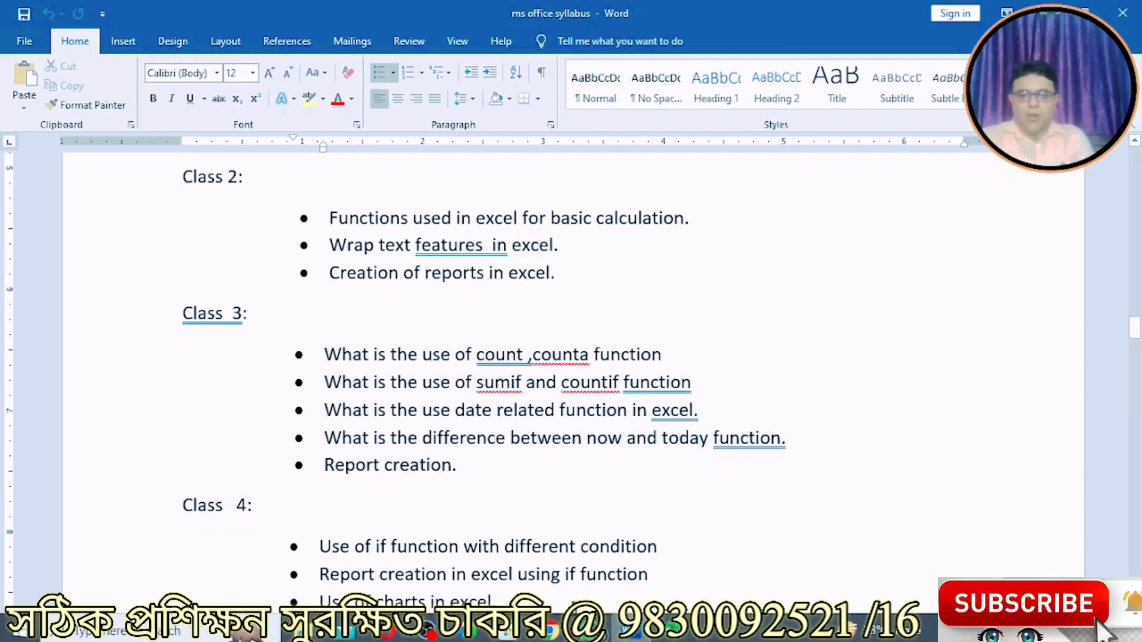
Switch to the blank Excel workbook Book1 and enter the heading "roll no" in cell F1.
mouse_move(631, 633)
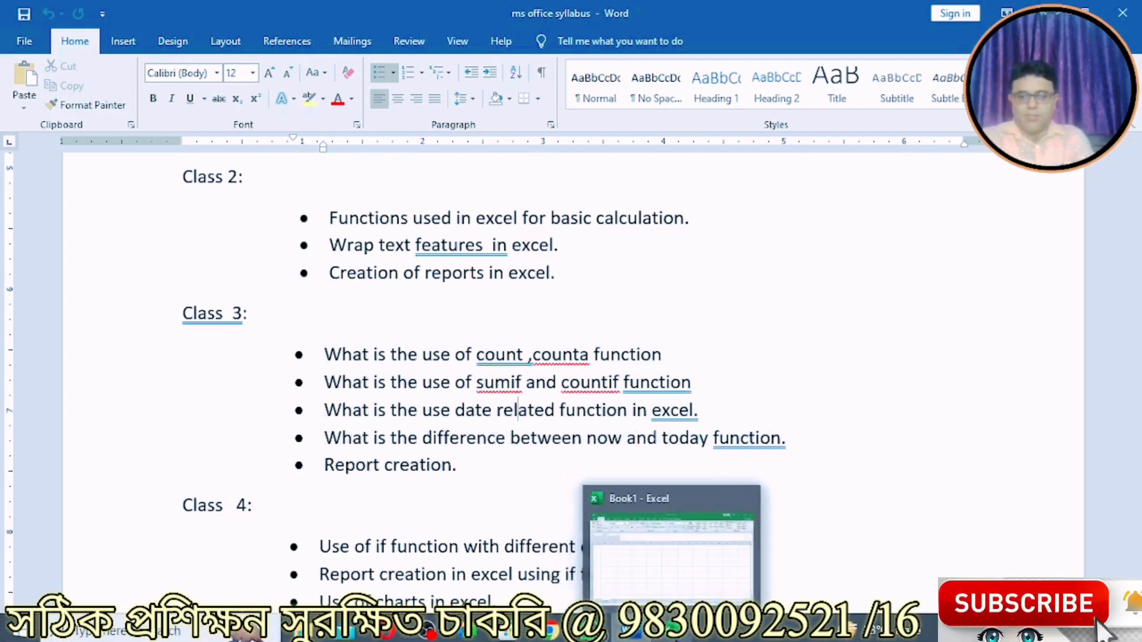
left_click(672, 633)
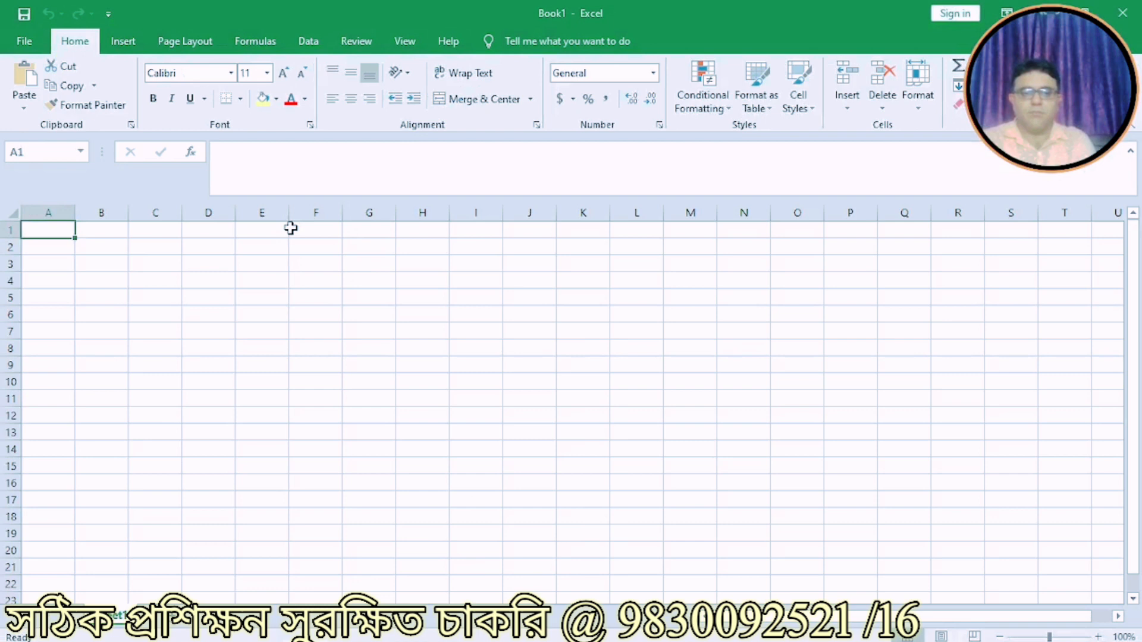
left_click(290, 228)
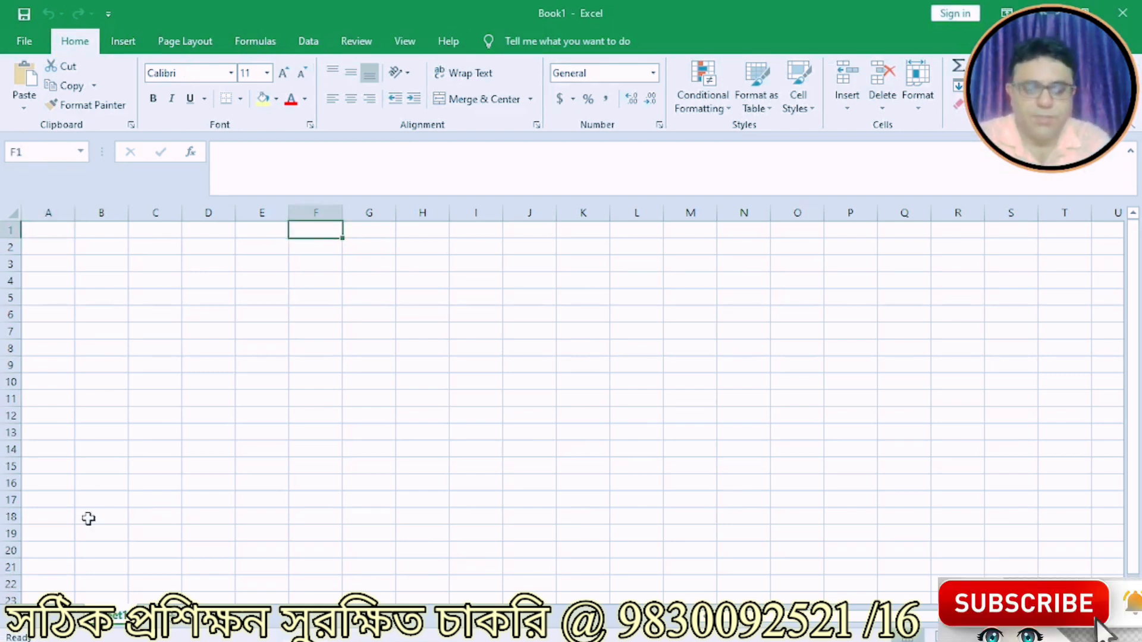
type("roll")
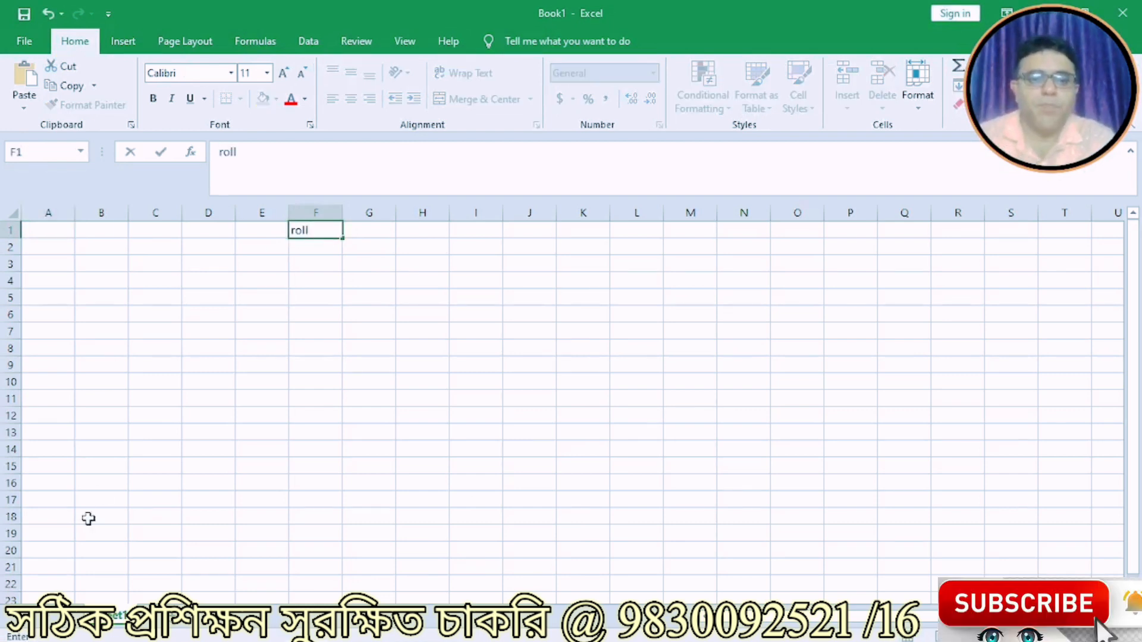
type(" no")
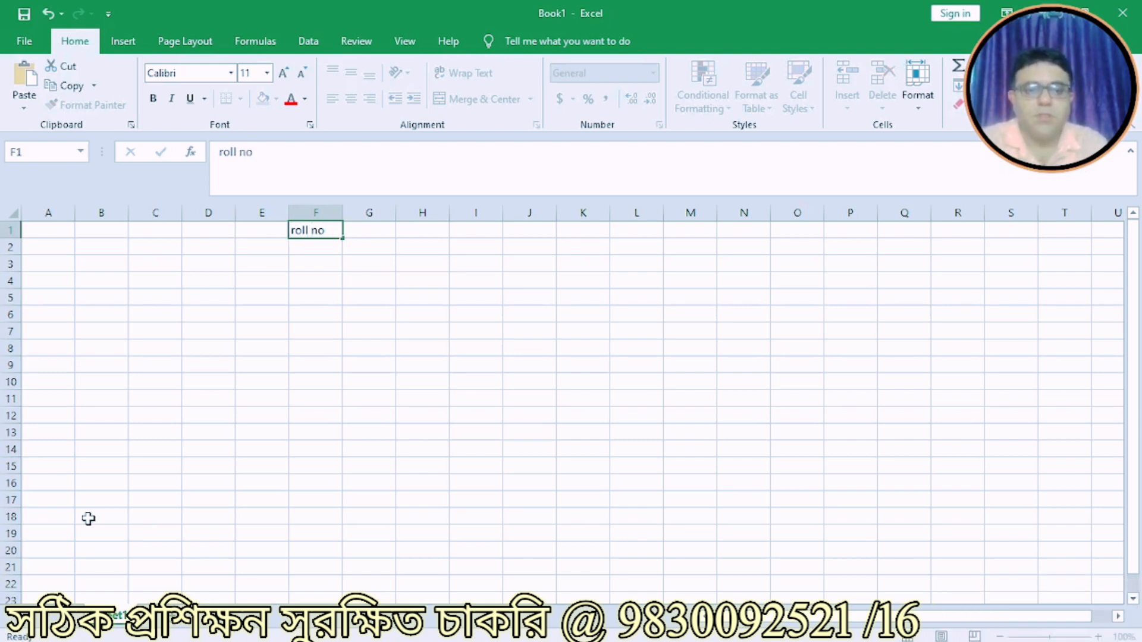
Enter the heading "student name" in G1 and fit column G's width to it, ending on cell H1.
key("Tab")
type("sn")
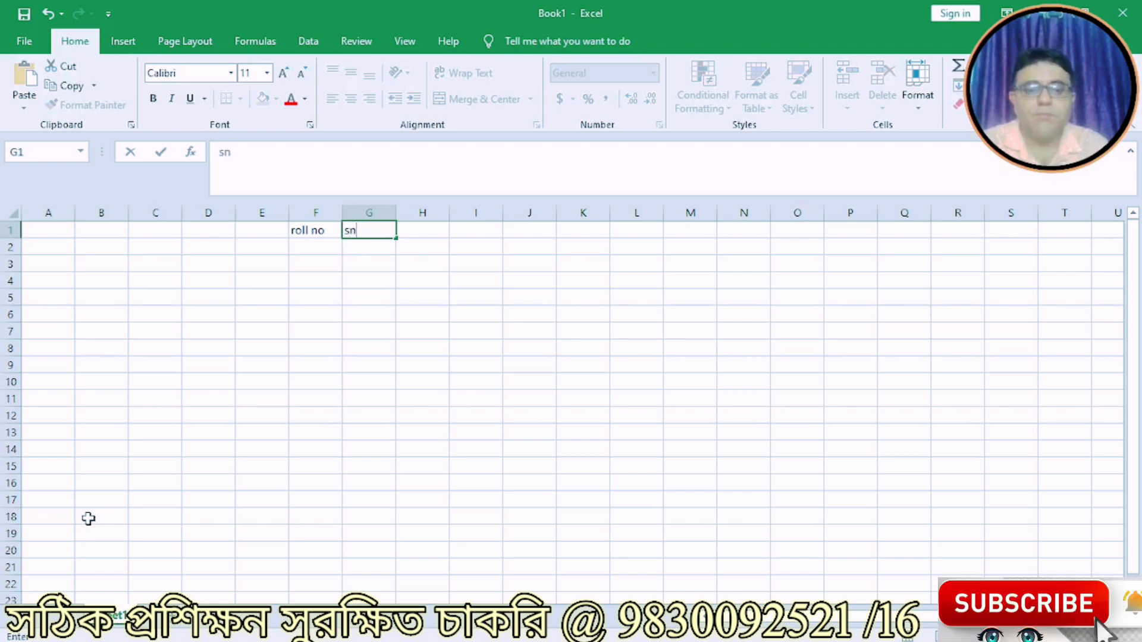
key("BackSpace")
type("tudent name")
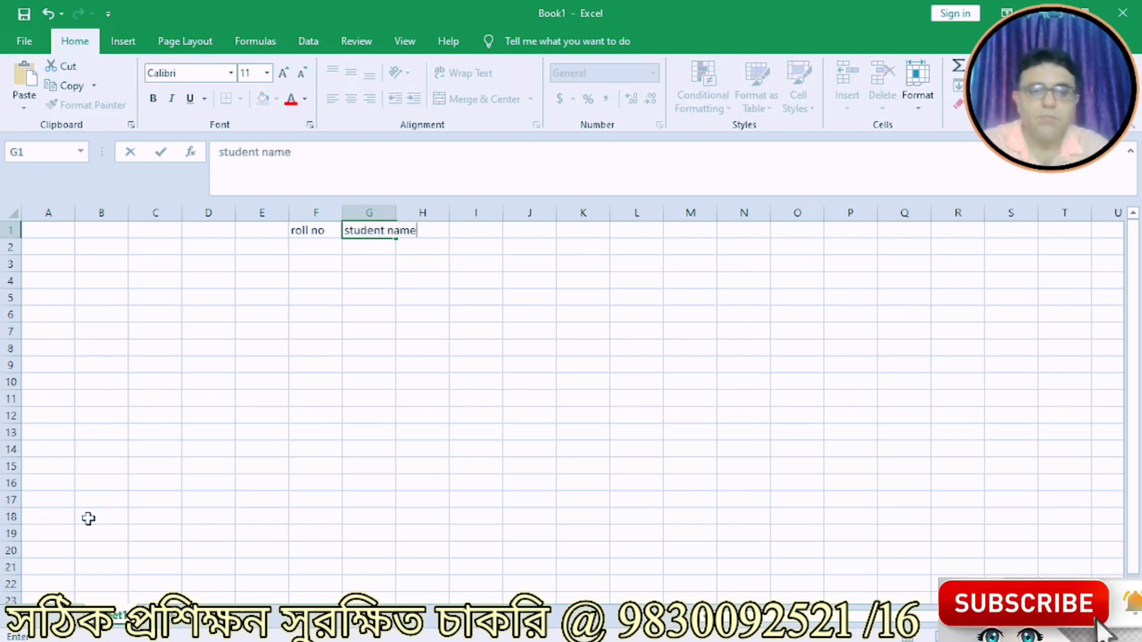
key("Return")
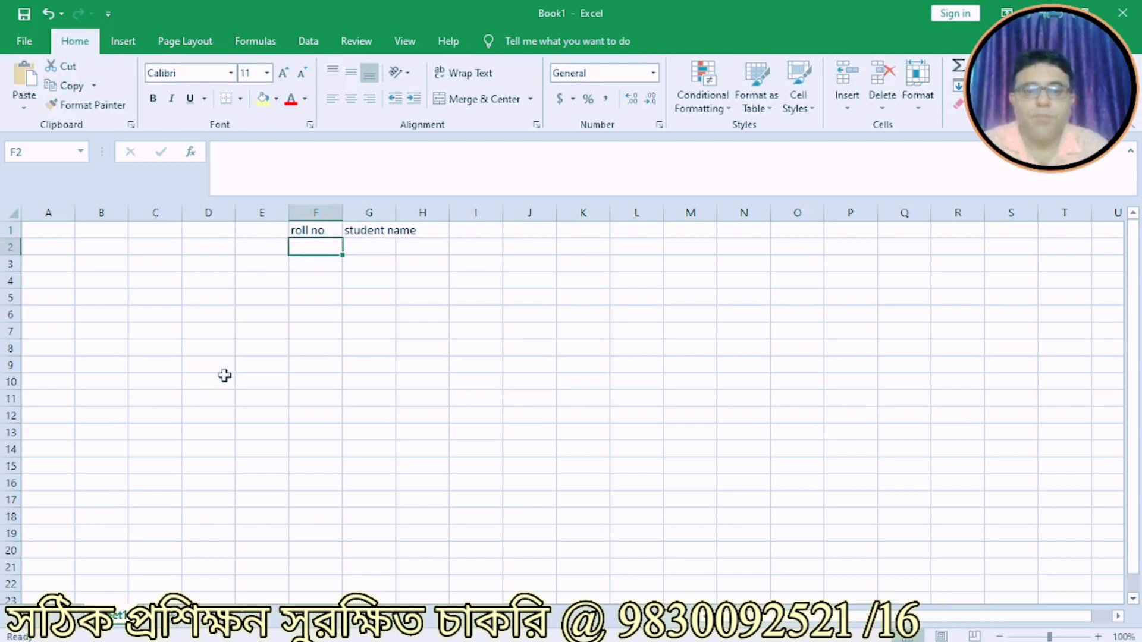
double_click(398, 213)
left_click(437, 232)
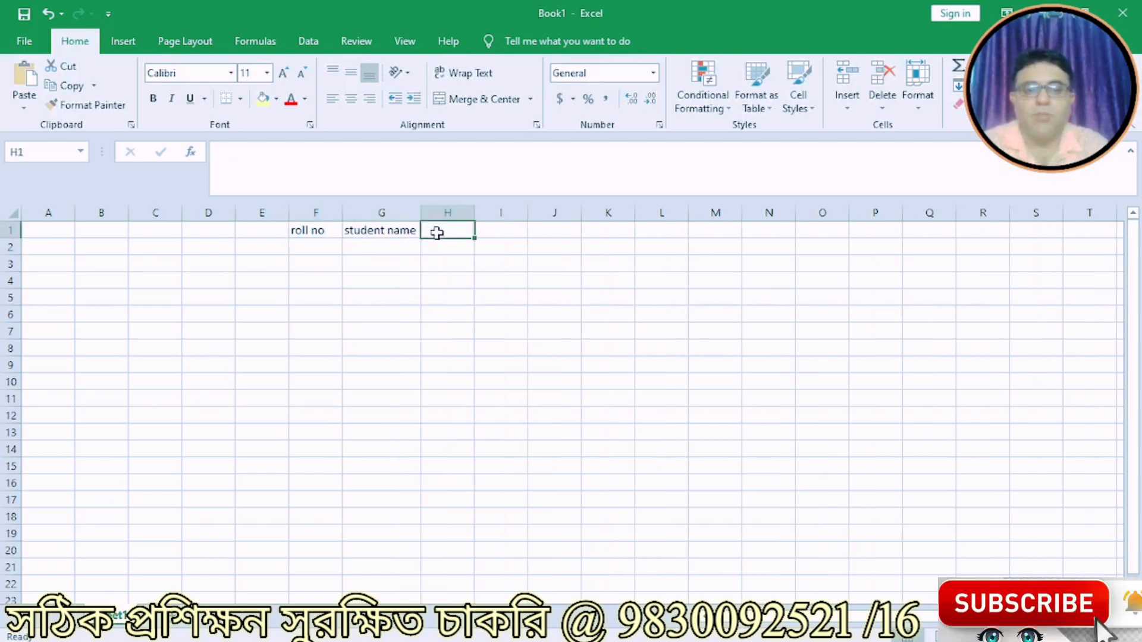
type("marks")
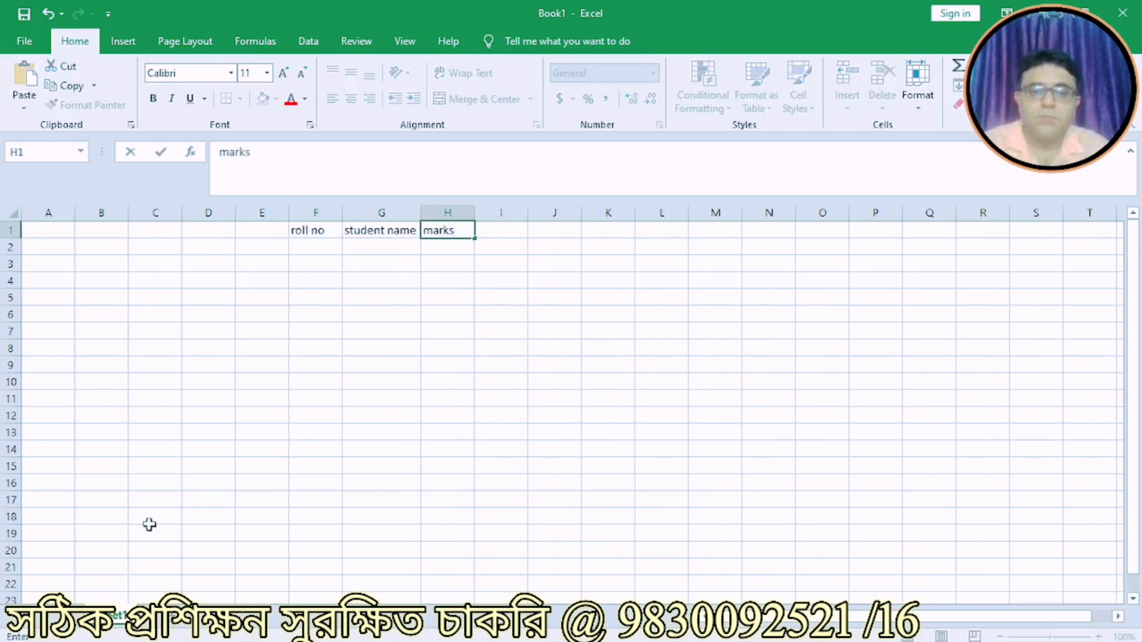
key("BackSpace")
key("BackSpace")
key("BackSpace")
key("BackSpace")
key("BackSpace")
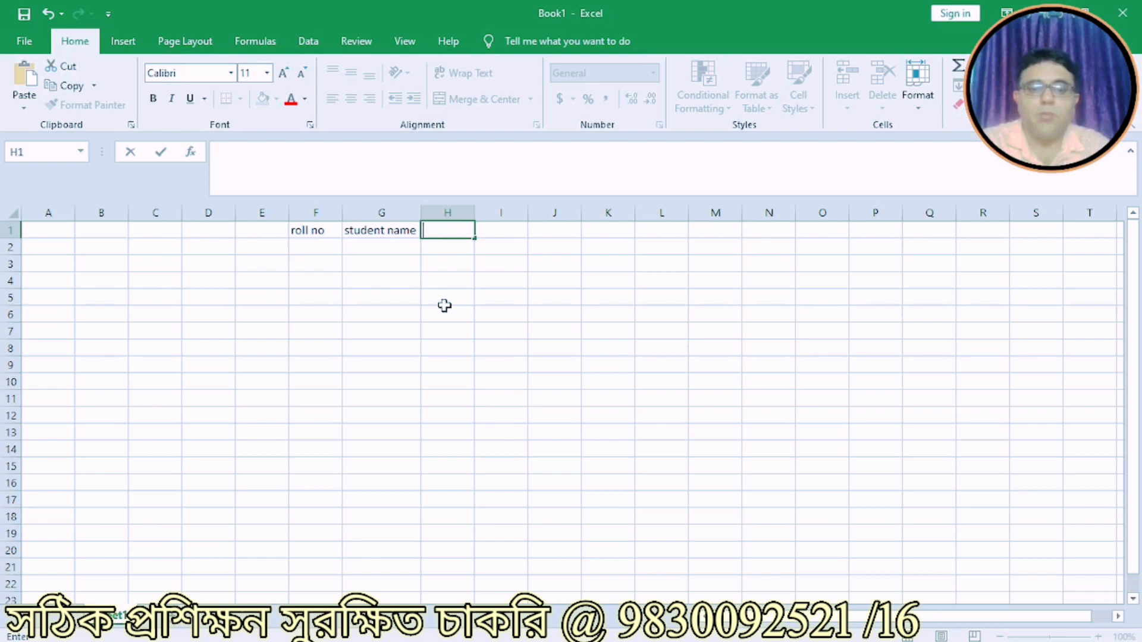
Enter the headings "term1", "term2" and "total" in cells H1, I1 and J1.
type("term1")
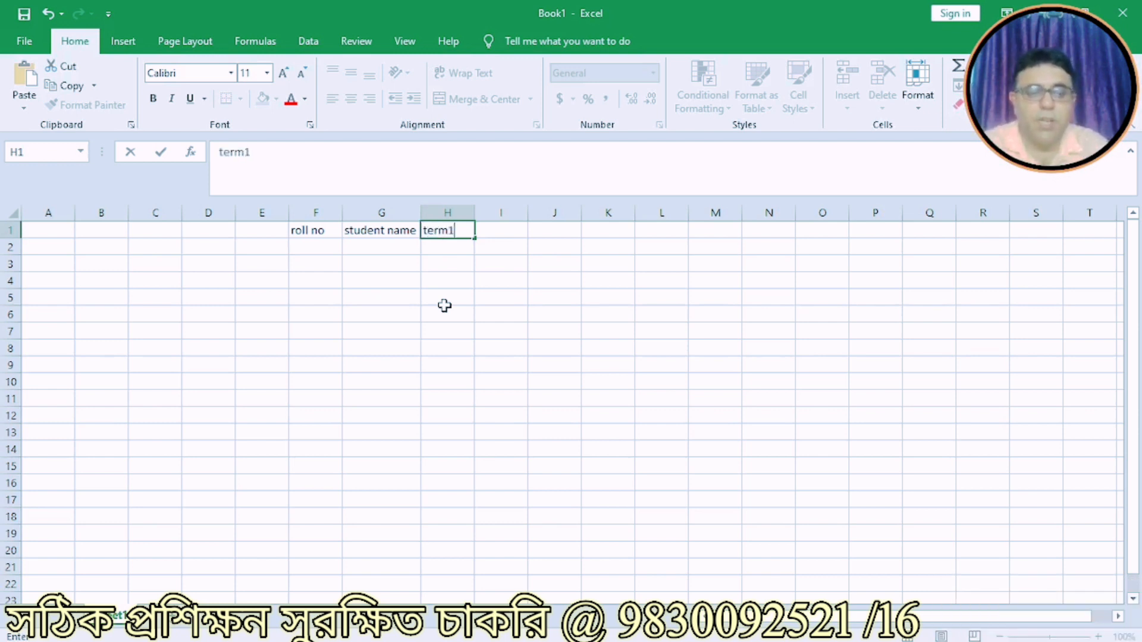
key("Tab")
type("term2")
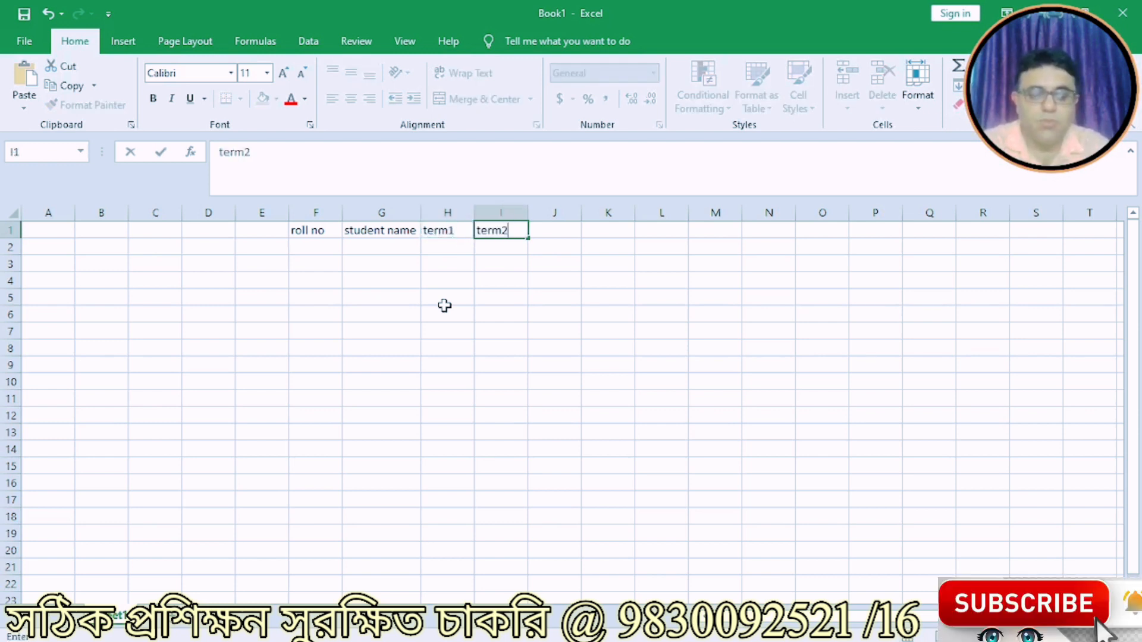
key("Tab")
type("total")
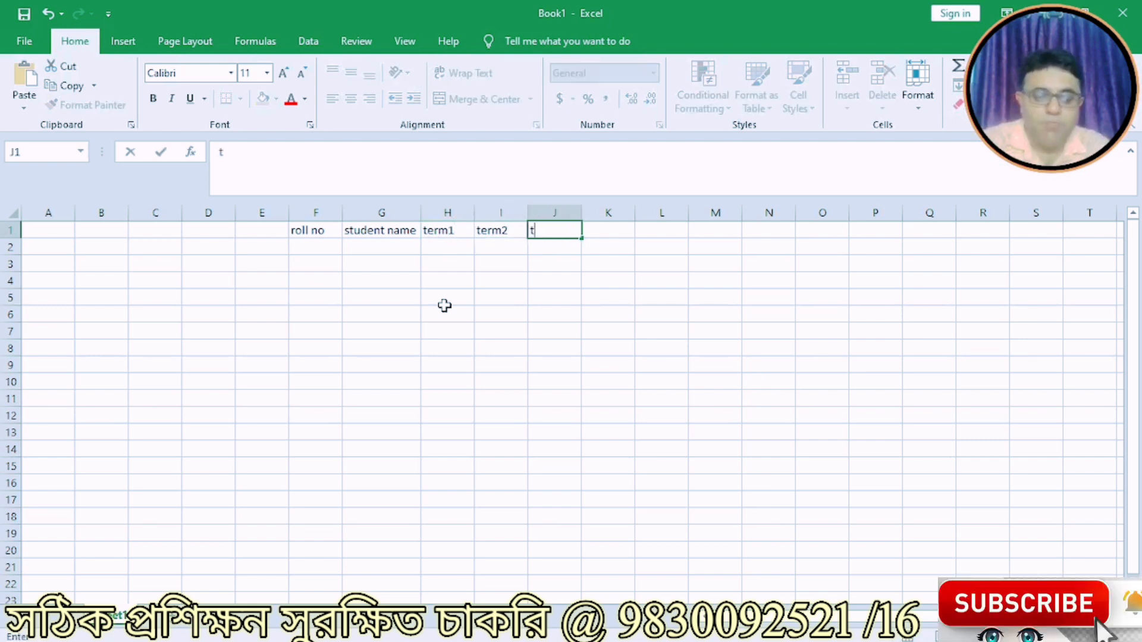
key("Return")
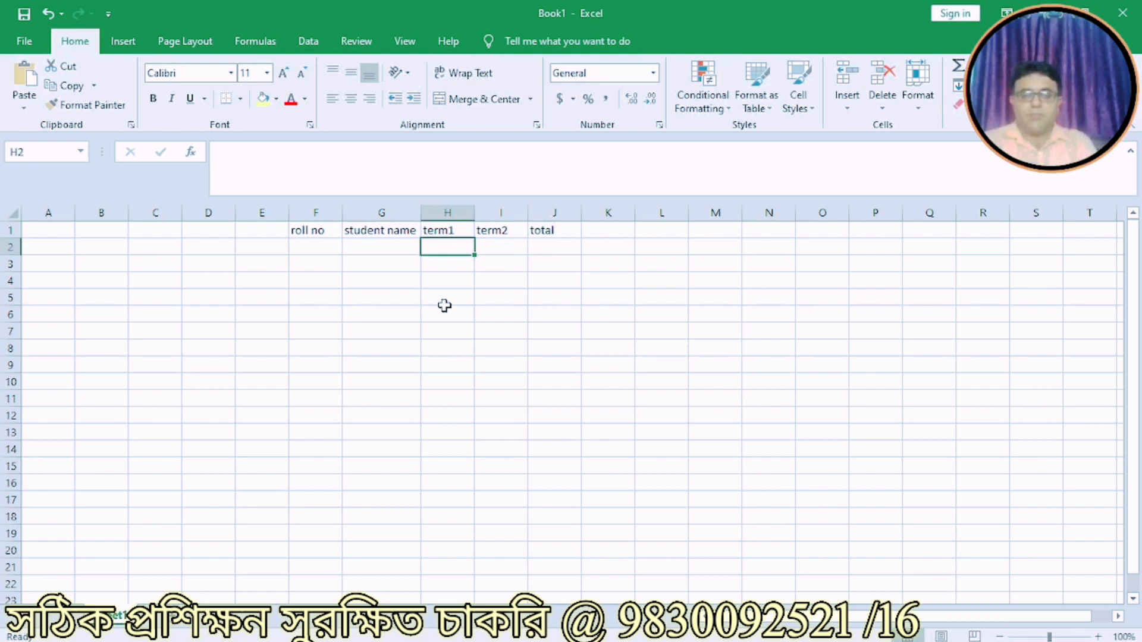
Enter the roll numbers 1 to 5 individually in cells F2 to F6.
key("Left")
key("Left")
key("Left")
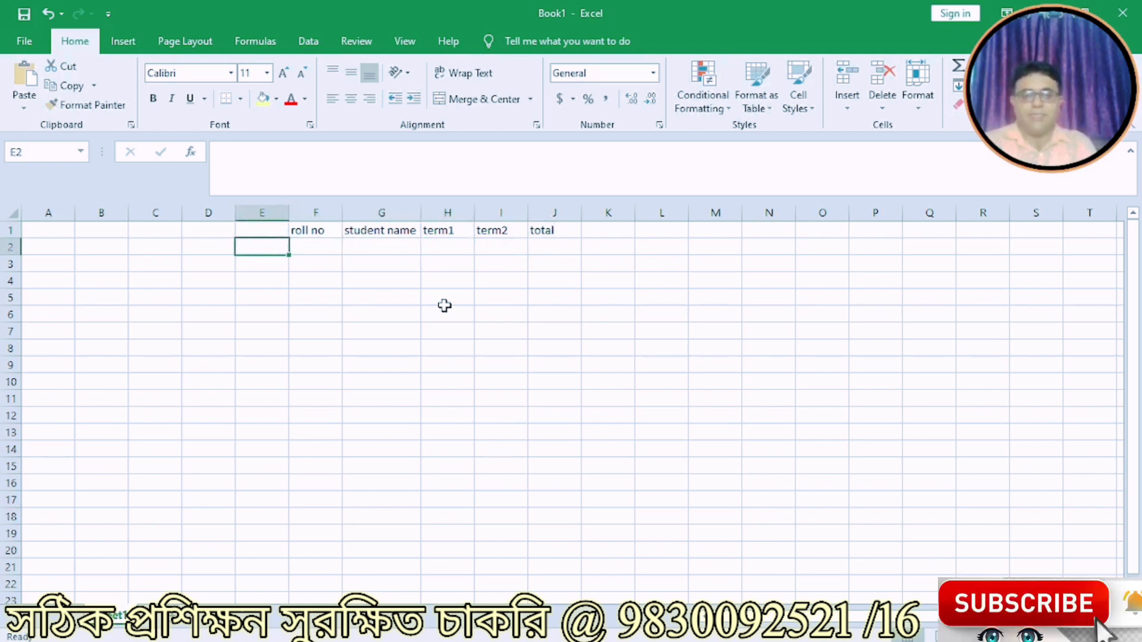
key("Right")
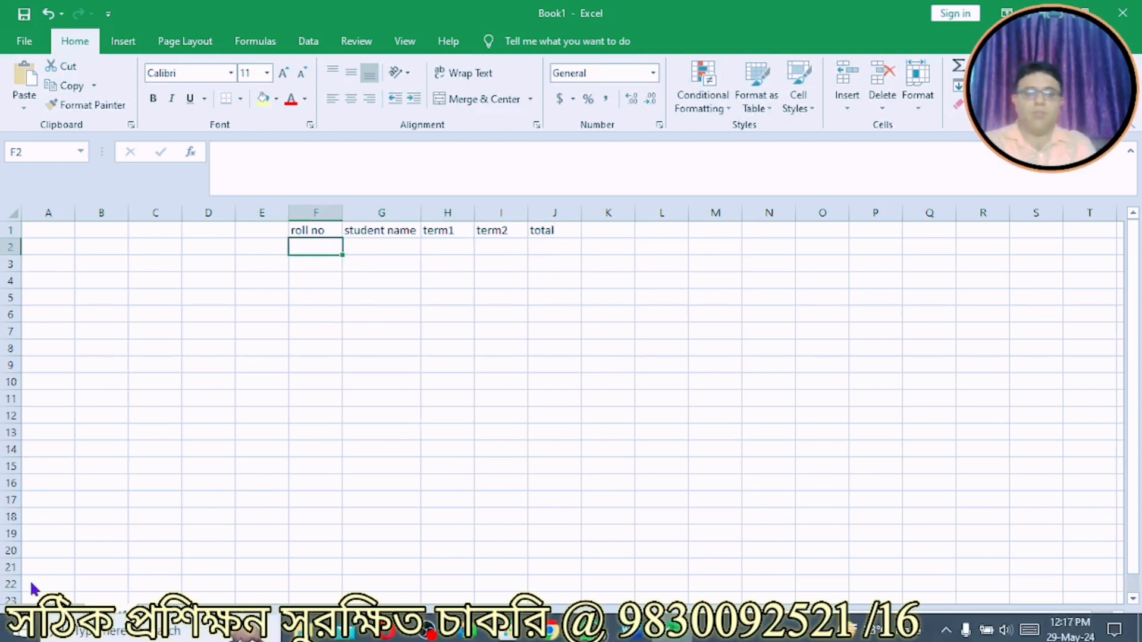
type("1")
key("Return")
type("2")
key("Return")
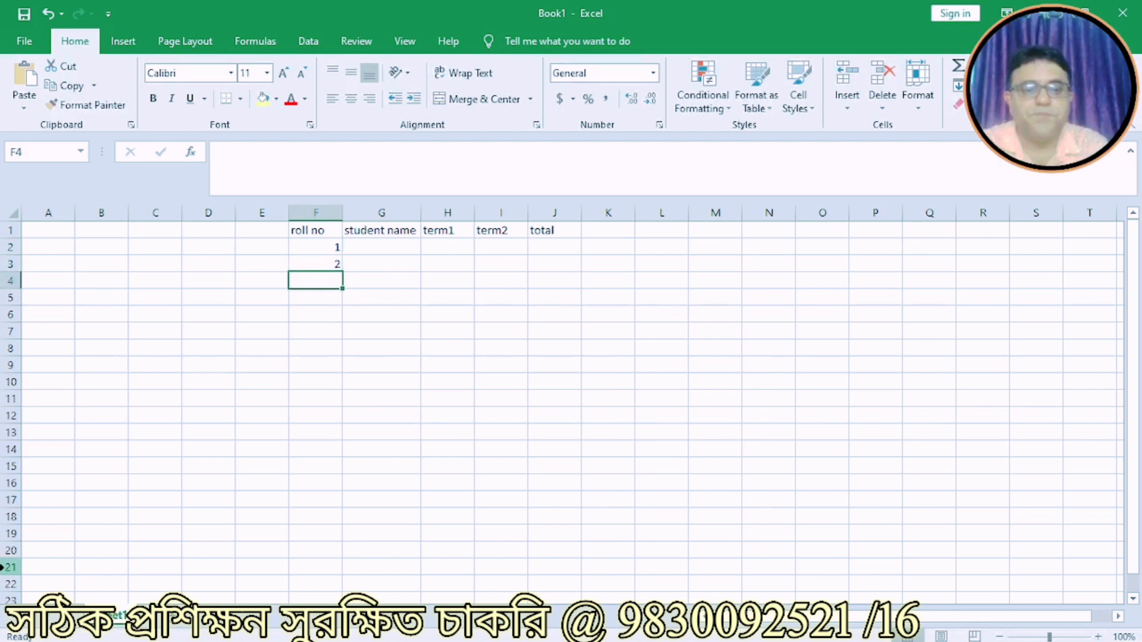
type("3")
key("Return")
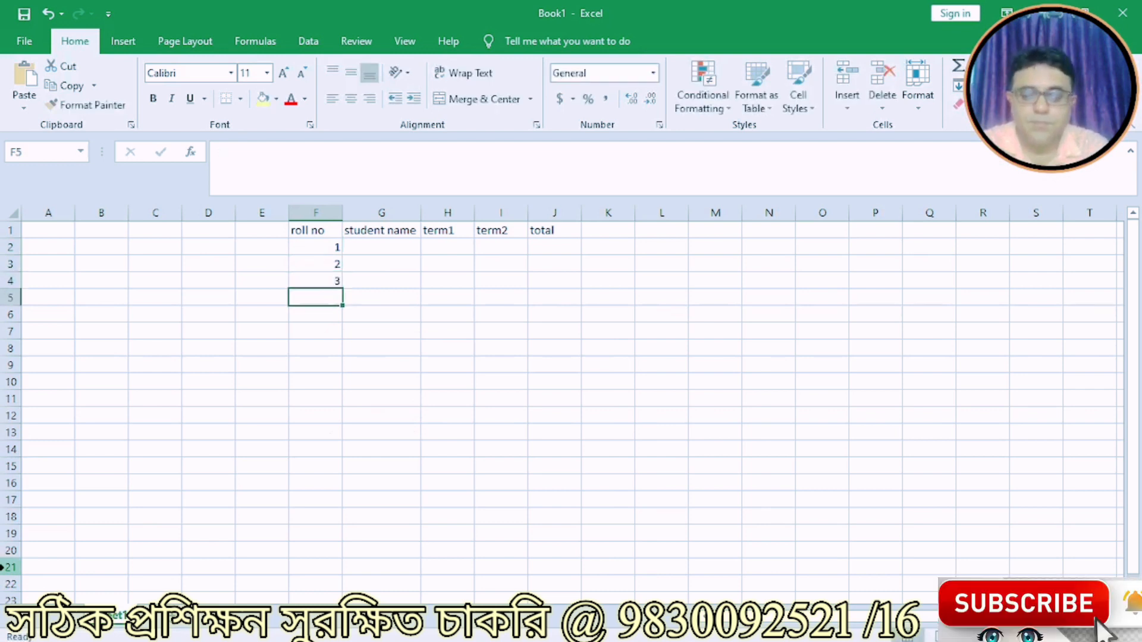
type("4")
key("Return")
type("5")
key("Return")
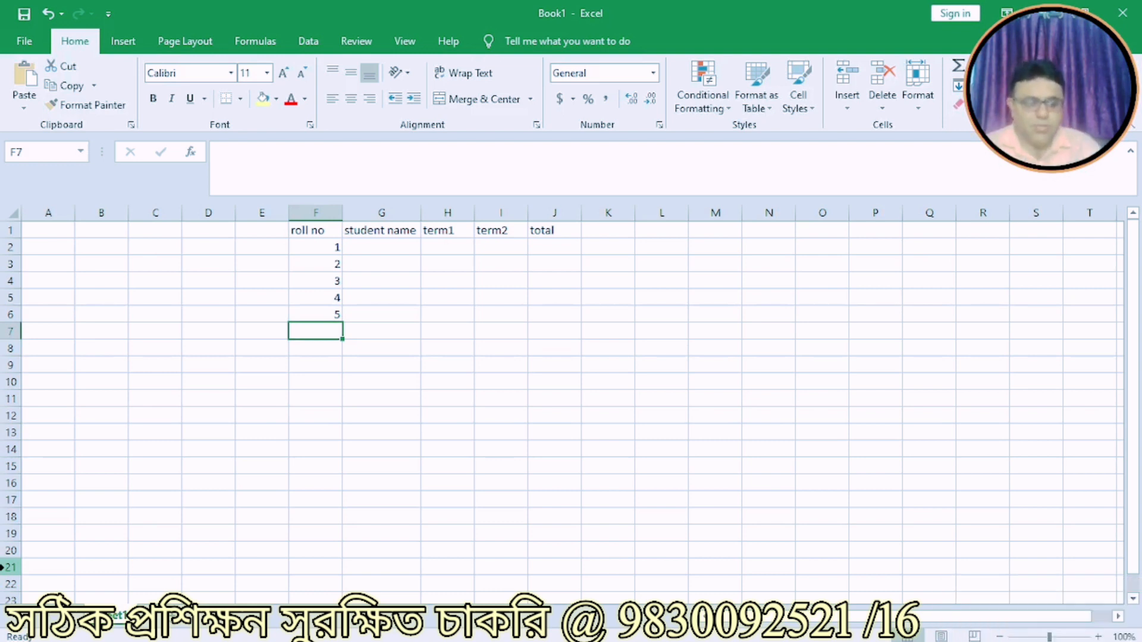
Clear the contents of cells F2 to F7 under the roll no heading.
key("Up")
key("Up")
key("Up")
key("Up")
key("Up")
key("Up")
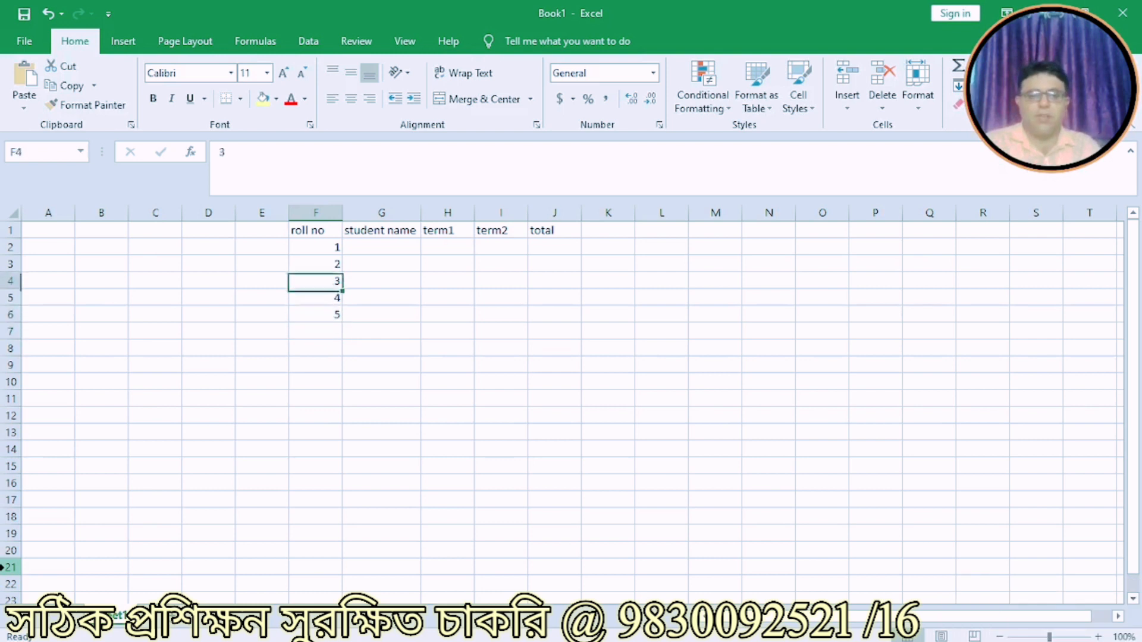
key("Down")
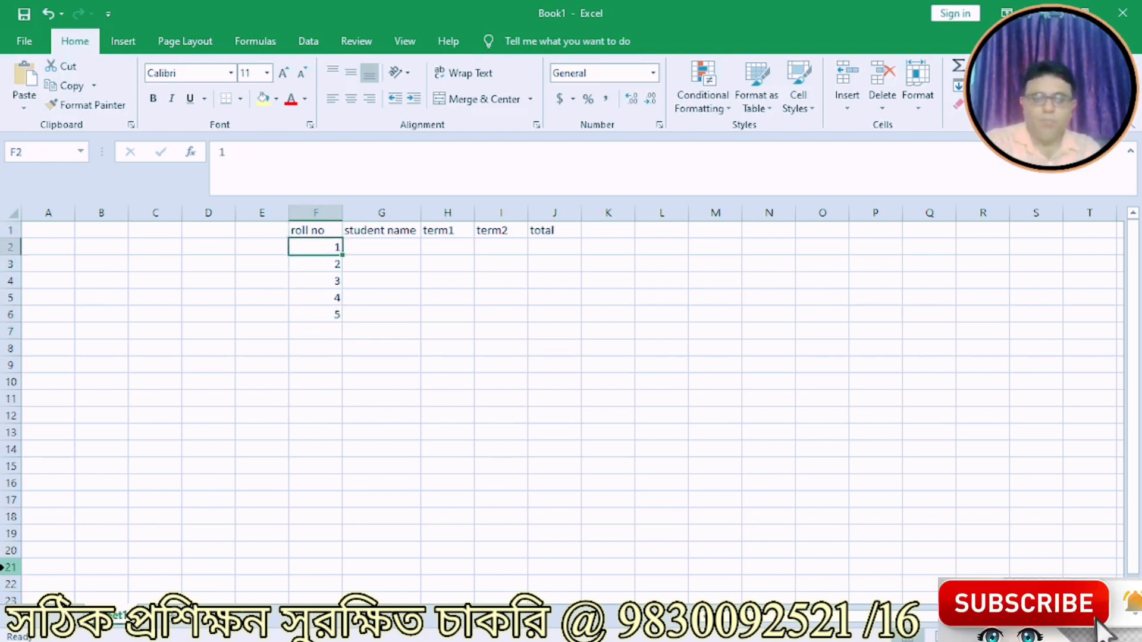
key("shift+Down")
key("shift+Down")
key("shift+Down")
key("shift+Down")
key("shift+Down")
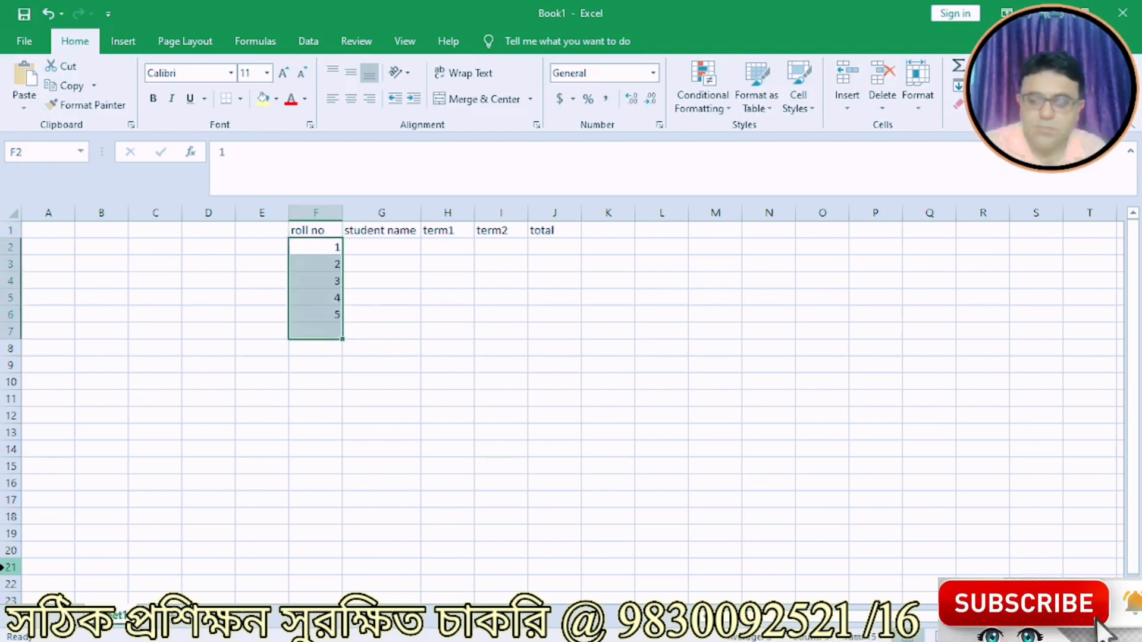
key("Delete")
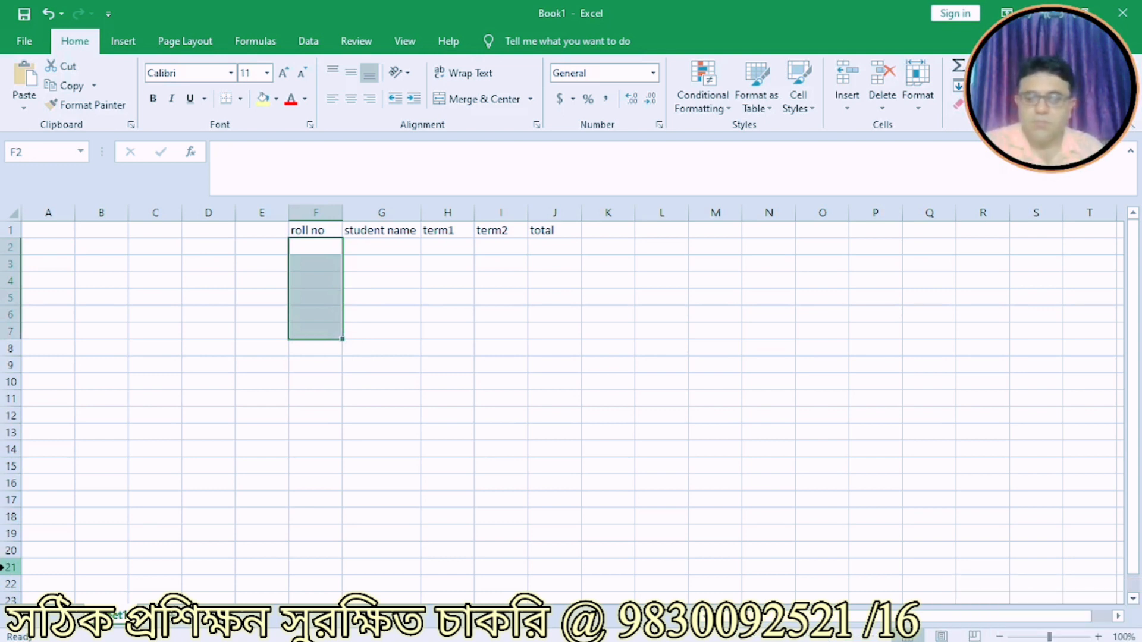
Enter the starting roll numbers 1 and 2 in cells F2 and F3.
key("Down")
key("Left")
key("Right")
key("Down")
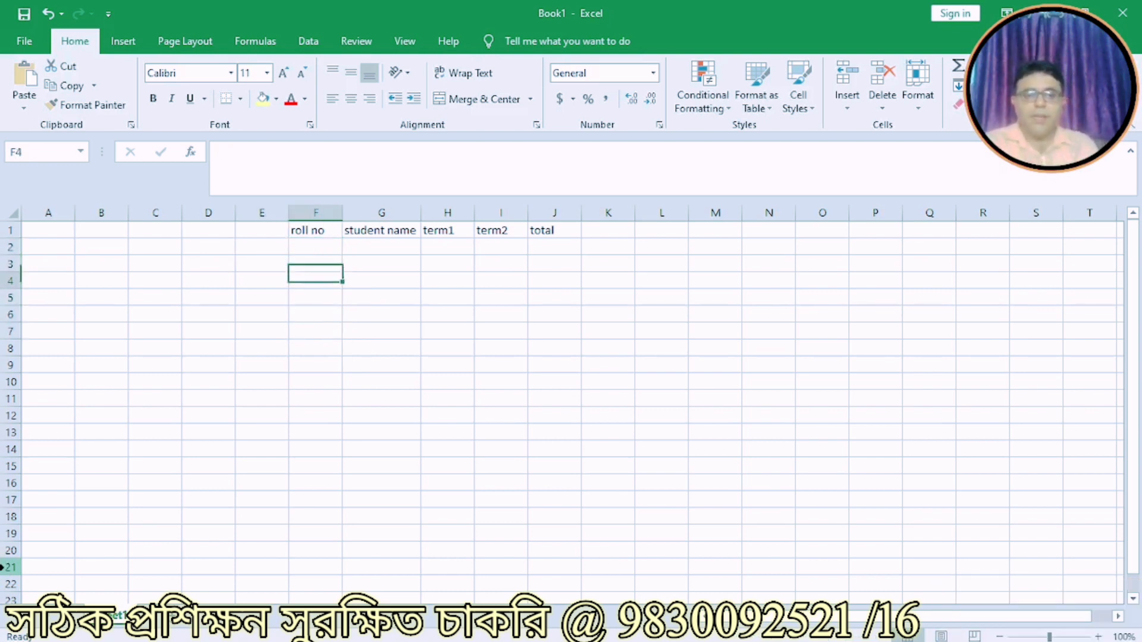
key("Up")
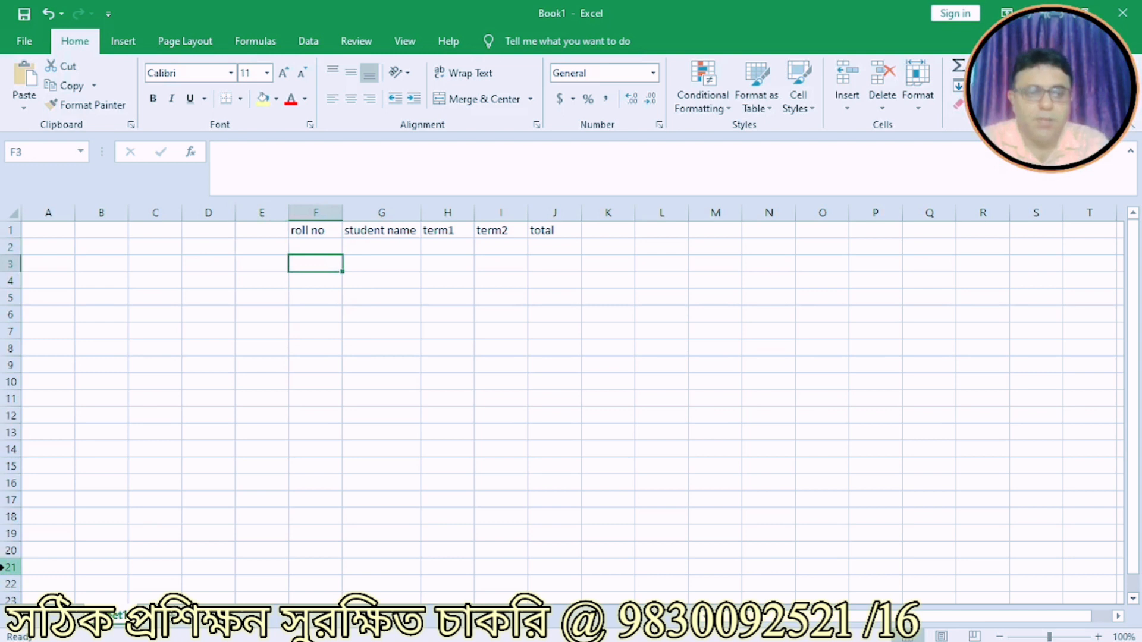
key("Up")
type("1")
key("Return")
type("2")
key("Return")
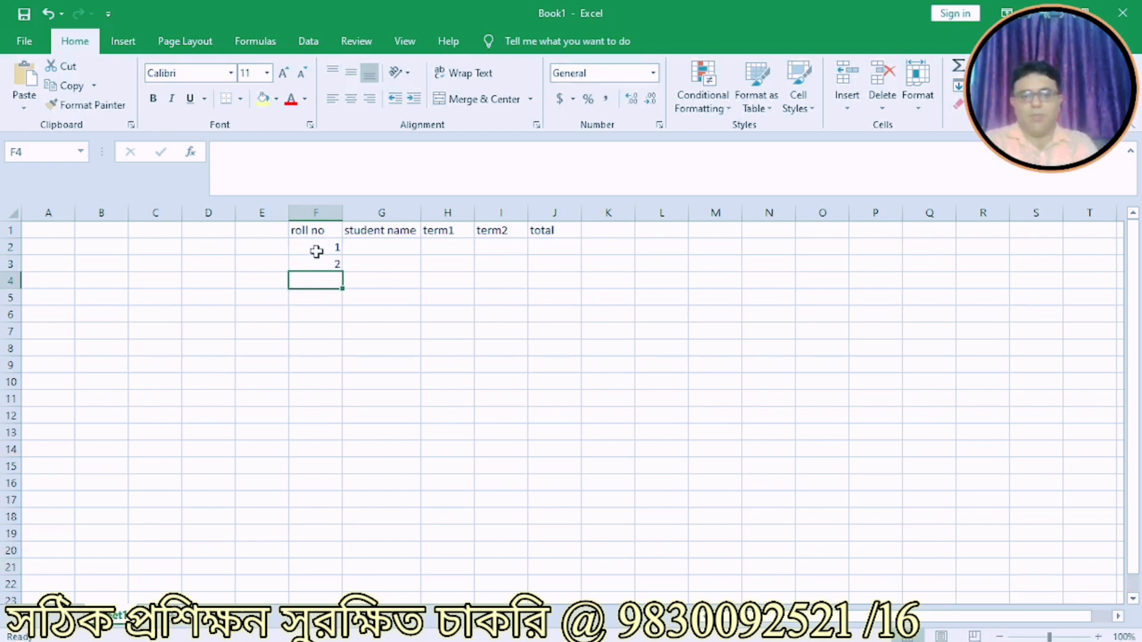
Autofill the roll number series from F2:F3 down to F9, and clear the surplus numbers in F7:F9.
left_click_drag(315, 247, 319, 265)
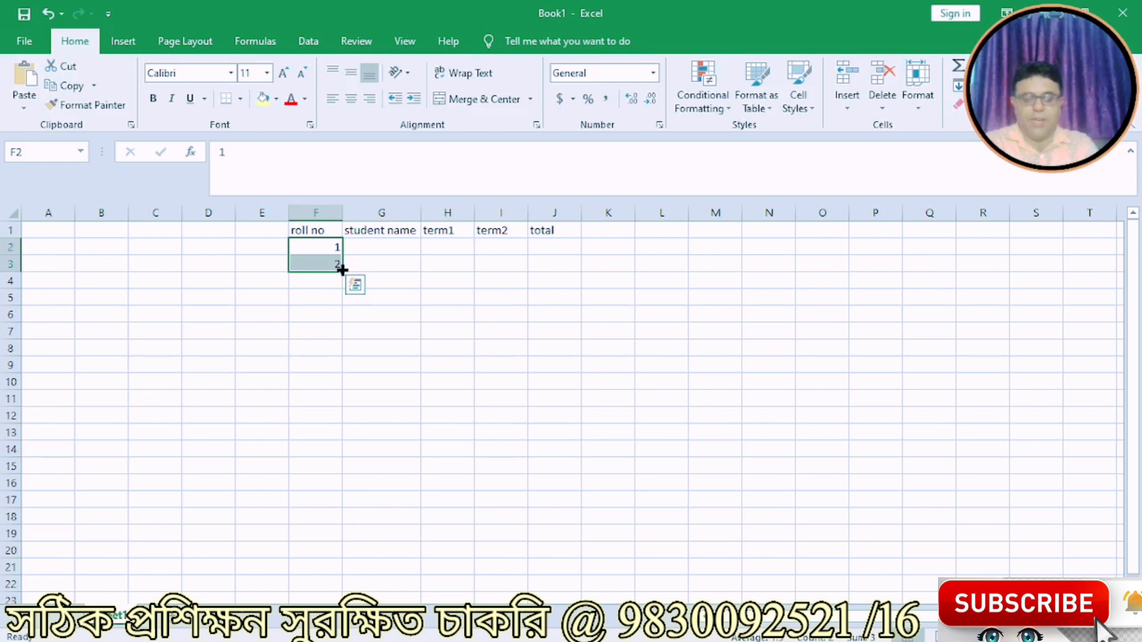
left_click_drag(342, 270, 345, 375)
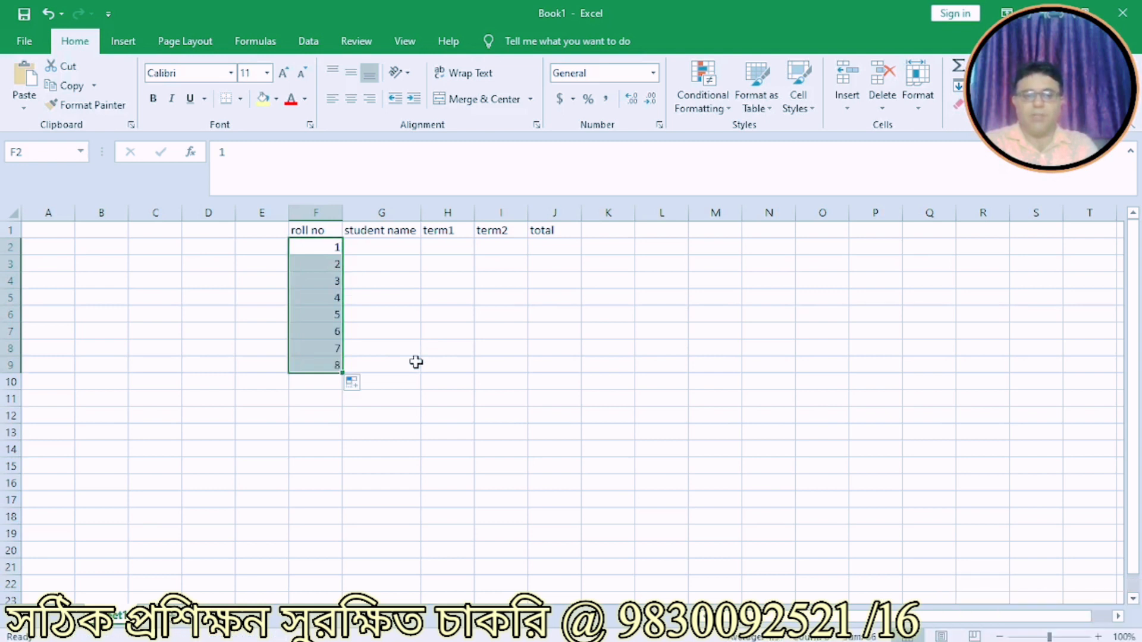
left_click(416, 362)
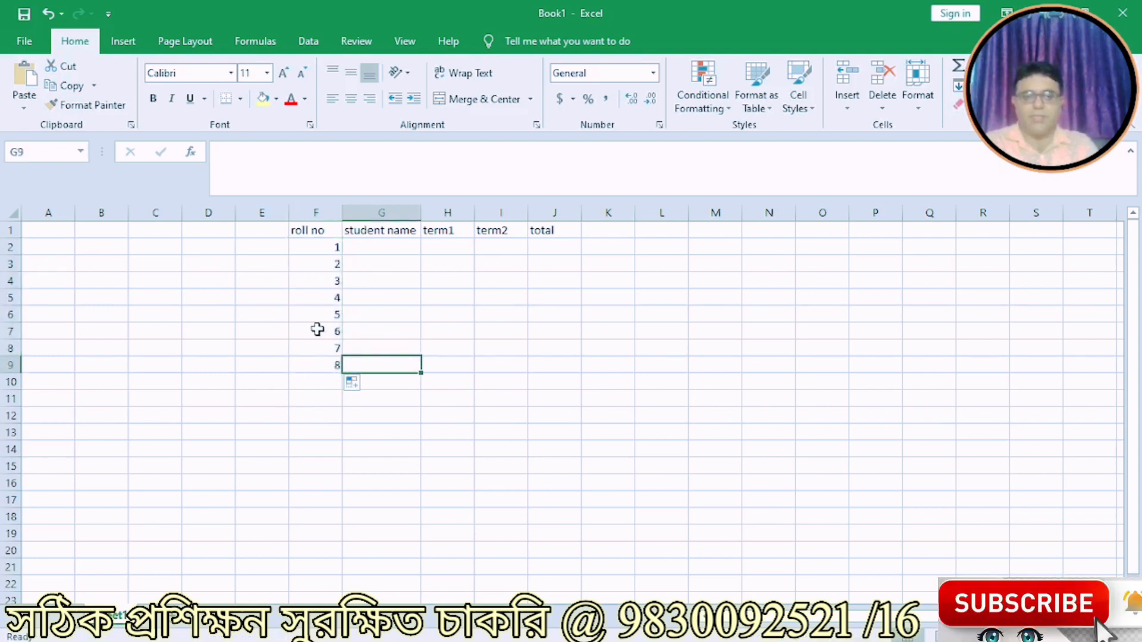
left_click_drag(317, 329, 319, 365)
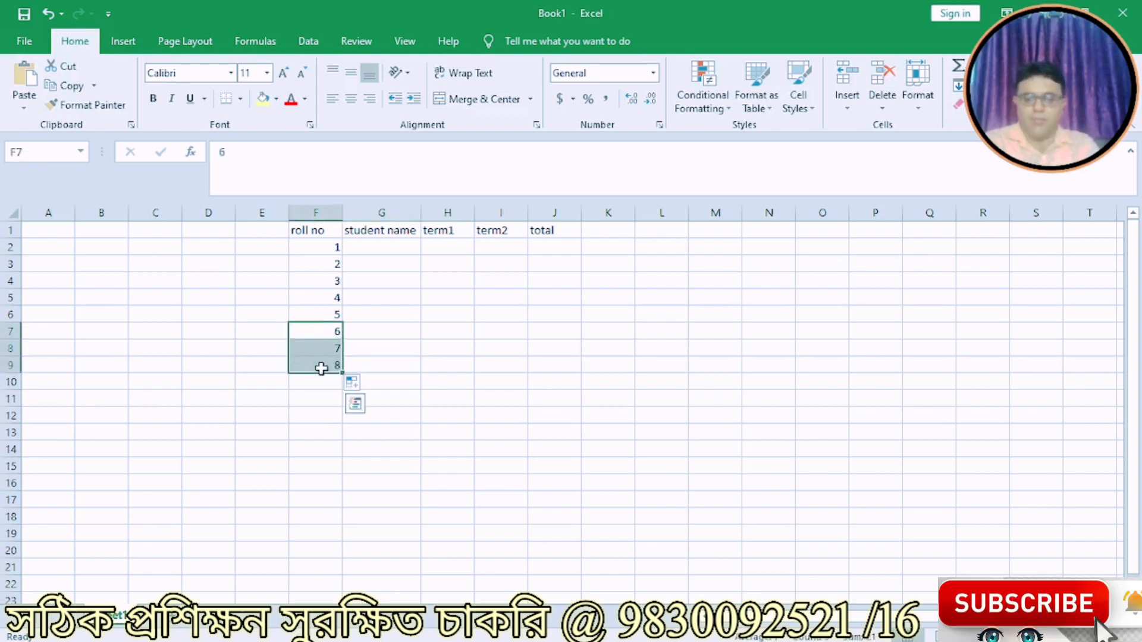
key("Delete")
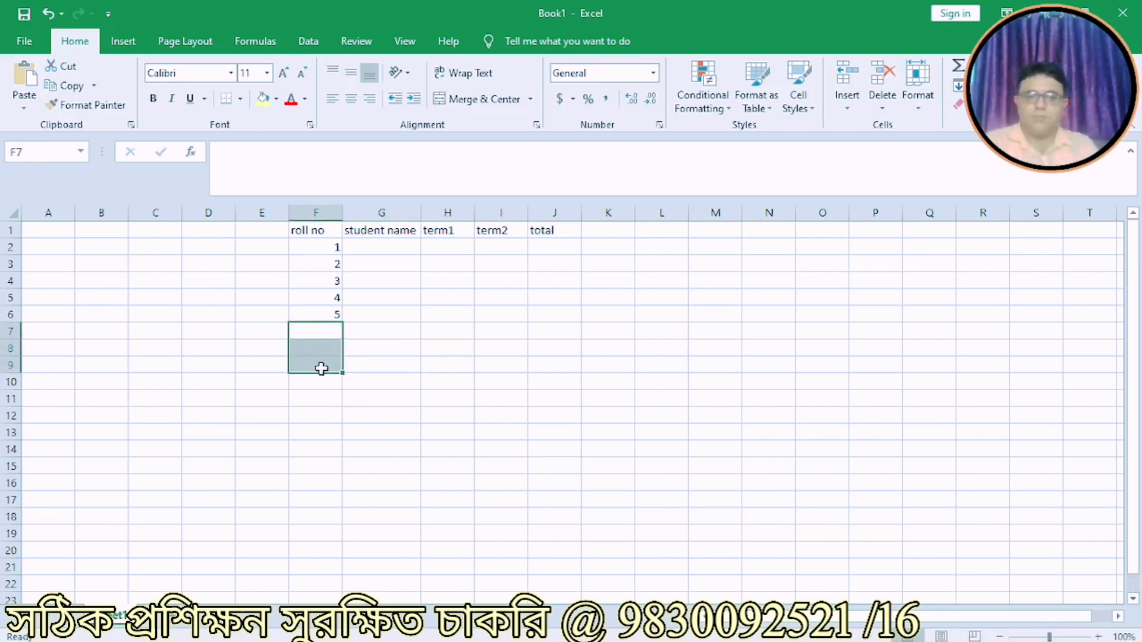
Enter the first names of three students in cells G2 to G4 under the student name heading.
left_click(396, 246)
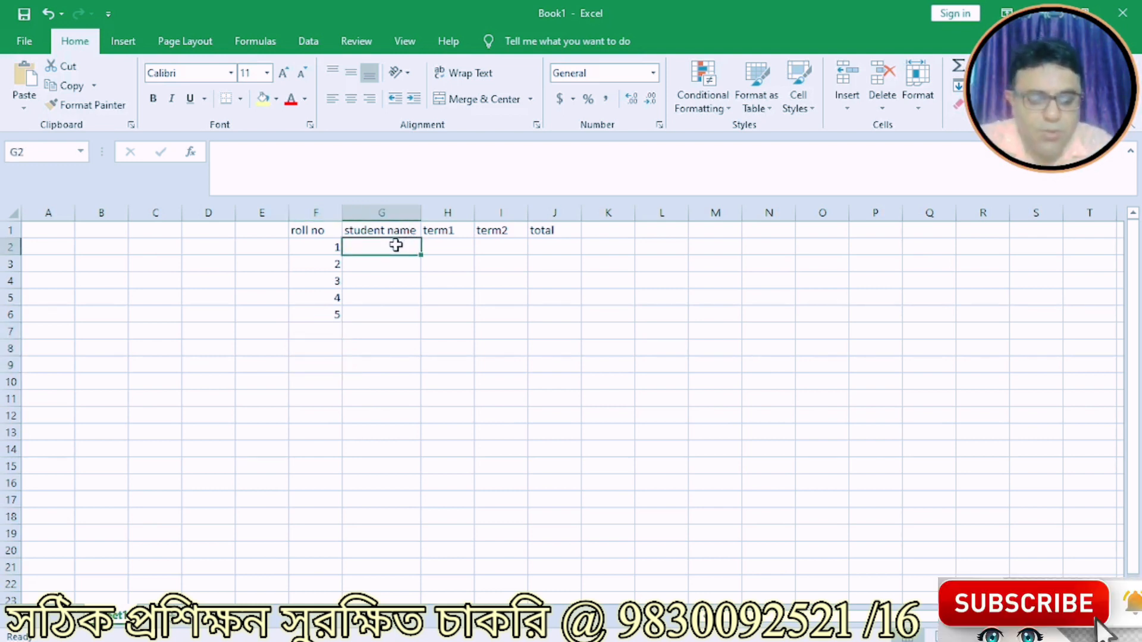
type("kamal")
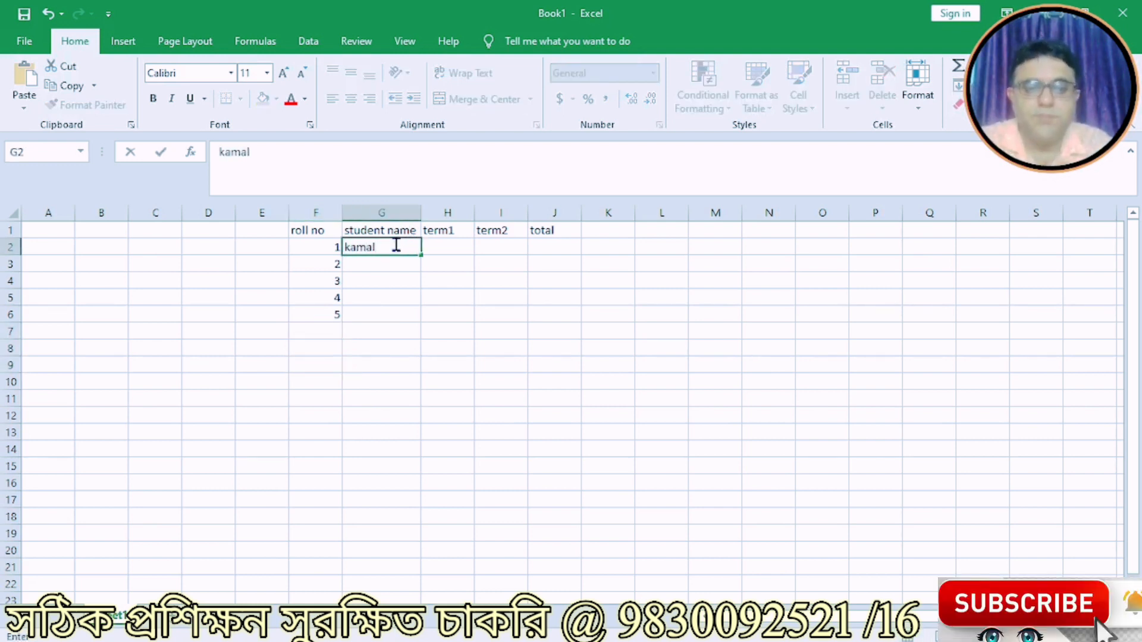
key("Return")
type("As")
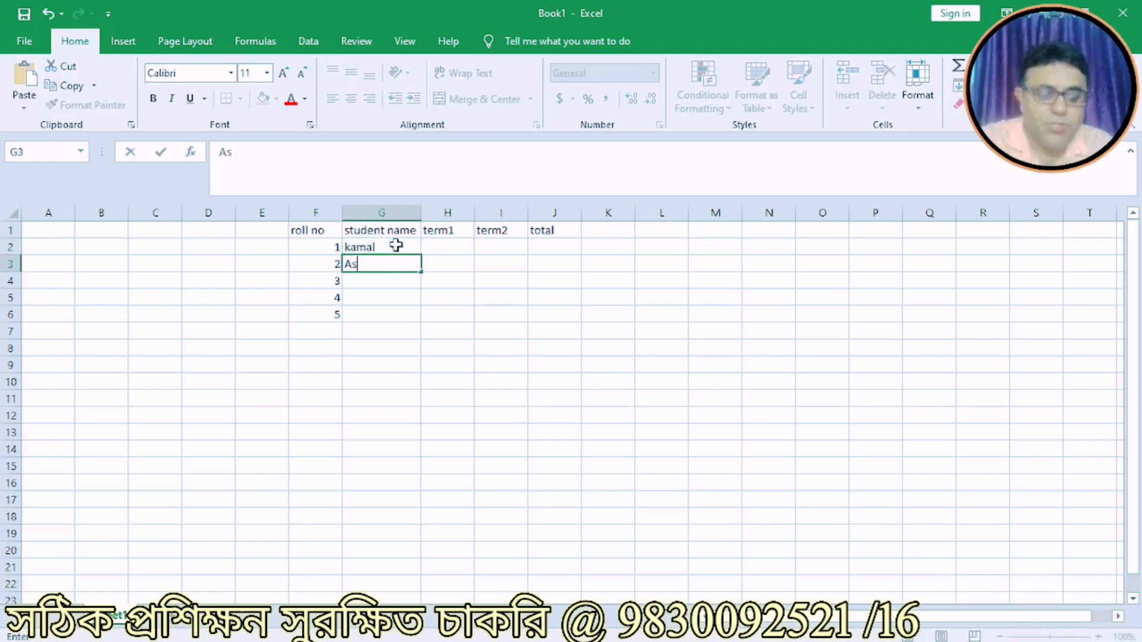
type("it")
key("Return")
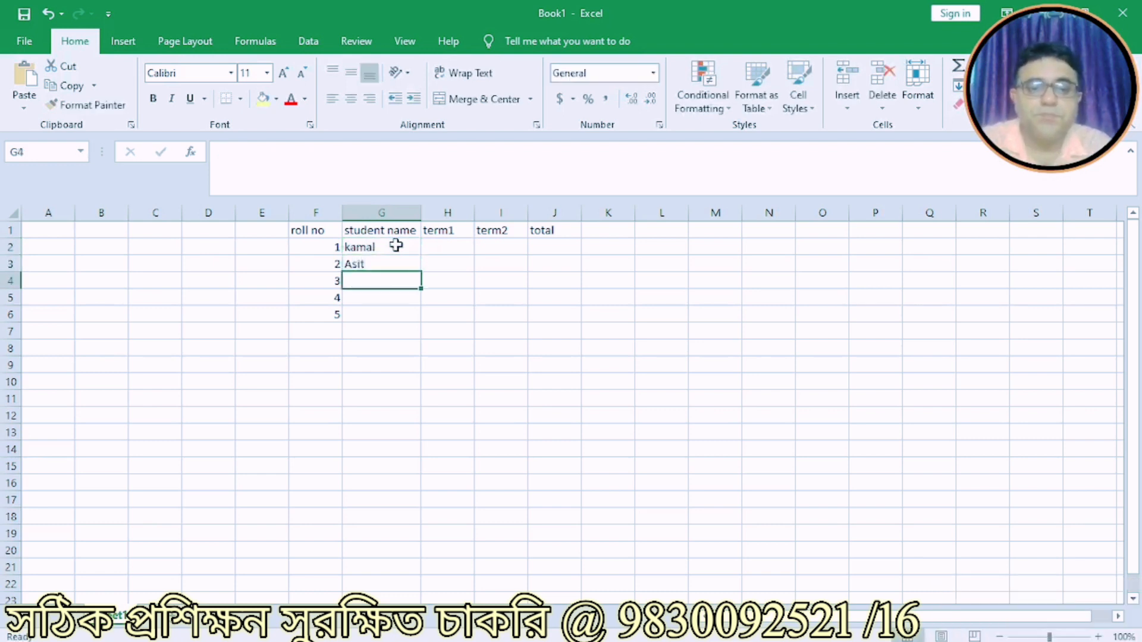
type("s")
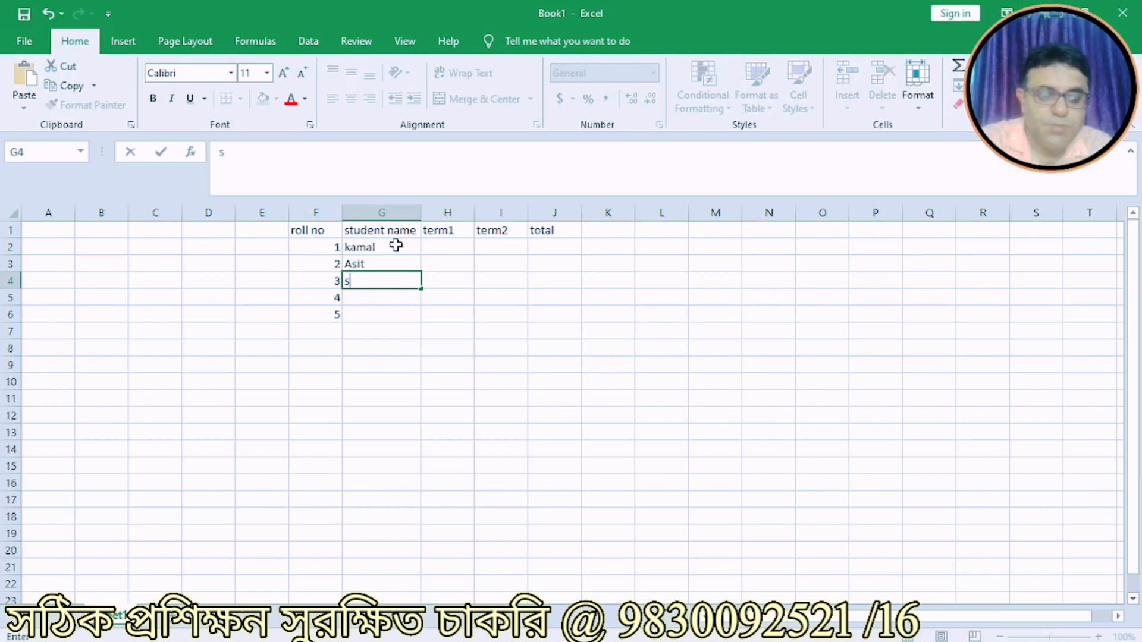
key("BackSpace")
type("S")
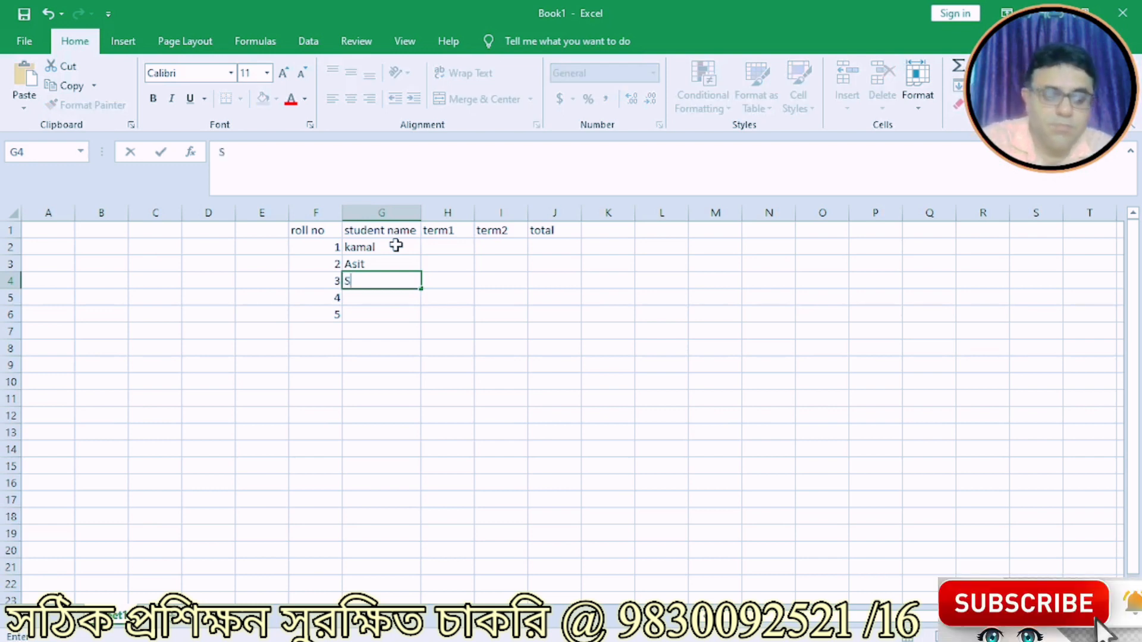
type("anjib")
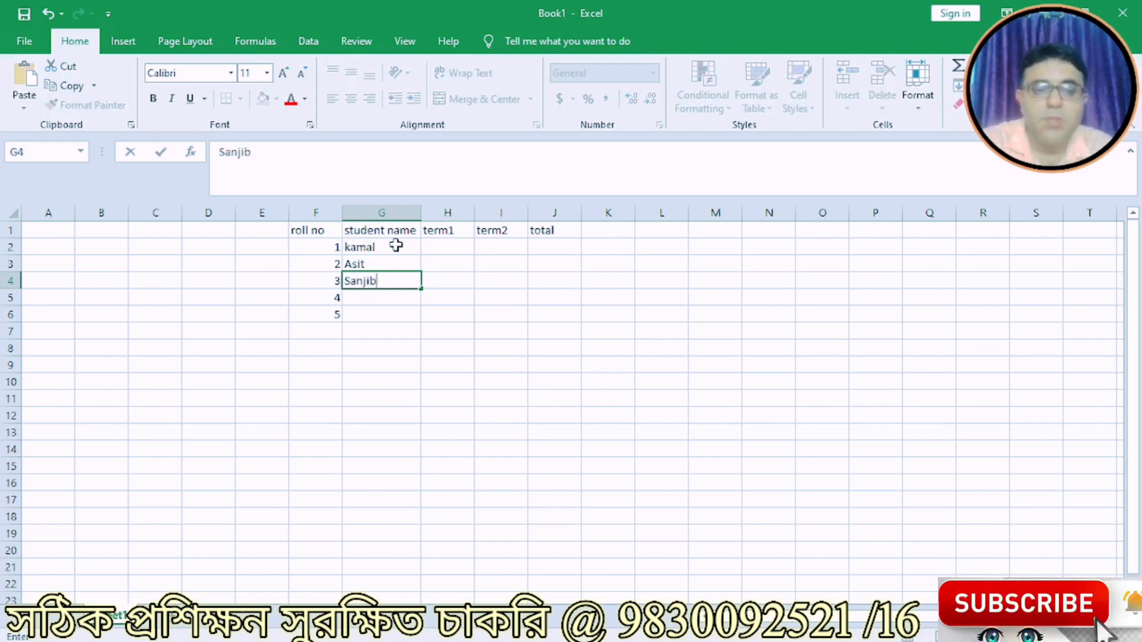
key("Return")
Enter the fourth and fifth students' first names in cells G5 and G6.
type("Koushi")
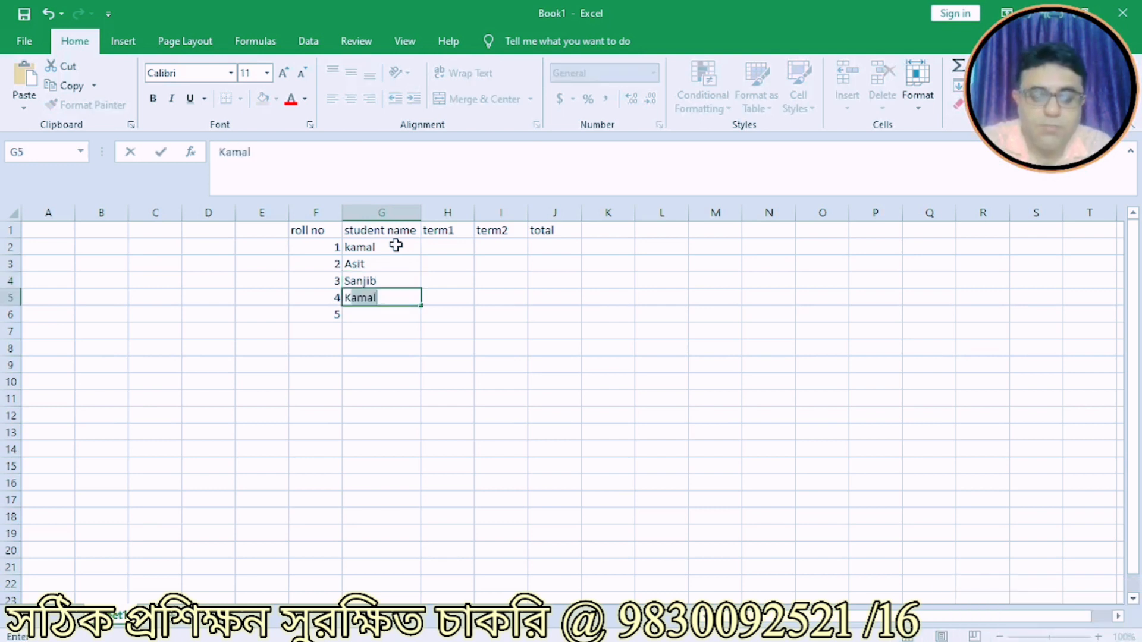
type("k")
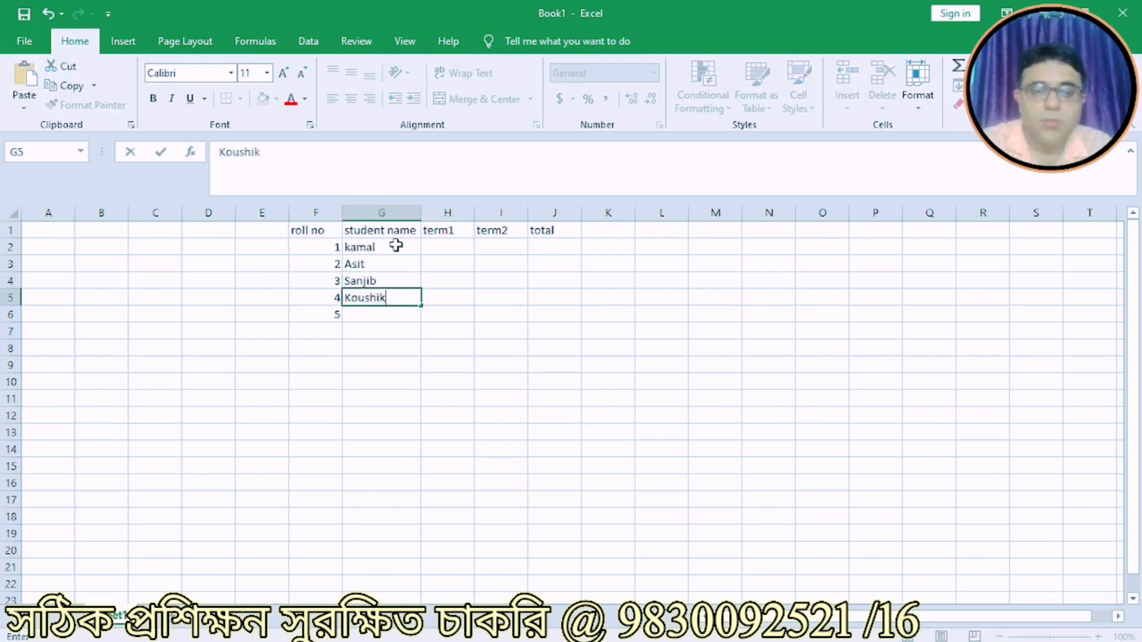
key("Return")
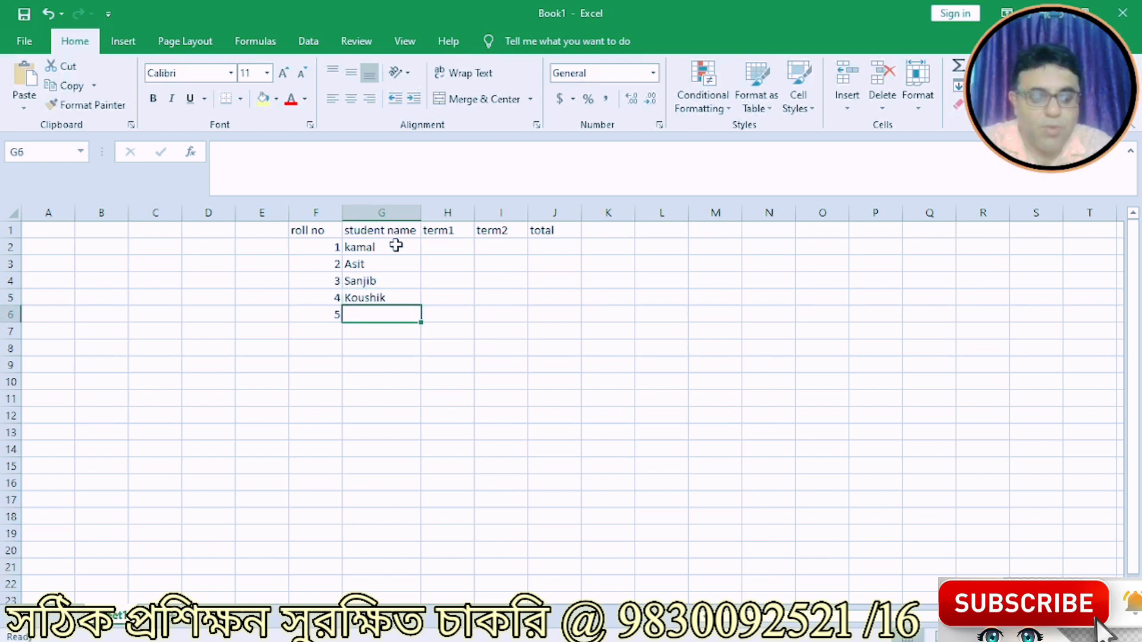
type("s")
key("BackSpace")
key("BackSpace")
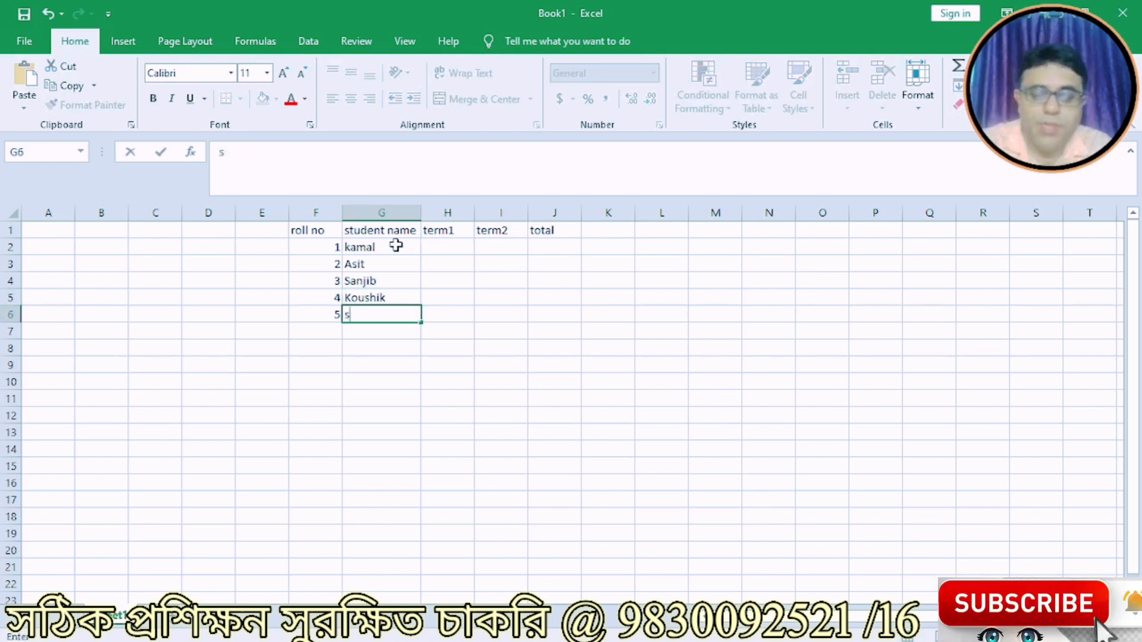
type("Sanjay")
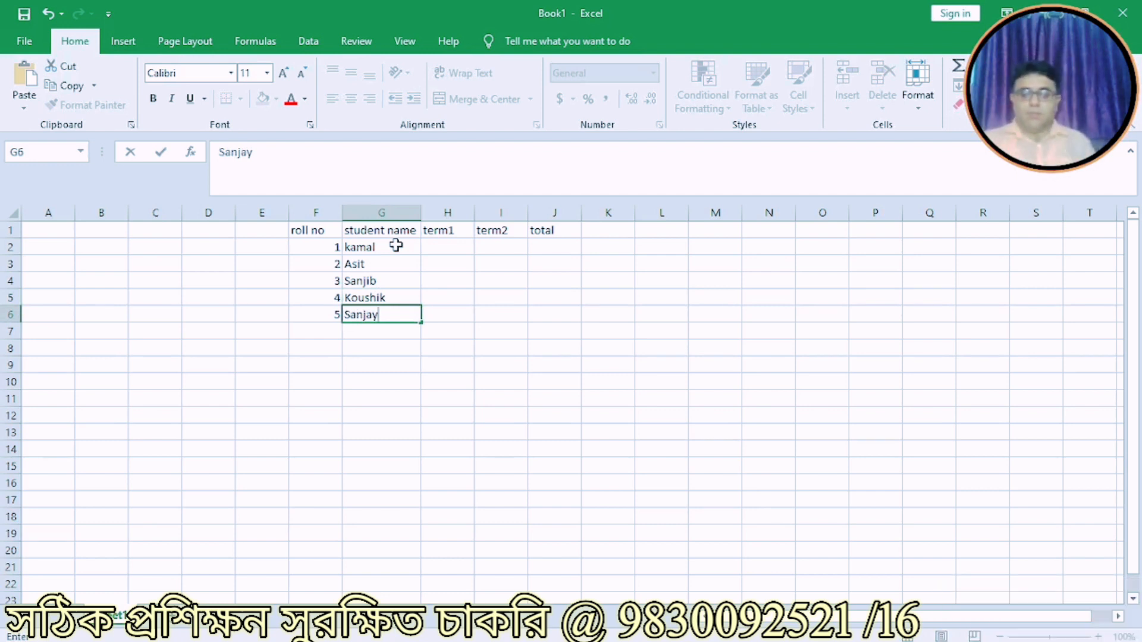
key("Return")
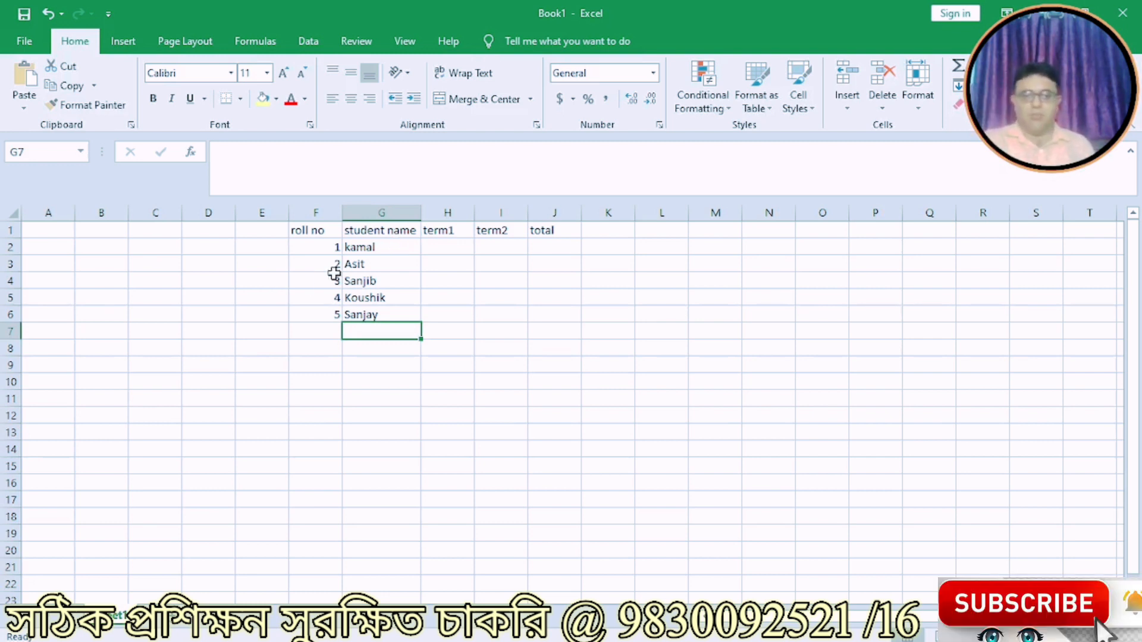
Clear all the student names from cells G2 to G6.
left_click_drag(371, 251, 366, 308)
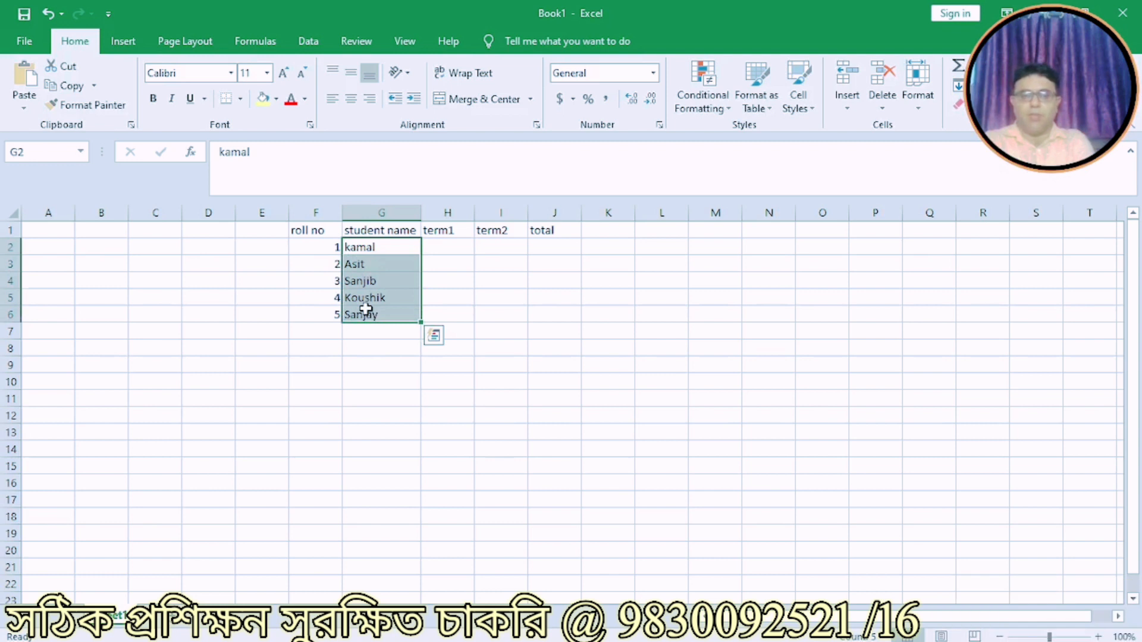
key("Delete")
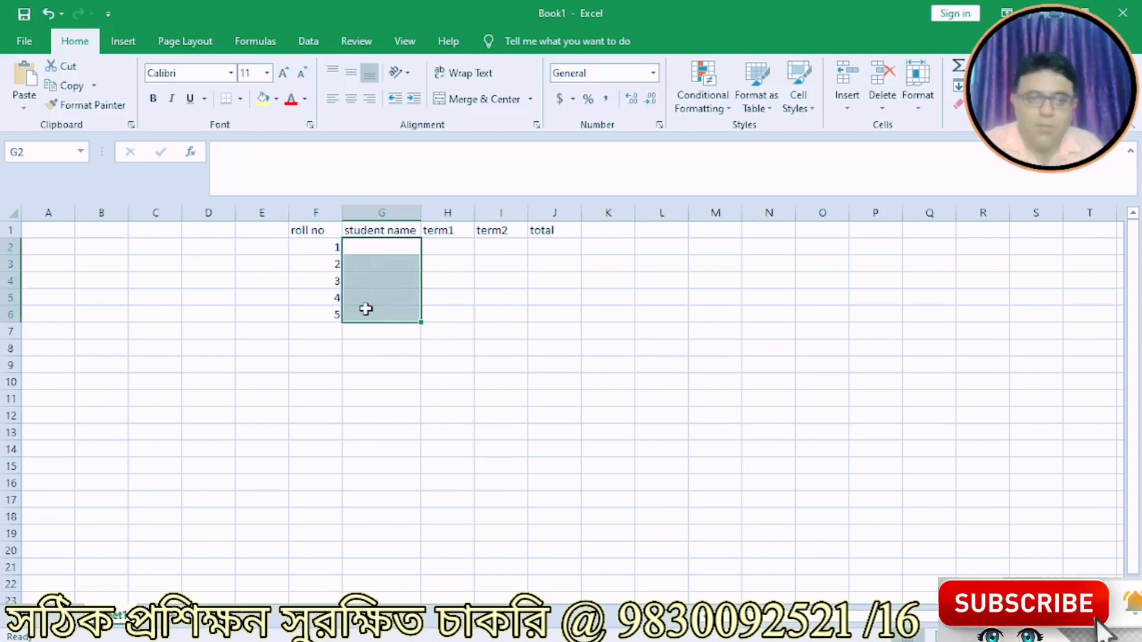
Look through the General, Proofing and Advanced program options, down to the custom lists setting, and close them without changes.
left_click(24, 42)
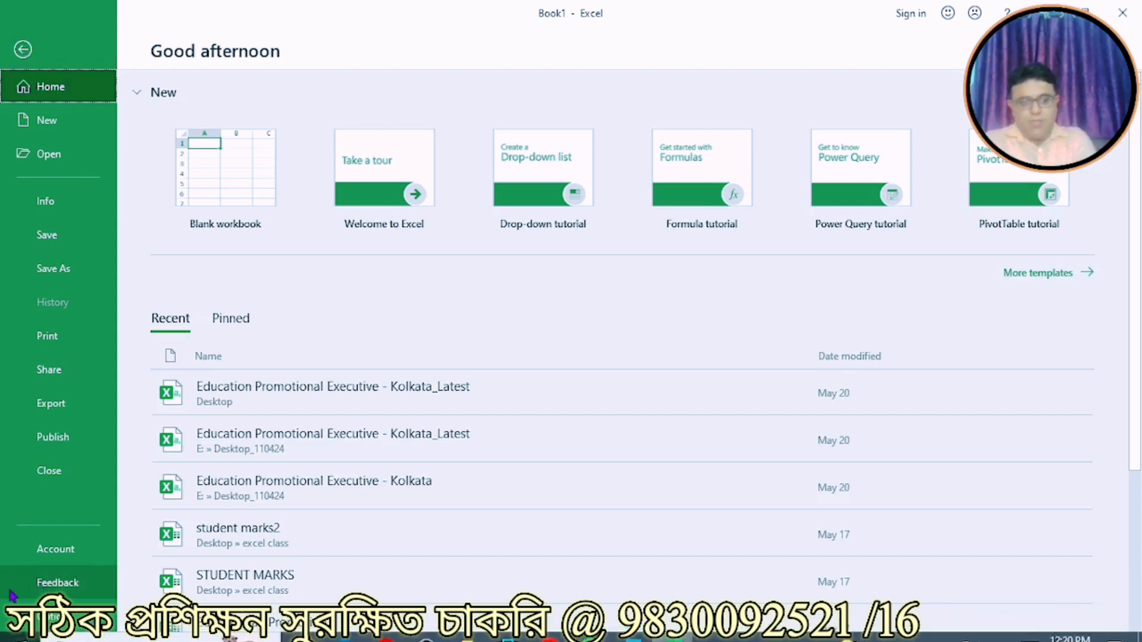
key("Escape")
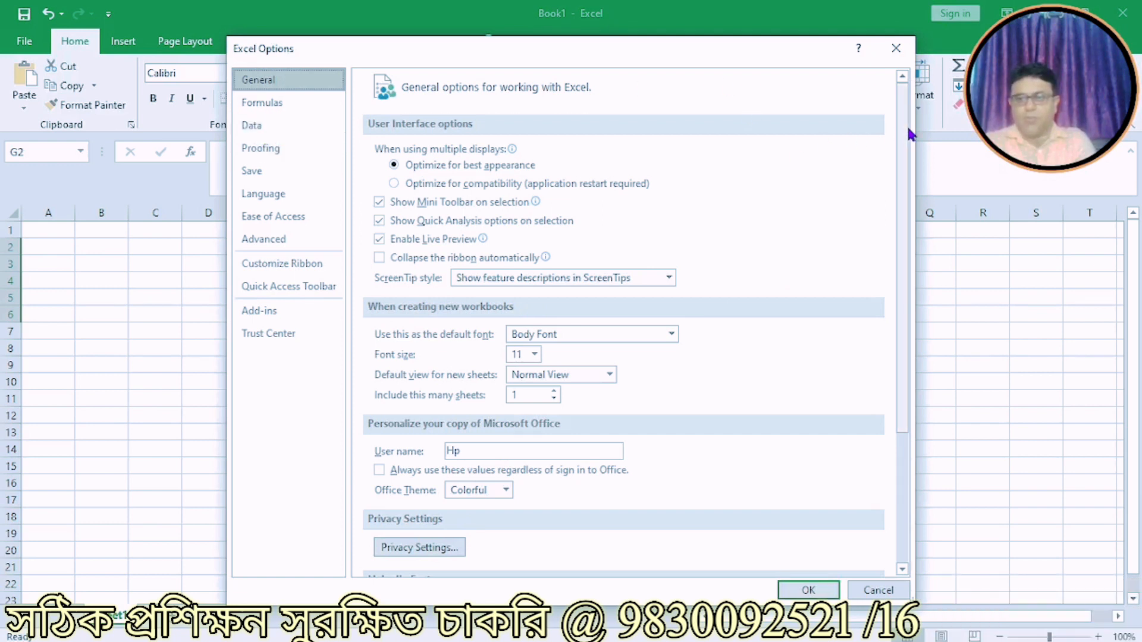
left_click_drag(908, 134, 909, 289)
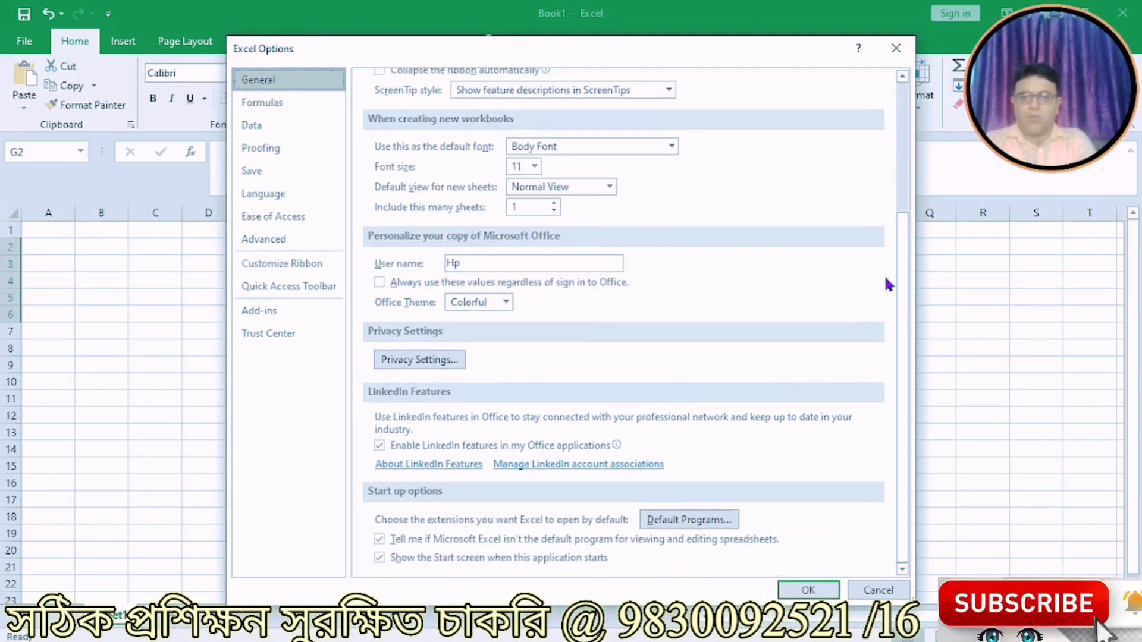
left_click(249, 157)
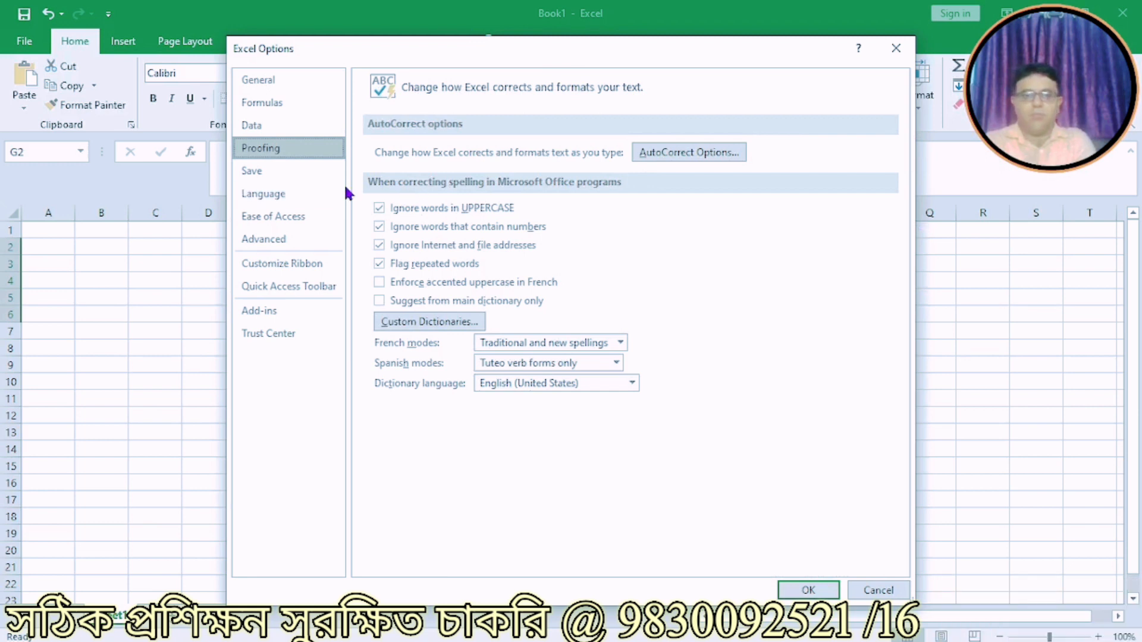
left_click(280, 241)
left_click_drag(898, 117, 920, 523)
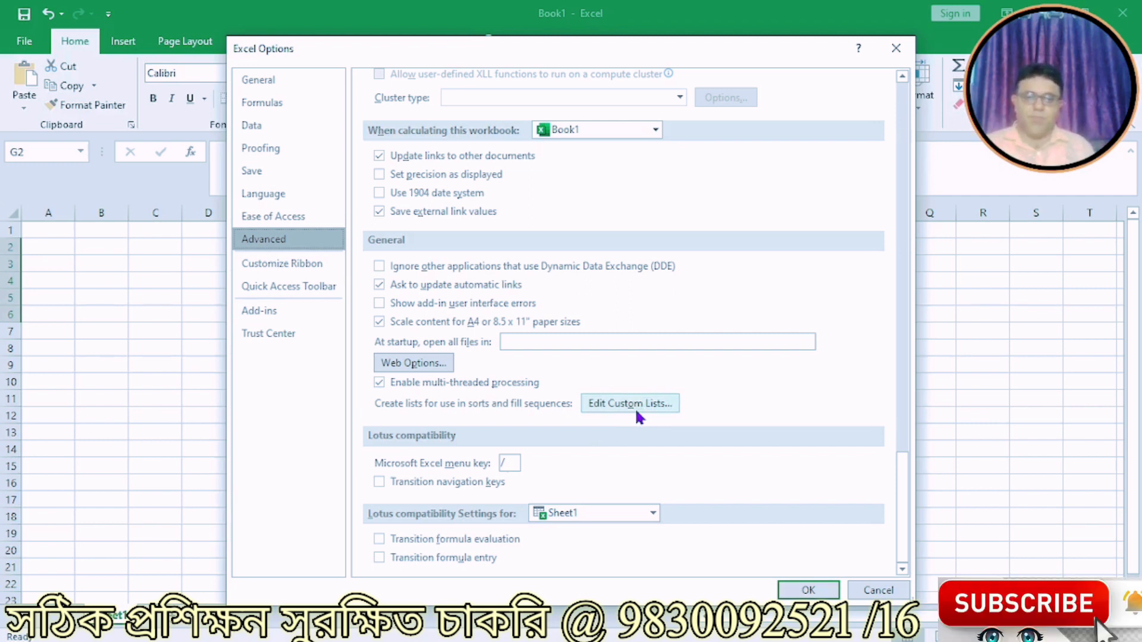
left_click(856, 591)
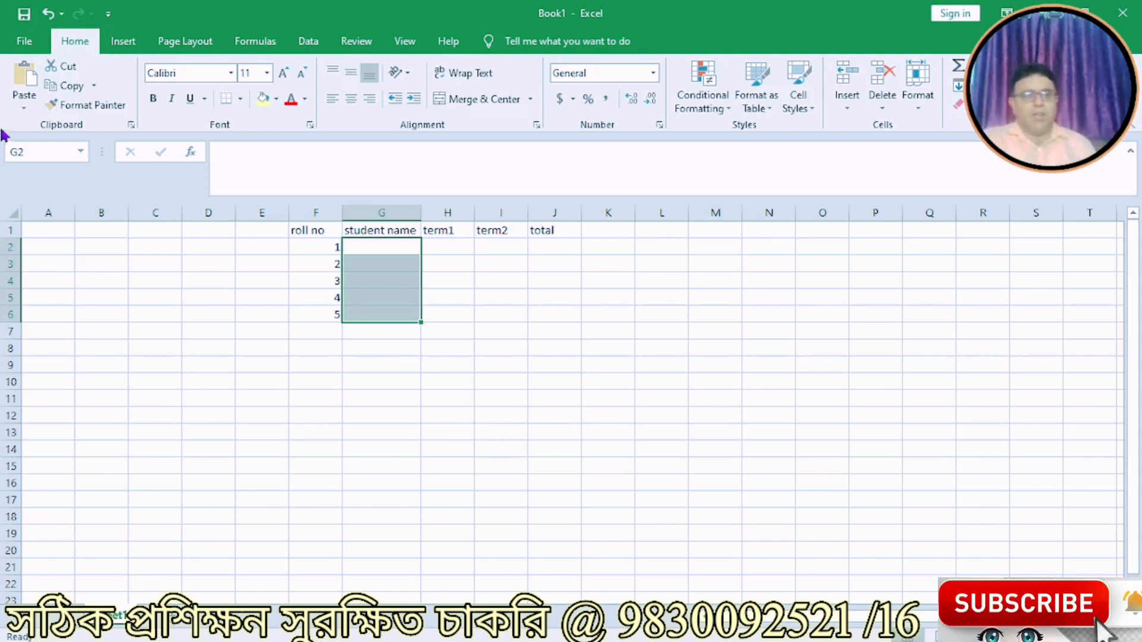
Open the custom lists editor from the Advanced options, examine the existing lists, and cancel out of both dialogs.
left_click(22, 47)
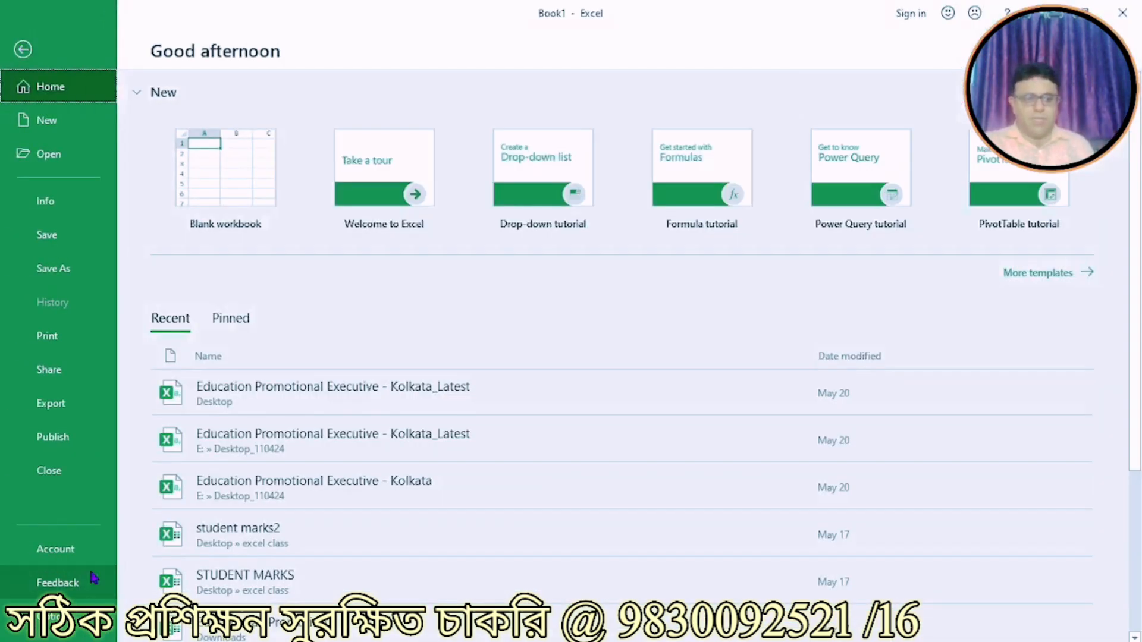
left_click(49, 622)
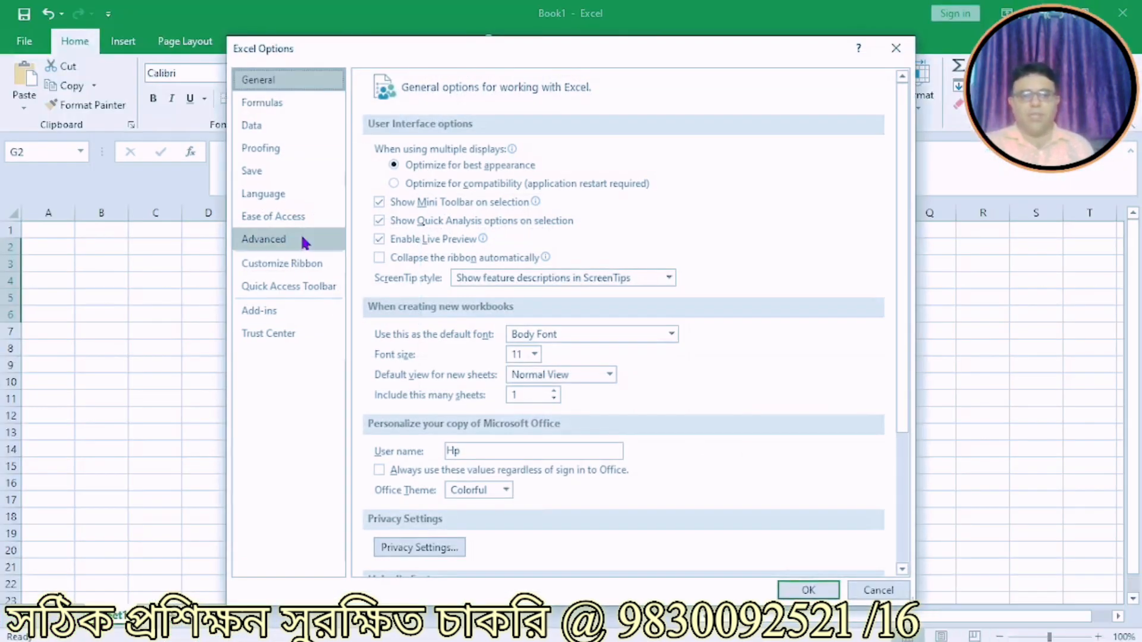
left_click(276, 241)
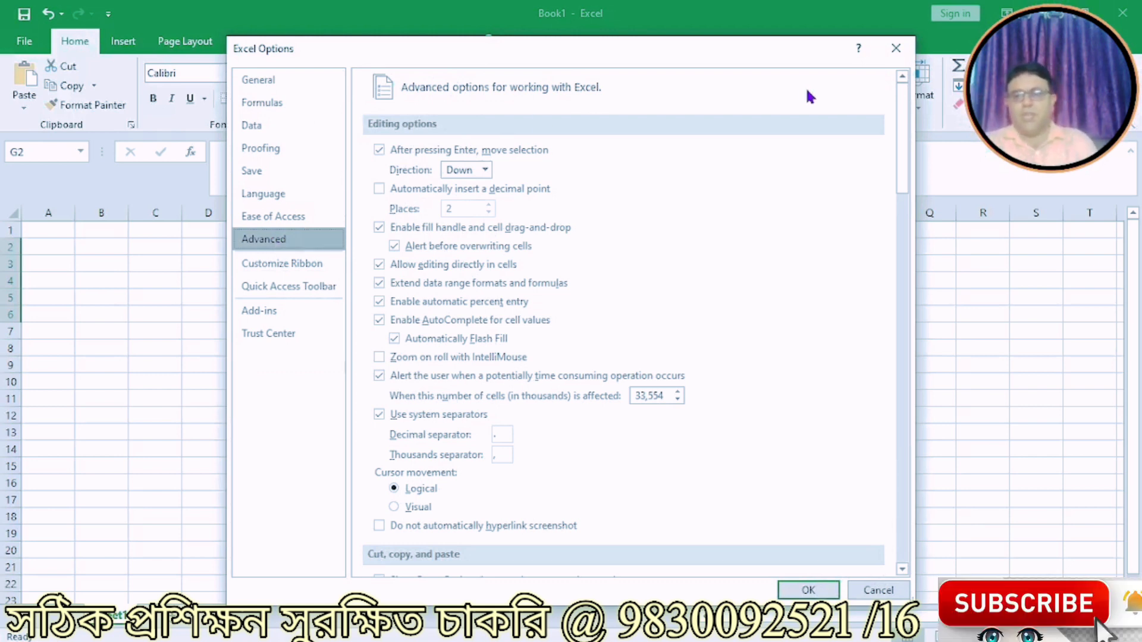
left_click_drag(898, 119, 873, 583)
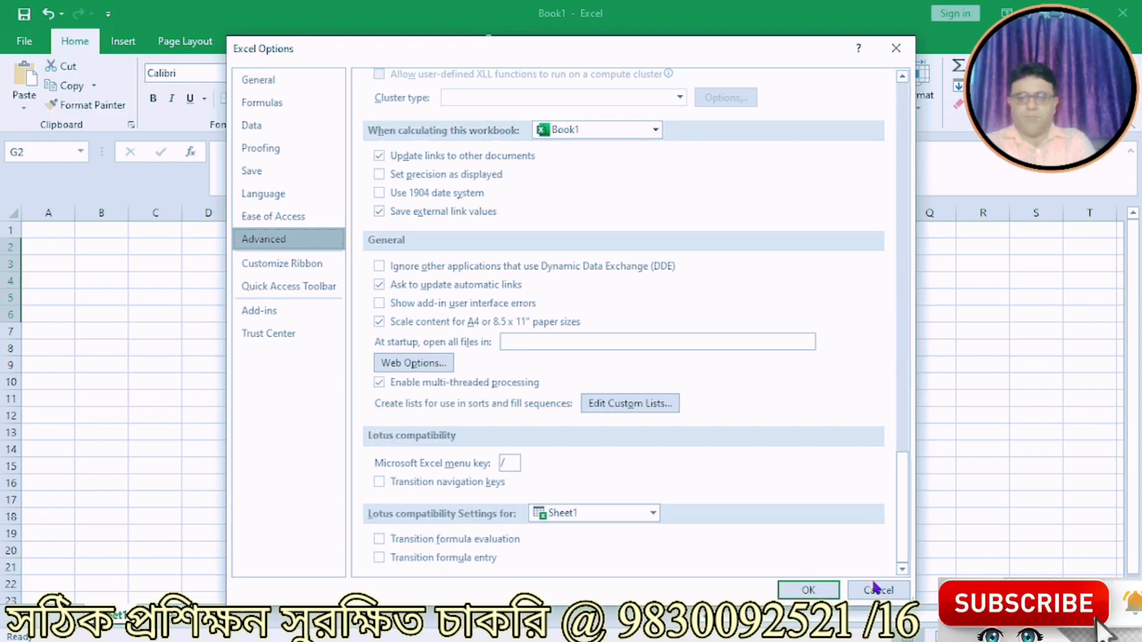
left_click(631, 410)
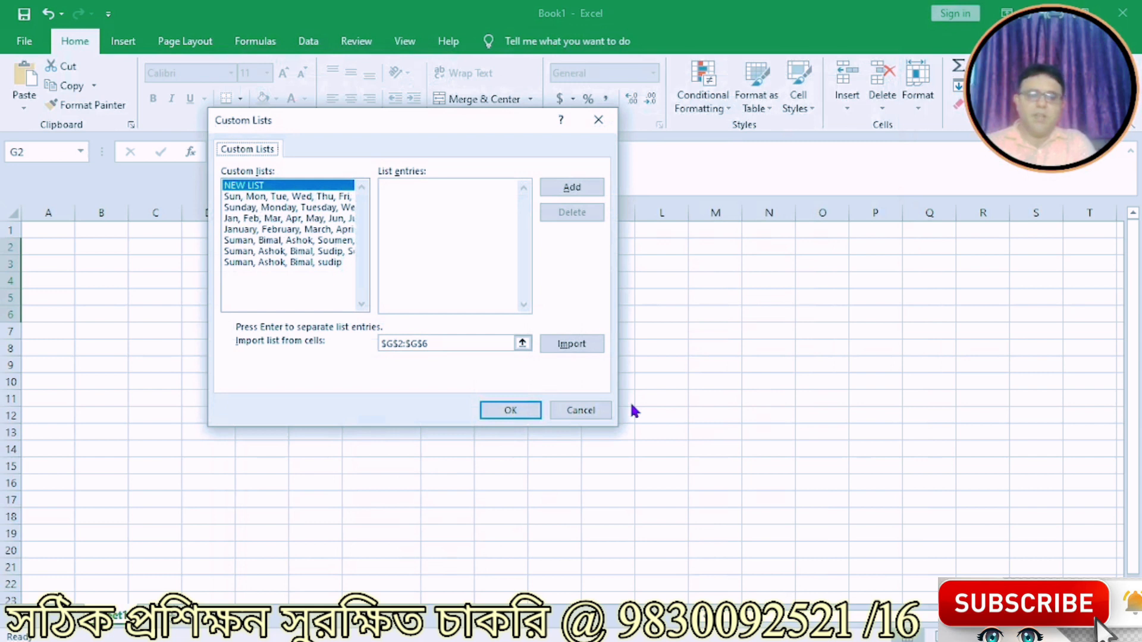
left_click_drag(380, 125, 534, 171)
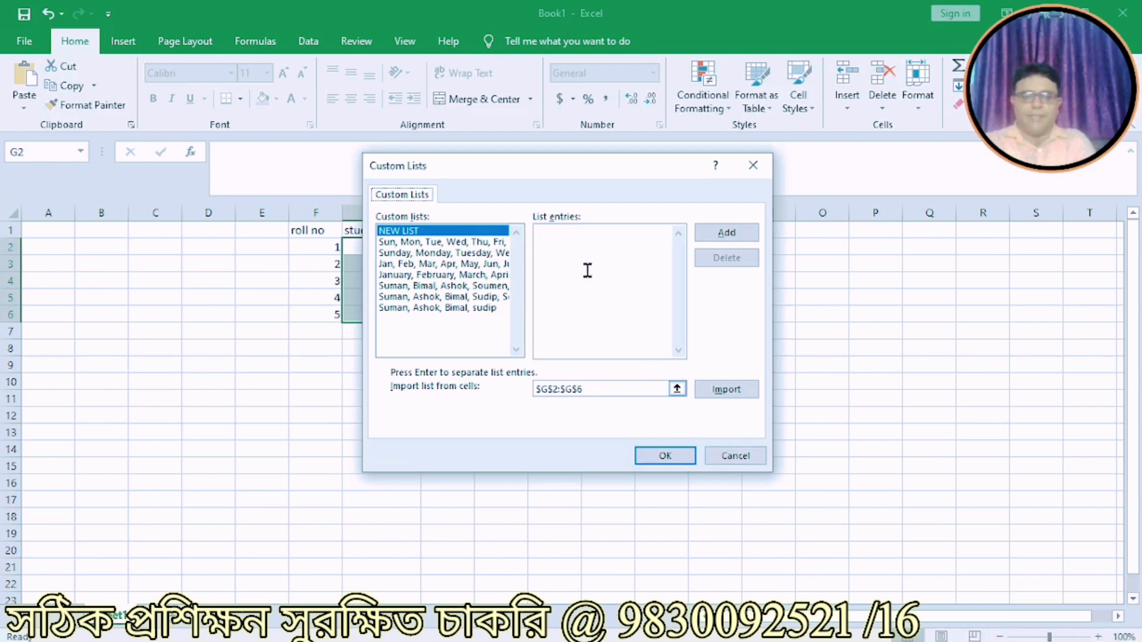
left_click(731, 458)
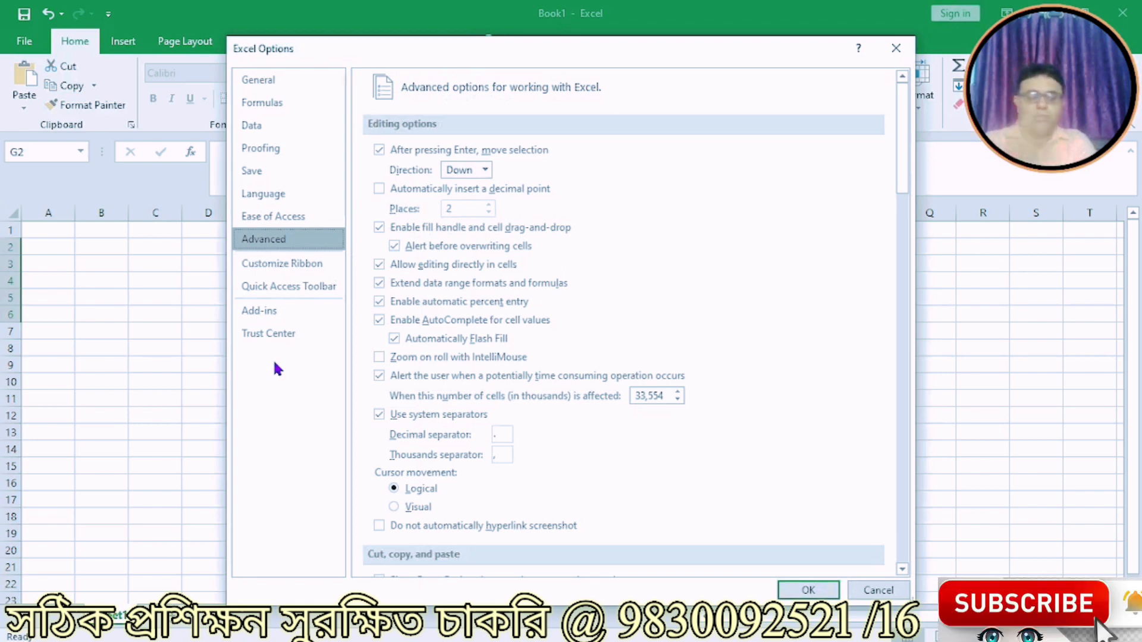
left_click(866, 595)
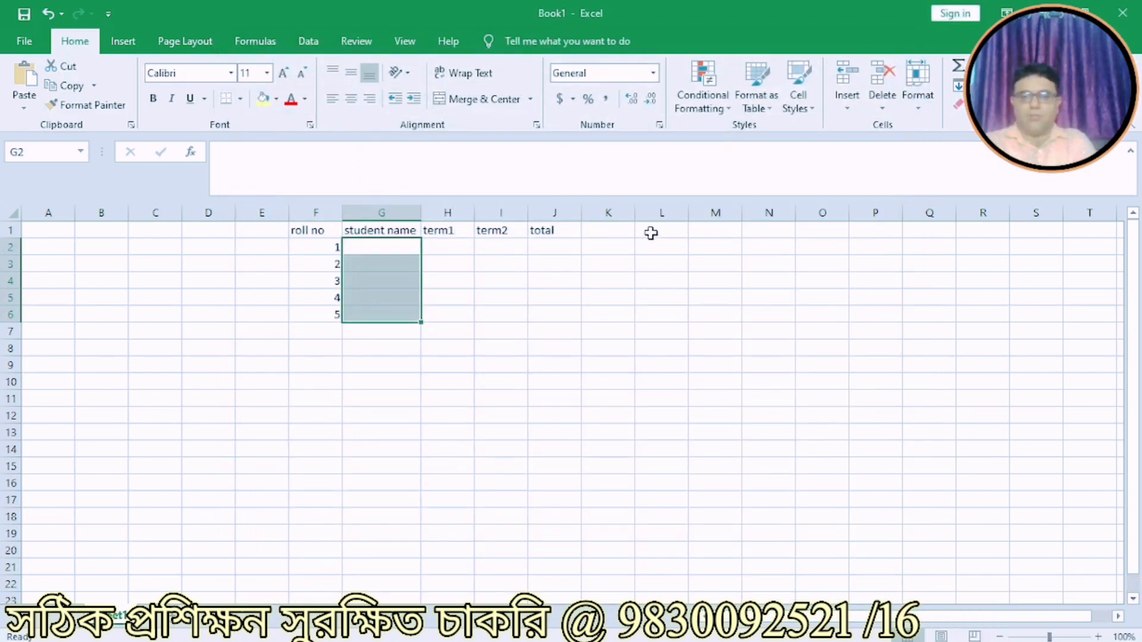
Enter monday in cell L1, outside the marks table.
left_click(650, 233)
type("mon")
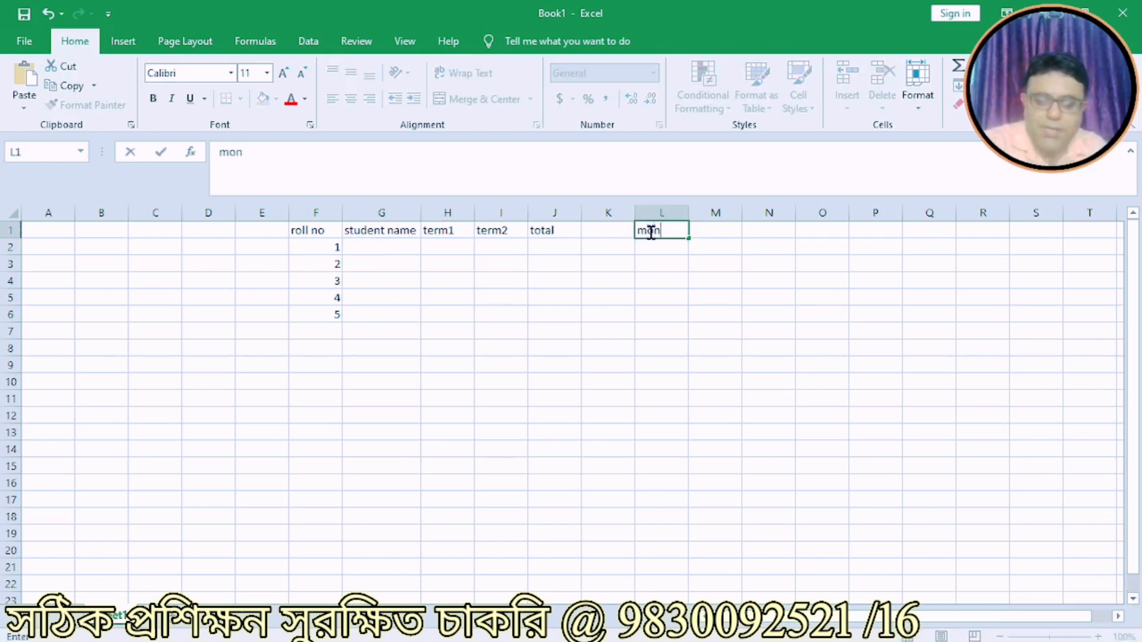
type("da")
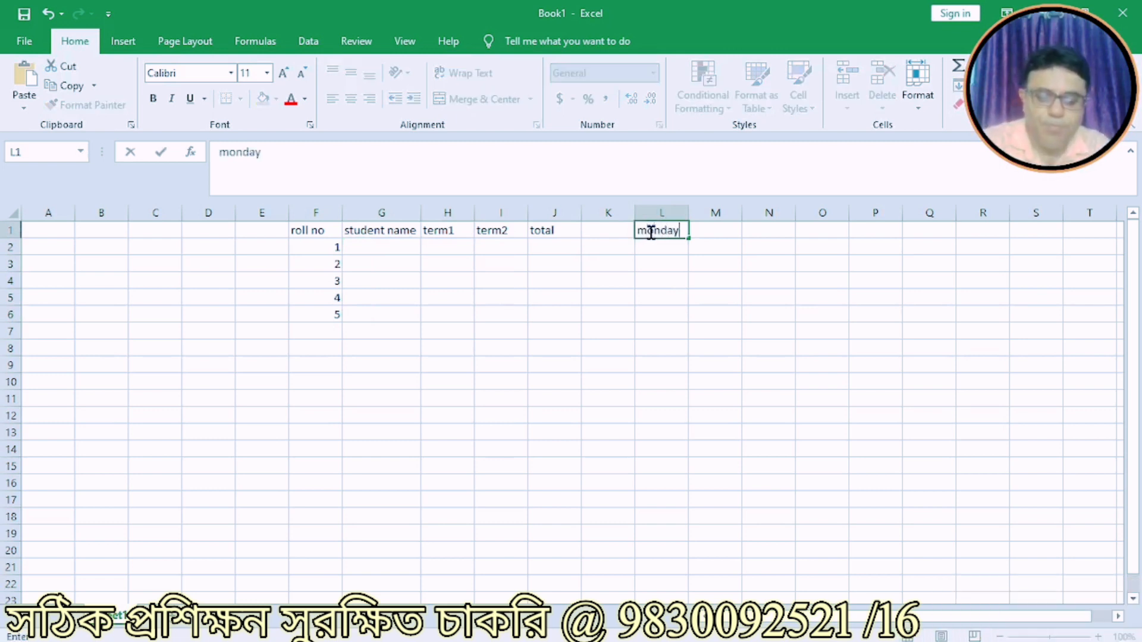
type("y")
key("Return")
Autofill the weekday names from L1 down to L7 and widen column L to fit the longest one.
left_click(671, 236)
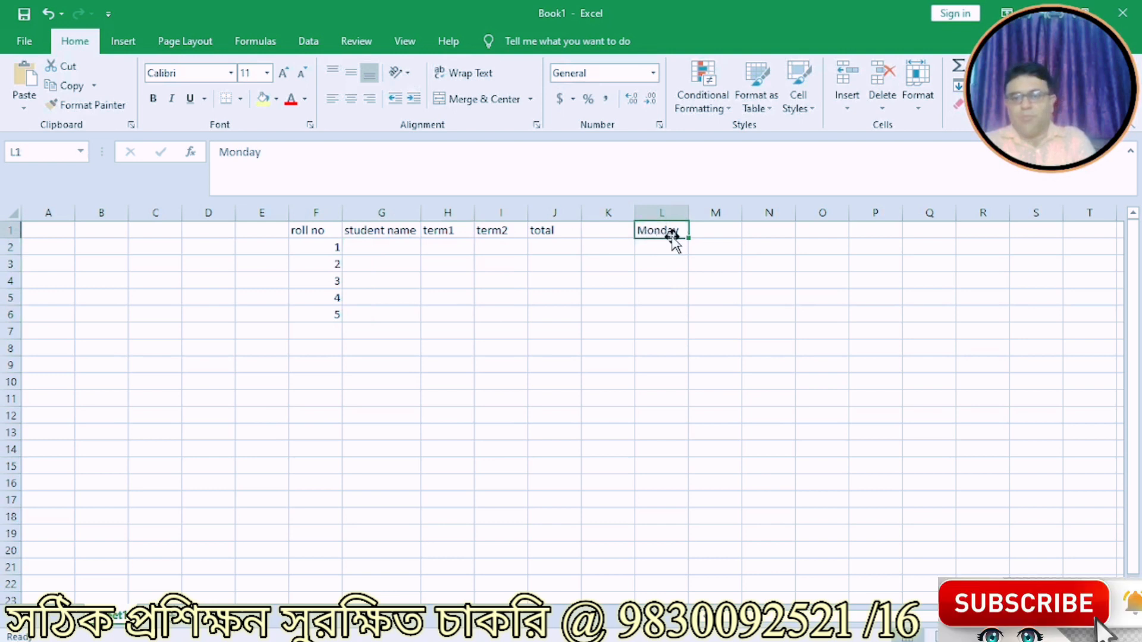
left_click_drag(686, 237, 691, 350)
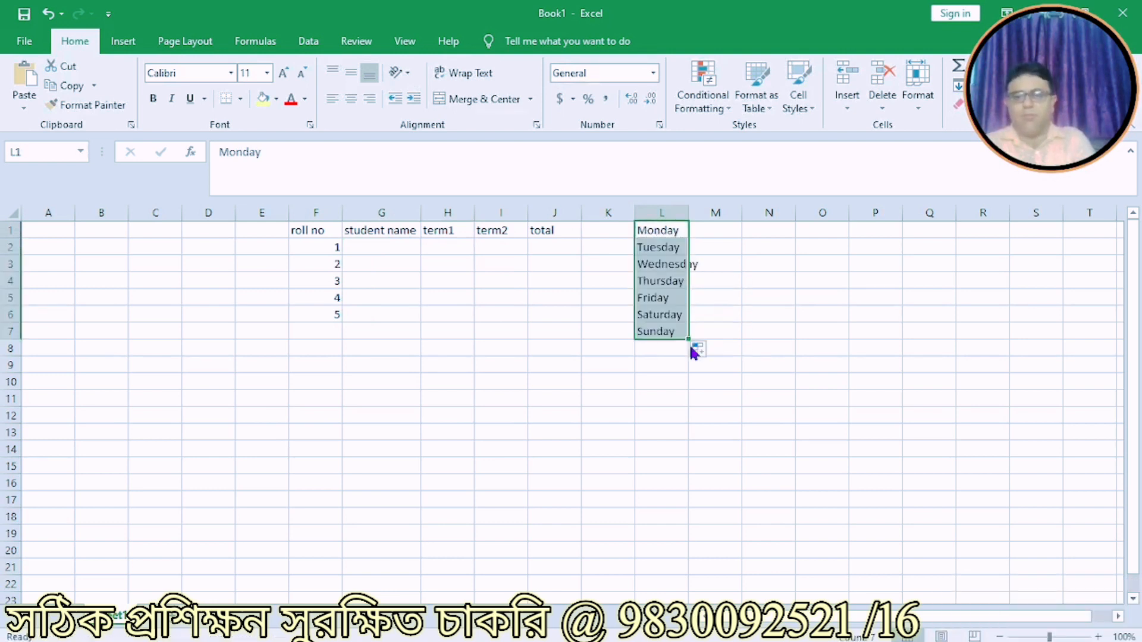
left_click_drag(688, 213, 702, 213)
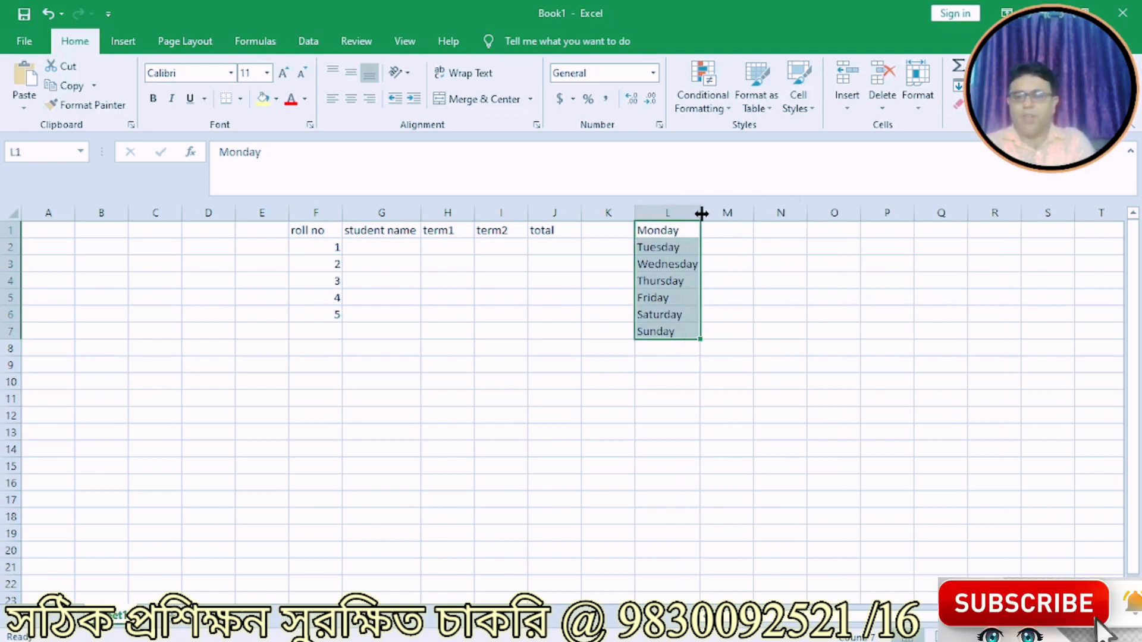
Enter mon in cell M1 and autofill the abbreviated weekday names down to M7.
left_click(723, 230)
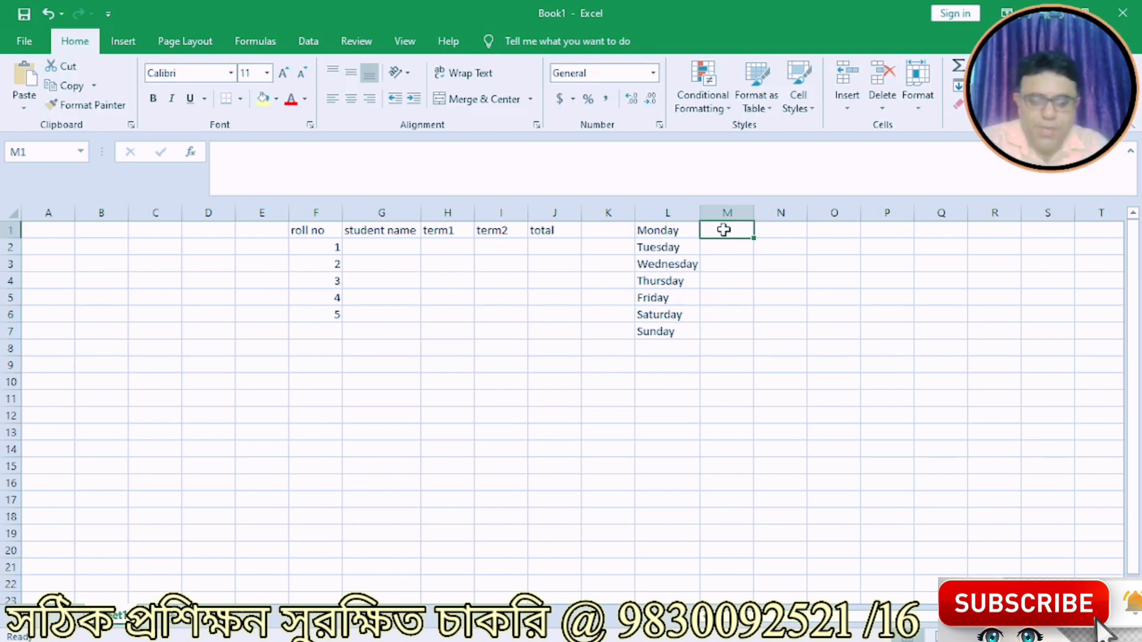
type("mopn")
key("BackSpace")
key("BackSpace")
key("BackSpace")
key("BackSpace")
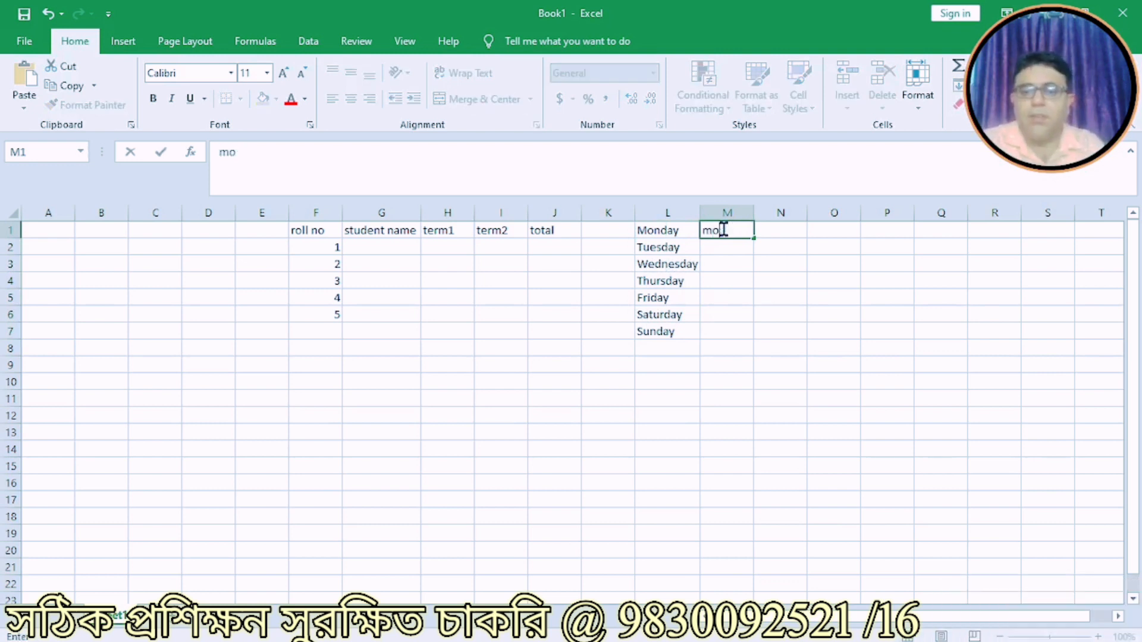
type("m")
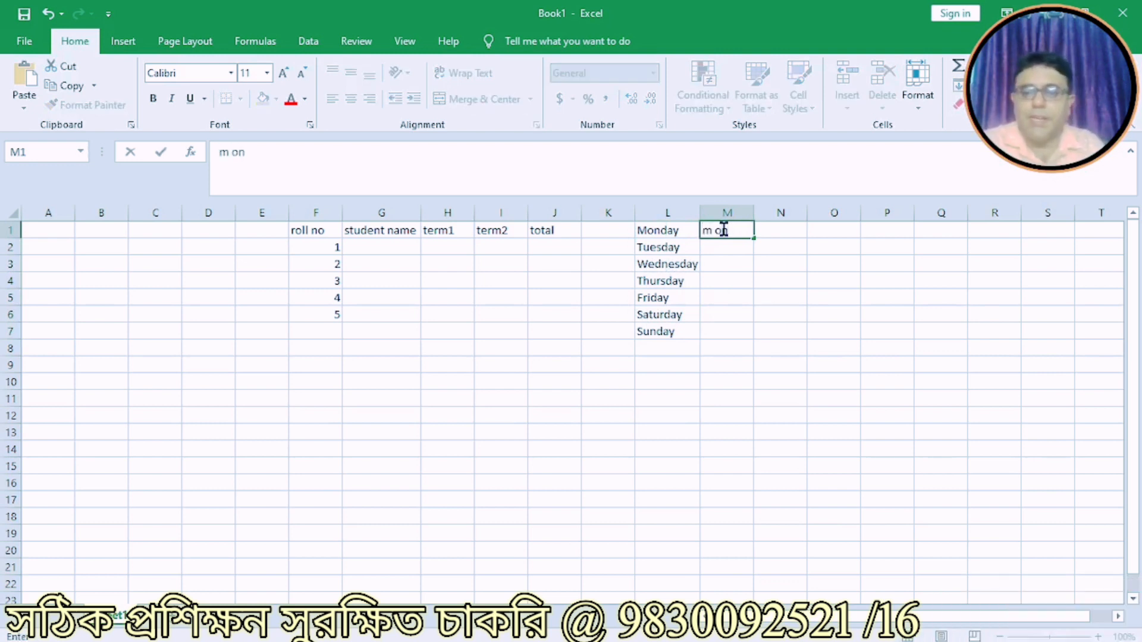
key("BackSpace")
key("BackSpace")
key("BackSpace")
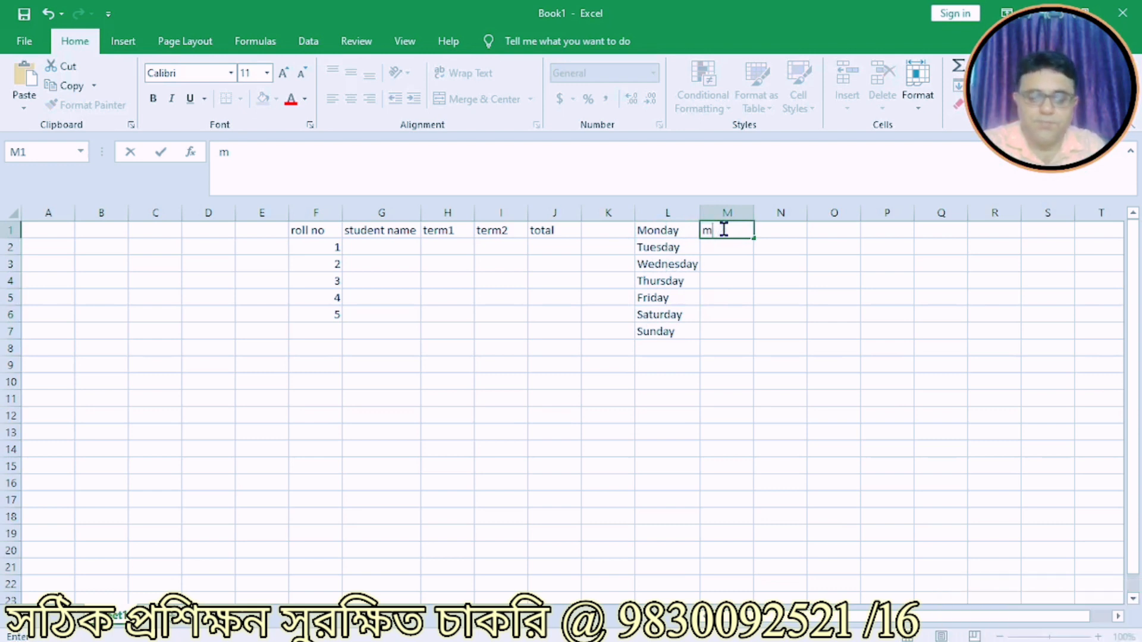
key("Return")
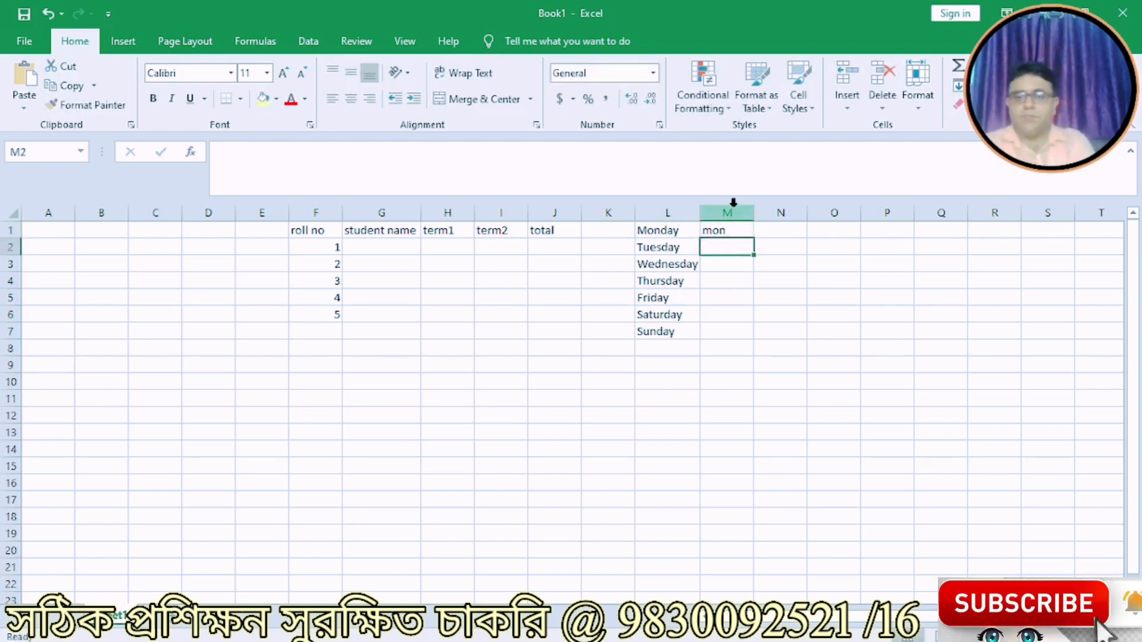
left_click(731, 231)
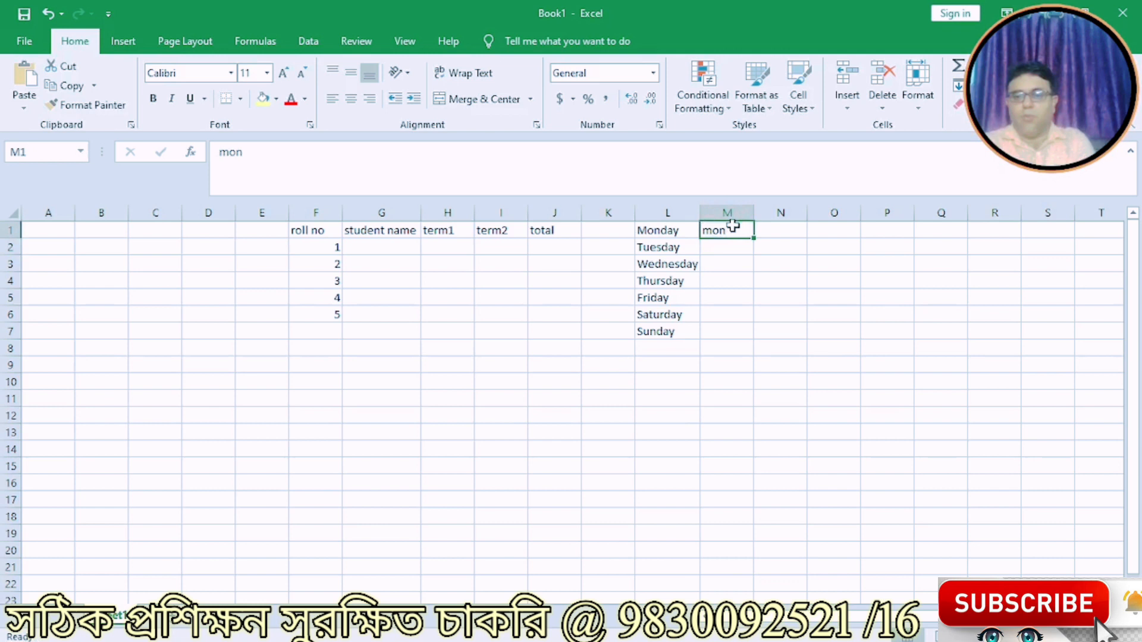
left_click_drag(753, 238, 755, 345)
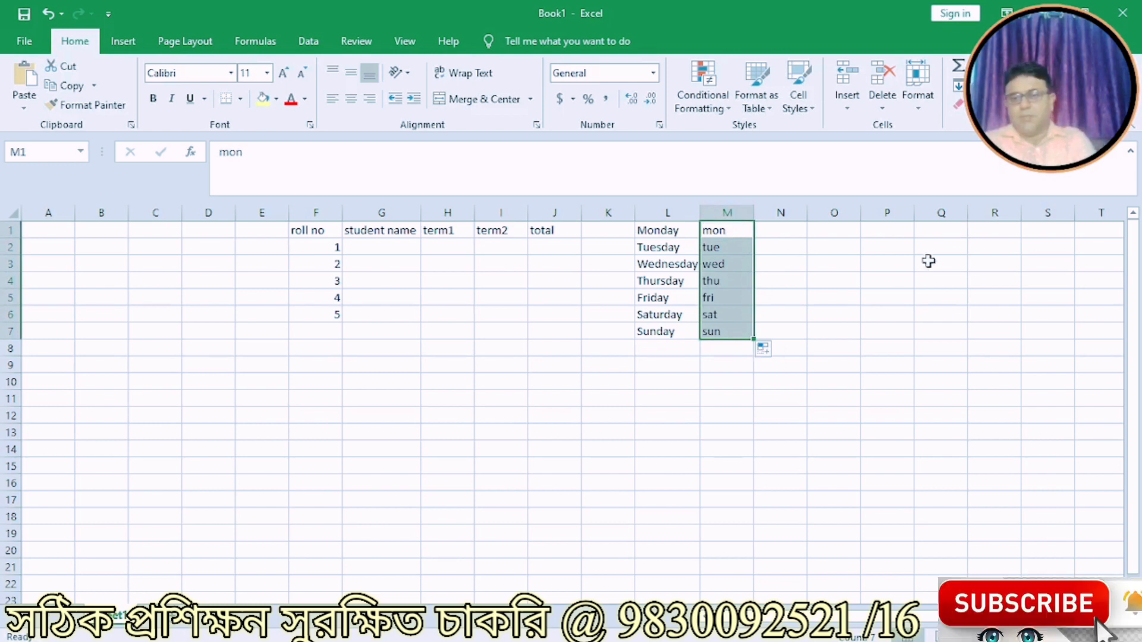
Enter January in cell N1 and autofill the full month names down to N13.
left_click(789, 234)
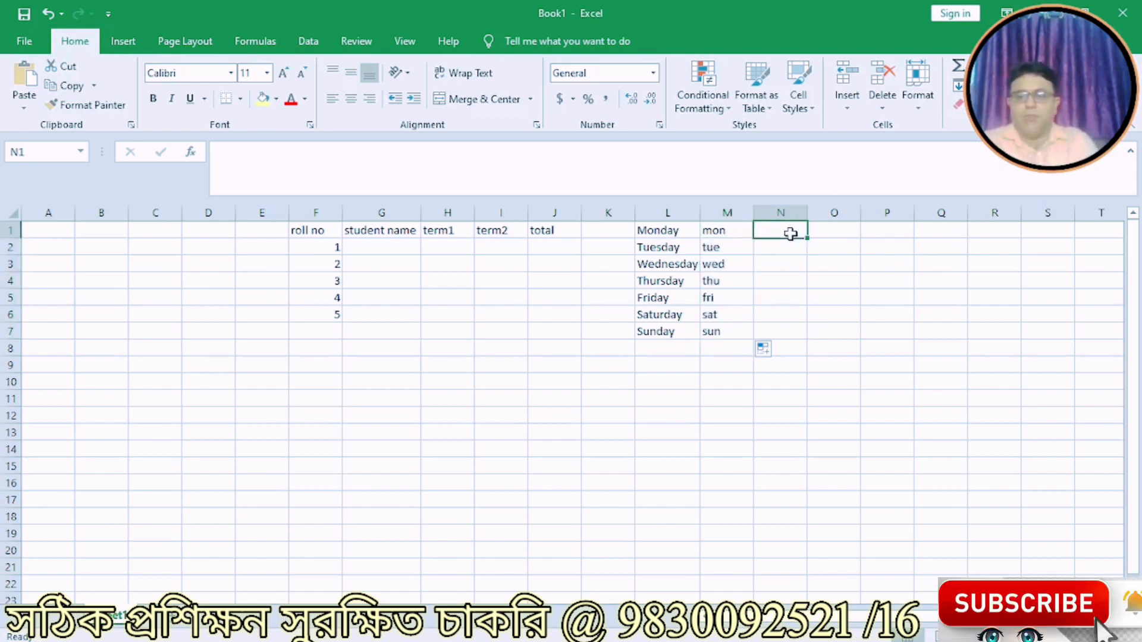
type("January")
key("Return")
left_click(790, 234)
left_click_drag(803, 237, 796, 440)
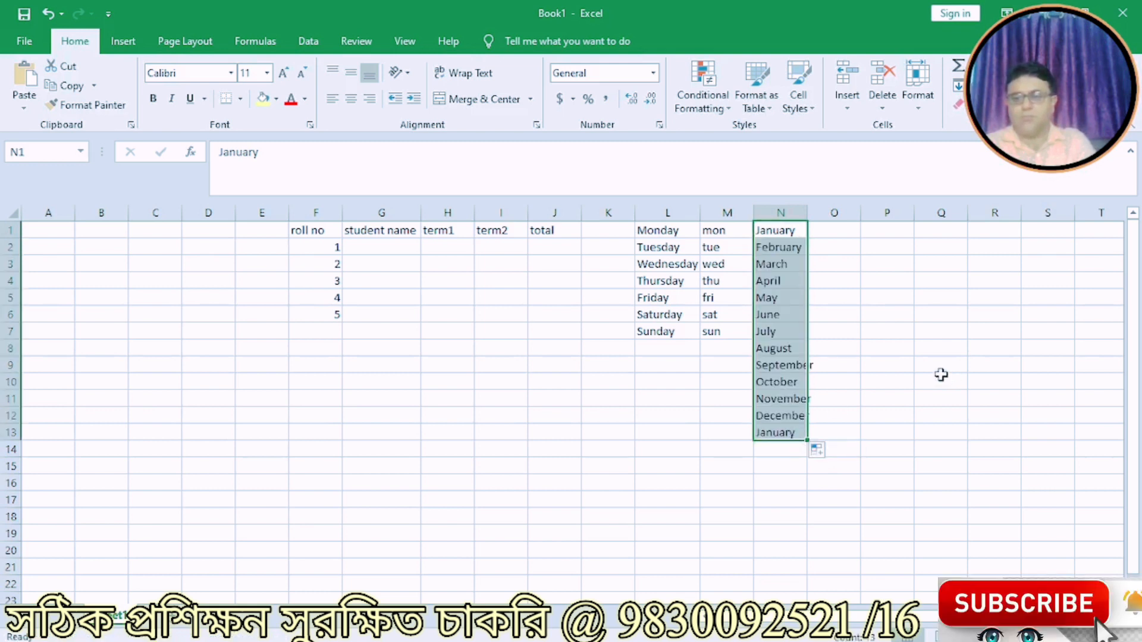
Enter jan in cell O1 and autofill the abbreviated month names down to O12.
left_click(837, 230)
type("j")
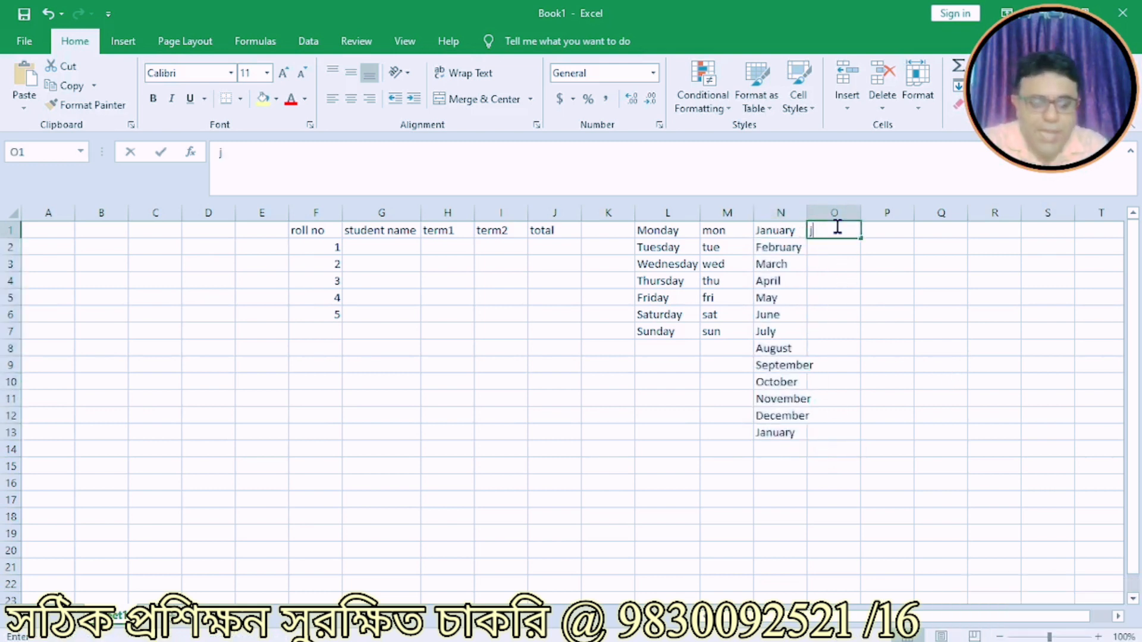
type("ab")
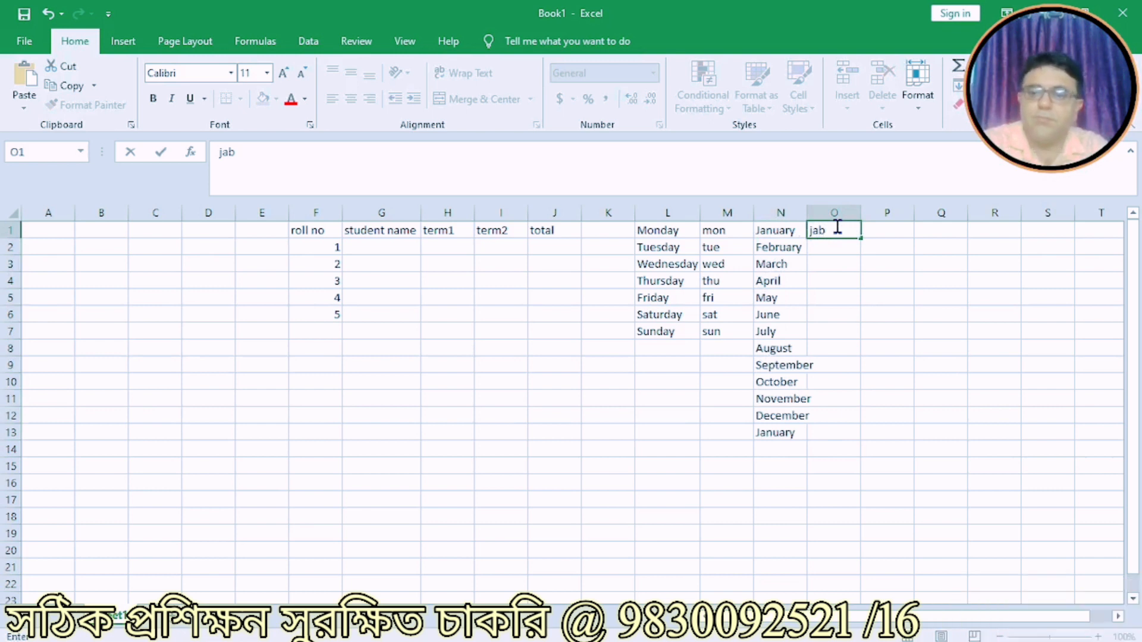
key("BackSpace")
key("Return")
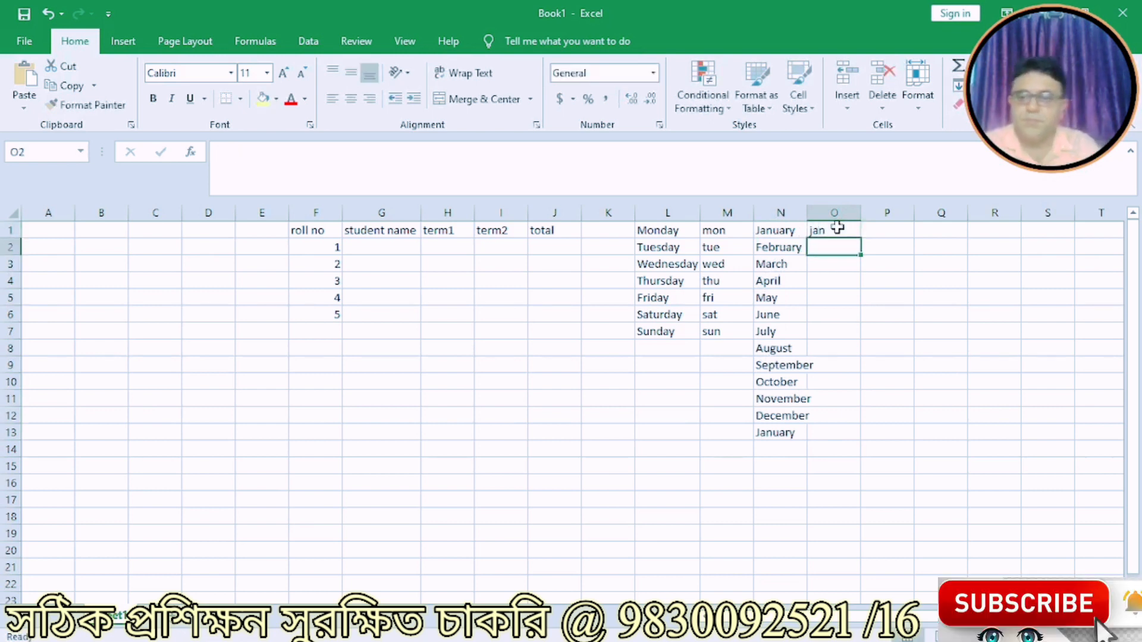
left_click(838, 229)
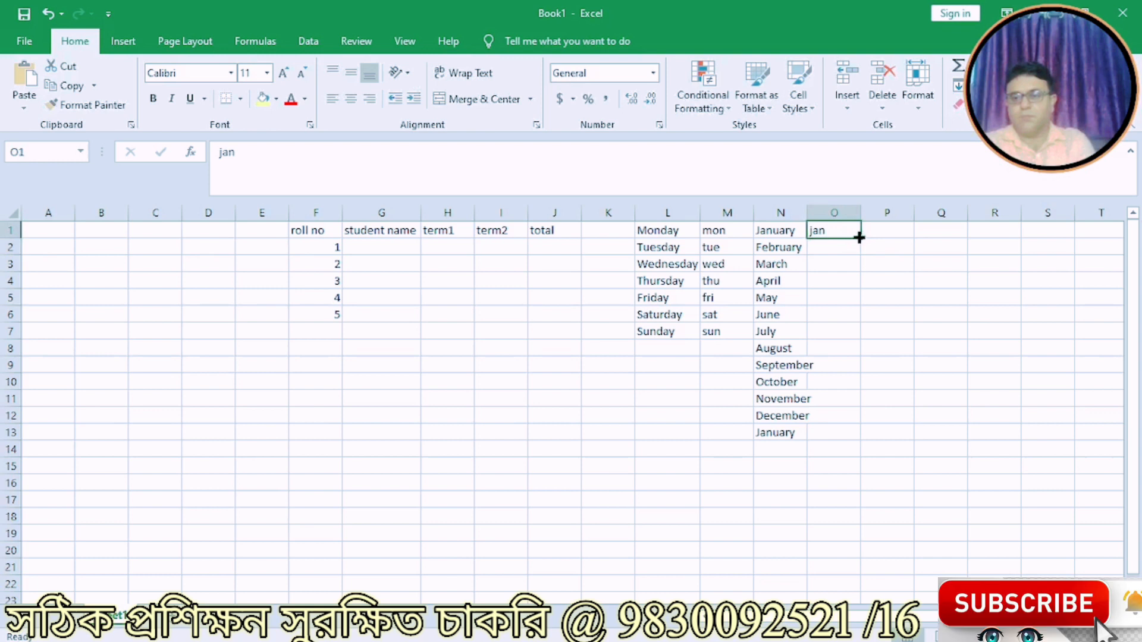
left_click_drag(859, 237, 857, 428)
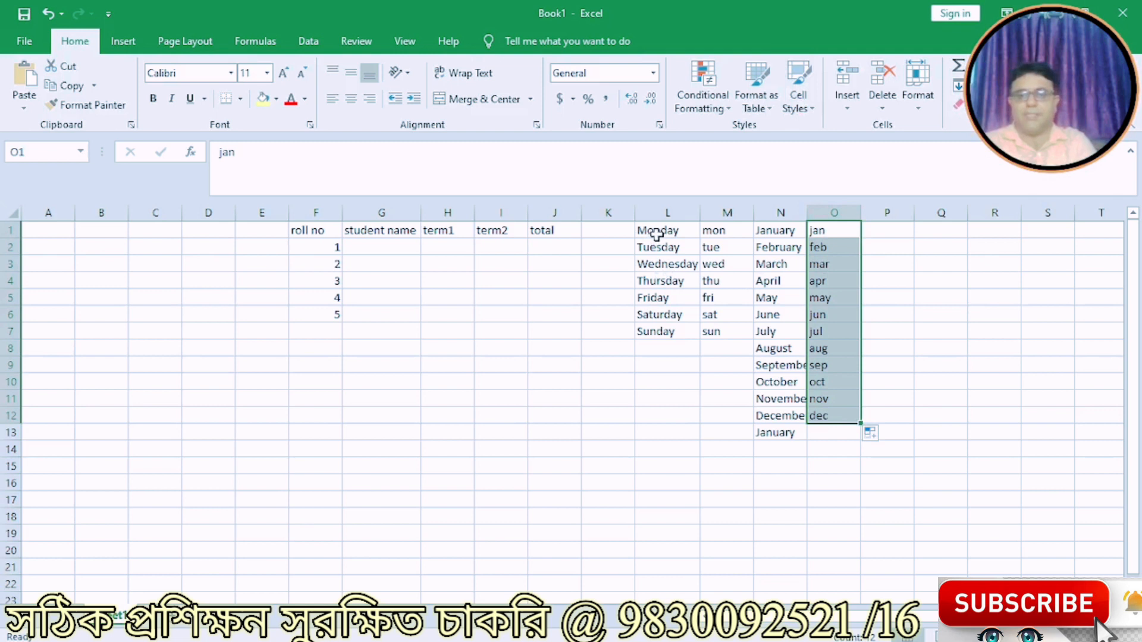
Clear the sample weekday and month lists from the range L1:O13.
left_click_drag(658, 232, 814, 429)
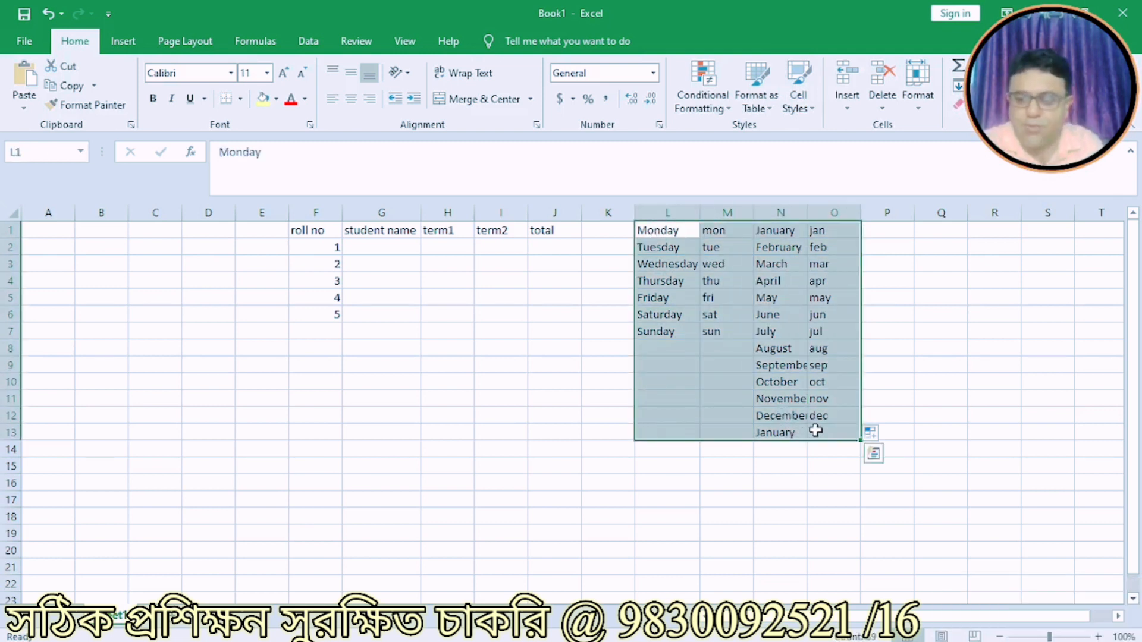
key("Delete")
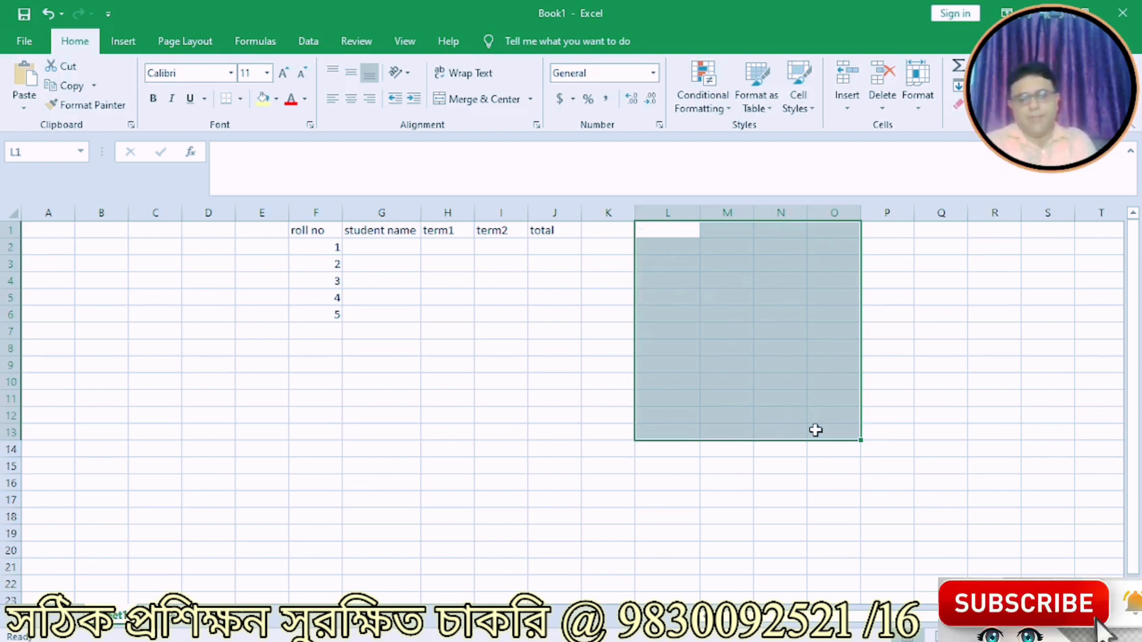
Open the custom lists editor from the General section of the Advanced program options.
left_click(25, 43)
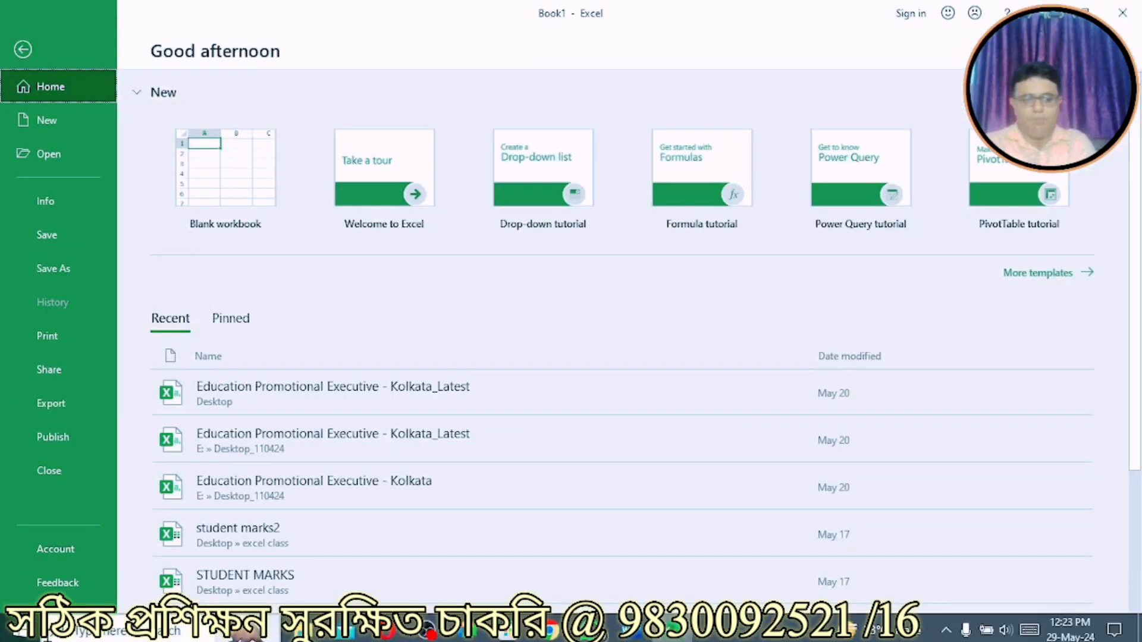
left_click(54, 616)
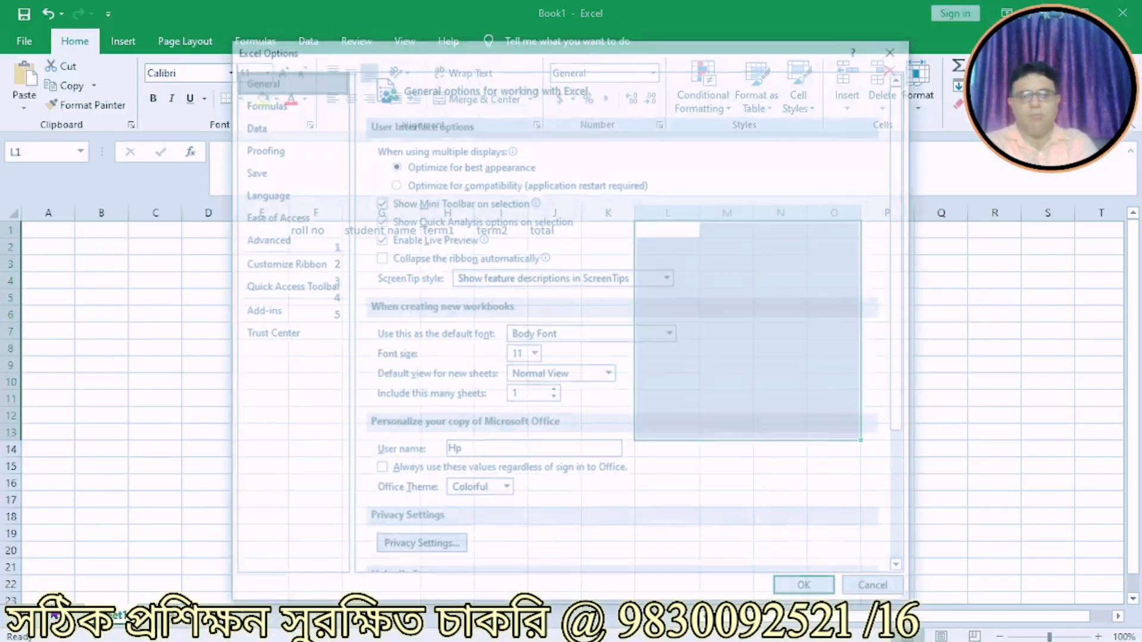
left_click(273, 238)
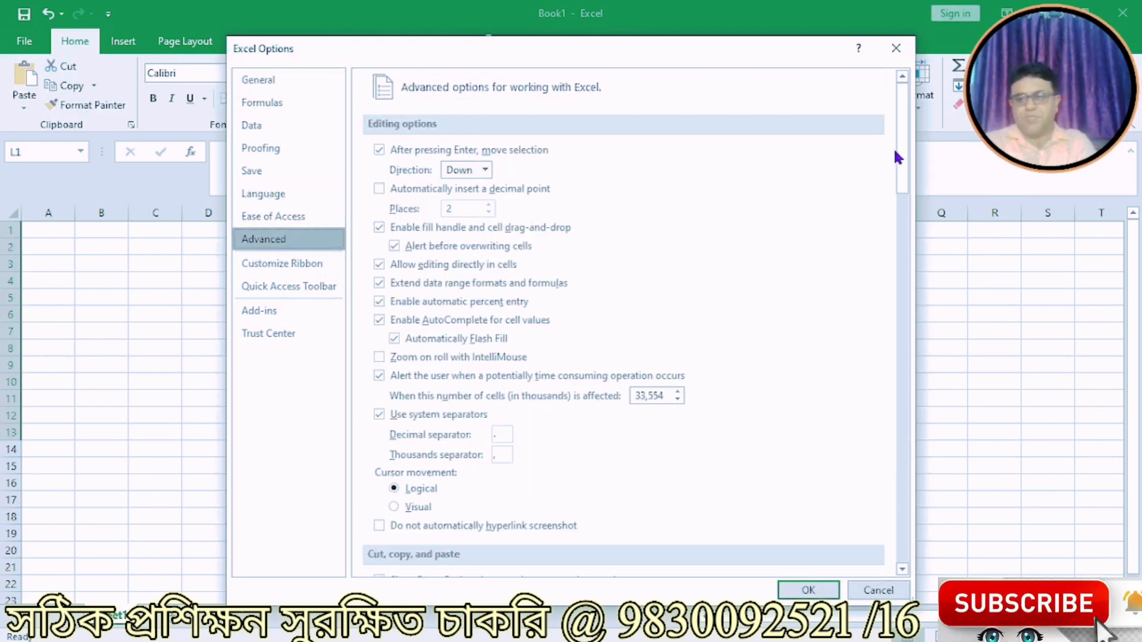
left_click_drag(897, 148, 872, 485)
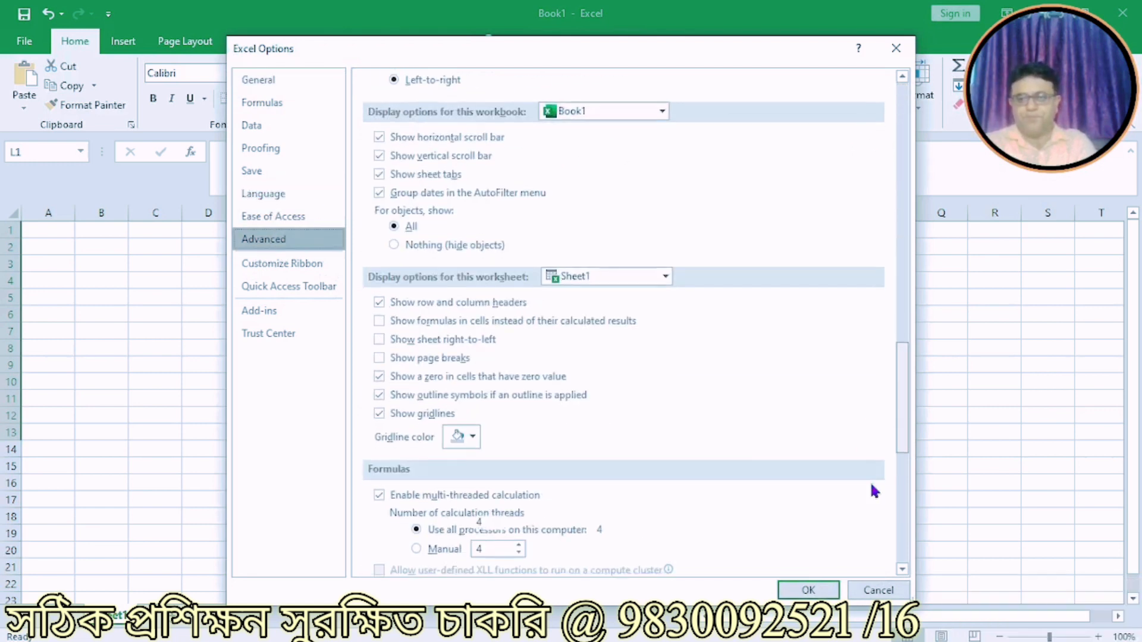
scroll(873, 491, "down", 10)
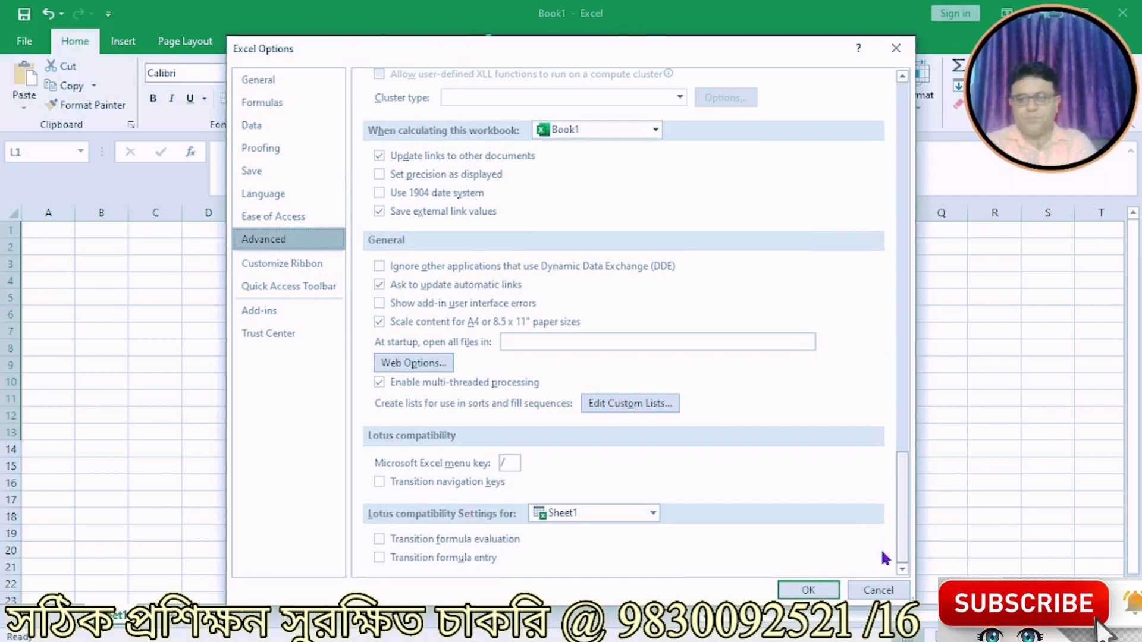
left_click(634, 405)
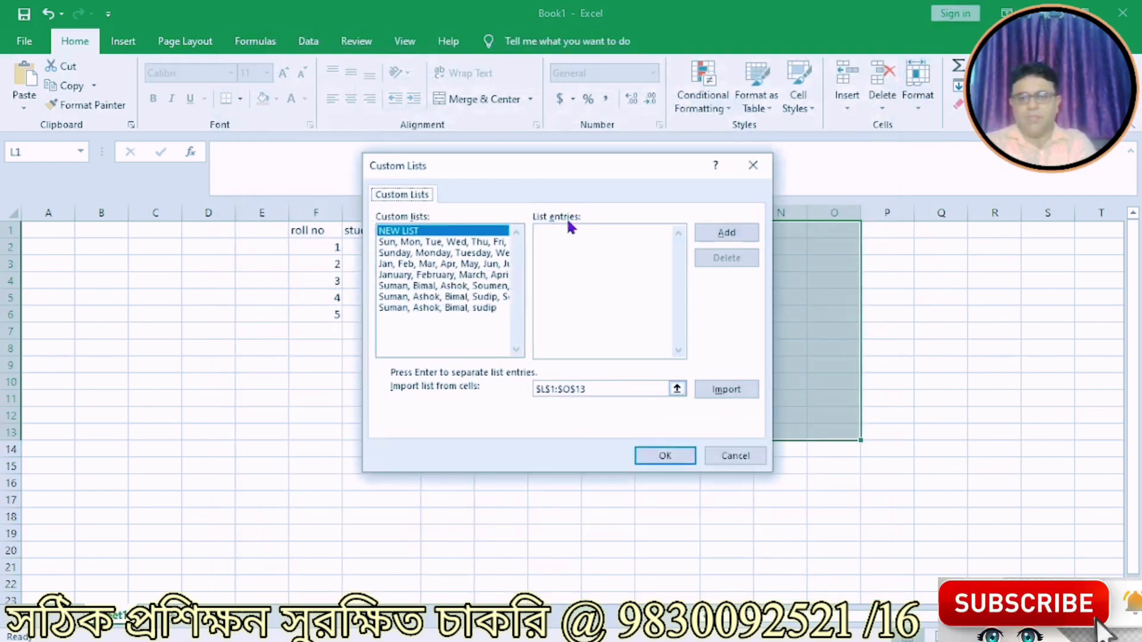
Add a new custom list of five comma-separated student first names and confirm both the custom lists and program options dialogs.
left_click(555, 230)
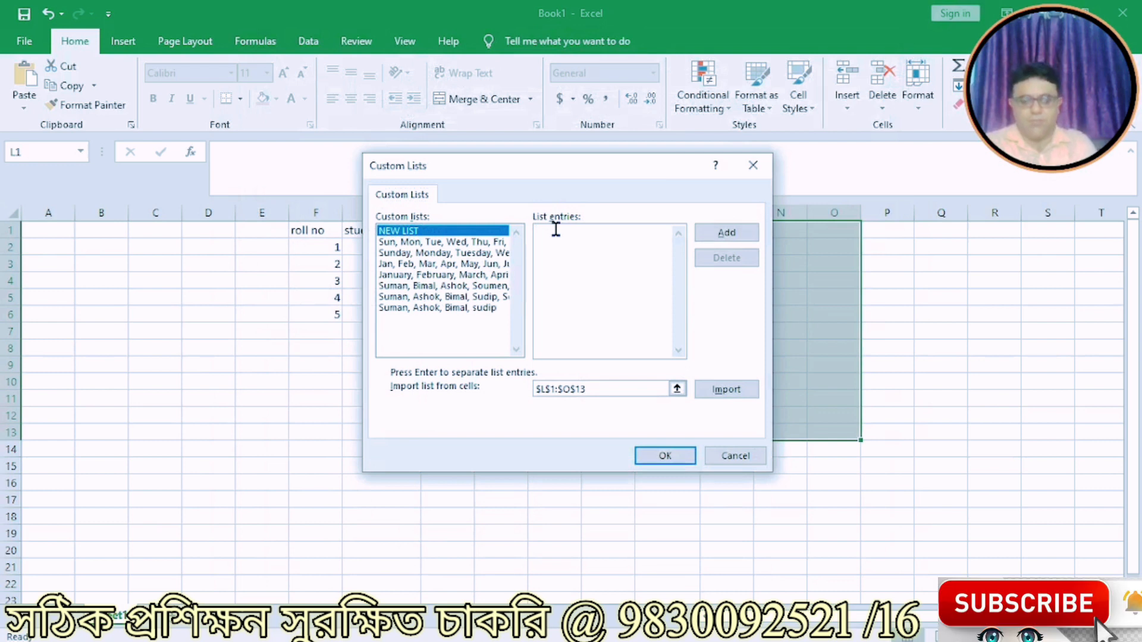
type("Kamal")
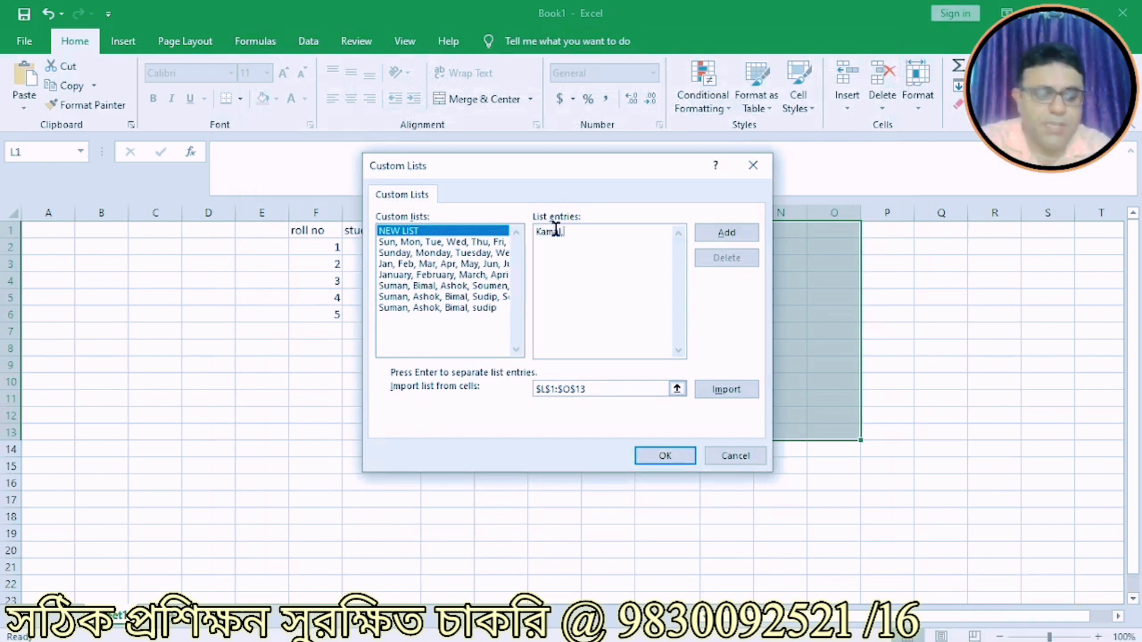
type(",")
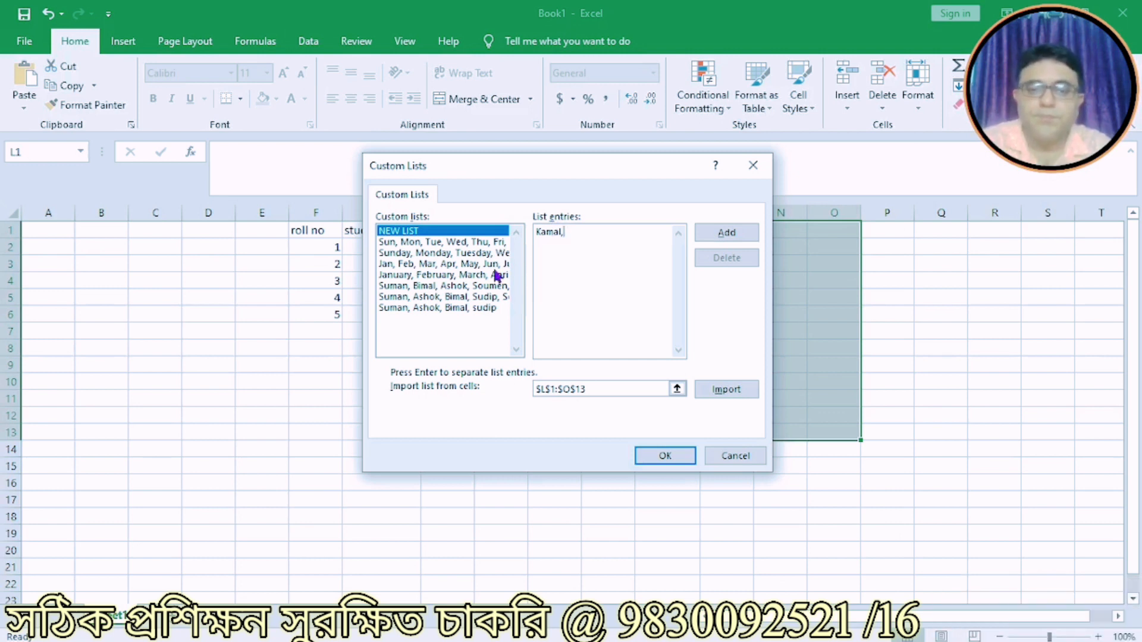
type("Asit")
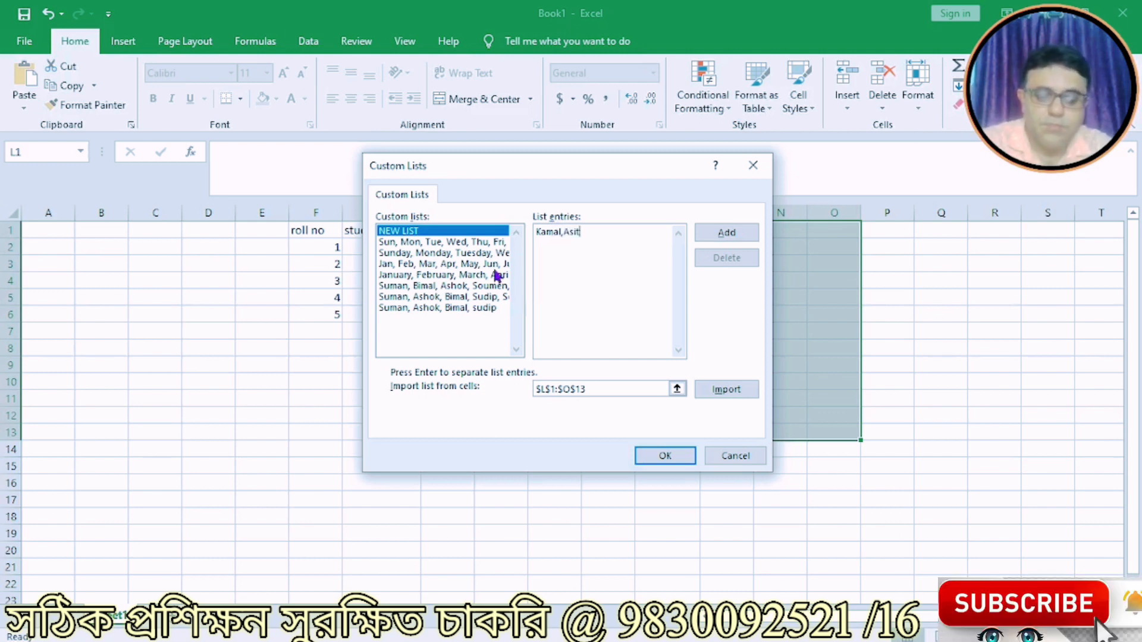
type(",Ku")
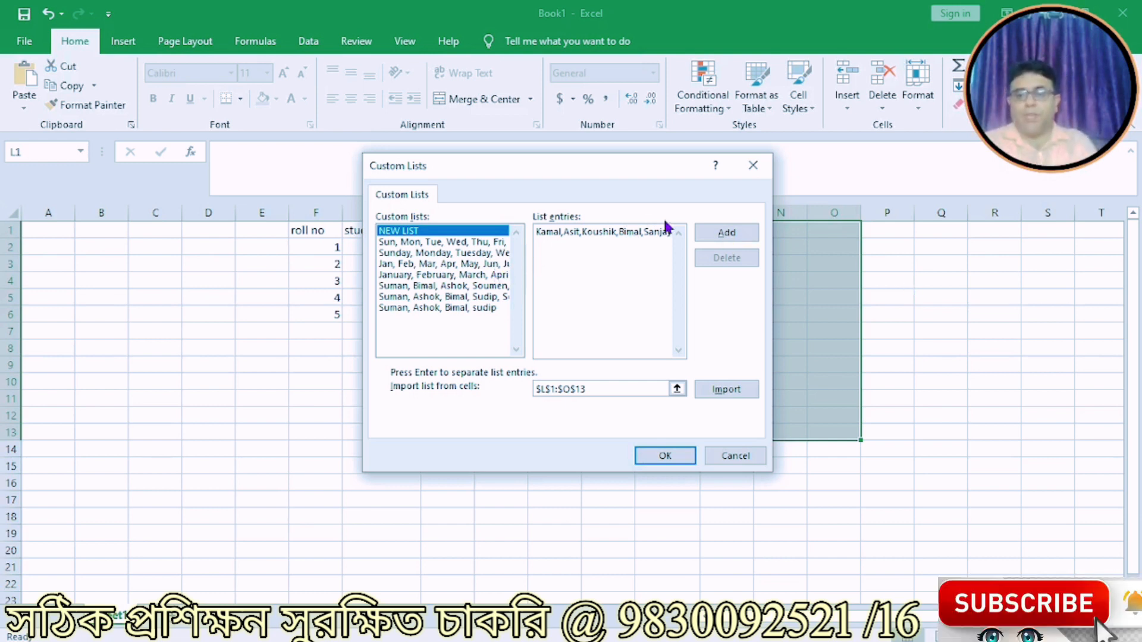
left_click(722, 236)
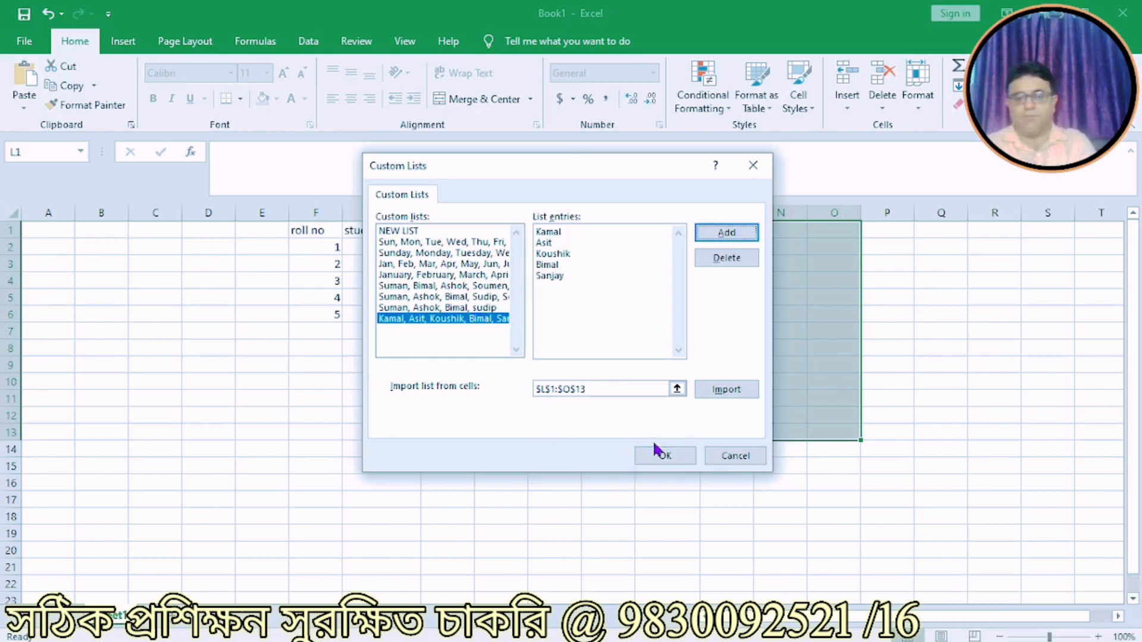
left_click(660, 456)
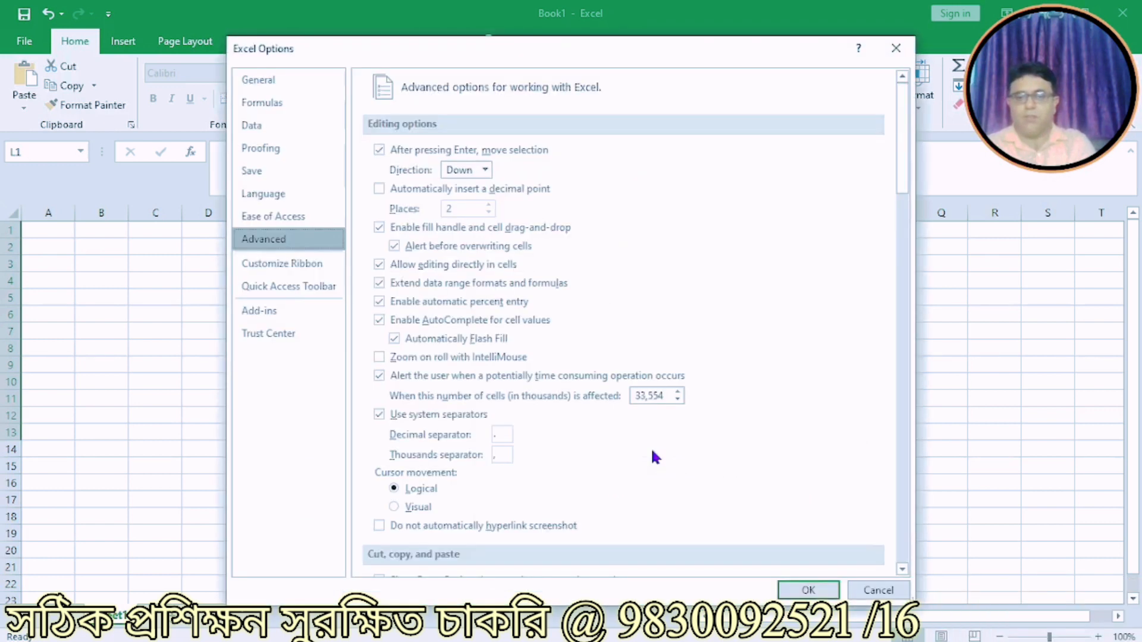
left_click(829, 590)
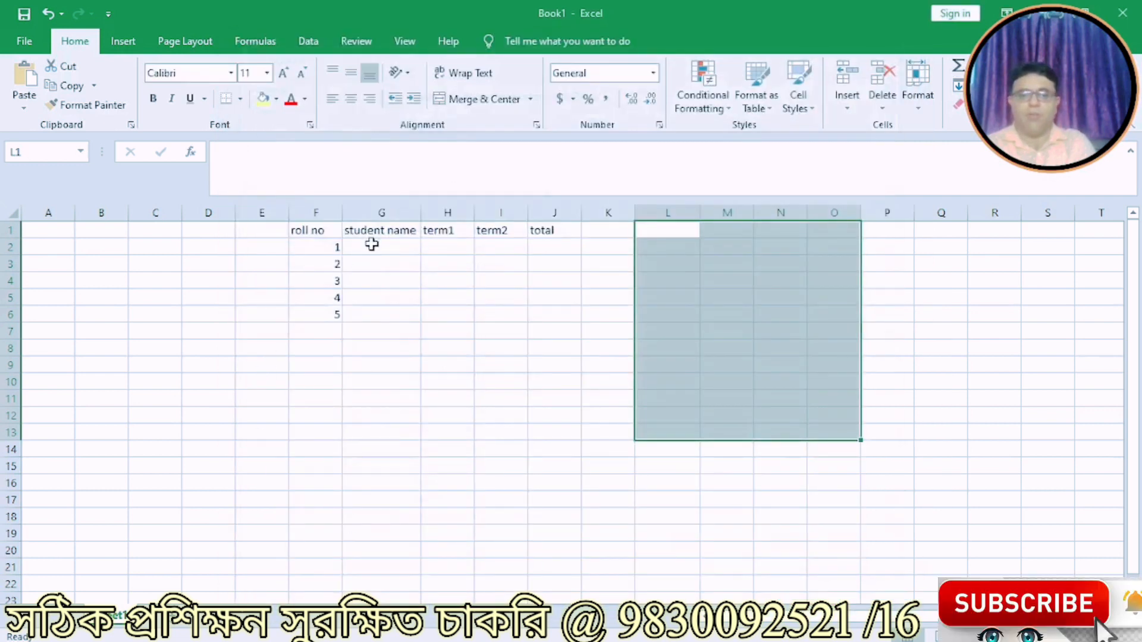
Enter the custom list's first student name in G2 and autofill the remaining names down to G6.
left_click(372, 243)
type("kamal")
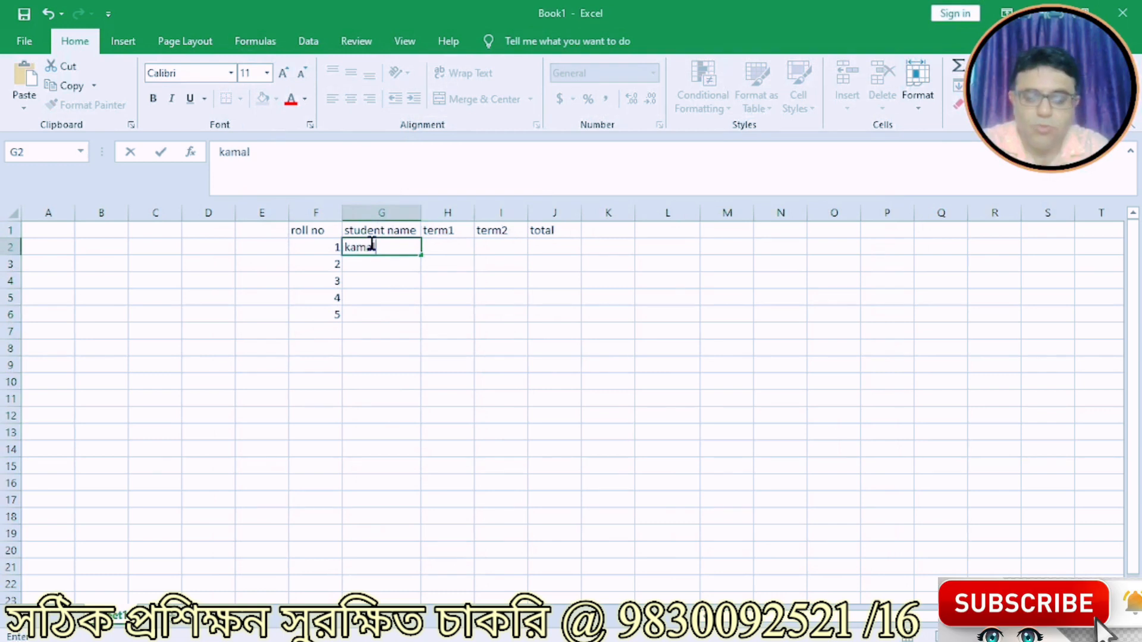
key("Return")
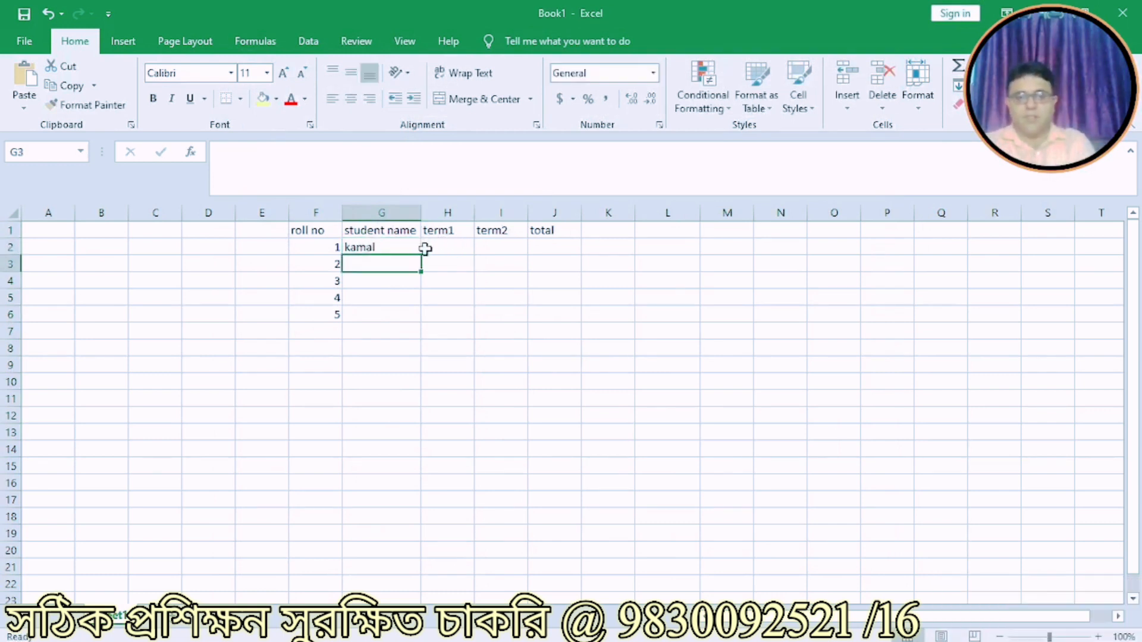
left_click(404, 246)
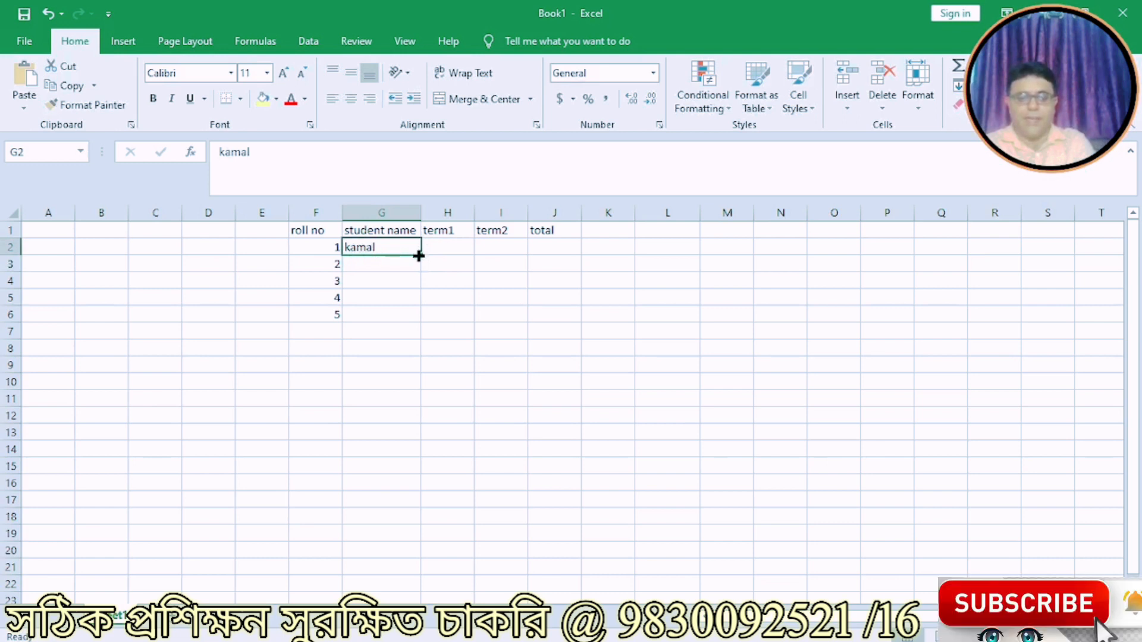
left_click_drag(416, 258, 415, 330)
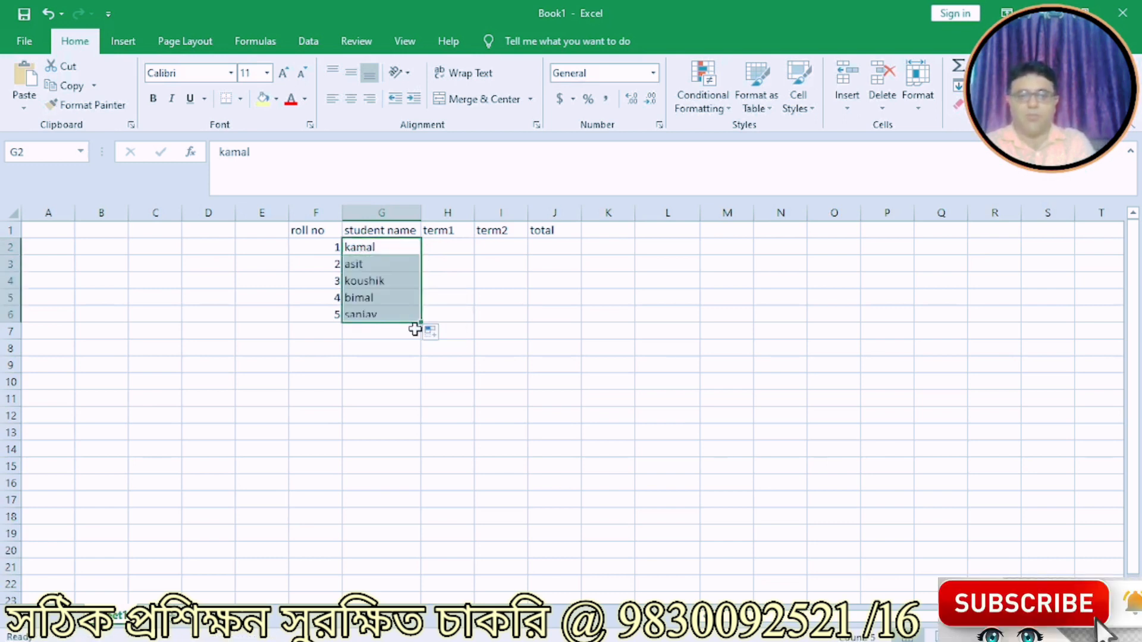
left_click(519, 396)
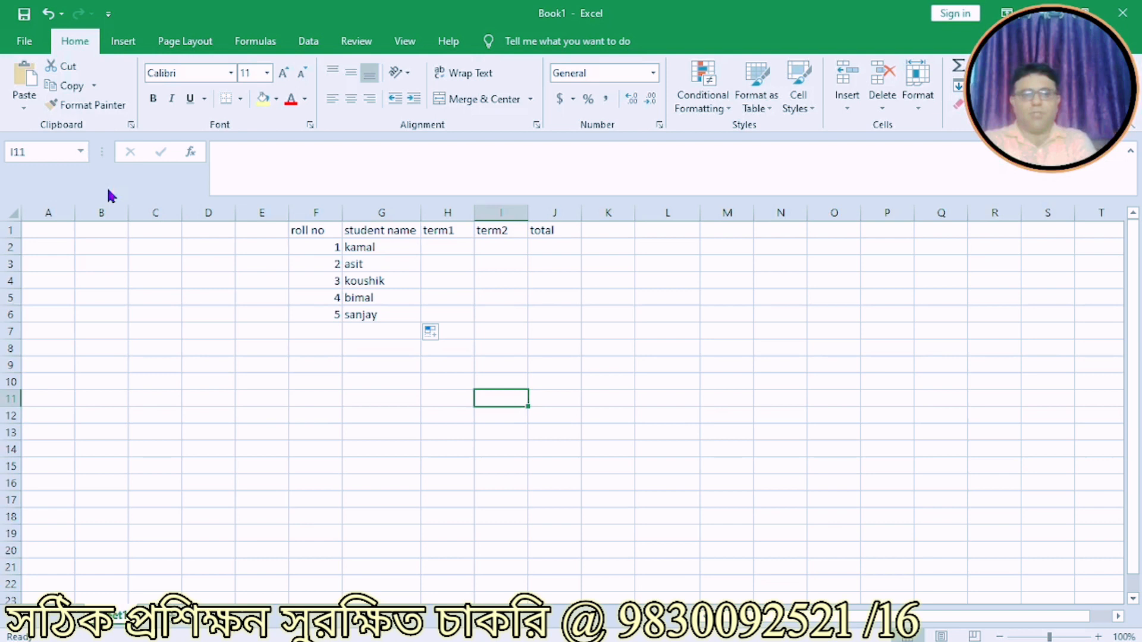
Examine the entries of the newly added student names list in the custom lists editor, and close the editor and options.
left_click(18, 43)
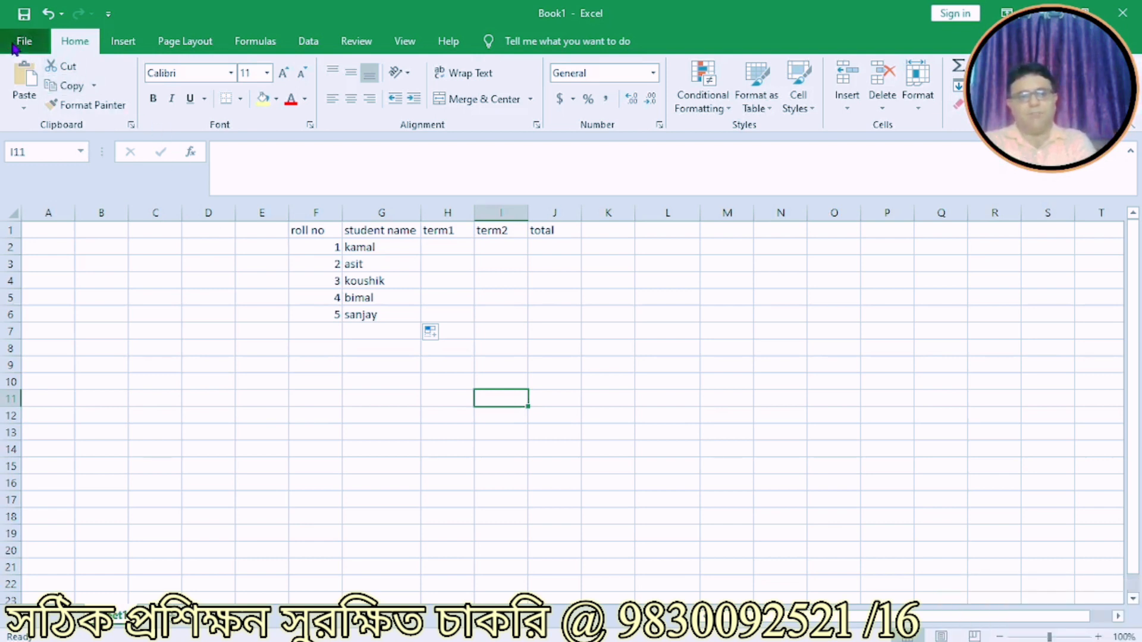
left_click(53, 615)
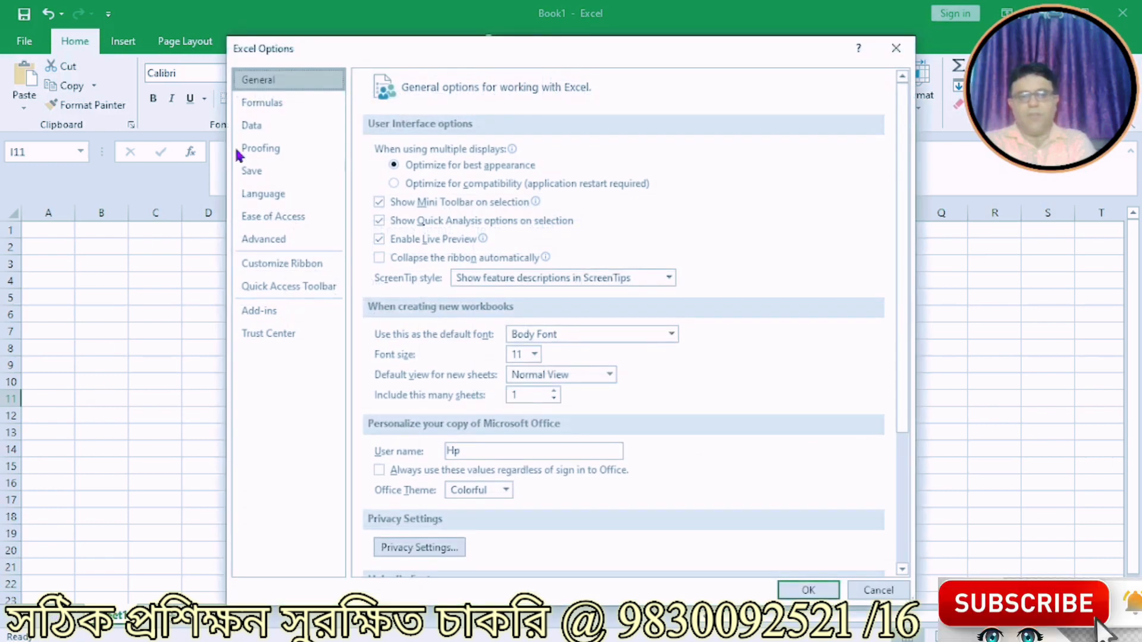
left_click(251, 241)
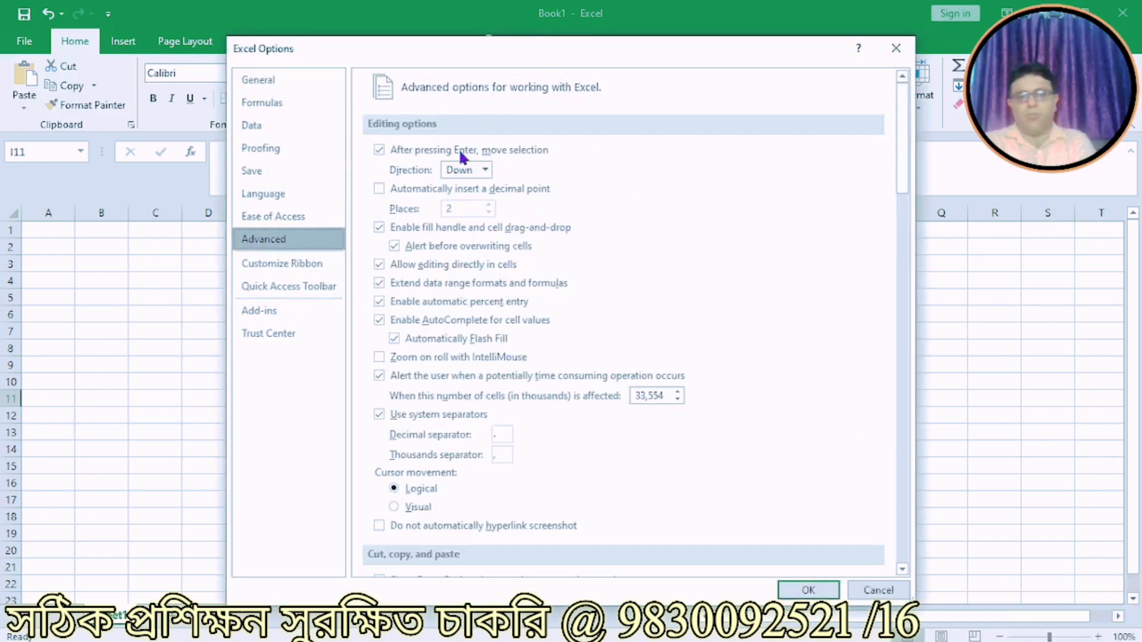
left_click_drag(901, 145, 892, 584)
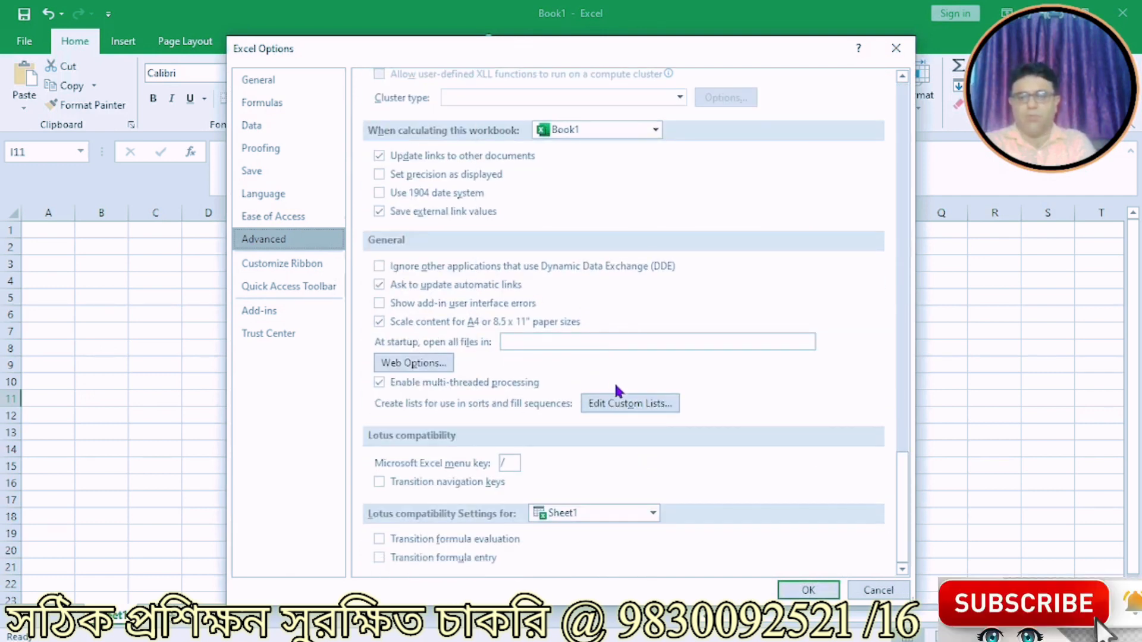
left_click(615, 400)
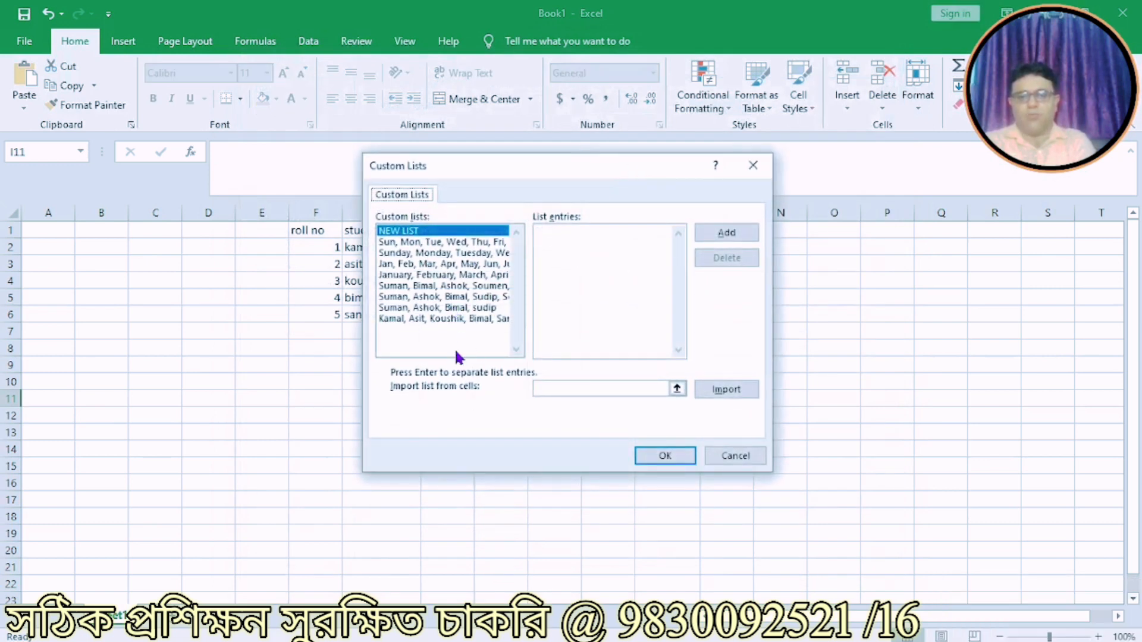
left_click(392, 320)
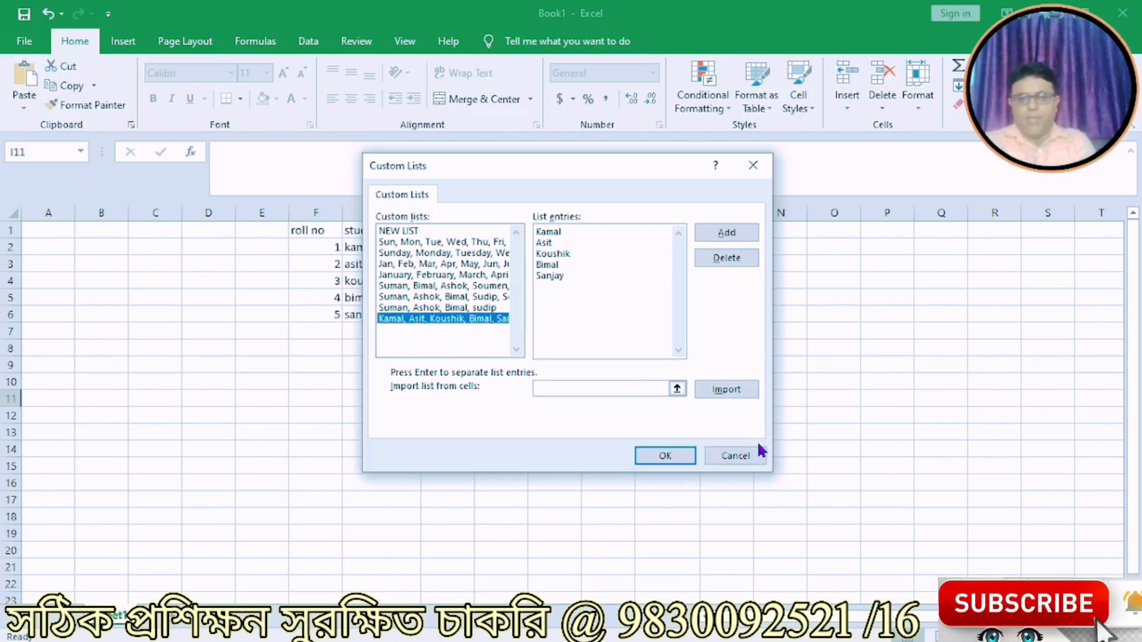
left_click(746, 454)
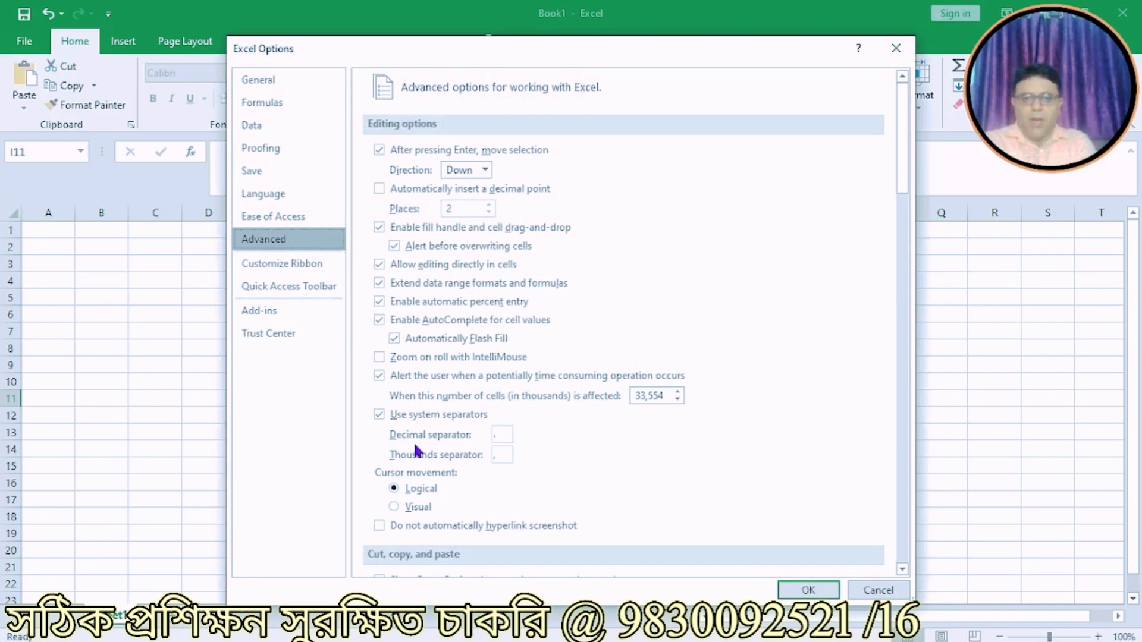
left_click(808, 588)
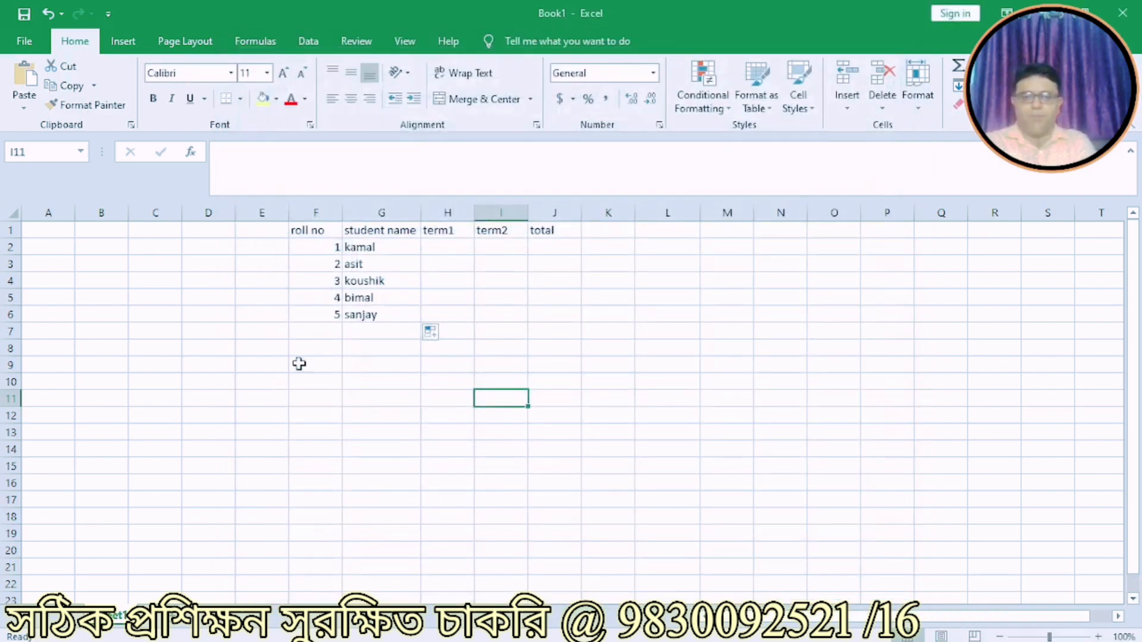
left_click(429, 553)
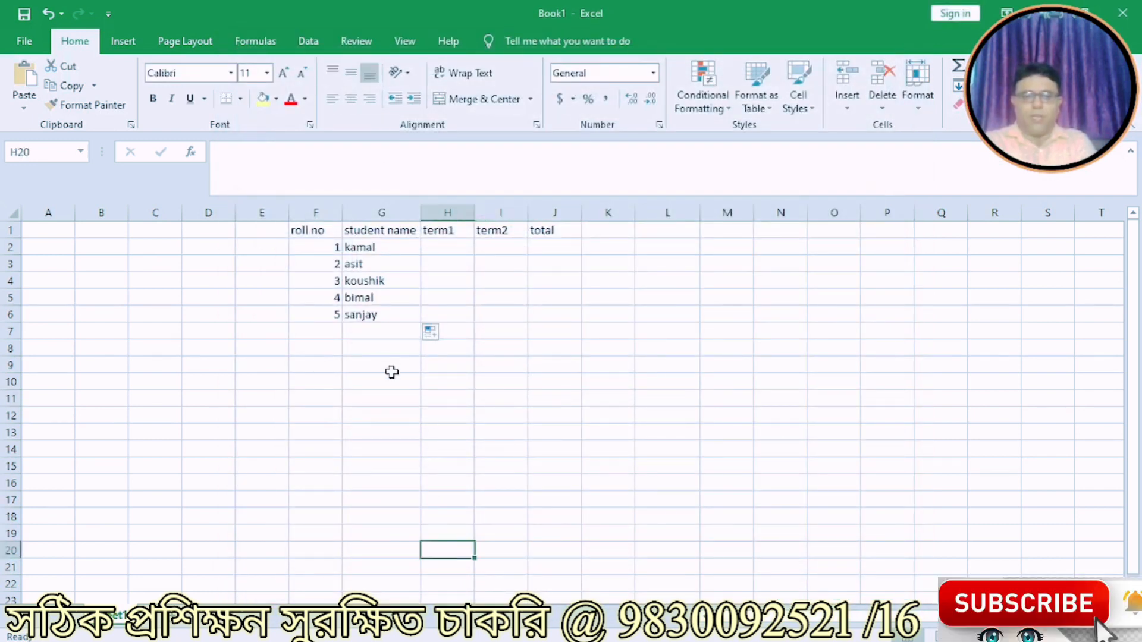
Reopen the custom lists editor from the General section of the Advanced program options.
left_click(22, 48)
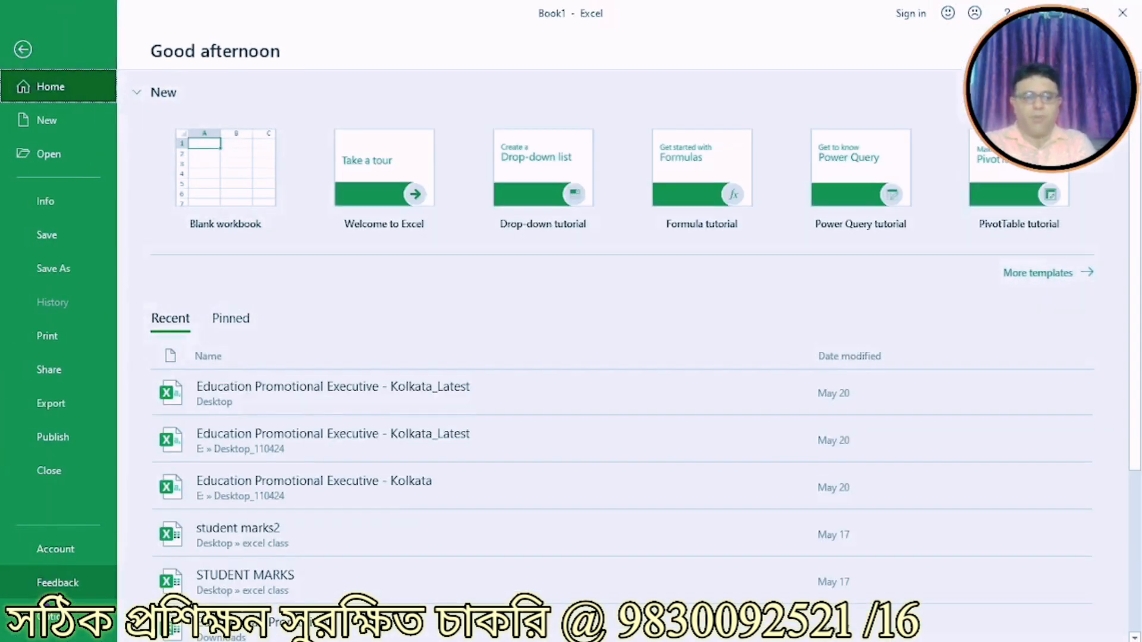
left_click(50, 616)
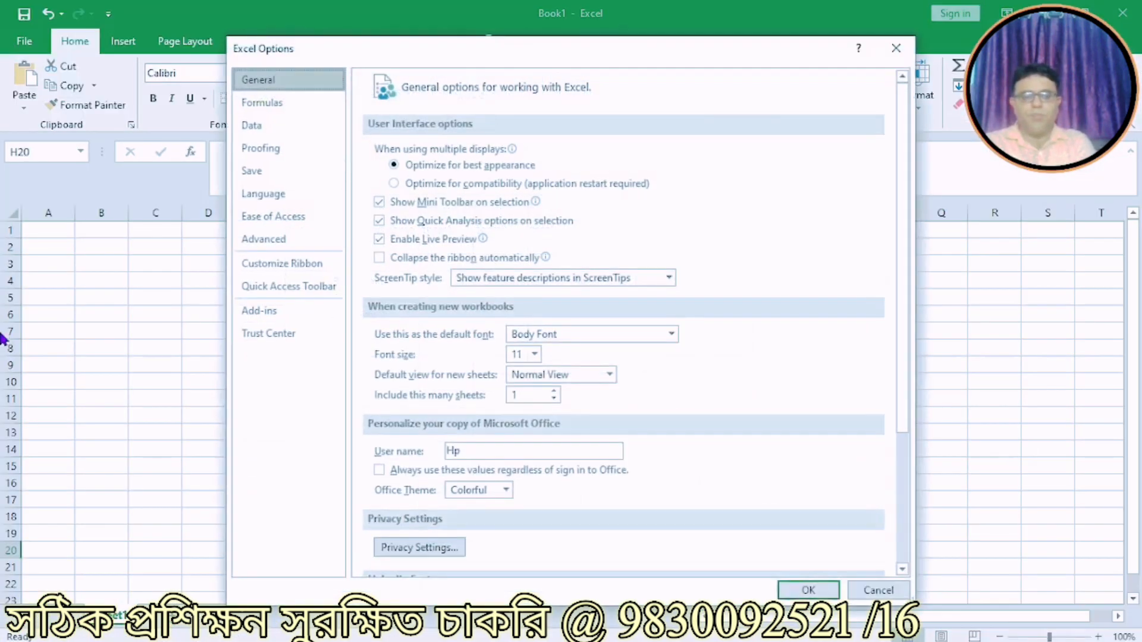
left_click(253, 239)
left_click_drag(904, 138, 905, 599)
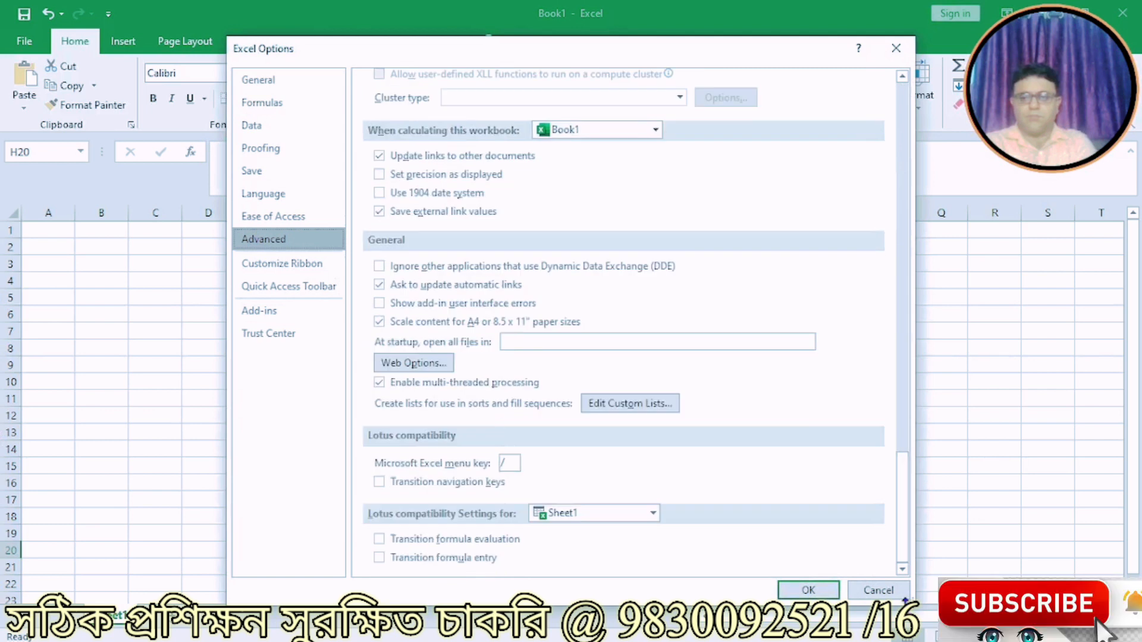
left_click(660, 402)
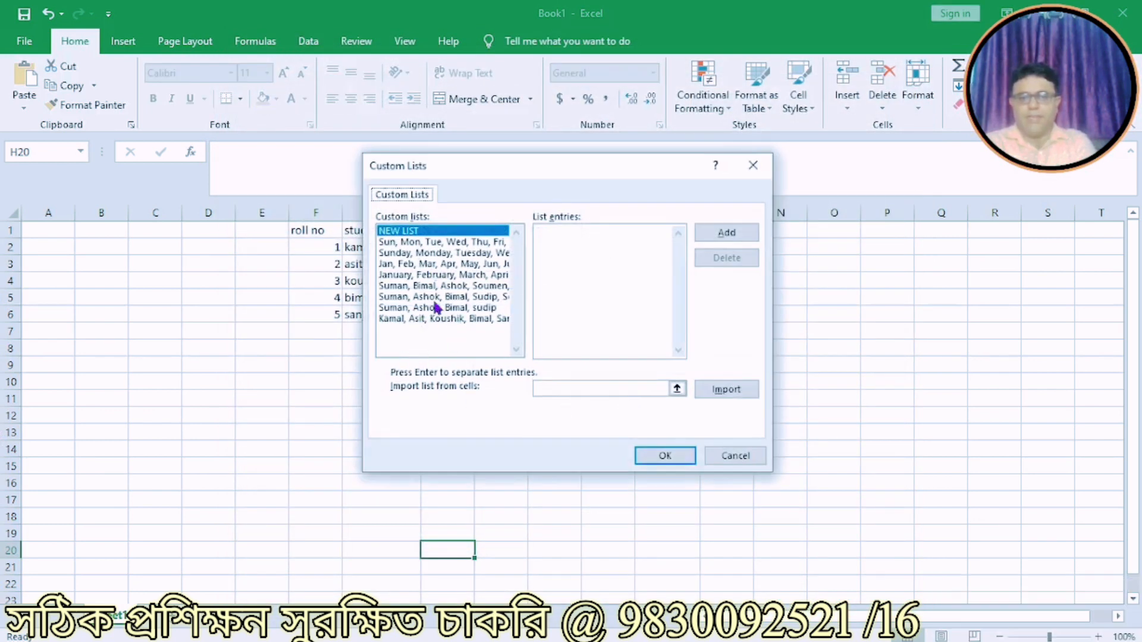
Permanently delete the first two custom lists of five names that follow the built-in month lists.
left_click(419, 286)
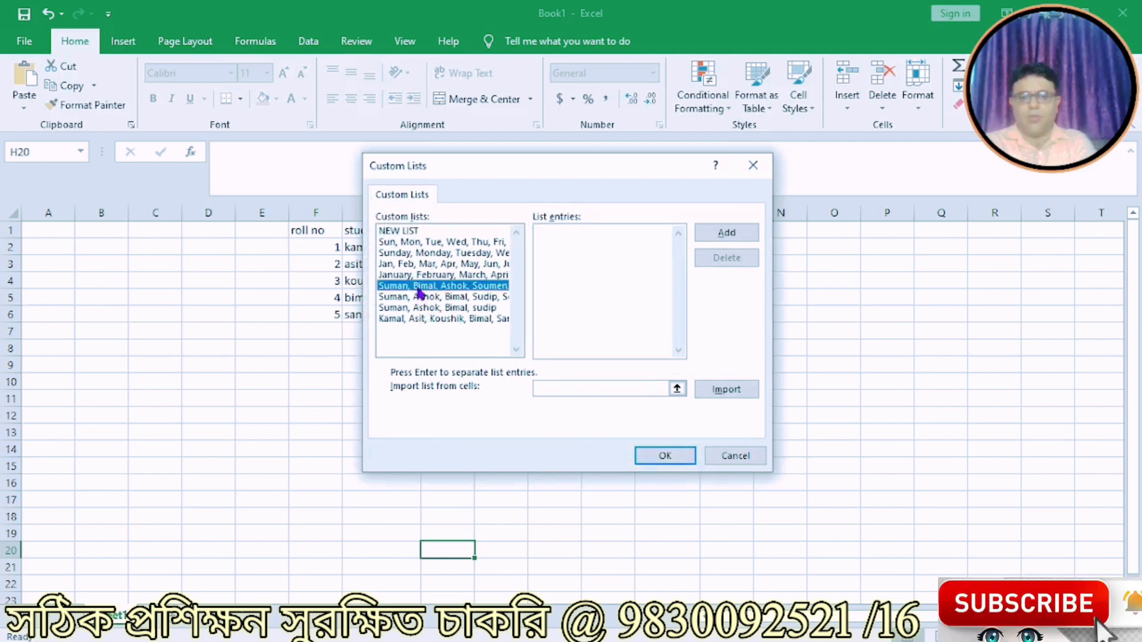
left_click(743, 257)
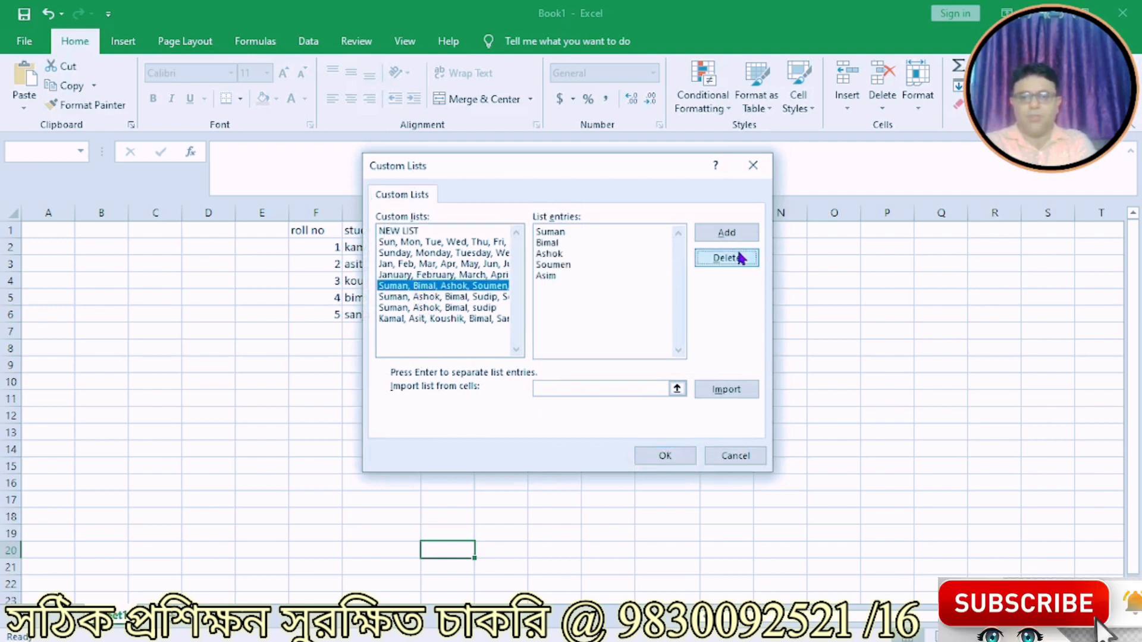
left_click(544, 378)
left_click_drag(476, 287, 705, 254)
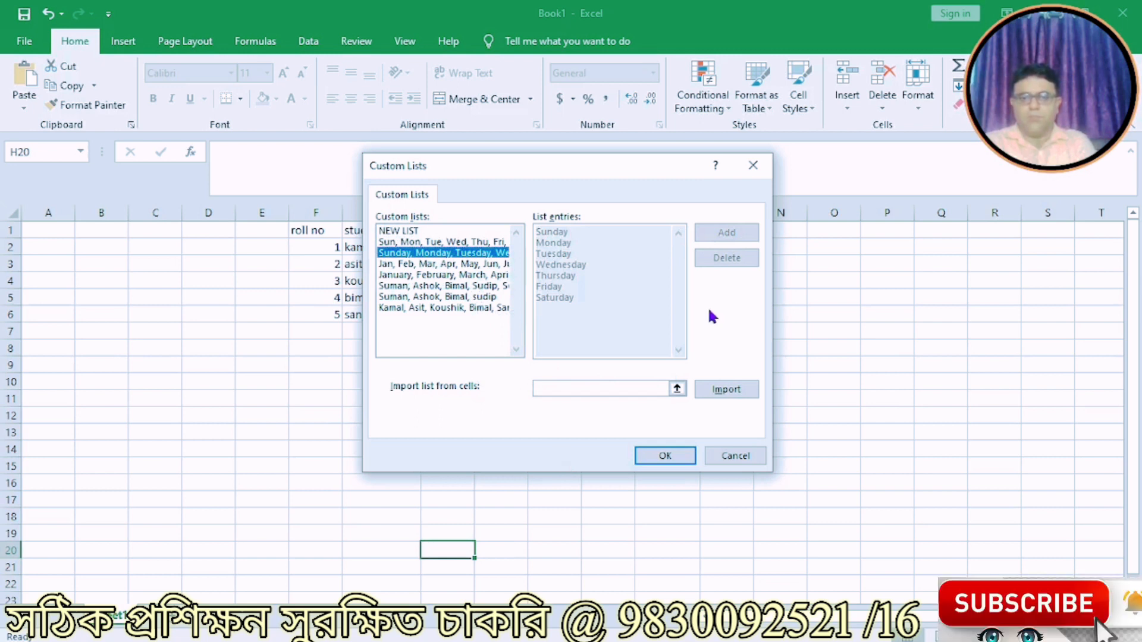
left_click(401, 287)
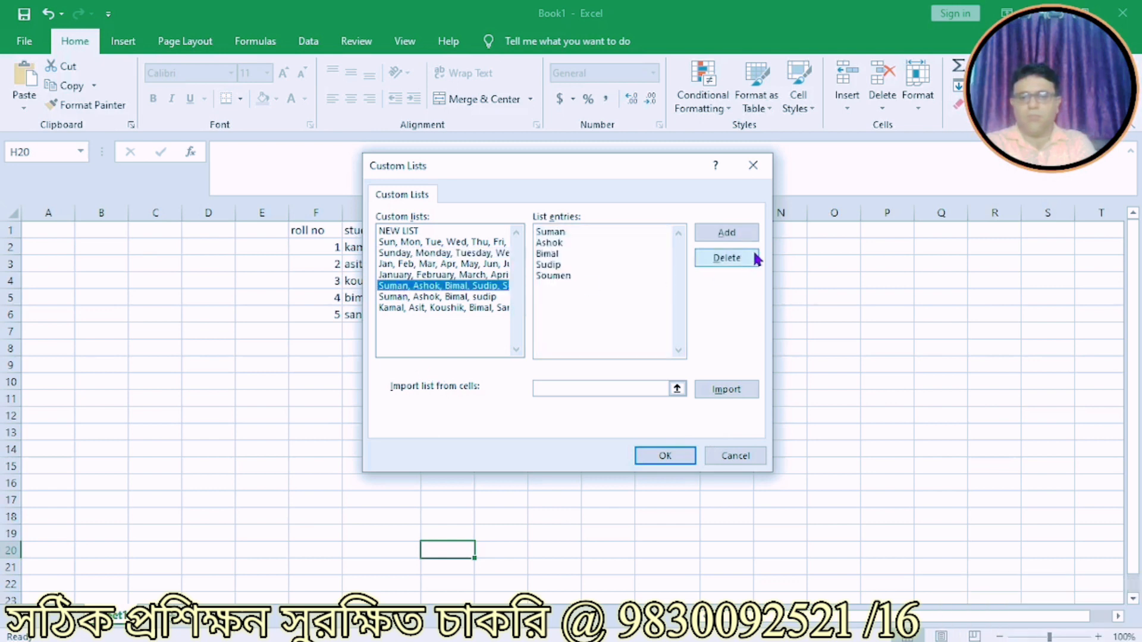
left_click(726, 258)
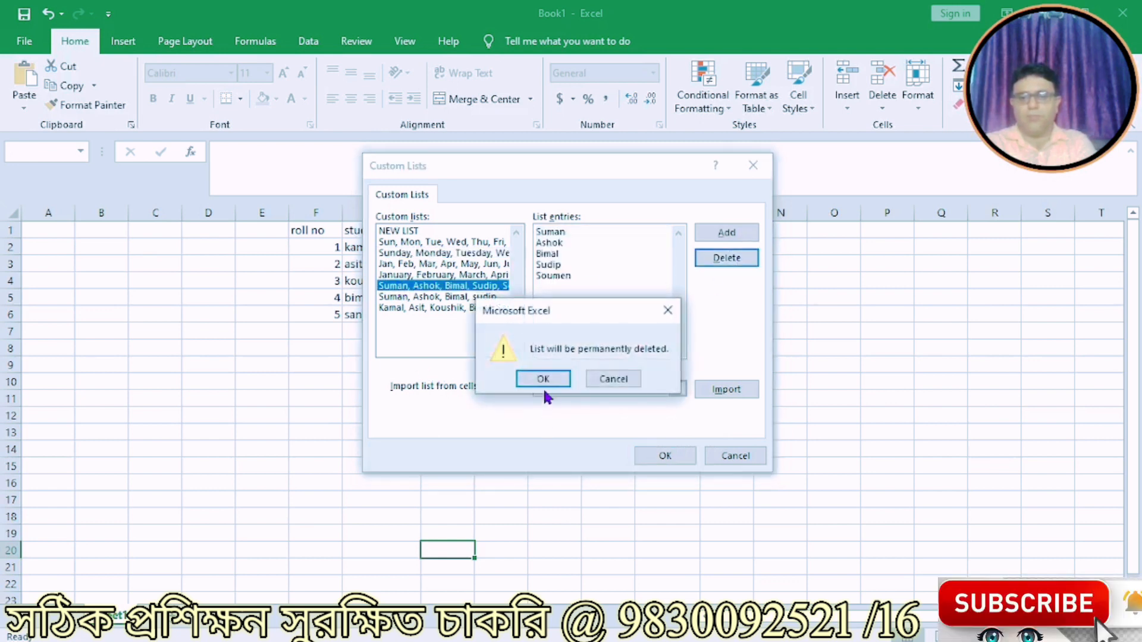
left_click(543, 379)
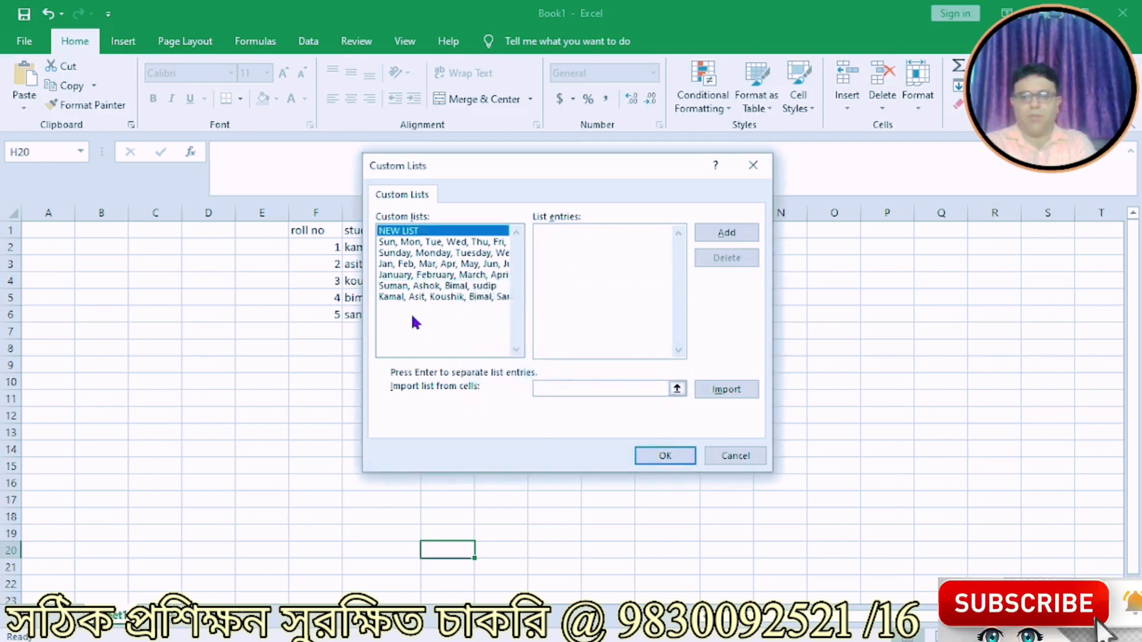
Permanently delete the four-name list and the five-name student list, and confirm both the custom lists and program options dialogs.
left_click(420, 287)
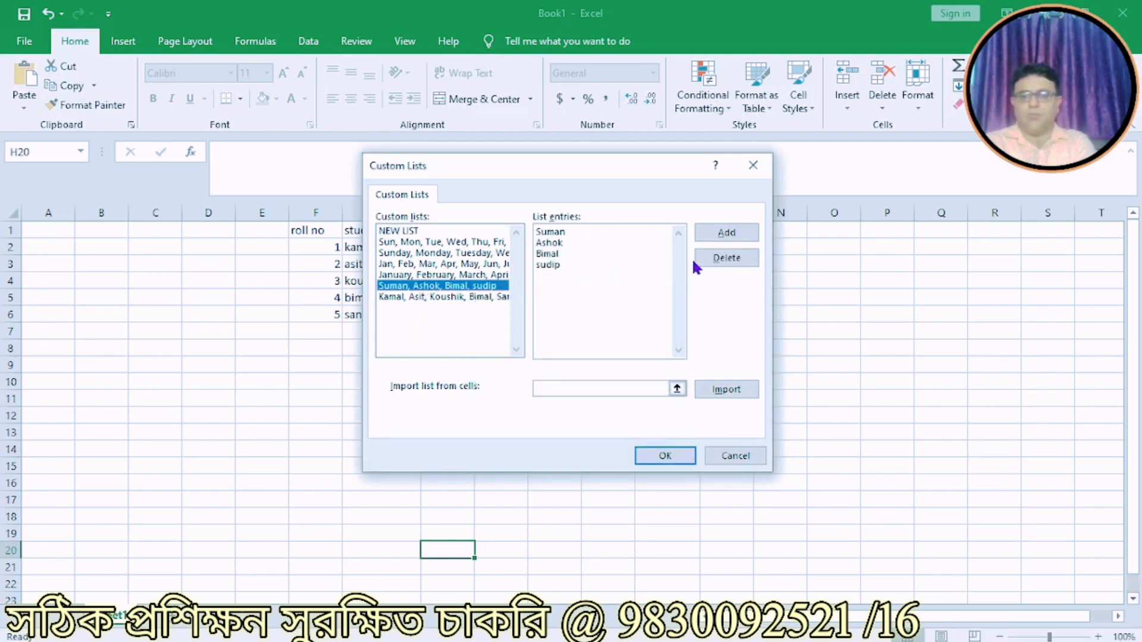
left_click(715, 258)
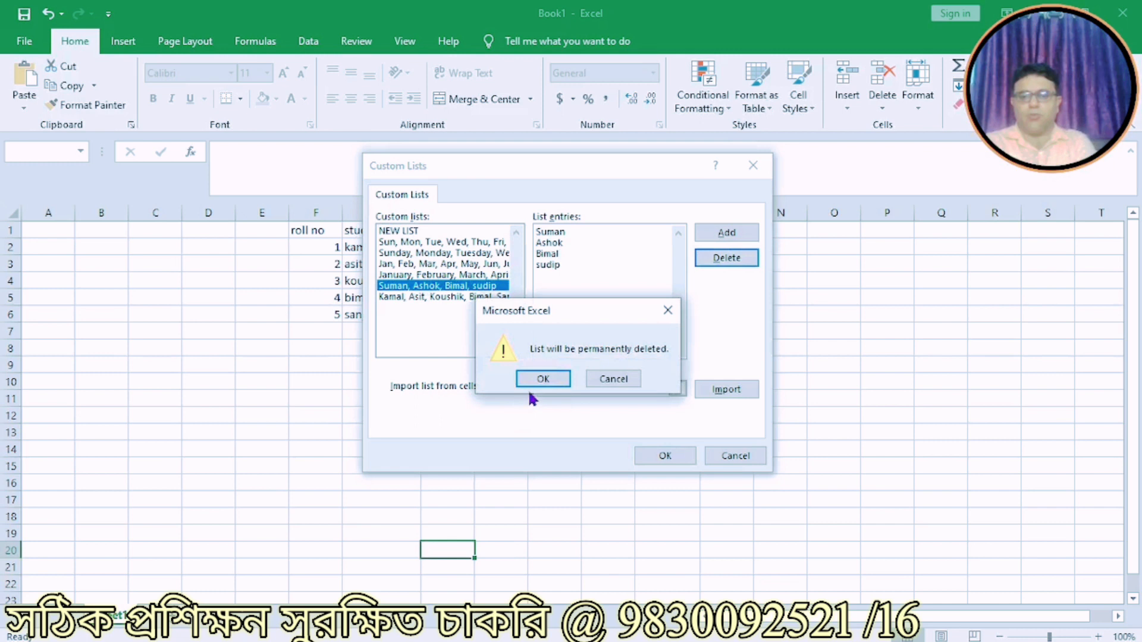
left_click(531, 378)
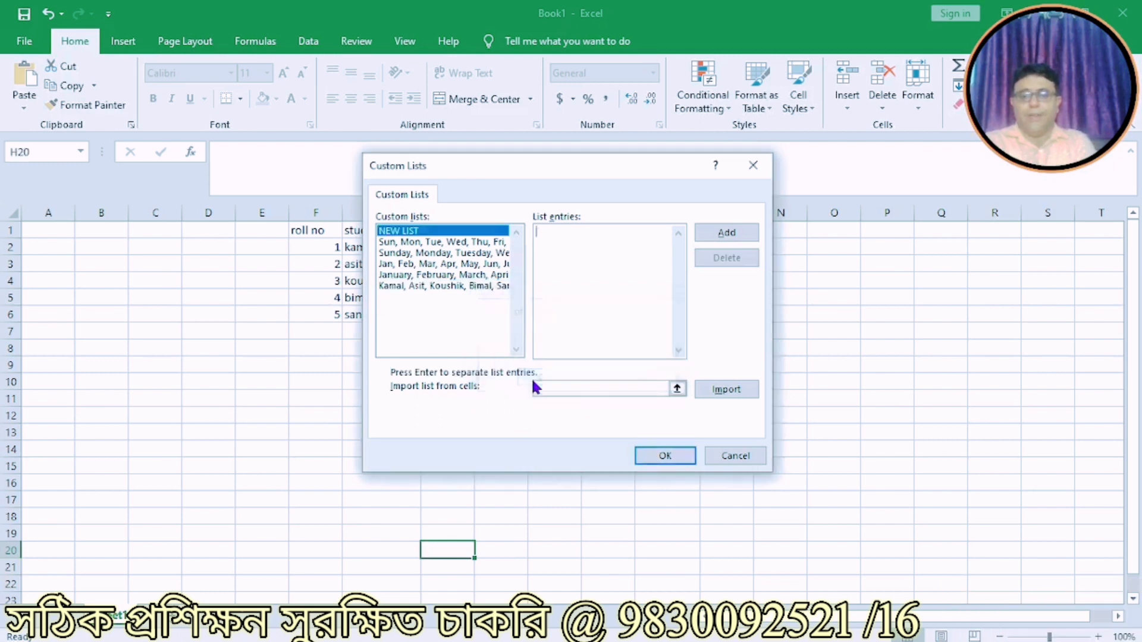
left_click(419, 285)
left_click(717, 259)
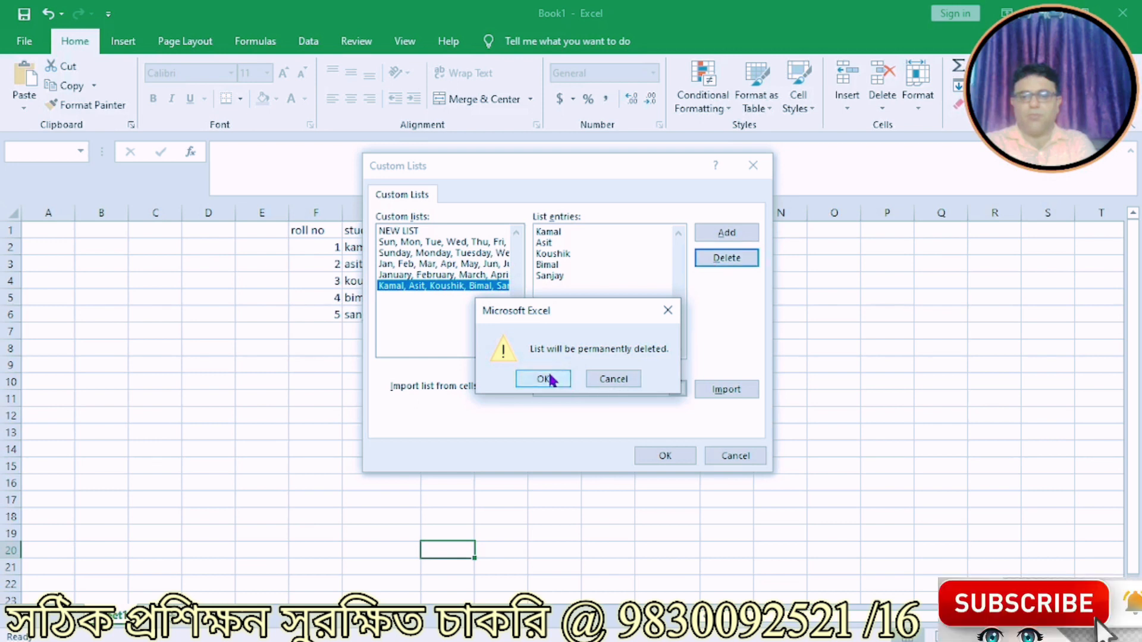
left_click(543, 379)
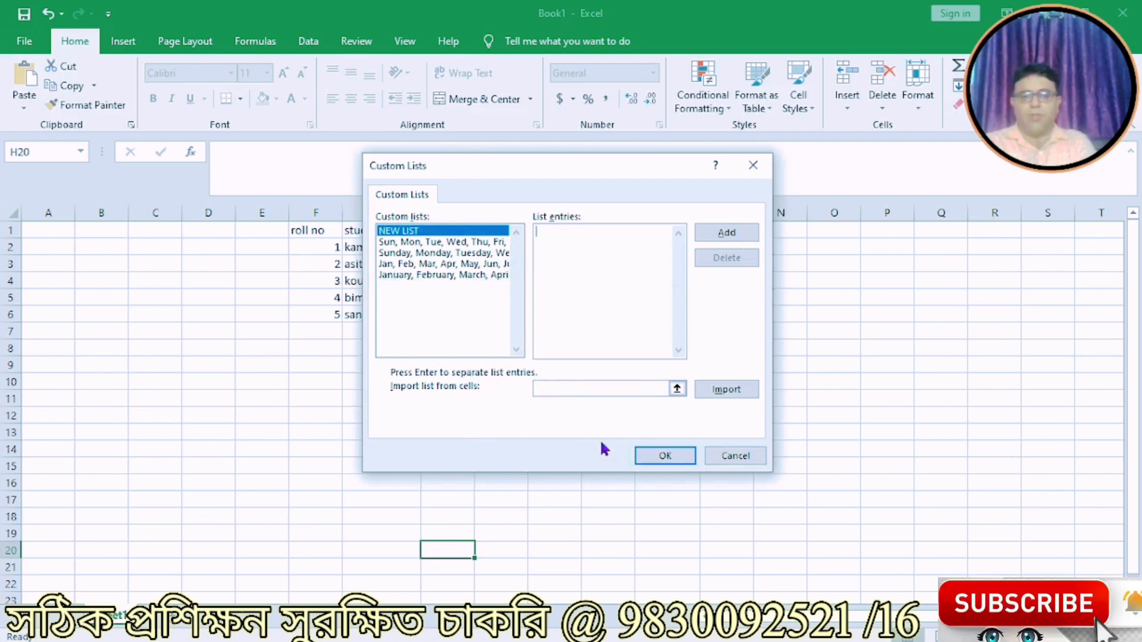
left_click(650, 453)
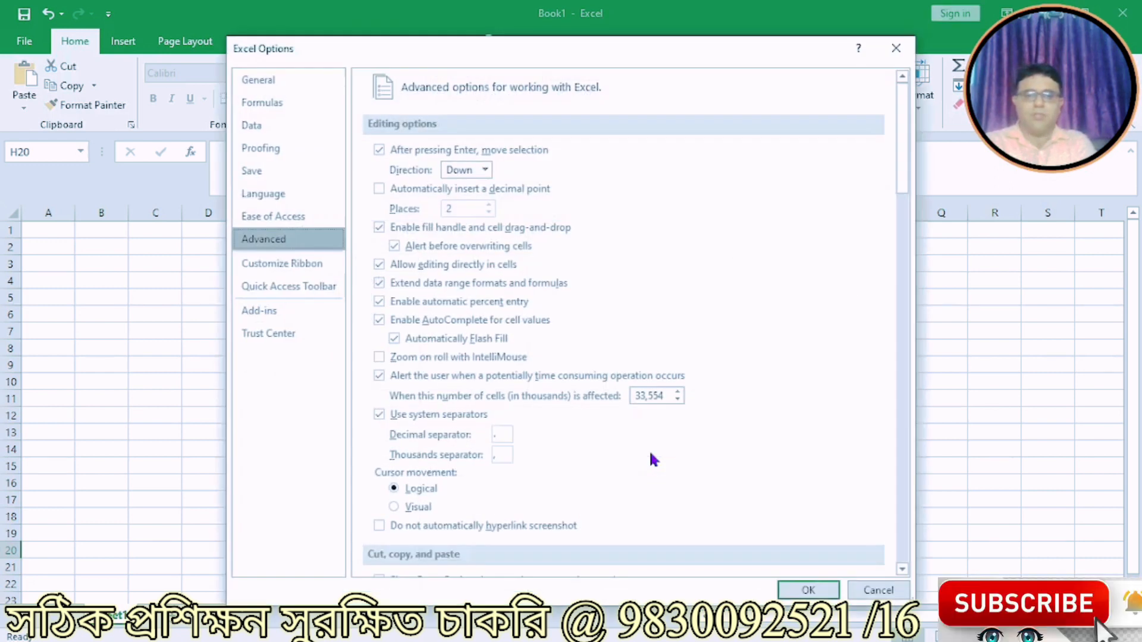
left_click(802, 588)
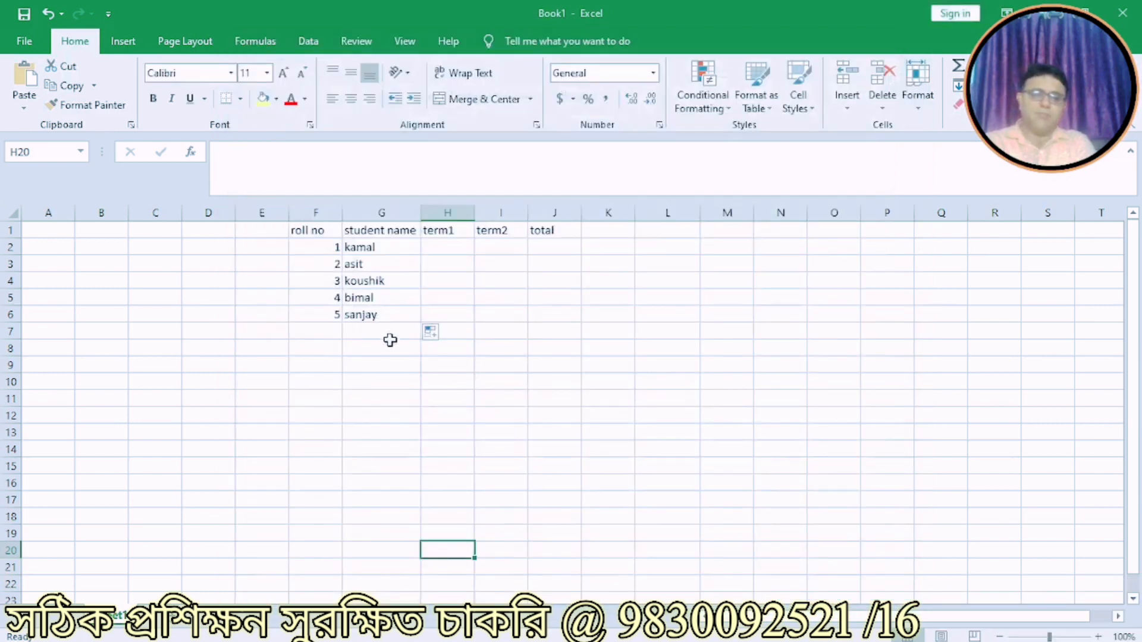
Enter the first student's marks: 70 for term1 in H2 and 60 for term2 in I2.
left_click(442, 245)
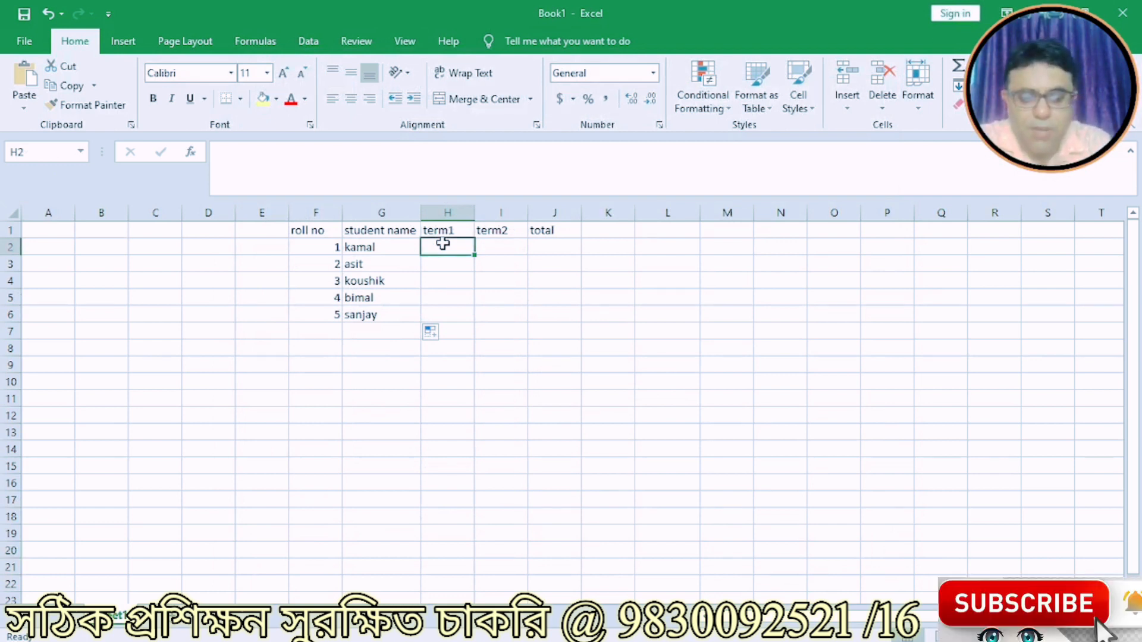
type("70")
key("Tab")
type("6")
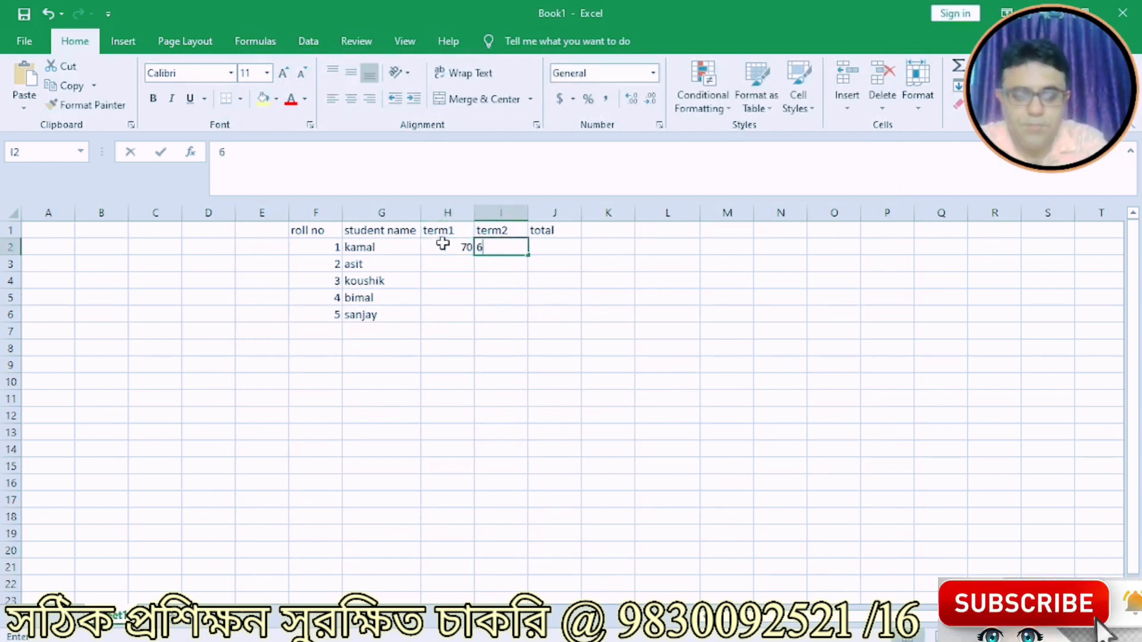
type("0")
key("Return")
key("Up")
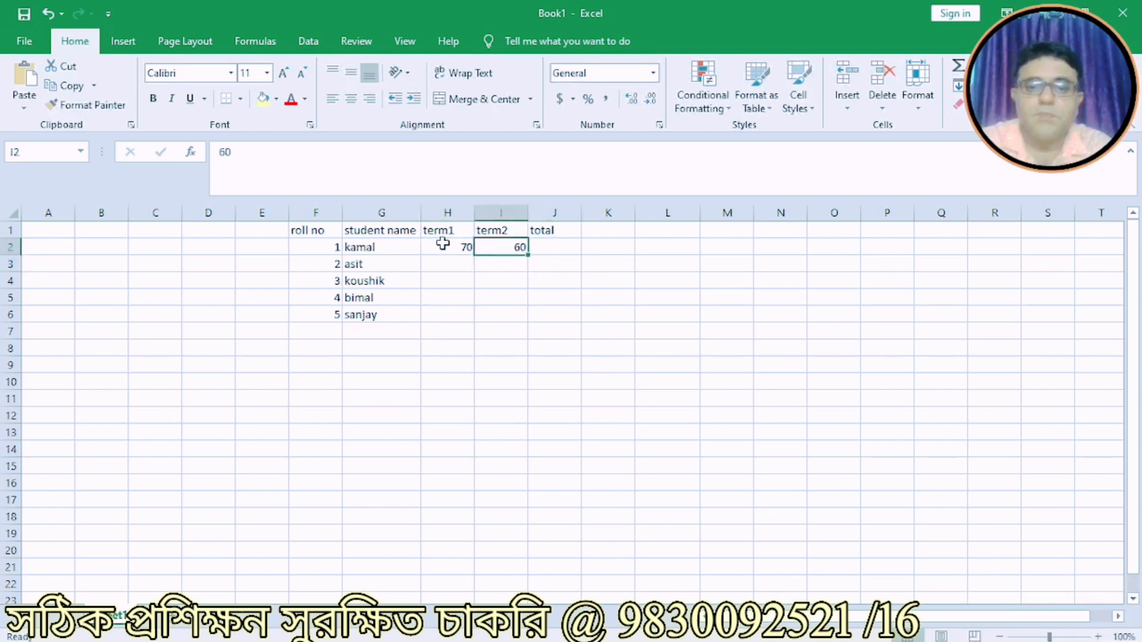
Try calculating the first student's total in J2 with the formula =H2*I2, and clear the cell.
key("Tab")
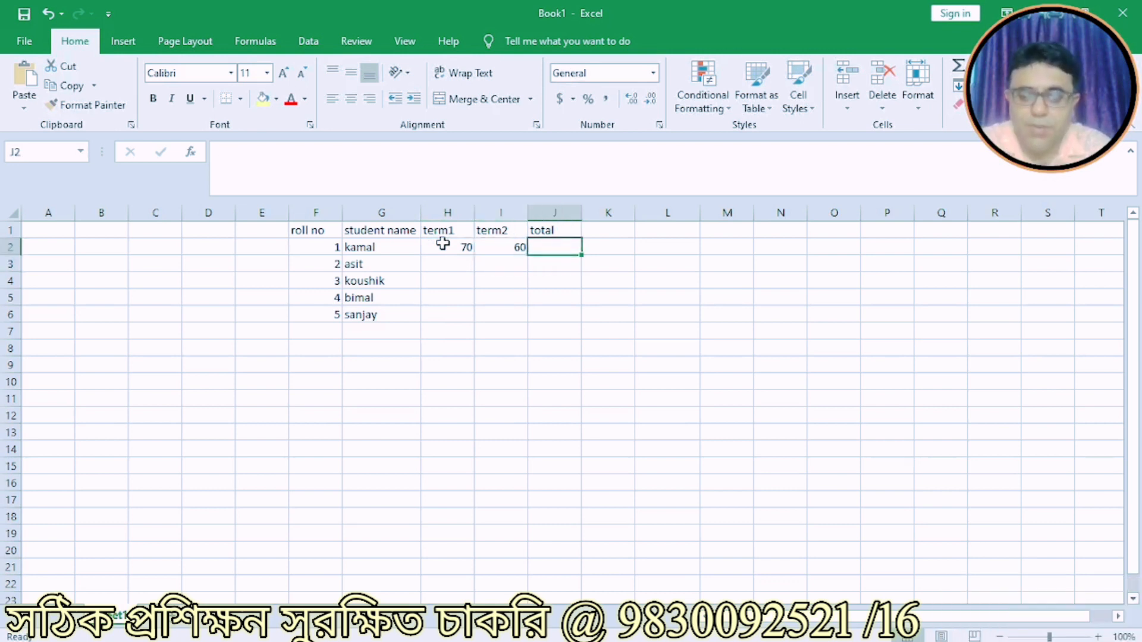
type("=")
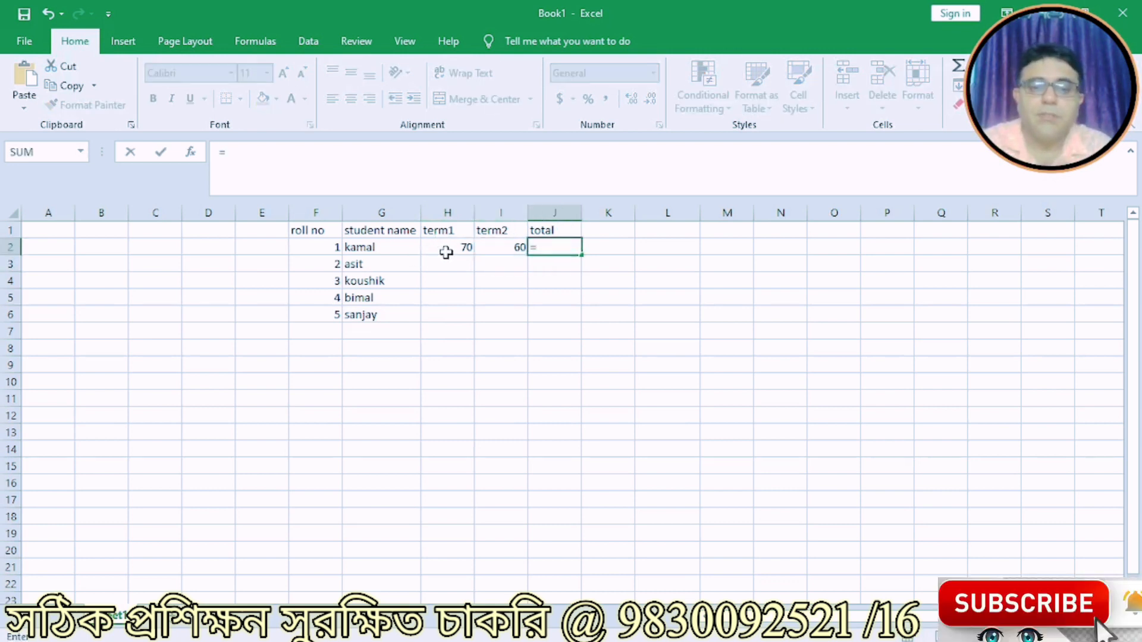
left_click(446, 248)
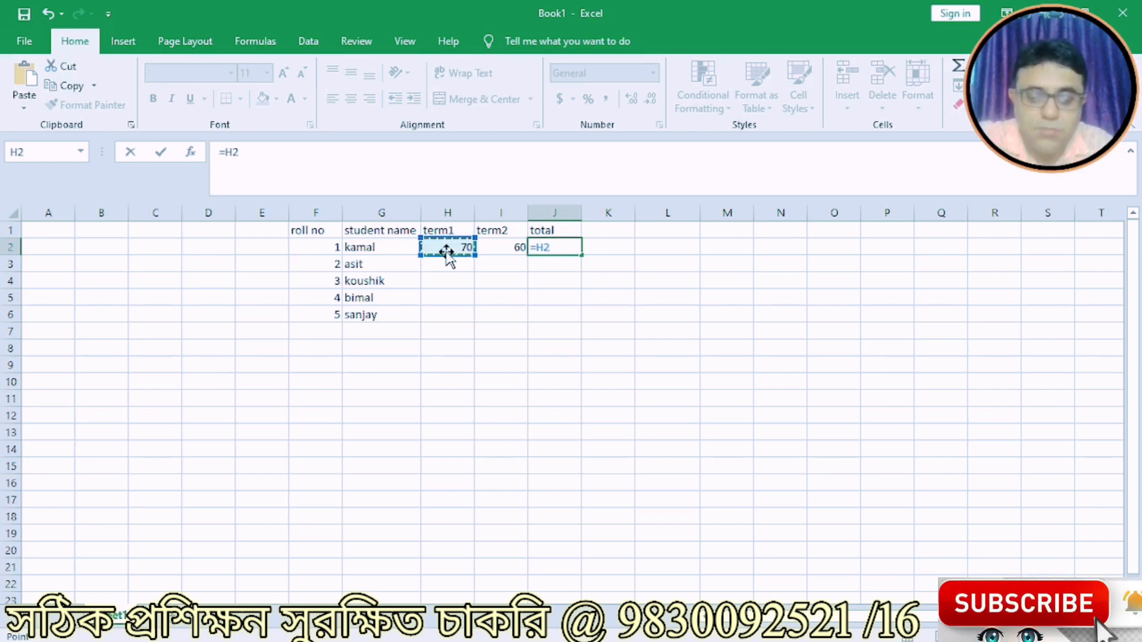
type("*")
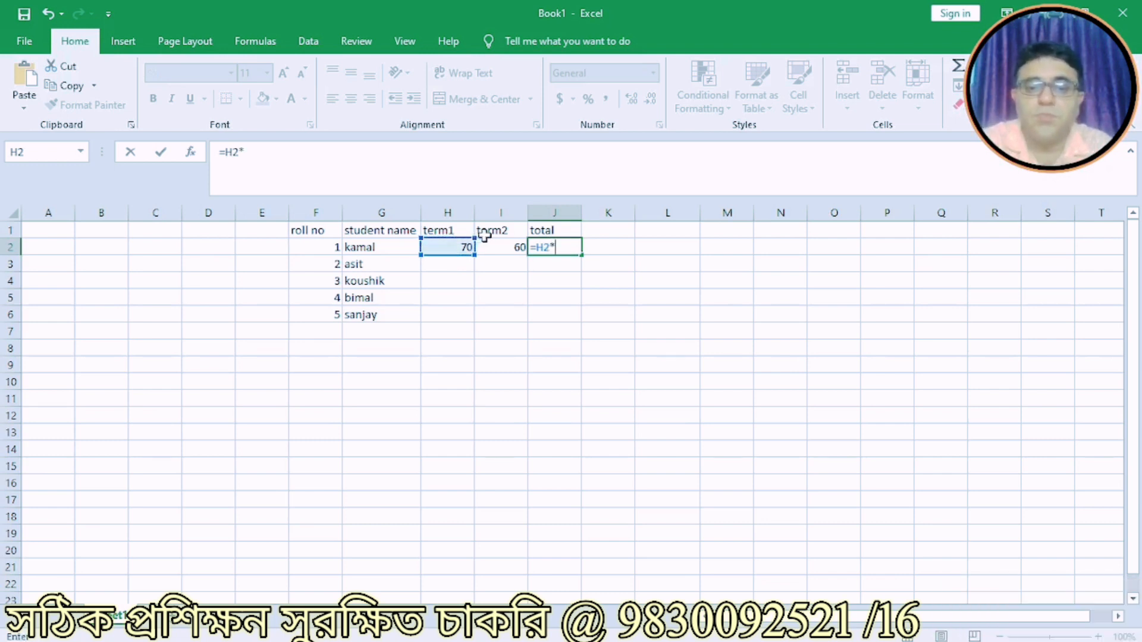
left_click(500, 248)
key("Return")
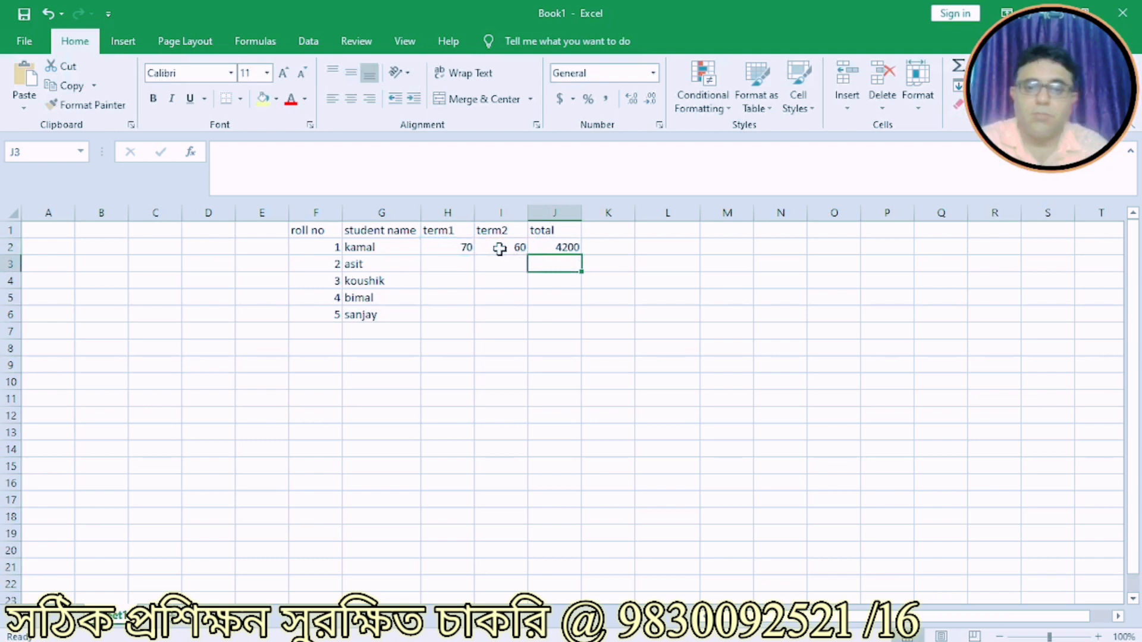
left_click(544, 247)
key("Delete")
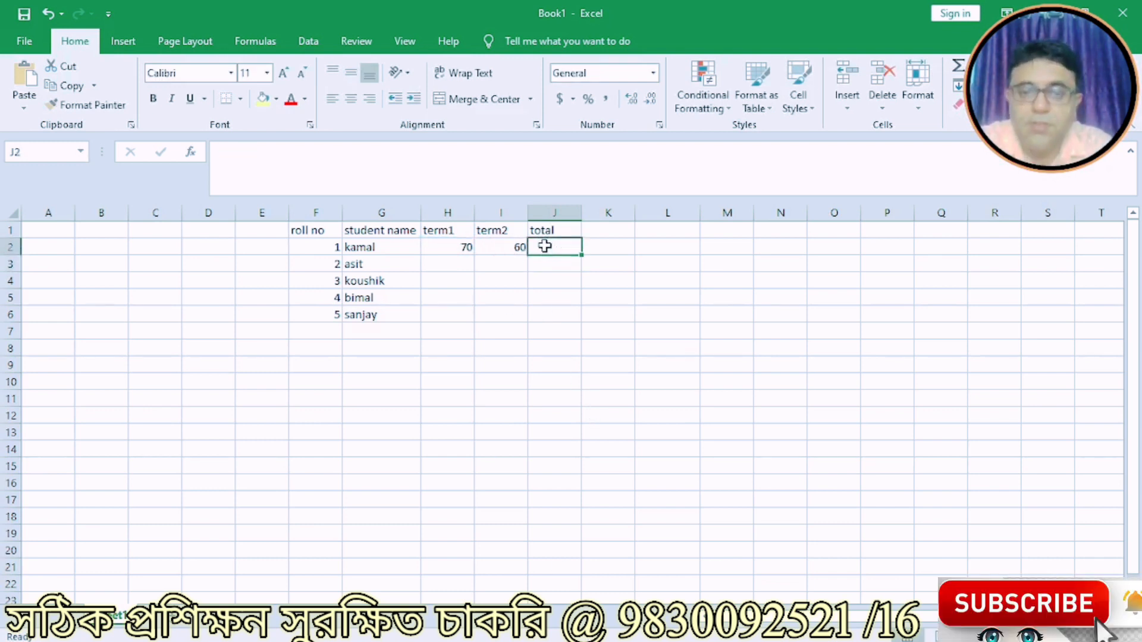
Calculate the first student's total in J2 with the formula =SUM(H2:I2).
type("=wum(")
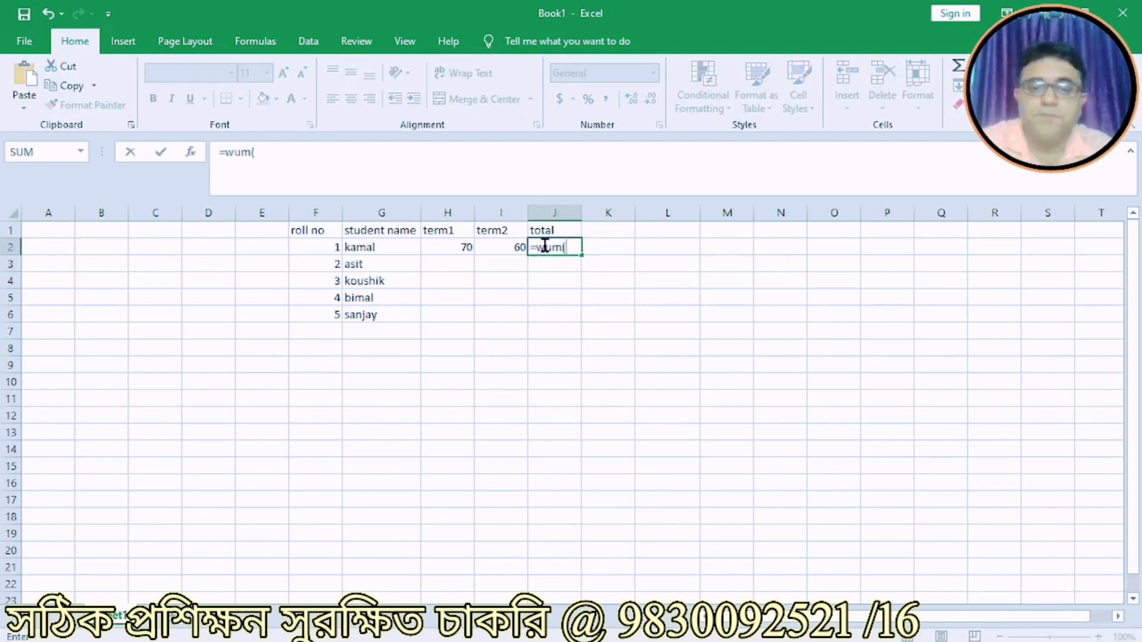
key("BackSpace")
key("BackSpace")
key("BackSpace")
key("BackSpace")
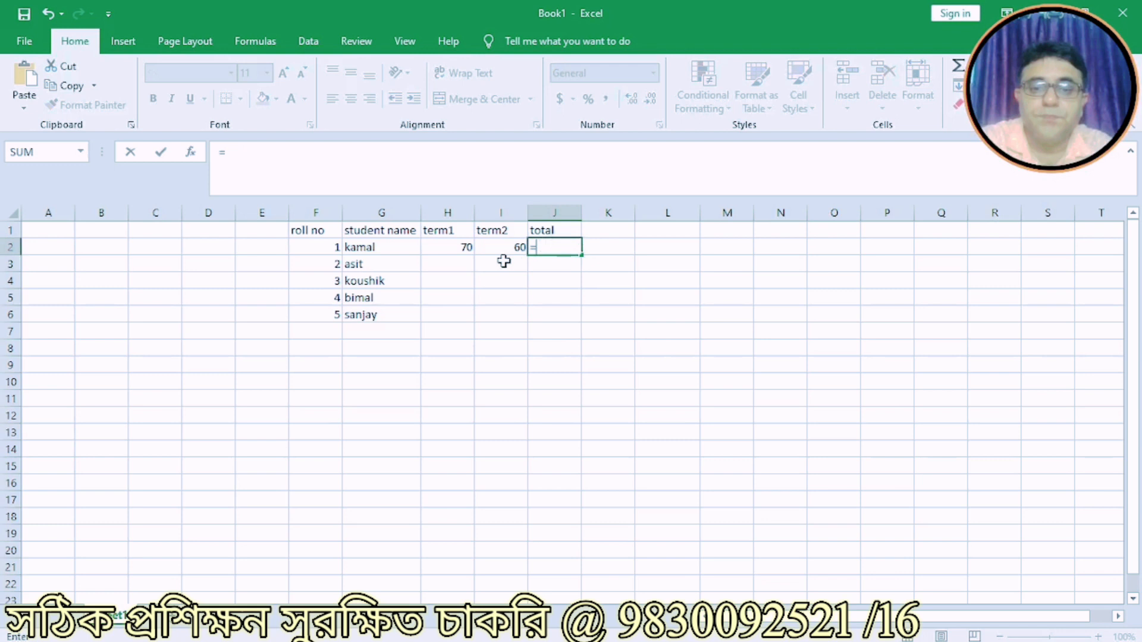
type("sum(")
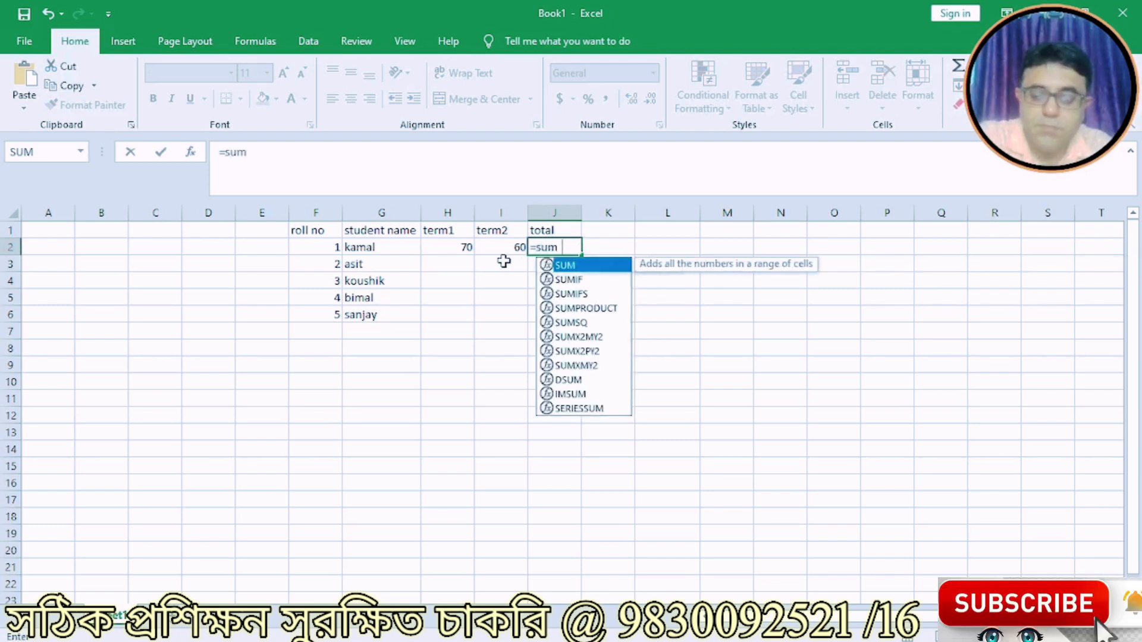
left_click_drag(455, 247, 499, 250)
type(")")
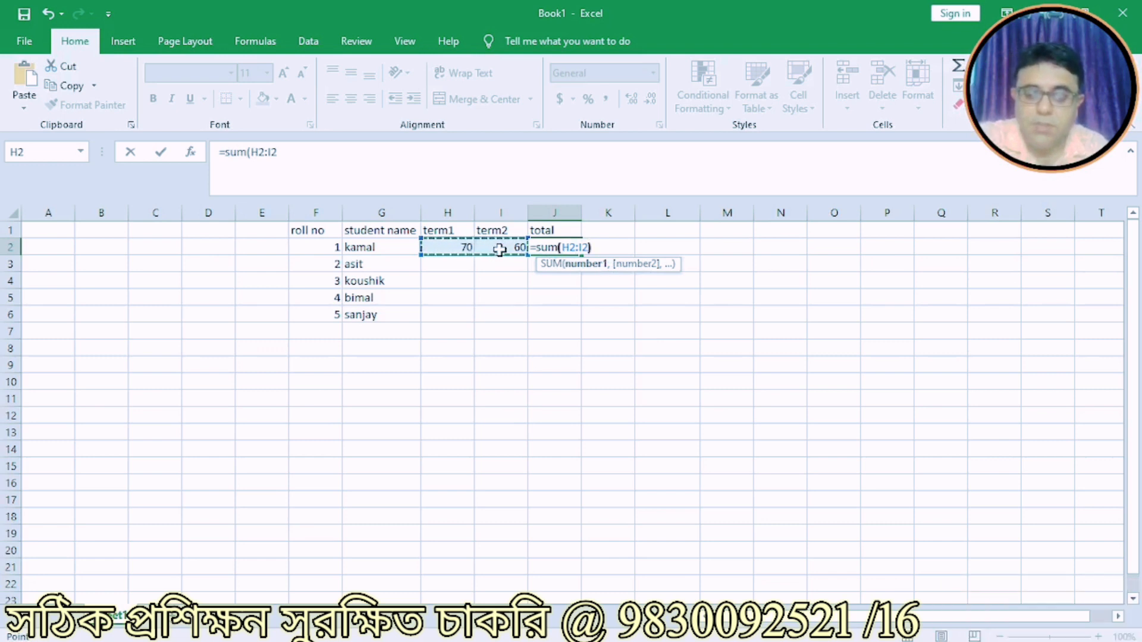
key("Return")
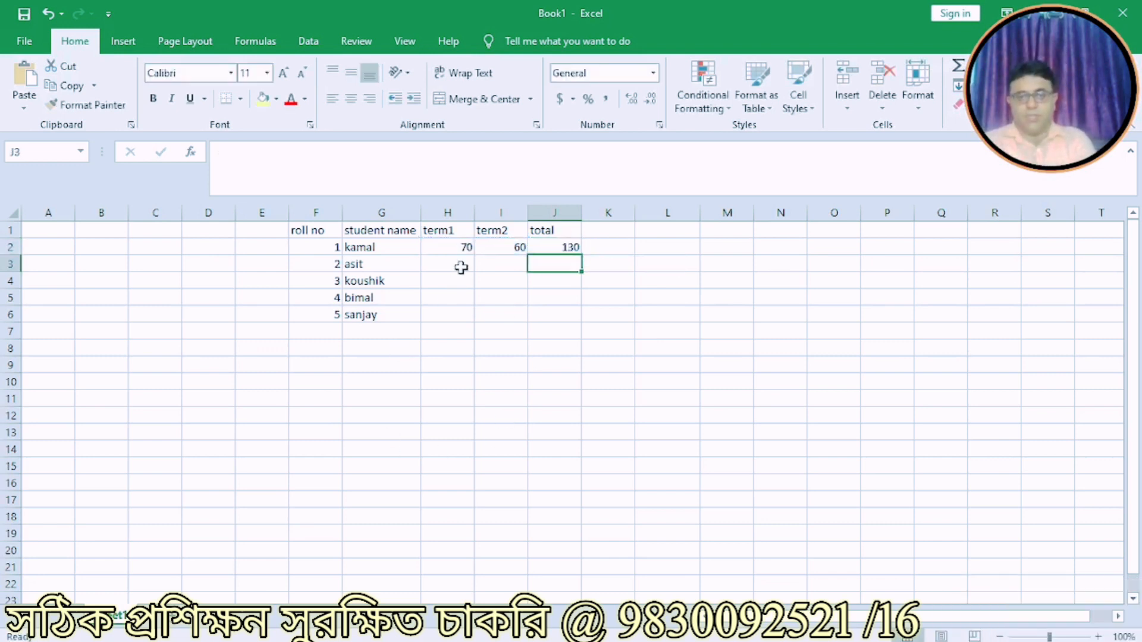
Enter the second student's marks: 60 for term1 in H3 and 50 for term2 in I3.
left_click(461, 263)
type("80")
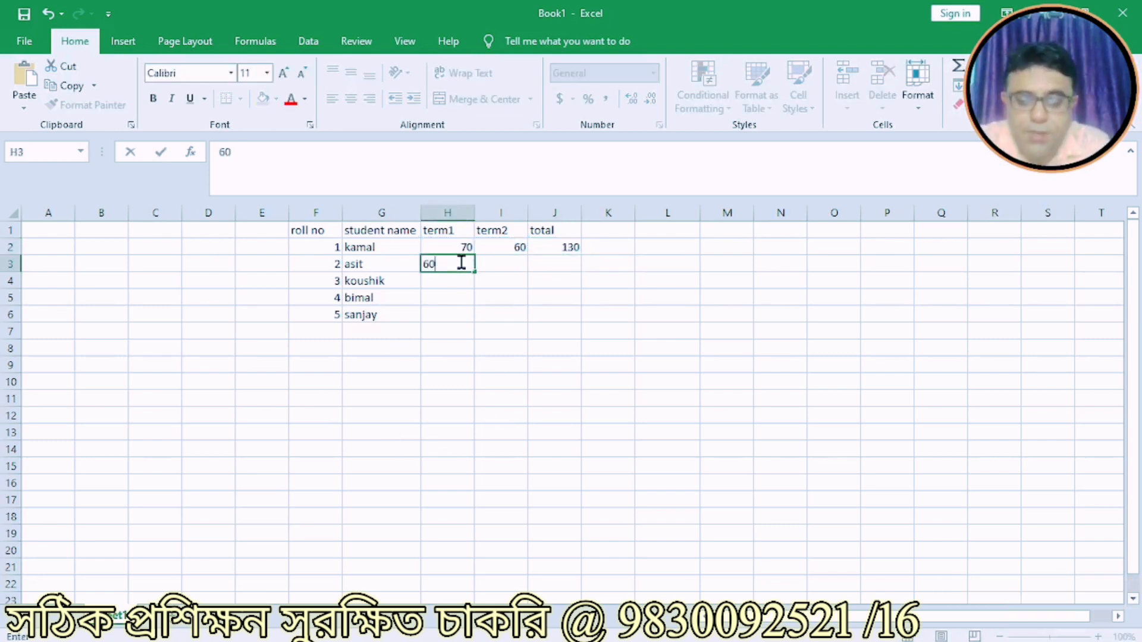
key("Tab")
type("50")
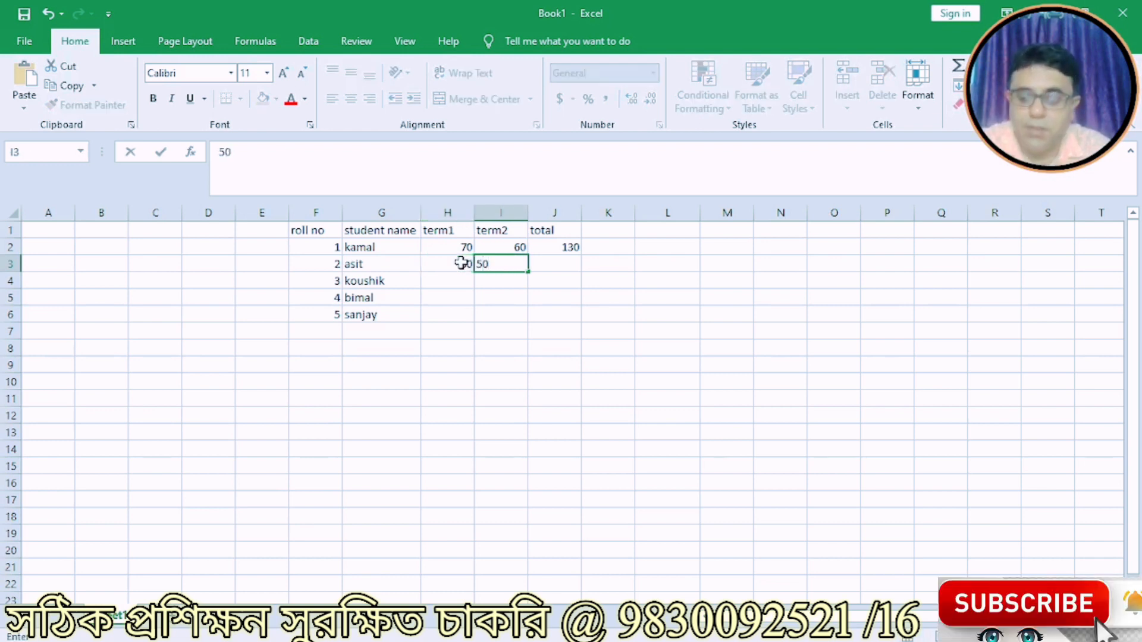
key("Return")
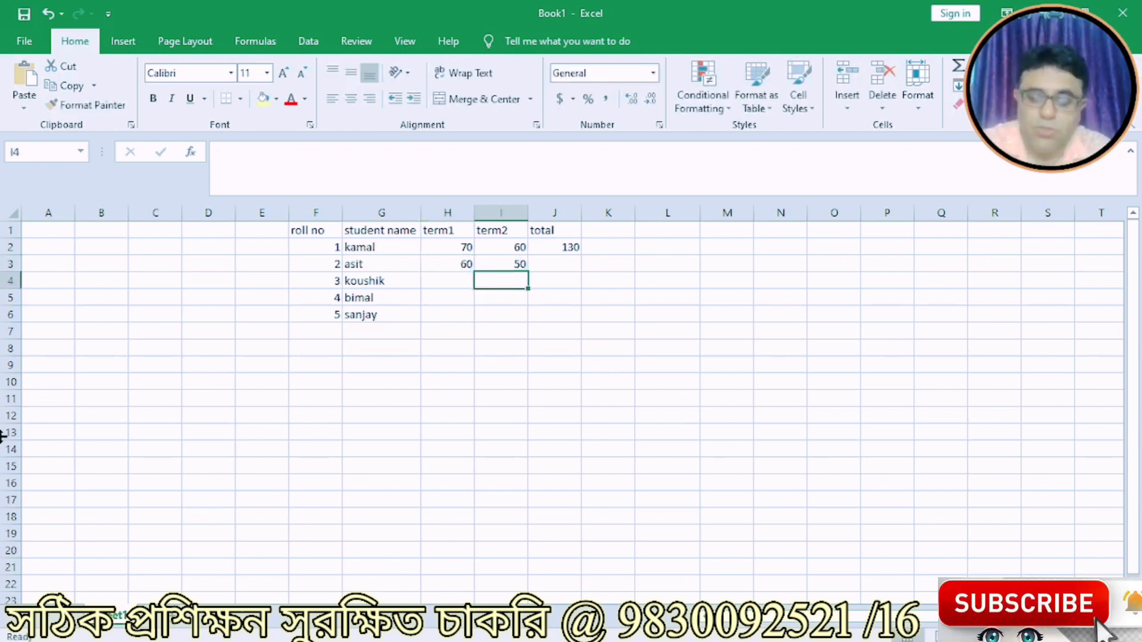
Enter the third student's marks: 70 for term1 in H4 and 56 for term2 in I4.
key("Left")
type("70")
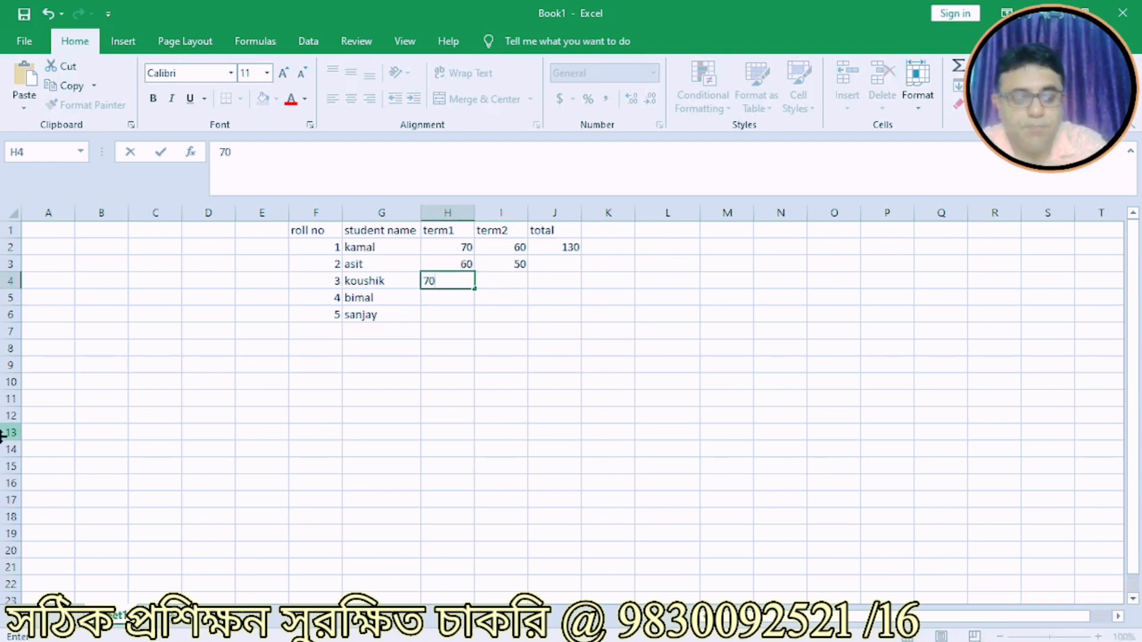
key("Tab")
type("56")
key("Tab")
key("Down")
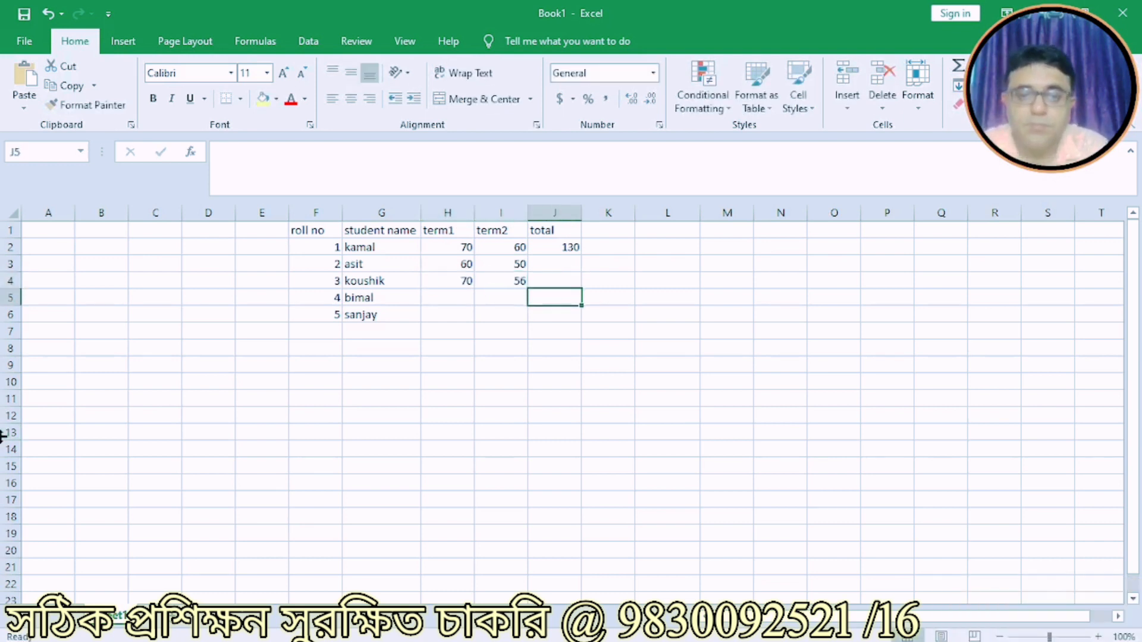
Enter the fourth student's marks: 45 for term1 in H5 and 90 for term2 in I5.
key("Left")
key("Left")
type("45")
key("Tab")
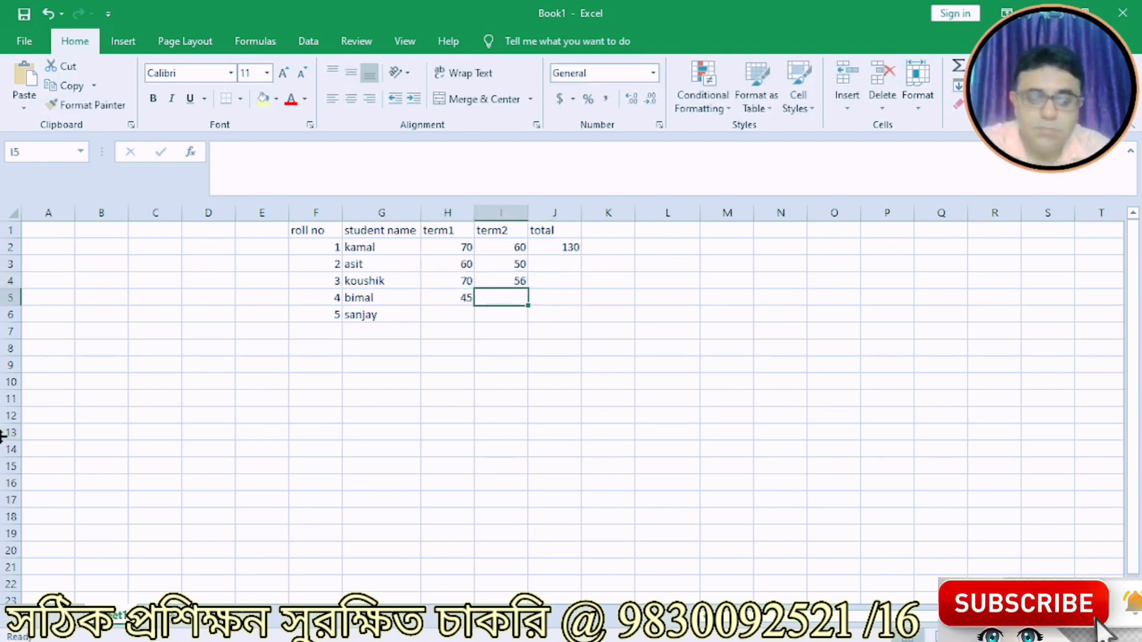
type("90")
key("Tab")
Enter the fifth student's marks: 60 for term1 in H6 and 50 for term2 in I6.
key("Up")
key("Left")
key("Down")
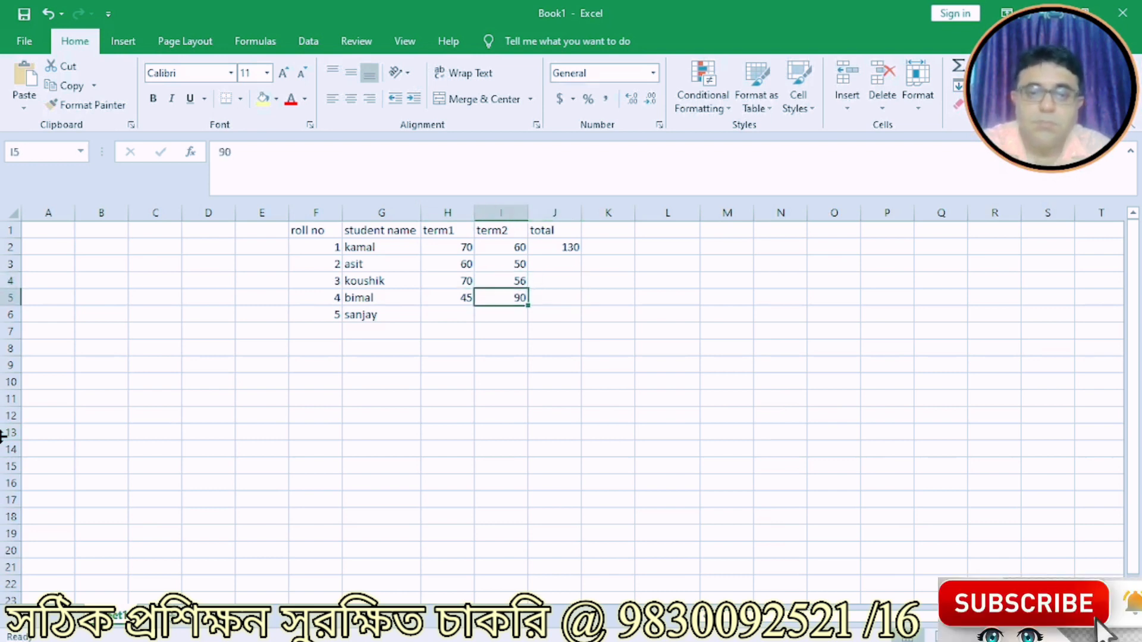
key("Left")
key("Left")
key("Right")
key("Down")
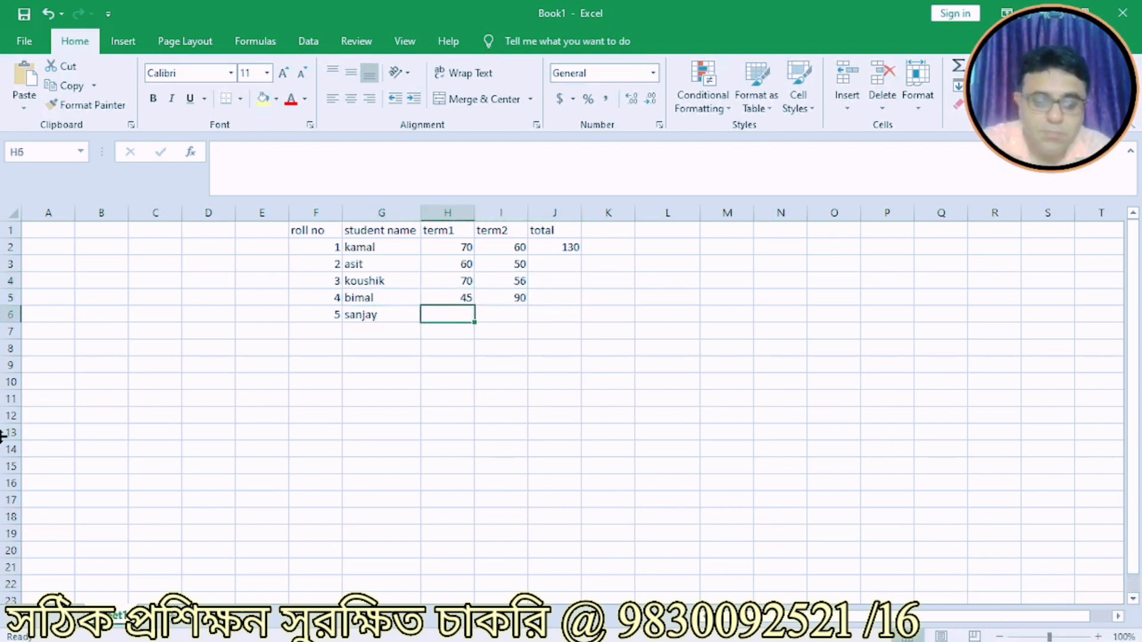
type("60")
key("Tab")
type("50")
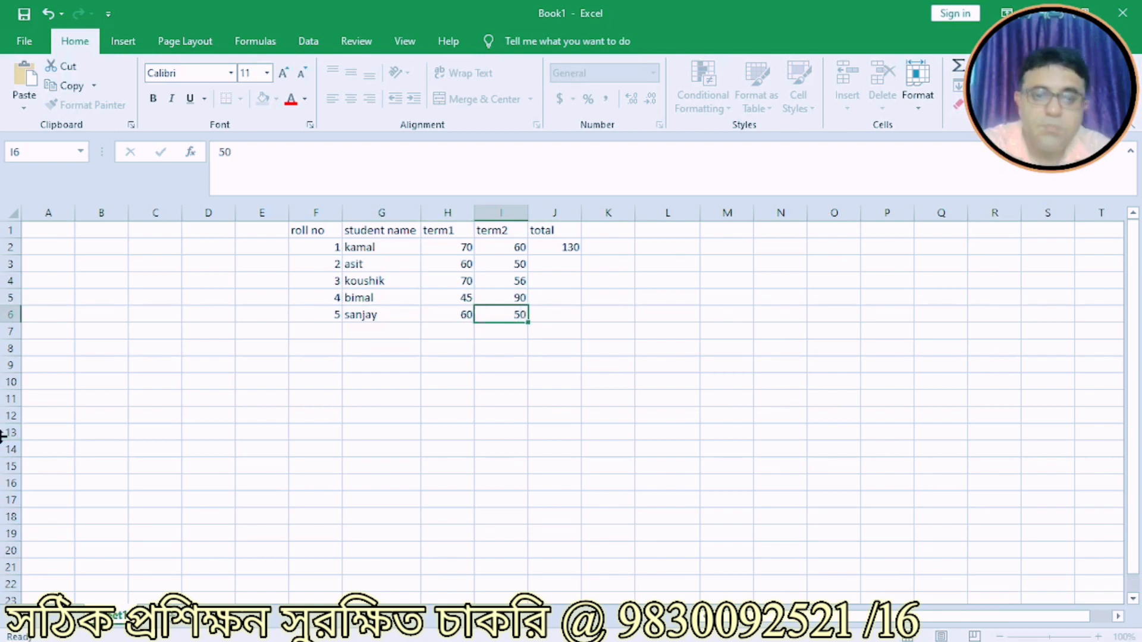
key("Tab")
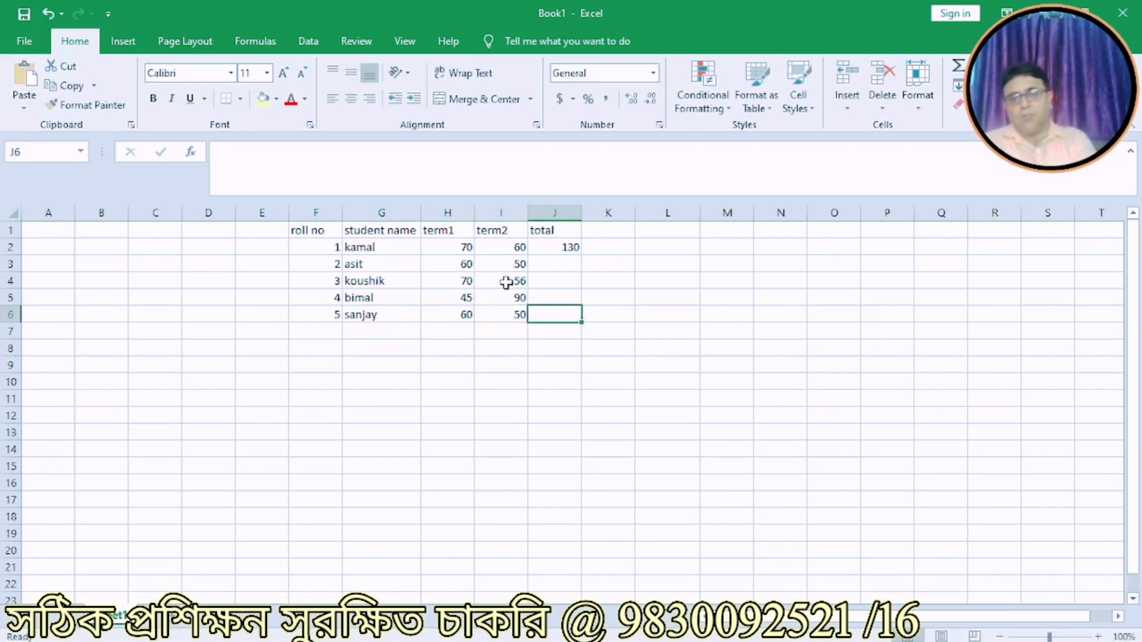
Fill the total formula from J2 down to J6 for the remaining students.
left_click(547, 247)
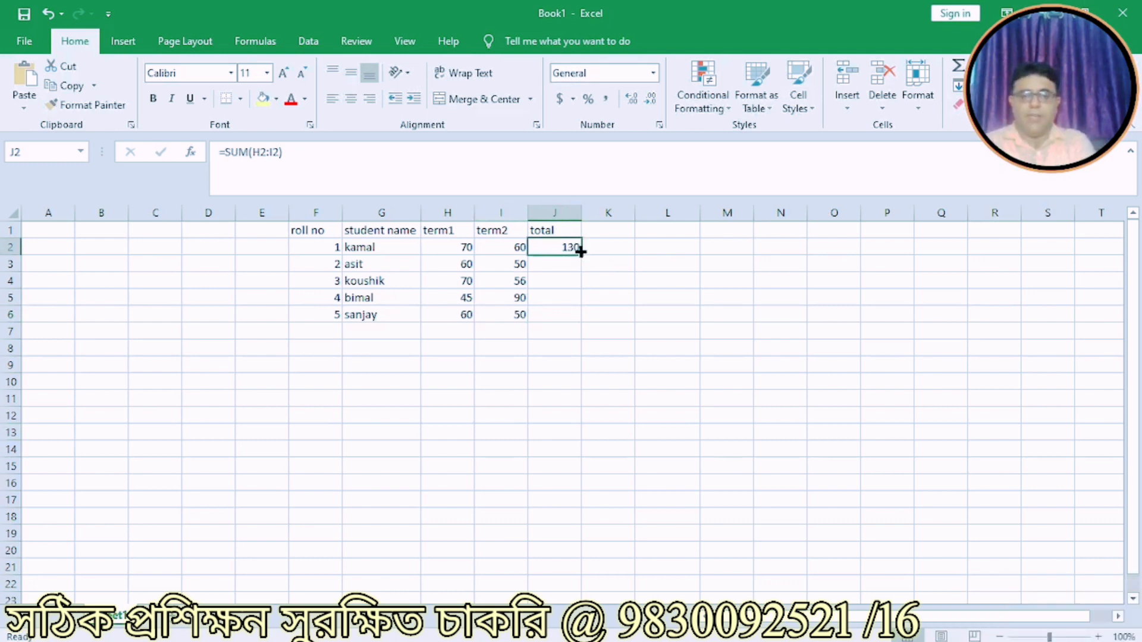
left_click_drag(580, 251, 575, 321)
left_click(620, 382)
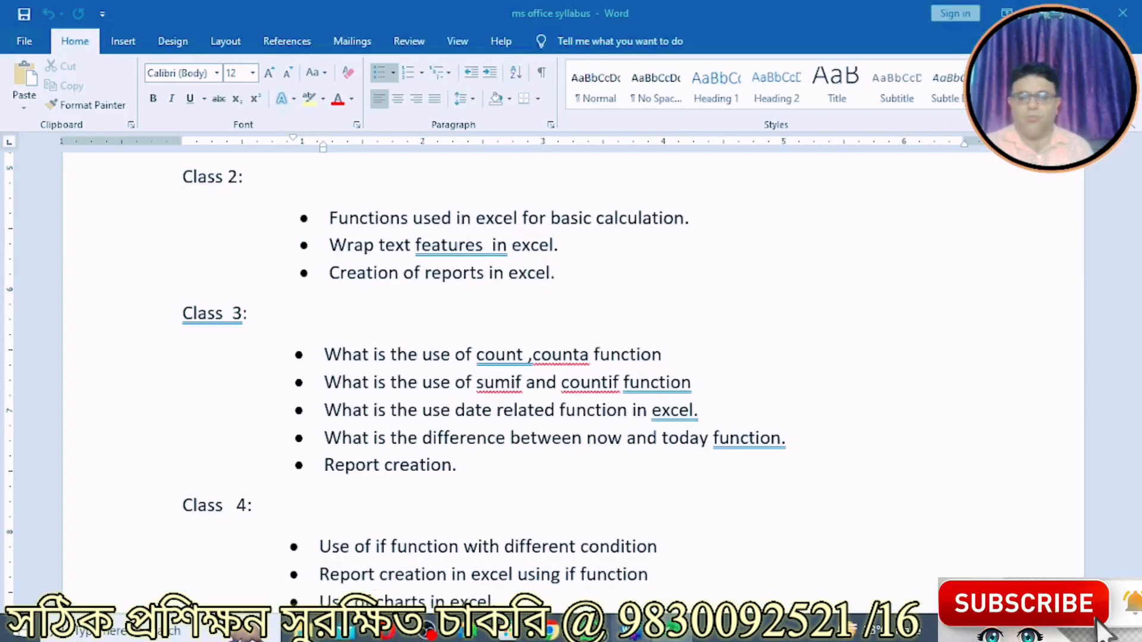
Check the class topics in the ms office syllabus document in Word and return to the Excel marks table.
left_click(627, 630)
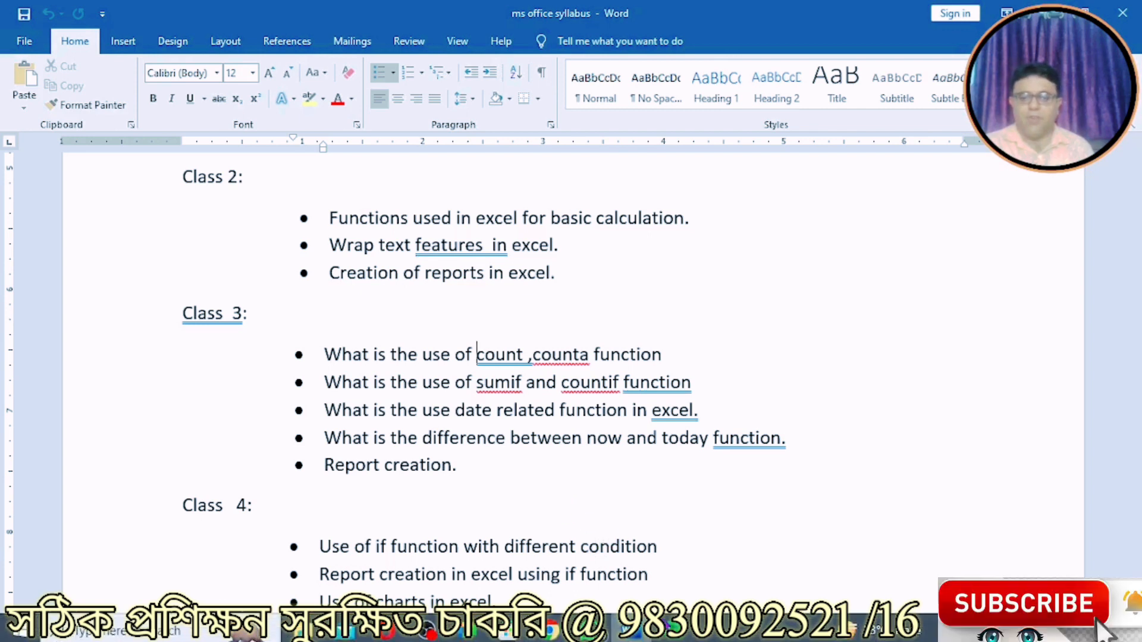
left_click(672, 629)
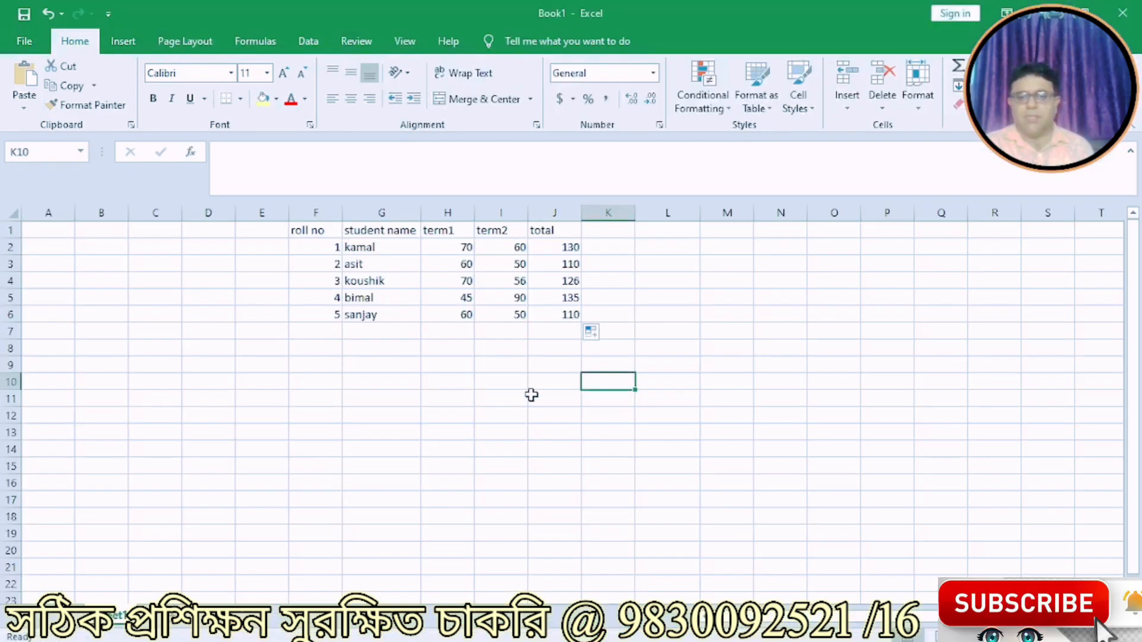
Select the total column from J2 through J7 to review the calculated totals.
left_click(550, 250)
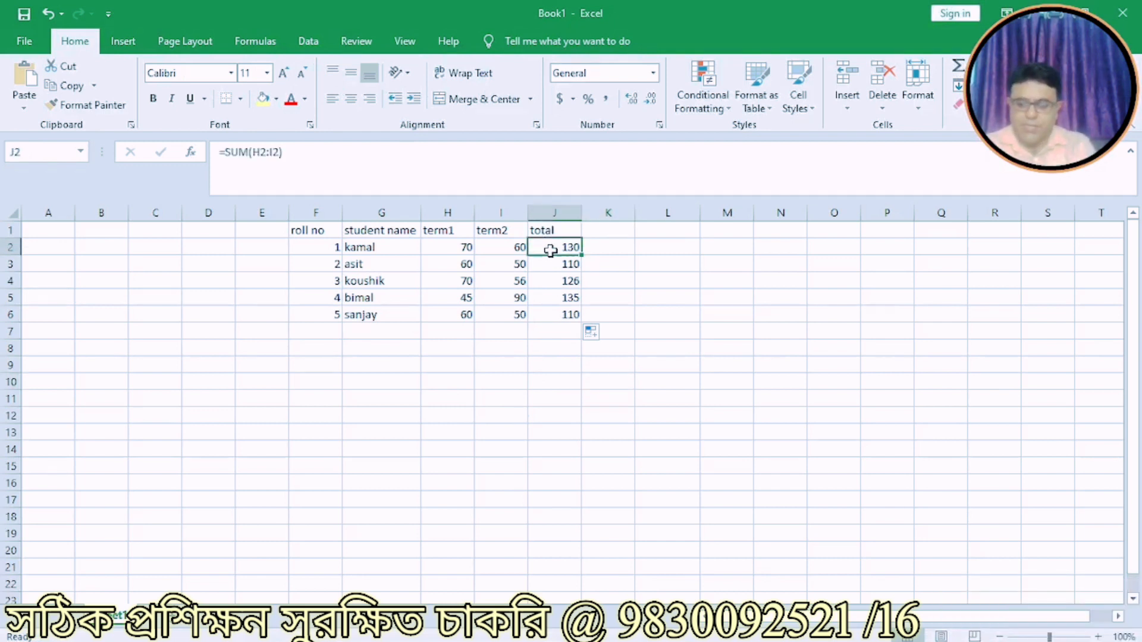
key("shift+Down")
key("shift+Down")
key("shift+Down")
key("shift+Down")
key("shift+Down")
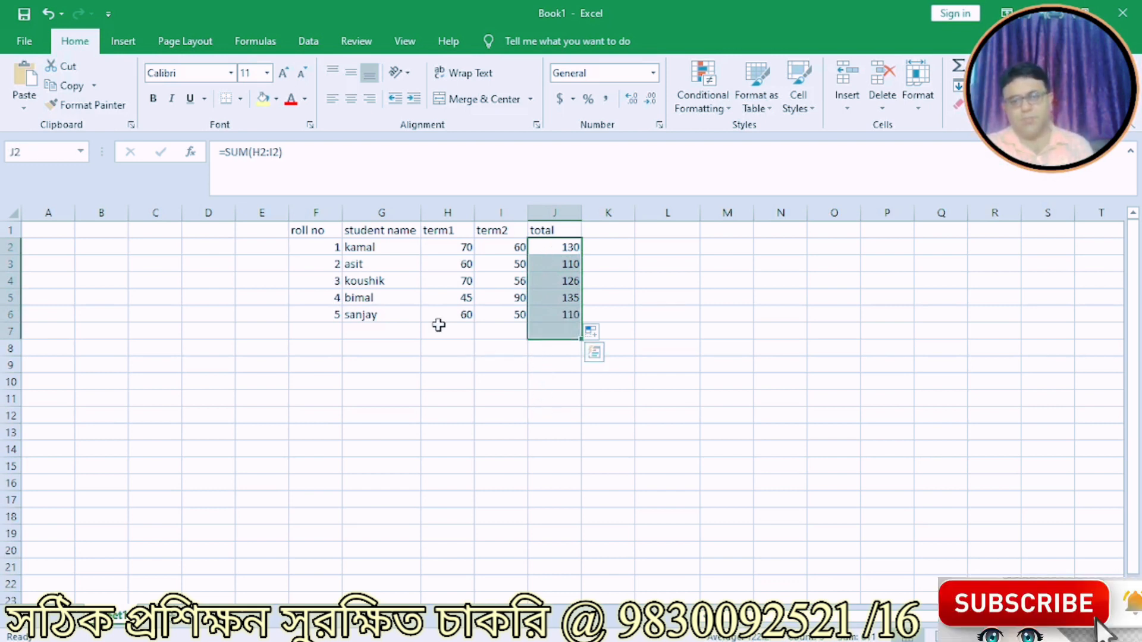
Count the roll numbers in F7 with =COUNT(F2:F6) and fill the formula across to J7.
left_click(327, 329)
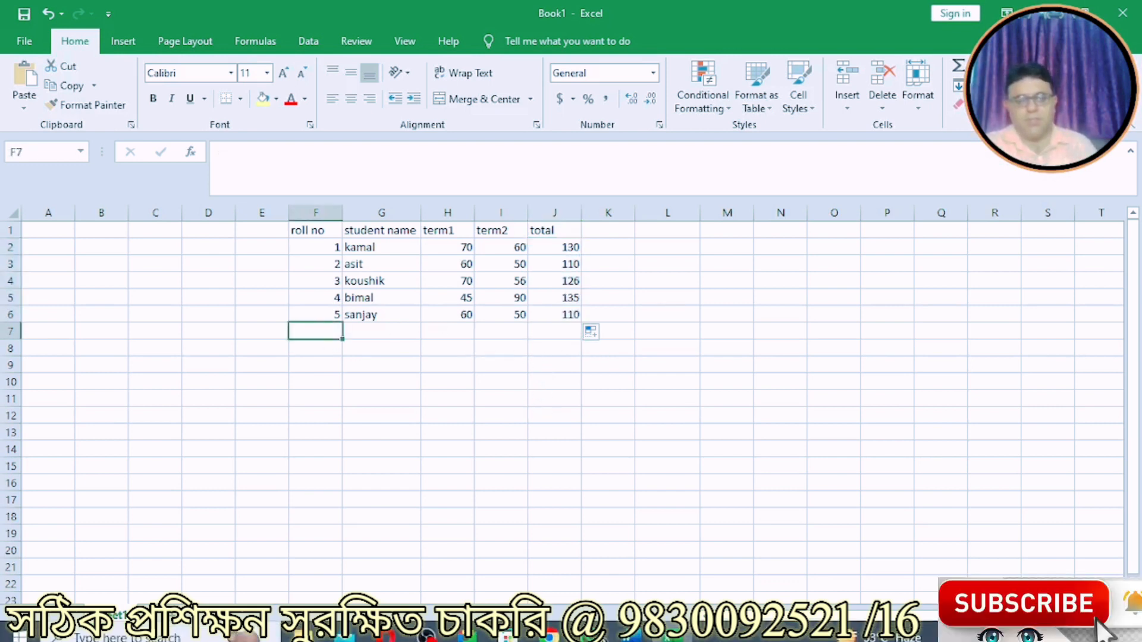
type("=cou")
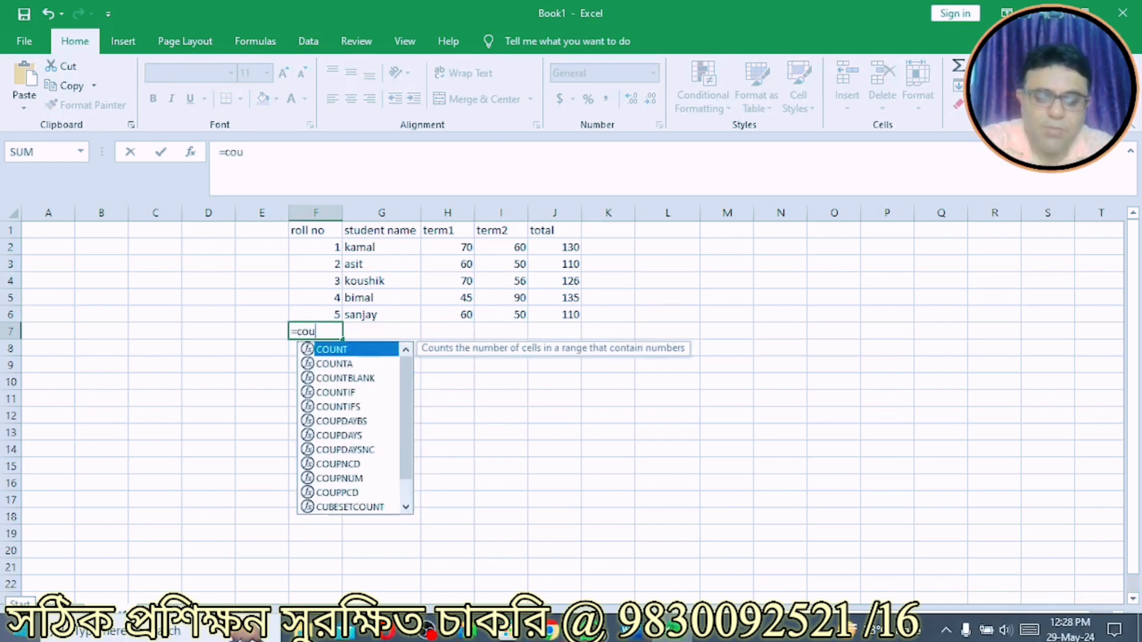
type("nt(")
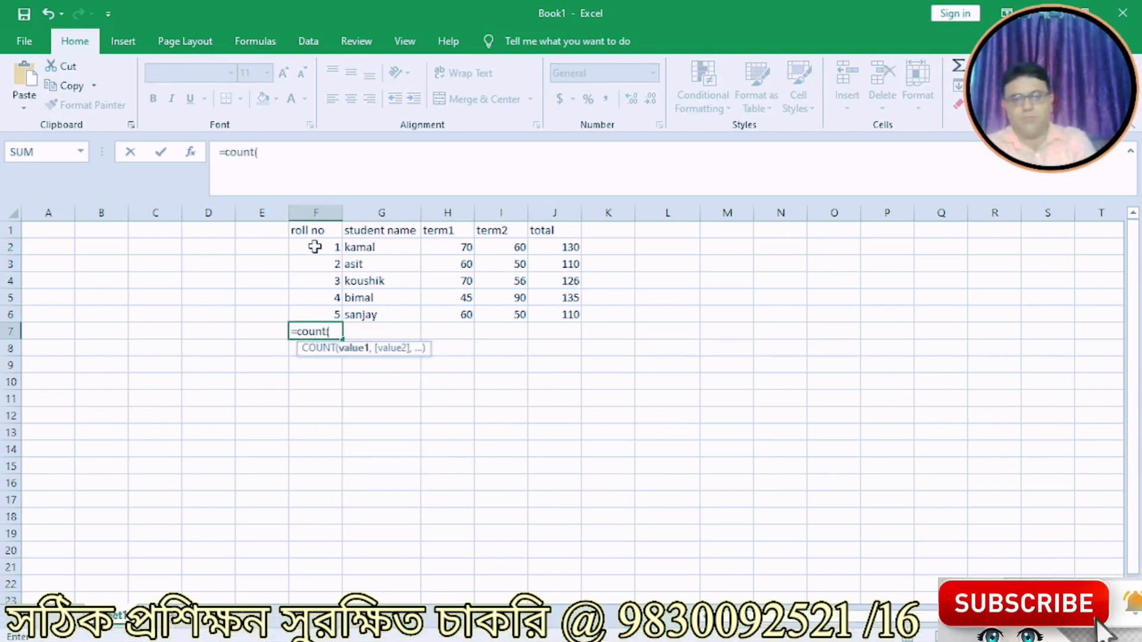
left_click_drag(318, 245, 316, 309)
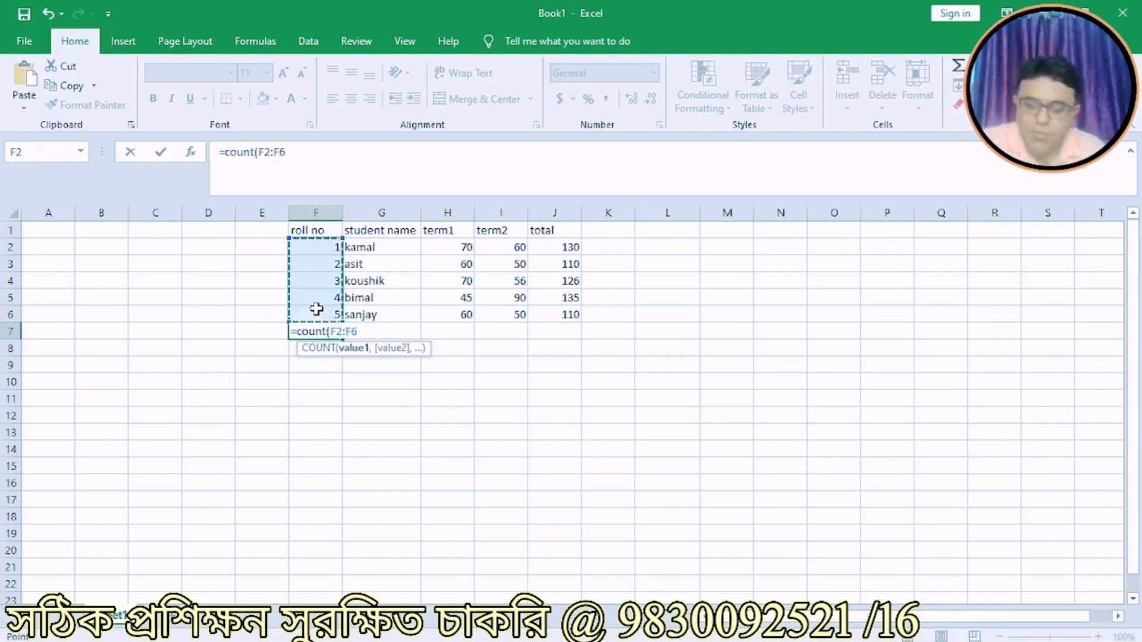
key("Return")
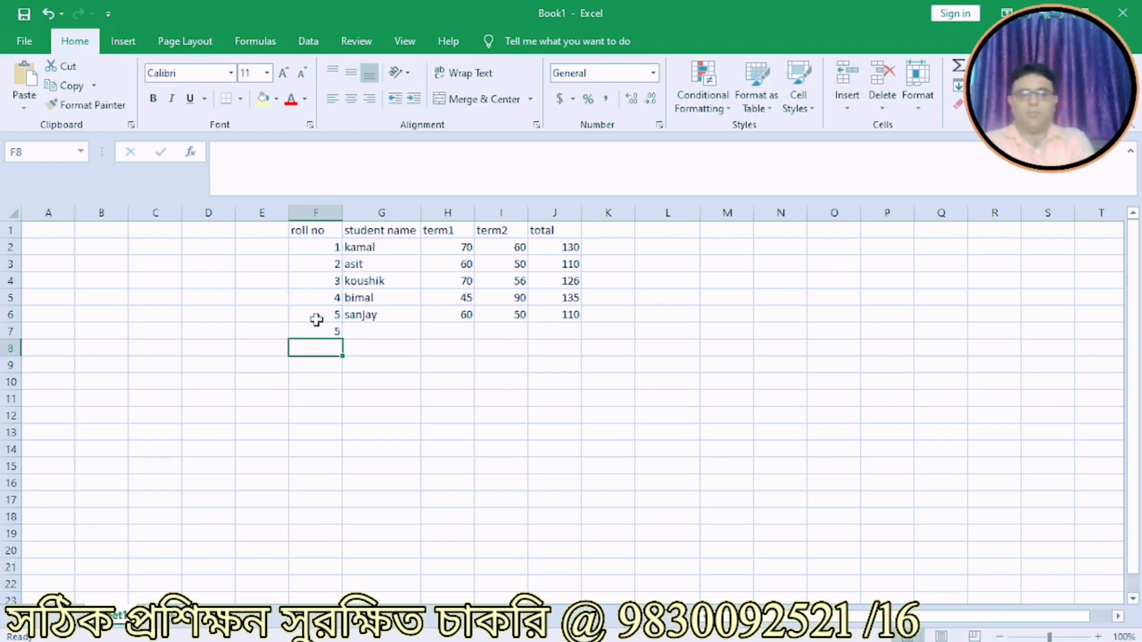
left_click(319, 332)
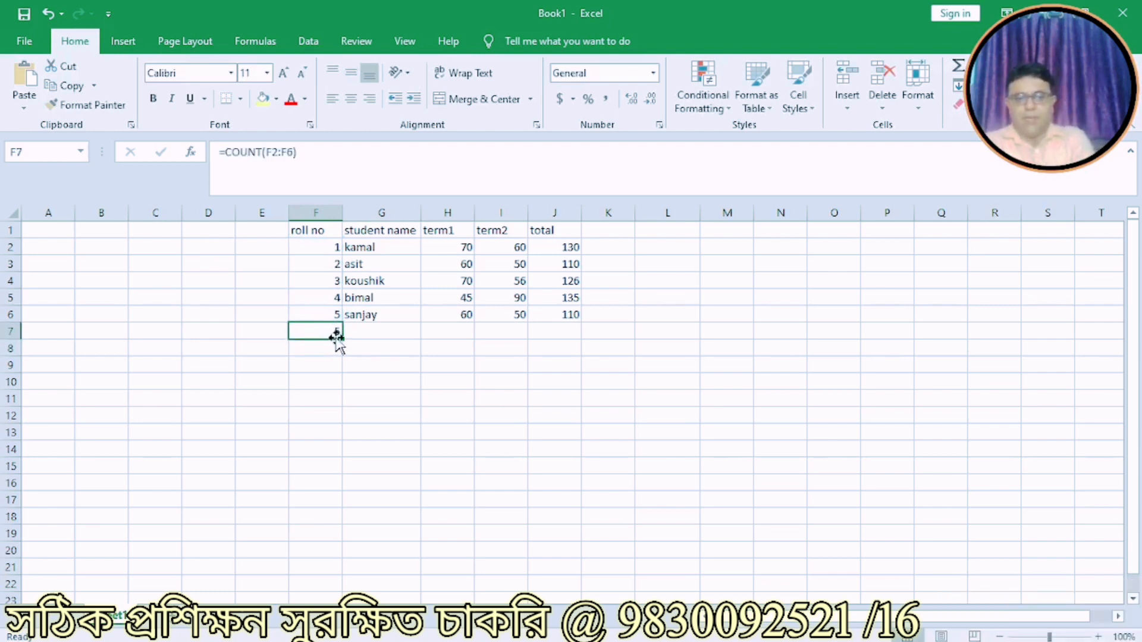
left_click_drag(341, 337, 581, 336)
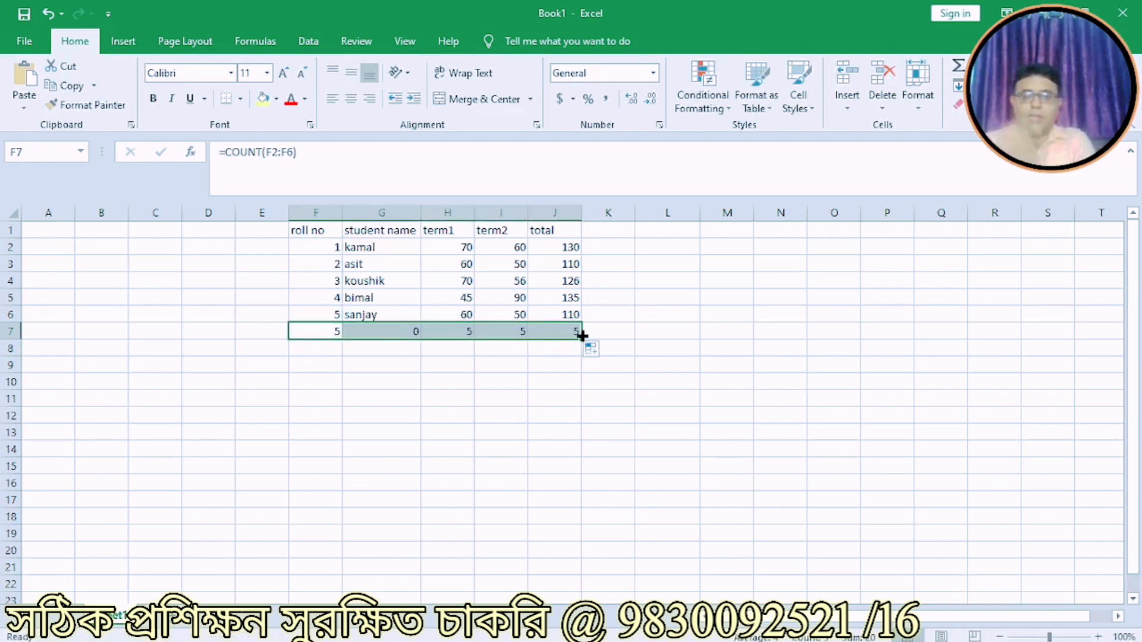
Examine the COUNT formulas in row 7 under the roll no, term1, term2, total and student name columns.
left_click(306, 331)
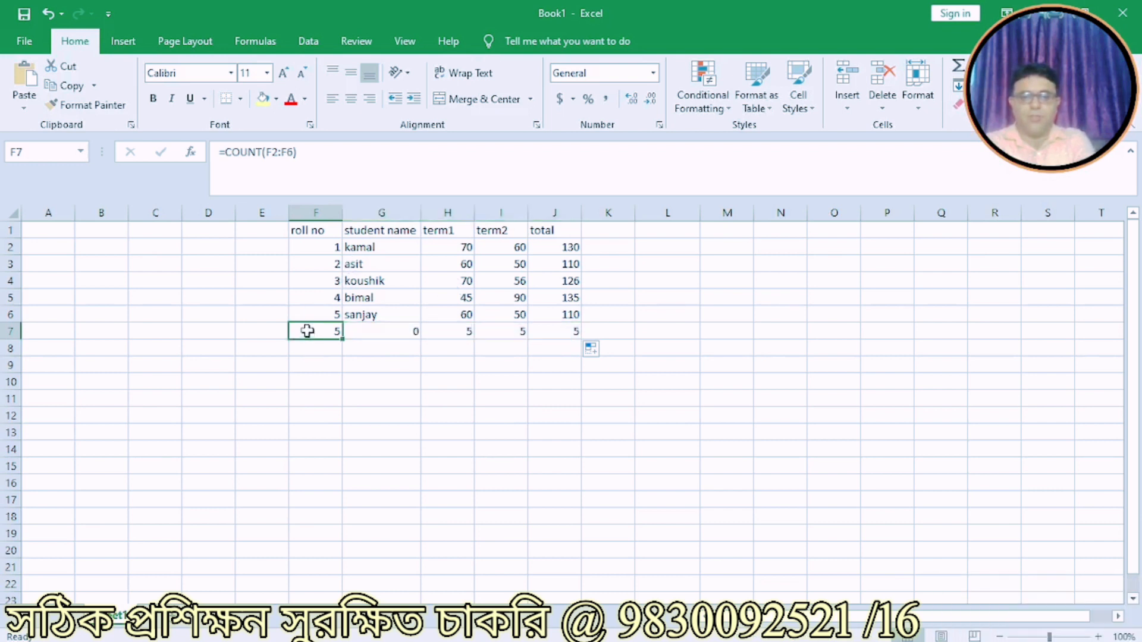
left_click(443, 327)
left_click(500, 329)
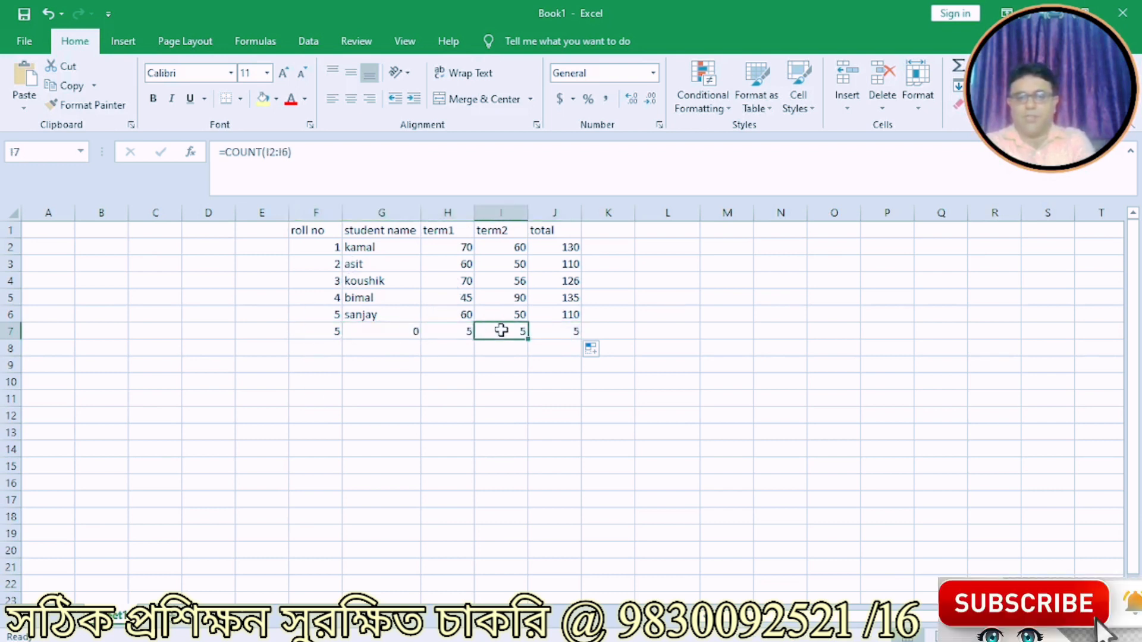
left_click(552, 332)
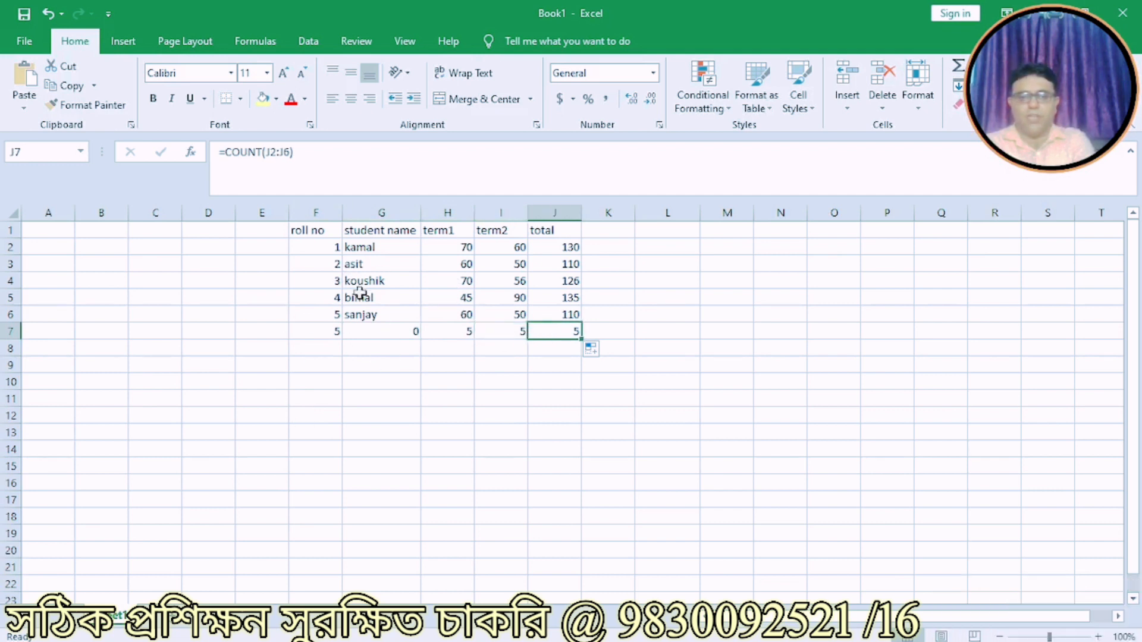
left_click(370, 327)
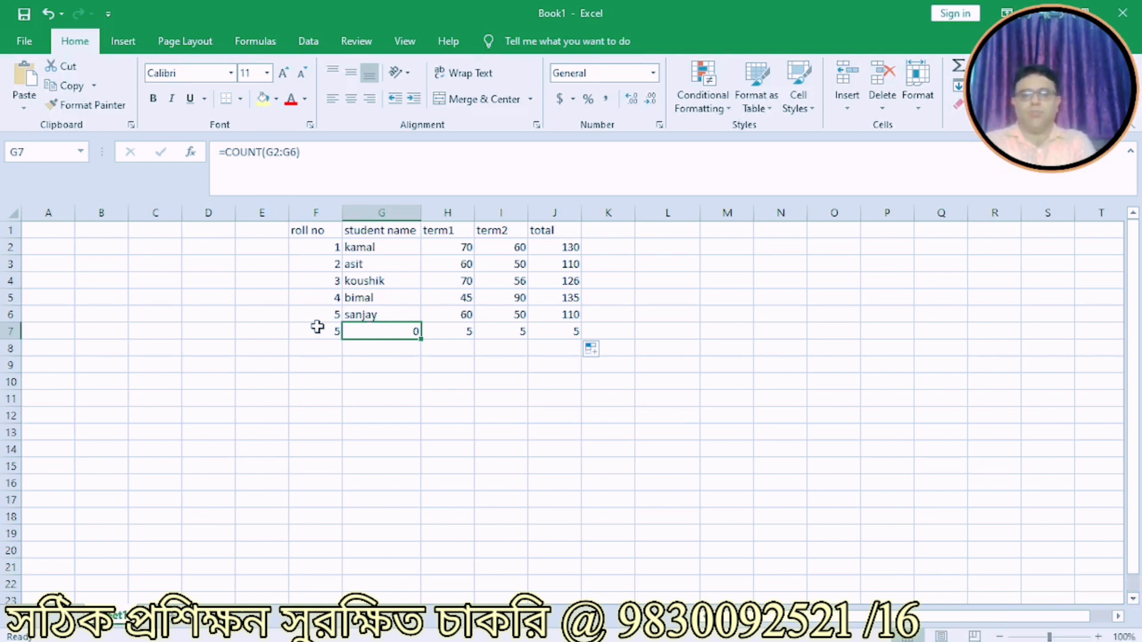
Go through the term1, term2 and total values cell by cell, comparing each column with its count in row 7.
left_click(455, 245)
key("Down")
key("Down")
key("Down")
key("Down")
key("Down")
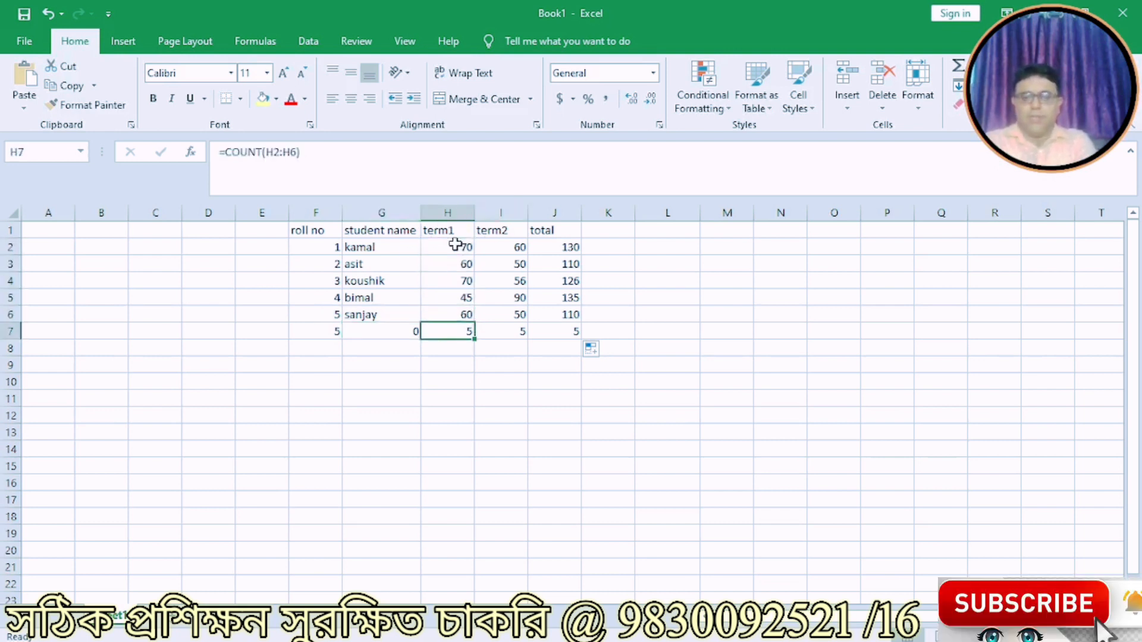
key("Up")
key("Up")
key("Right")
key("Up")
key("Up")
key("Up")
key("Down")
key("Down")
key("Down")
key("Down")
key("Down")
key("Up")
key("Up")
key("Up")
key("Up")
key("Up")
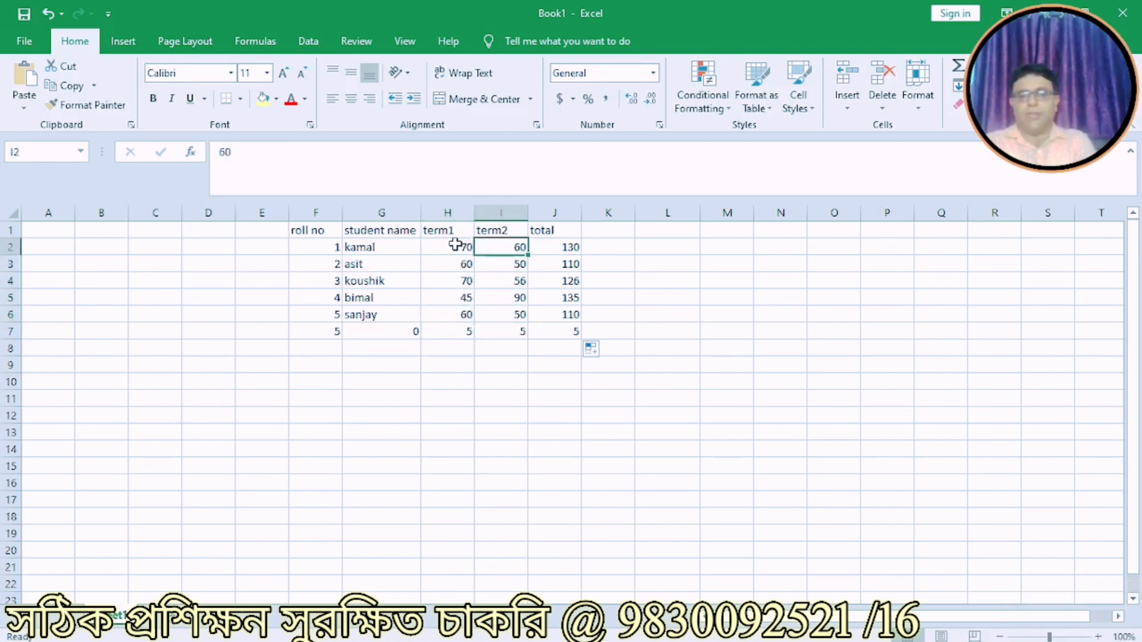
key("Right")
key("Down")
key("Down")
key("Down")
key("Down")
key("Down")
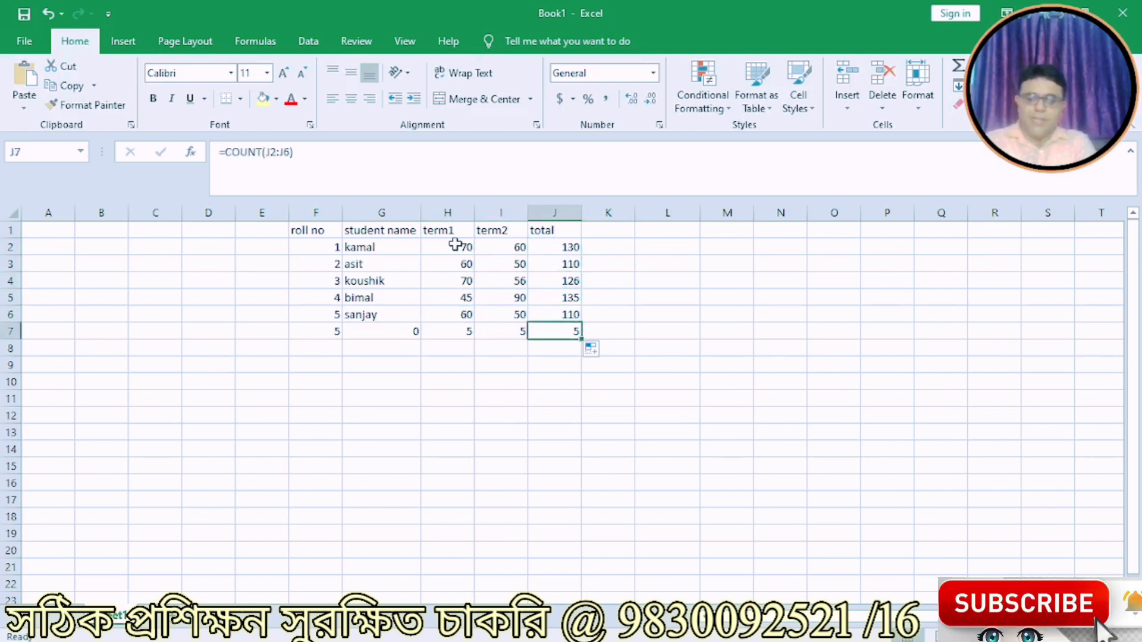
Review the count formulas in row 7 from roll no to term1 and compare the student name count with the names in G2:G6.
key("Left")
key("Left")
key("Left")
key("Left")
key("Left")
key("Right")
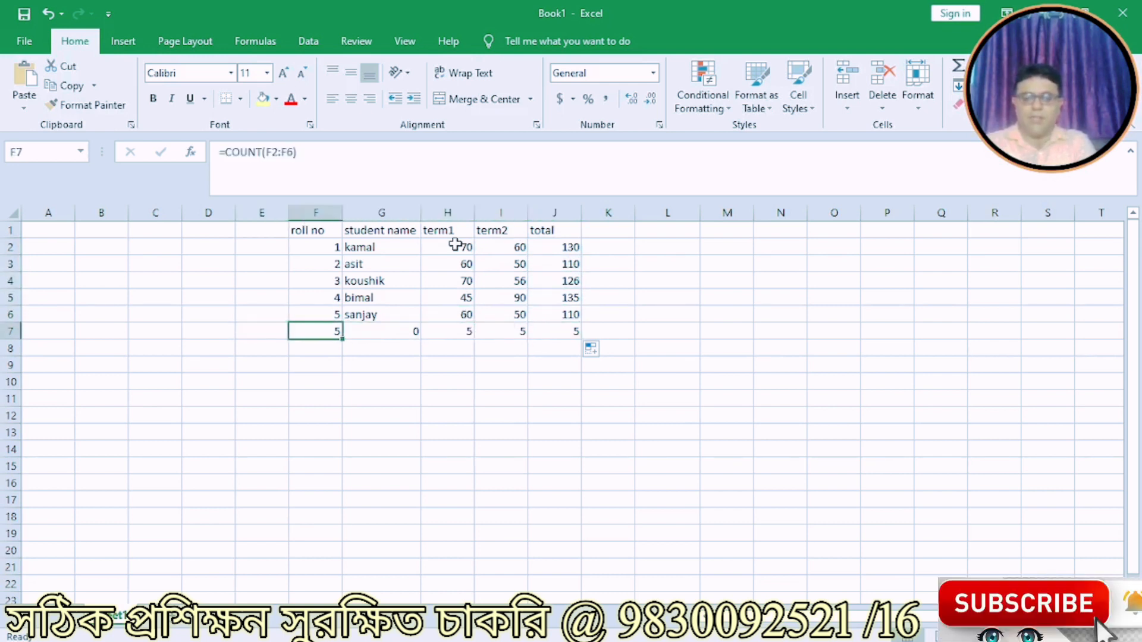
key("Right")
key("Right")
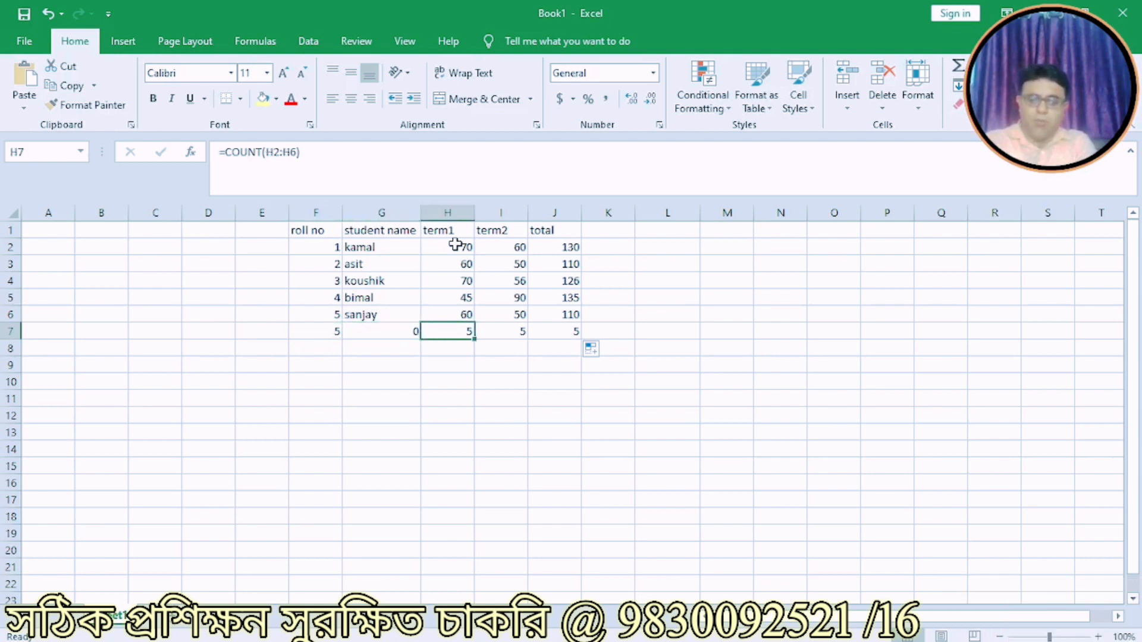
key("Left")
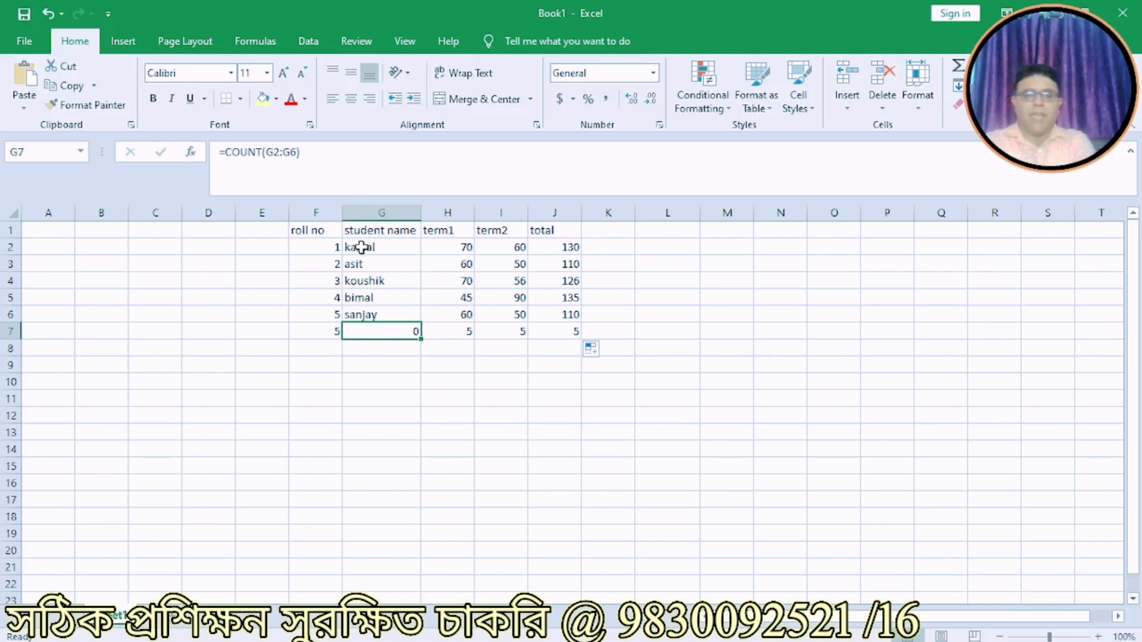
left_click_drag(381, 248, 383, 321)
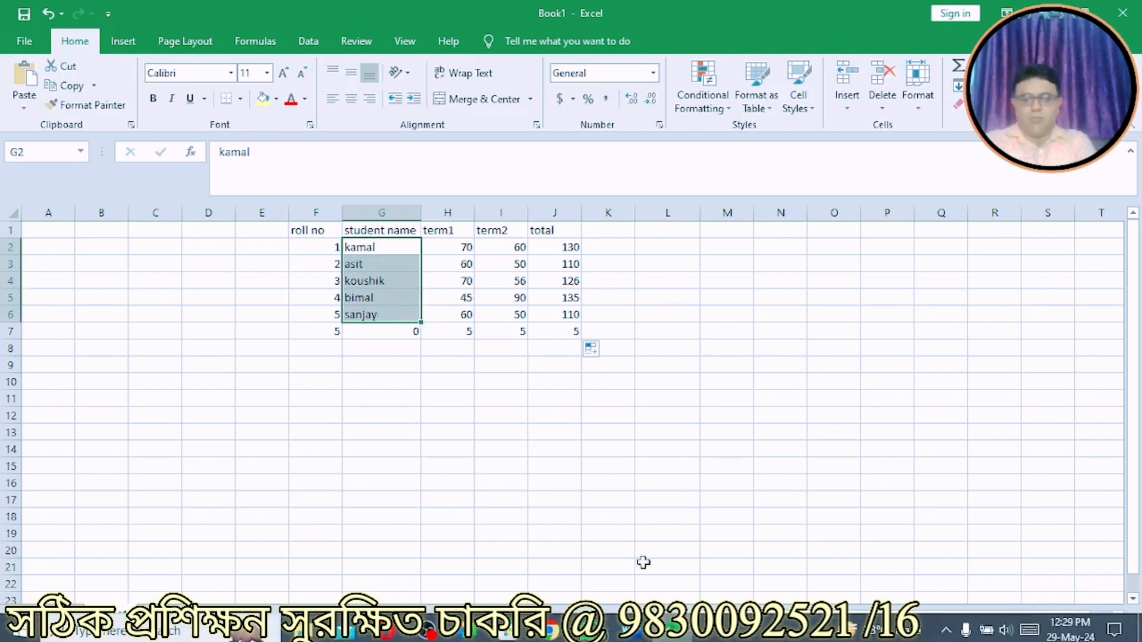
Replace the student name count in G7 with a COUNTA formula over G2:G6.
left_click(367, 331)
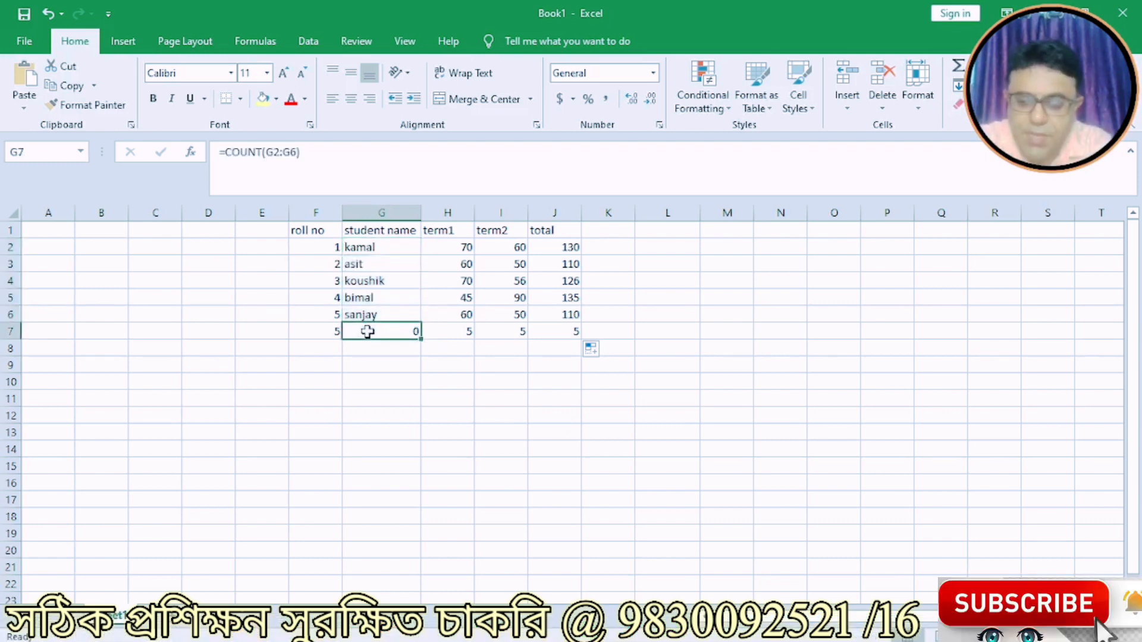
type("=count")
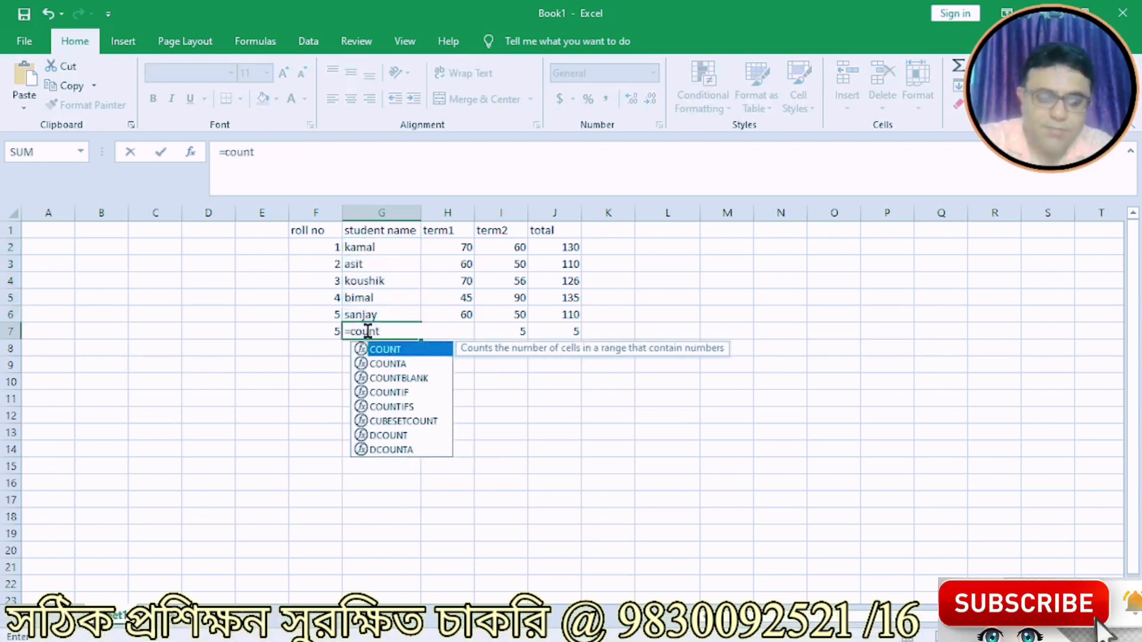
type("a(")
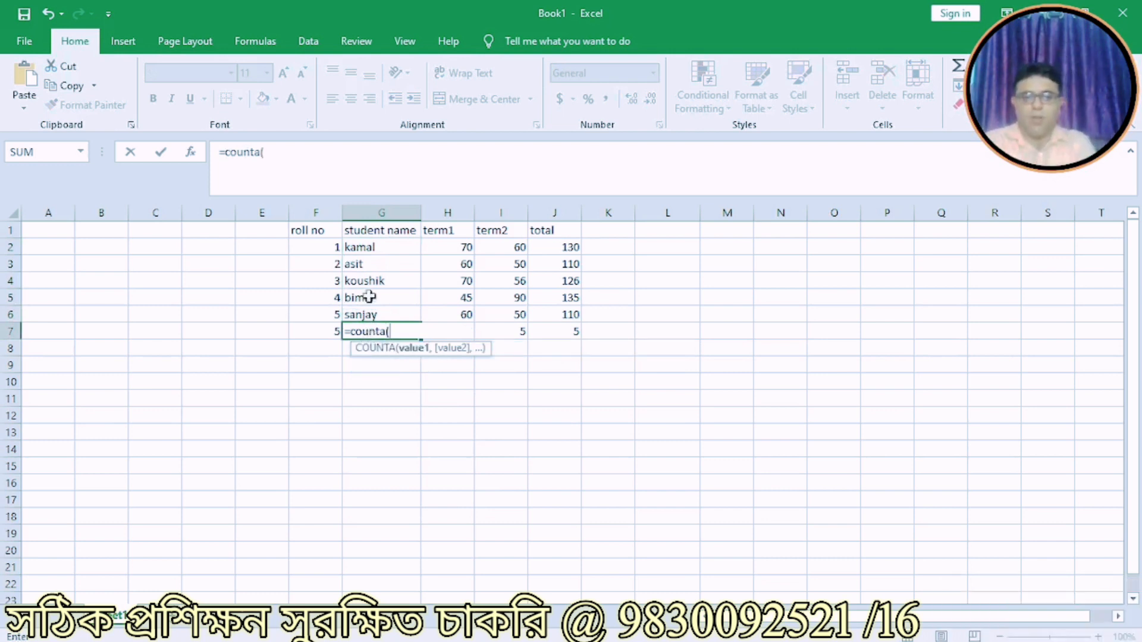
left_click(367, 247)
left_click_drag(367, 246, 371, 309)
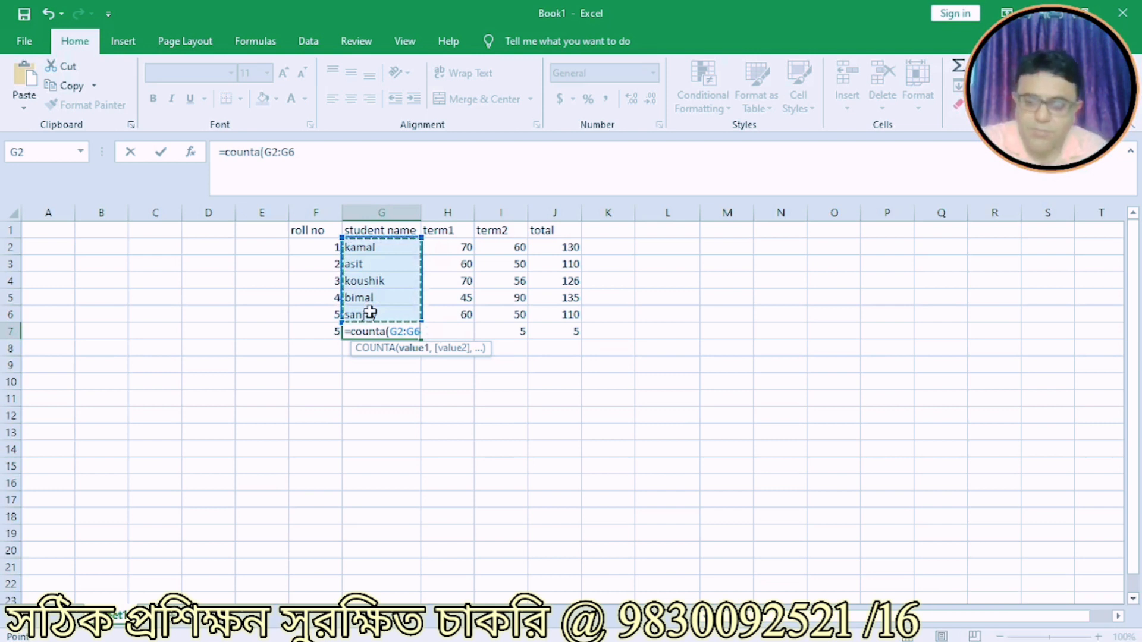
key("Return")
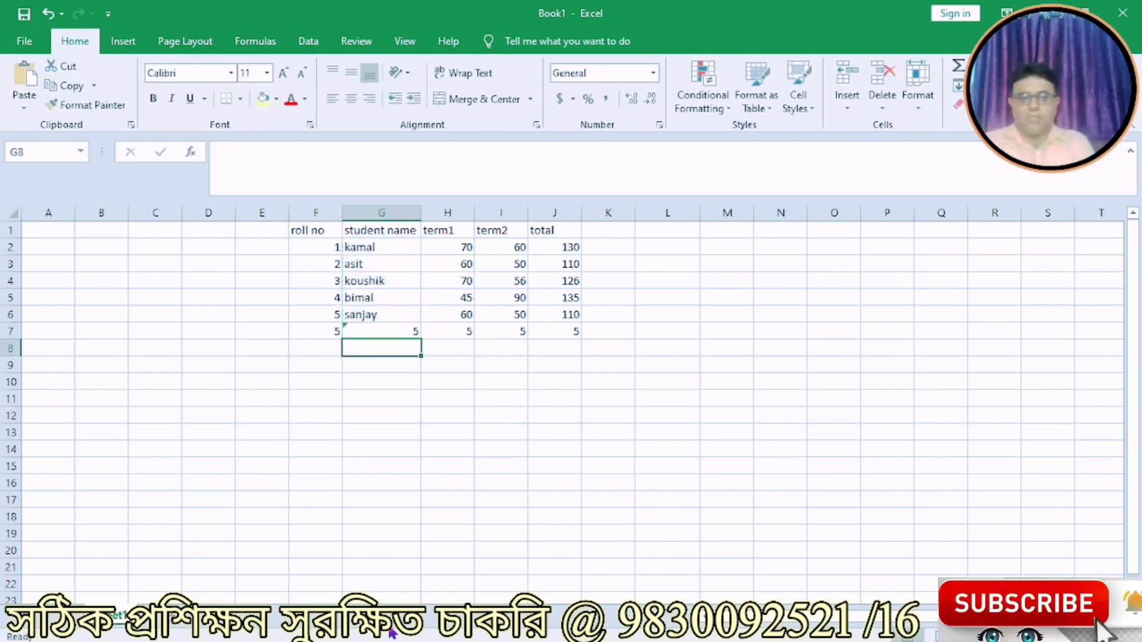
left_click(360, 331)
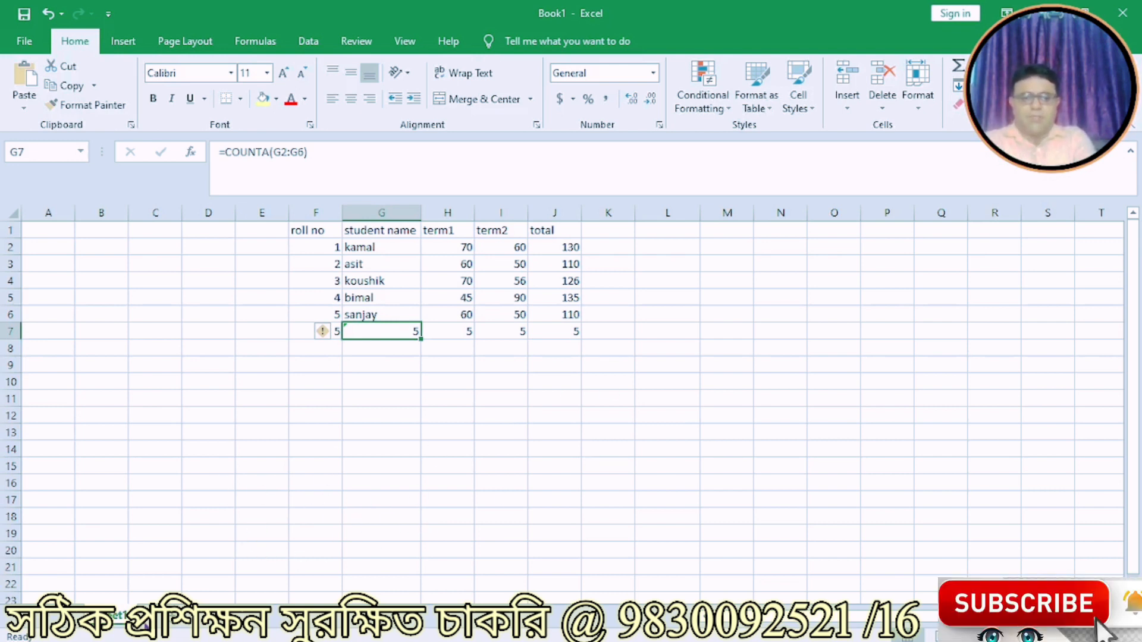
Enter the mixed sample values 6, gh, 4, r, t, e, e, 2, 8, 9 and jkk in N1 through N11.
left_click(767, 226)
type("6")
key("Return")
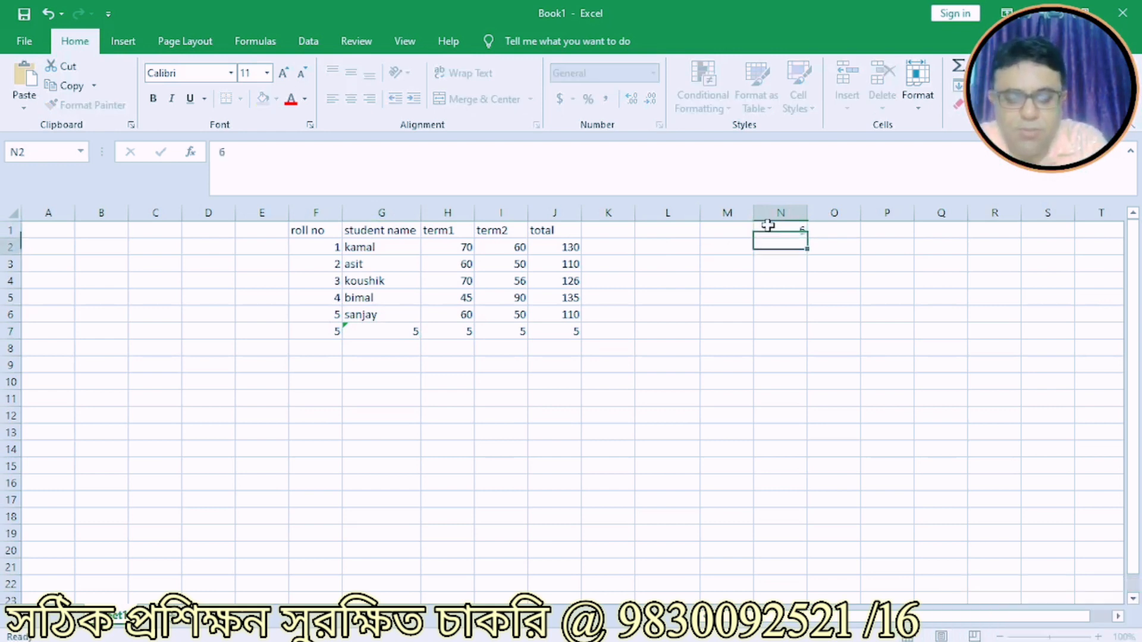
type("gh")
key("Return")
type("4")
key("Return")
type("r")
key("Return")
type("t")
key("Return")
type("e e ")
type("2")
key("Return")
type("8")
key("Return")
type("9")
key("Return")
type("jkk")
key("Return")
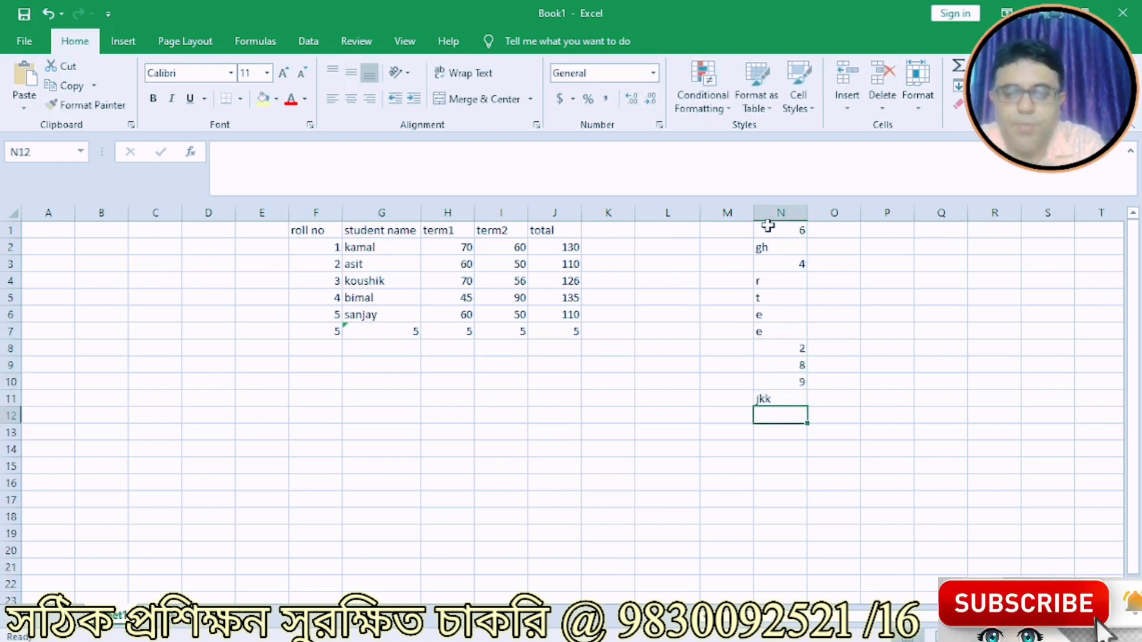
Count the numeric entries of the sample list with =COUNT(N1:N11) in N12.
type("=c")
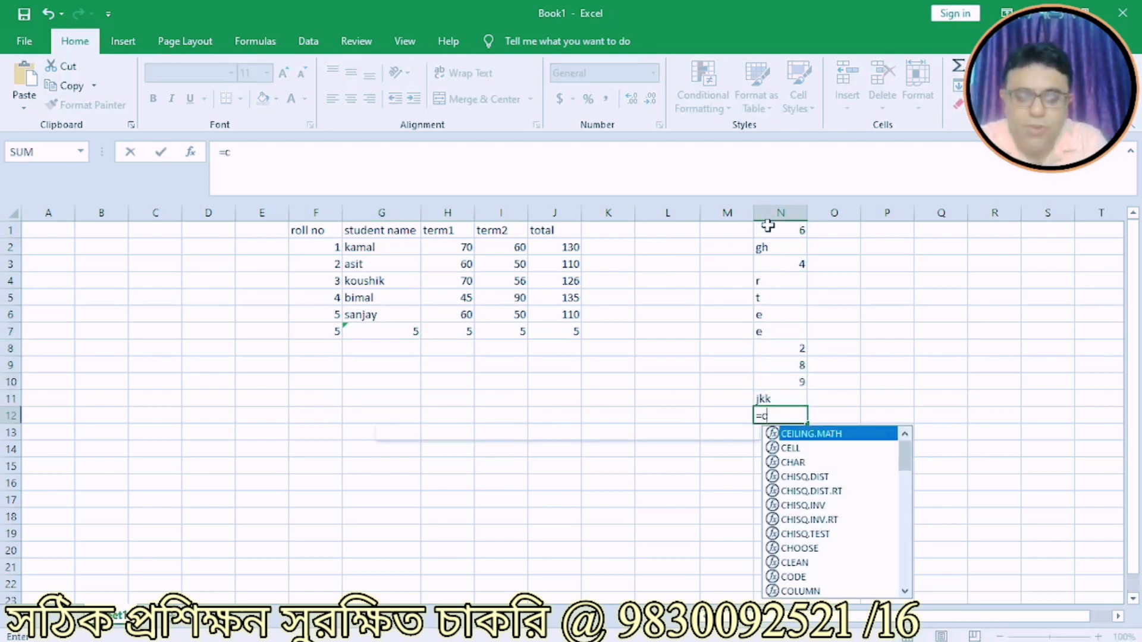
type("ou")
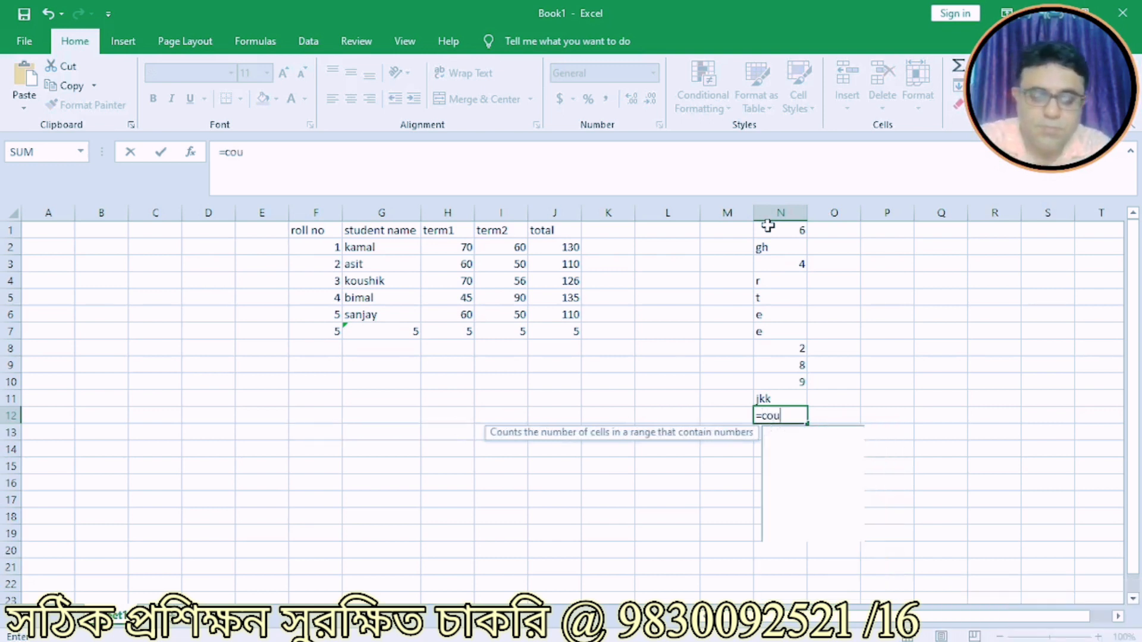
type("nt(")
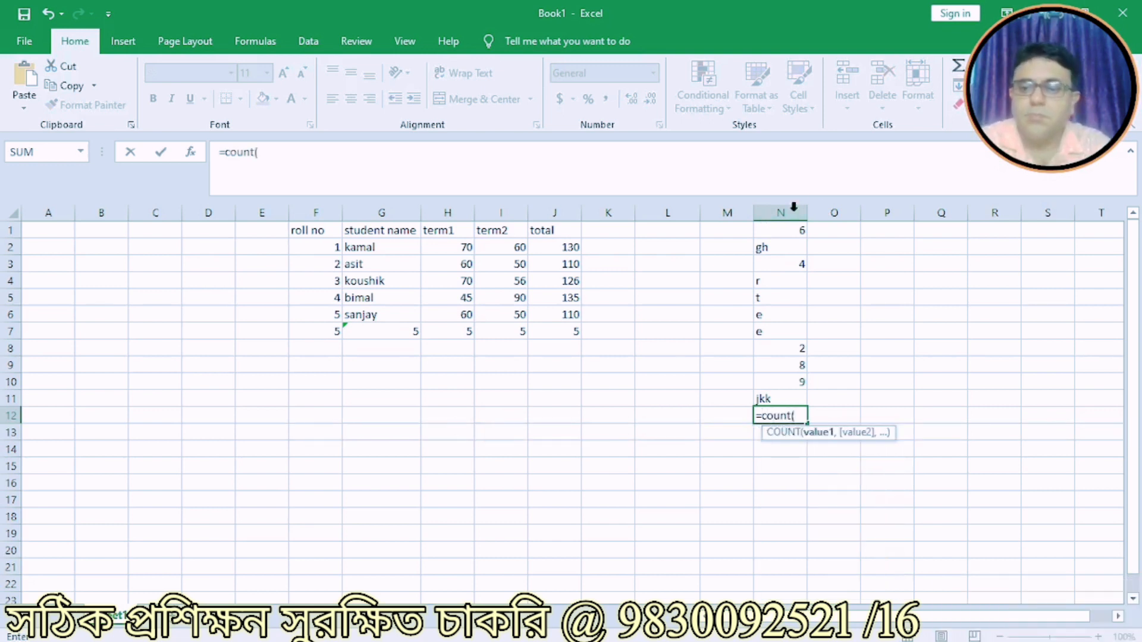
left_click_drag(789, 232, 770, 392)
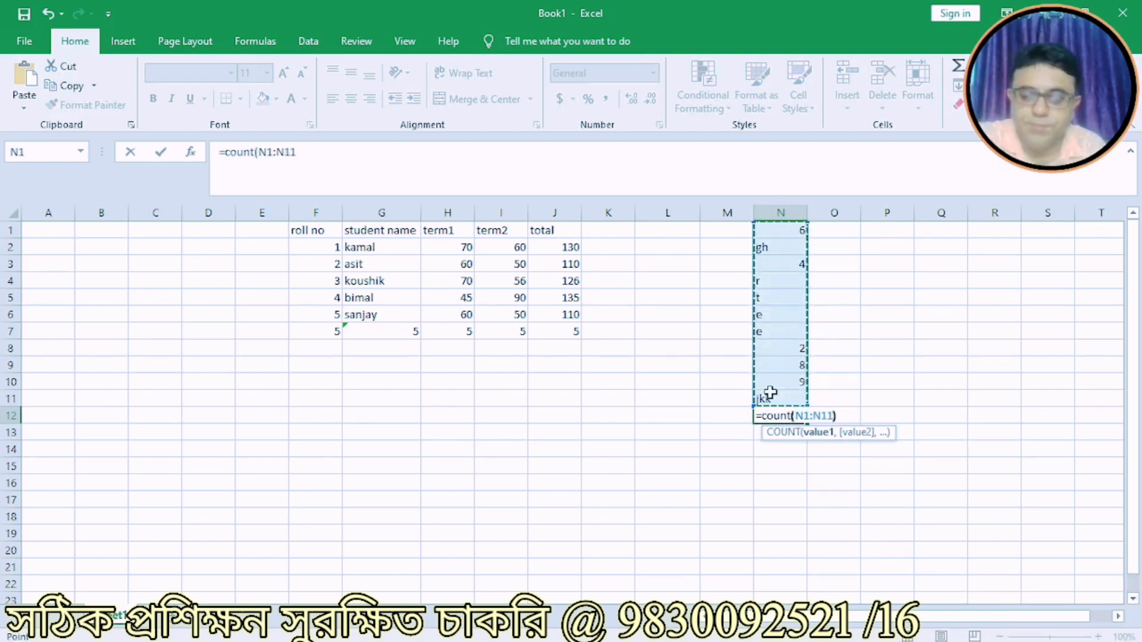
type(")")
key("Return")
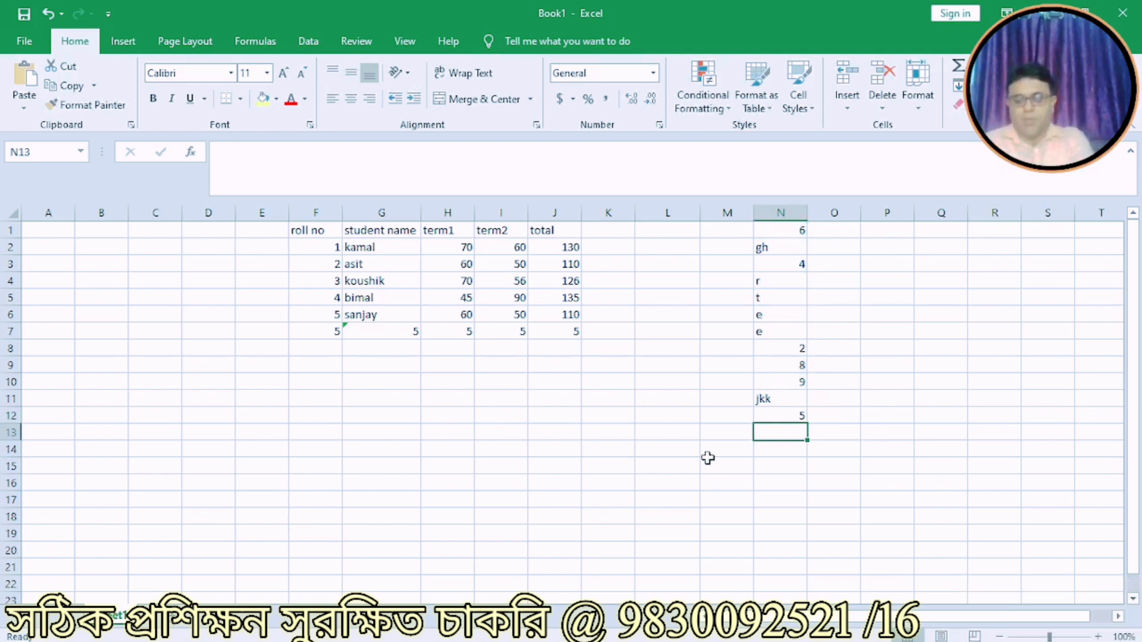
Check the sample list against its count, and change the formula in N12 to =COUNTA(N1:N11).
left_click(780, 226)
left_click_drag(780, 226, 780, 379)
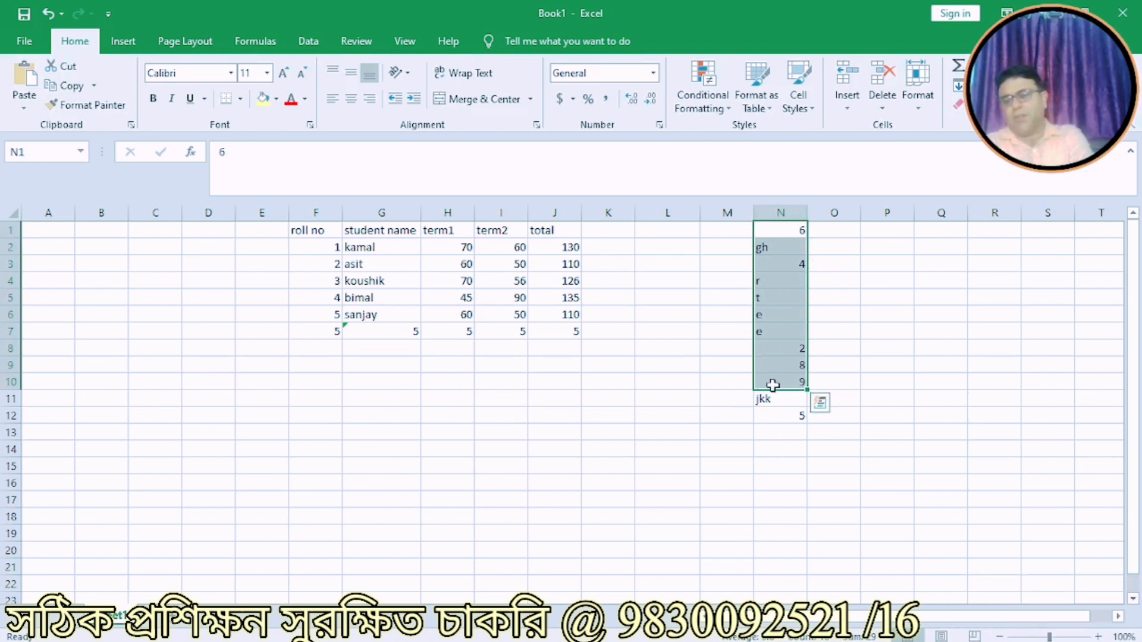
left_click(785, 417)
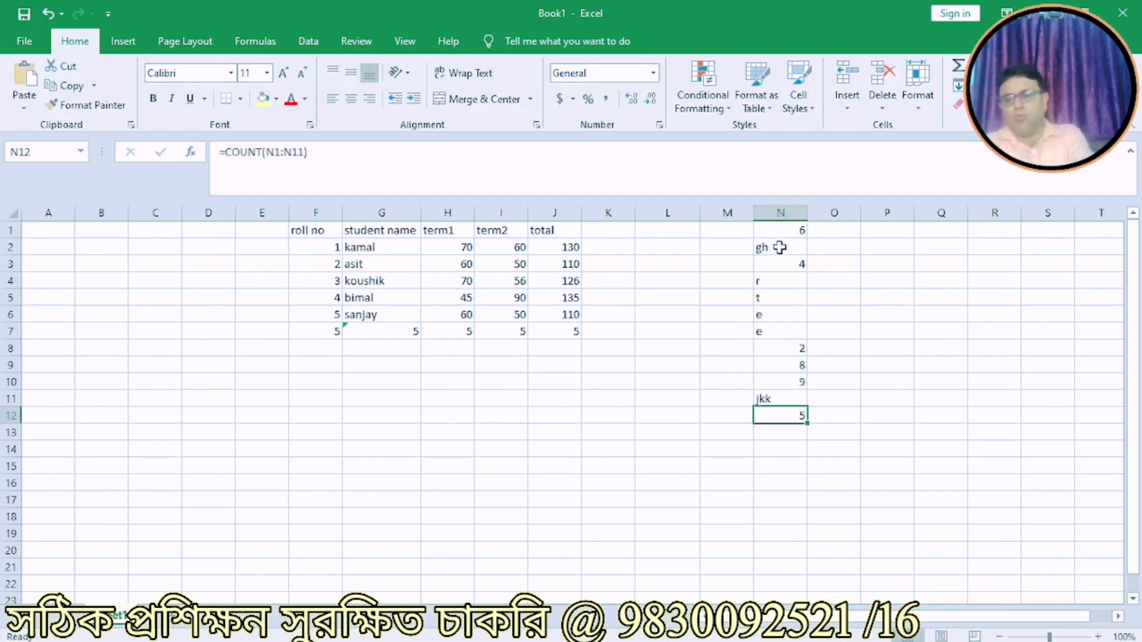
left_click_drag(780, 234, 785, 400)
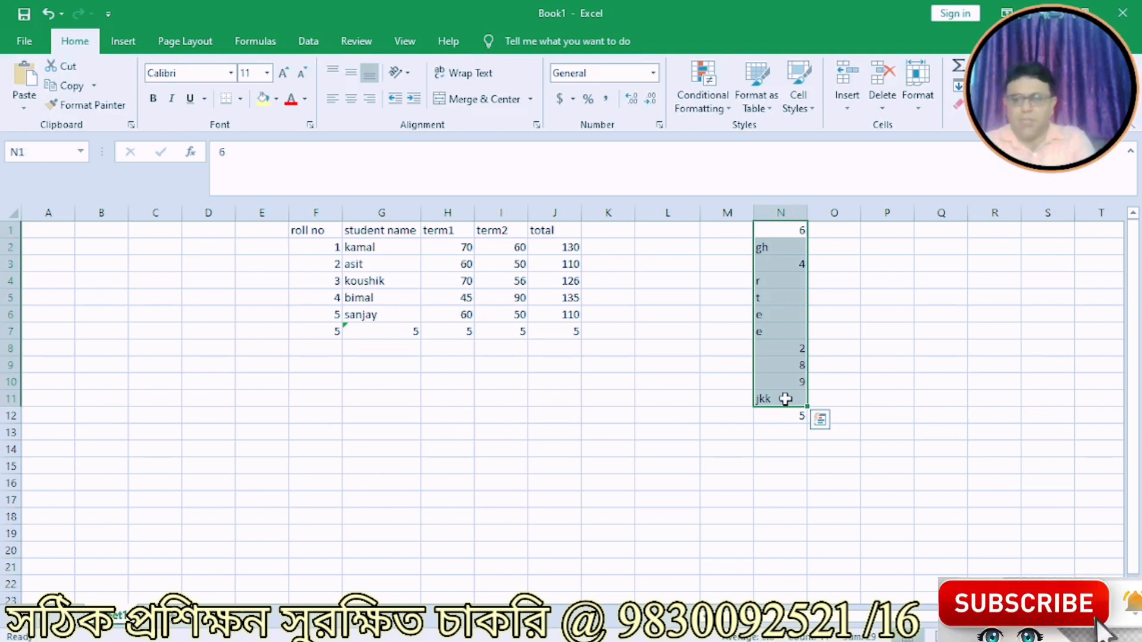
double_click(780, 416)
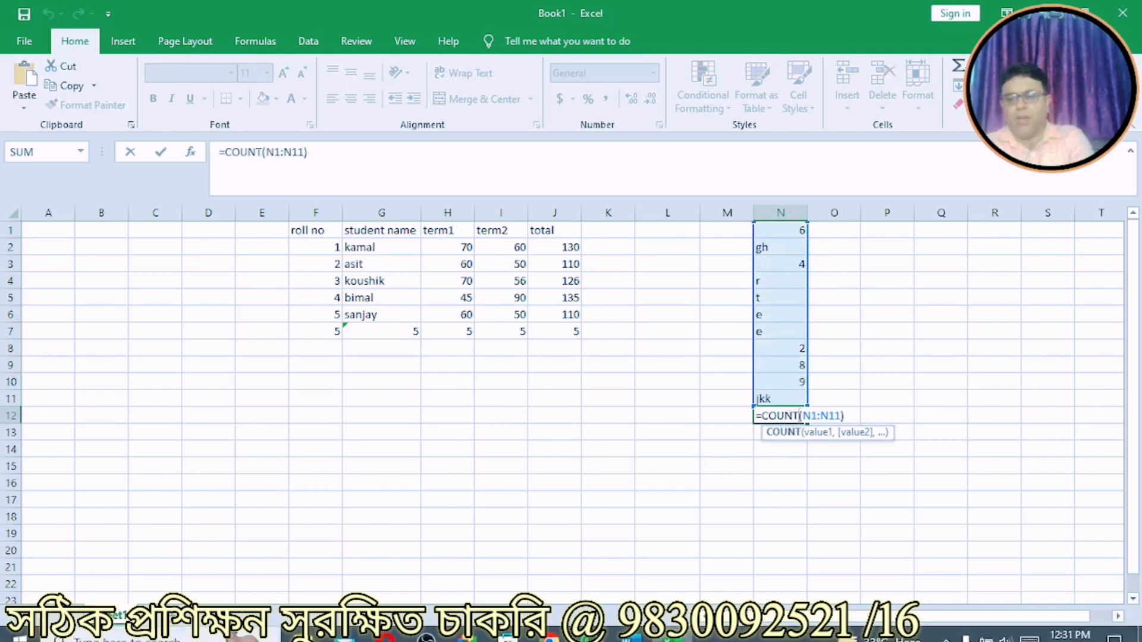
type("a")
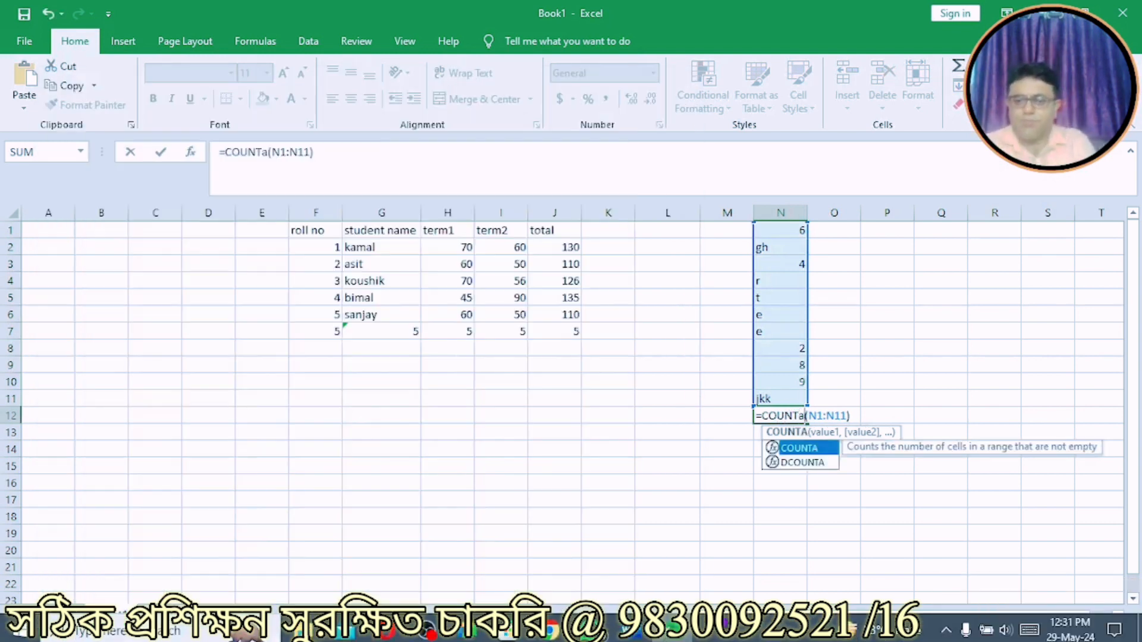
left_click(665, 498)
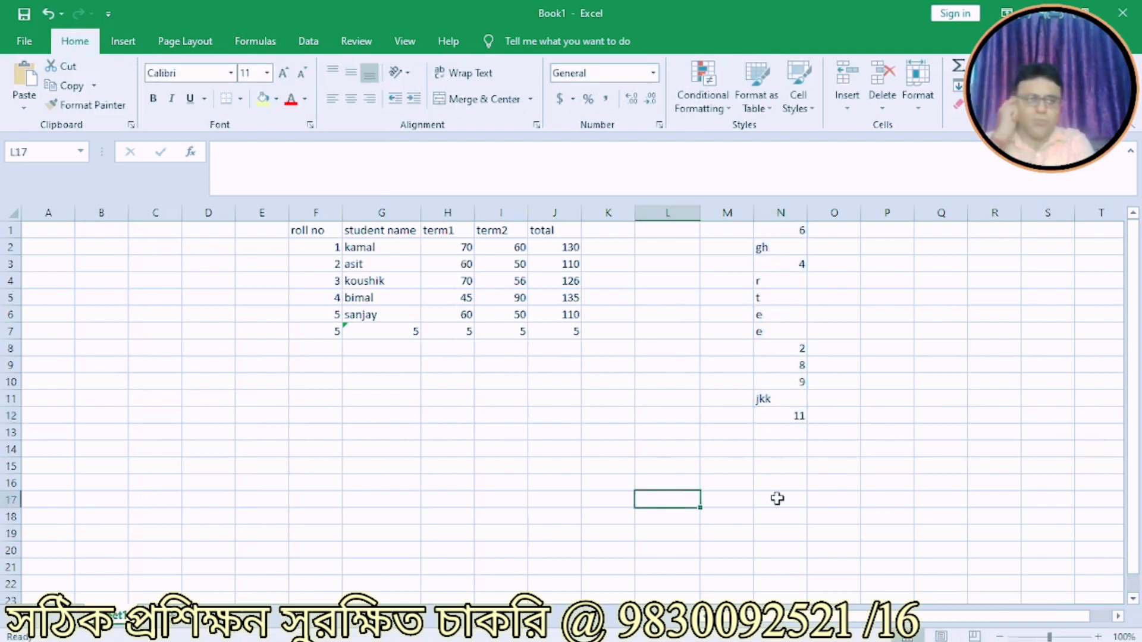
Go through the sample values in column N cell by cell and compare them with the COUNTA formula in N12.
left_click(785, 230)
left_click(773, 251)
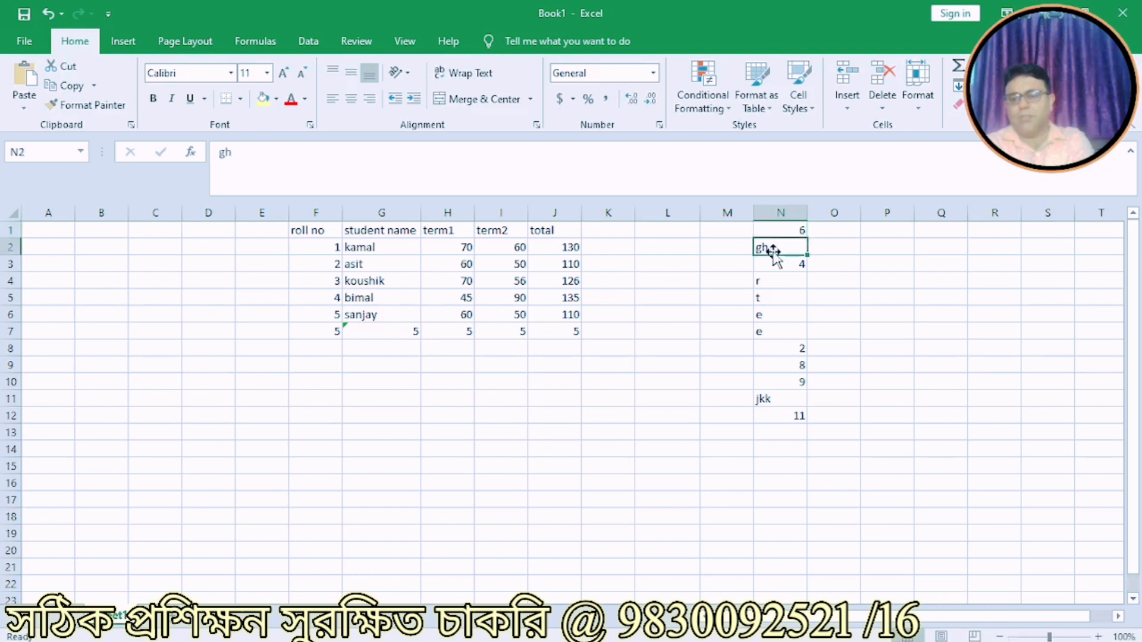
key("Down")
key("Down")
key("Down")
key("Down")
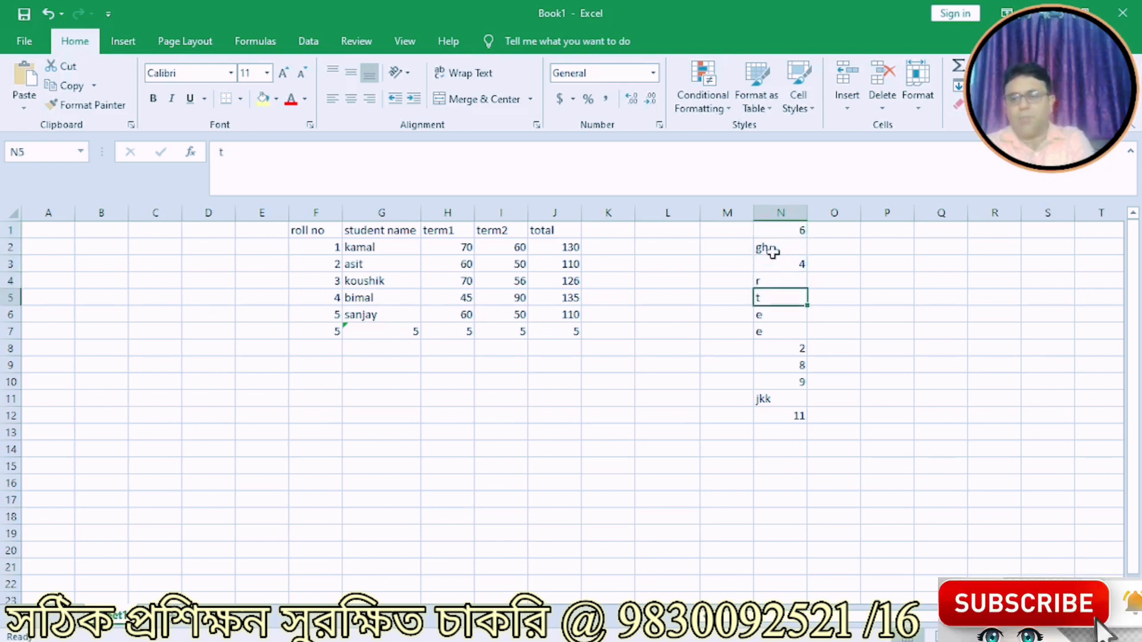
key("Down")
key("Down")
key("Down")
key("Down")
key("Down")
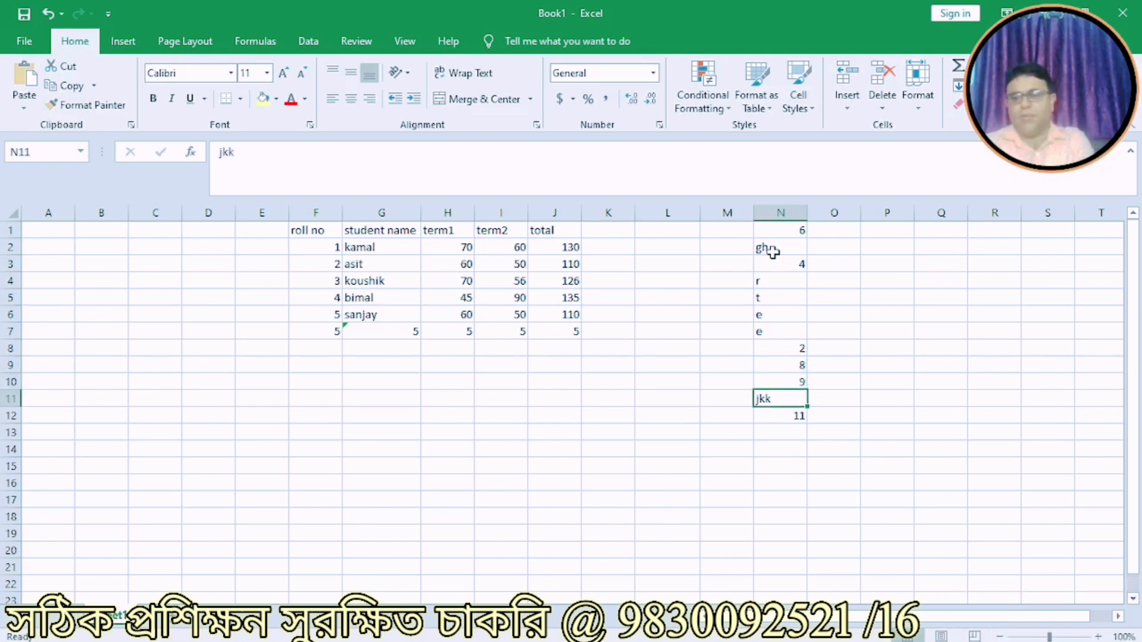
left_click(766, 418)
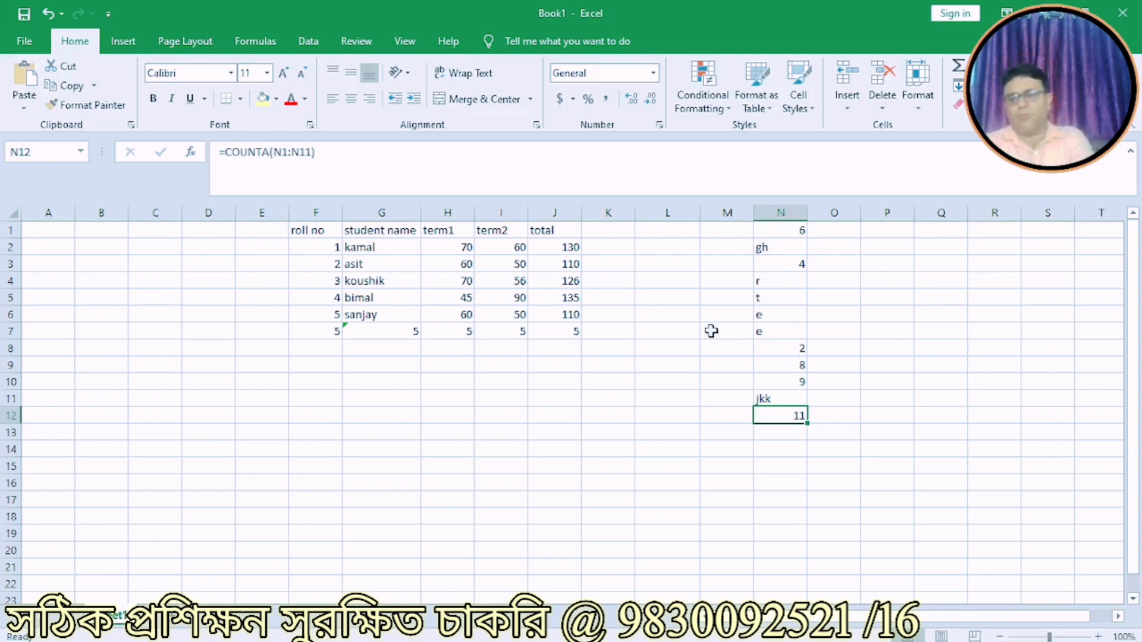
Clear the sample values and the COUNTA formula from N1:N12.
left_click_drag(786, 228, 772, 416)
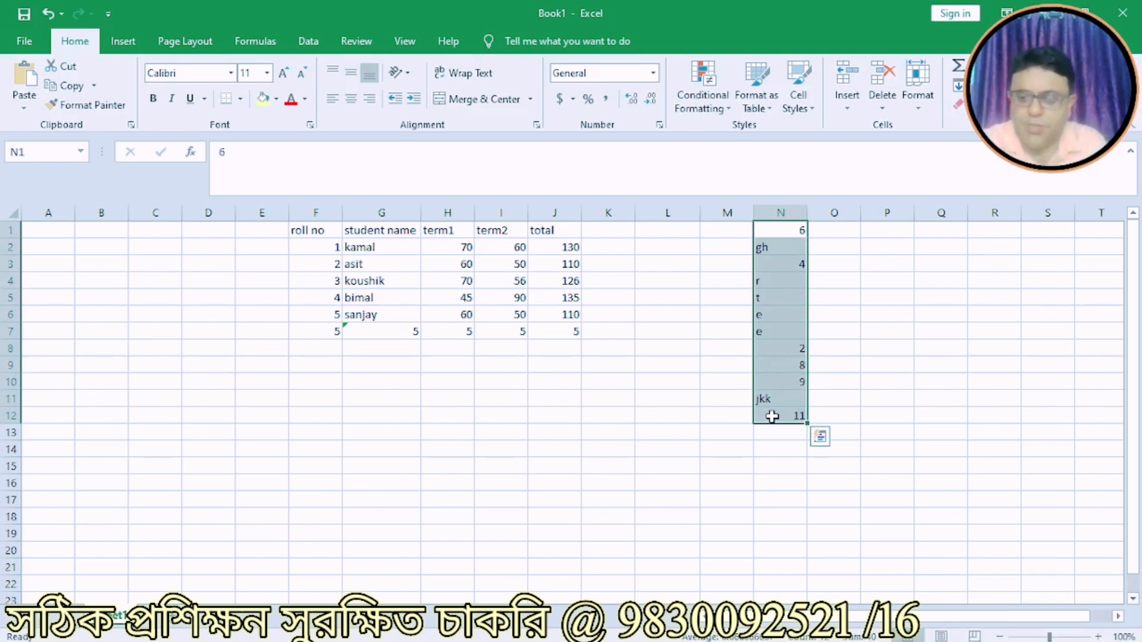
key("Delete")
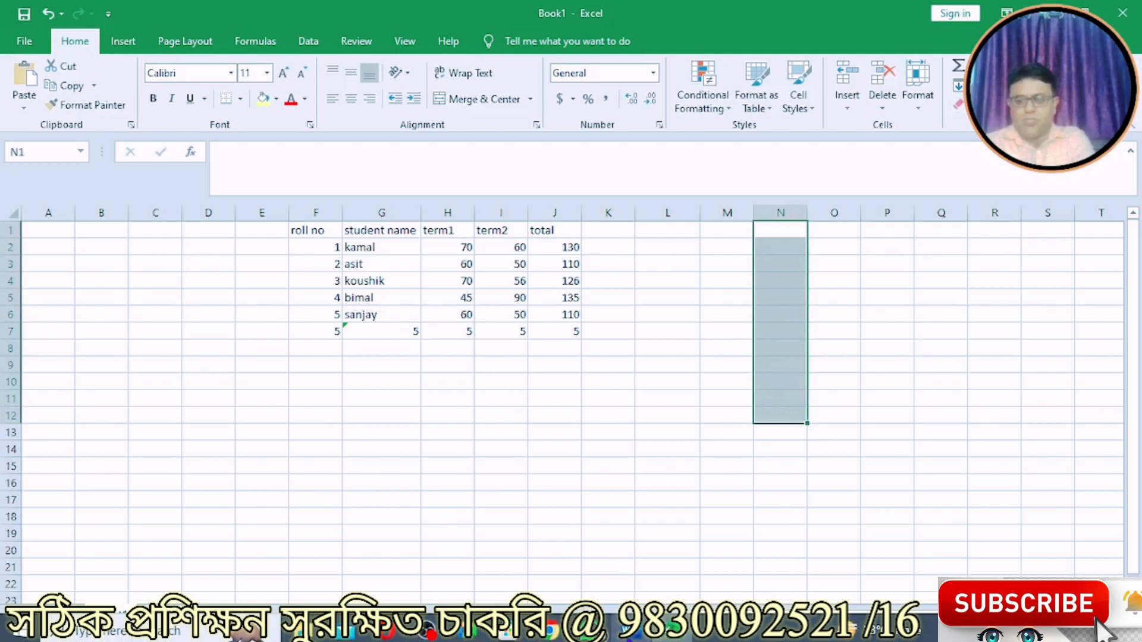
Switch to the ms office syllabus document in Word and review the Class 3 topic on the sumif and countif functions.
left_click(629, 632)
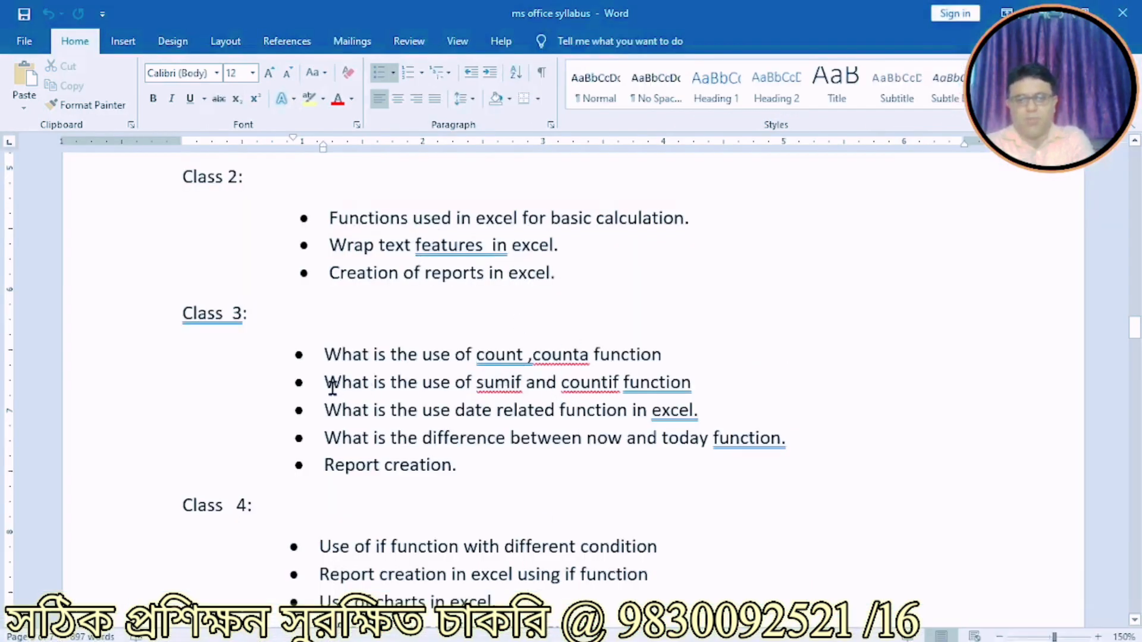
left_click_drag(324, 384, 703, 392)
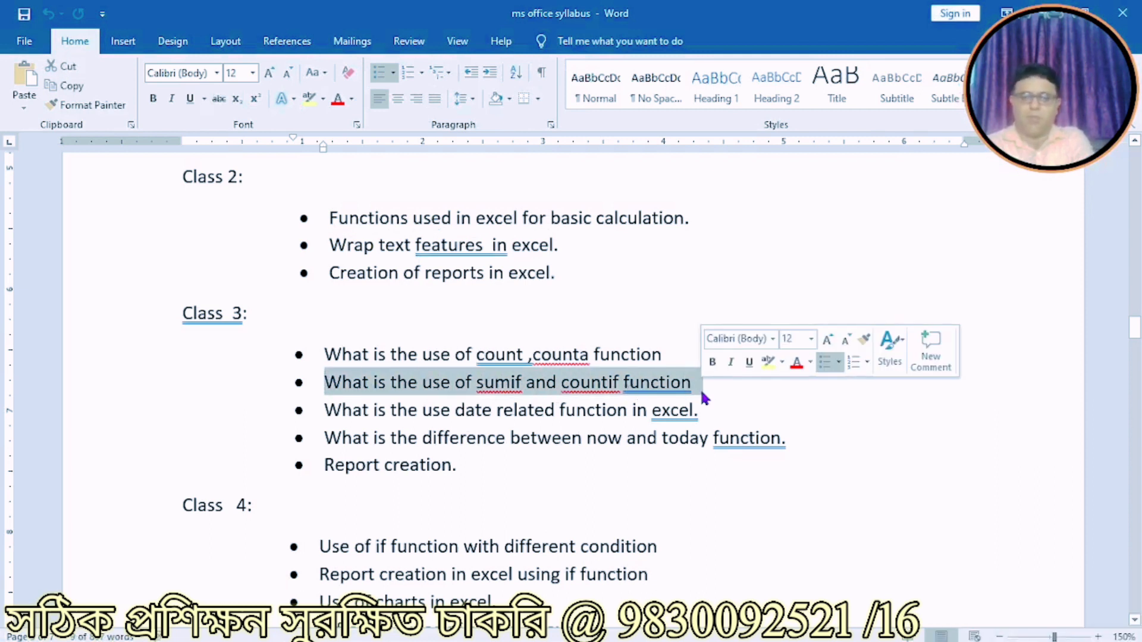
left_click(745, 393)
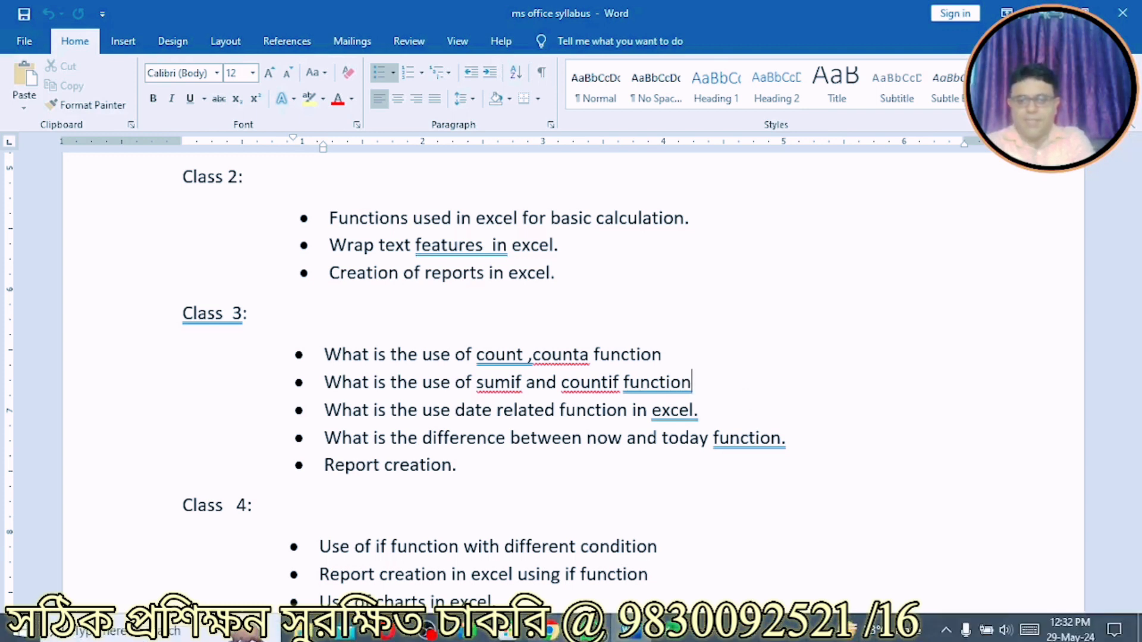
Return to the Excel workbook and clear the count formulas from F7:J7.
left_click(672, 634)
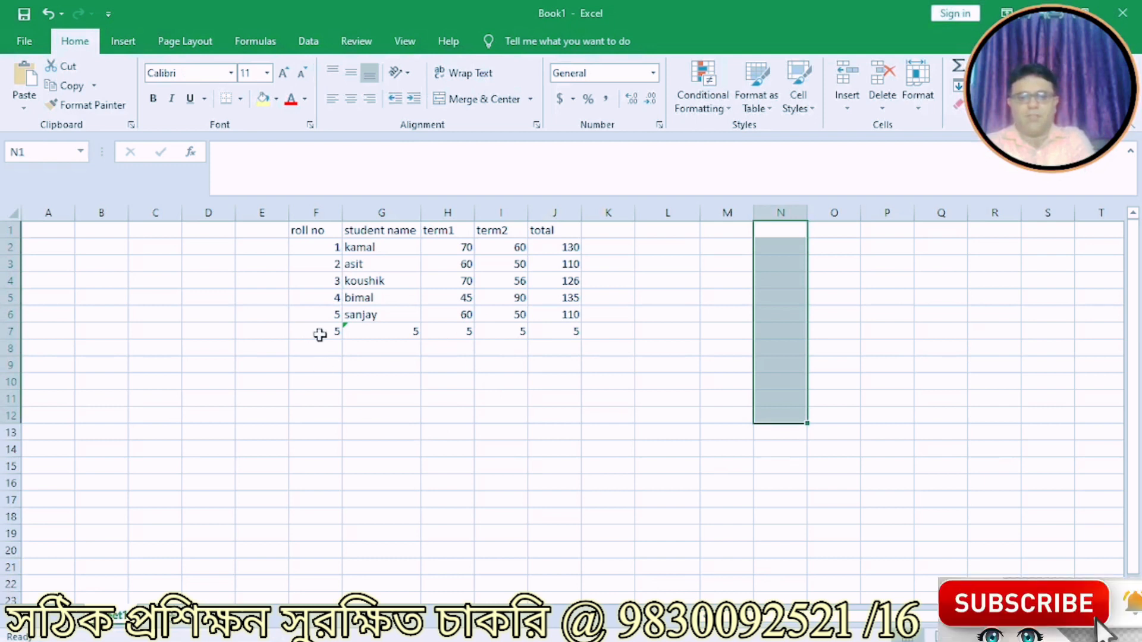
left_click_drag(320, 335, 566, 336)
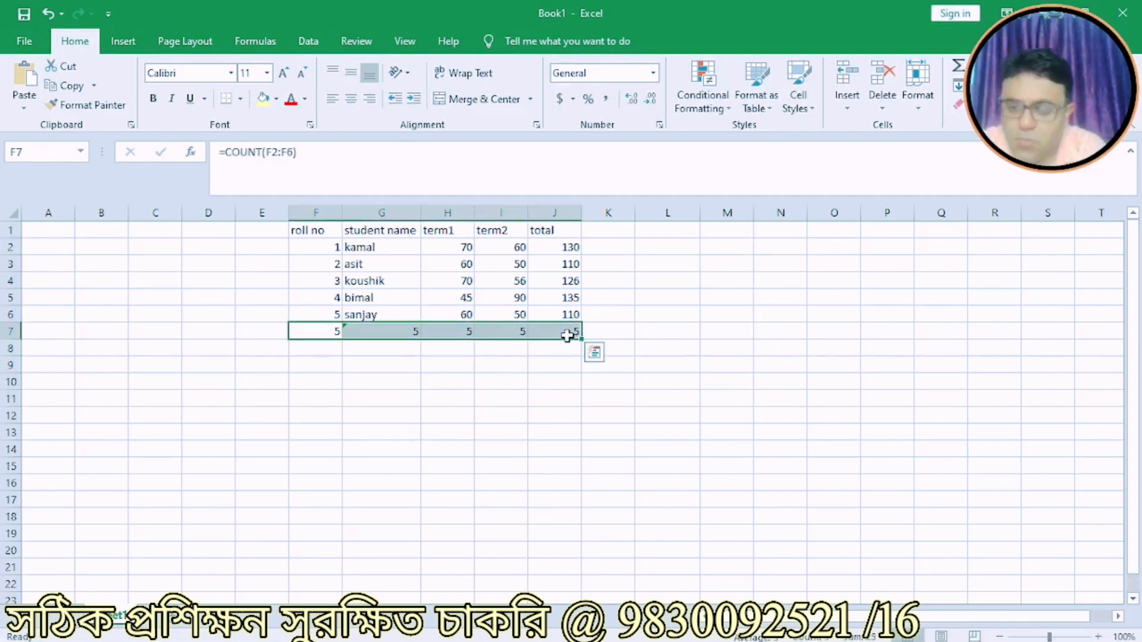
key("Delete")
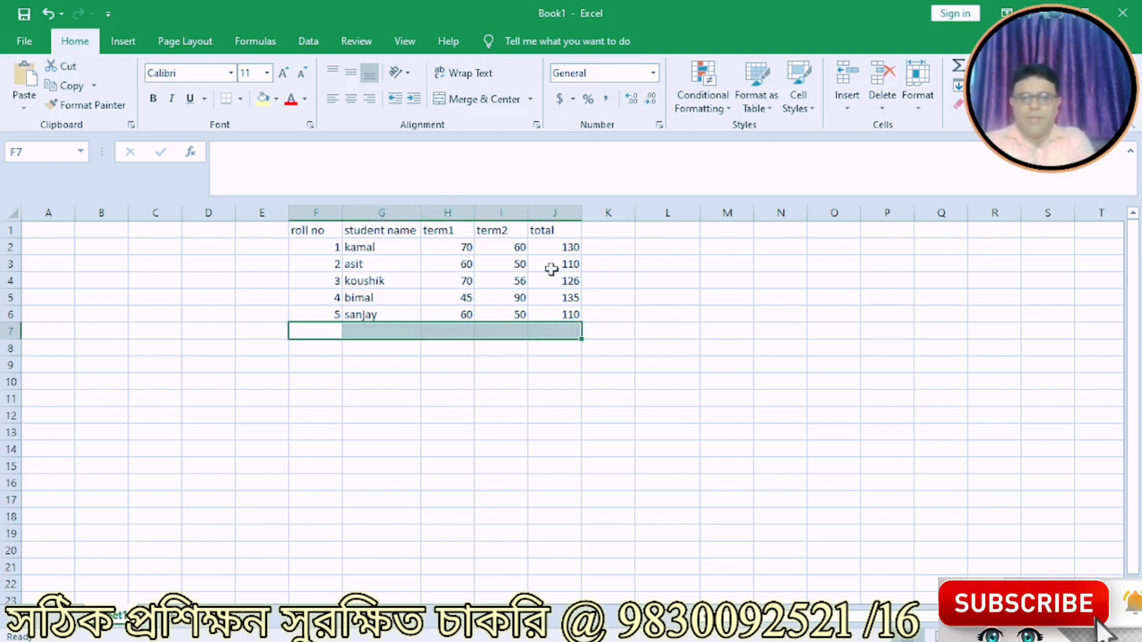
Total the students' total marks in J7 with the formula =SUM(J2:J6).
left_click(553, 336)
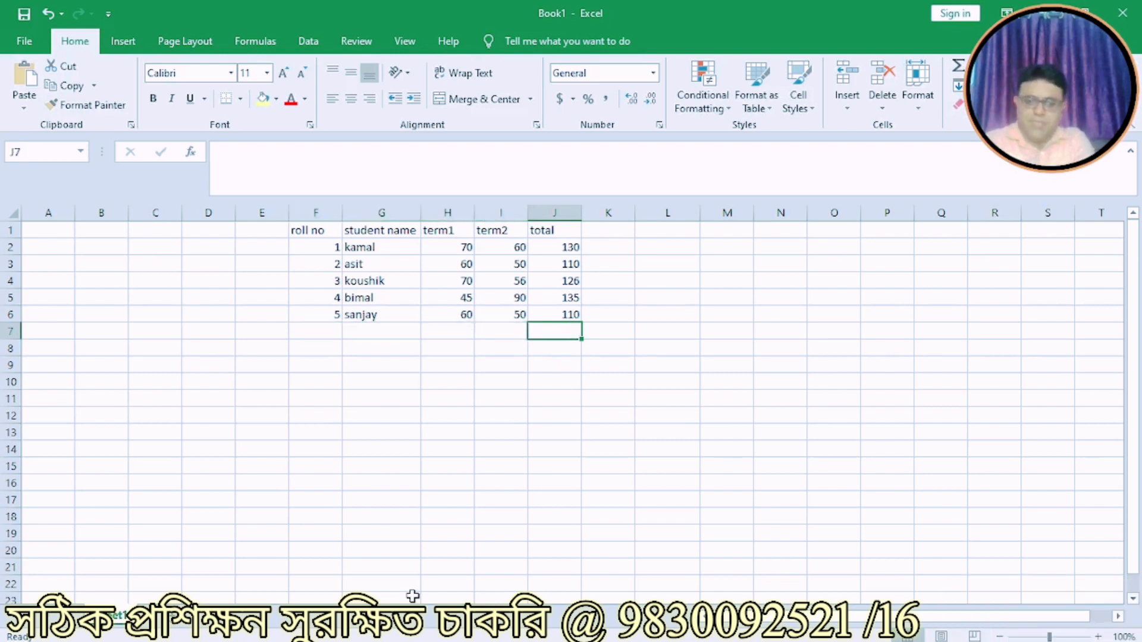
type("=d")
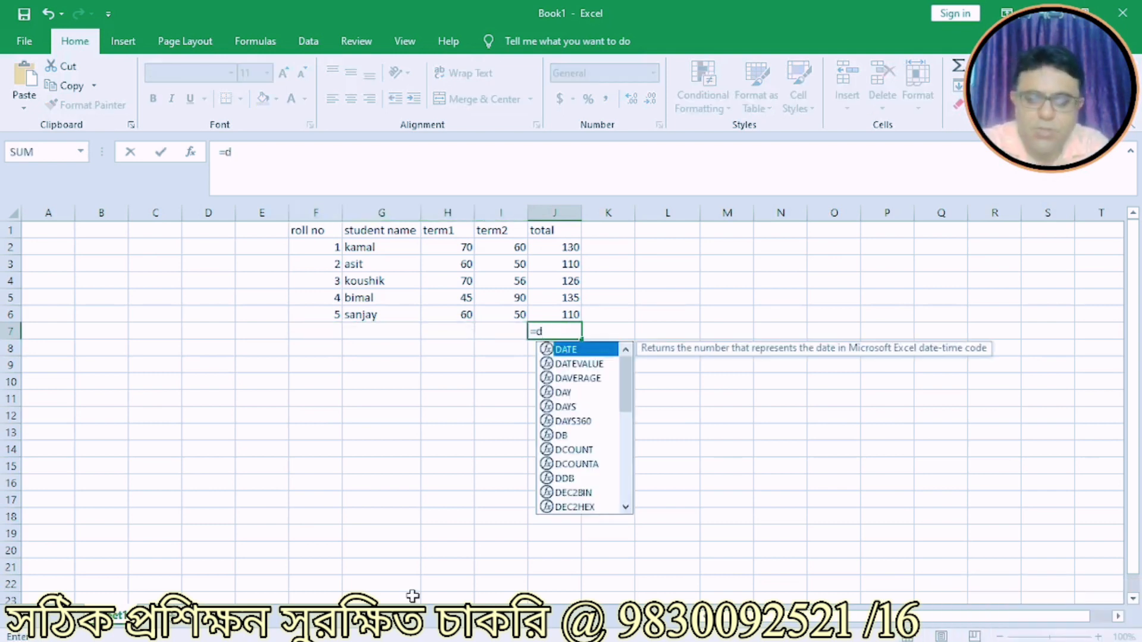
key("Escape")
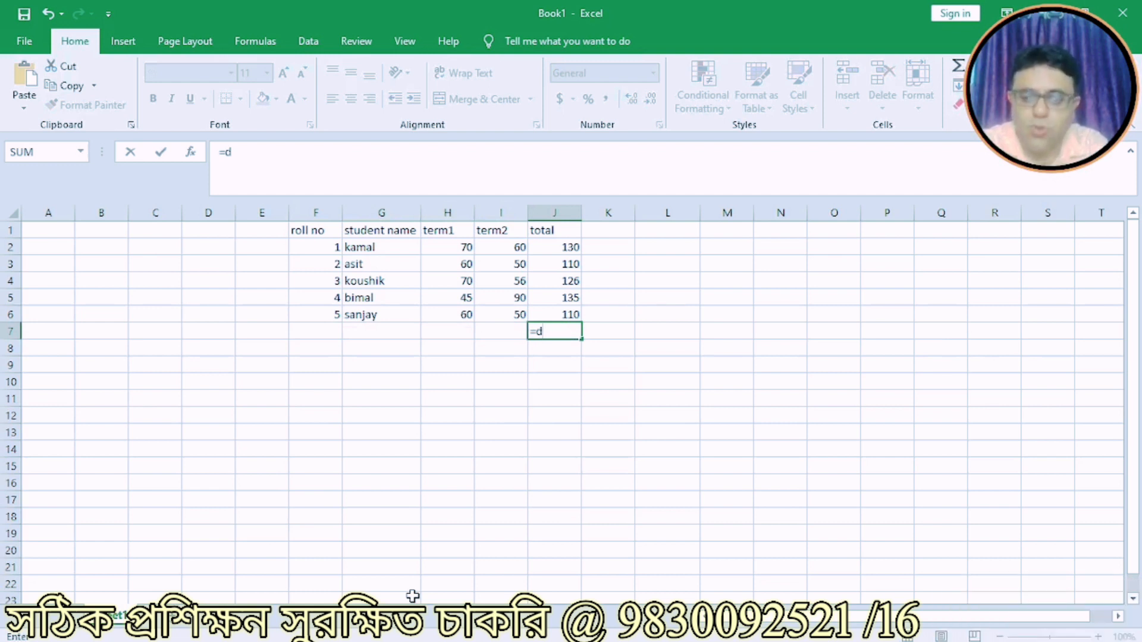
type("sum")
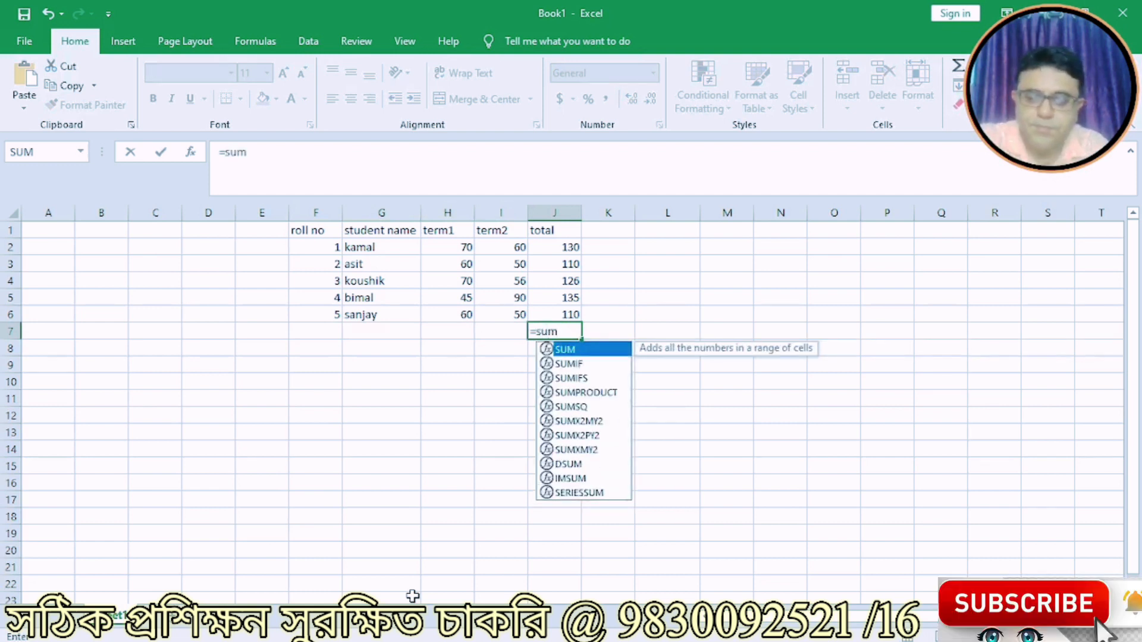
type("(")
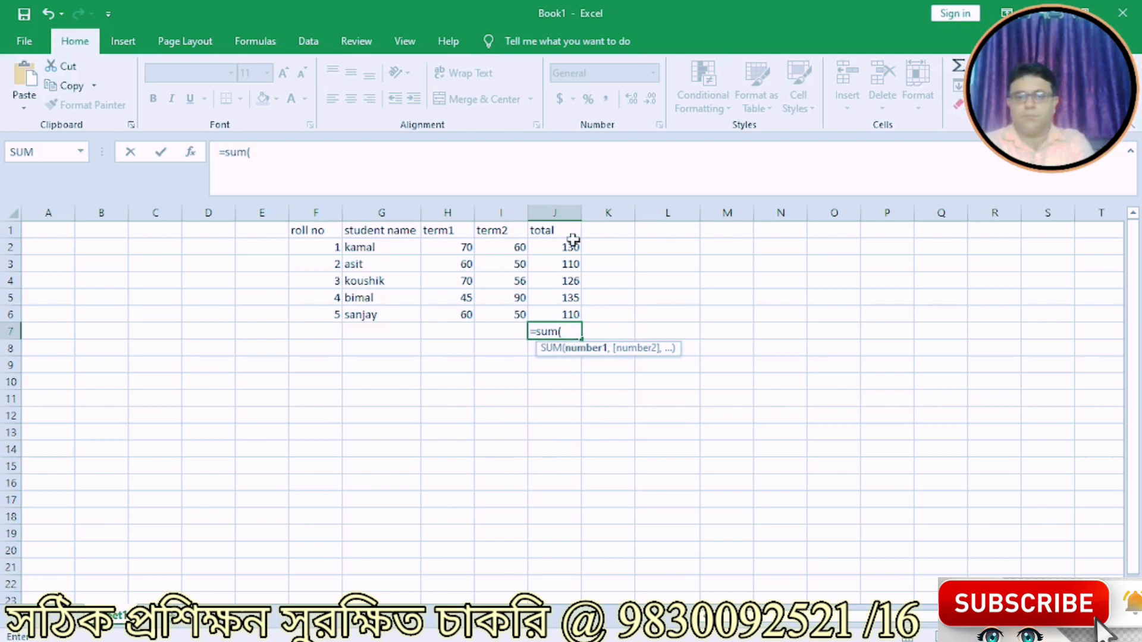
left_click_drag(546, 245, 545, 316)
type(")")
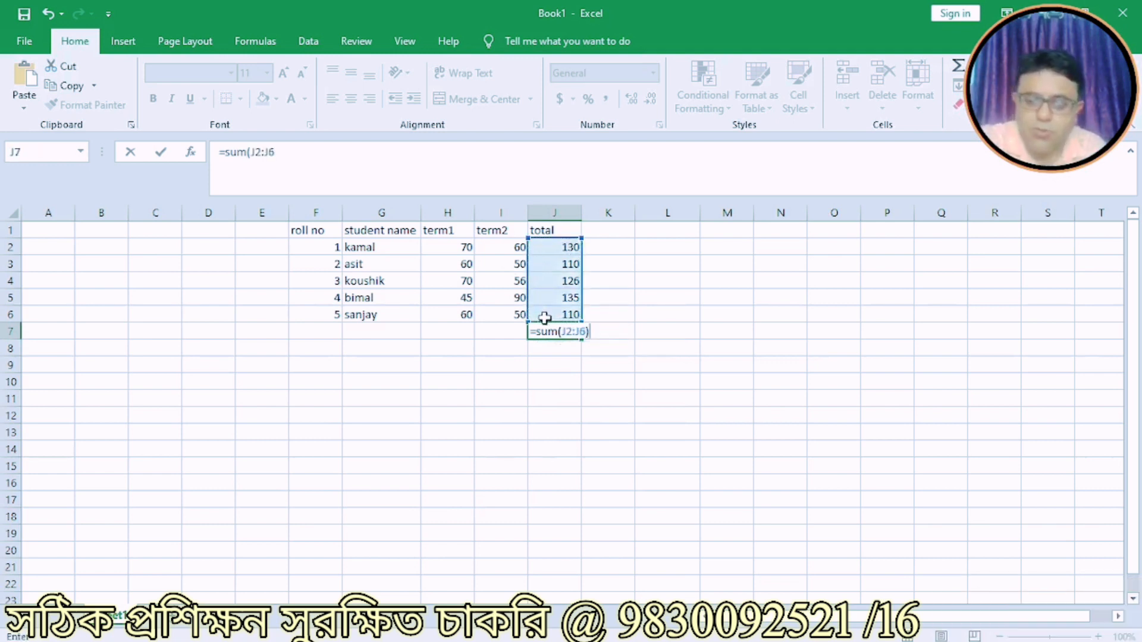
key("Return")
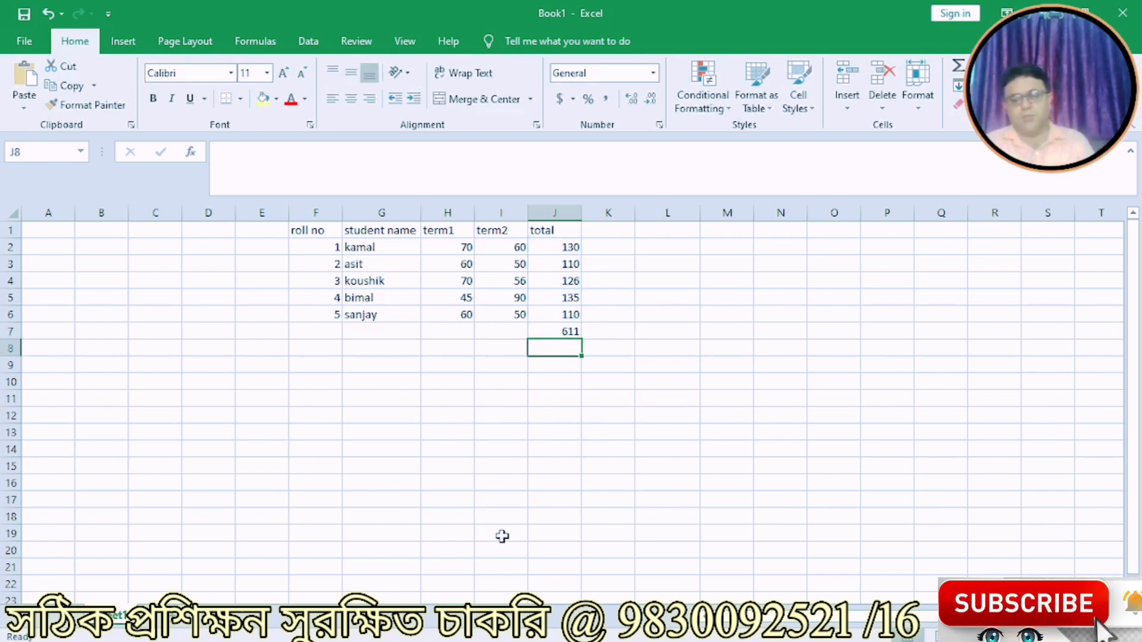
key("Up")
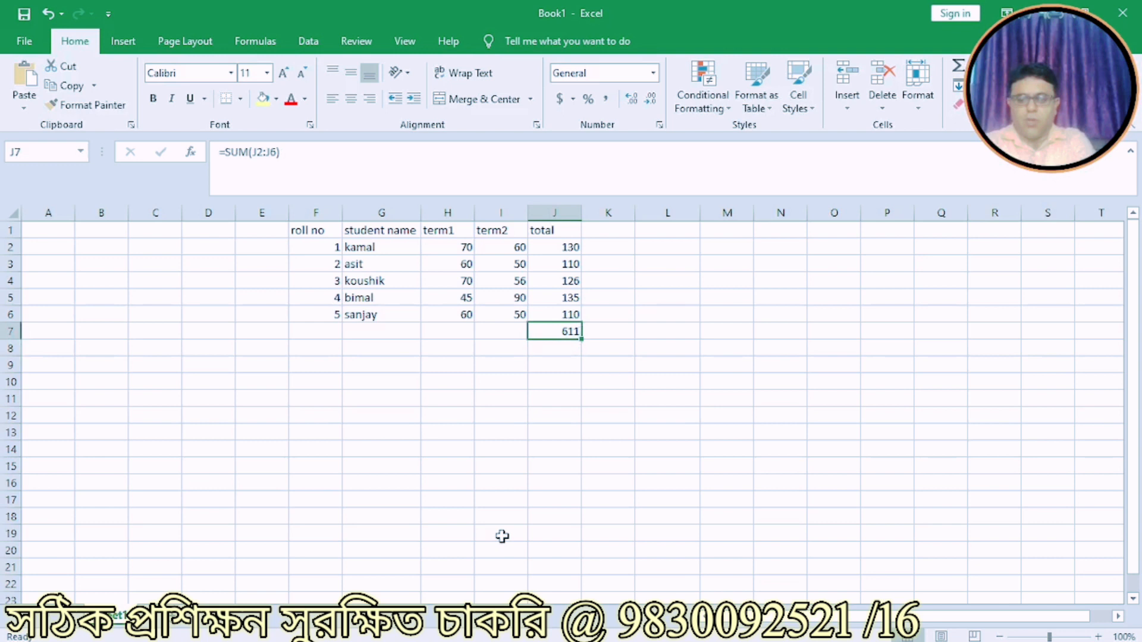
Try to total the term1 marks in H7 with a SUM formula, entering =SUM(H6).
key("Left")
key("Left")
key("Left")
key("Right")
key("Right")
key("Right")
key("Left")
key("Left")
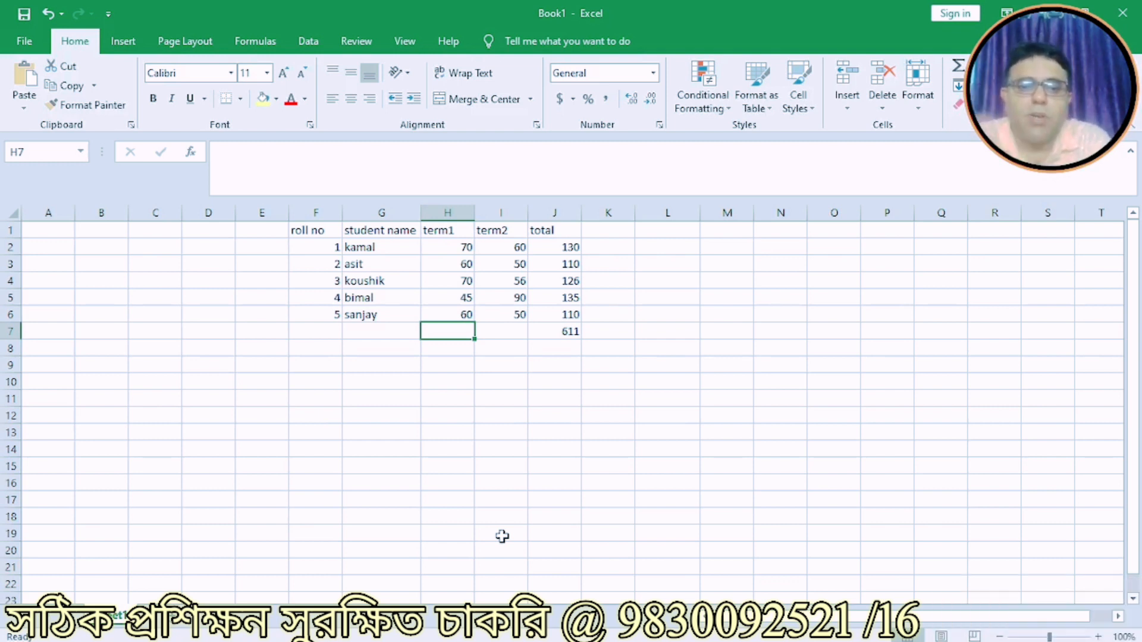
type("=sum")
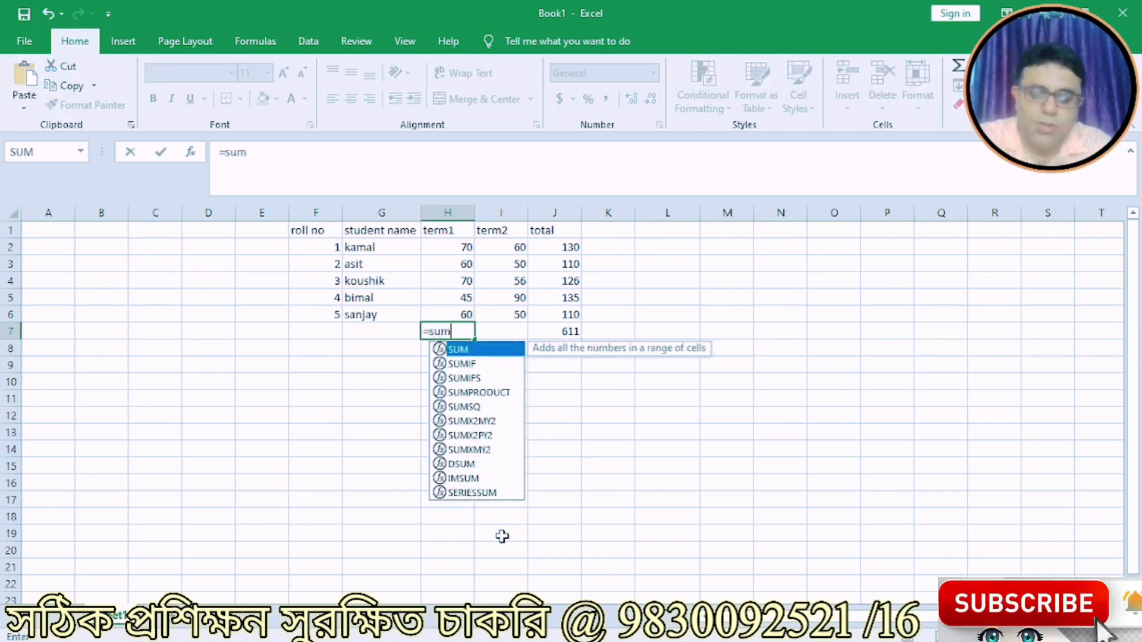
type("(")
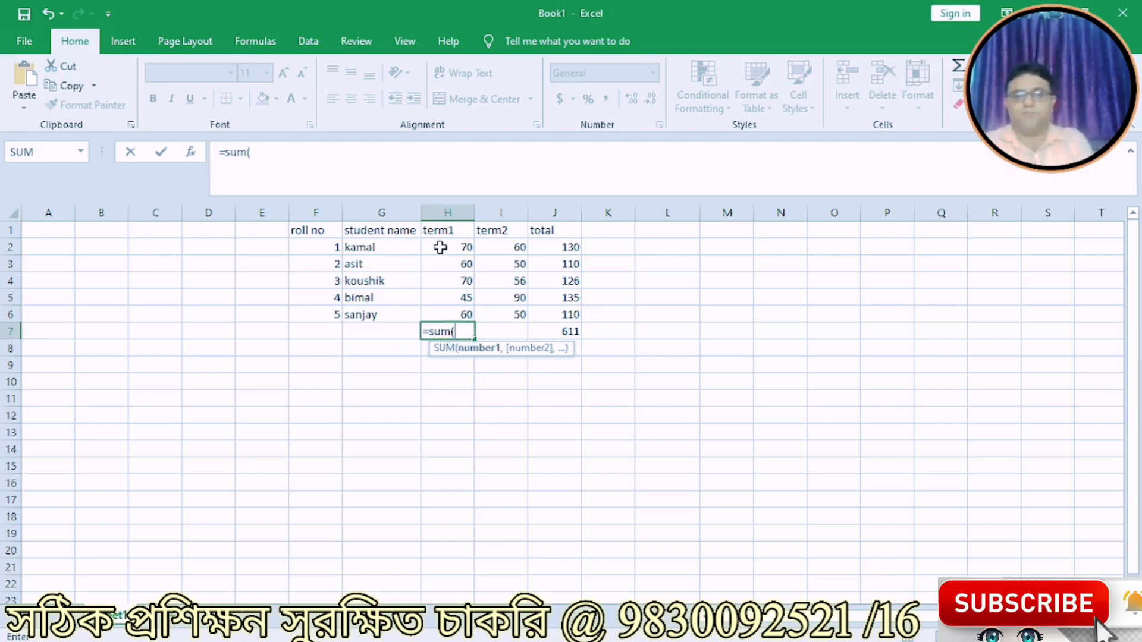
left_click_drag(441, 246, 441, 315)
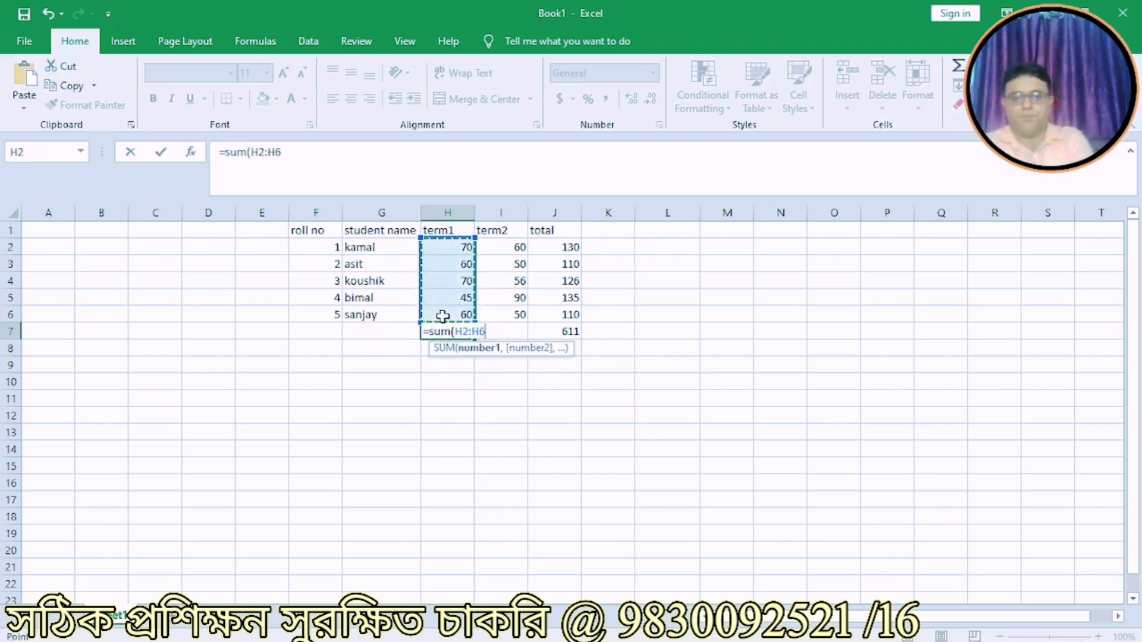
left_click(442, 317)
type(")")
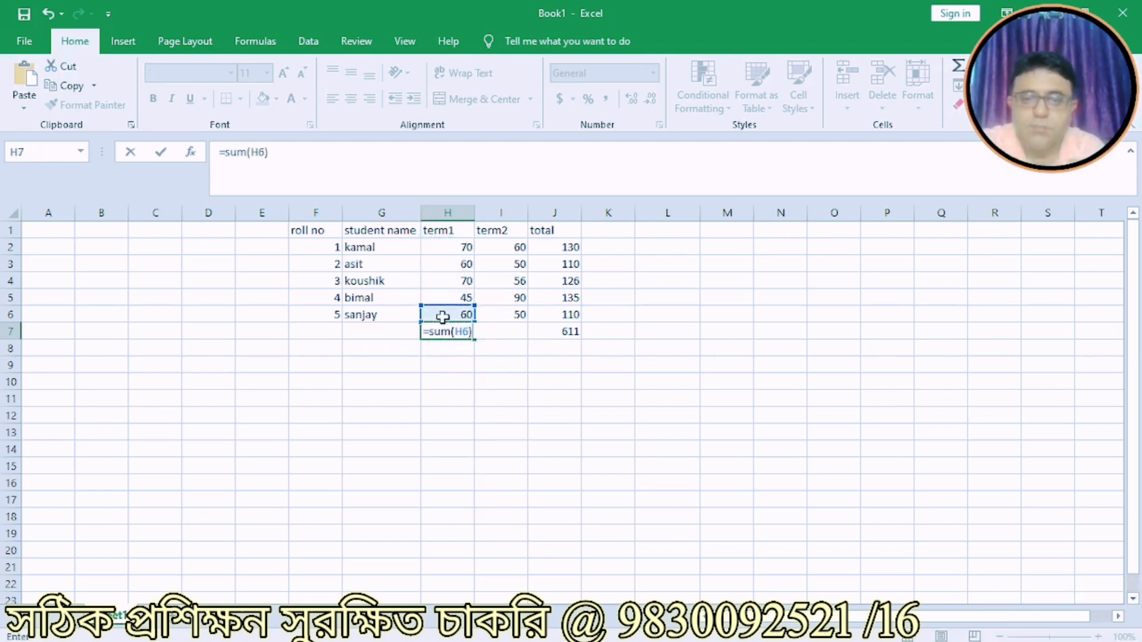
key("Return")
Try moving the SUM formula from J7 to I7 twice, undoing the move each time.
left_click(544, 331)
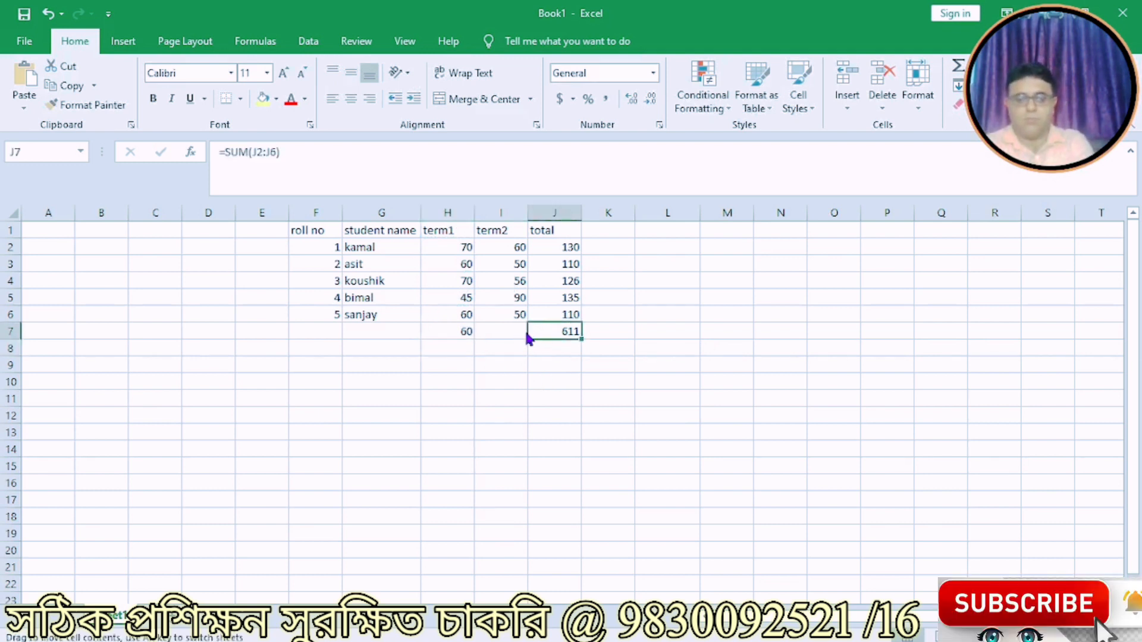
left_click_drag(526, 337, 500, 332)
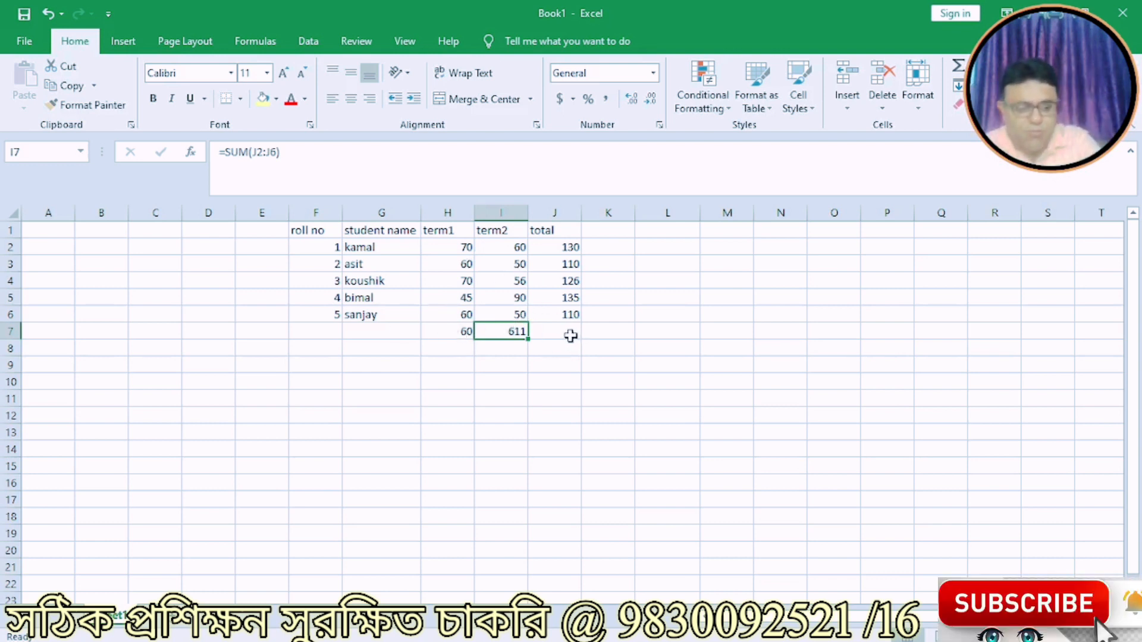
key("ctrl+z")
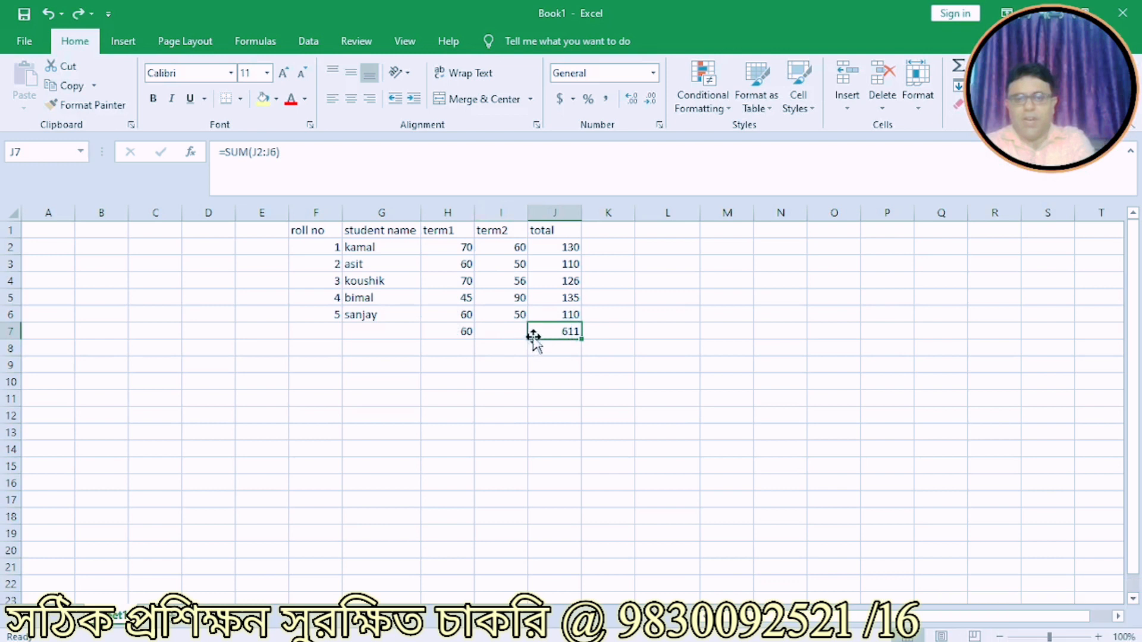
left_click_drag(533, 335, 512, 335)
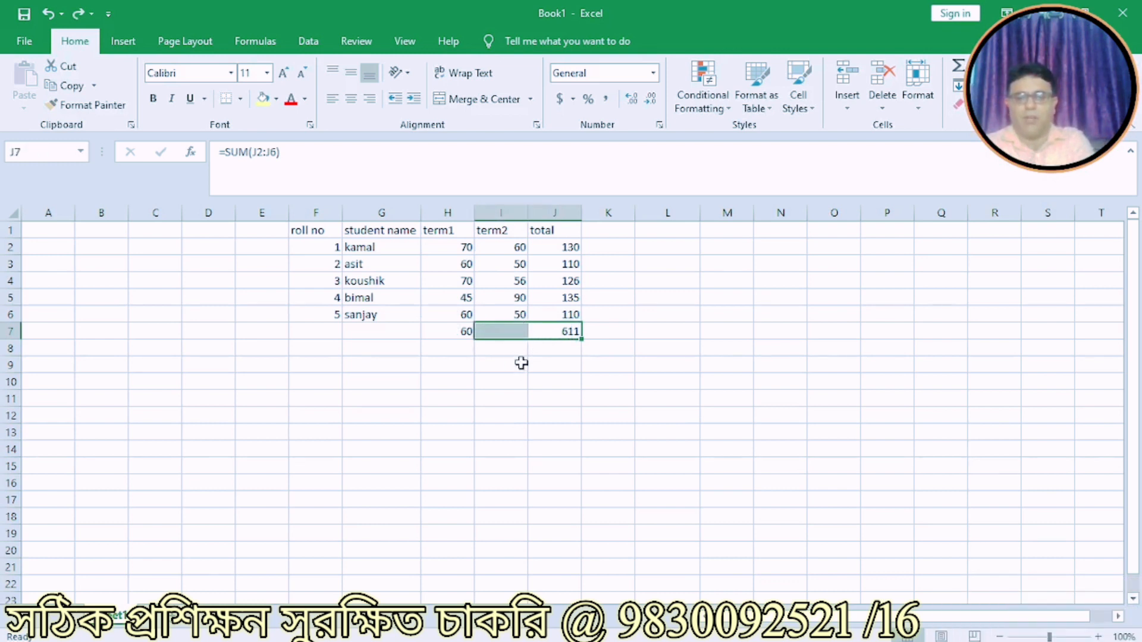
left_click(533, 348)
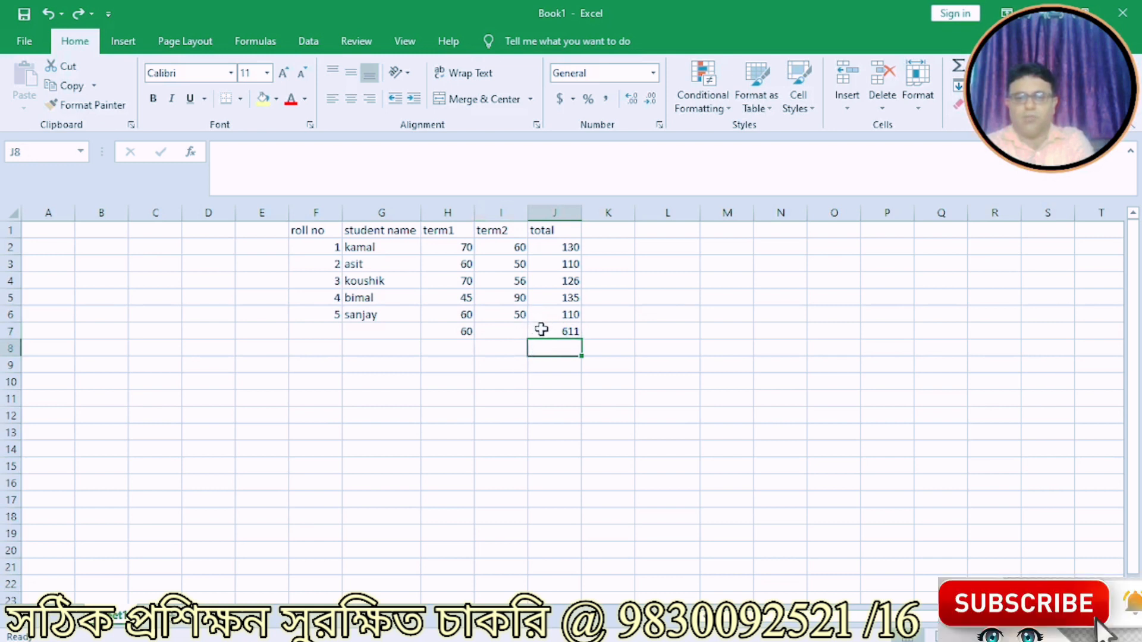
left_click(537, 331)
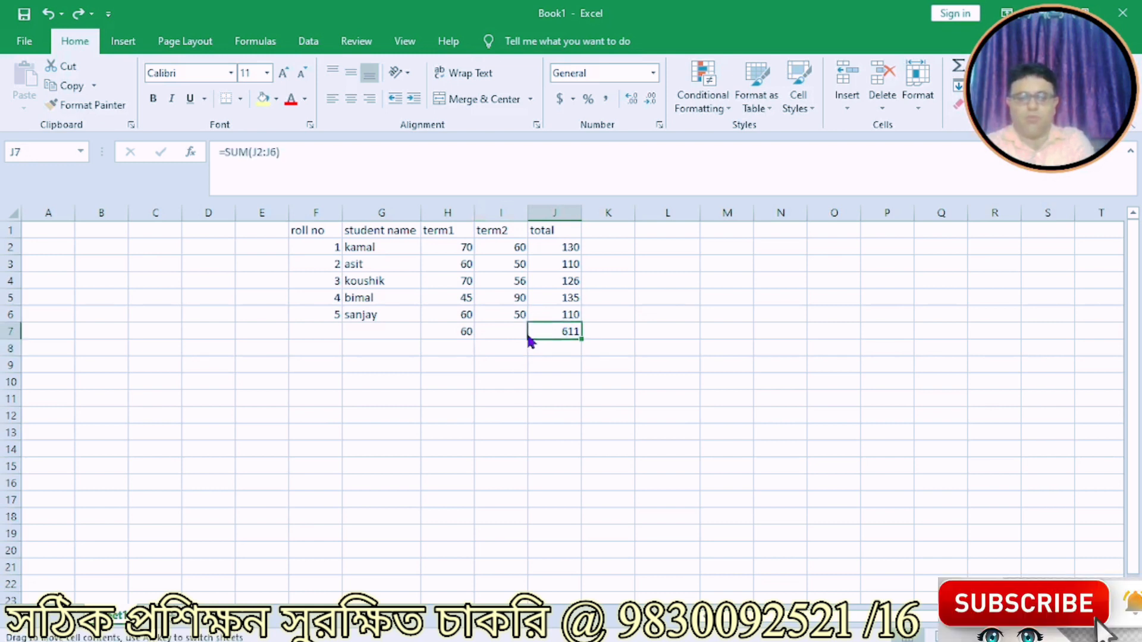
left_click_drag(510, 340, 506, 335)
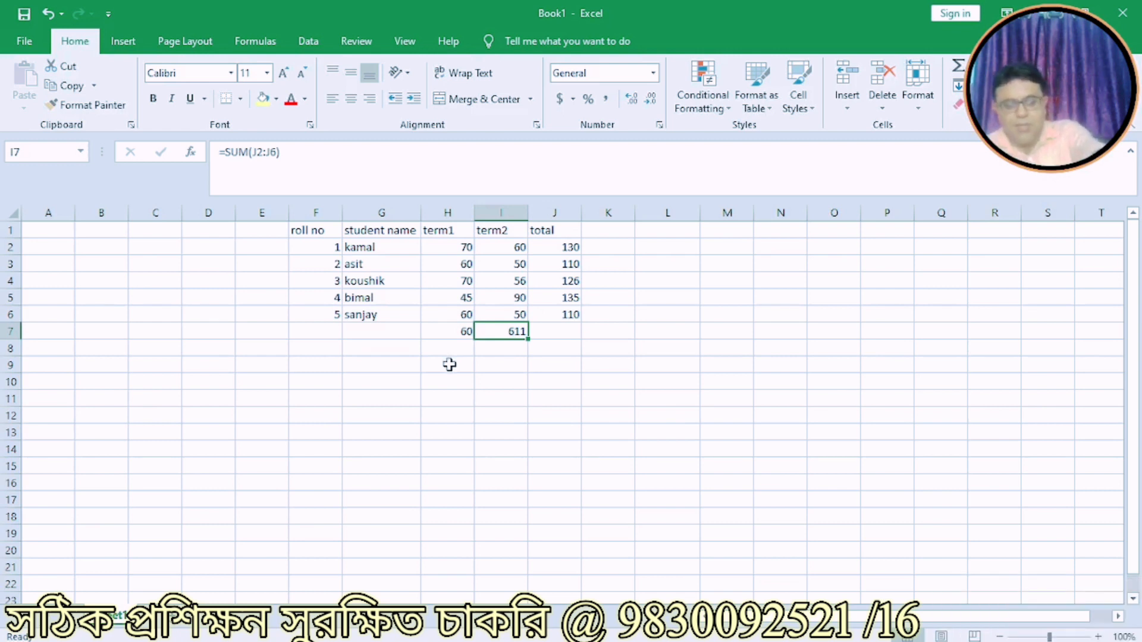
key("ctrl+z")
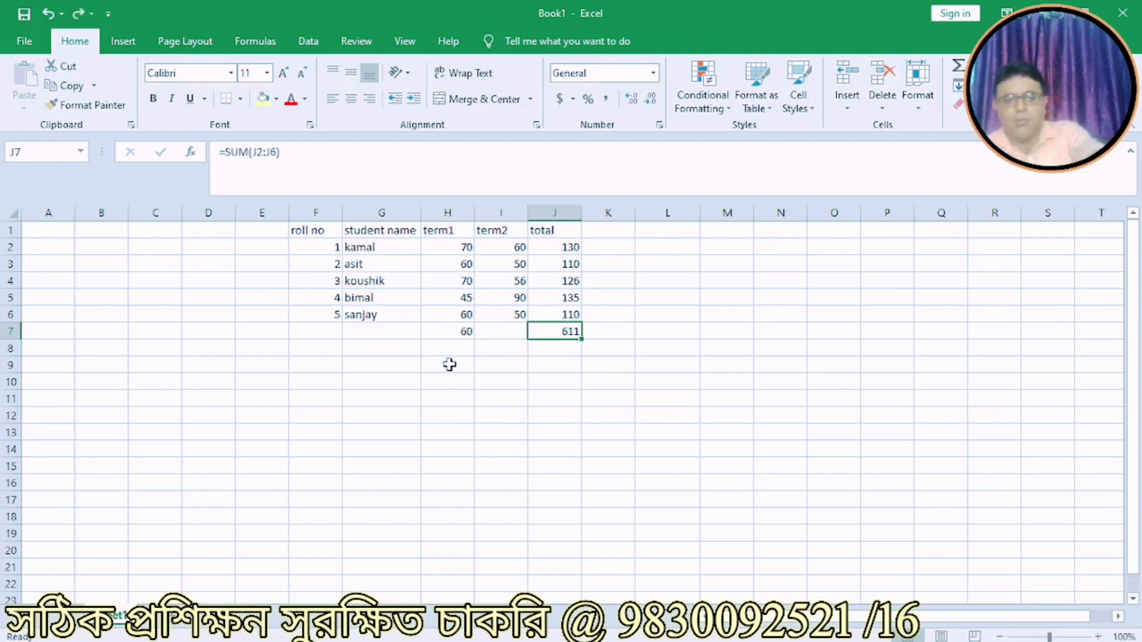
Replace the formula in H7 with =SUM(H2:H6) to total the term1 marks.
left_click(458, 332)
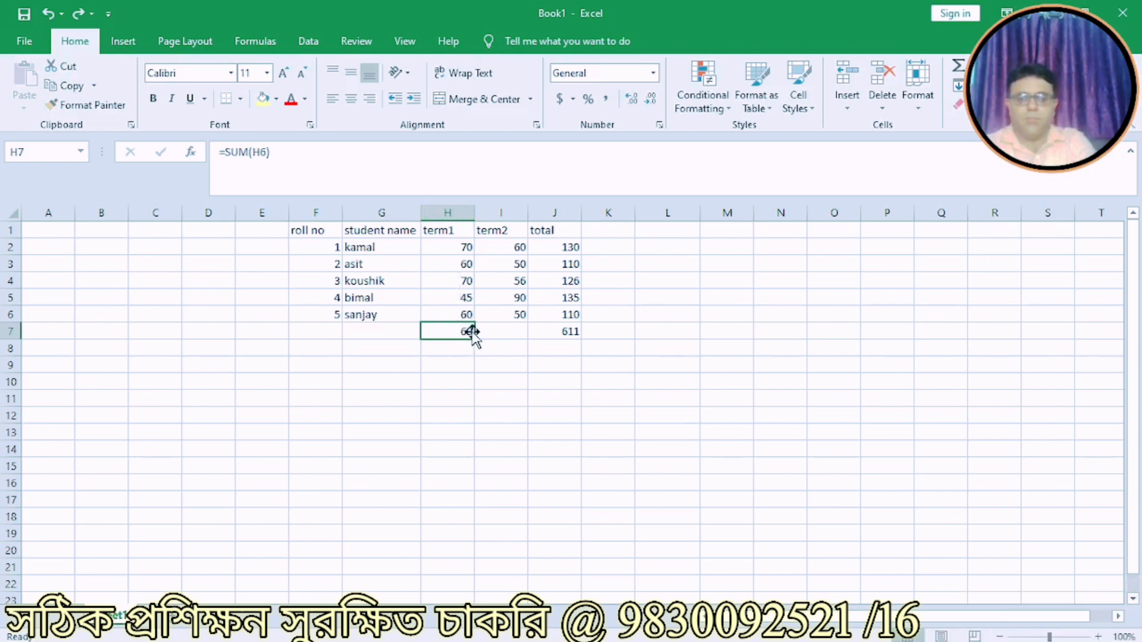
key("Delete")
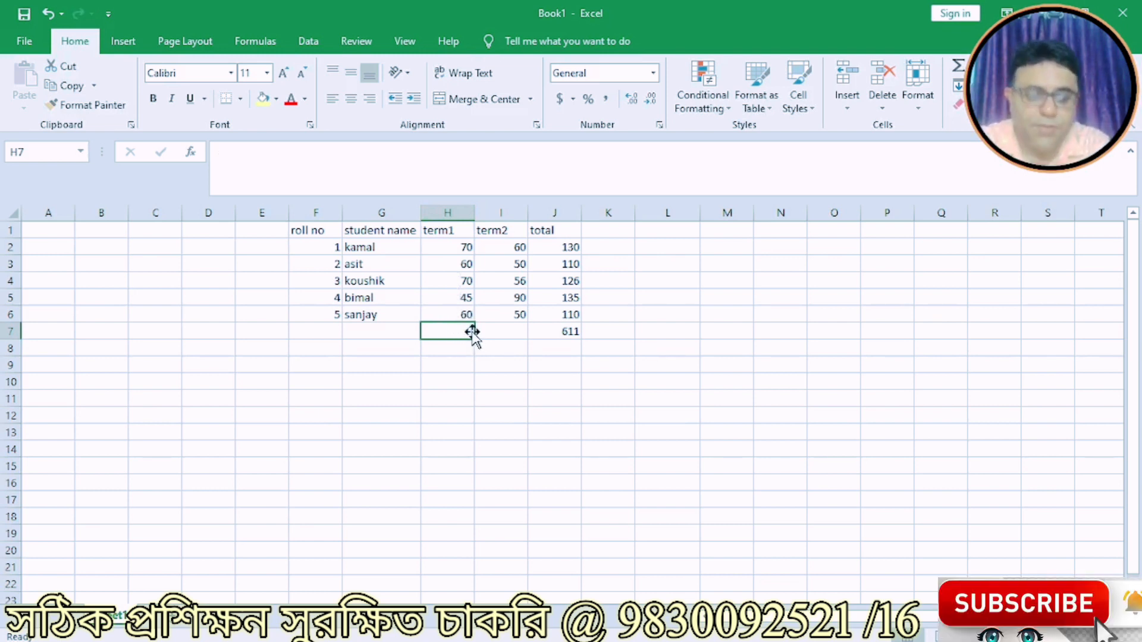
type("=sum")
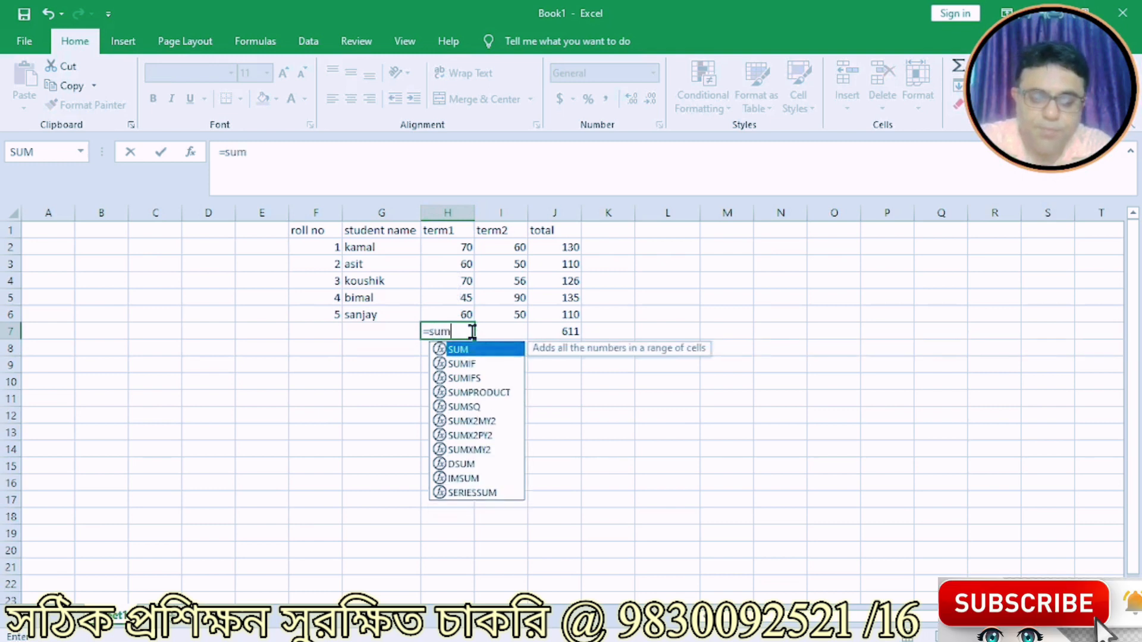
type("(")
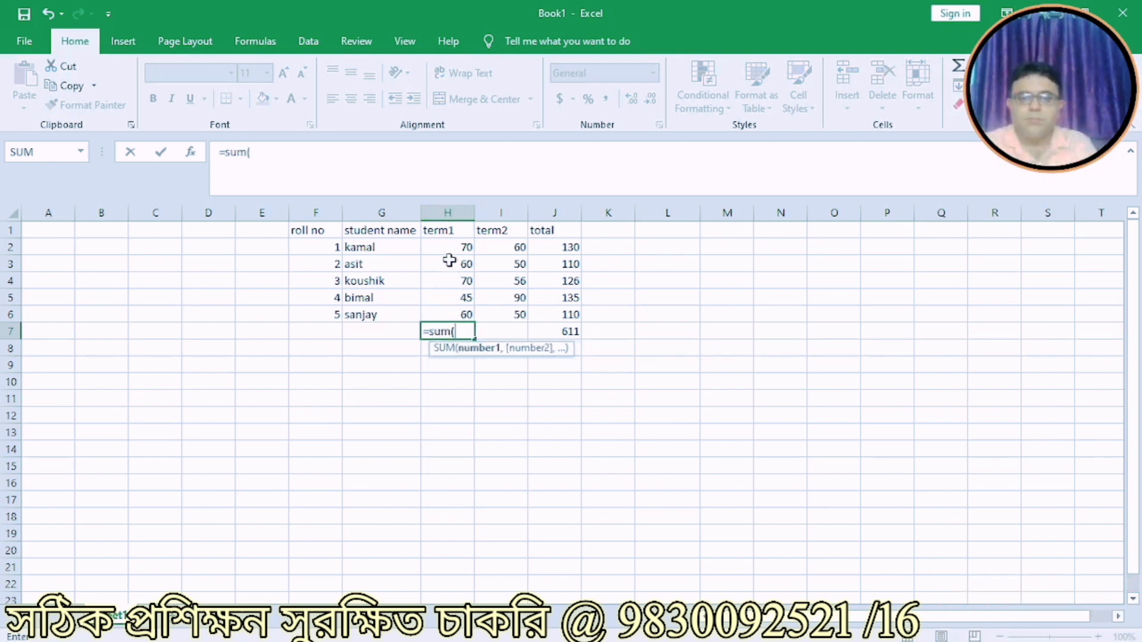
left_click_drag(449, 244, 446, 308)
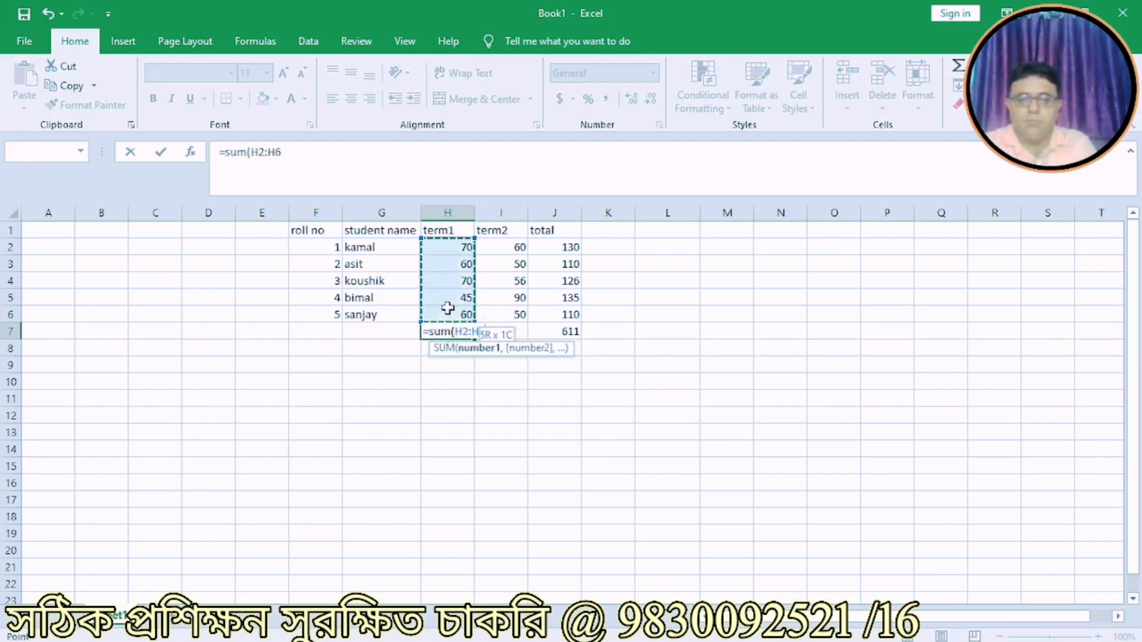
key("Return")
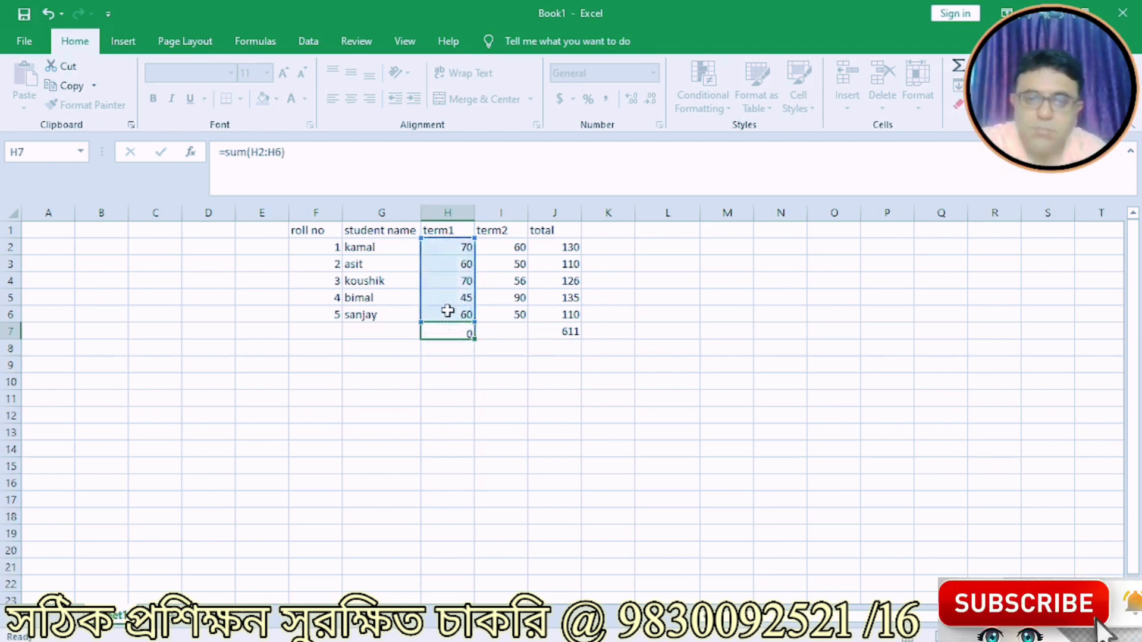
left_click(442, 331)
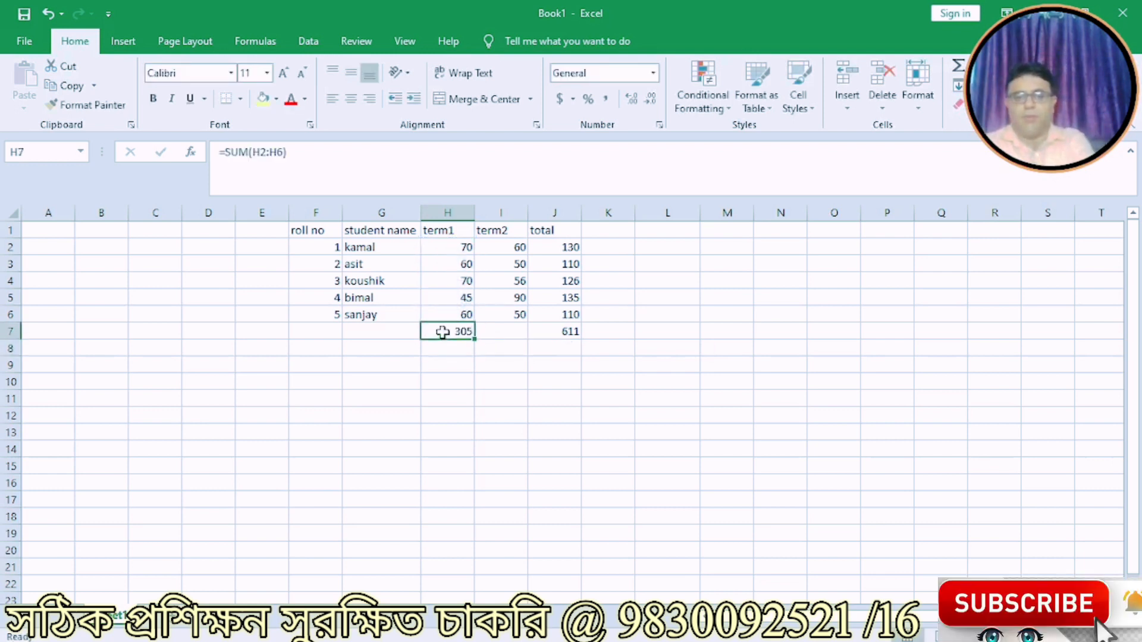
Total the term2 marks in I7 with the formula =SUM(I2:I6).
left_click(501, 333)
type("=s")
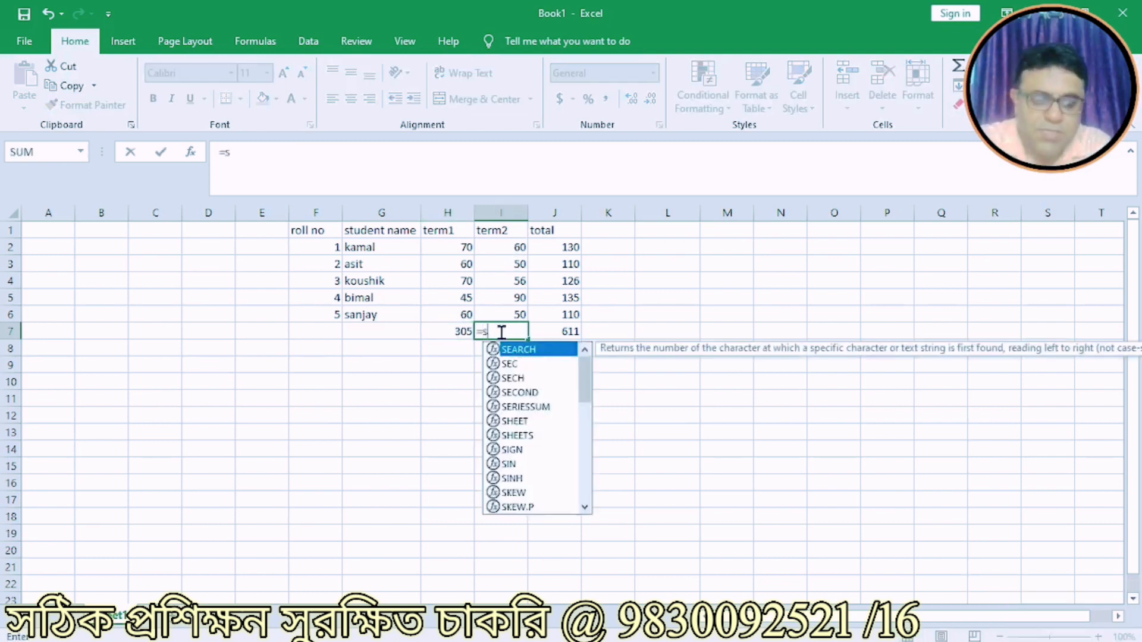
type("um(")
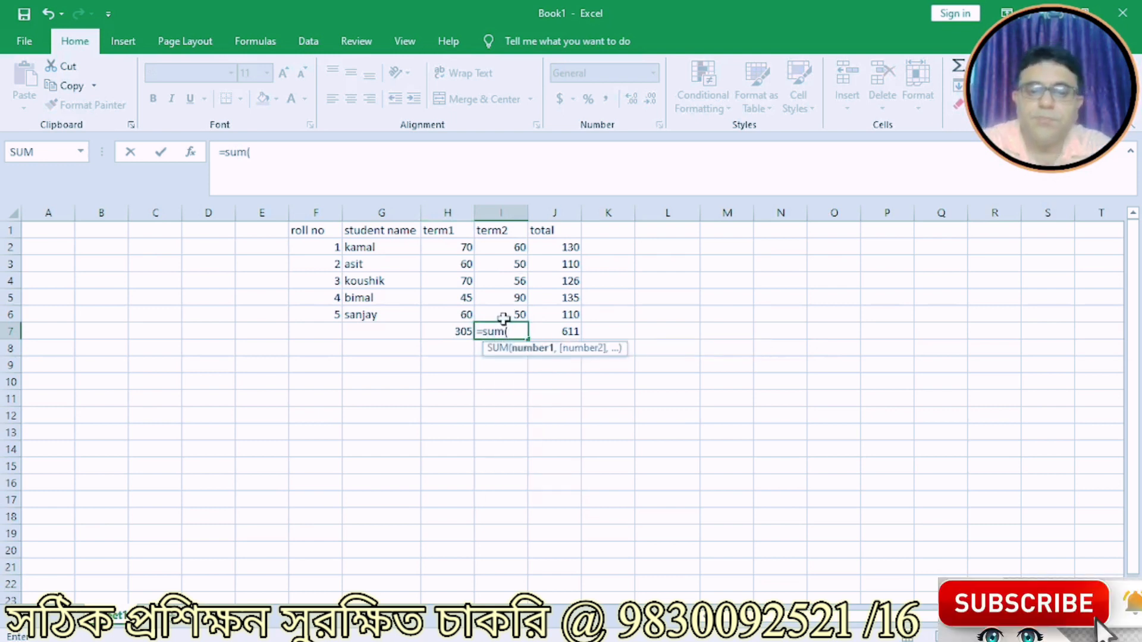
left_click_drag(510, 247, 508, 313)
key("Return")
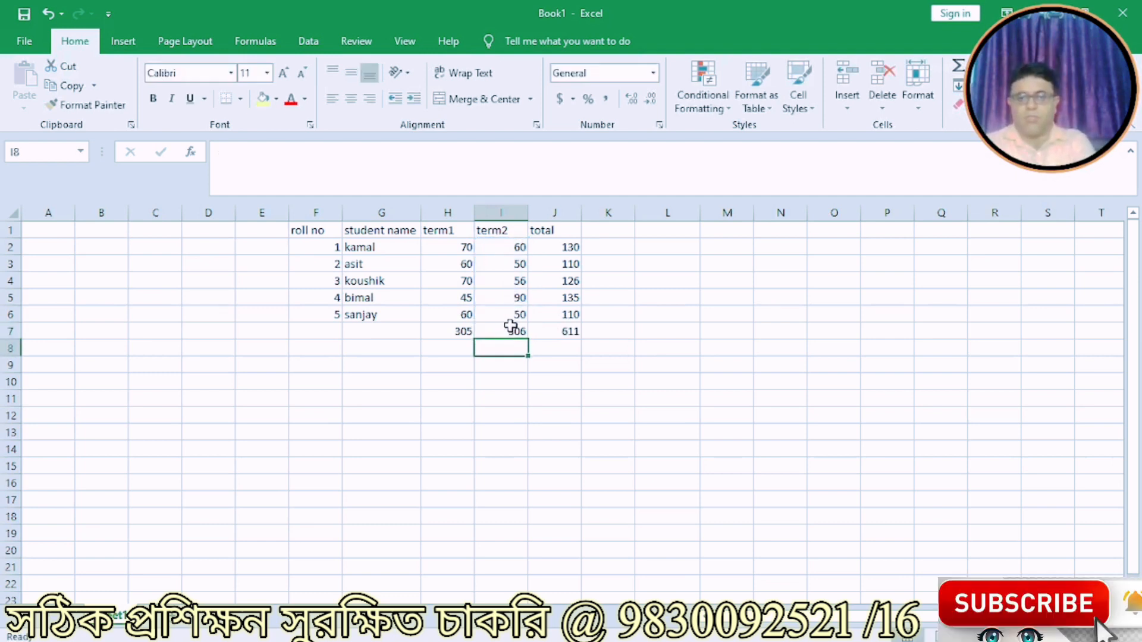
Clear the formula in I7 and autofill the term1 SUM formula from H7 across to I7.
left_click(510, 326)
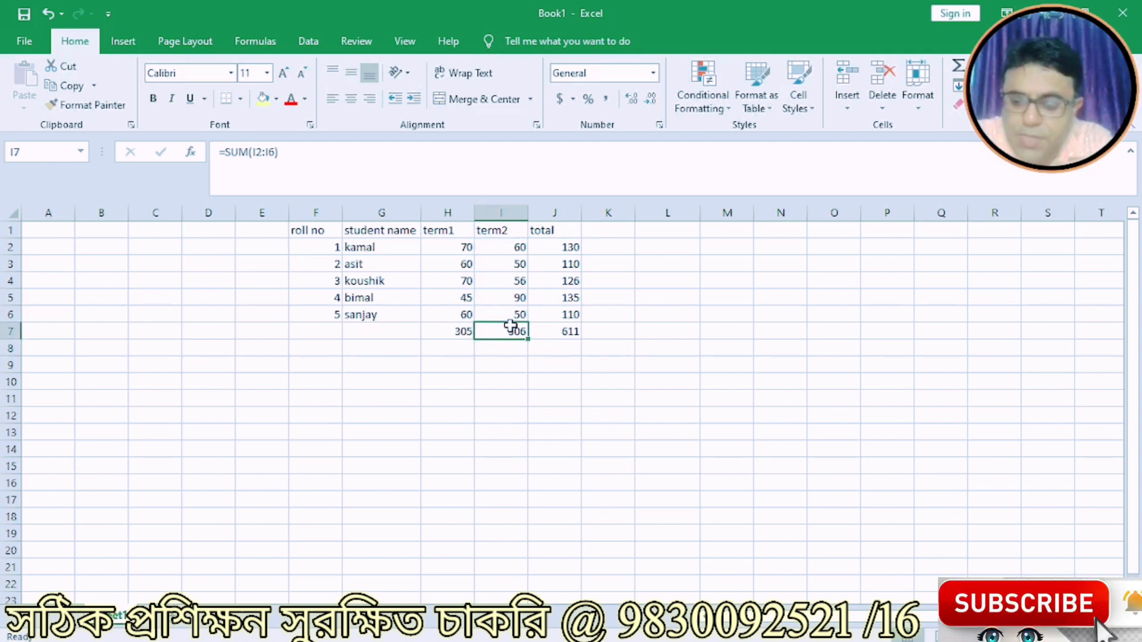
key("Delete")
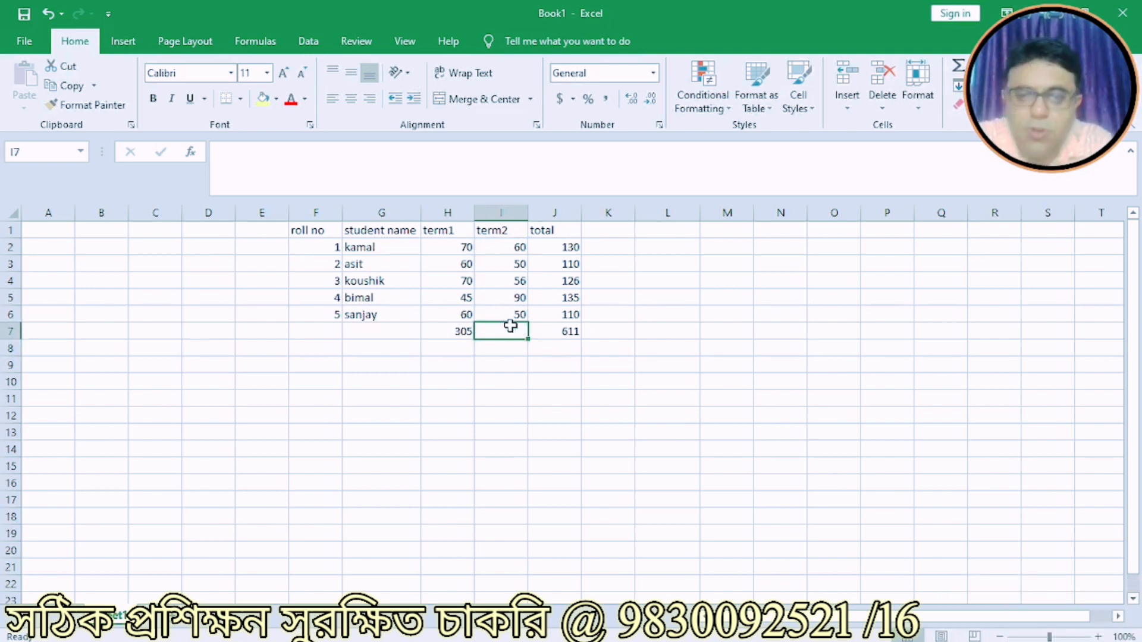
left_click(437, 335)
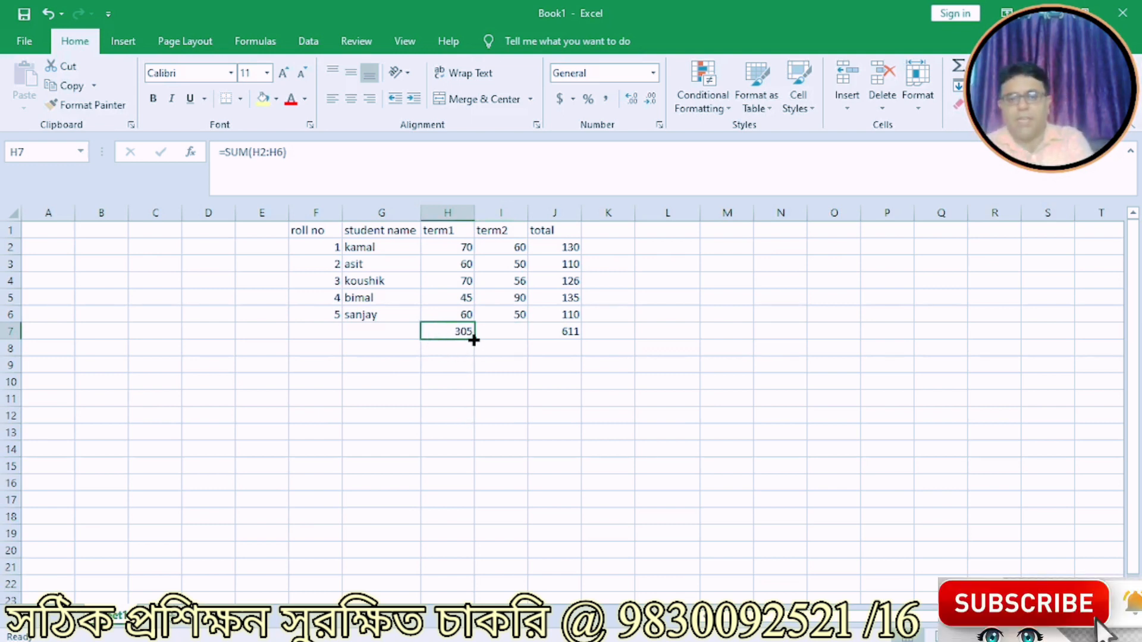
left_click_drag(474, 338, 517, 331)
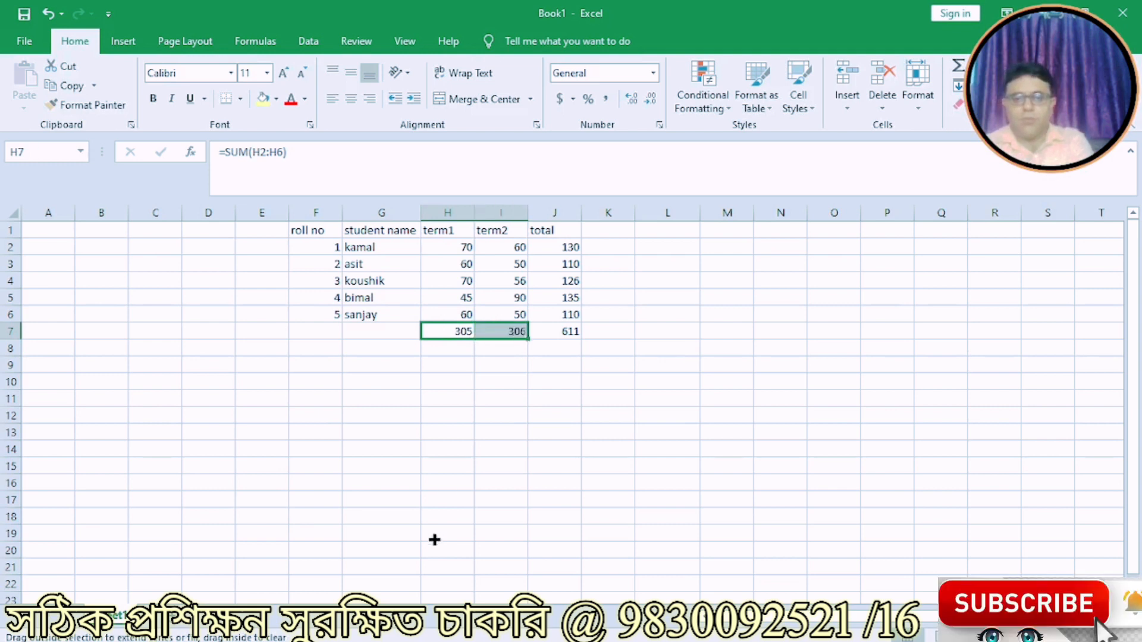
Compare the SUM formulas in H7 and I7 and check the term1 marks in H2 and H4.
left_click(488, 331)
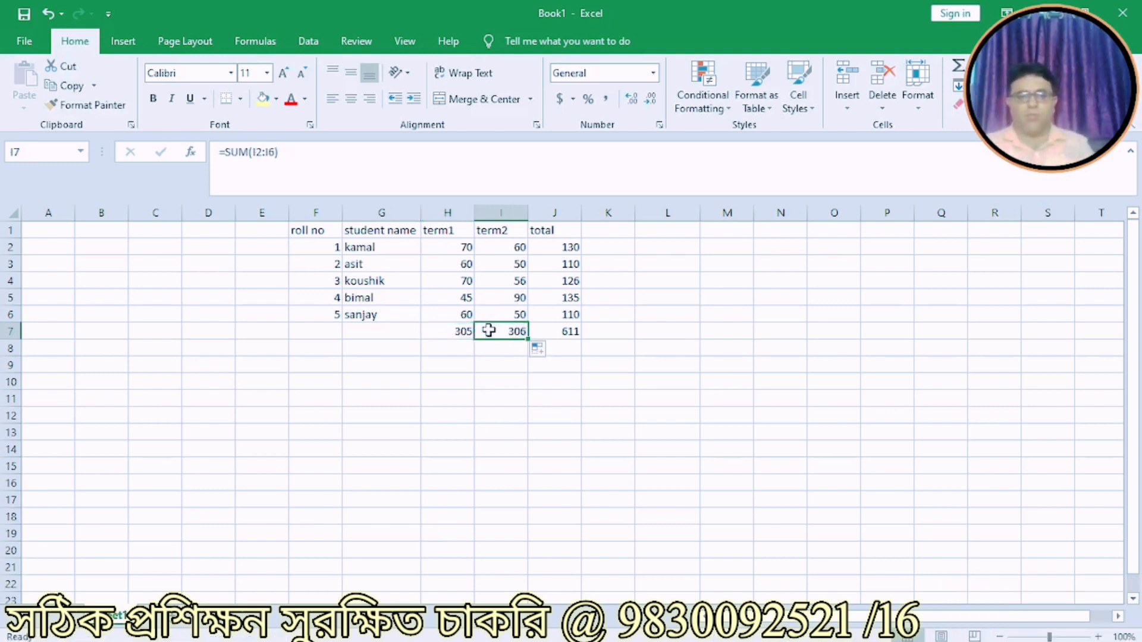
left_click(441, 332)
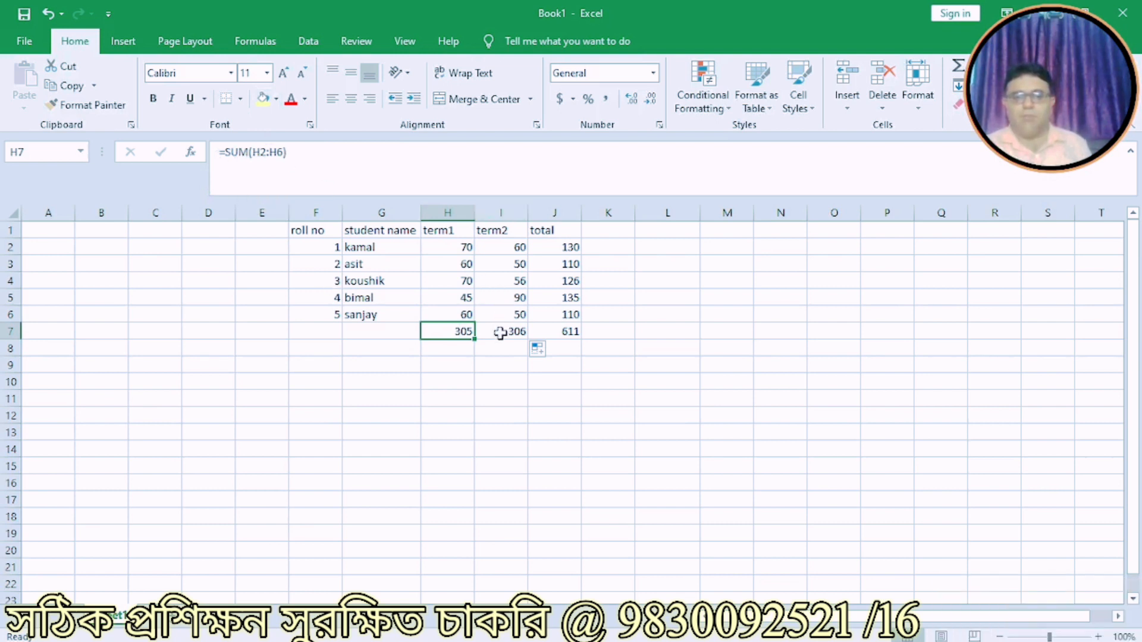
left_click(500, 333)
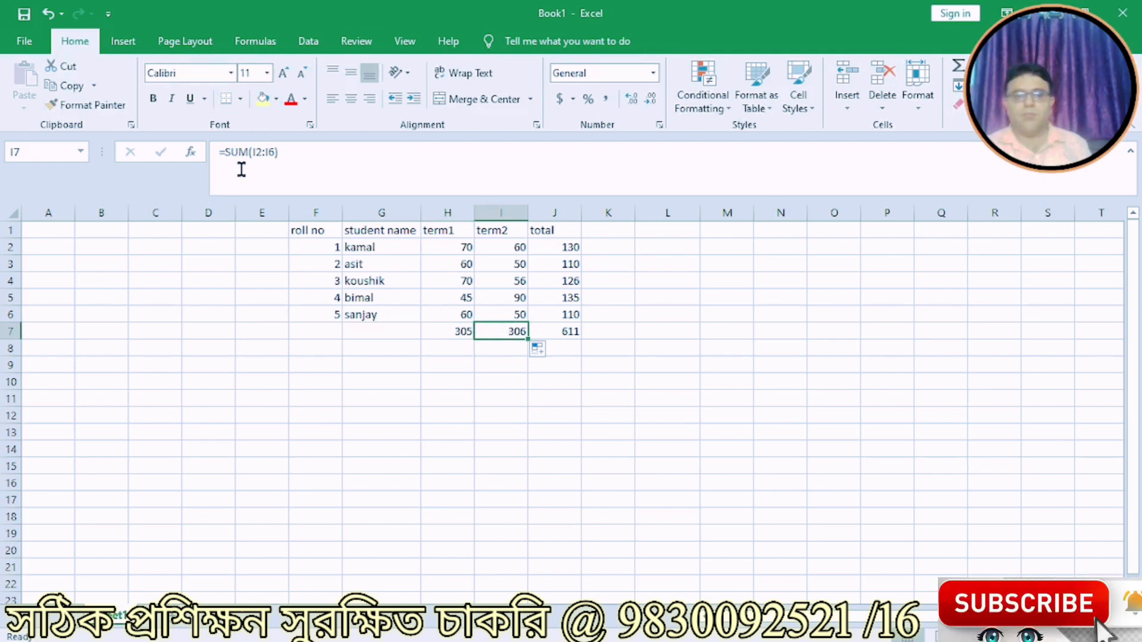
left_click(440, 329)
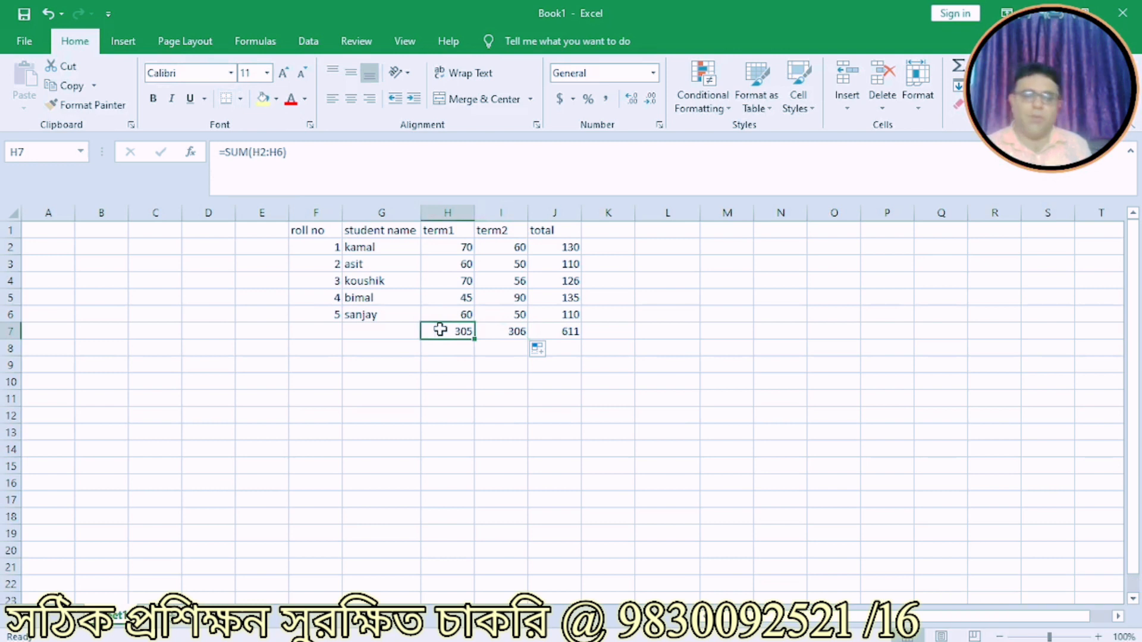
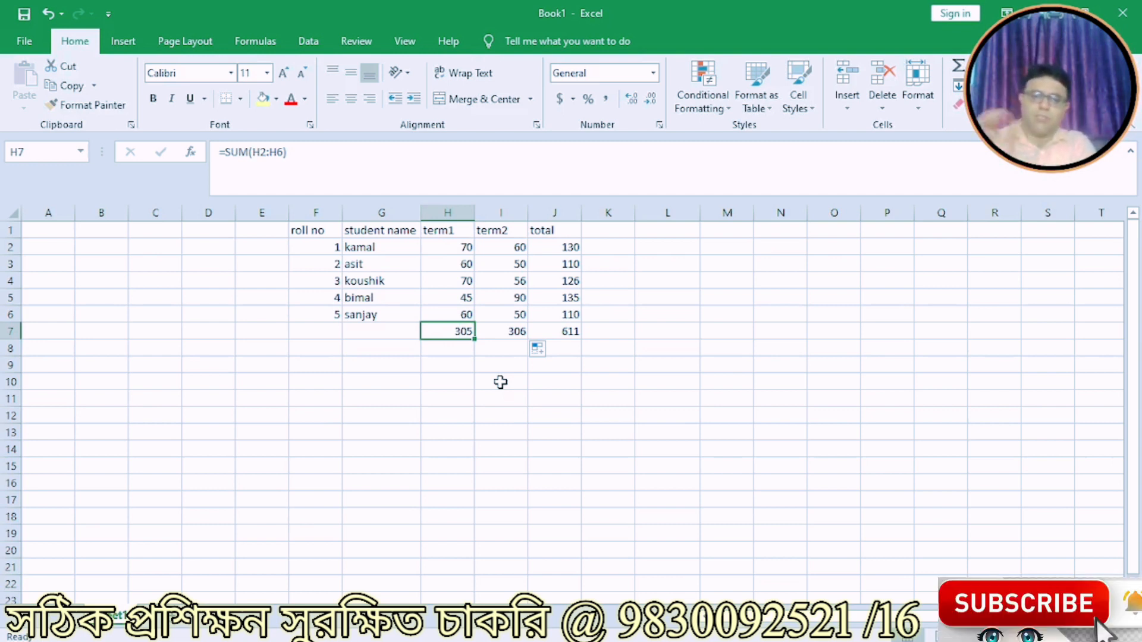
left_click(443, 250)
left_click(444, 279)
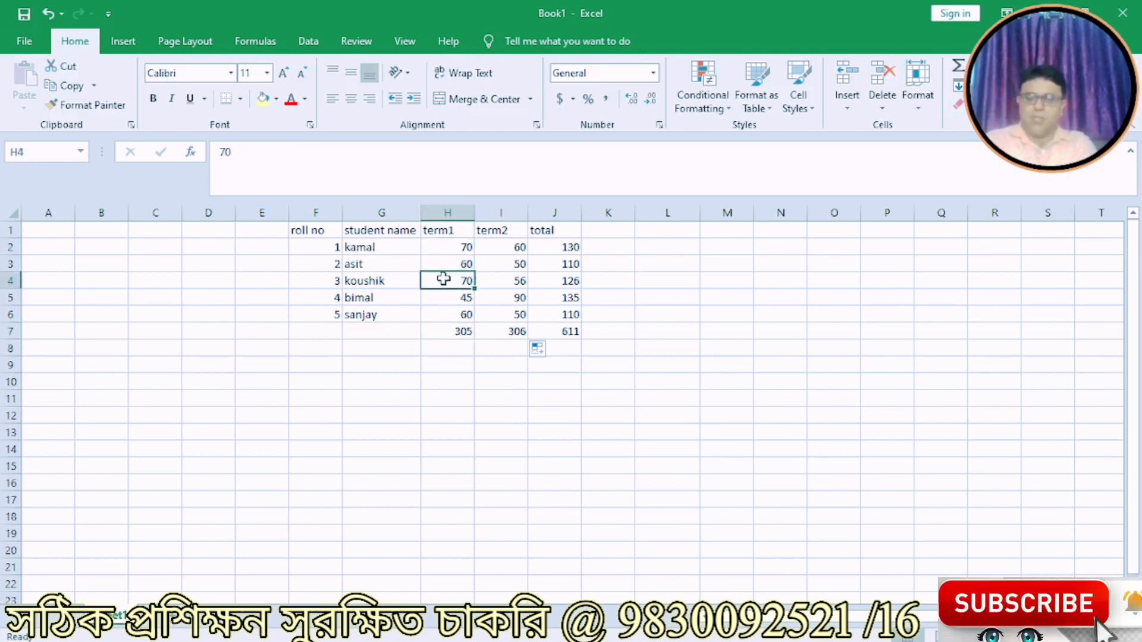
Enter =SUMIF(H2:H6,">70") in H8 to sum only the term1 marks above 70.
left_click(448, 352)
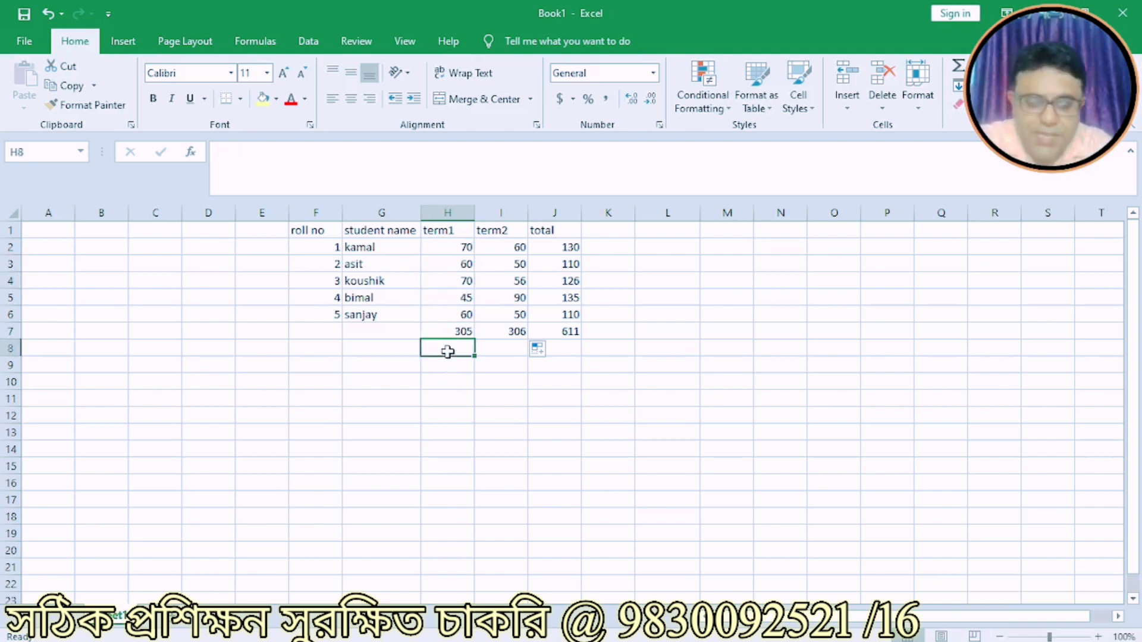
type("=sumif")
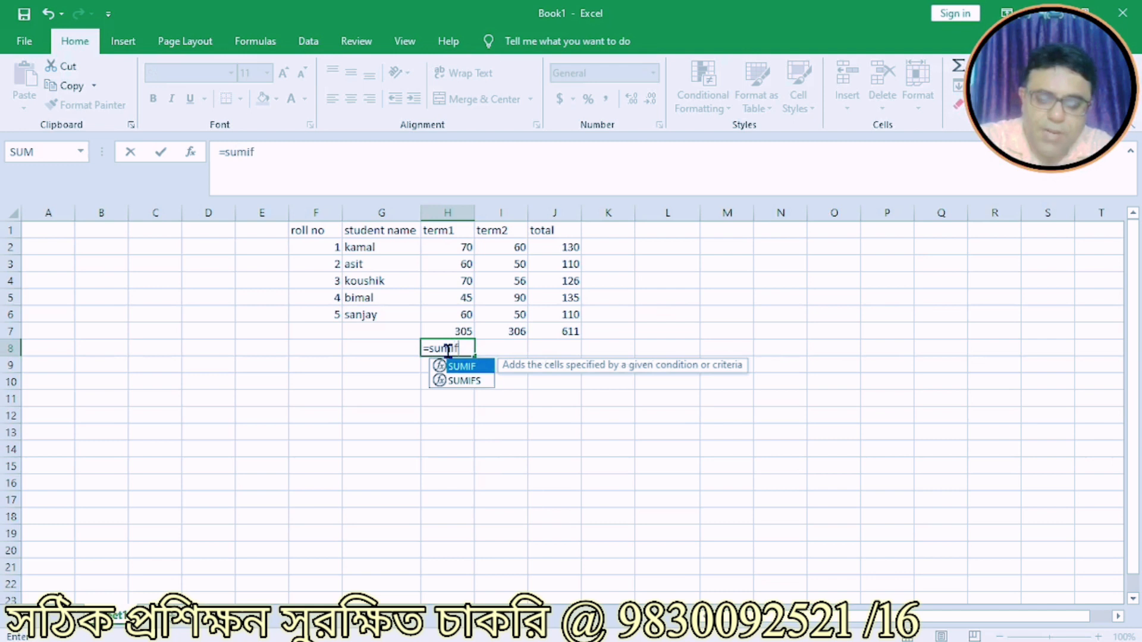
type("(")
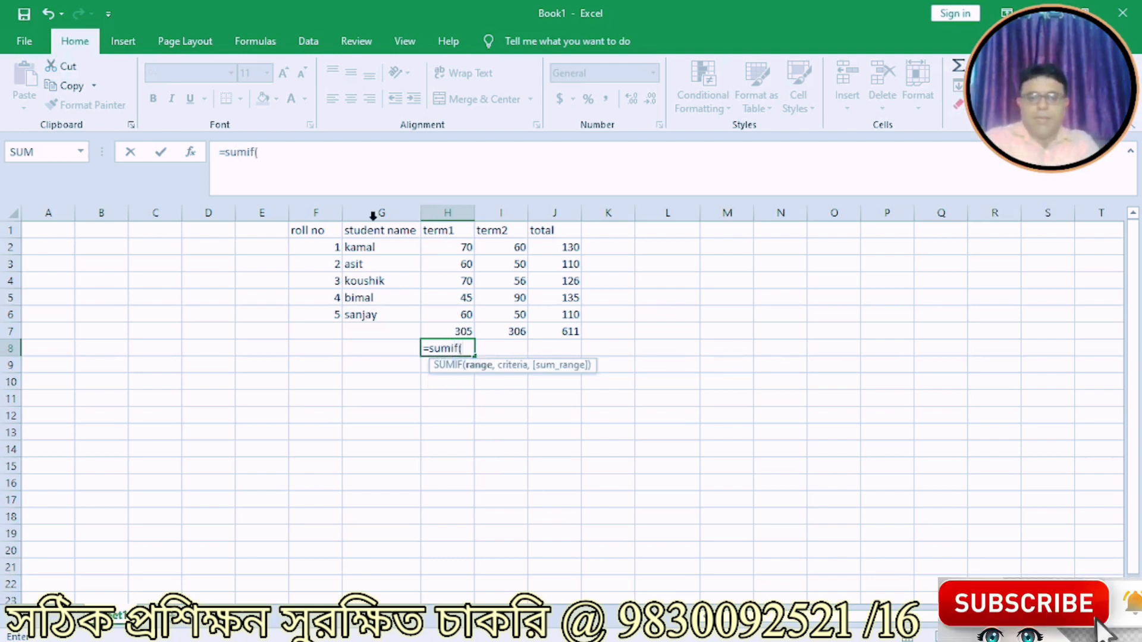
left_click(451, 249)
left_click_drag(452, 256, 450, 314)
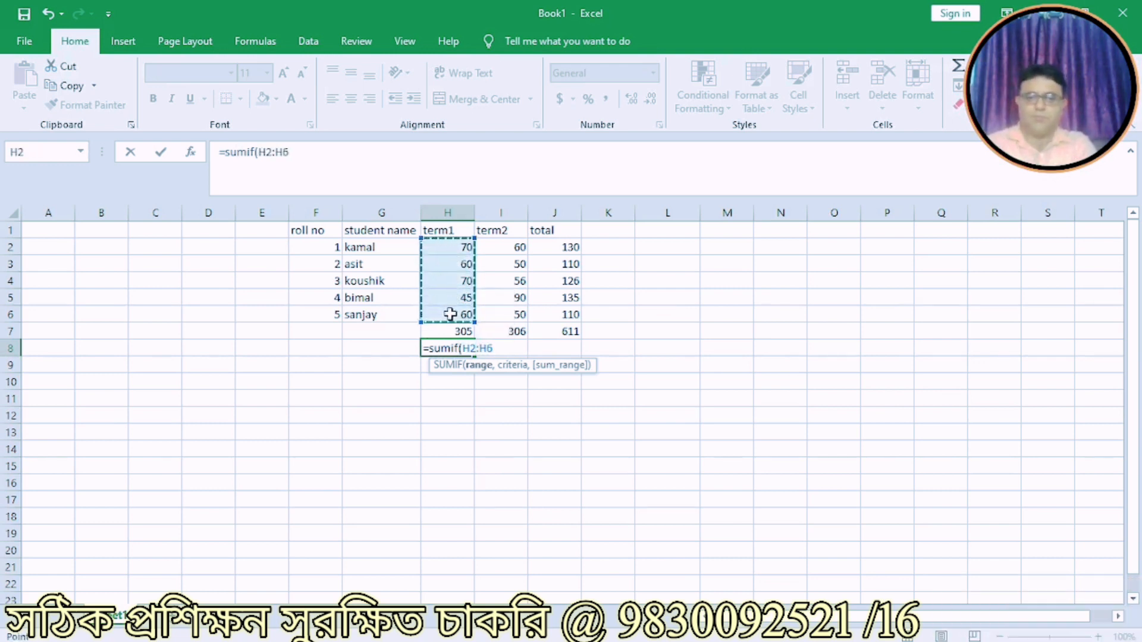
type(",\"")
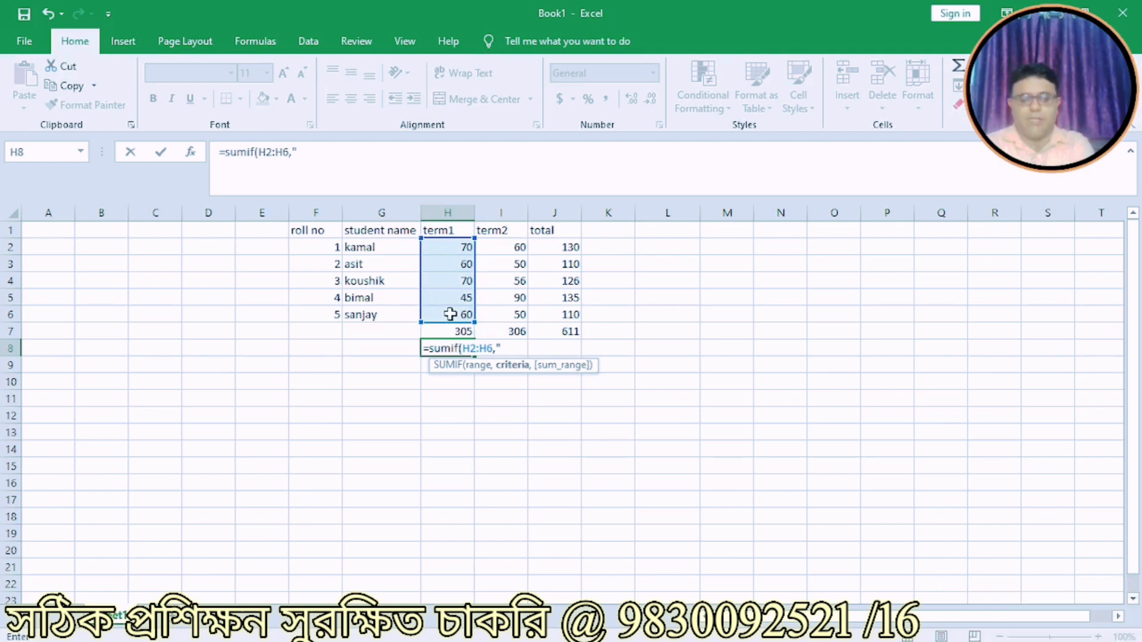
type(">70")
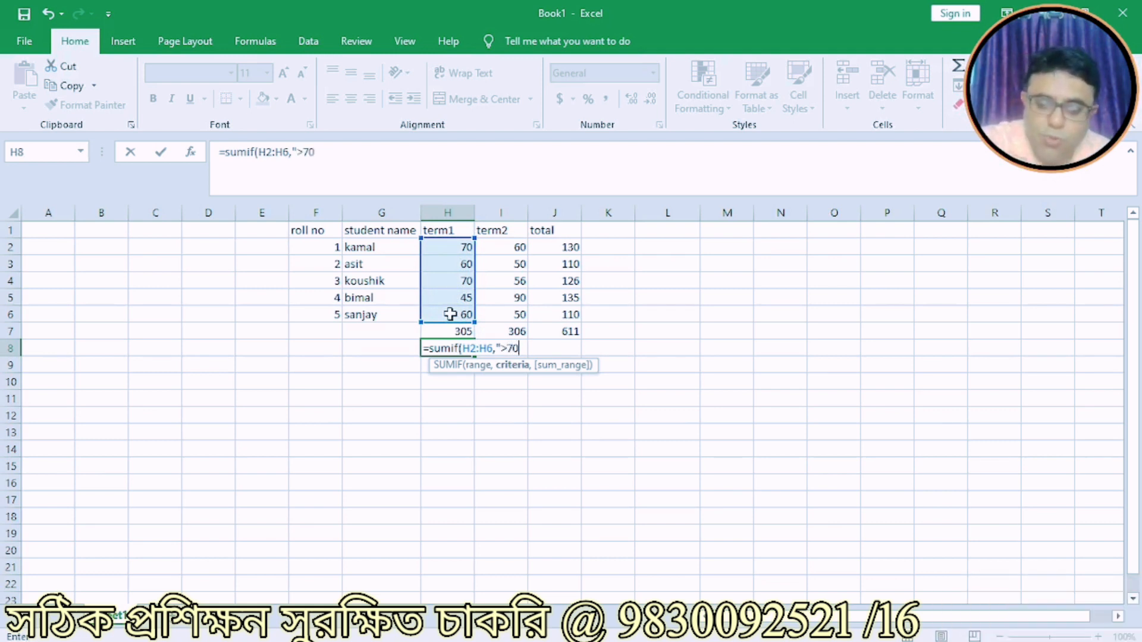
type("\")")
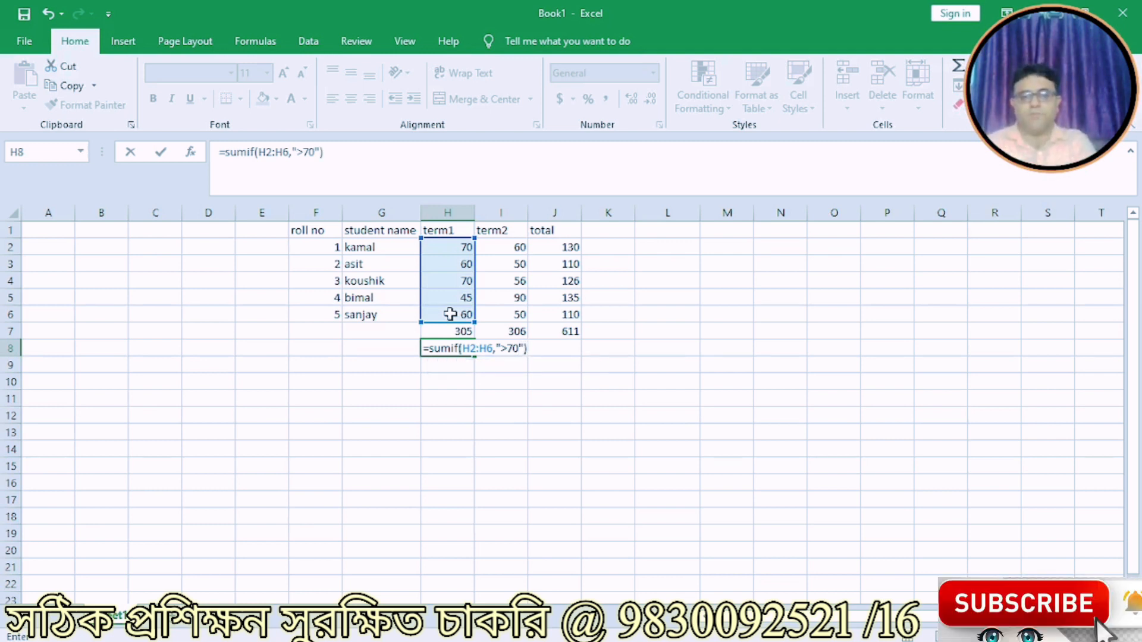
key("Return")
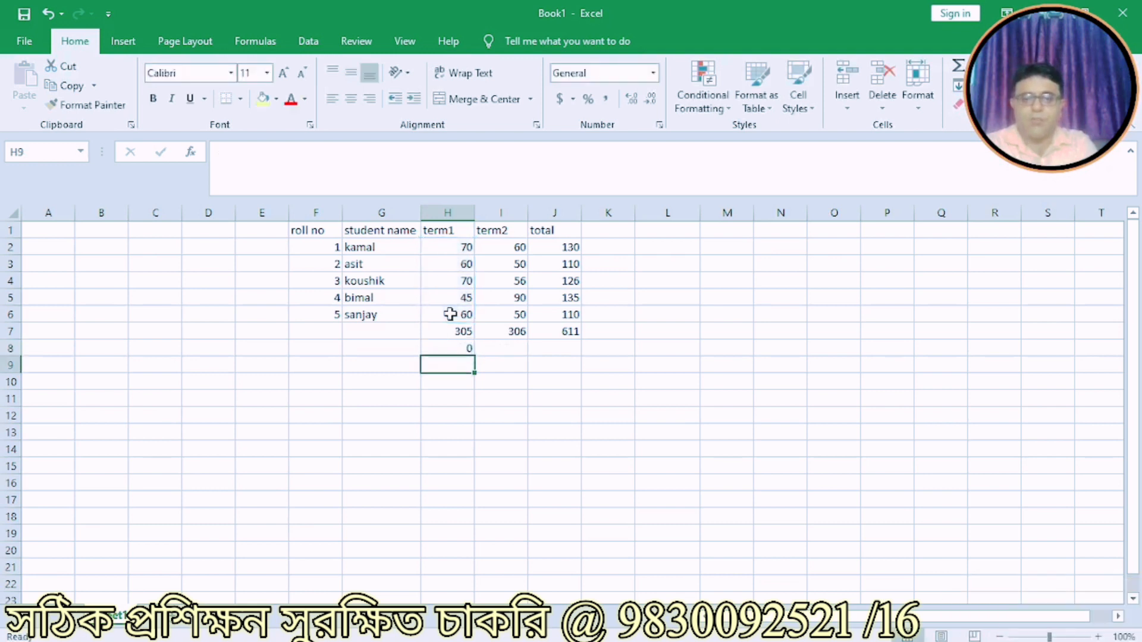
Review the SUMIF formula in H8 and clear it from the cell.
double_click(446, 345)
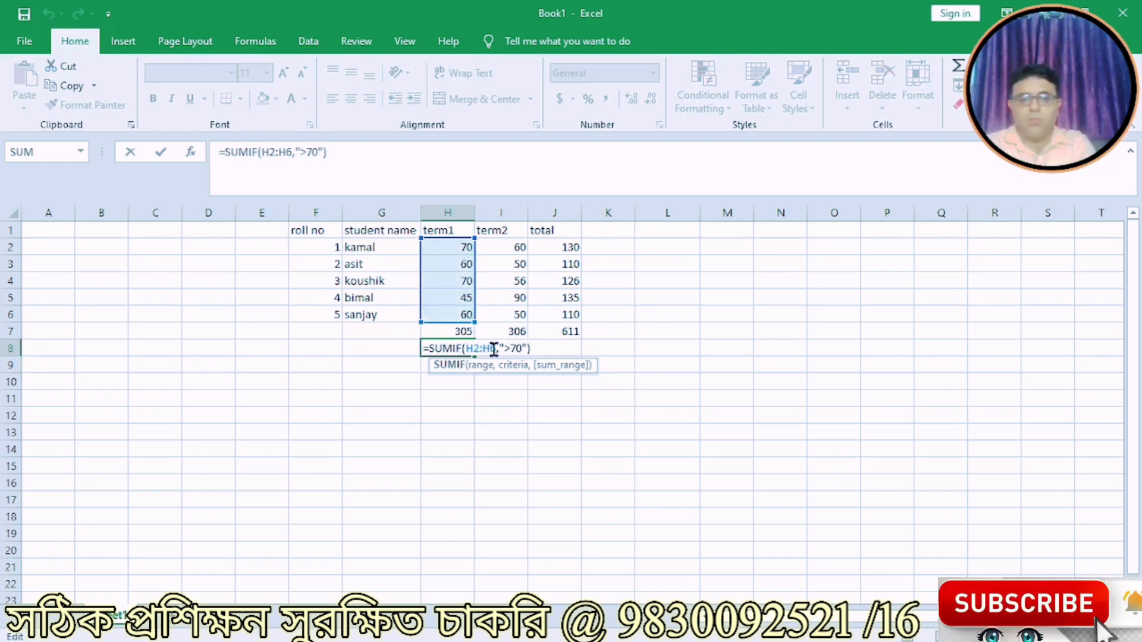
left_click(533, 349)
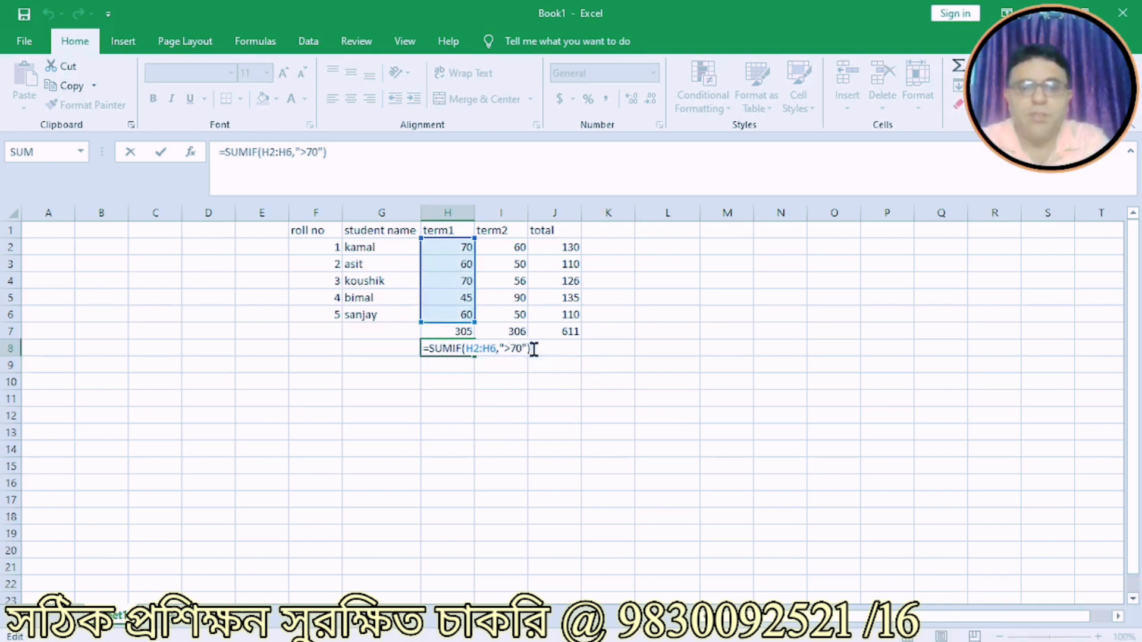
key("BackSpace")
key("BackSpace")
key("BackSpace")
key("BackSpace")
key("BackSpace")
key("BackSpace")
key("BackSpace")
key("BackSpace")
key("BackSpace")
key("BackSpace")
key("BackSpace")
key("BackSpace")
key("BackSpace")
key("BackSpace")
key("BackSpace")
key("BackSpace")
key("BackSpace")
key("BackSpace")
key("BackSpace")
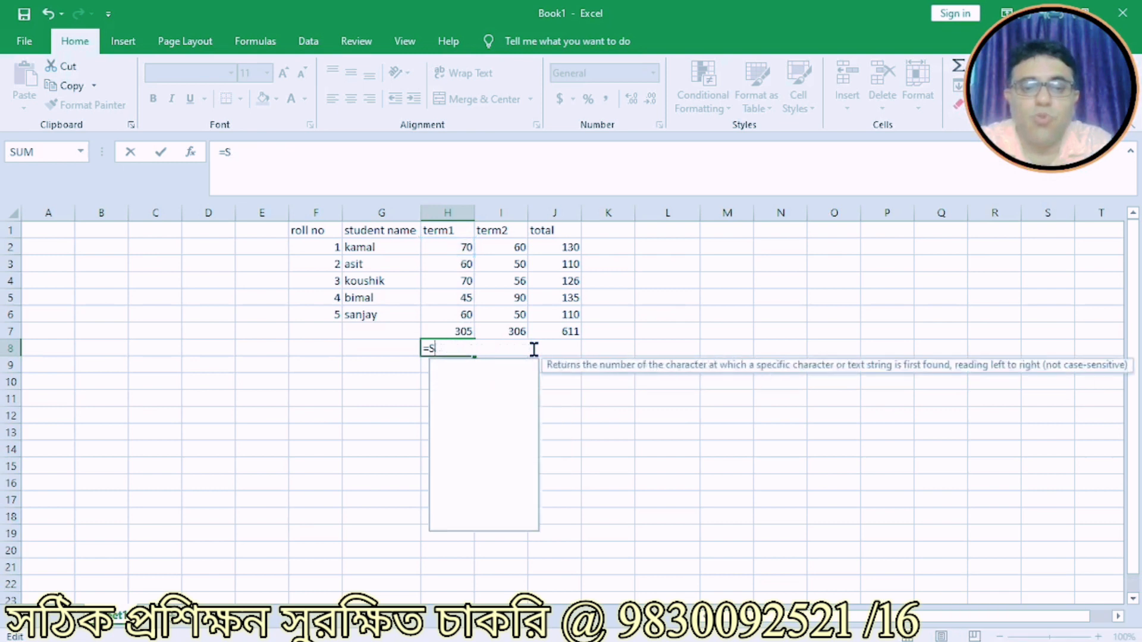
key("Escape")
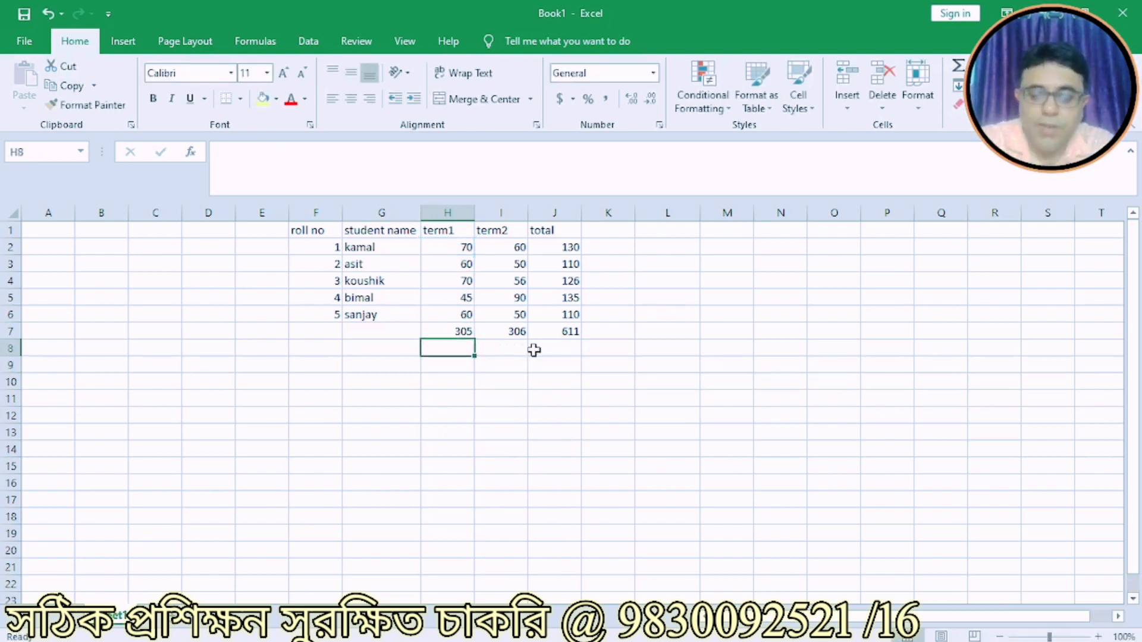
Enter =SUMIF(H2:H6,">60") in H8 to sum only the term1 marks above 60.
type("=s")
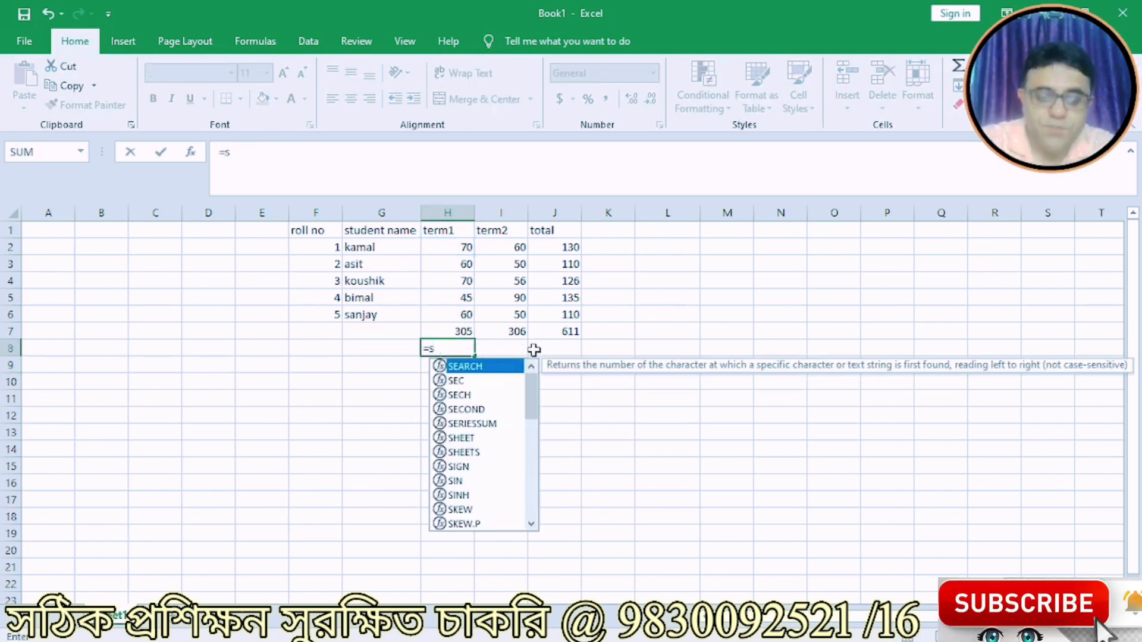
type("umiof(")
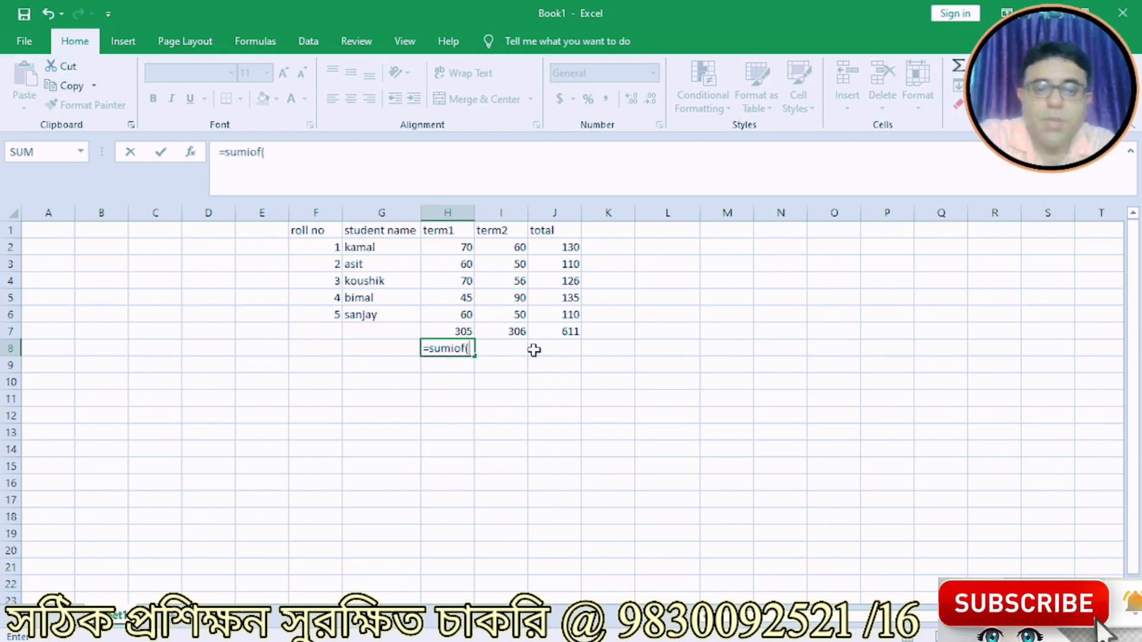
key("BackSpace")
key("BackSpace")
key("BackSpace")
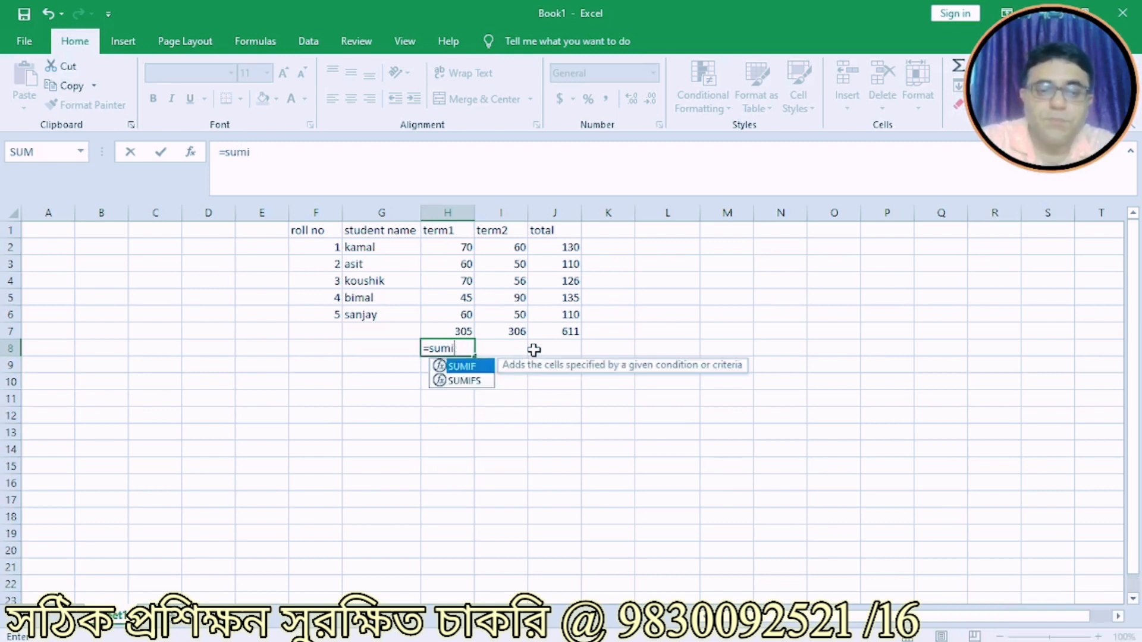
type("f(")
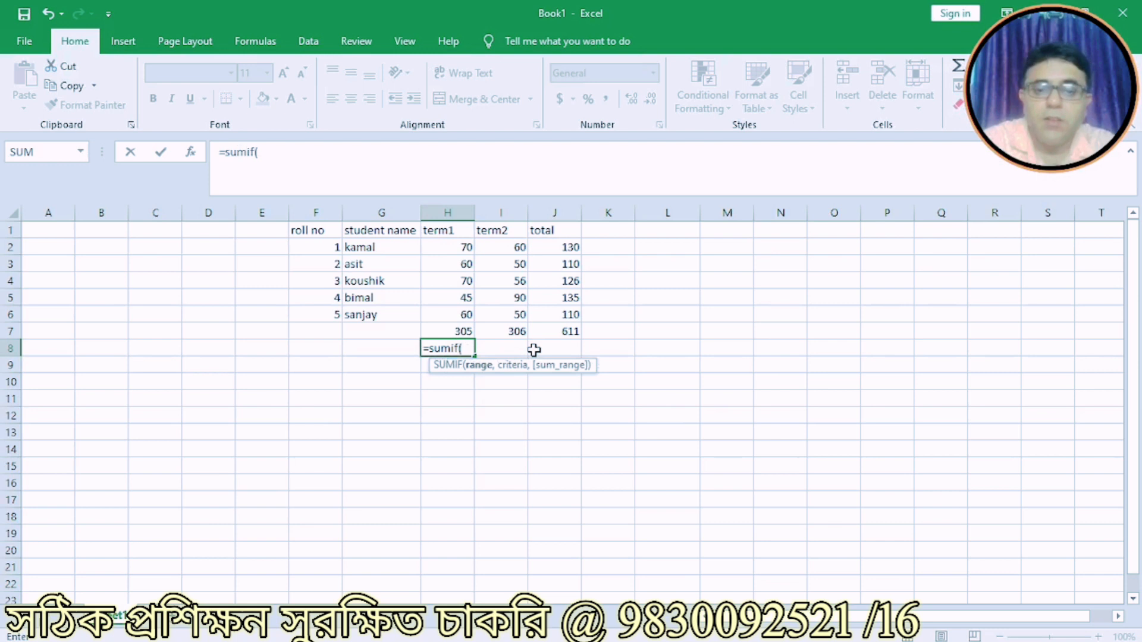
left_click(450, 249)
left_click_drag(450, 248, 448, 313)
type(",")
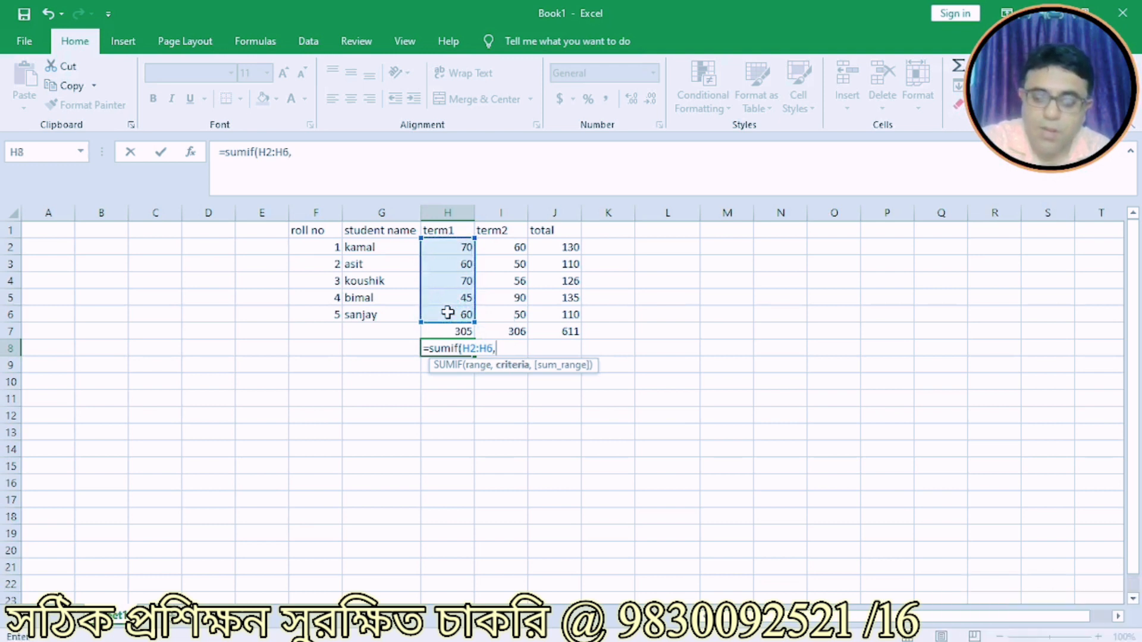
type("\"")
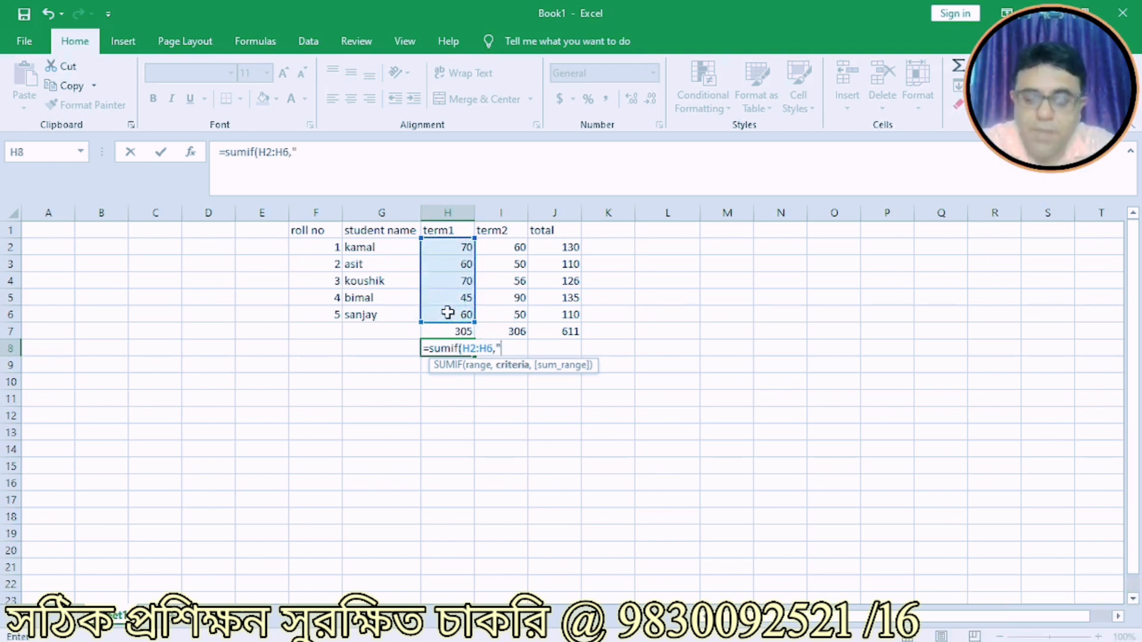
type(">")
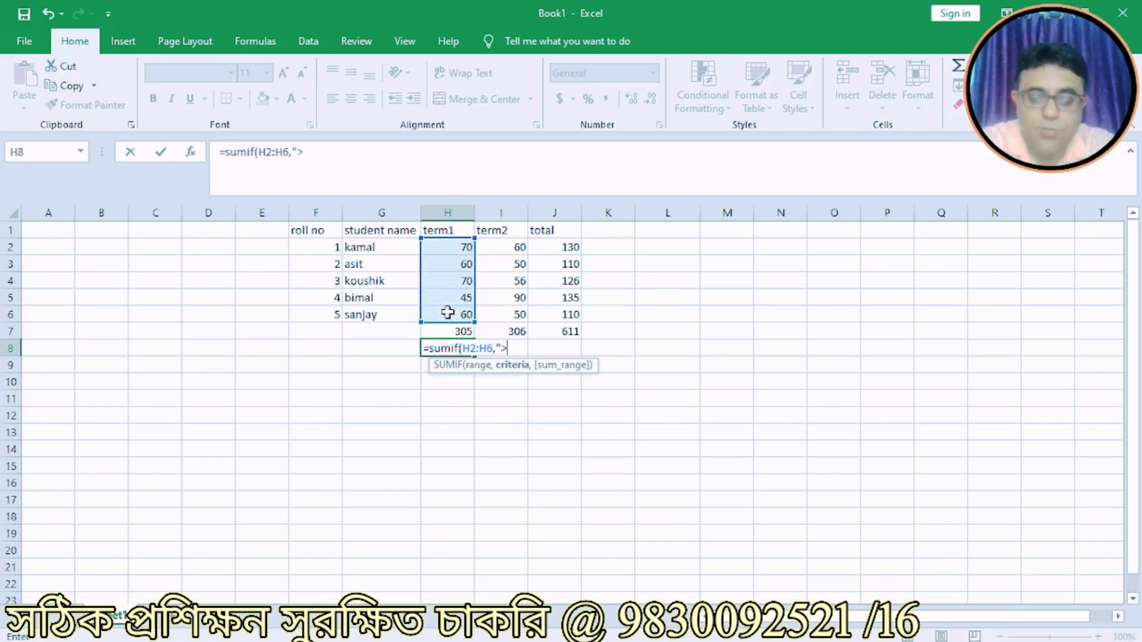
type("60\")")
key("Return")
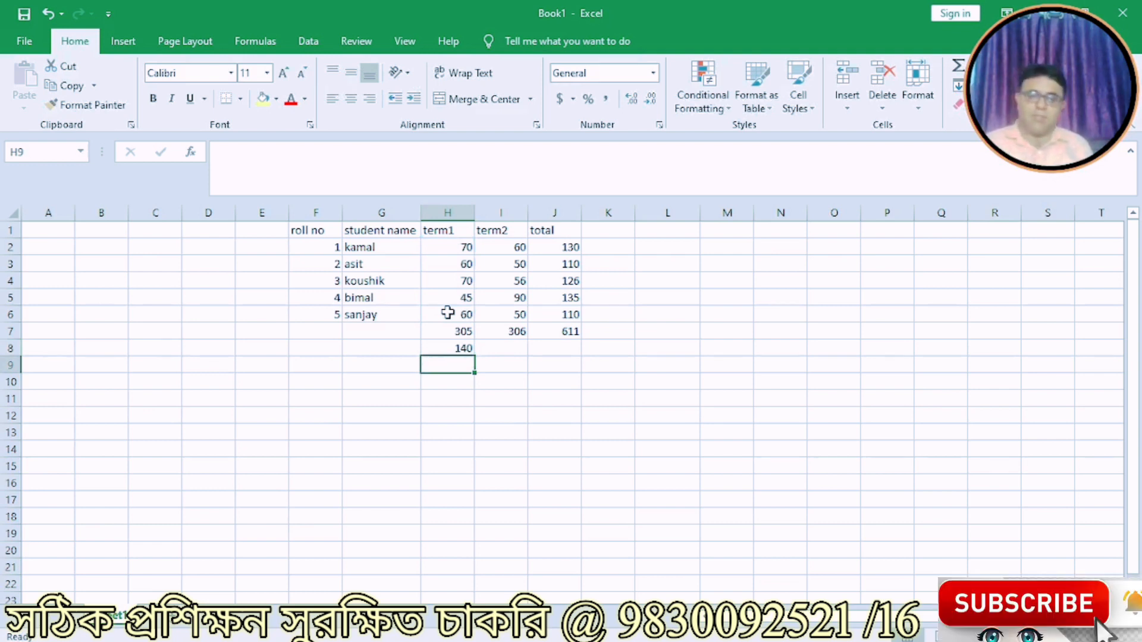
Clear H8 and start a new SUMIF formula there over the term1 marks in H2:H6.
left_click(446, 351)
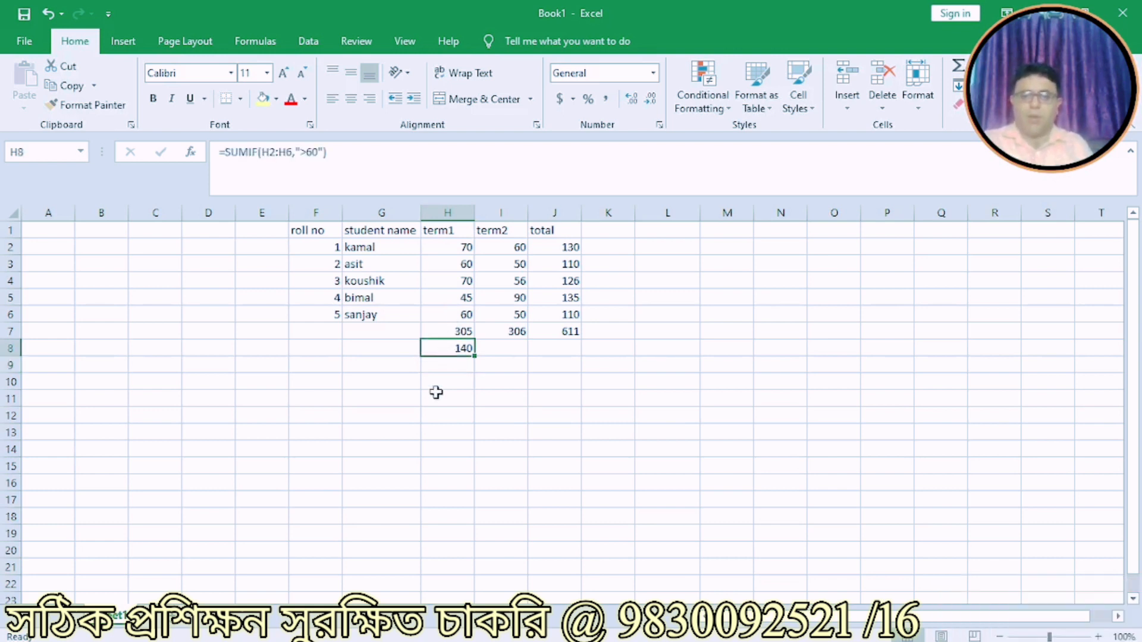
key("Delete")
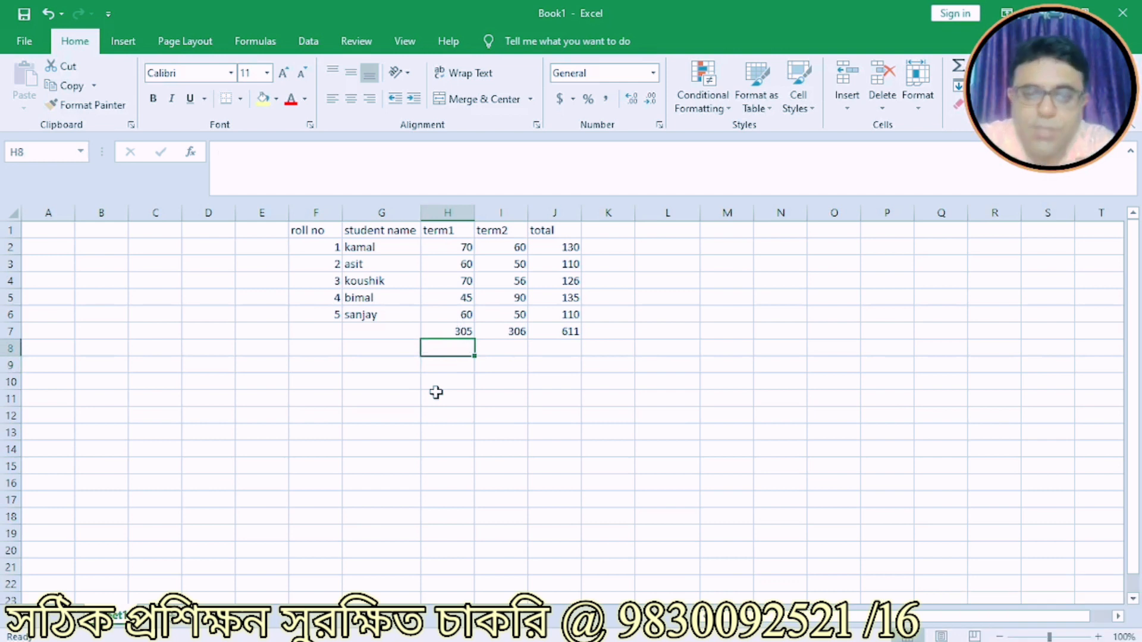
type("=sumi")
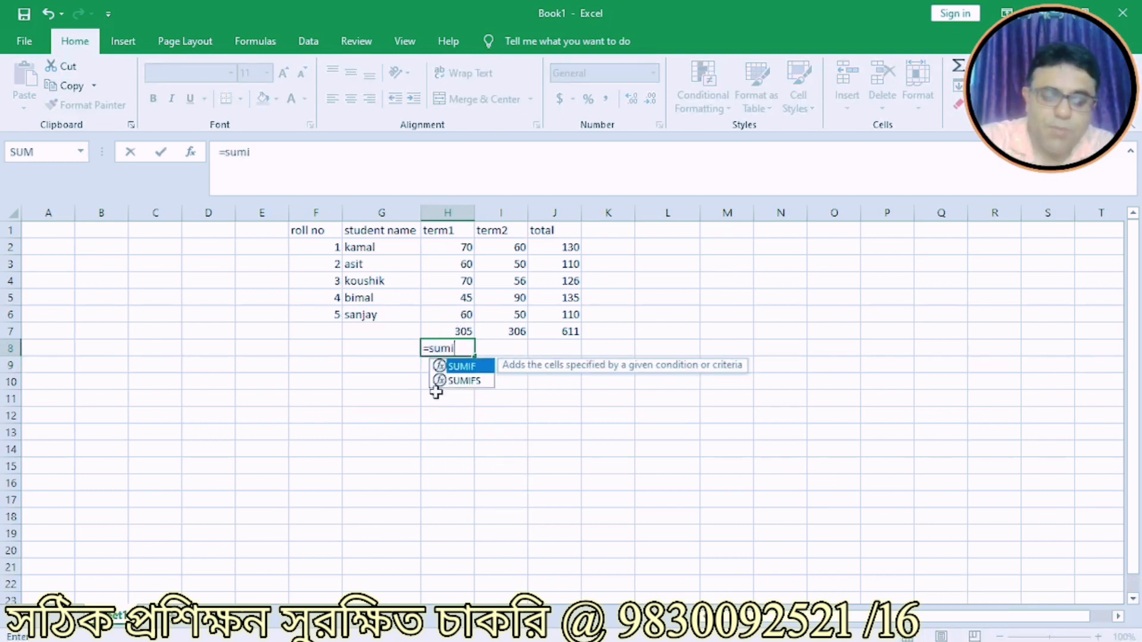
type("f(")
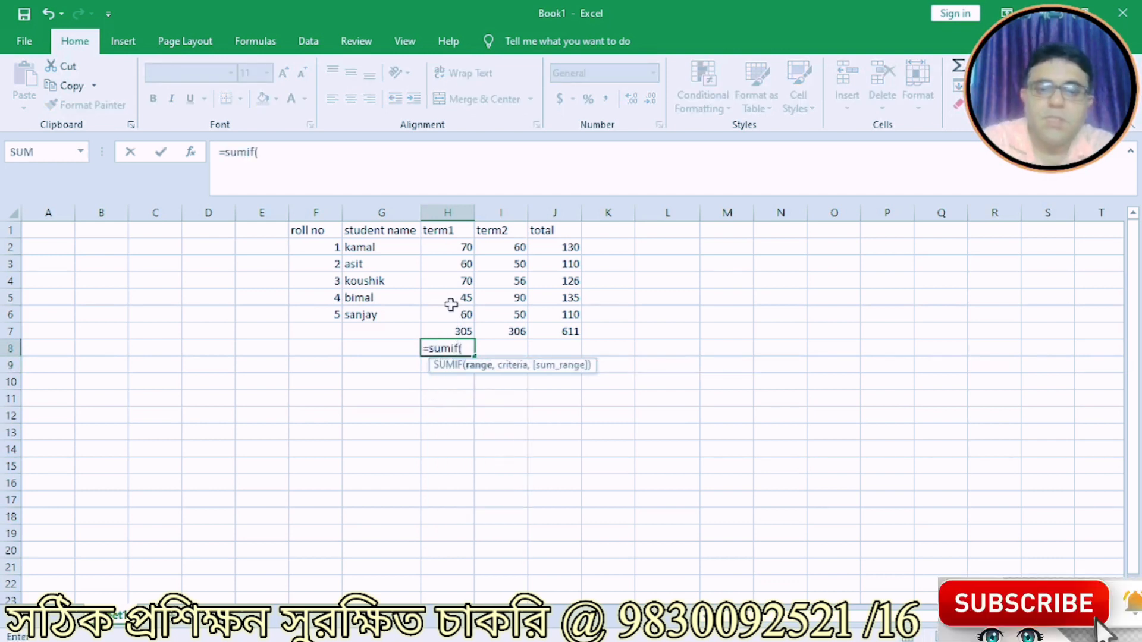
left_click_drag(455, 247, 449, 317)
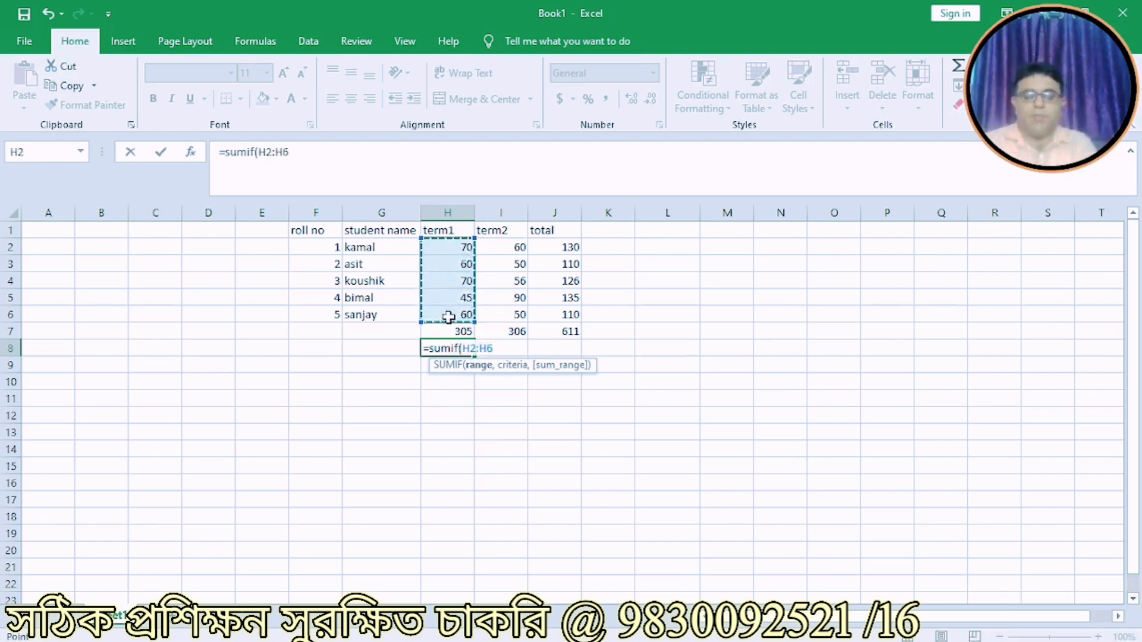
Give the SUMIF formula in H8 the criterion ">60" in quotation marks, close the bracket and submit it.
type(",\"")
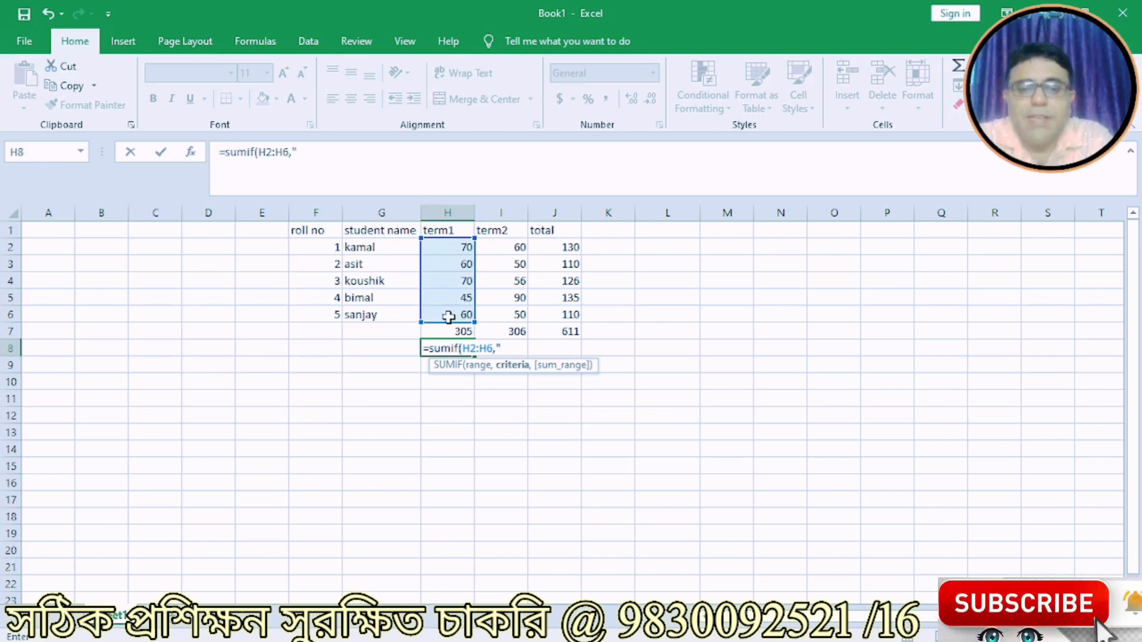
key("BackSpace")
key("BackSpace")
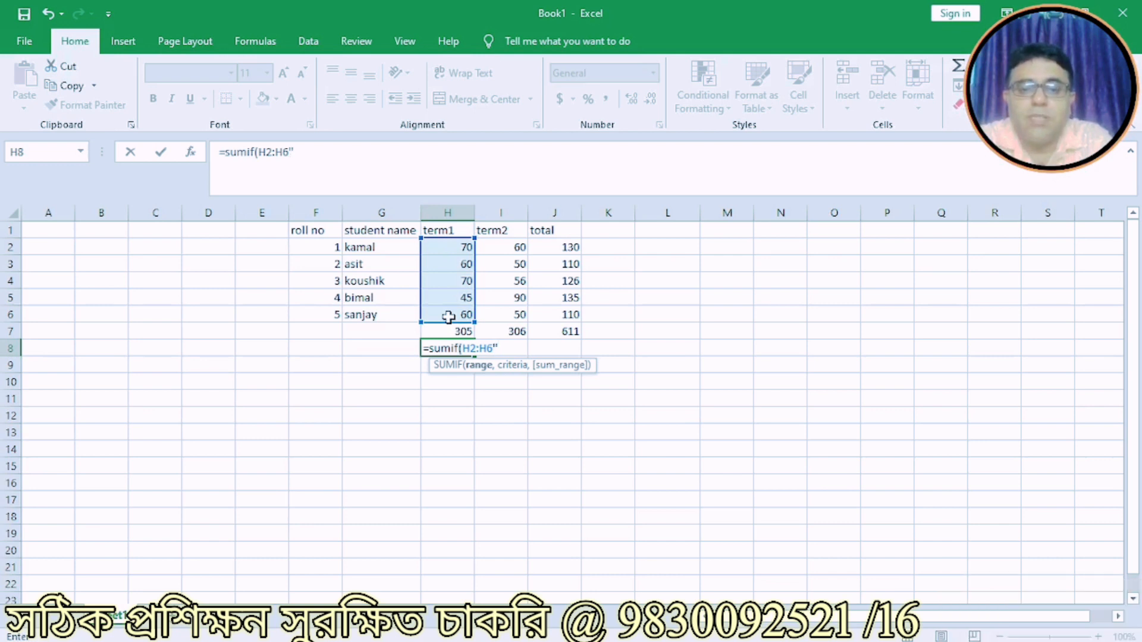
key("BackSpace")
type(",\"")
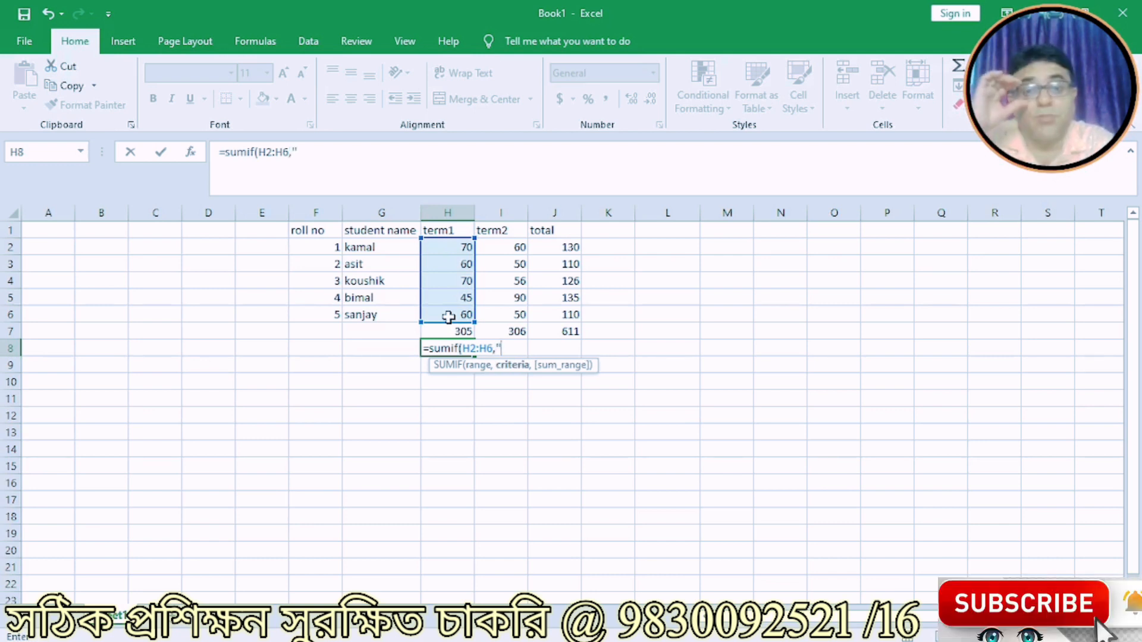
type(">=6")
key("BackSpace")
key("BackSpace")
type("60")
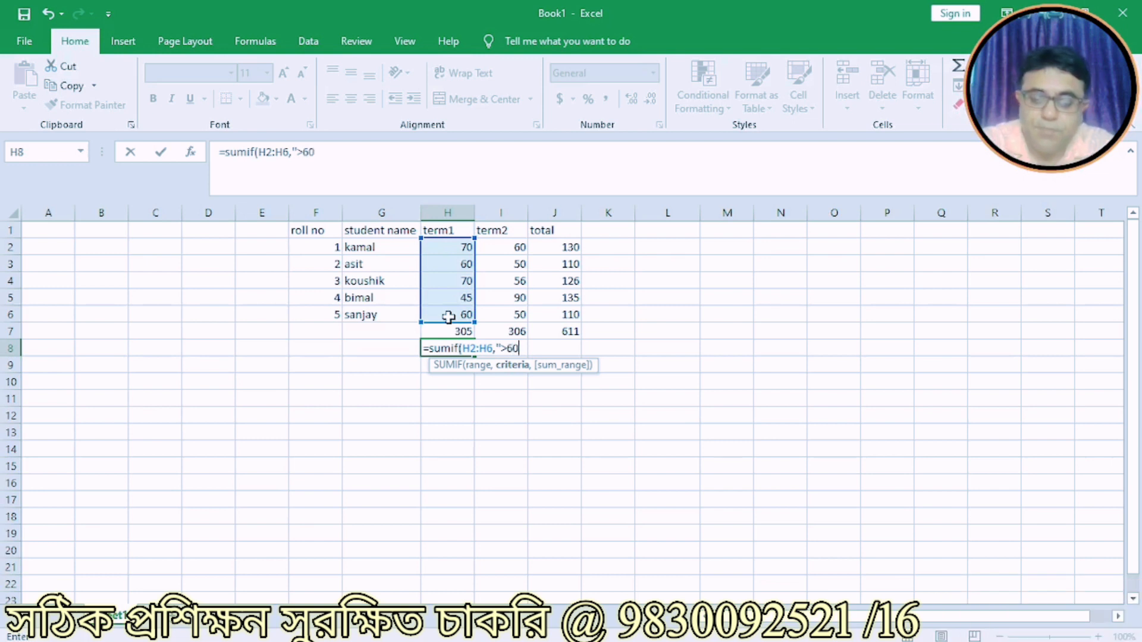
type("\"")
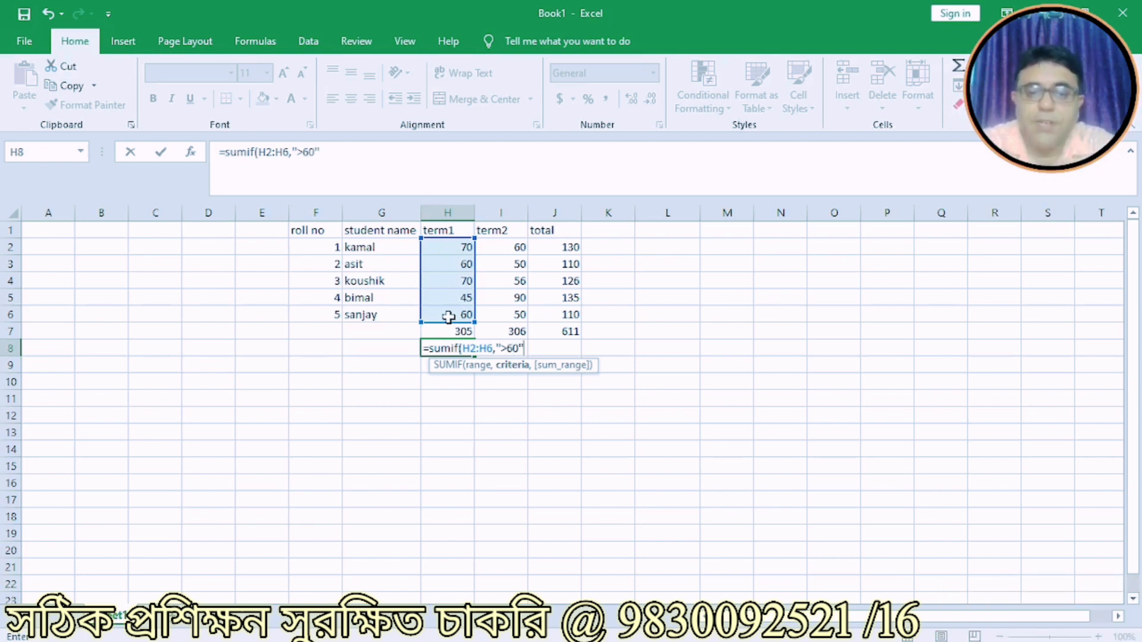
type(")")
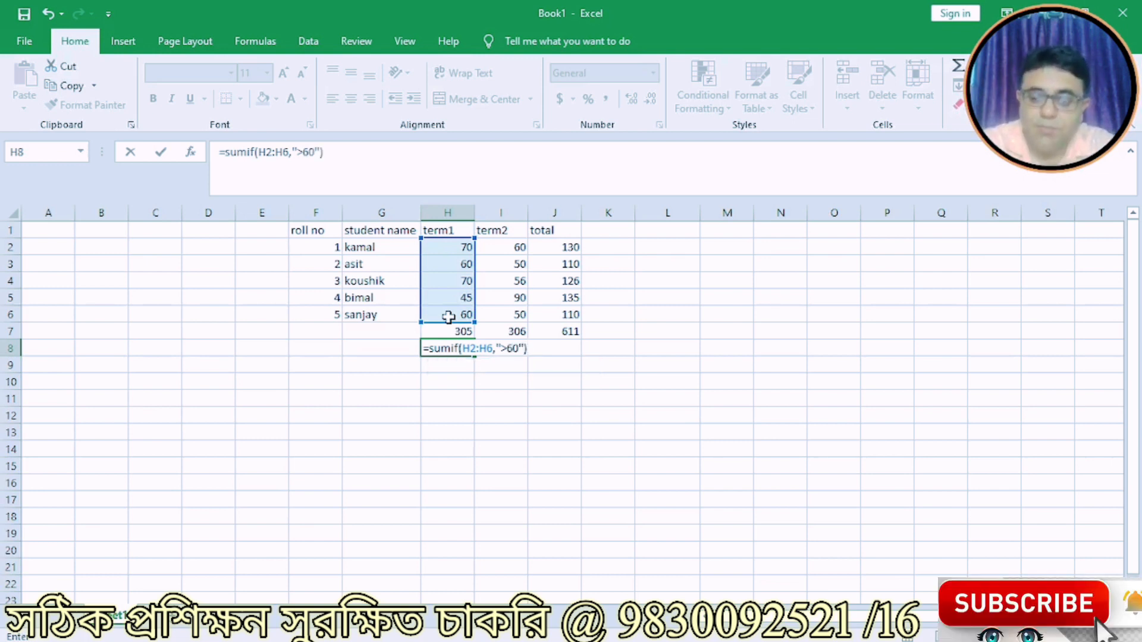
key("Return")
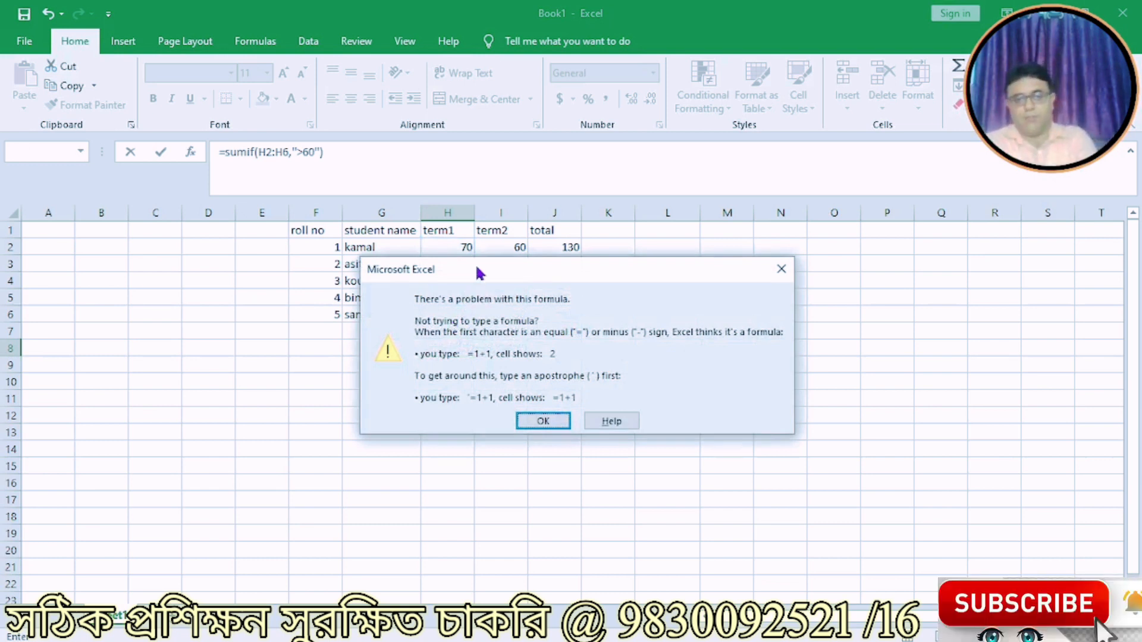
Dismiss the formula error, correct the opening quotation mark before >60 in H8 and enter the formula.
left_click_drag(479, 269, 767, 271)
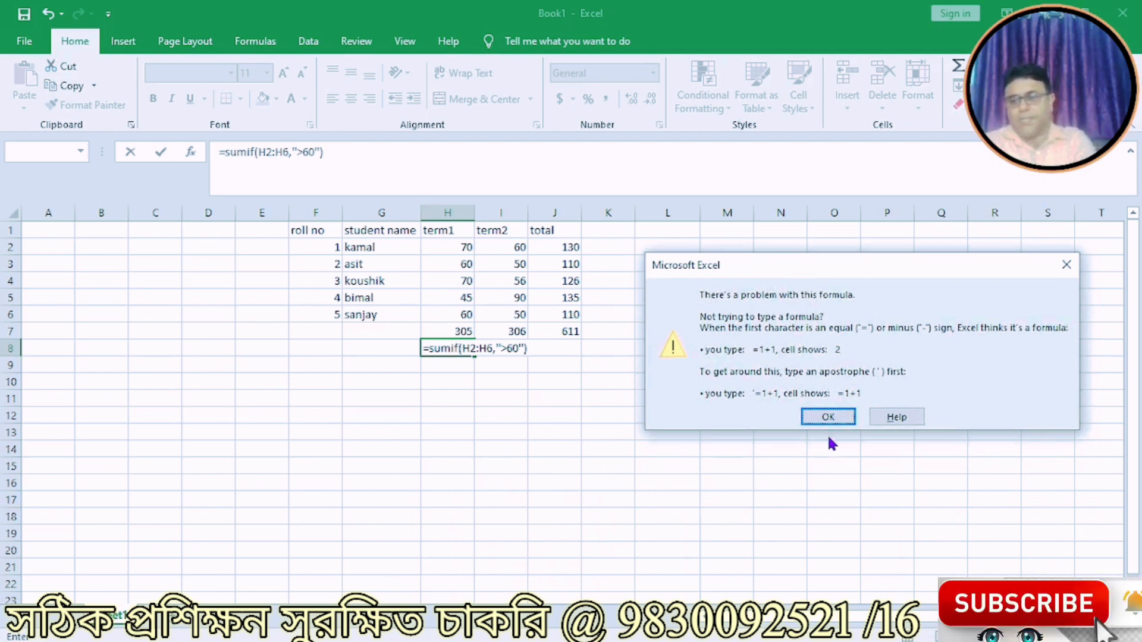
left_click(825, 417)
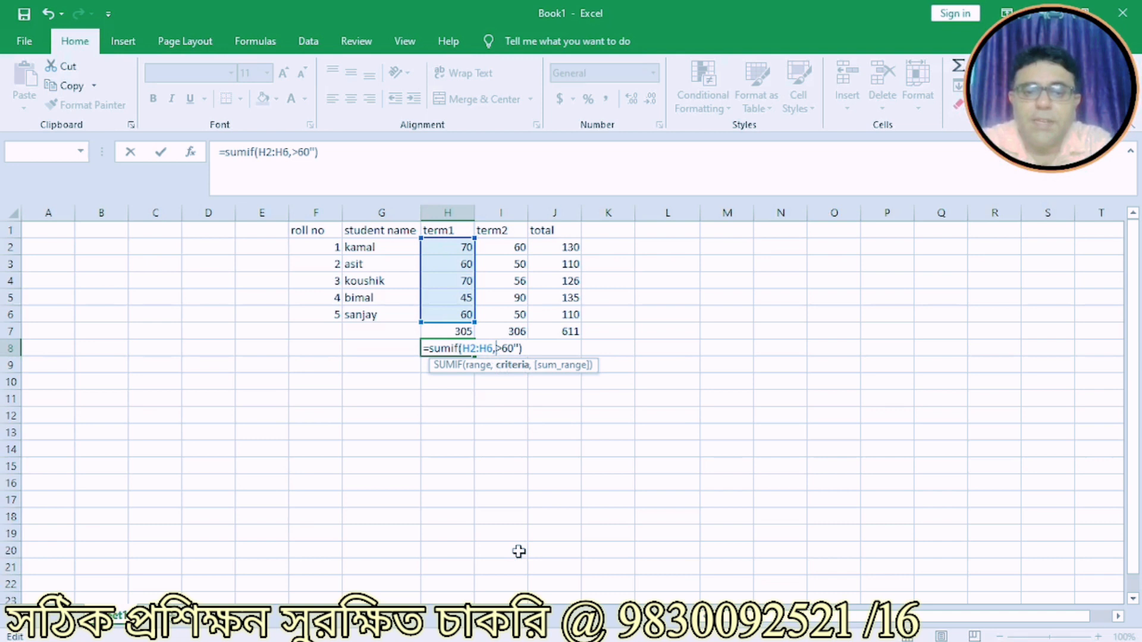
key("Right")
key("Right")
key("Right")
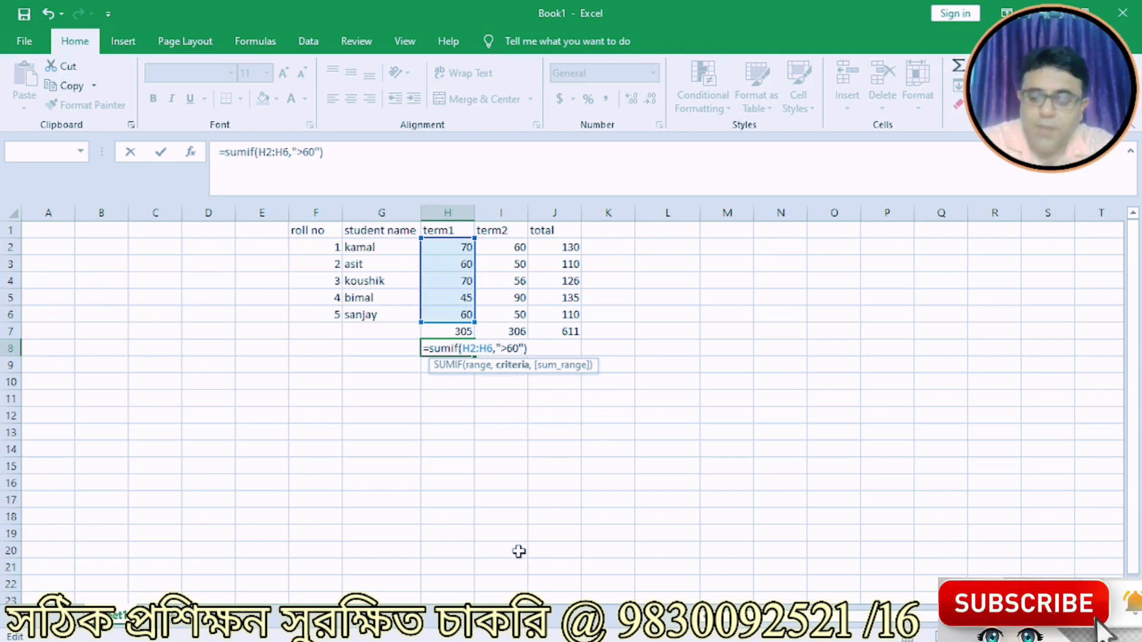
key("Right")
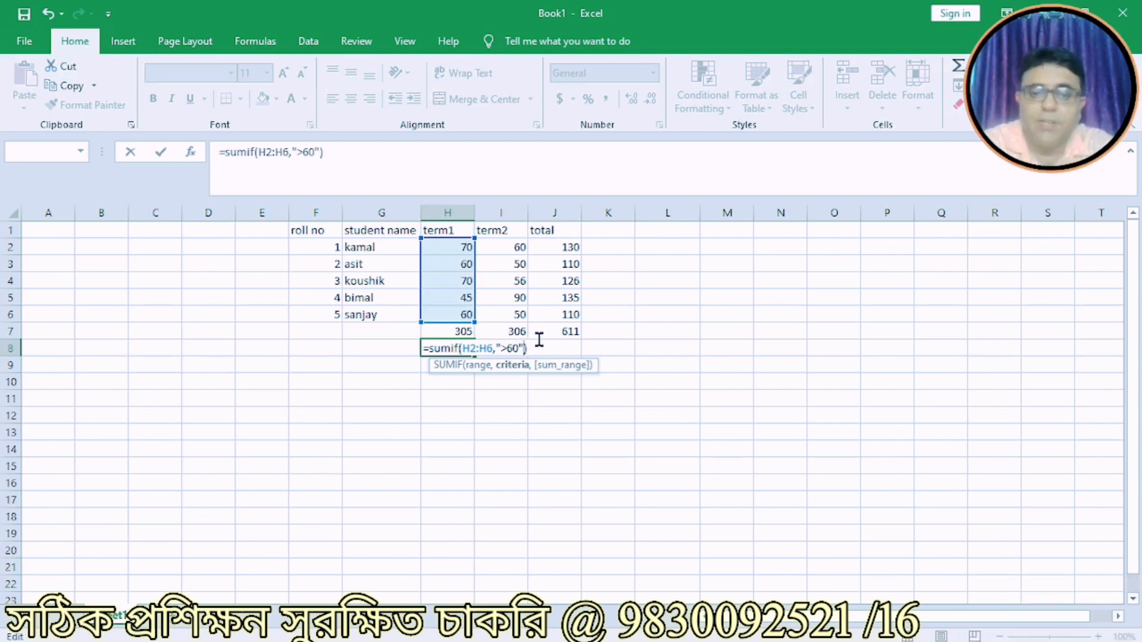
key("Right")
key("Return")
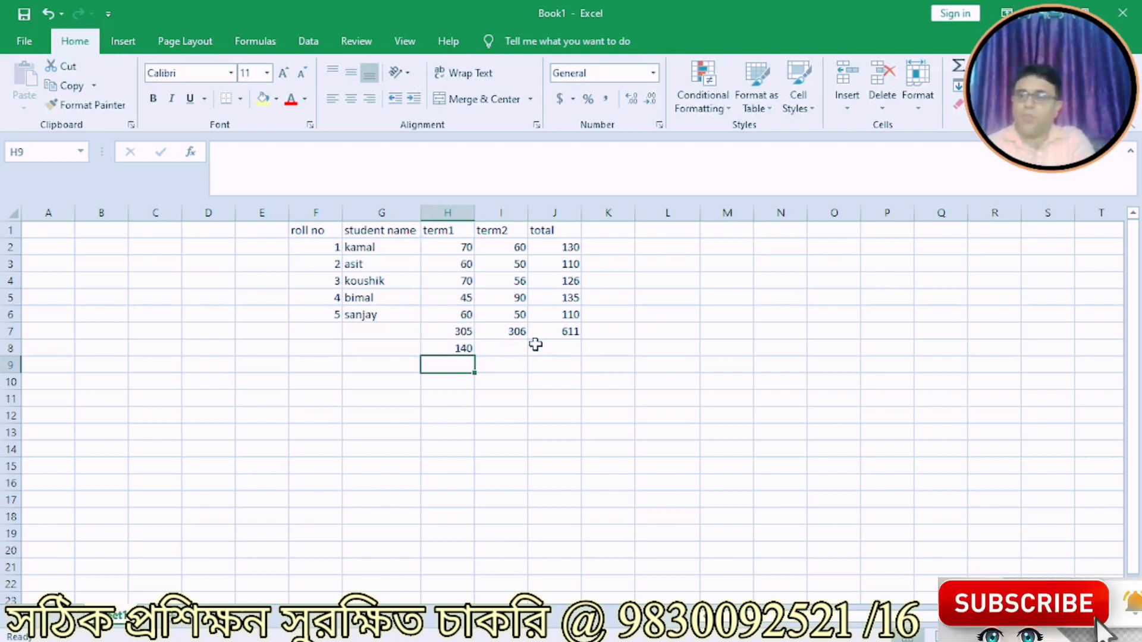
Enter =SUMIF(I2:I6,"<==60") in I8 for the term2 marks.
left_click(490, 343)
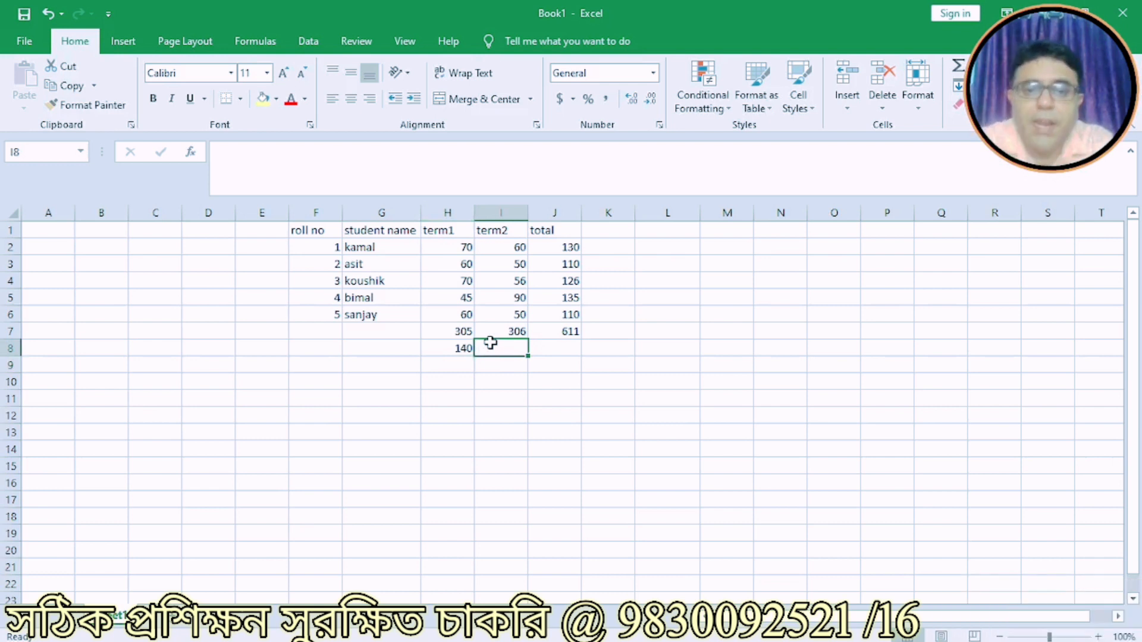
mouse_move(428, 637)
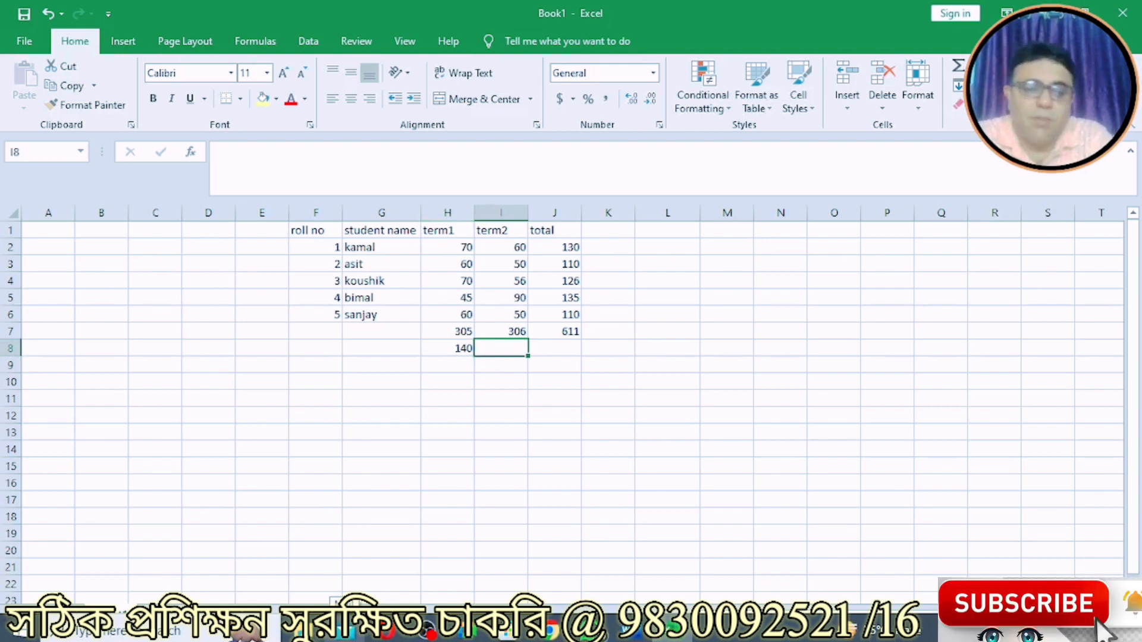
type("=sumif")
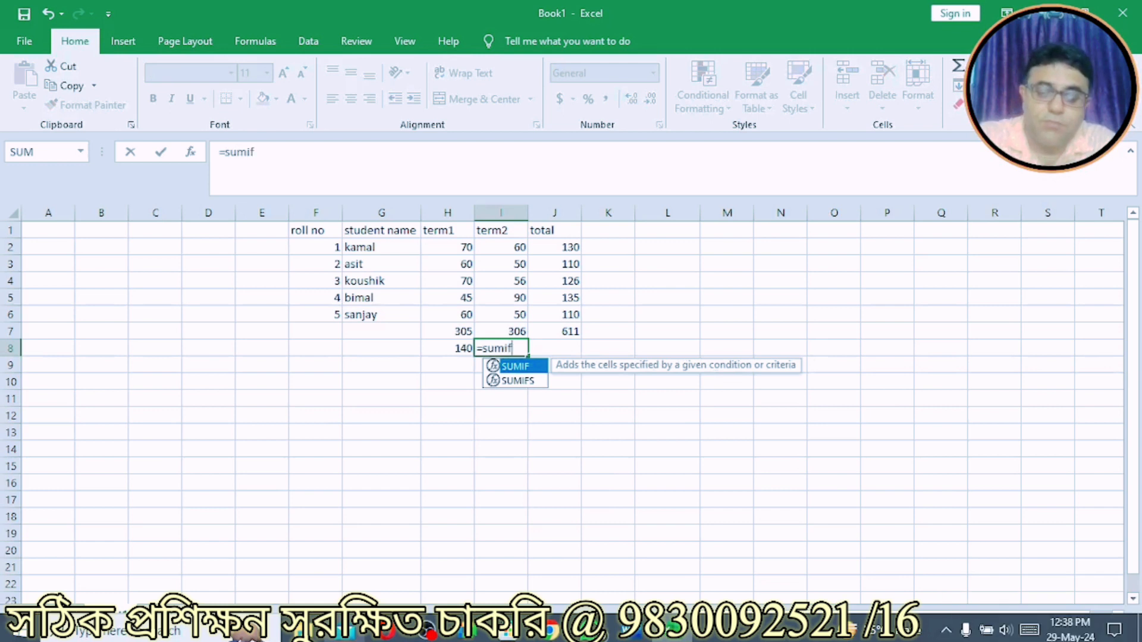
type("(")
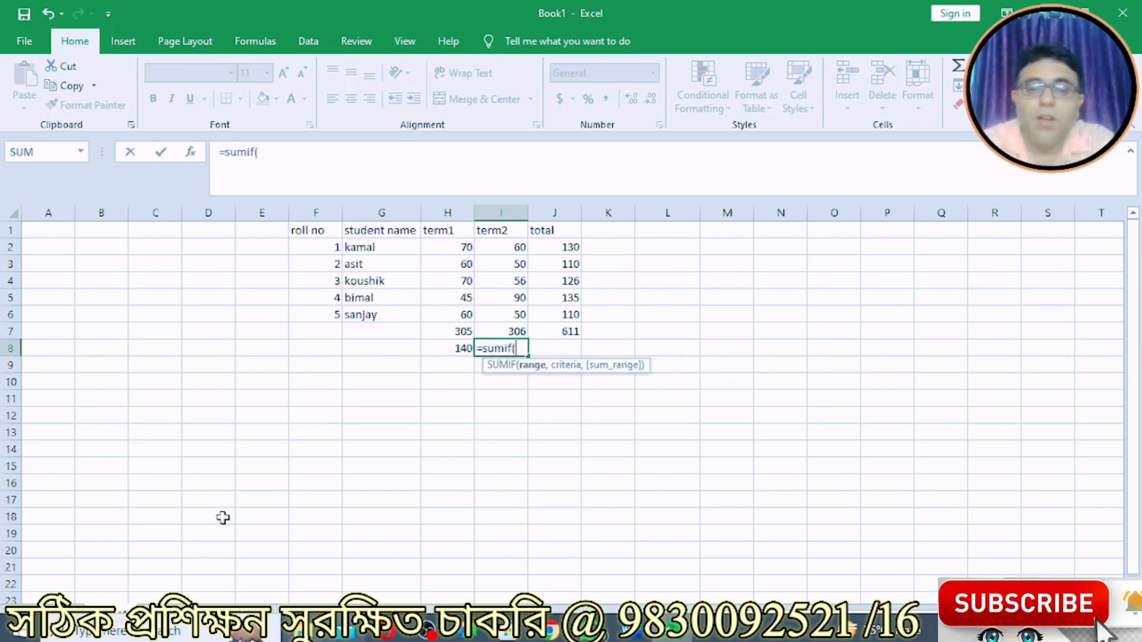
left_click_drag(500, 244, 501, 309)
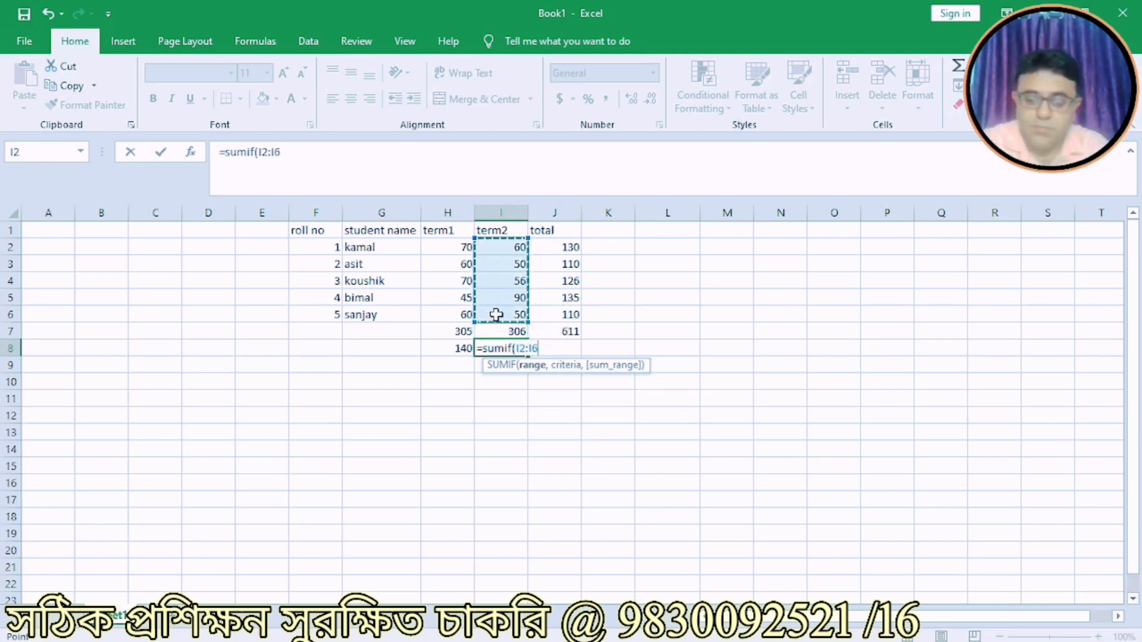
type(",")
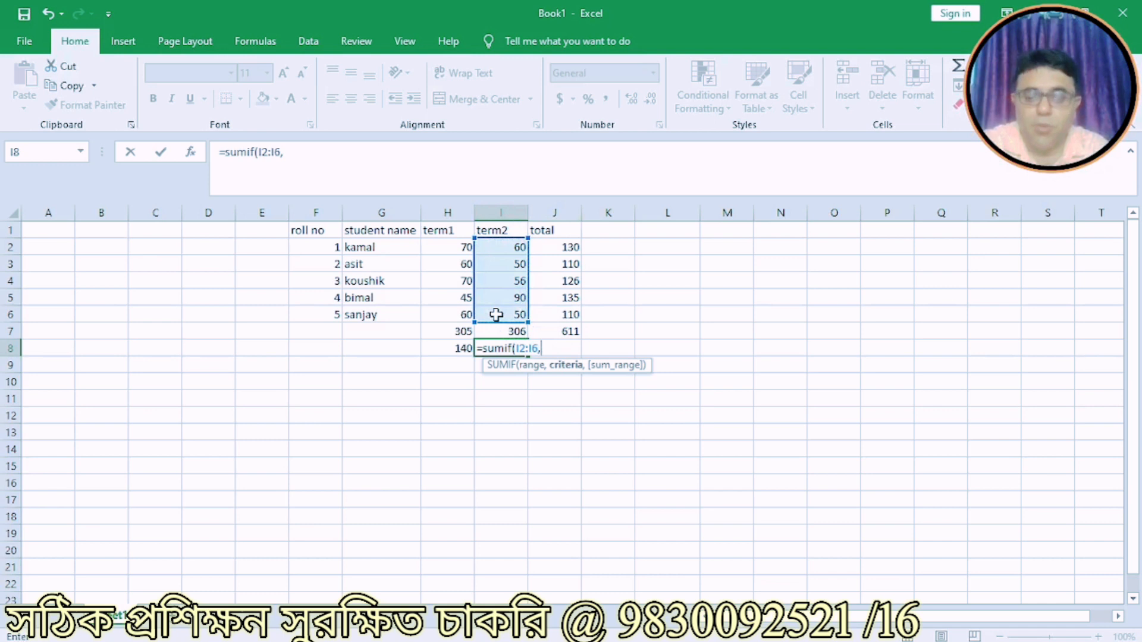
type("\"<")
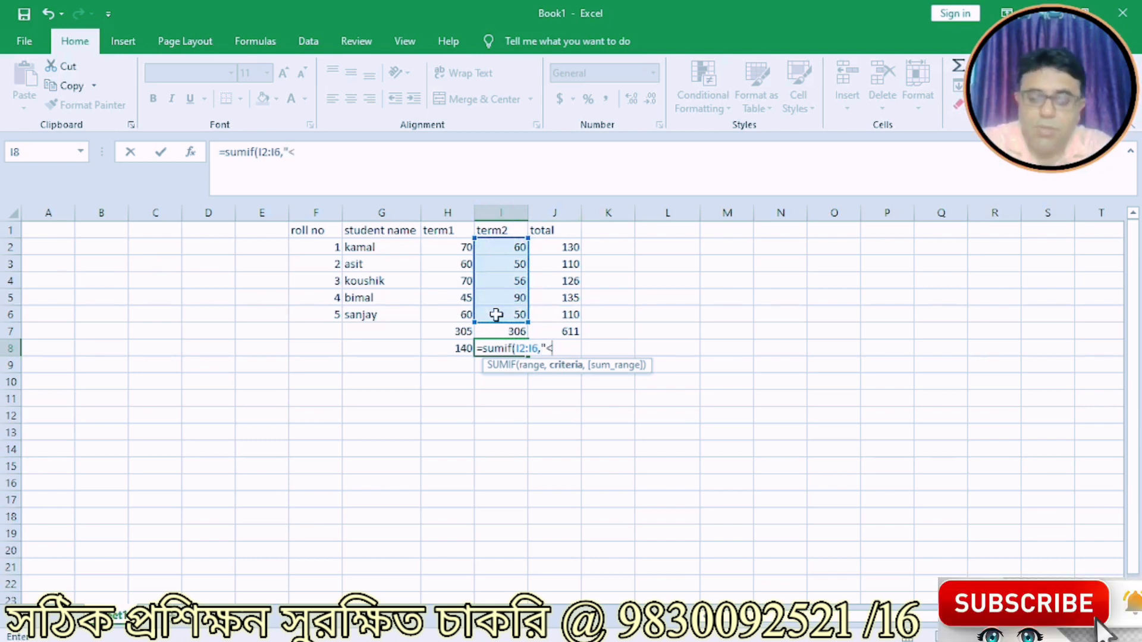
type("==")
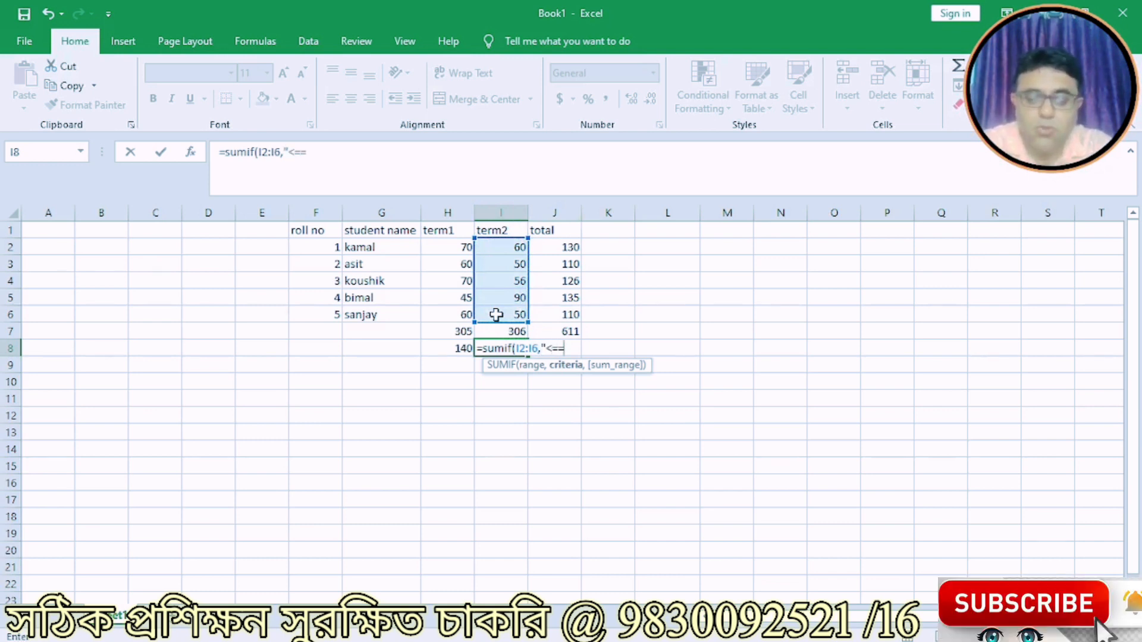
type("60\")")
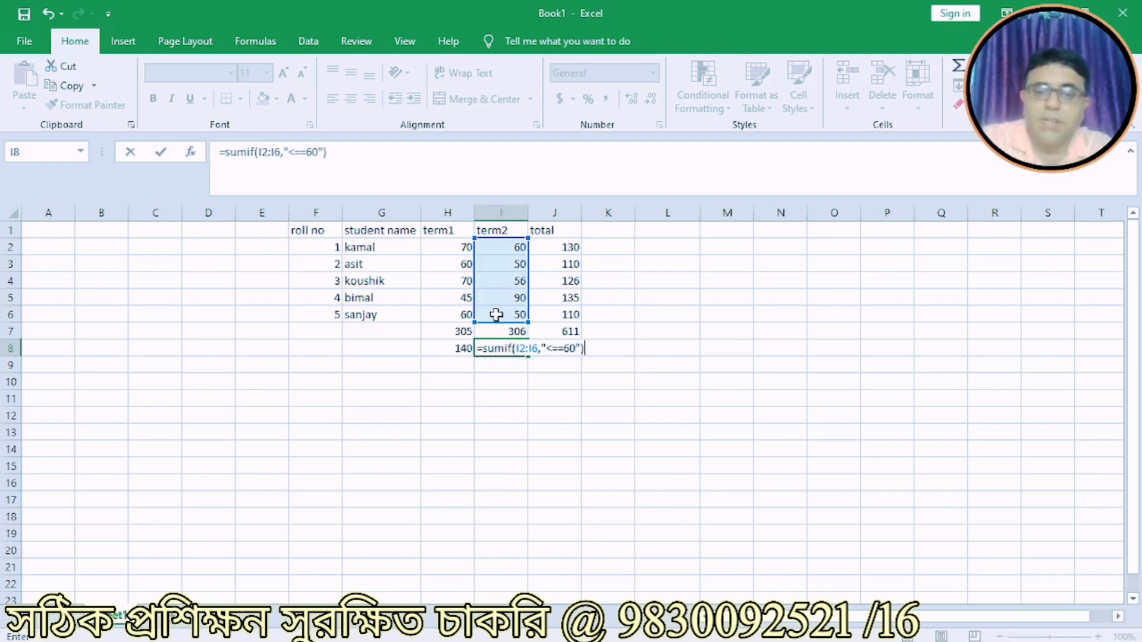
key("Return")
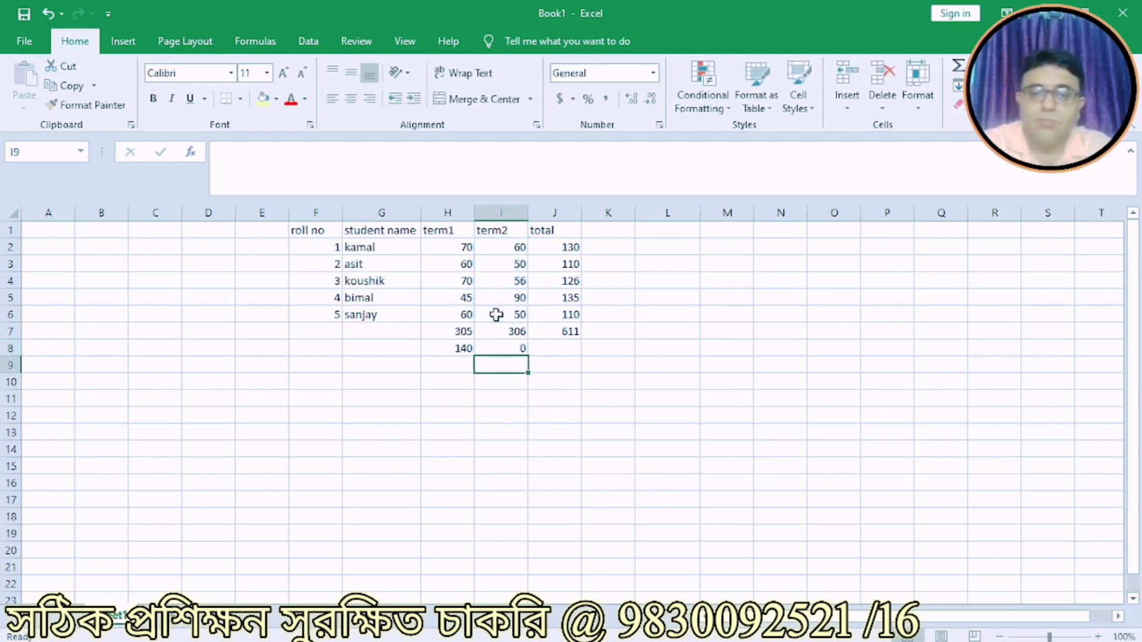
Correct the criterion of the SUMIF formula in I8 to "<=60" by removing the extra equals sign.
double_click(510, 351)
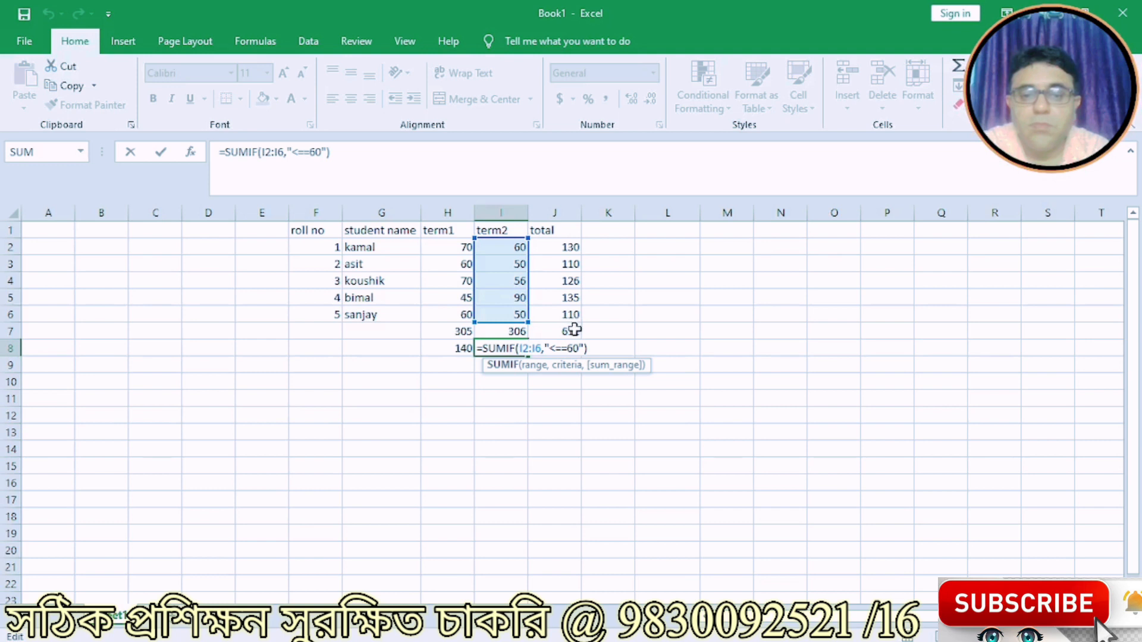
left_click(562, 348)
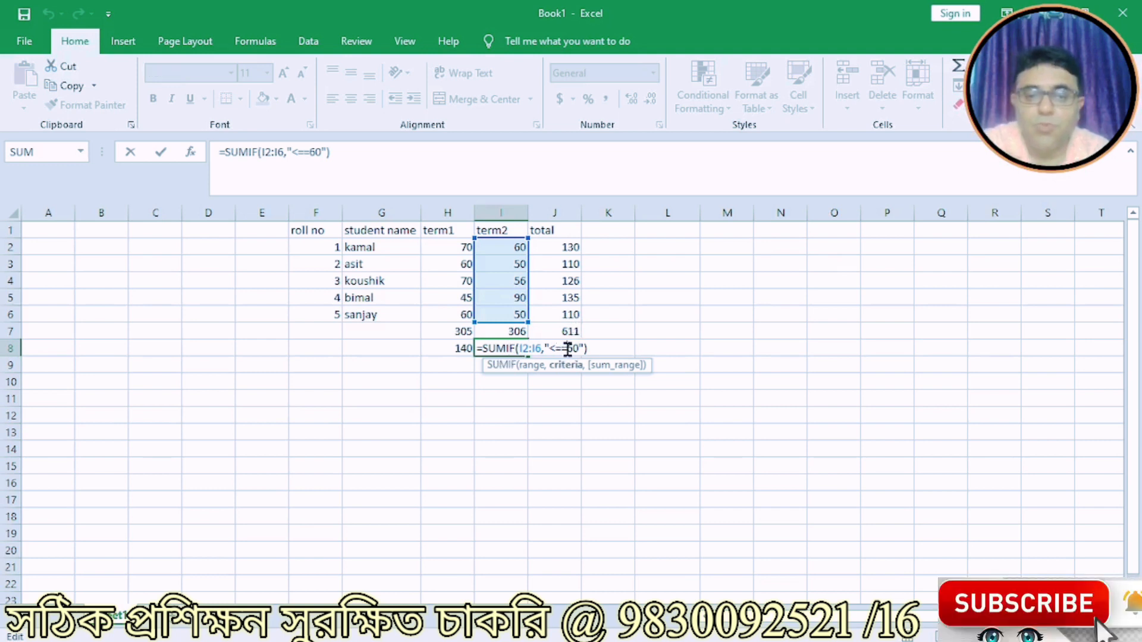
key("BackSpace")
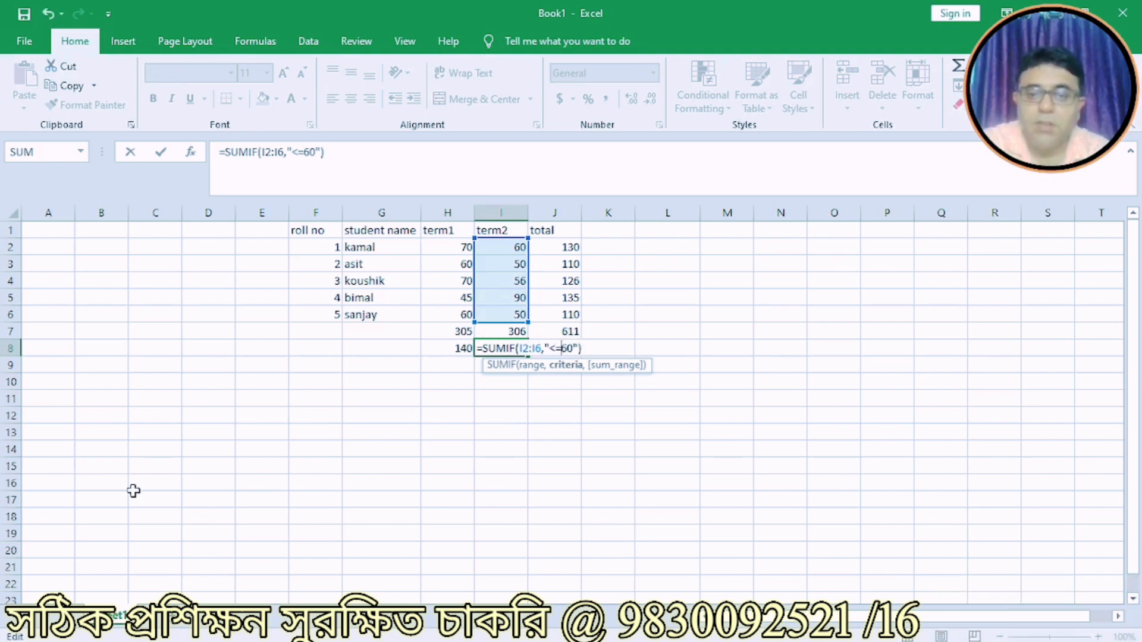
left_click(582, 348)
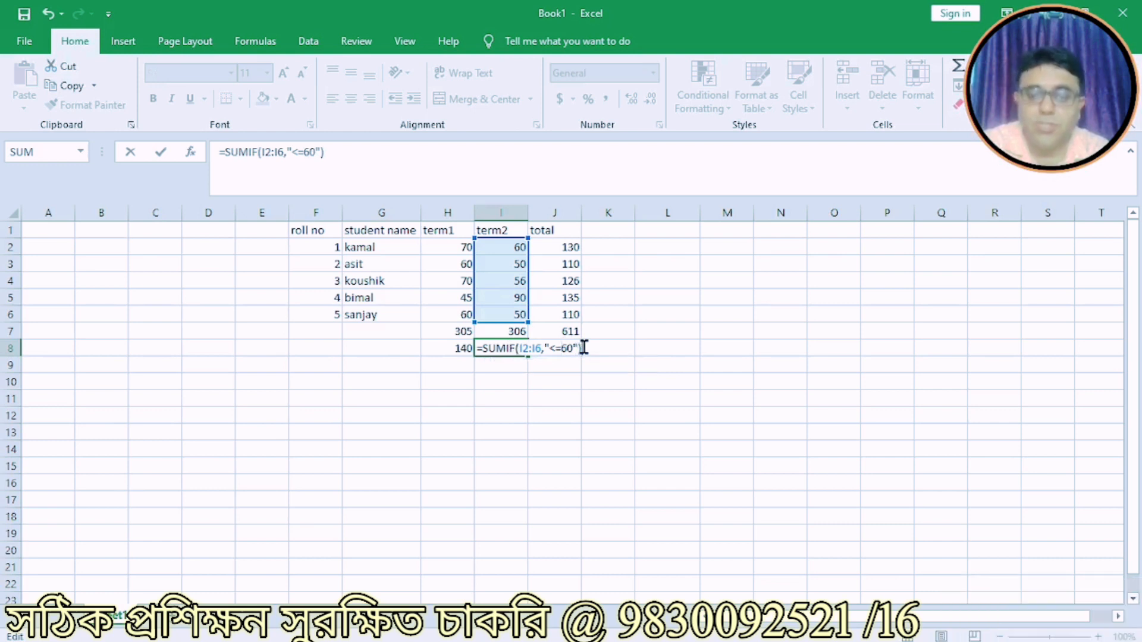
key("Return")
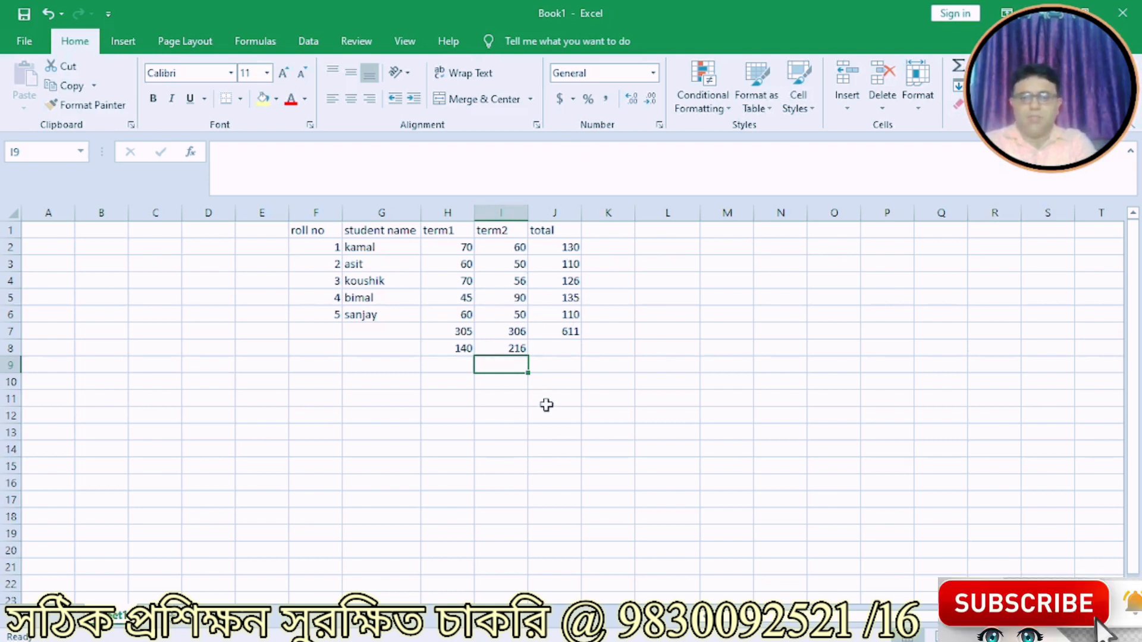
Enter =SUMIF(J2:J7,"<=130") in J8 for the total marks.
left_click(554, 349)
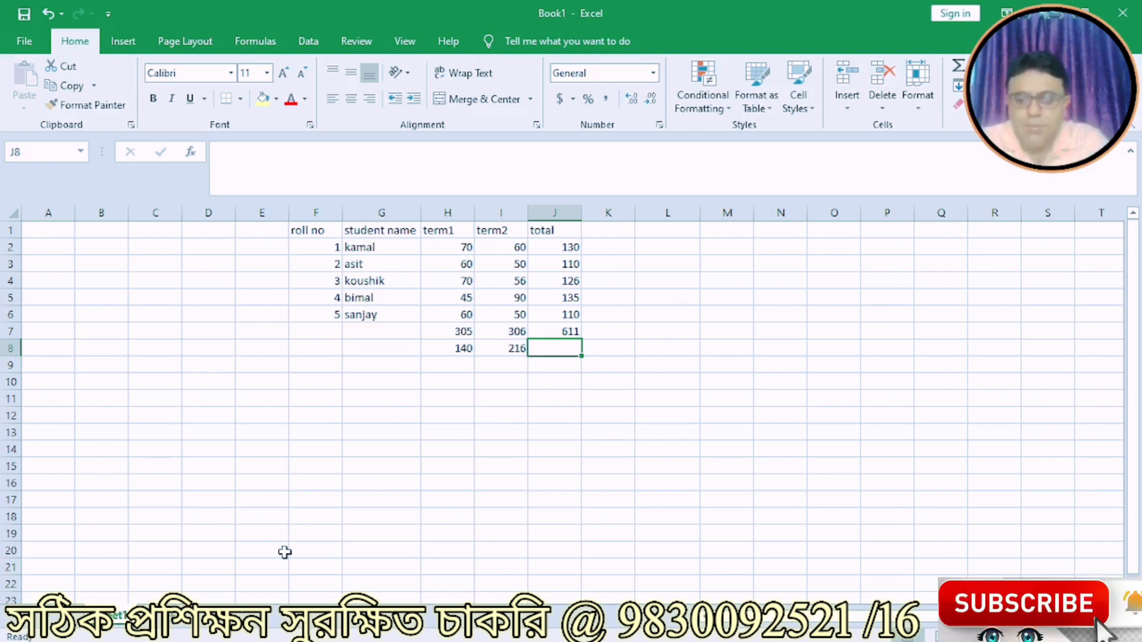
type("=sumif")
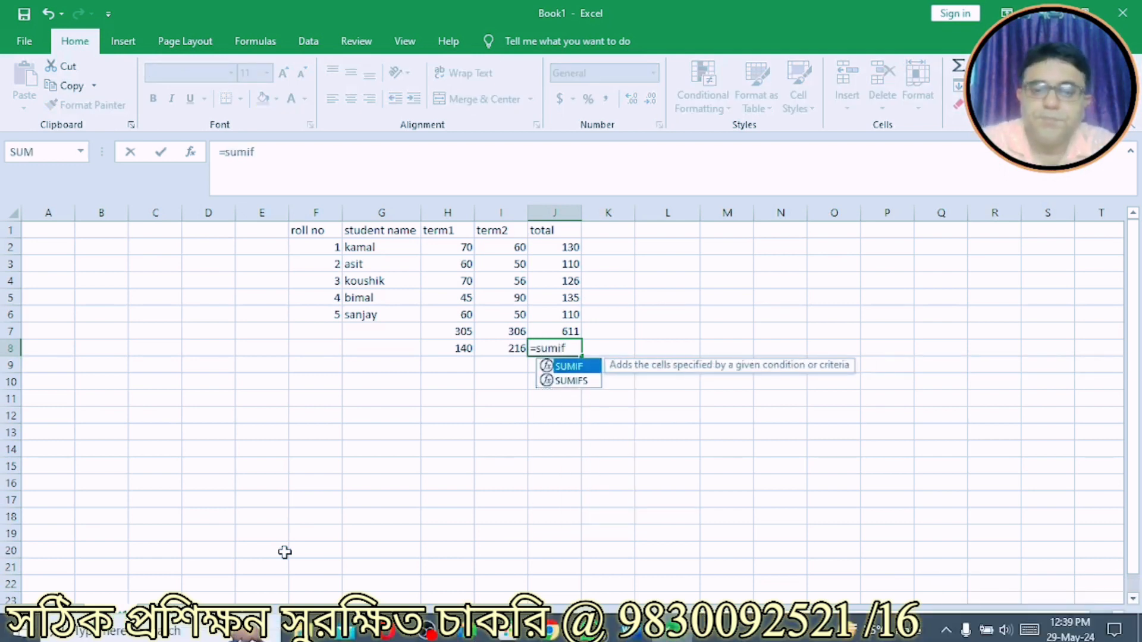
type("((")
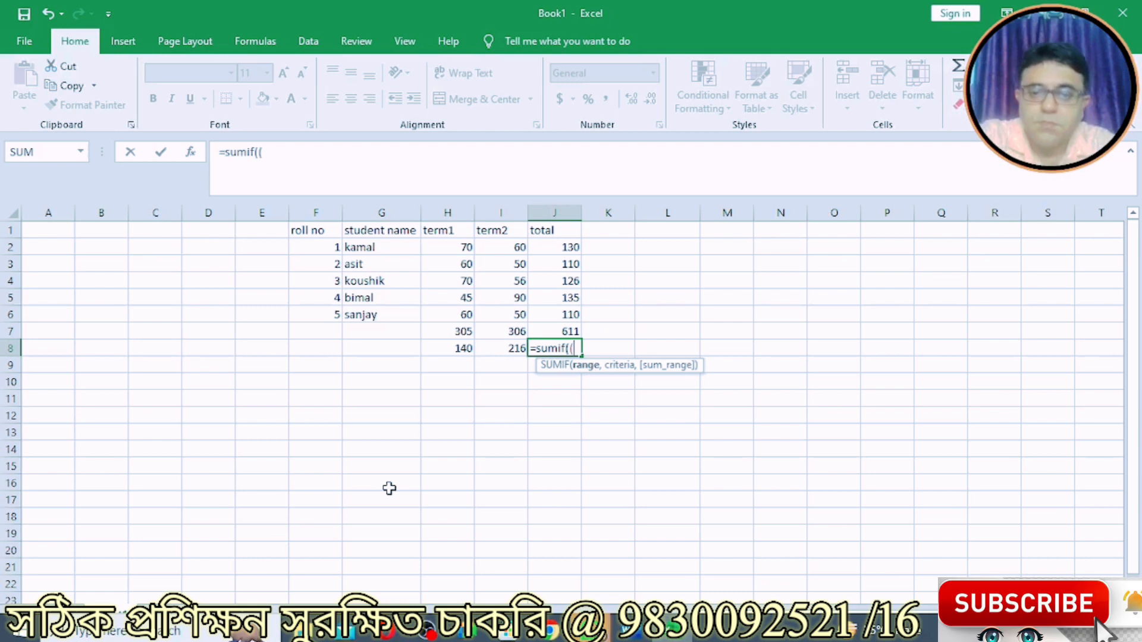
key("BackSpace")
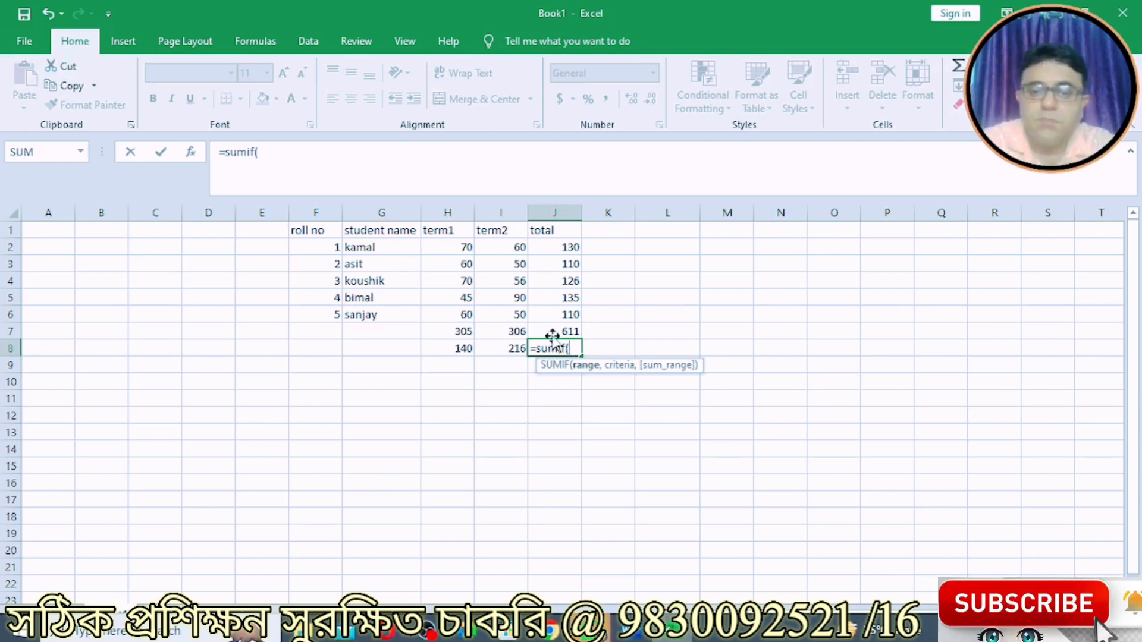
left_click_drag(555, 245, 547, 335)
type(",")
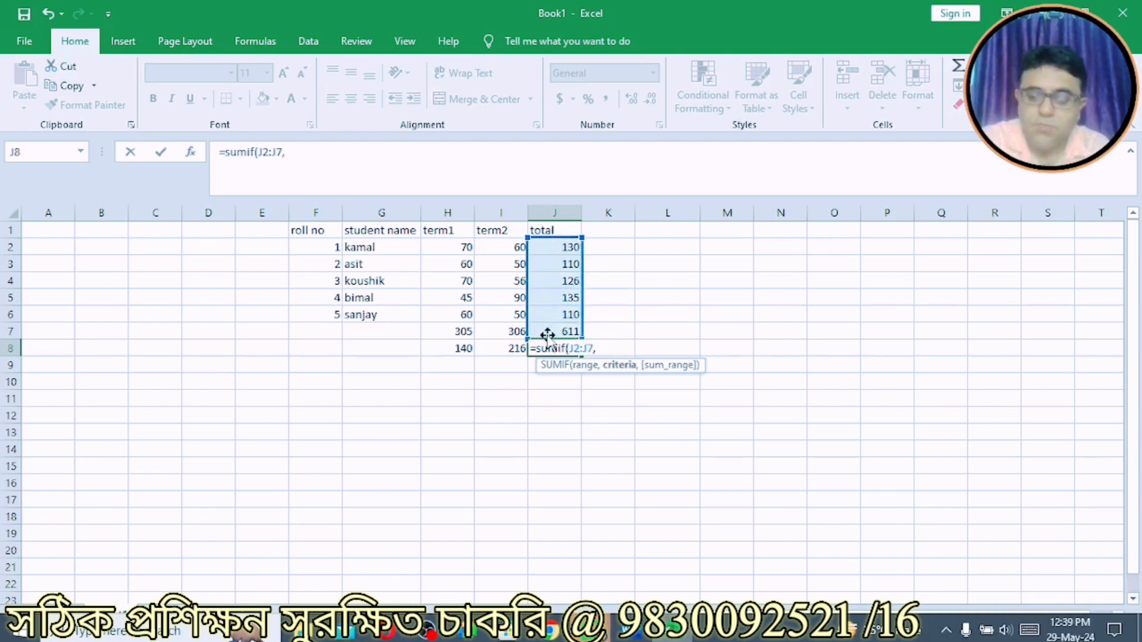
type("\"<>=")
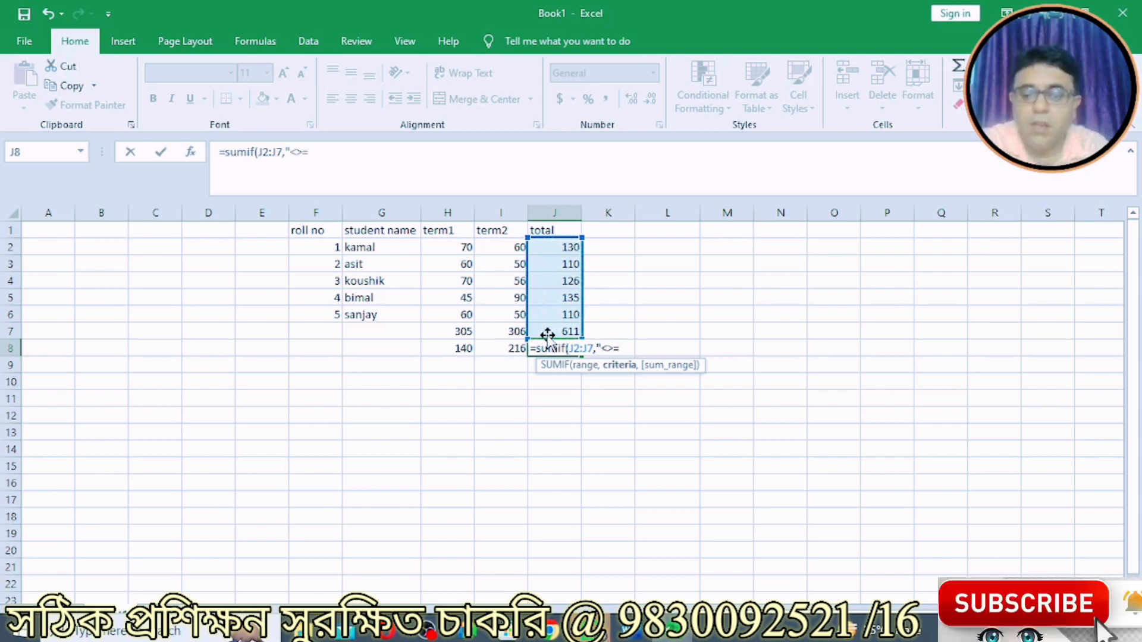
key("BackSpace")
key("BackSpace")
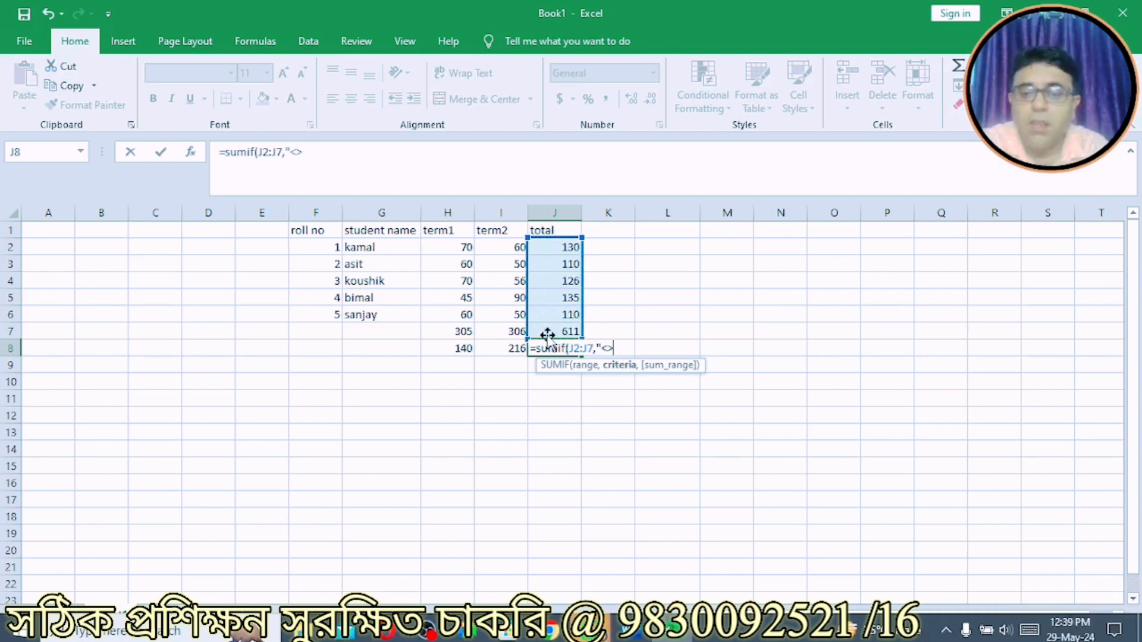
type("=")
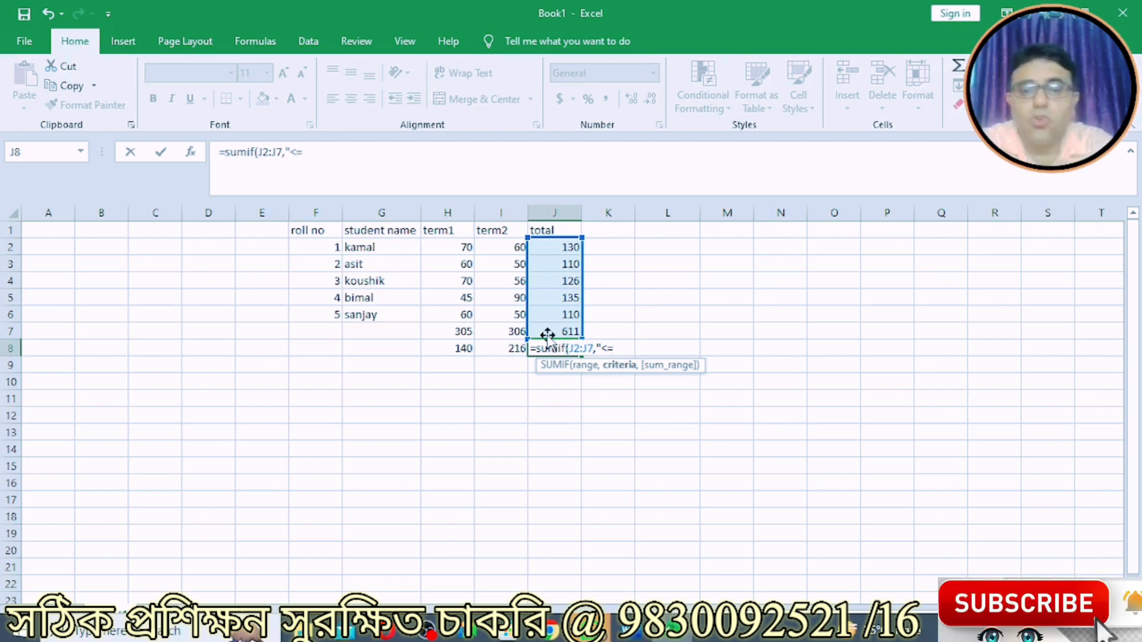
type("13")
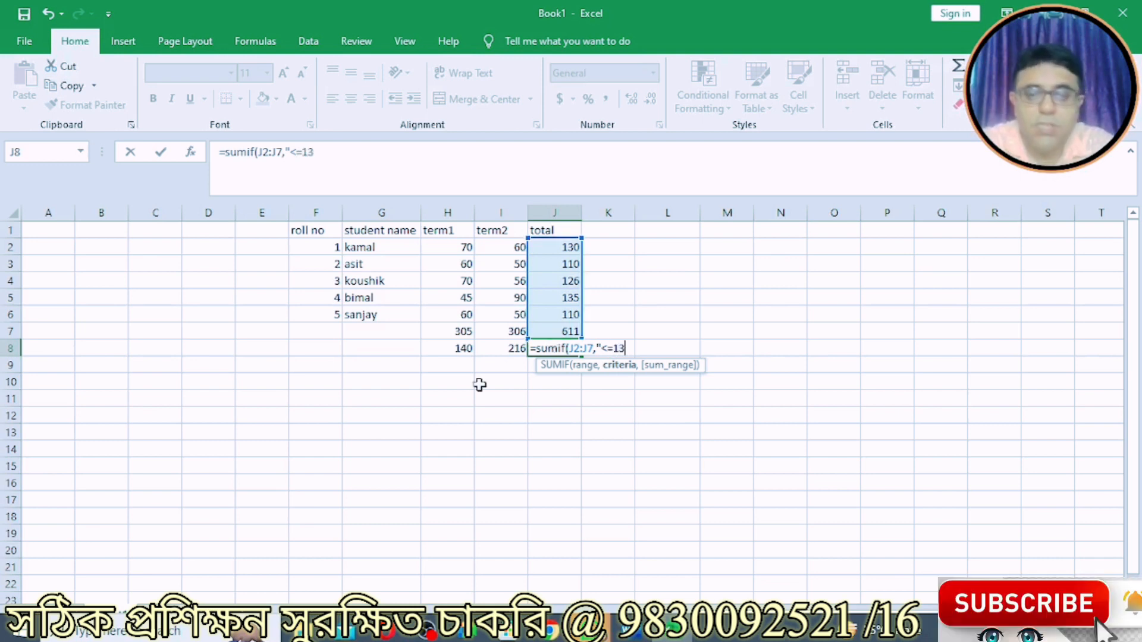
type("0\")")
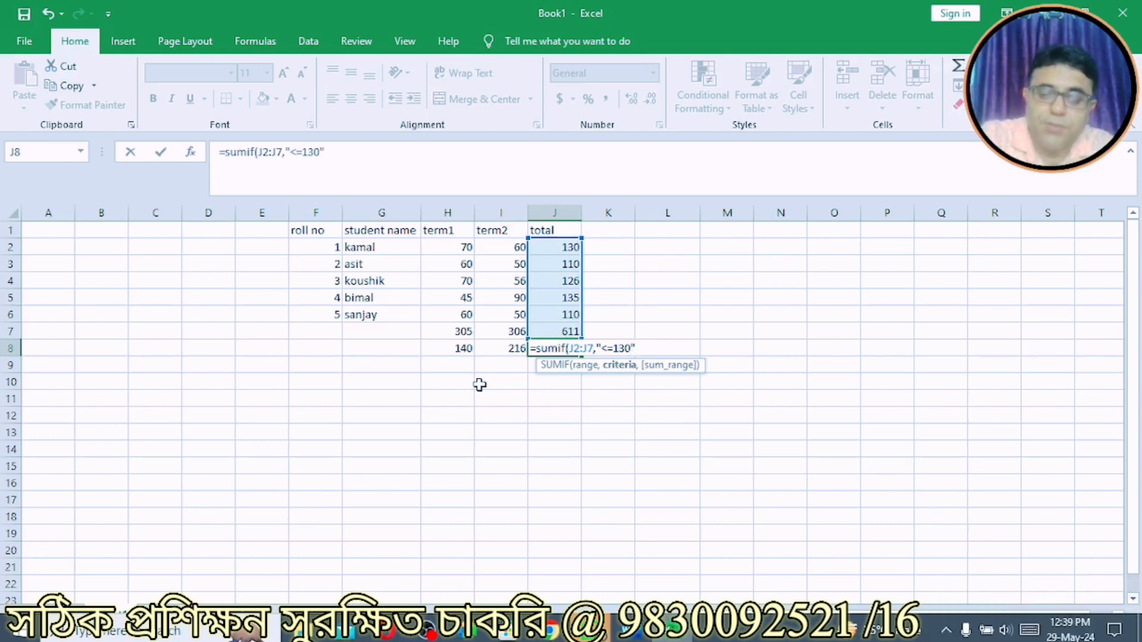
key("Return")
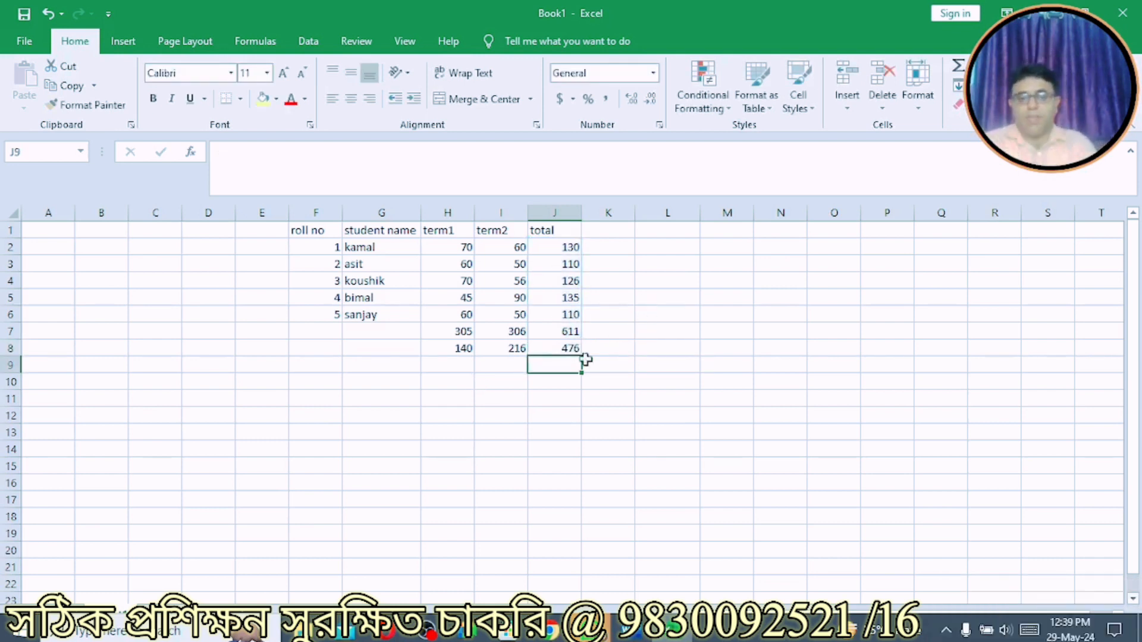
Review the SUMIF formulas in H8, I8 and J8, check the Class 3 topics in the Word syllabus, and return to Excel.
left_click(553, 348)
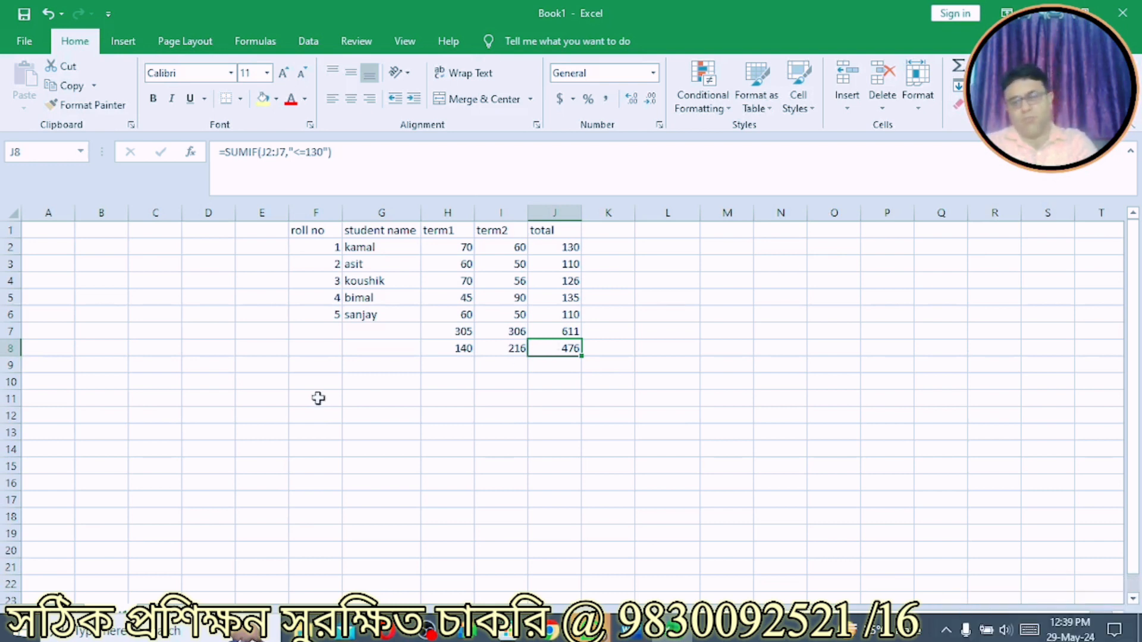
left_click(455, 345)
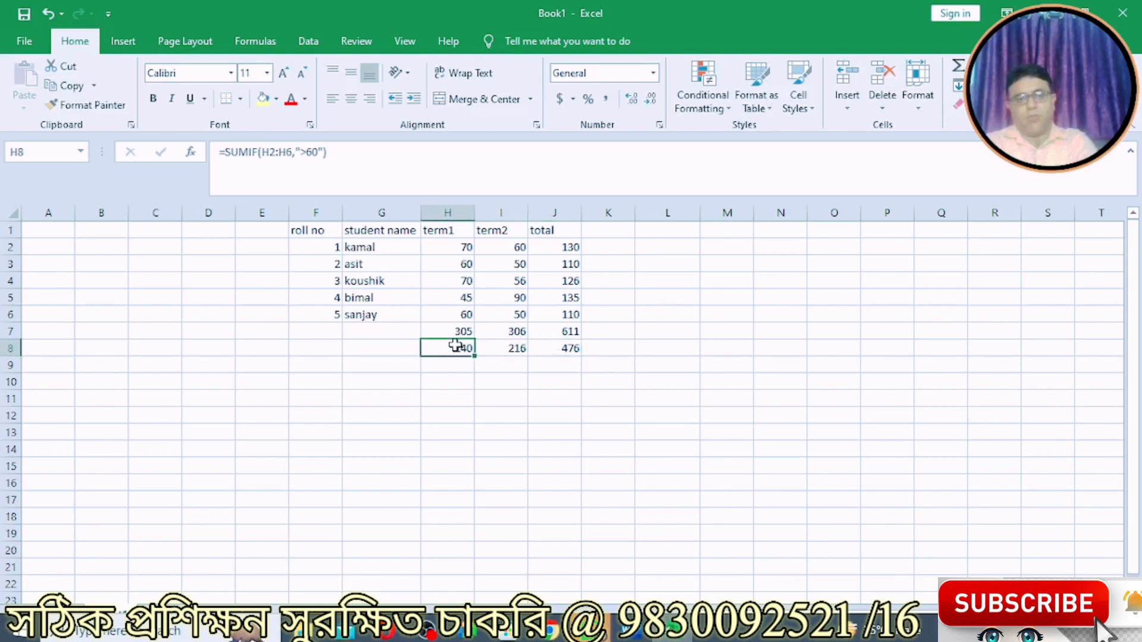
left_click(489, 348)
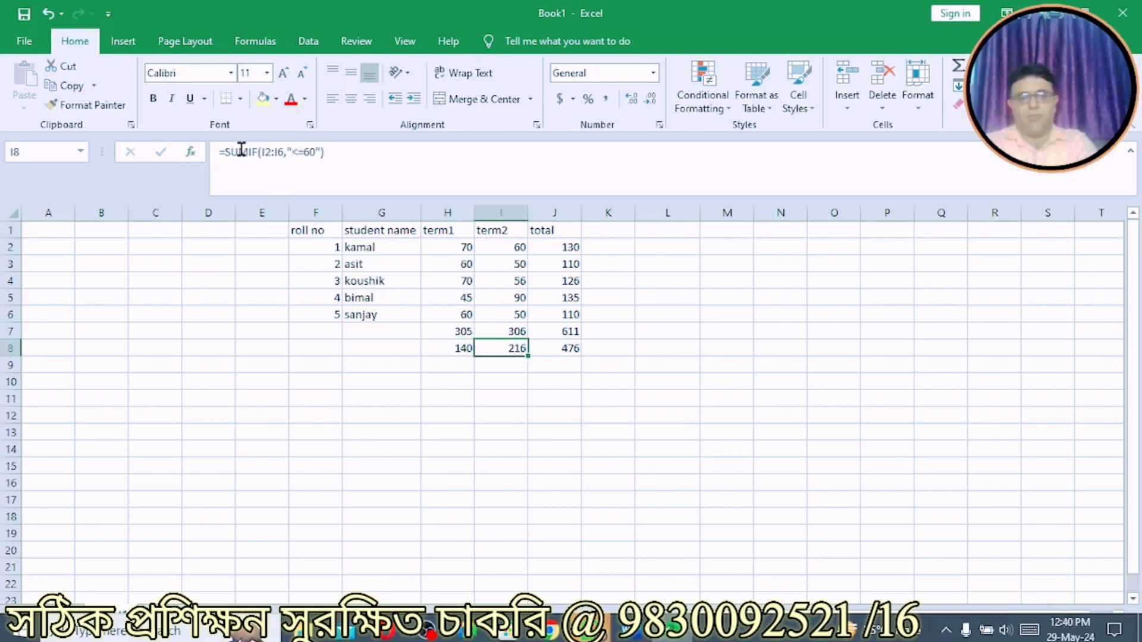
left_click(553, 349)
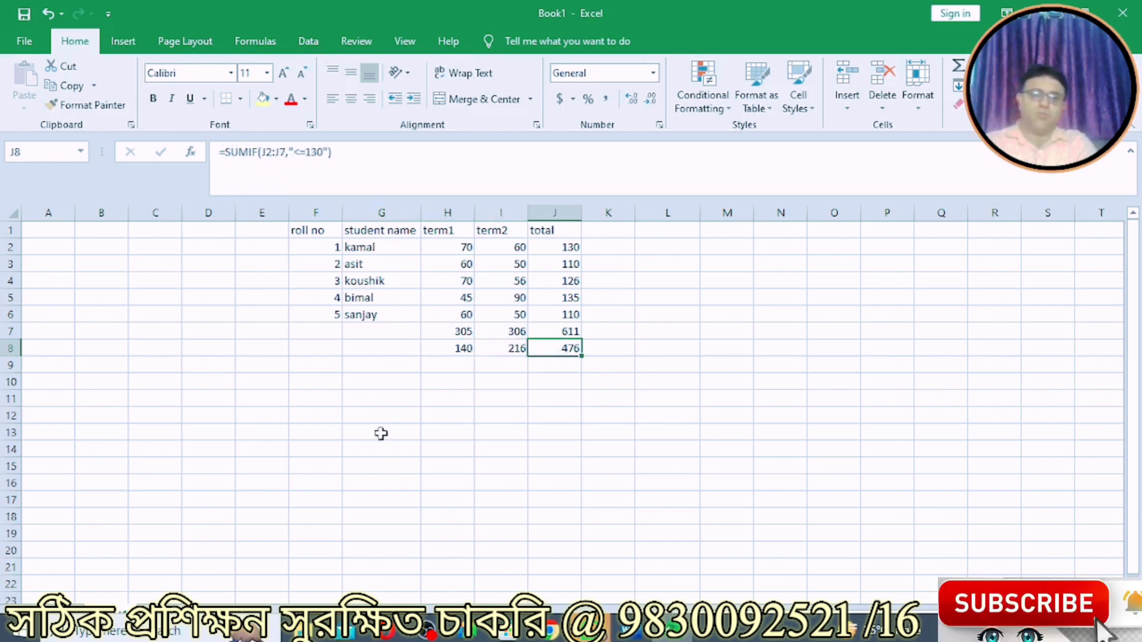
left_click(420, 444)
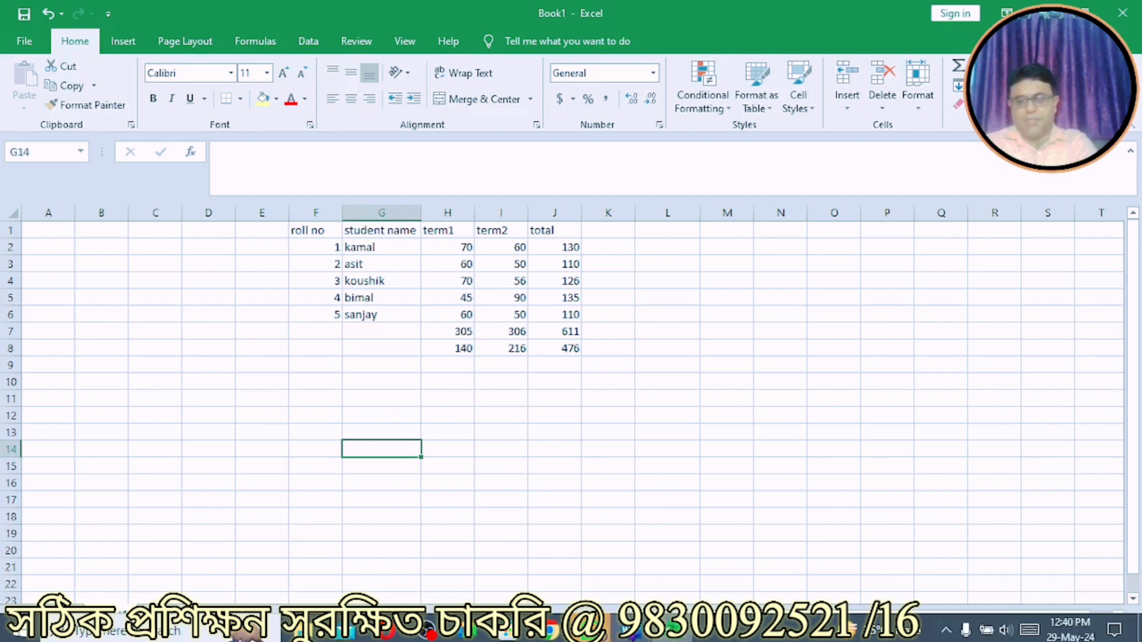
left_click(633, 634)
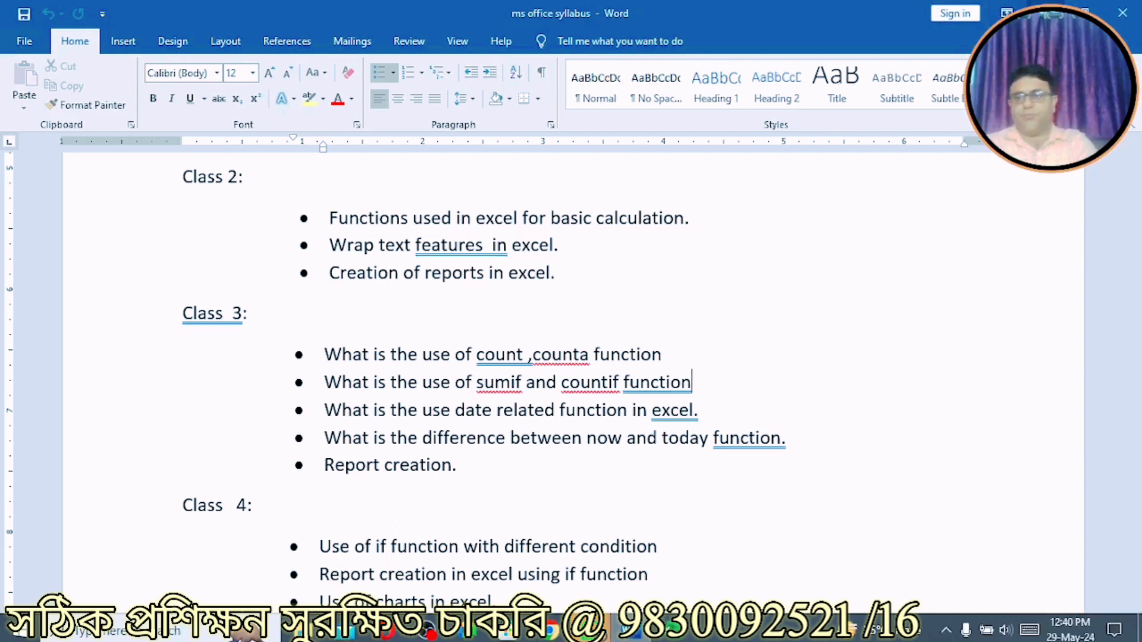
left_click(672, 630)
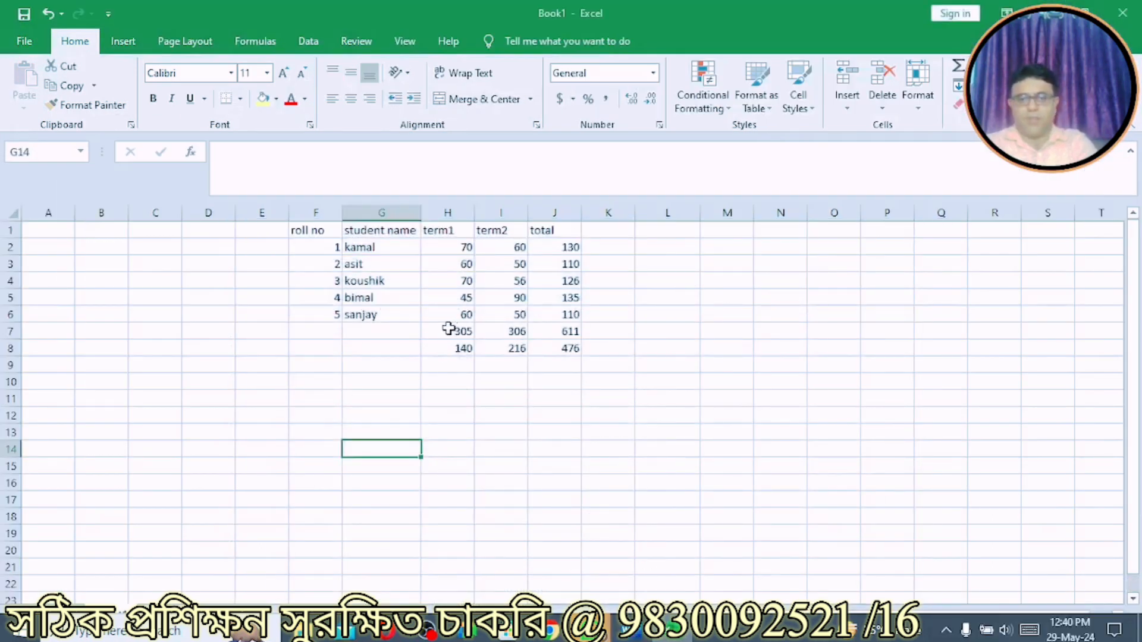
Clear the results in H7:J8 and enter =COUNT(H2:H6) in H7 for the term1 marks.
left_click_drag(449, 329, 561, 344)
key("Delete")
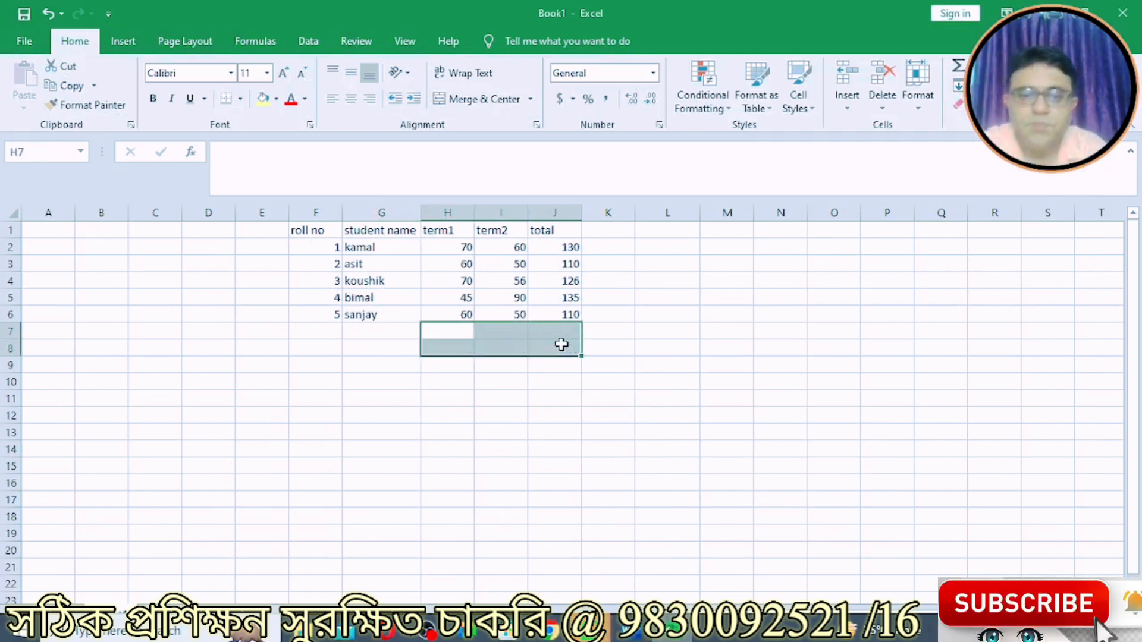
left_click(456, 330)
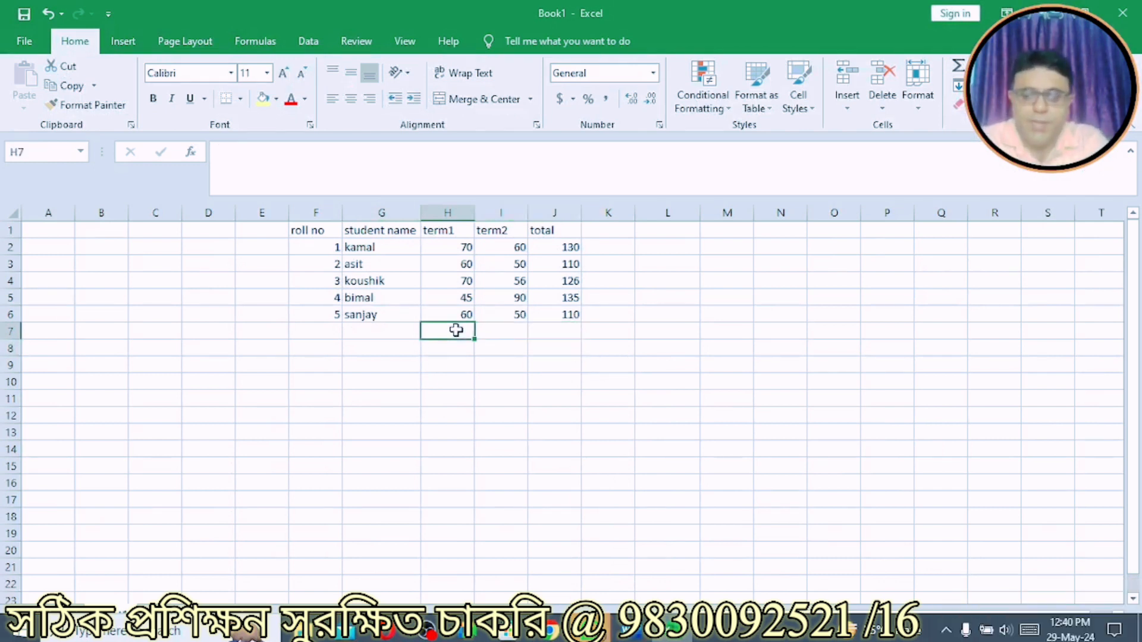
type("=count(")
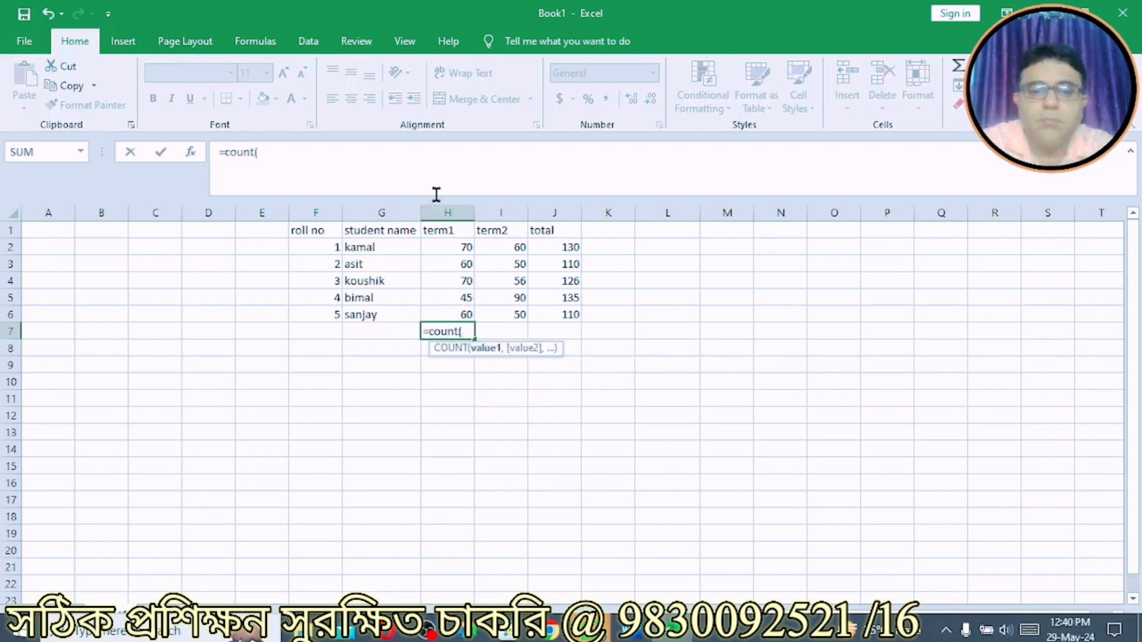
left_click_drag(439, 241, 433, 311)
type(")")
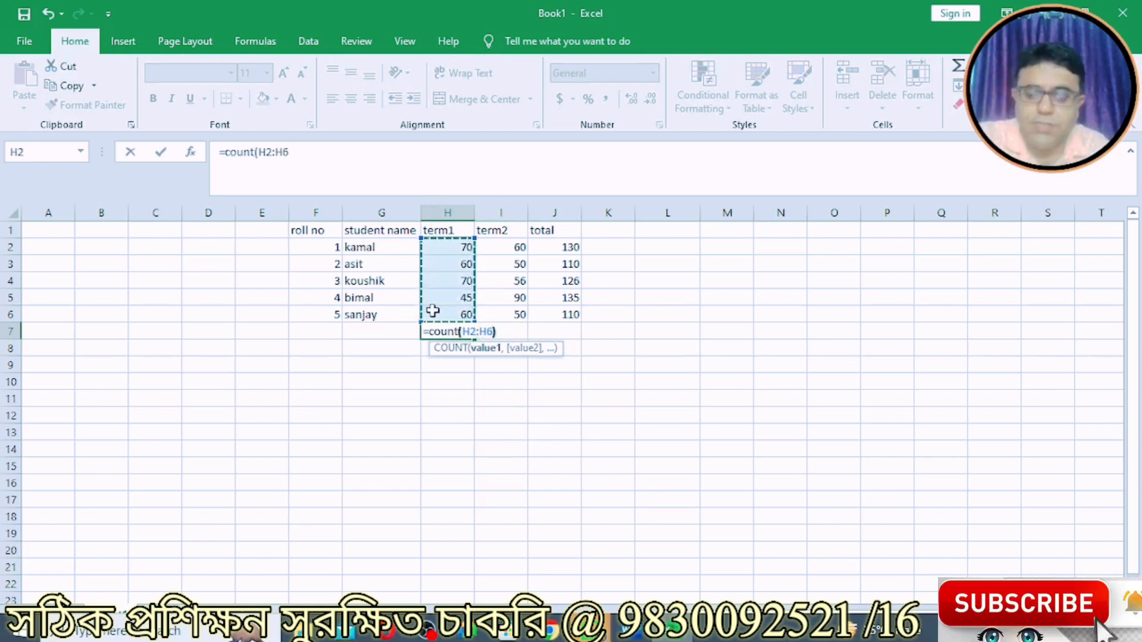
key("Return")
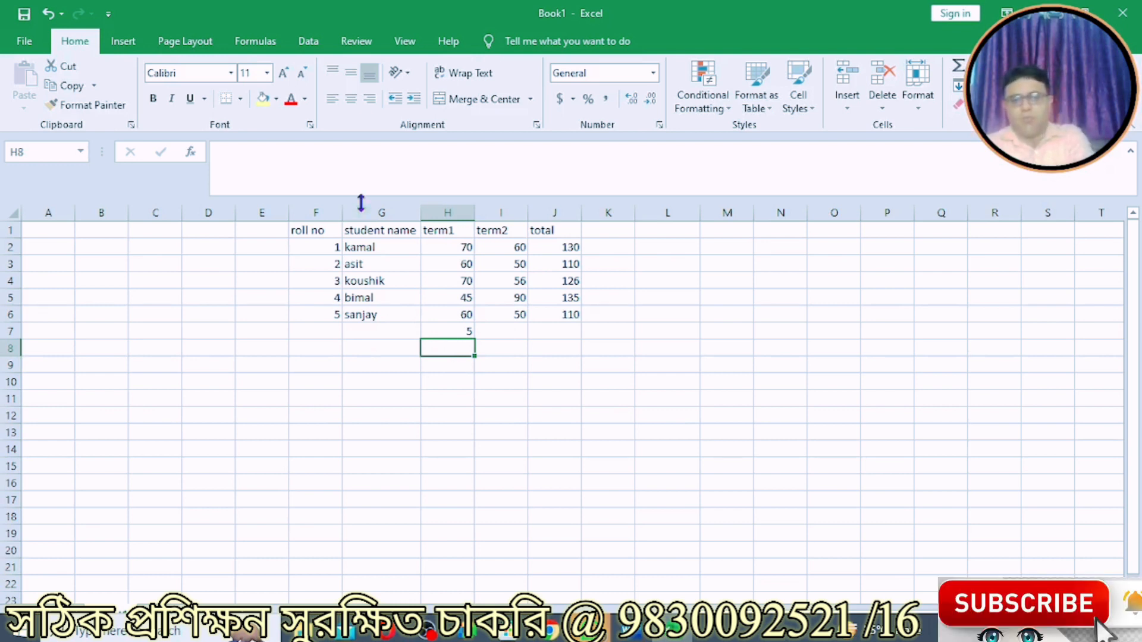
left_click(455, 248)
left_click(449, 263)
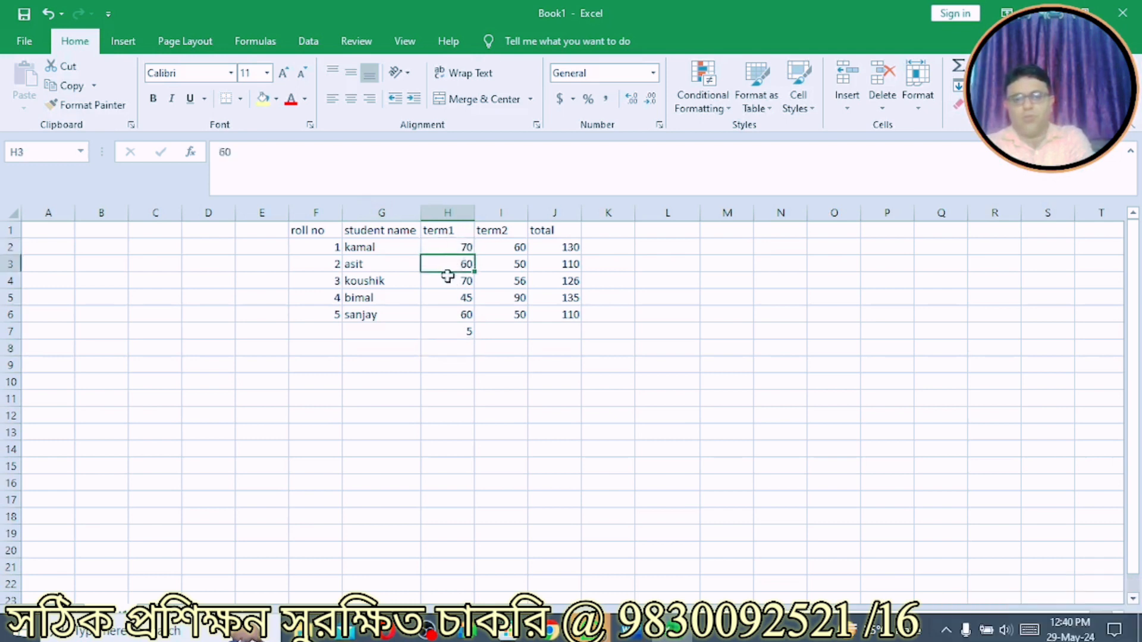
left_click(447, 281)
left_click(447, 314)
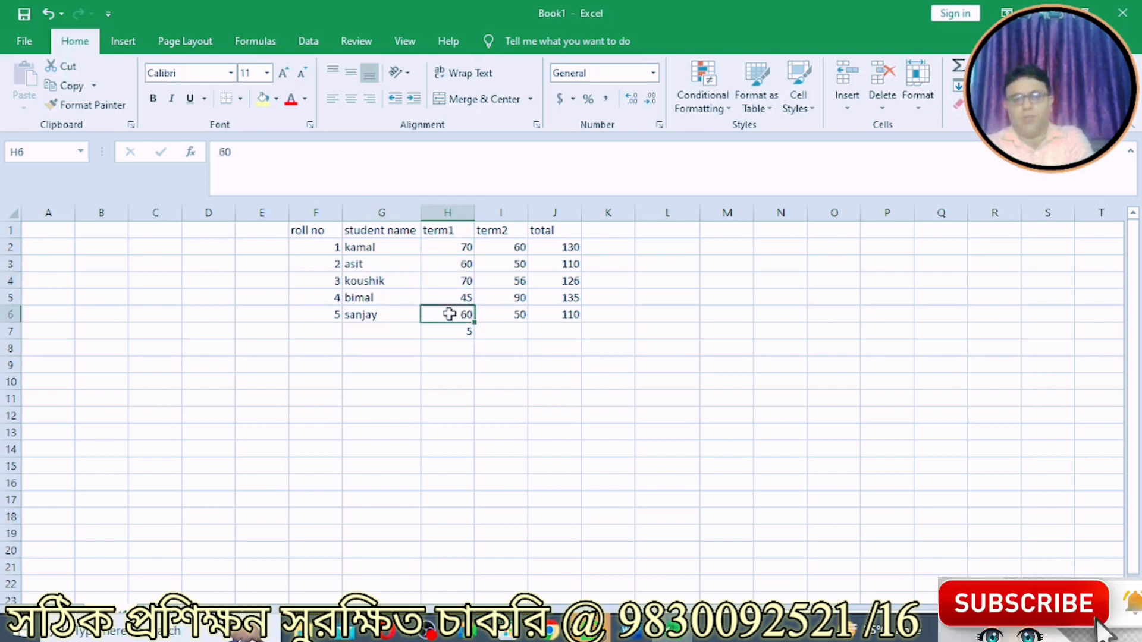
Enter a COUNTIF formula in H8 over H2:H6 with the criterion ">=60, leaving out the closing quotation mark, and accept the suggested correction.
left_click(447, 349)
type("=countif")
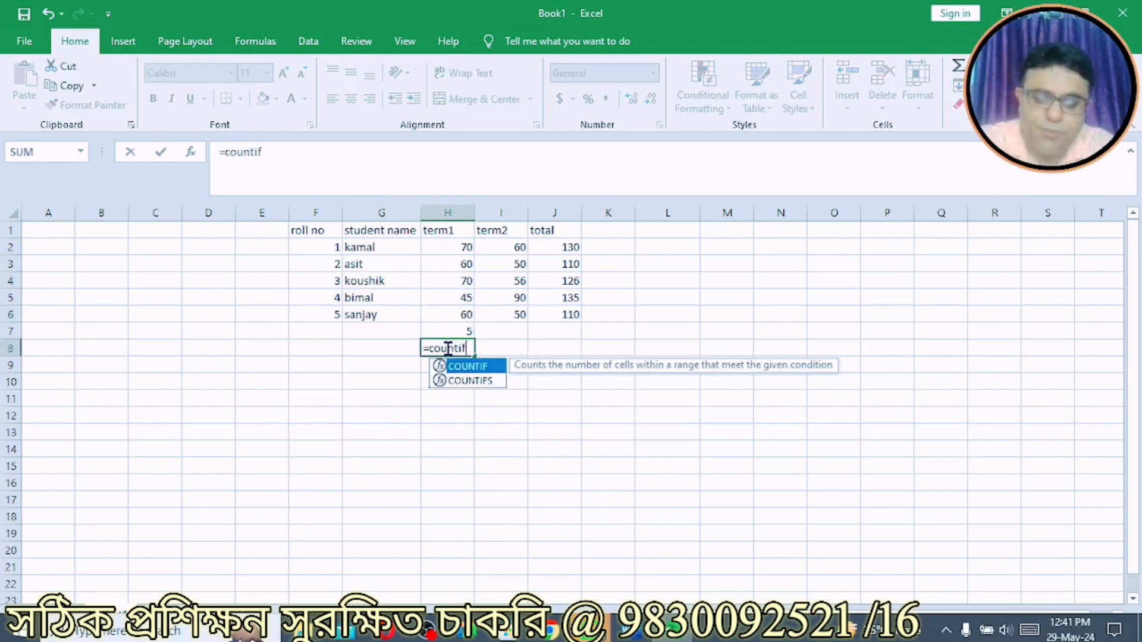
type("(")
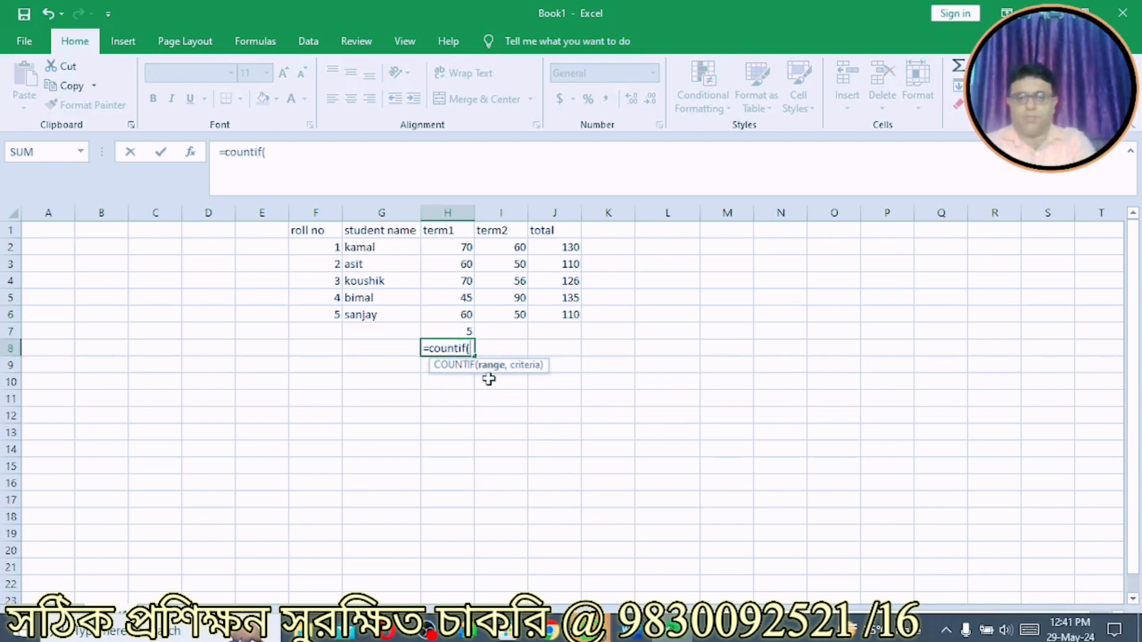
left_click(434, 244)
left_click_drag(435, 245, 436, 308)
type(",\"")
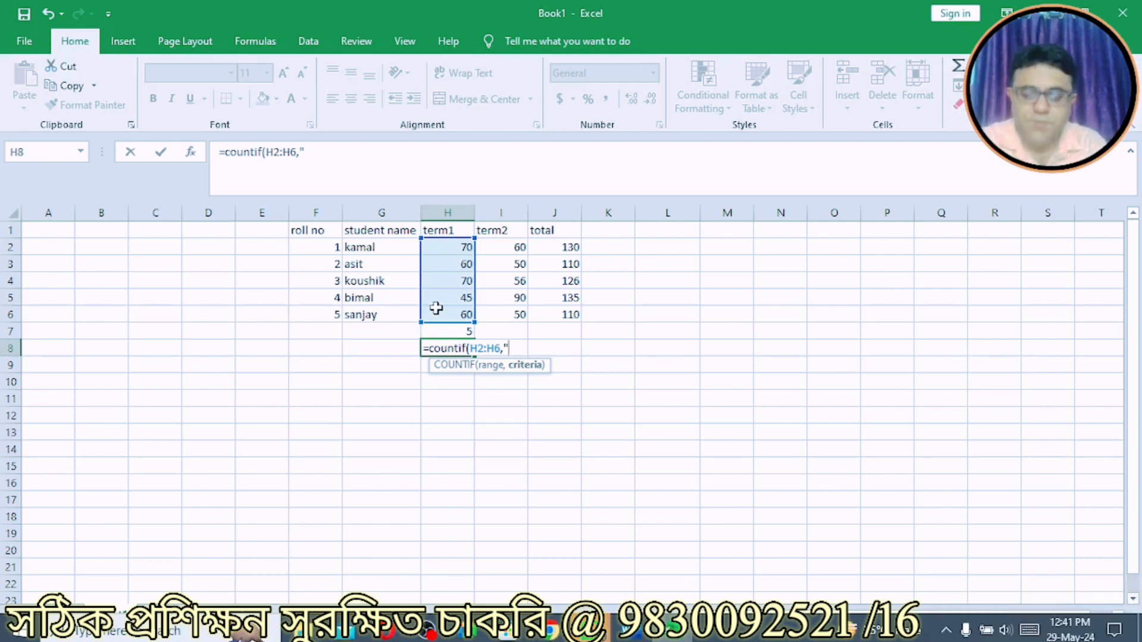
type(">=6")
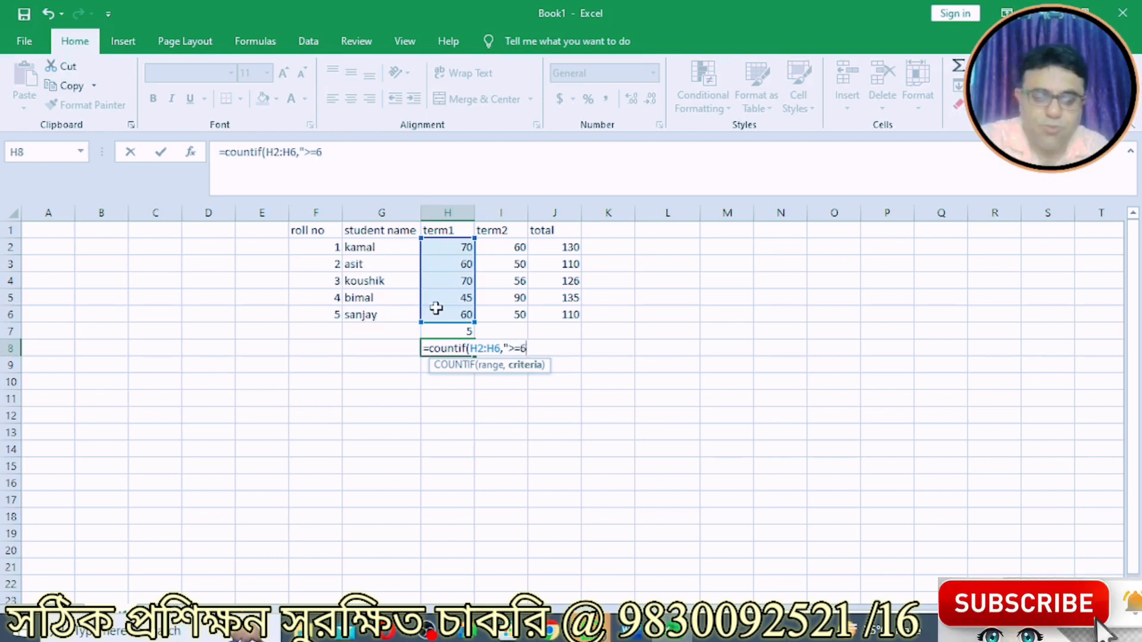
type("0)")
key("Return")
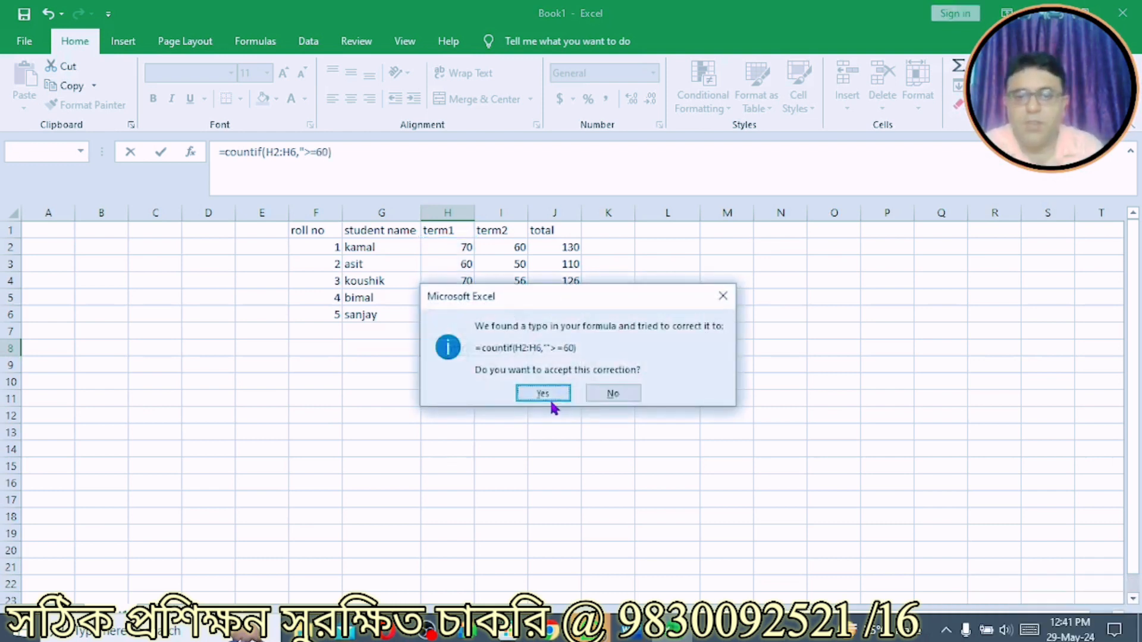
left_click(549, 394)
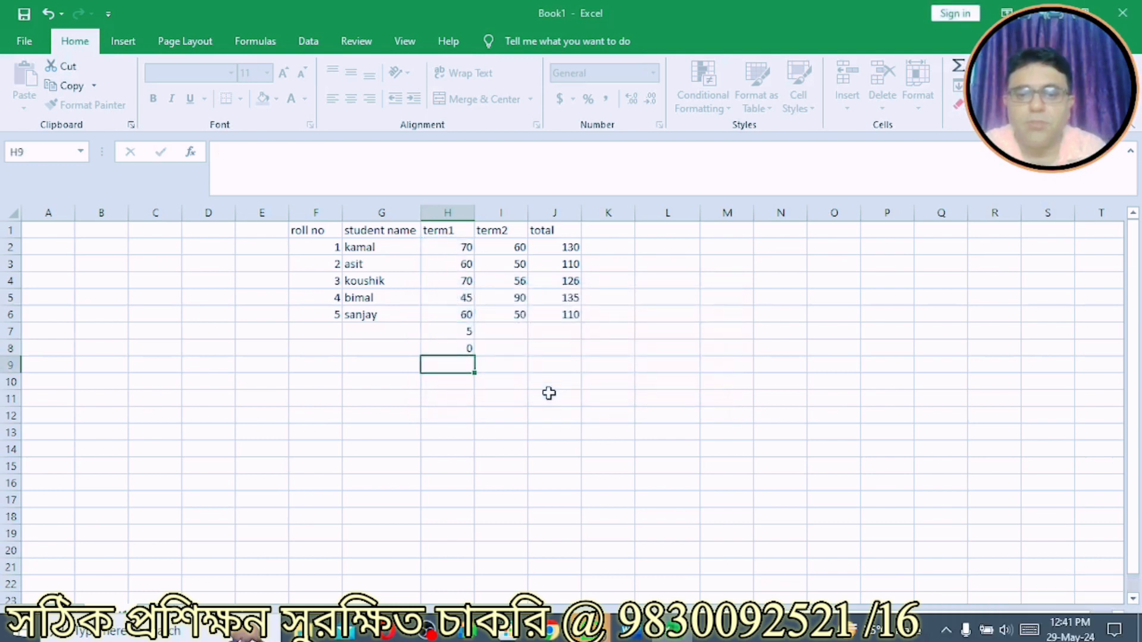
Correct the quotation marks around the COUNTIF criterion in H8 so the formula reads =COUNTIF(H2:H6,">=60").
double_click(447, 348)
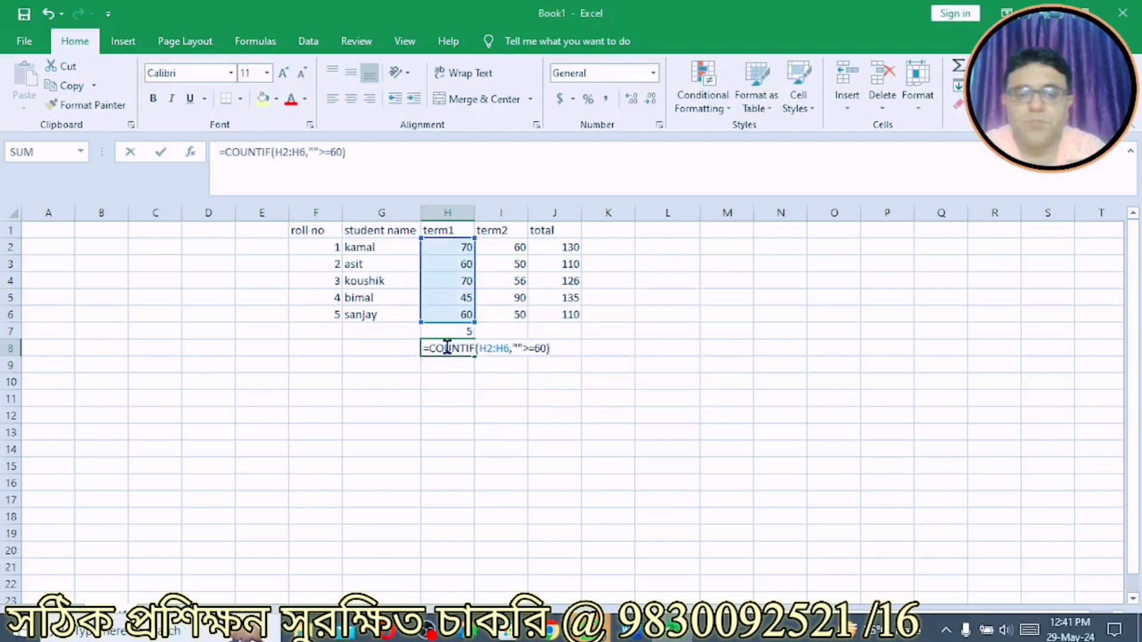
left_click(528, 341)
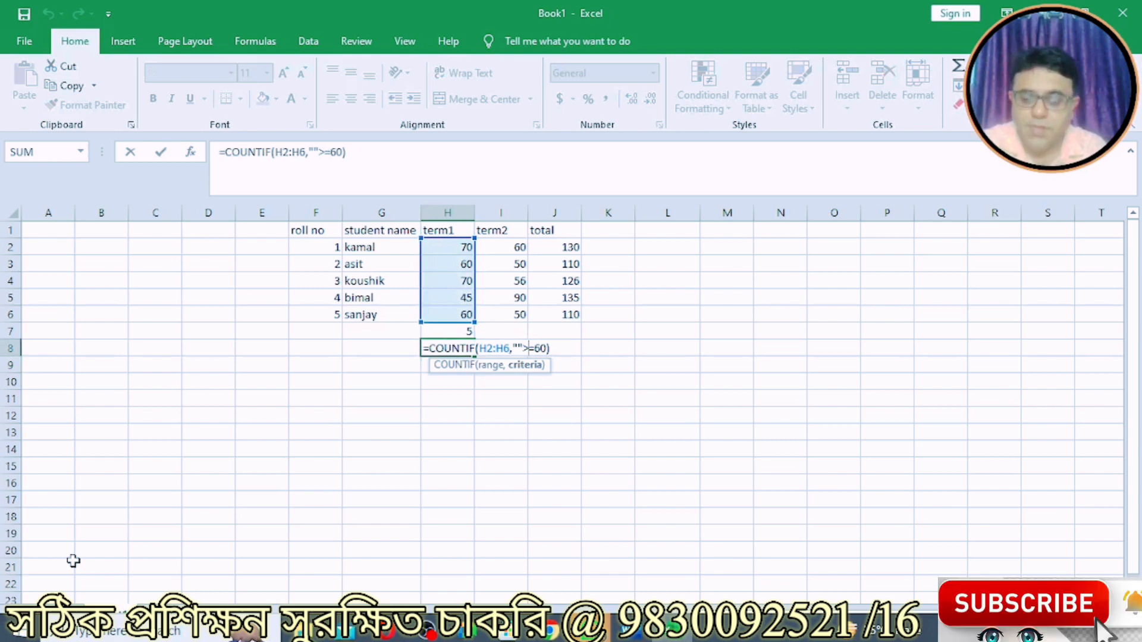
key("BackSpace")
key("Right")
key("Right")
type("\"")
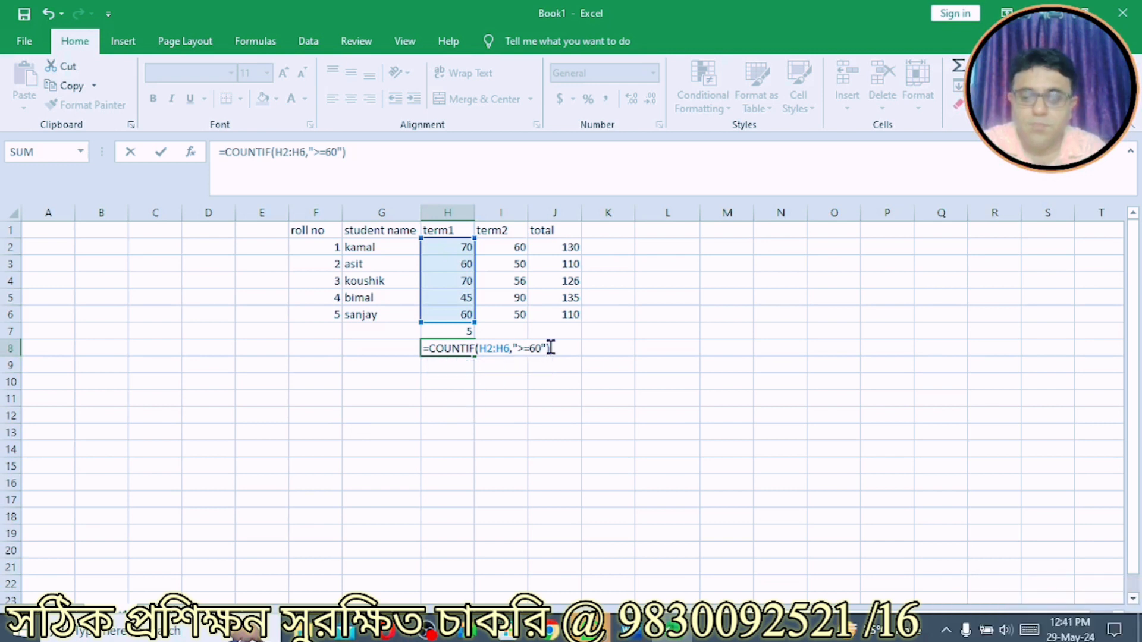
key("Return")
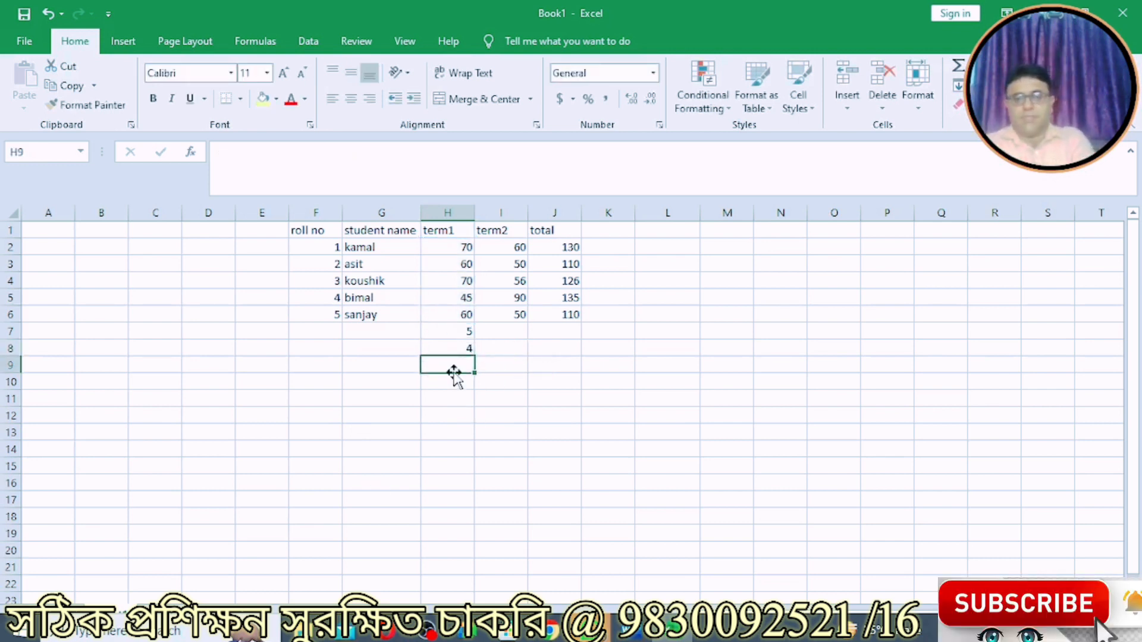
Check the COUNTIF formula in H8 against the term1 marks in H2, H3, H4 and H6.
left_click(452, 345)
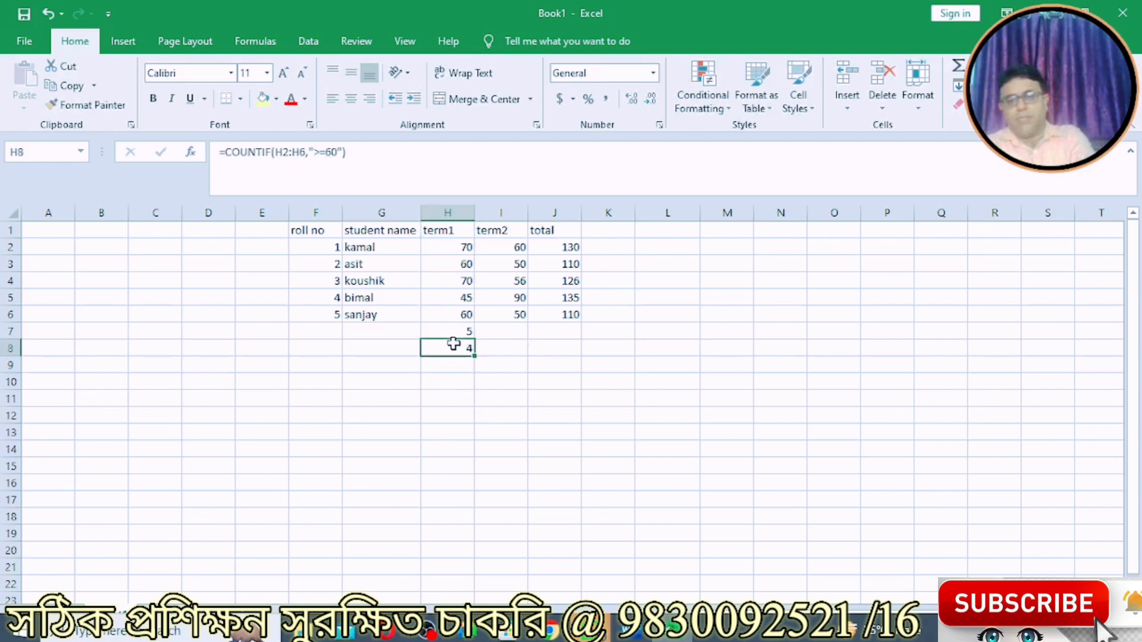
left_click(434, 247)
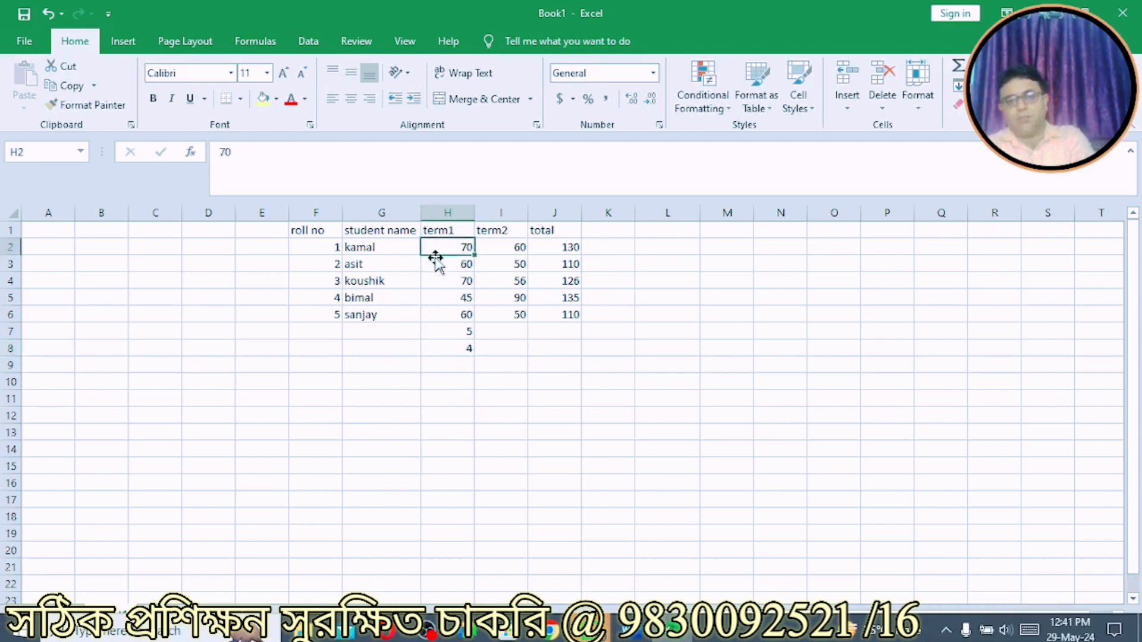
left_click(440, 266)
left_click(440, 280)
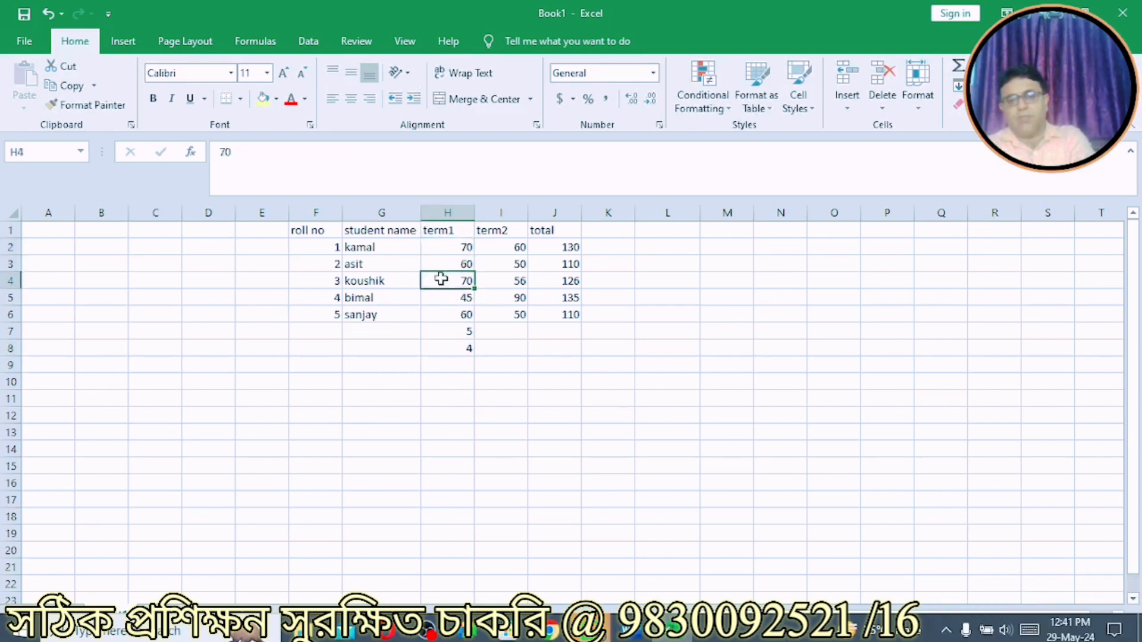
left_click(441, 310)
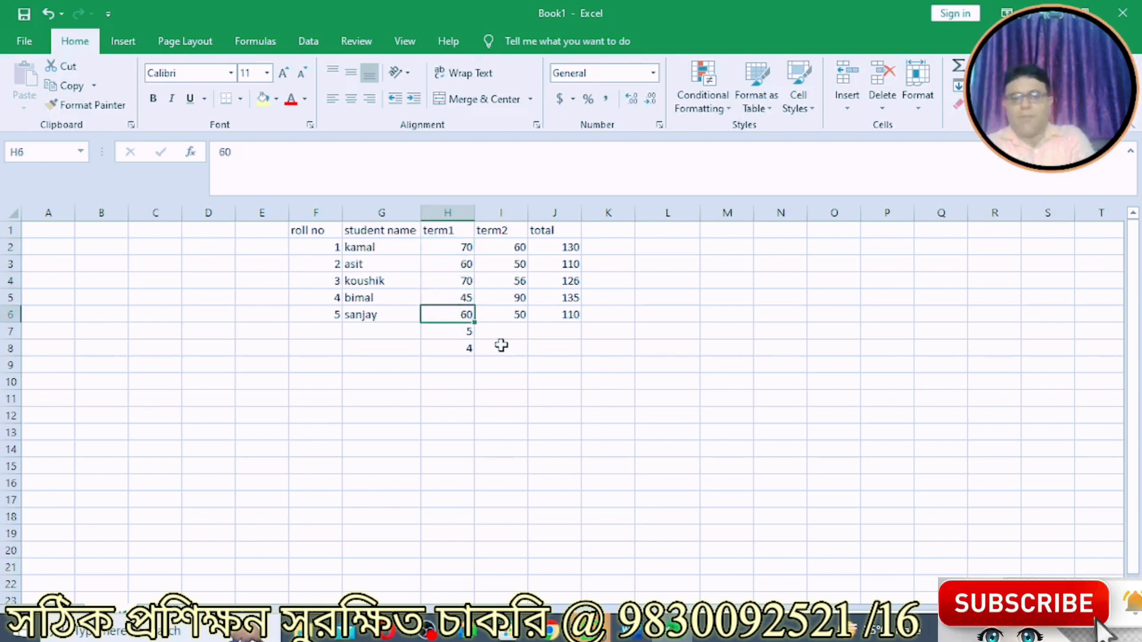
Begin a COUNTIF formula in I8 over I2:I6, submit it with only an opening quotation mark as criterion, and decline the suggested correction.
left_click(501, 345)
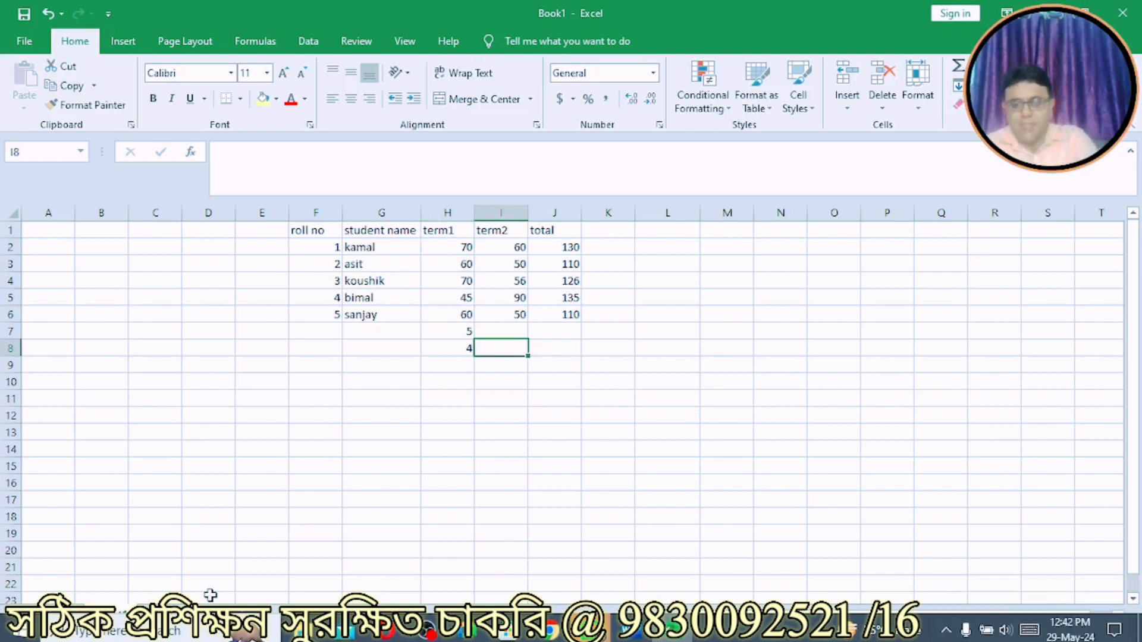
type("=cpu")
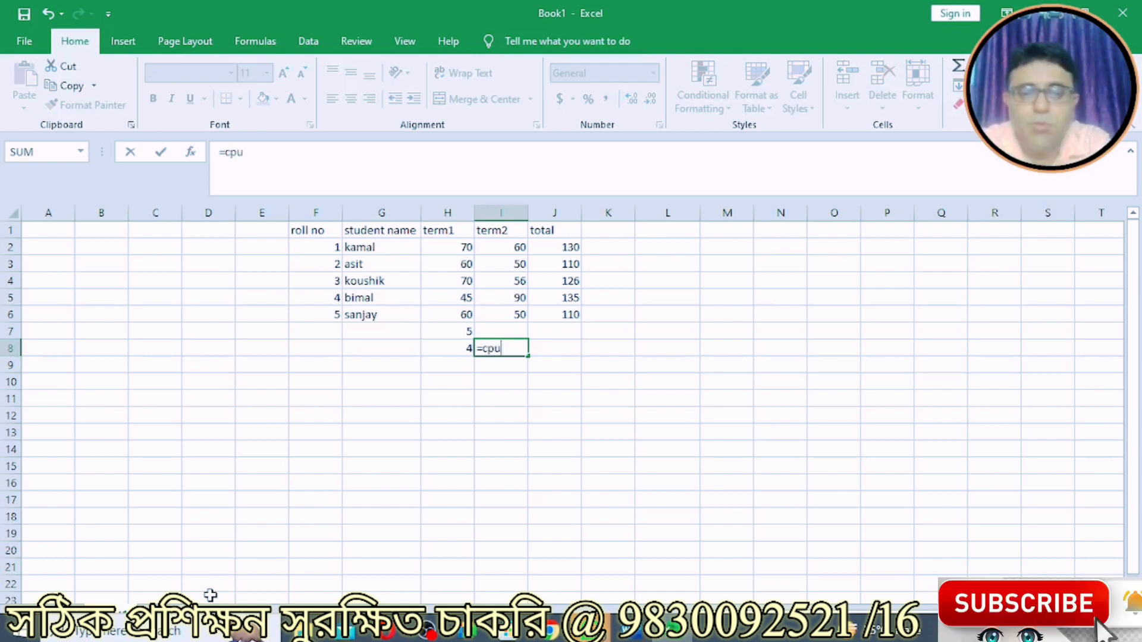
key("BackSpace")
key("BackSpace")
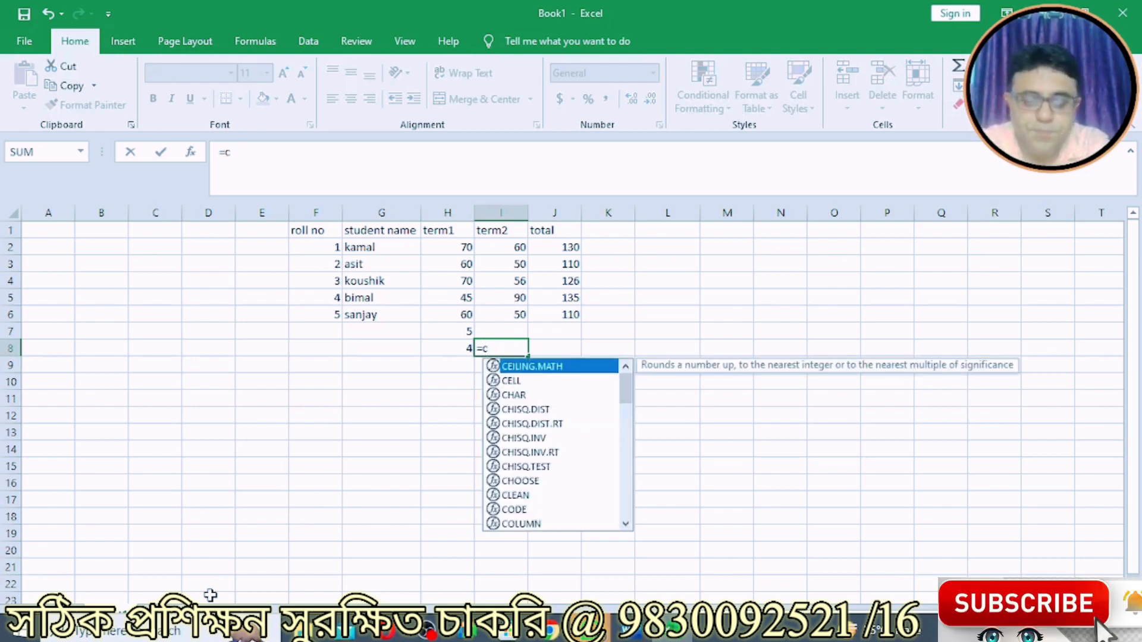
type("ountif")
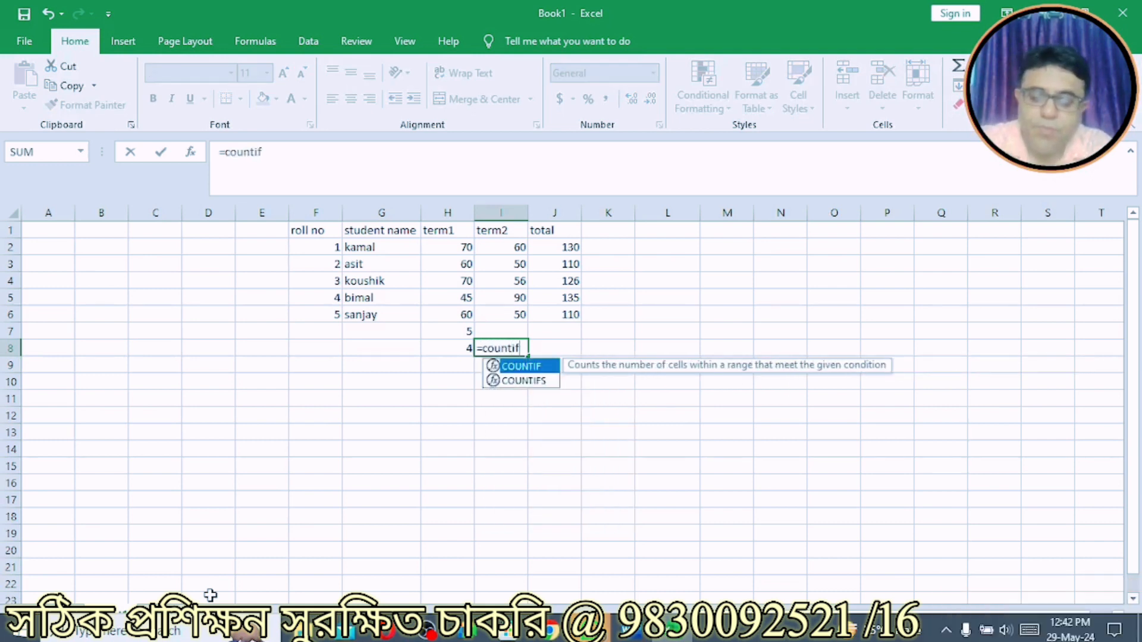
type("(")
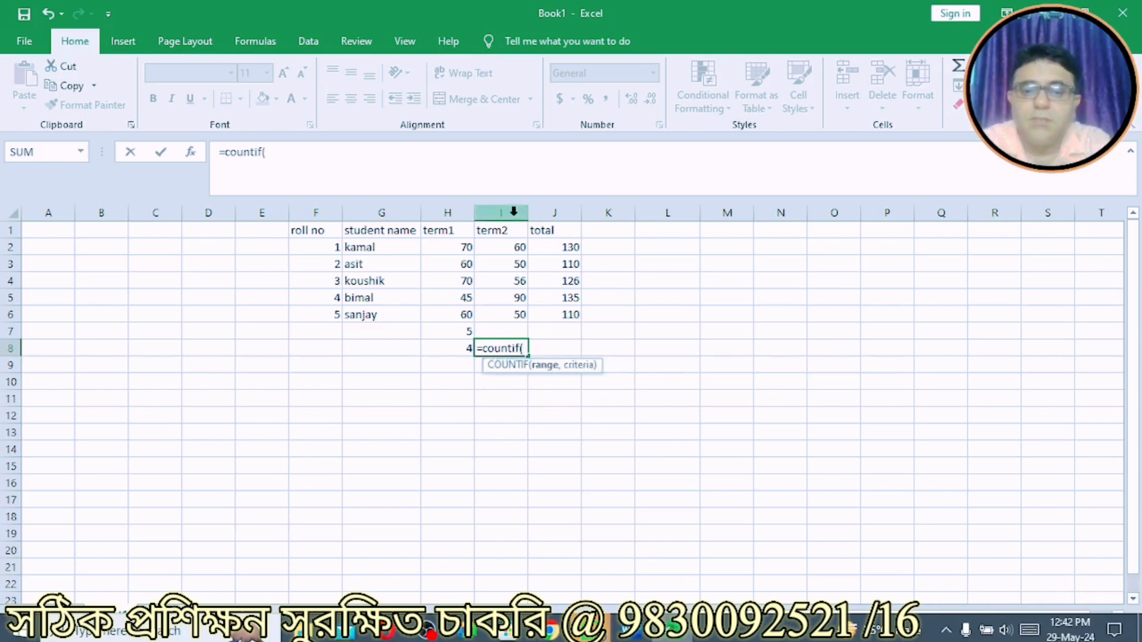
left_click_drag(491, 249, 477, 315)
type(",")
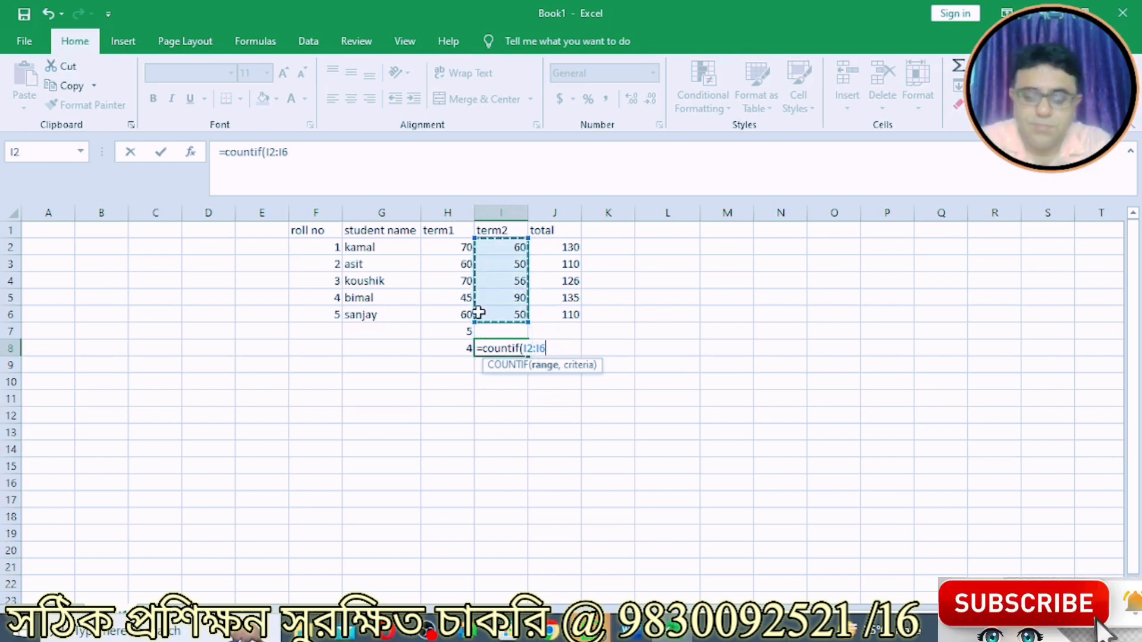
type("\"")
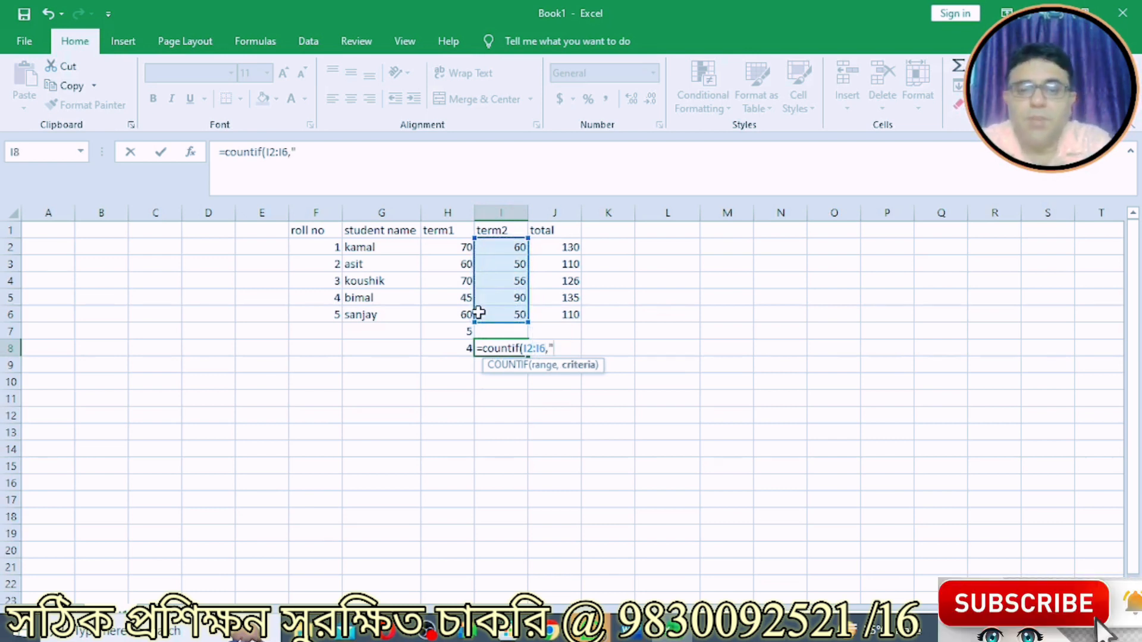
key("Return")
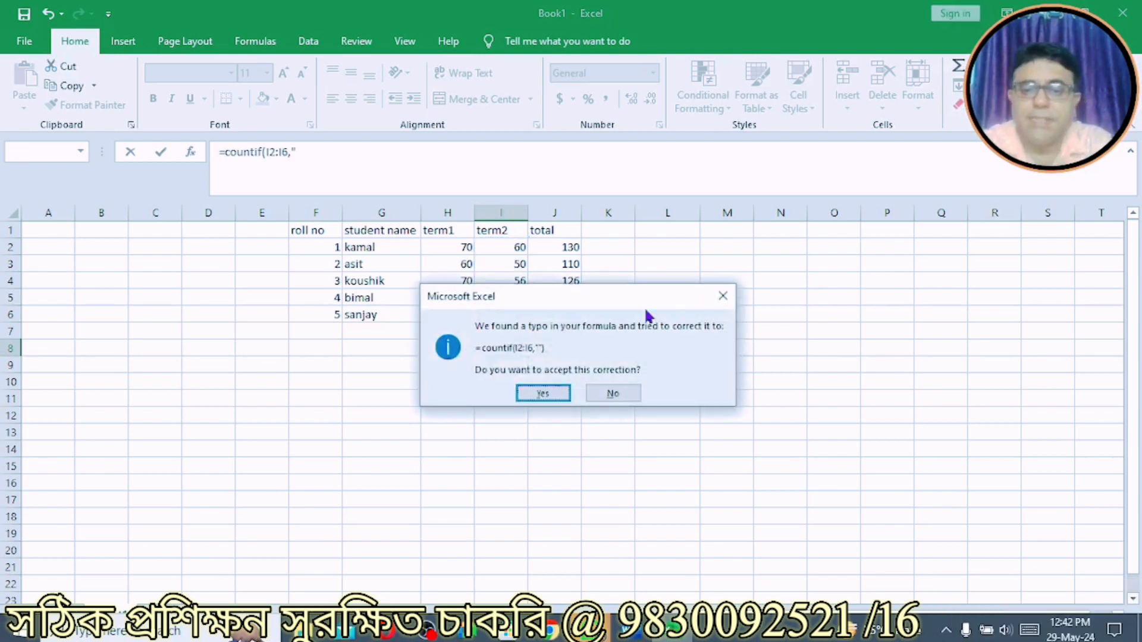
left_click(612, 392)
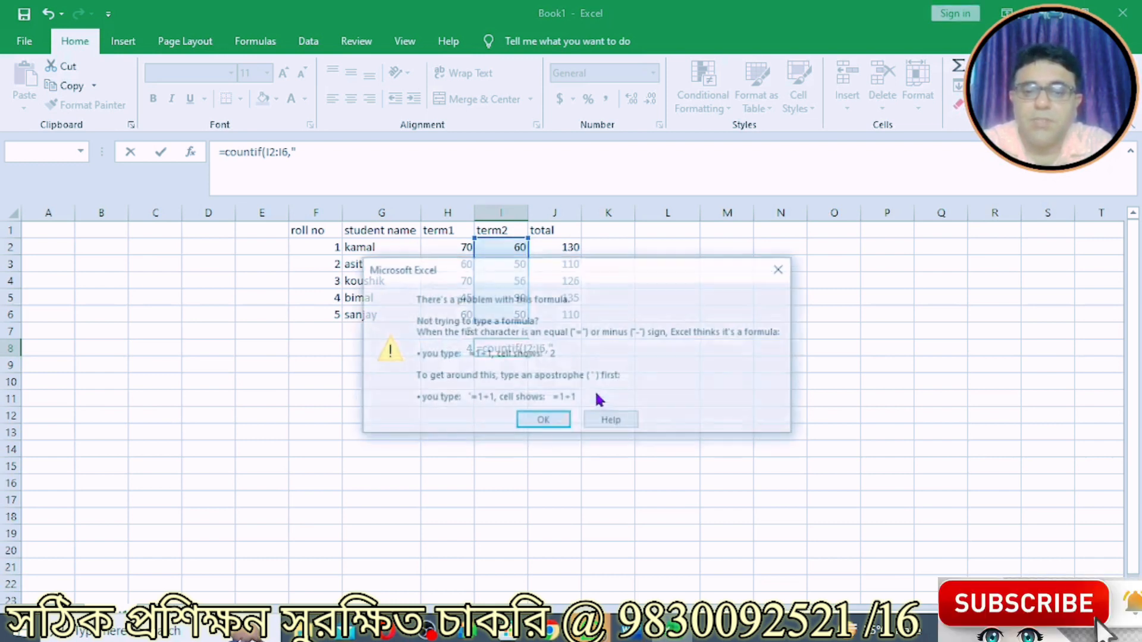
left_click(541, 419)
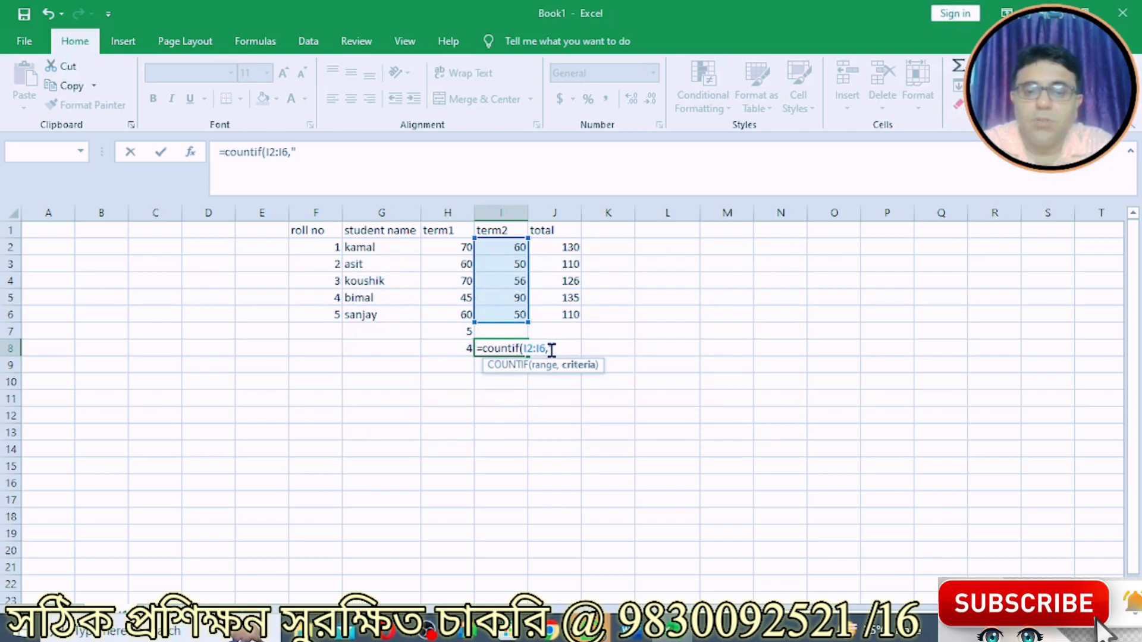
Complete the criterion in I8 so the formula reads =COUNTIF(I2:I6,"<60").
type("<")
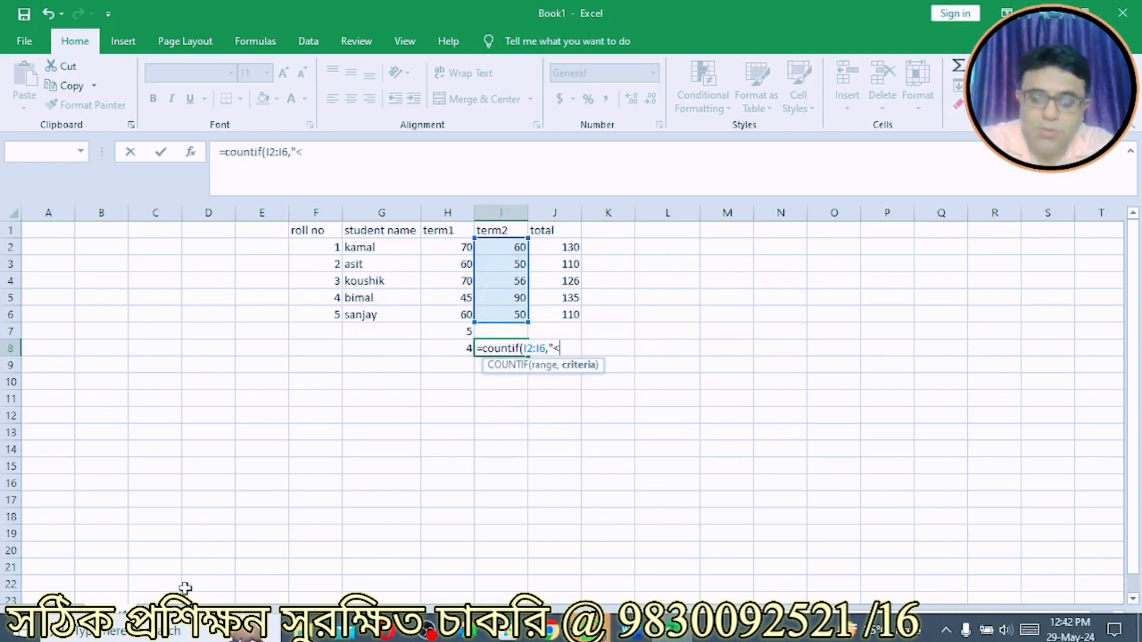
type("t60")
key("BackSpace")
key("BackSpace")
key("BackSpace")
type("60")
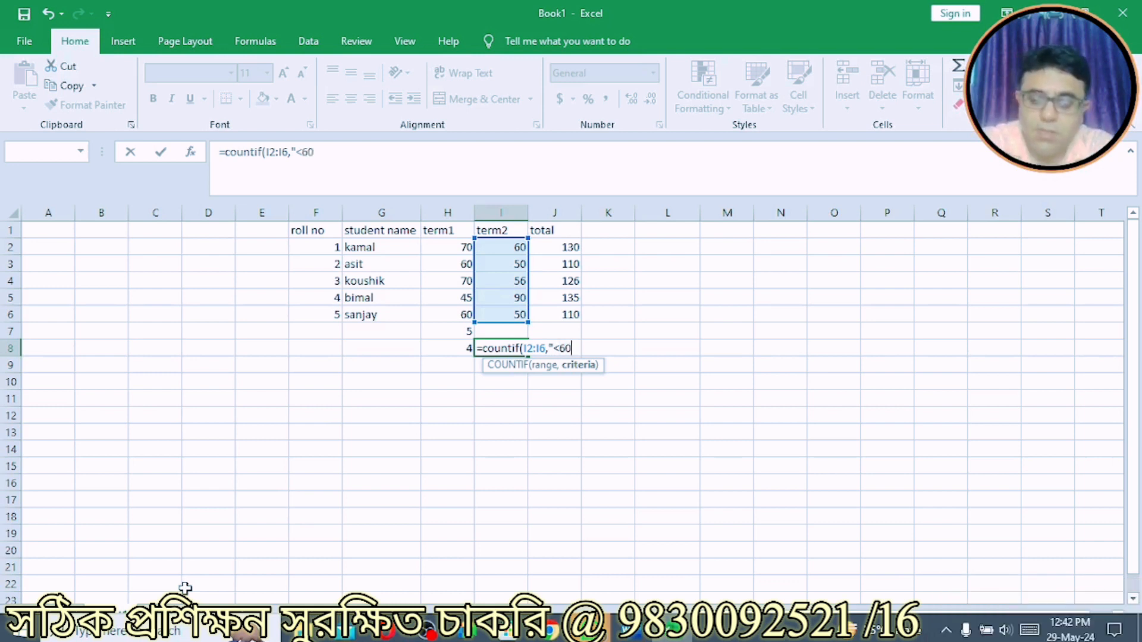
type("\")")
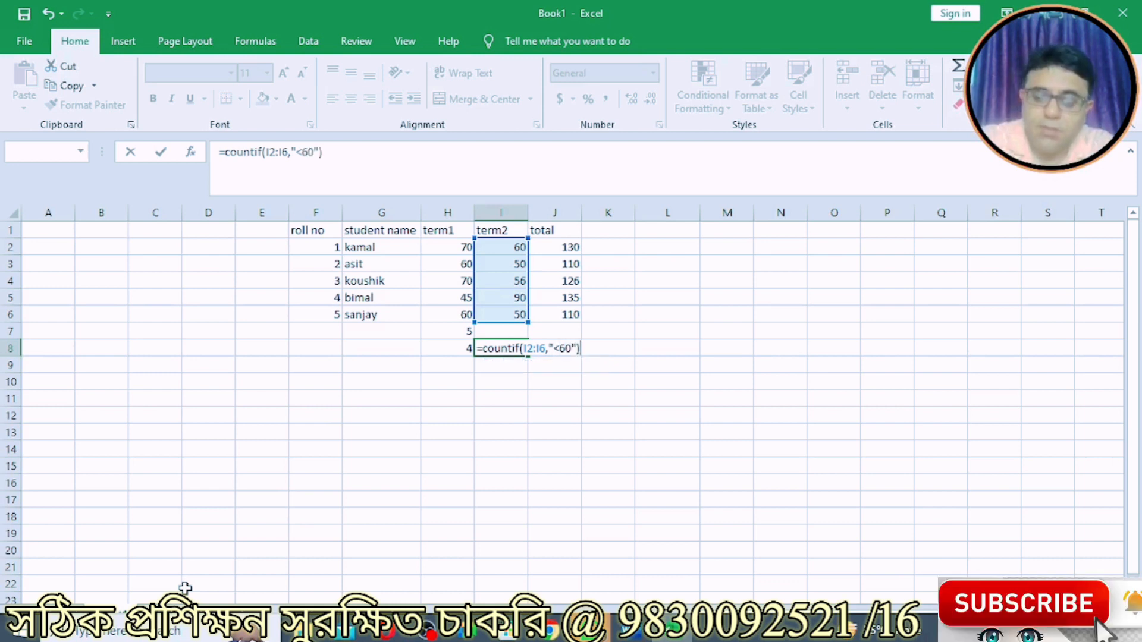
key("Return")
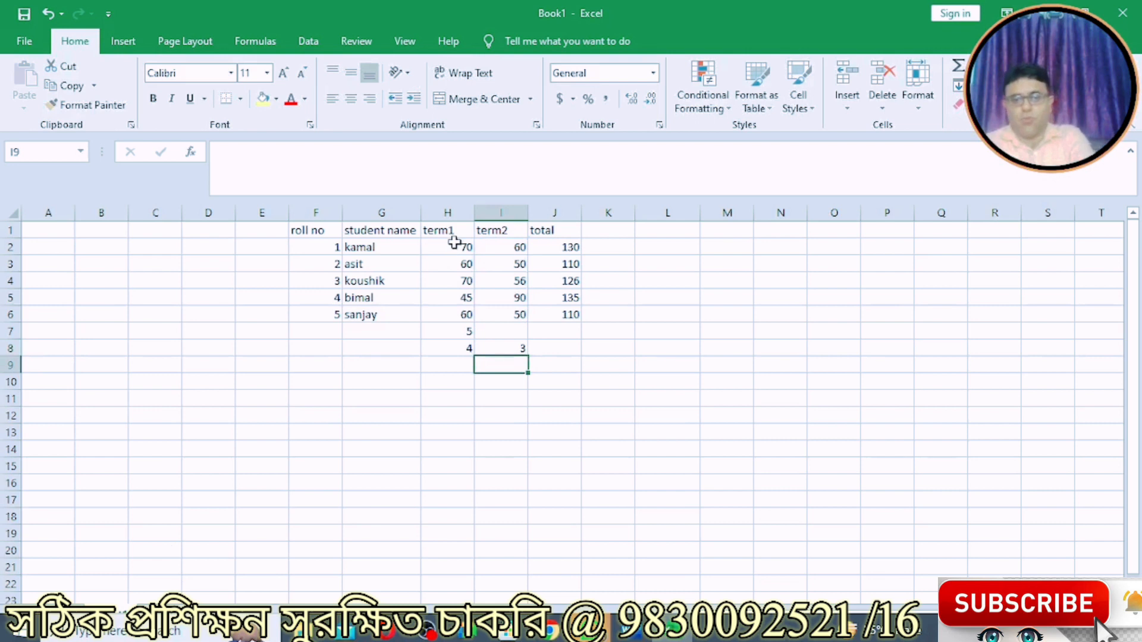
Check the COUNTIF formula in I8 against the term2 marks in I3, I4 and I6.
left_click(517, 260)
left_click(497, 281)
left_click(501, 316)
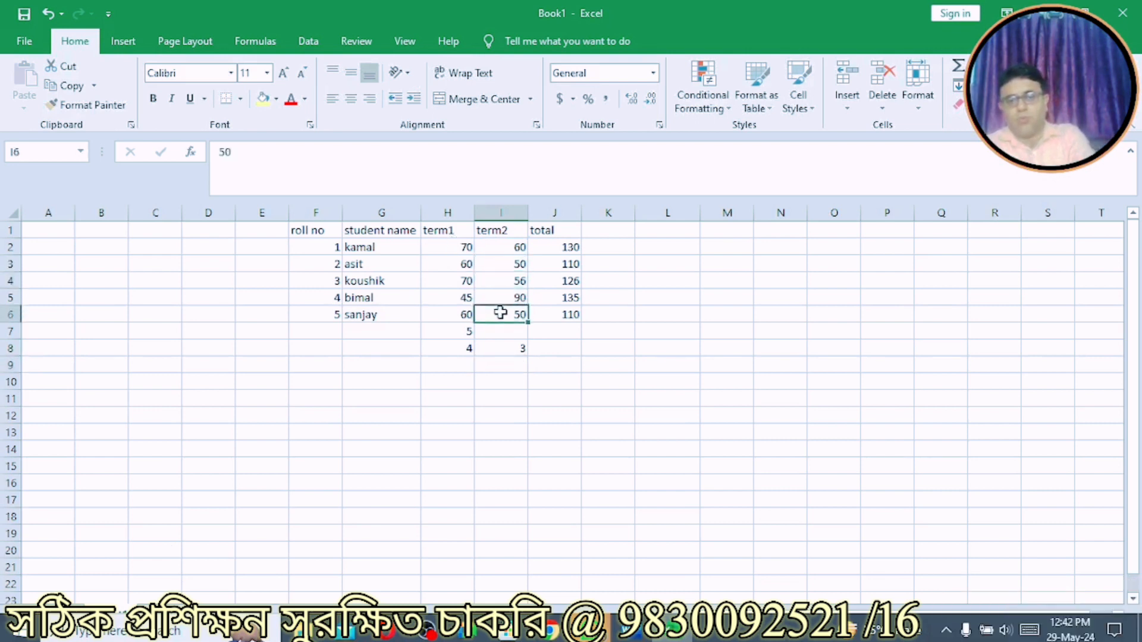
left_click(502, 344)
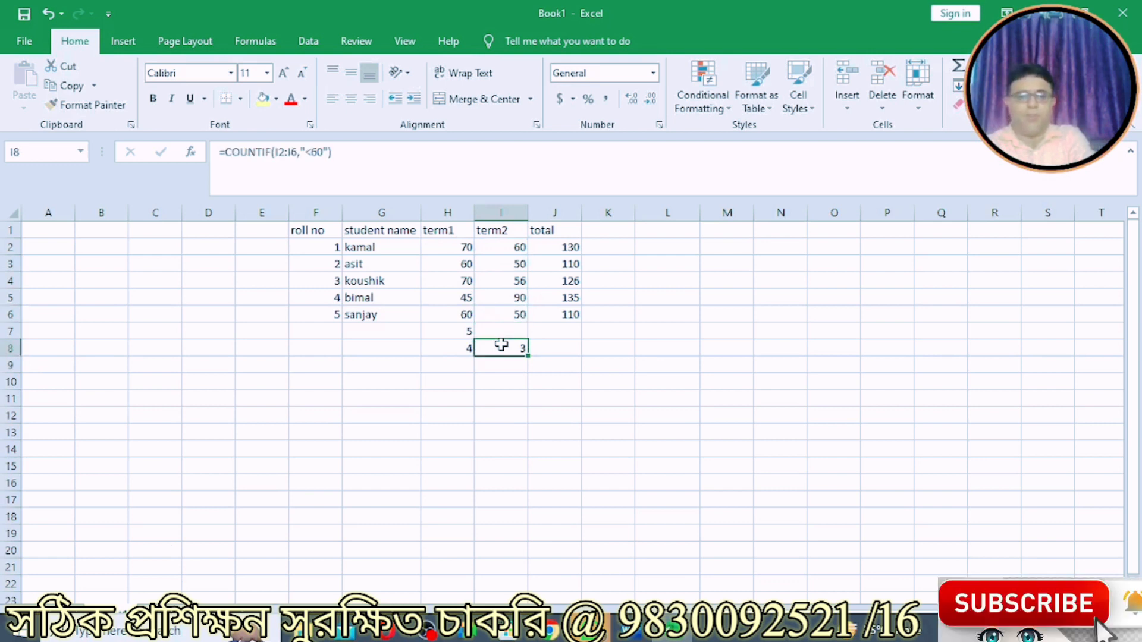
Start entering a COUNTIF formula in J8 under the total column.
left_click(552, 348)
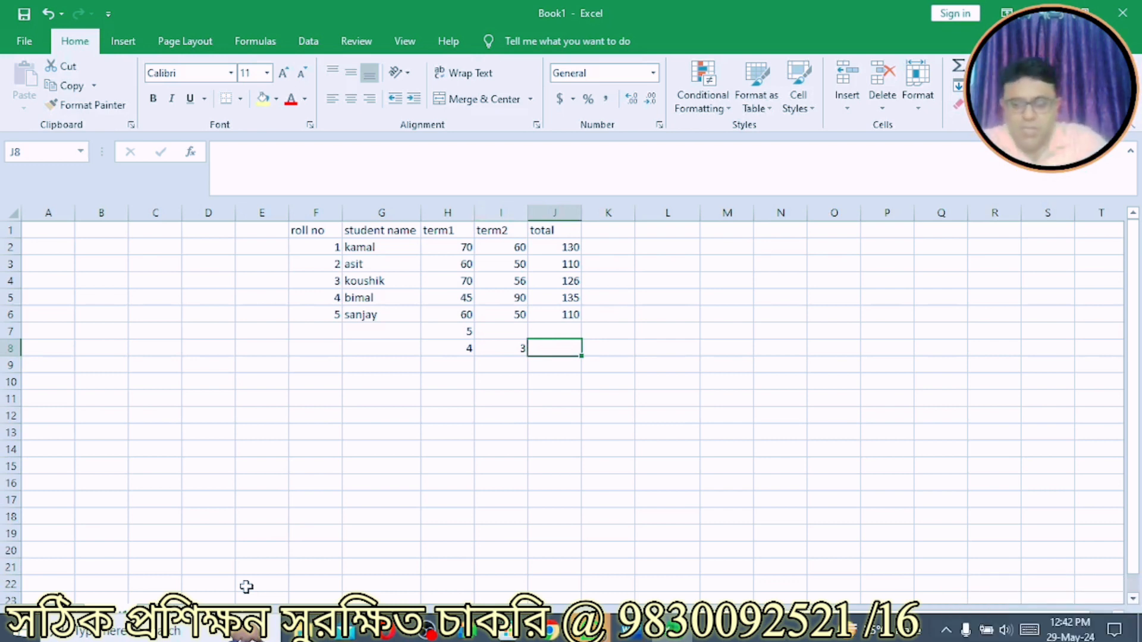
type("=cpu")
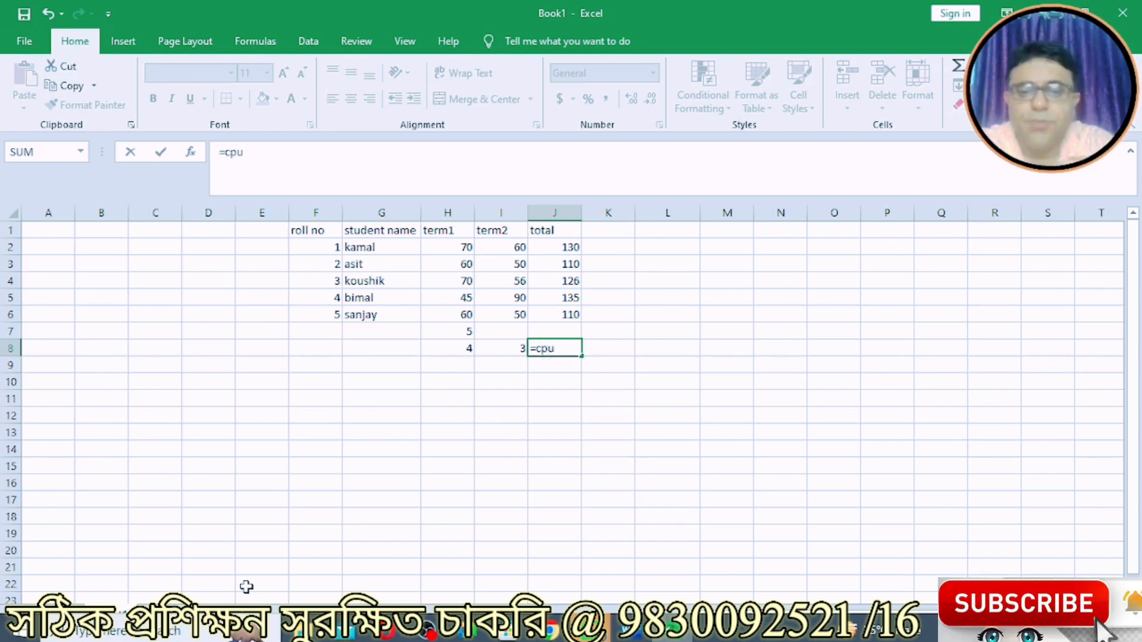
Complete the formula in J8 as =COUNTIF(J2:J6,">120") to count the totals greater than 120.
key("BackSpace")
key("BackSpace")
type("ou")
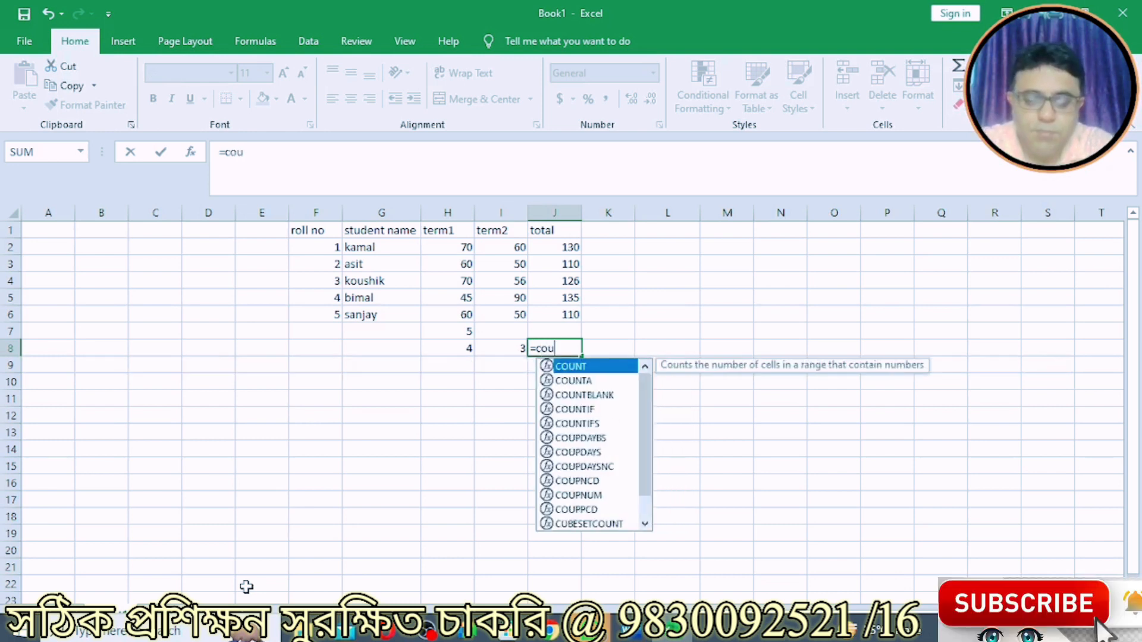
type("ntif(")
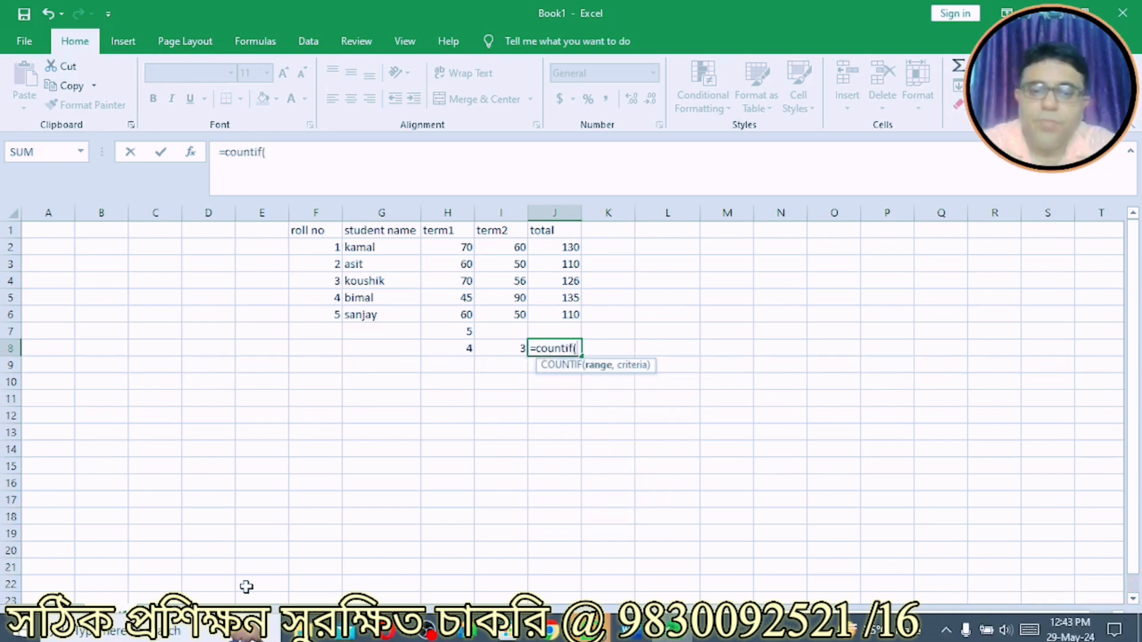
left_click_drag(556, 250, 556, 312)
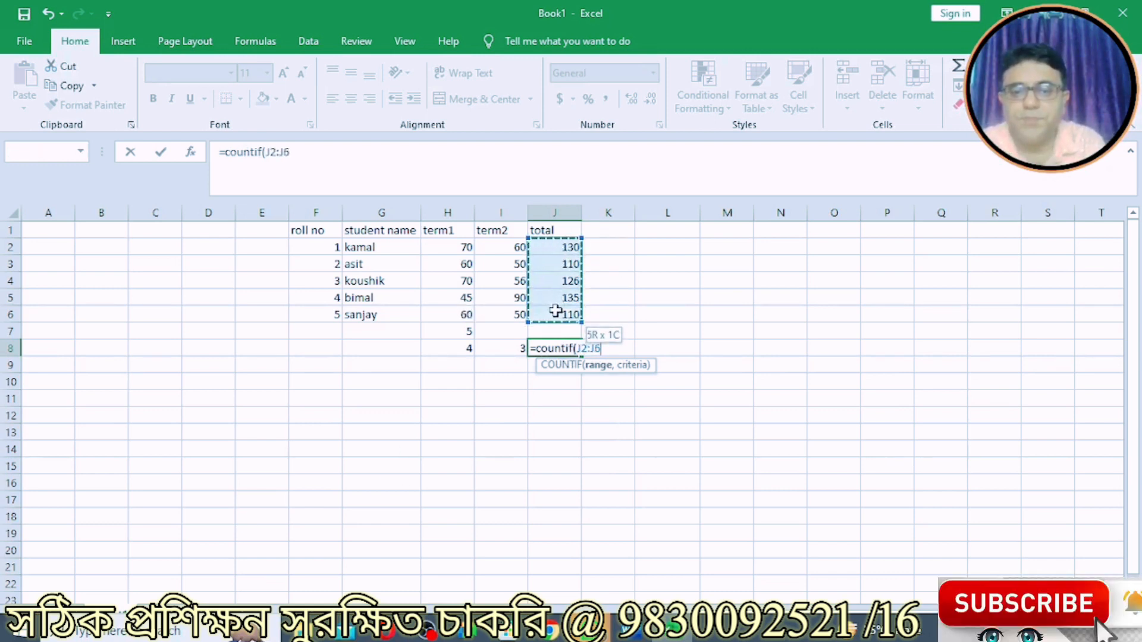
type(",")
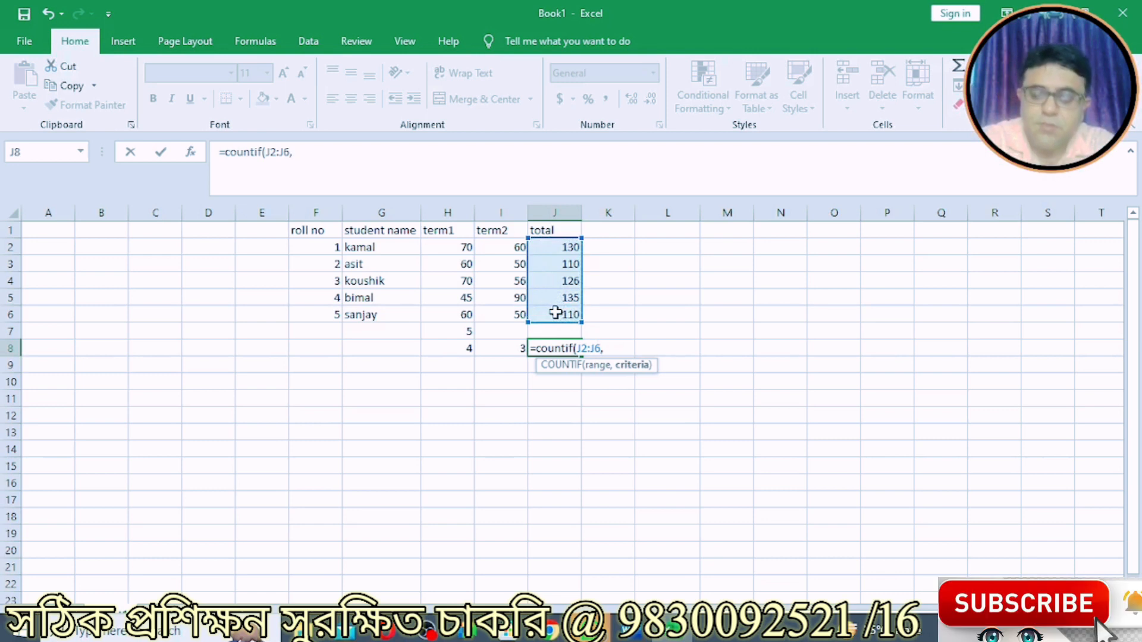
type("\">=")
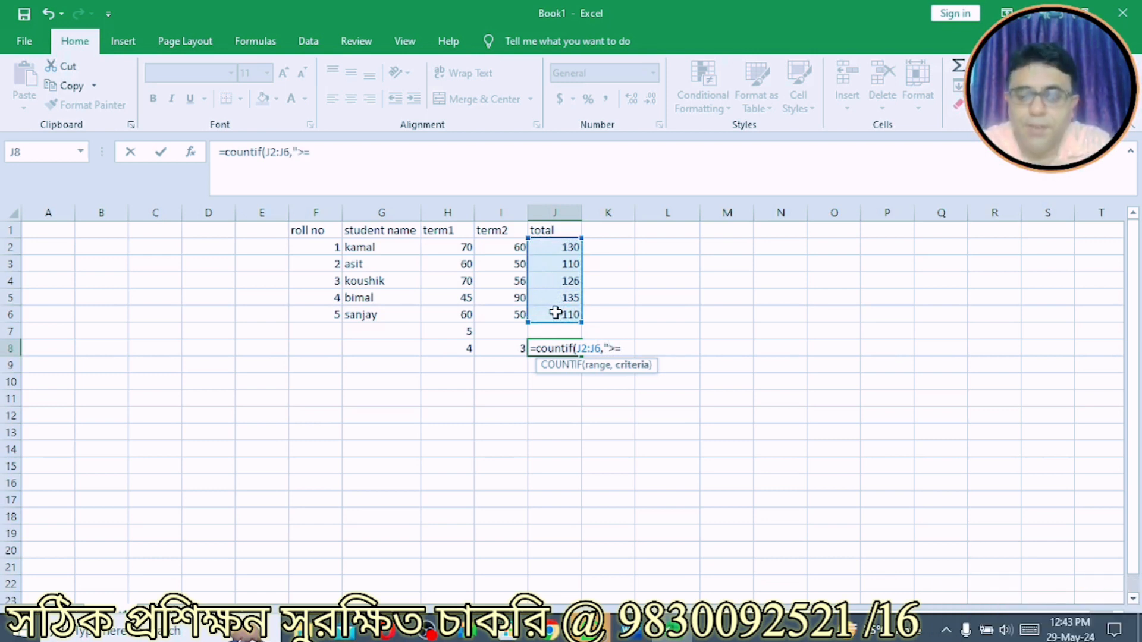
key("BackSpace")
type("120")
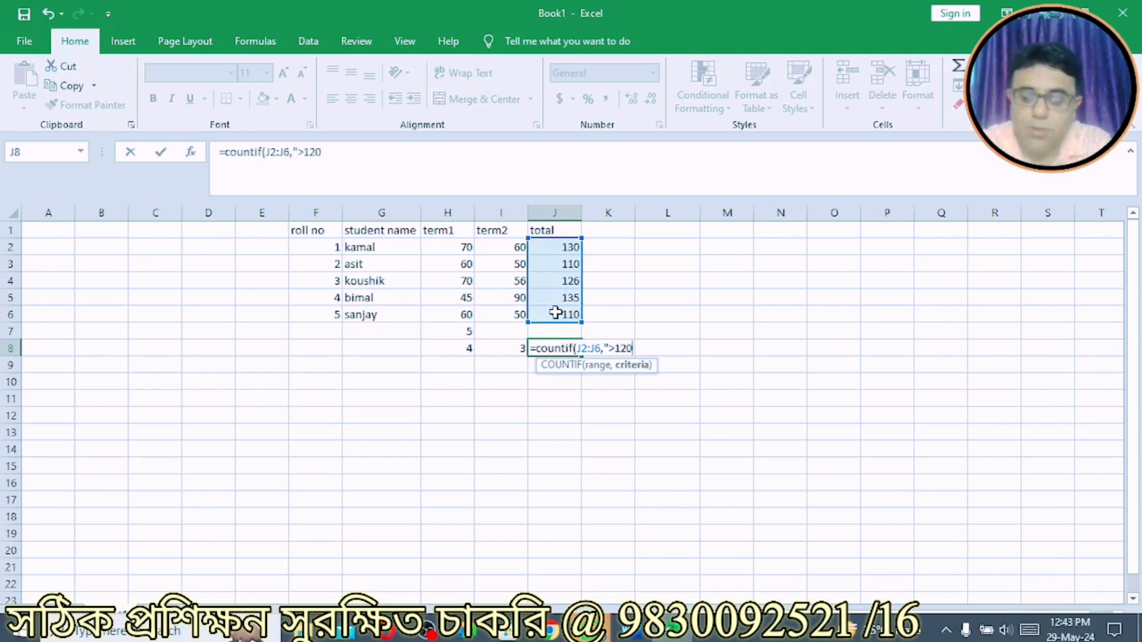
type("\"")
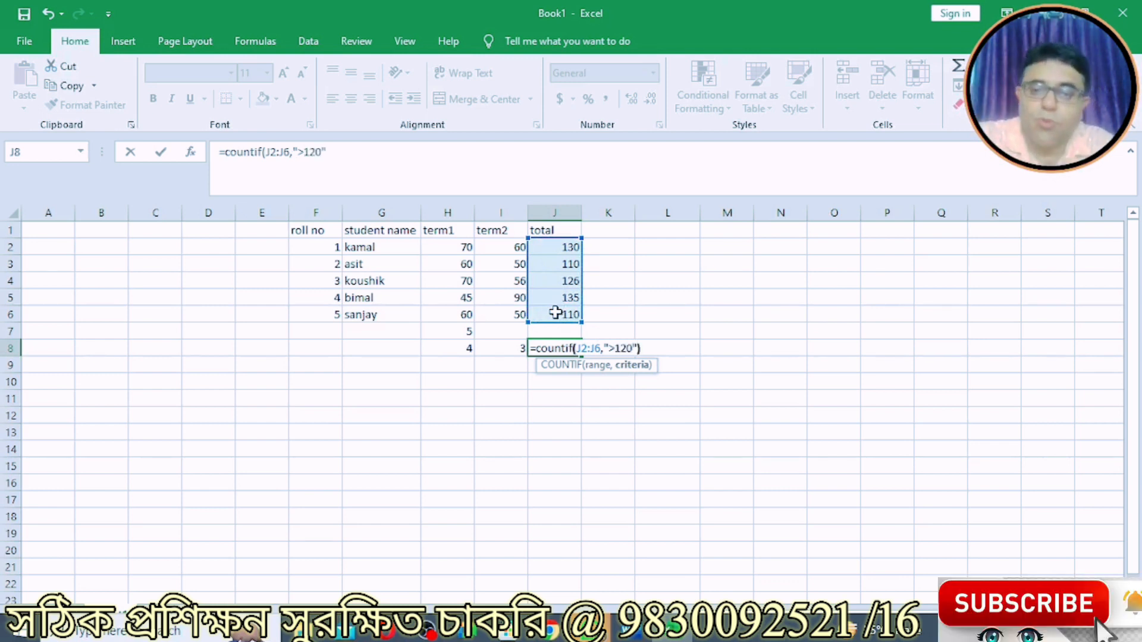
type(")")
key("Return")
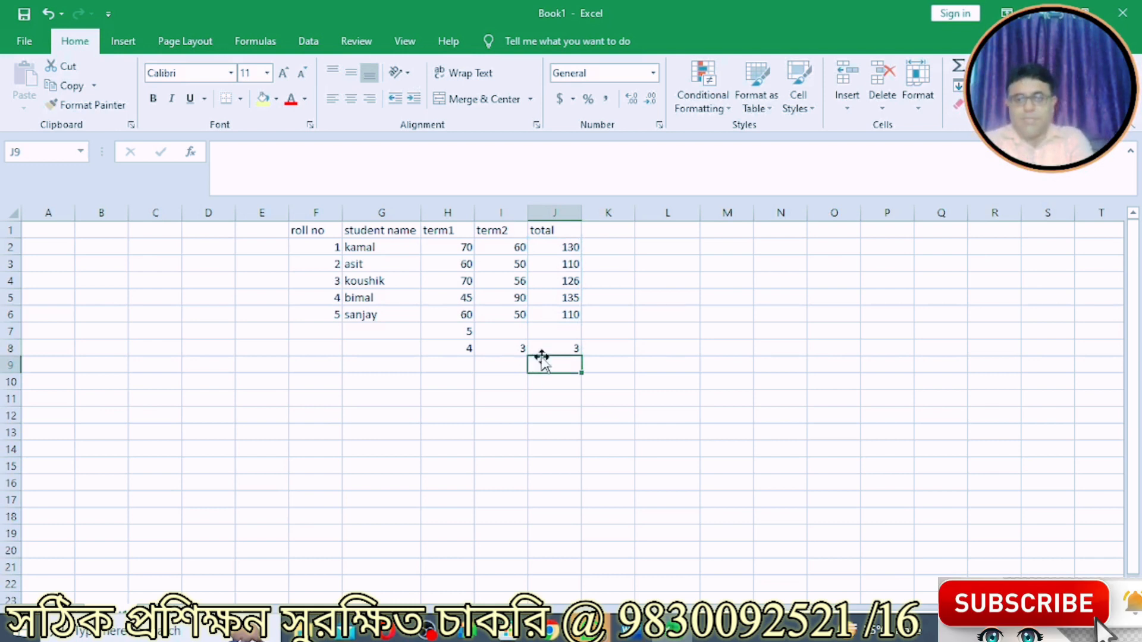
Check the individual totals in column J against the COUNTIF formula in J8.
left_click(545, 247)
left_click(555, 280)
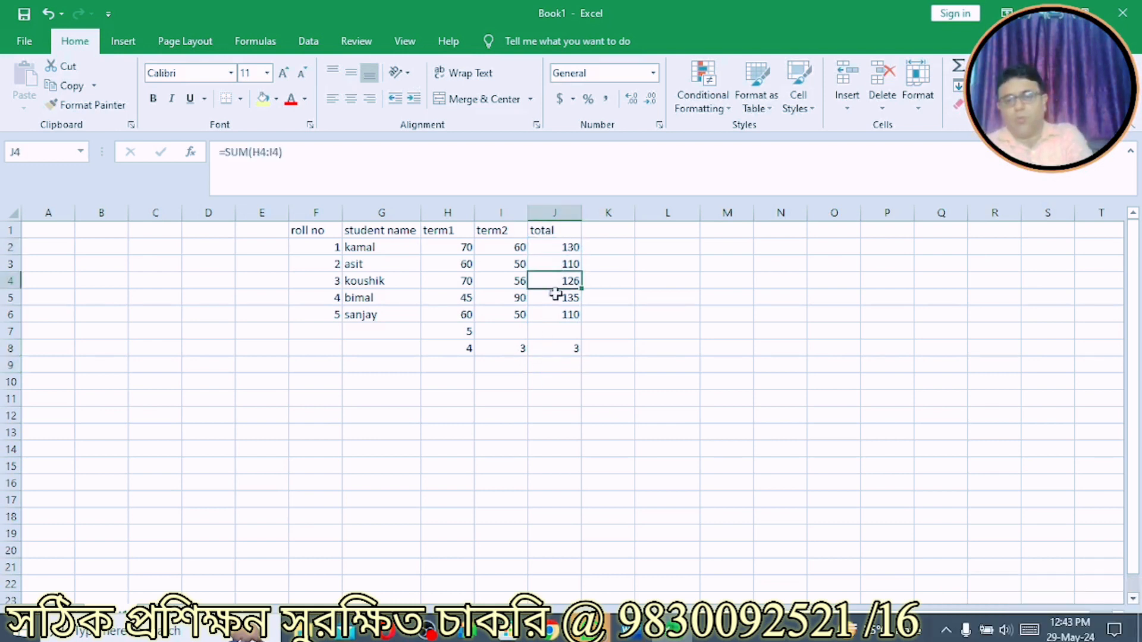
left_click(555, 298)
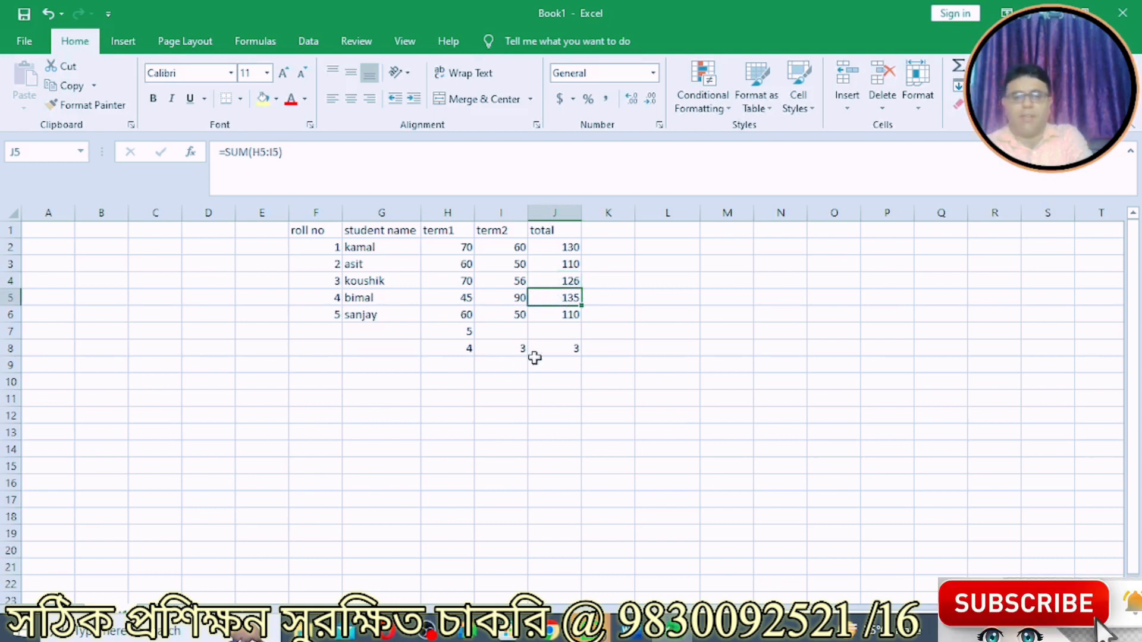
left_click(555, 350)
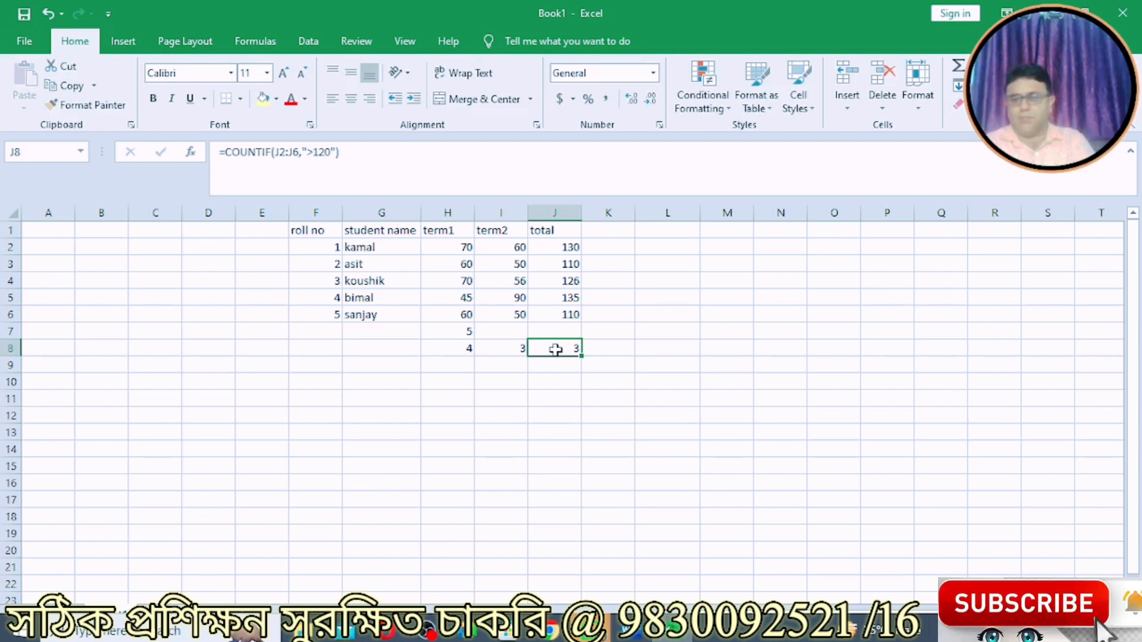
Switch to the ms office syllabus document in Word and review the date function topics under Class 3.
left_click(426, 630)
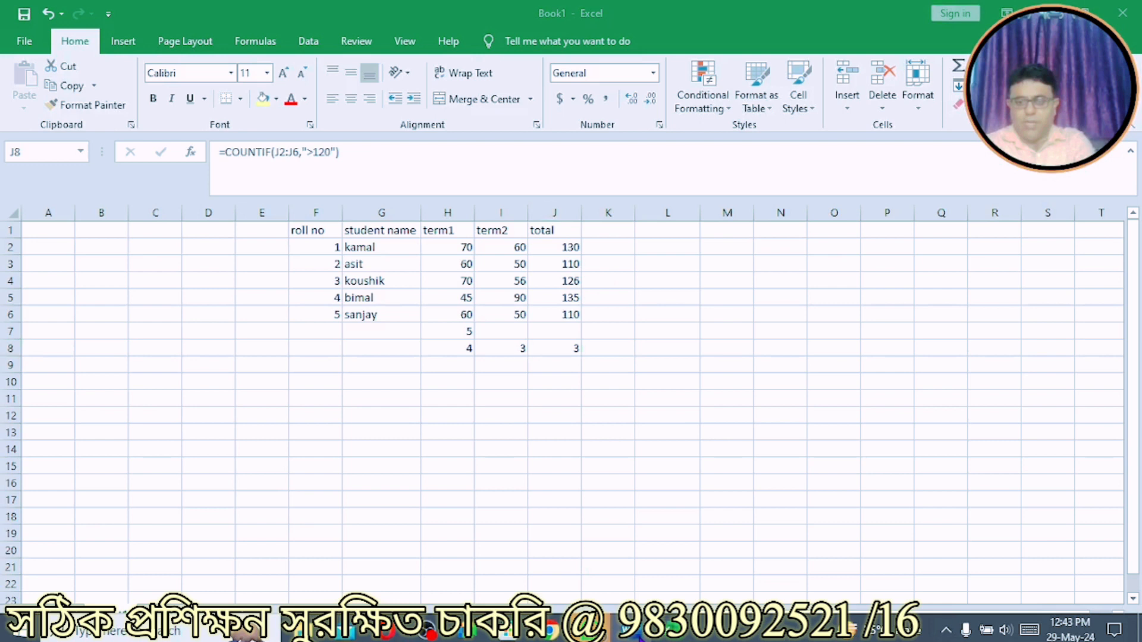
left_click(644, 581)
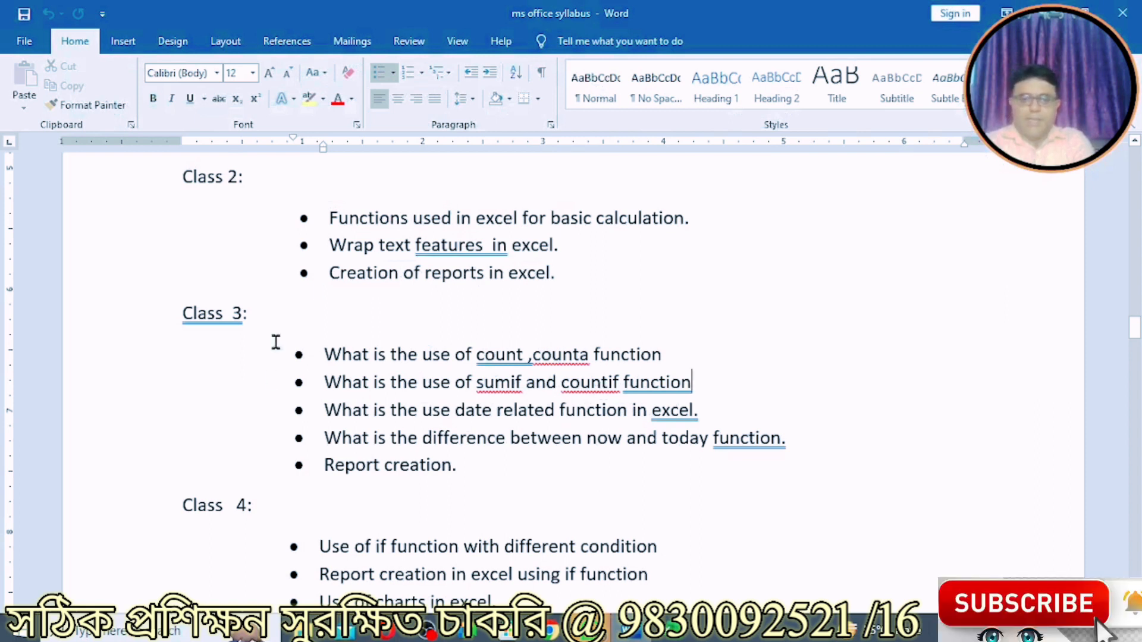
left_click_drag(324, 409, 731, 417)
left_click(763, 473)
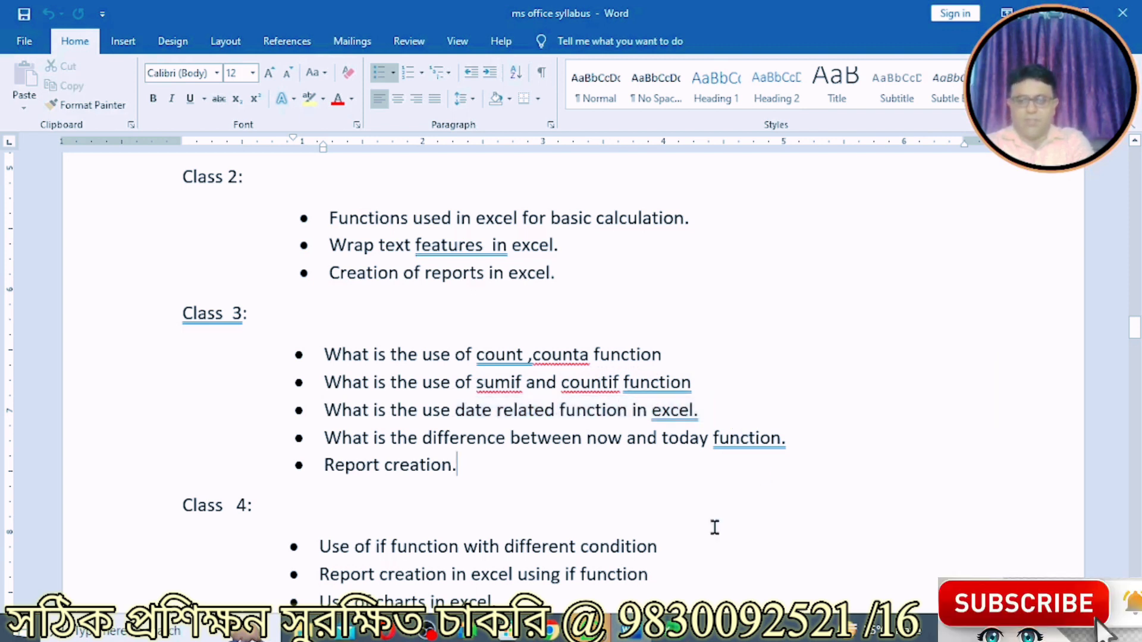
Switch back to the Book1 workbook in Excel and insert a blank row above the header row.
left_click(672, 632)
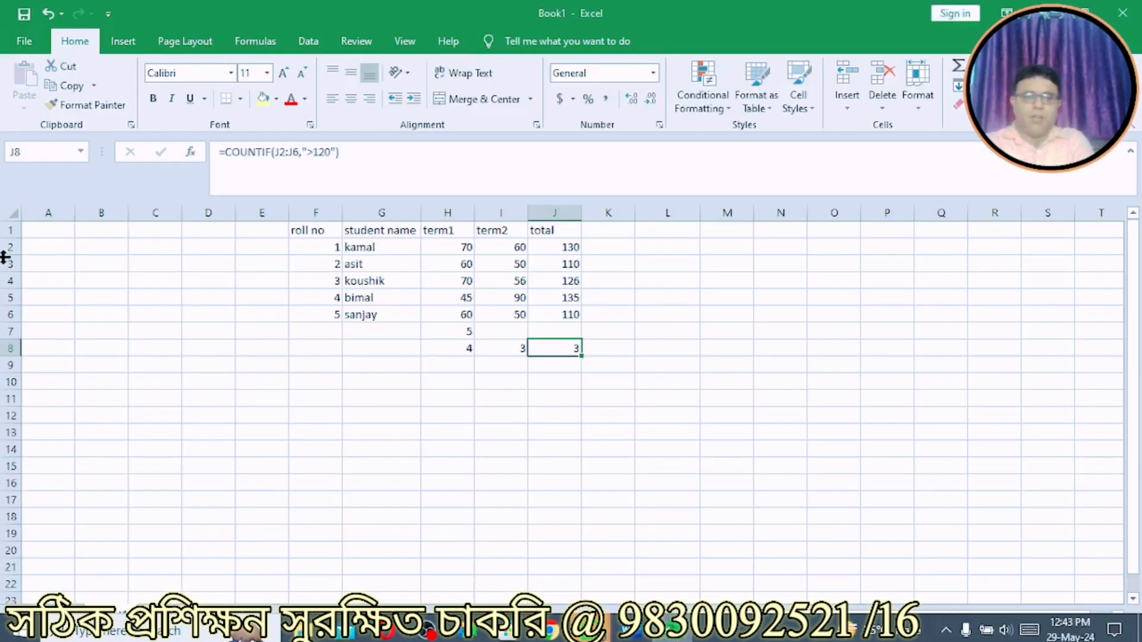
left_click(4, 229)
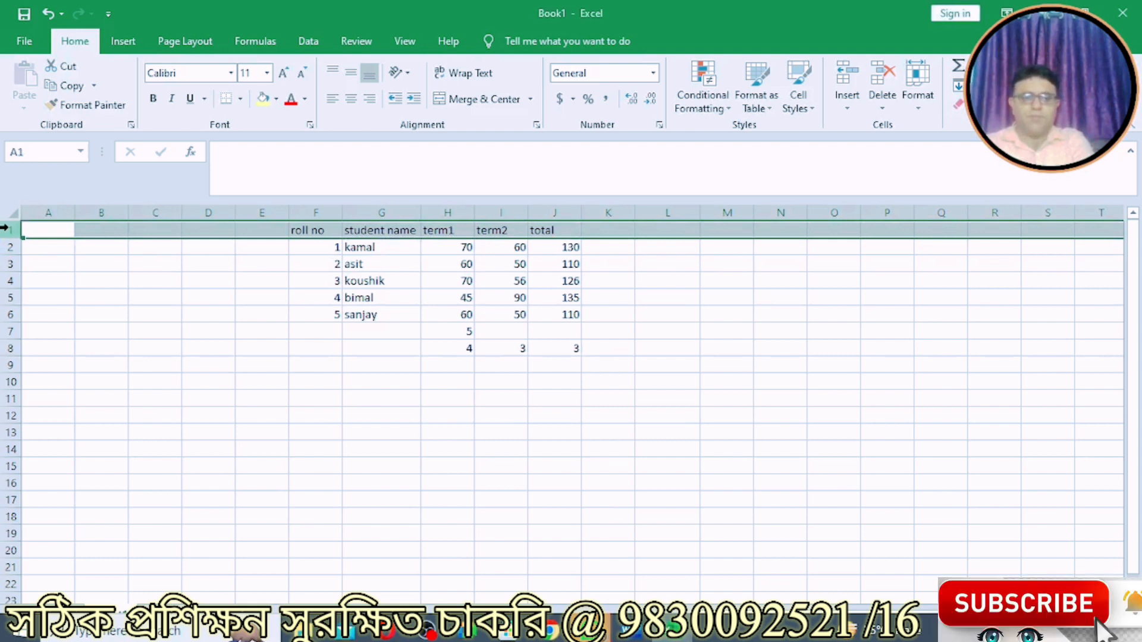
right_click(3, 230)
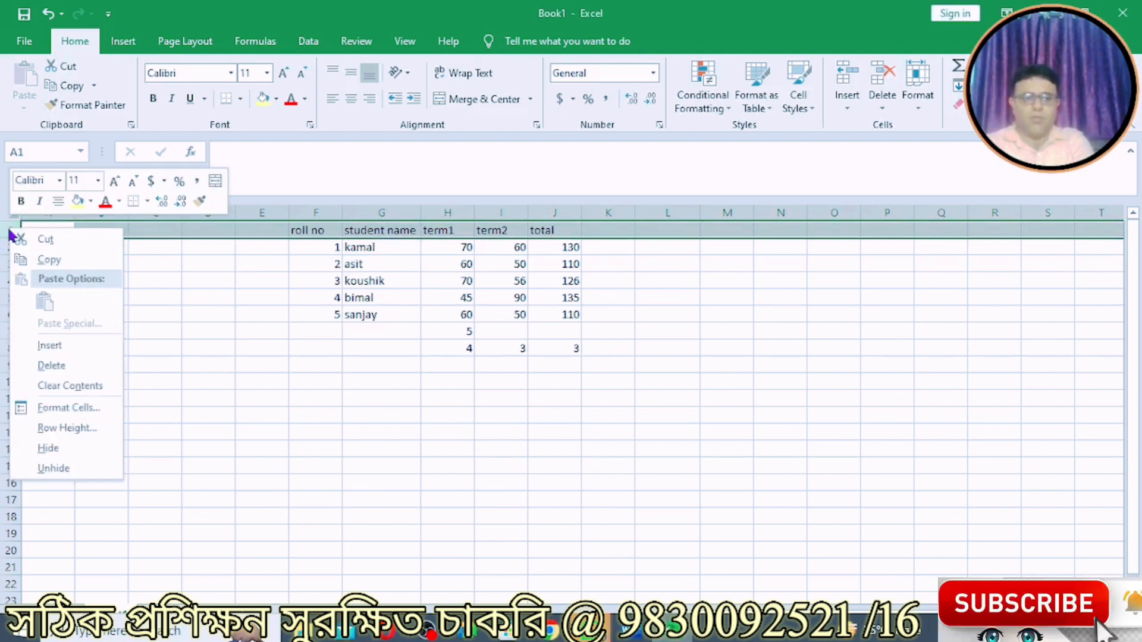
left_click(47, 346)
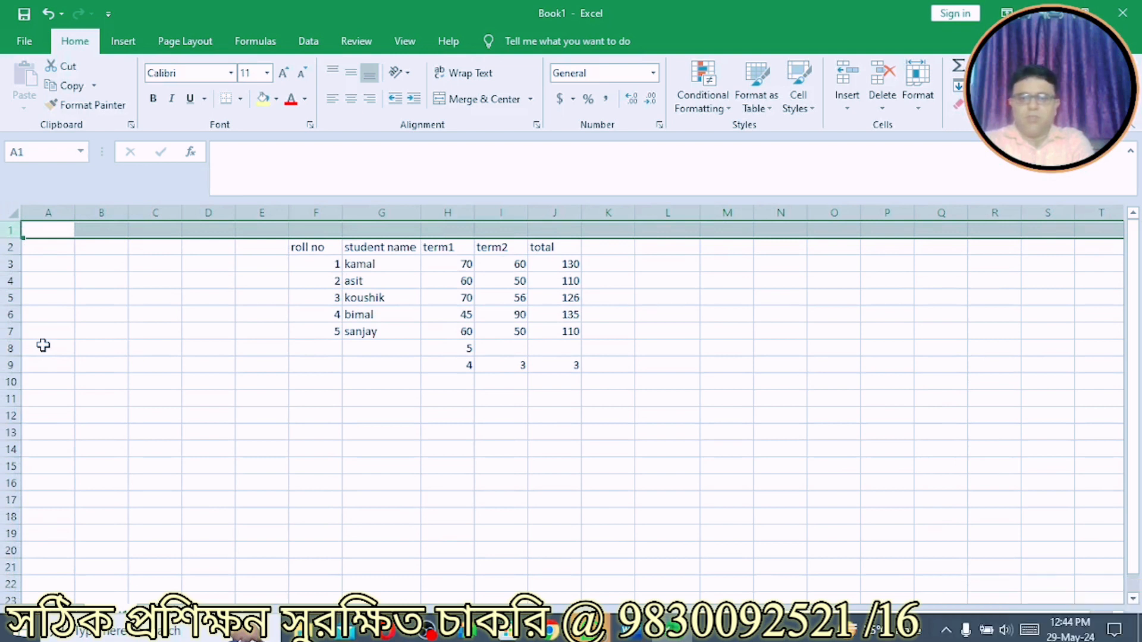
Enter =TODAY() in K1 to return the current date, and reselect the cell.
left_click(604, 228)
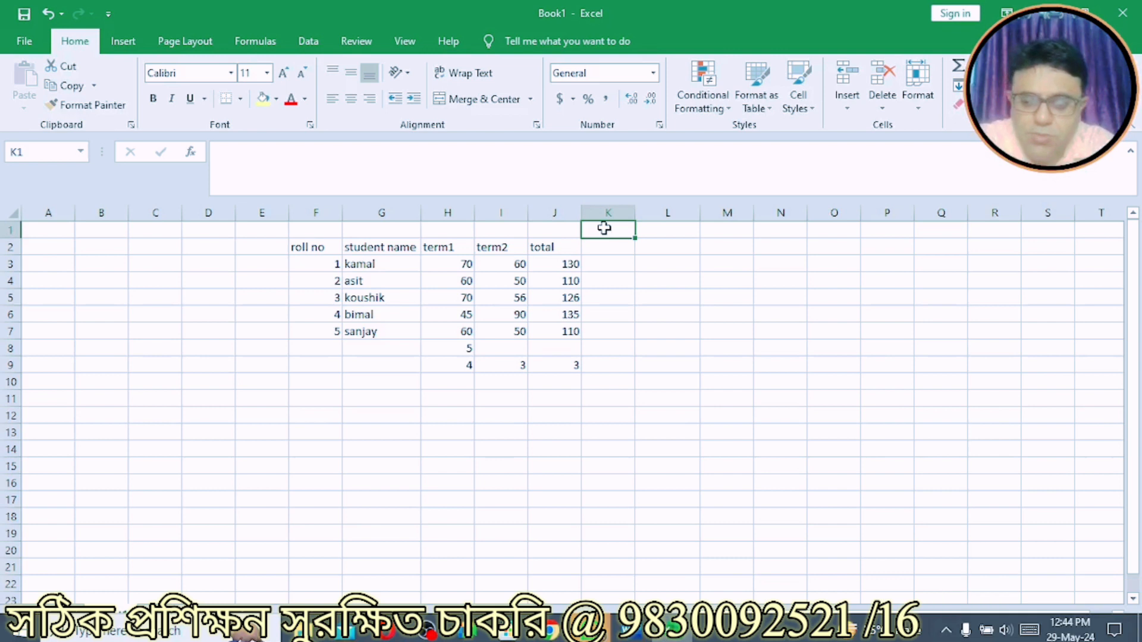
type("=to")
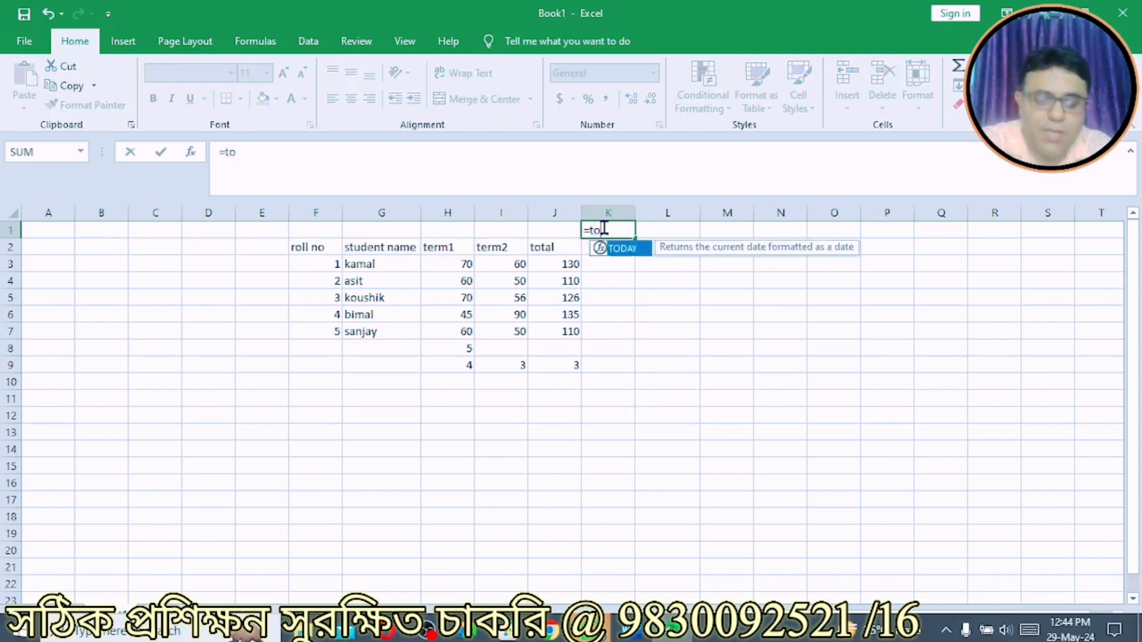
type("day()")
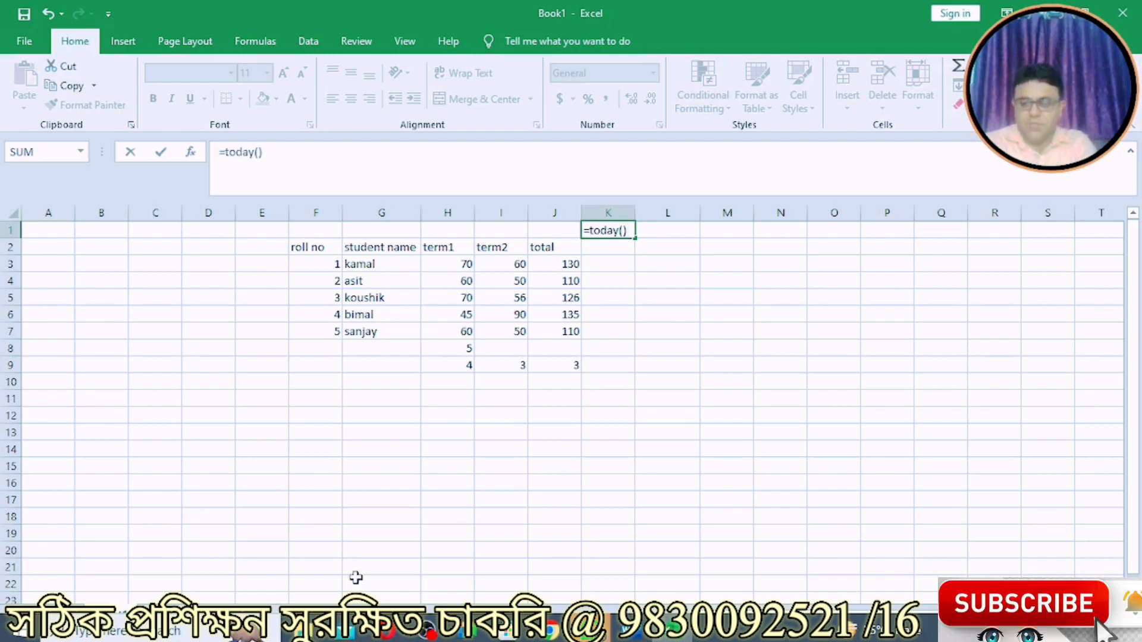
key("Return")
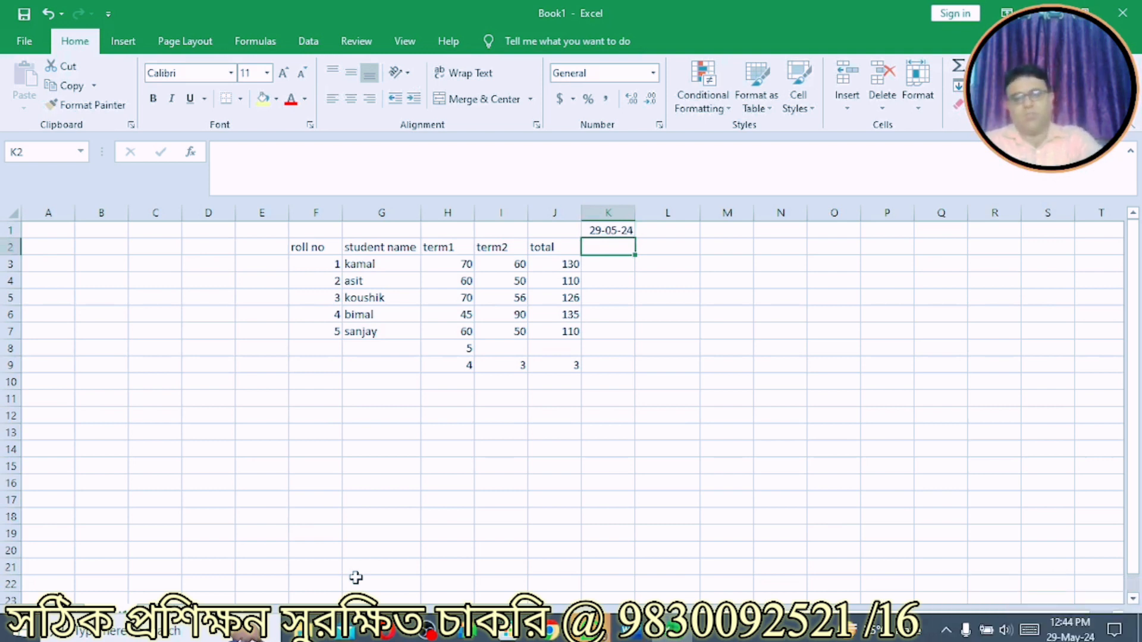
key("Up")
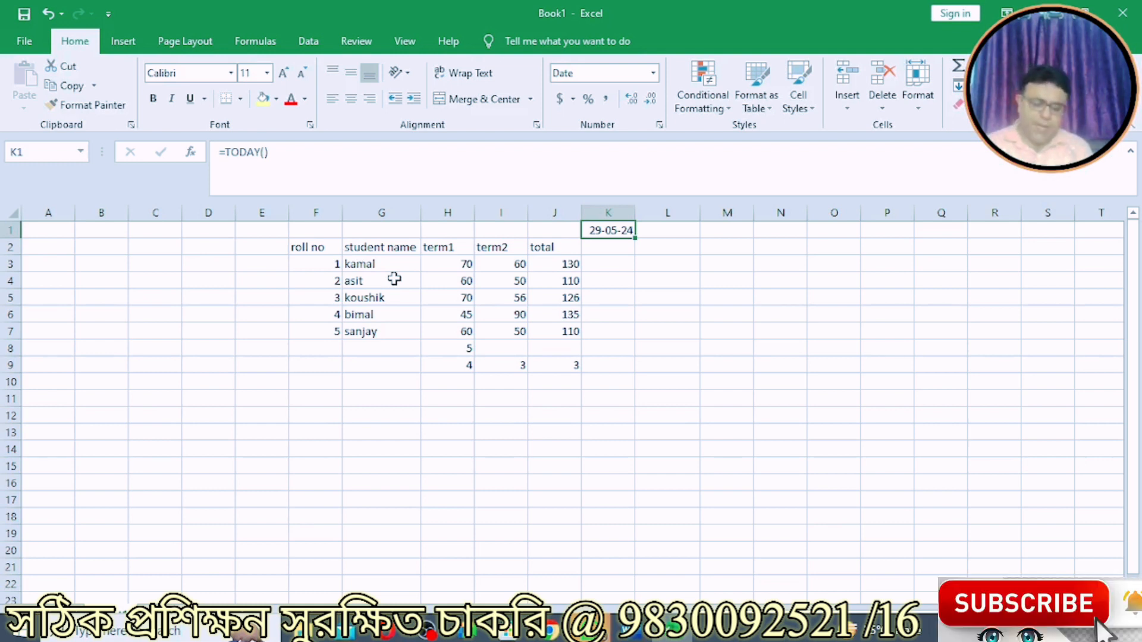
Enter =NOW() in K2 to return the current date and time, and reselect the cell.
key("Down")
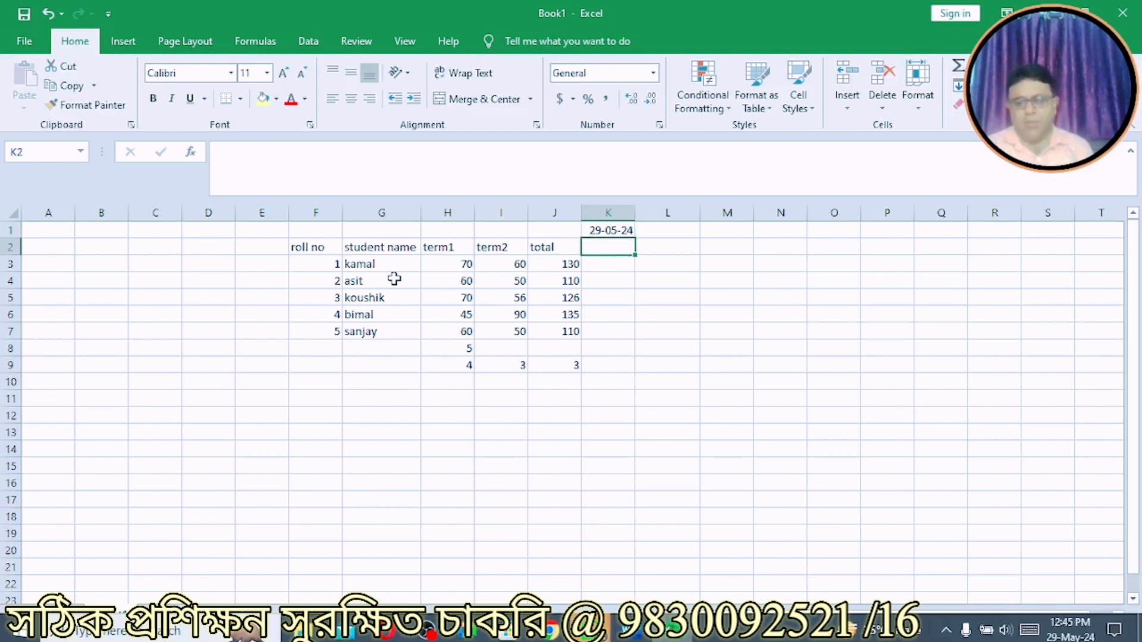
type("=no")
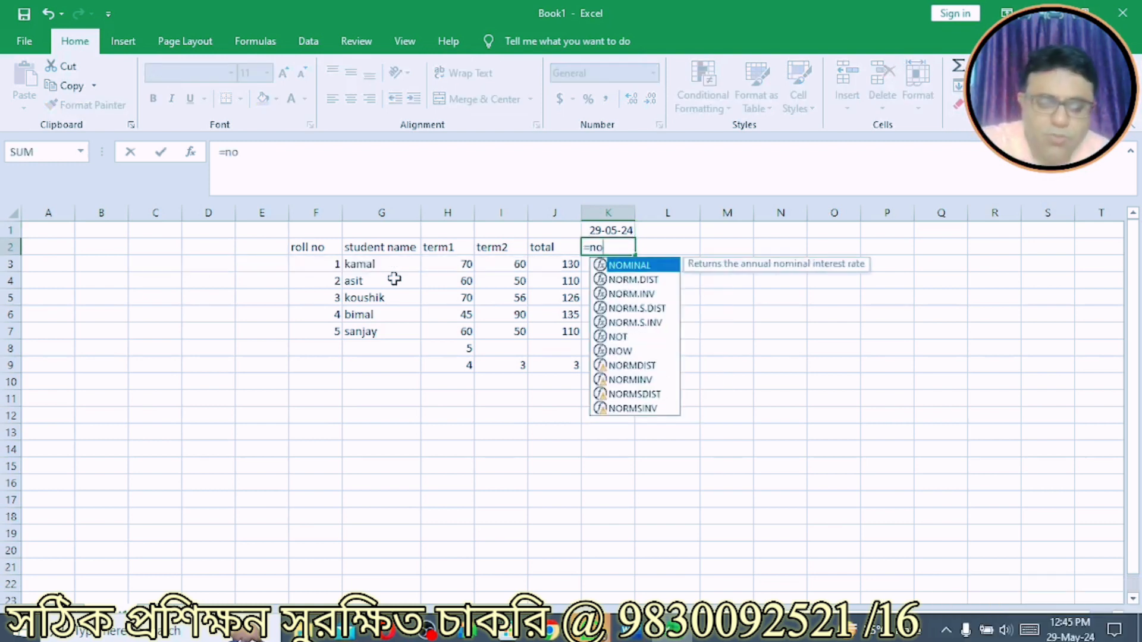
type("w")
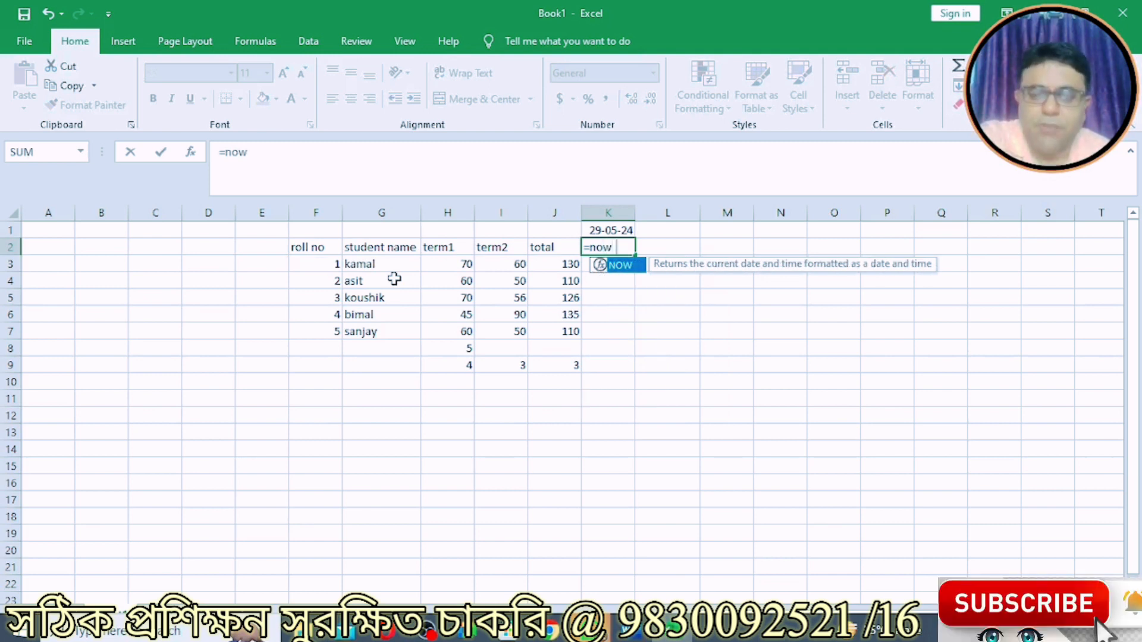
type("()")
key("Return")
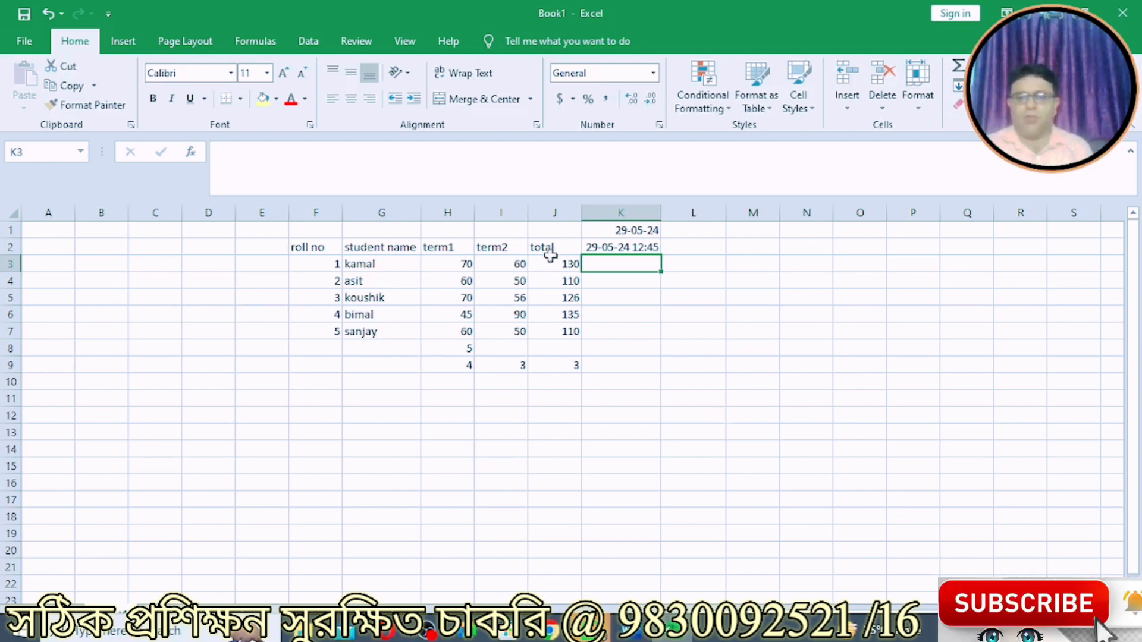
left_click(599, 249)
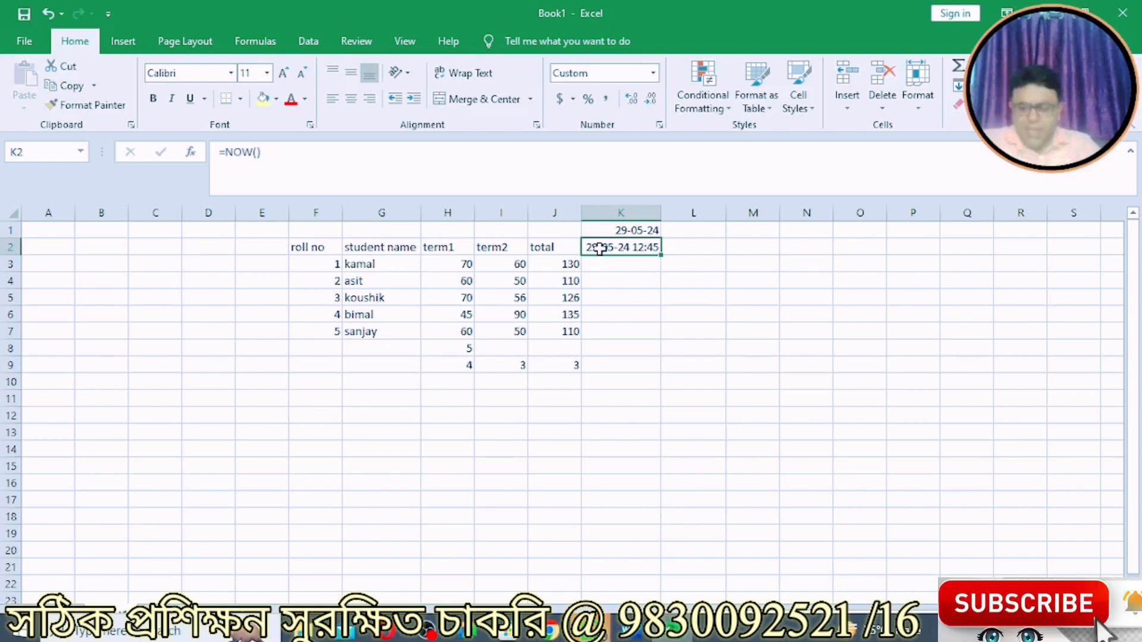
Enter =DATE(2024,05,29) in K3 to build a date from year, month and day, and reselect the cell.
key("Return")
type("=")
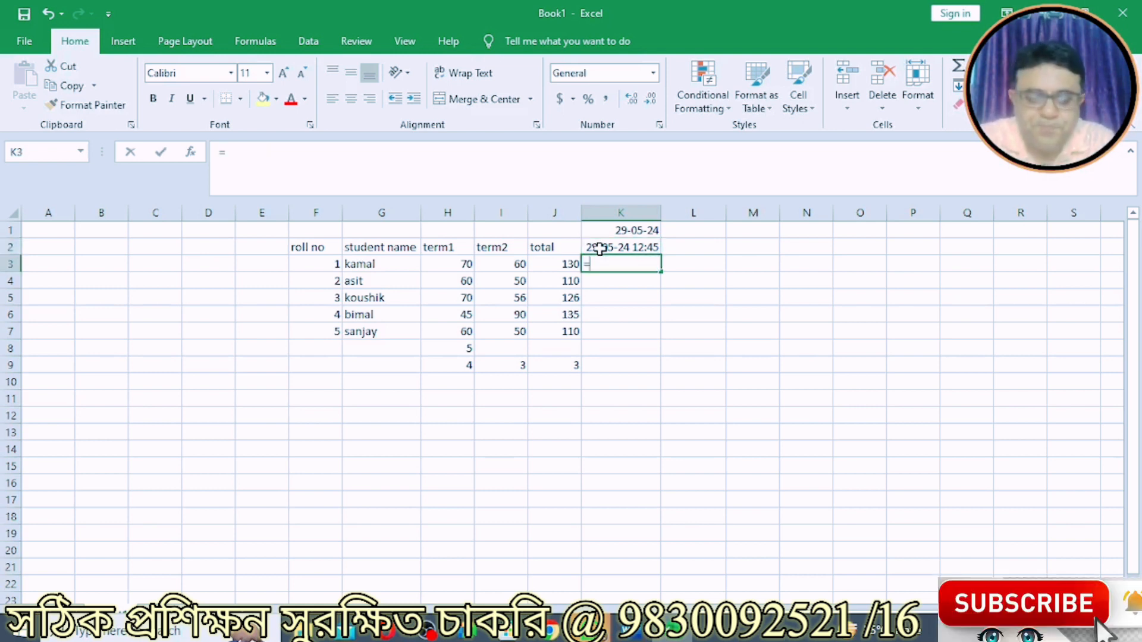
type("dagto")
key("BackSpace")
key("BackSpace")
key("BackSpace")
key("BackSpace")
key("BackSpace")
type("date")
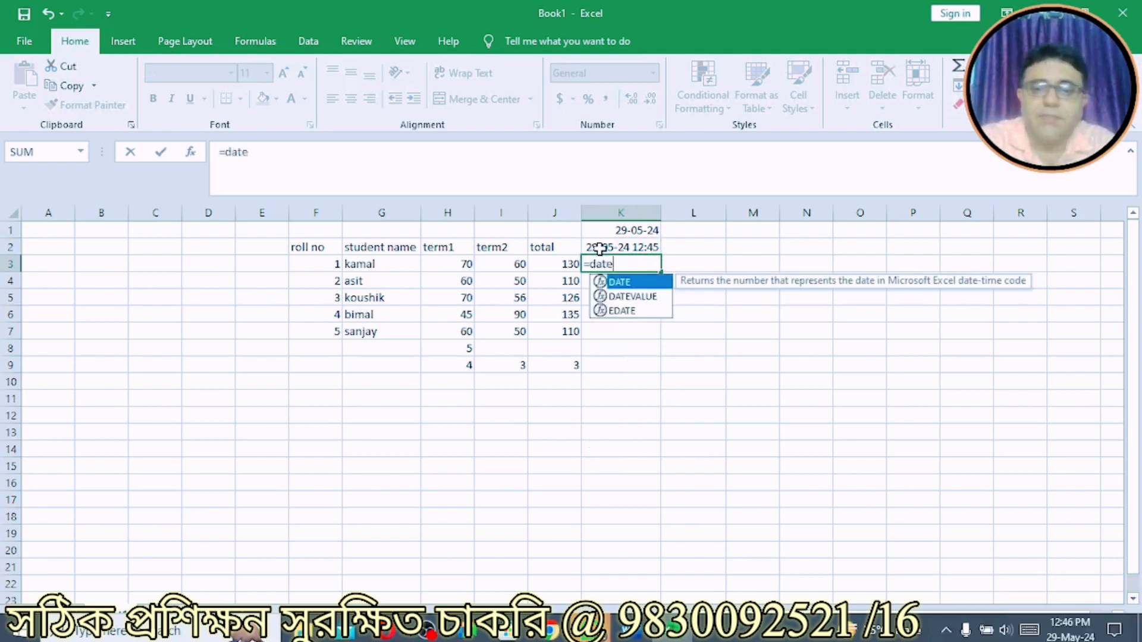
type("(")
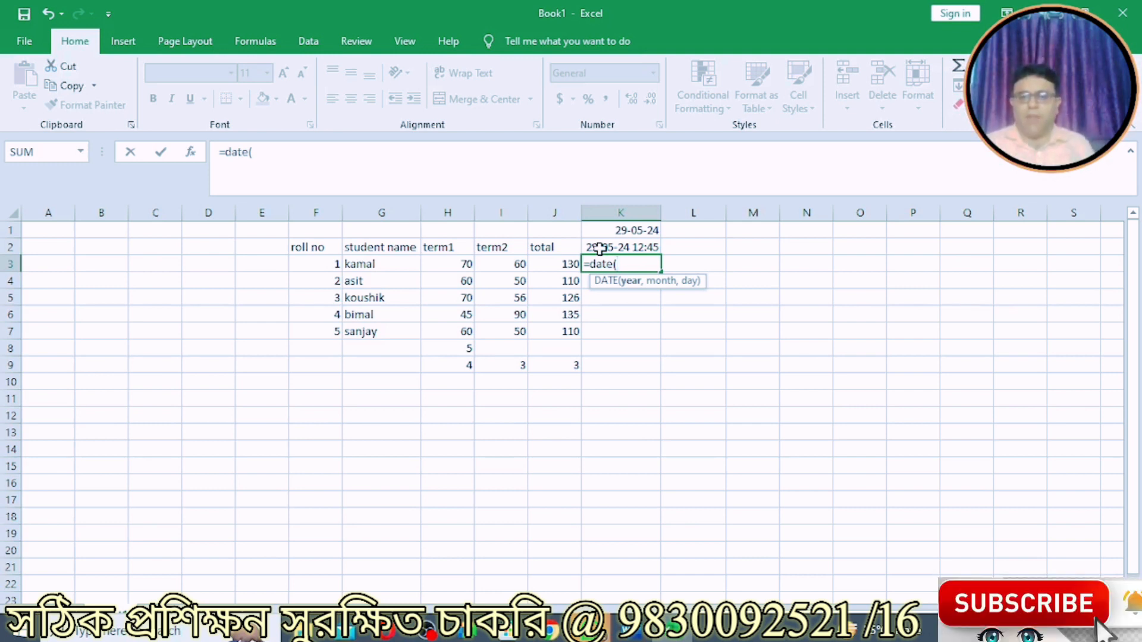
type("2024")
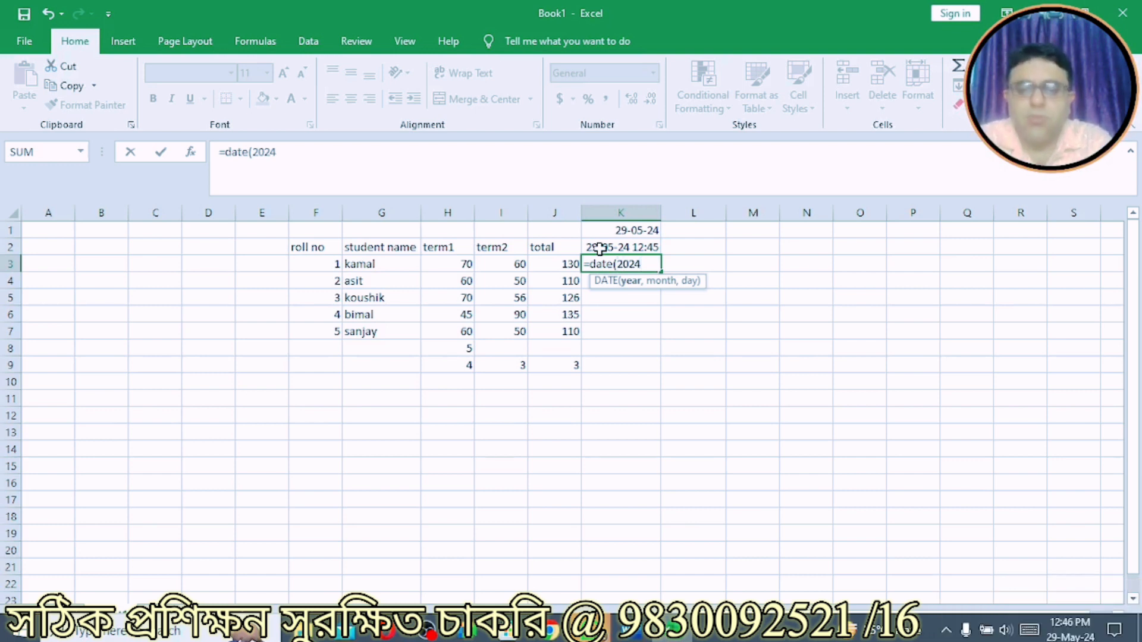
type(",05")
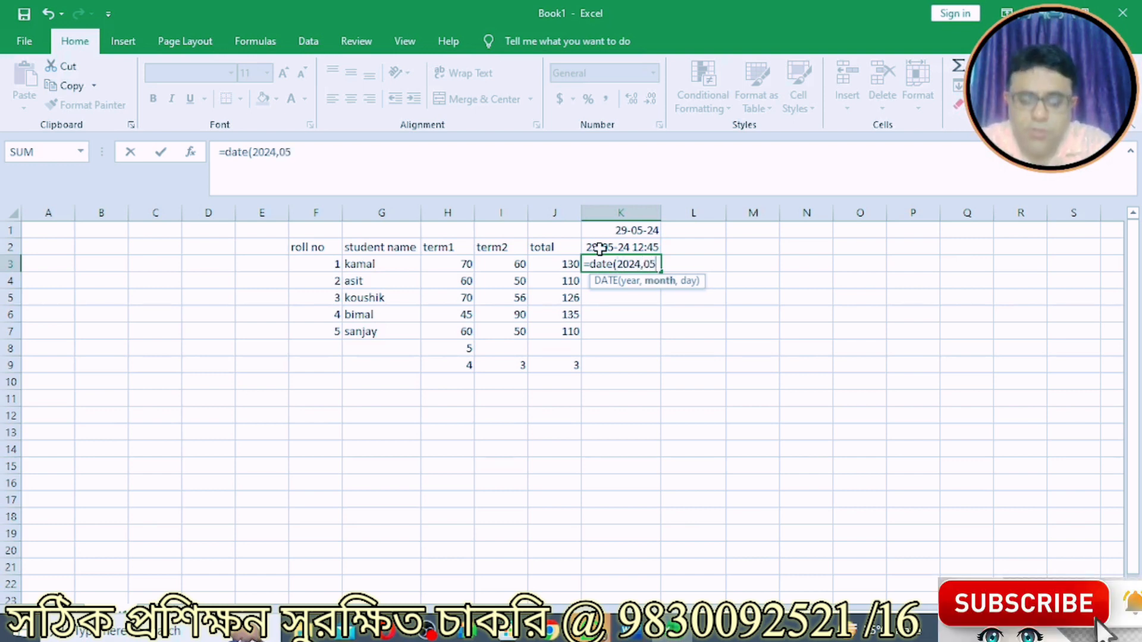
type(",")
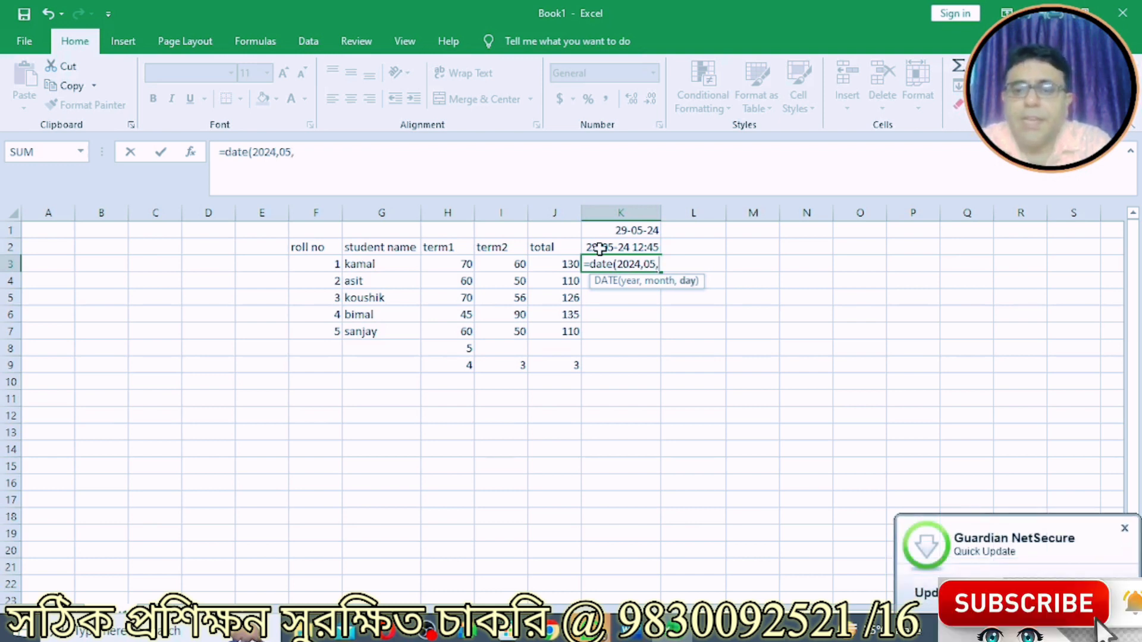
type("29)")
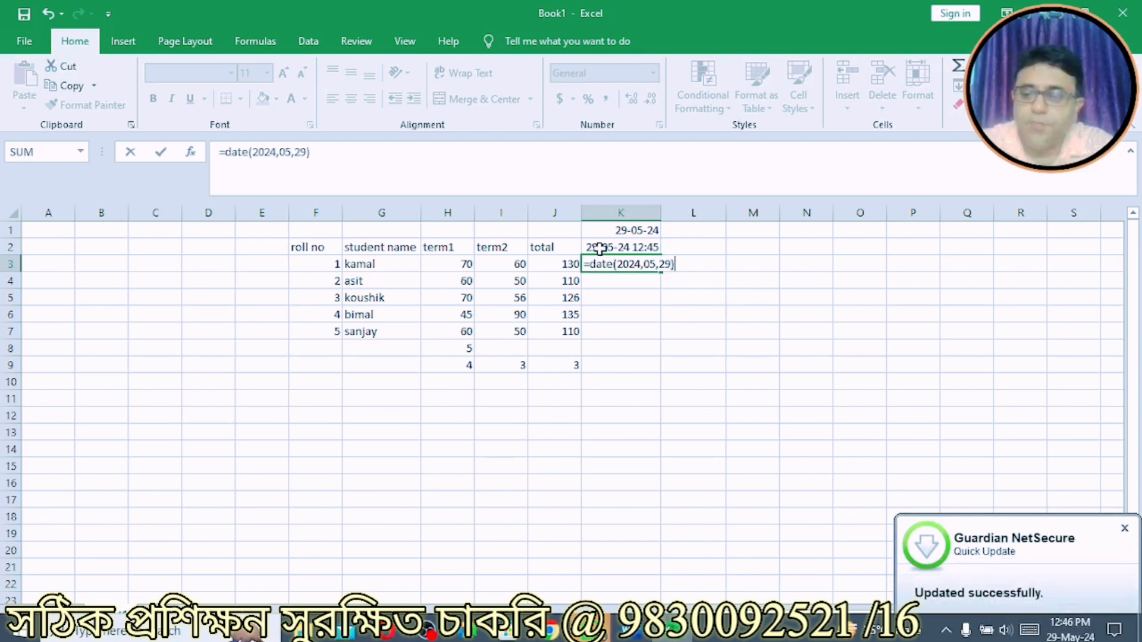
key("Return")
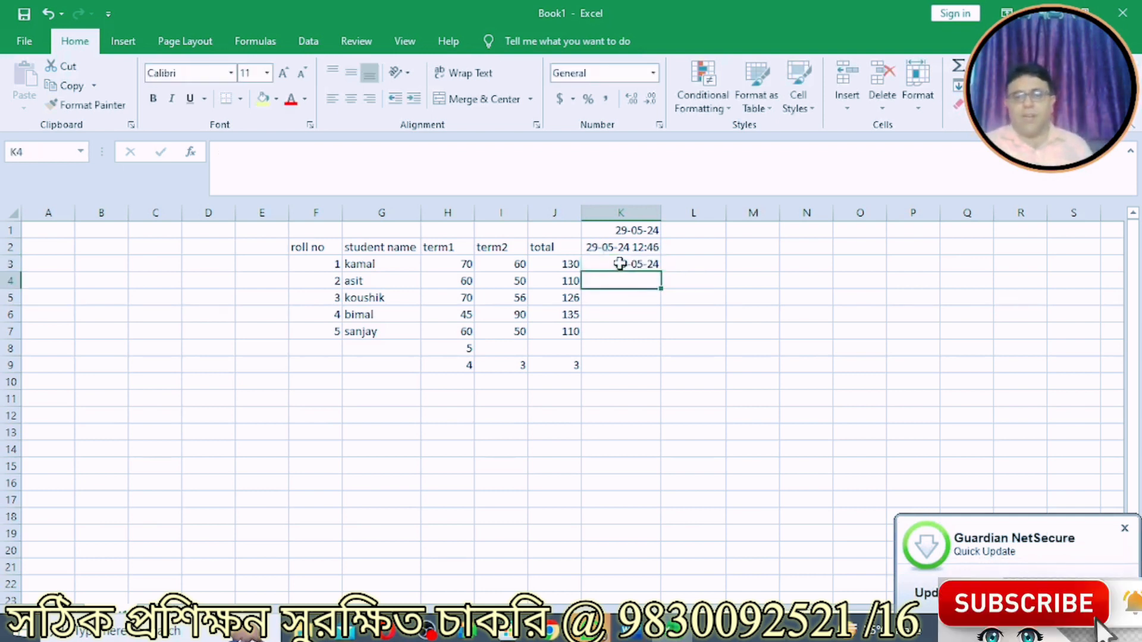
left_click(620, 264)
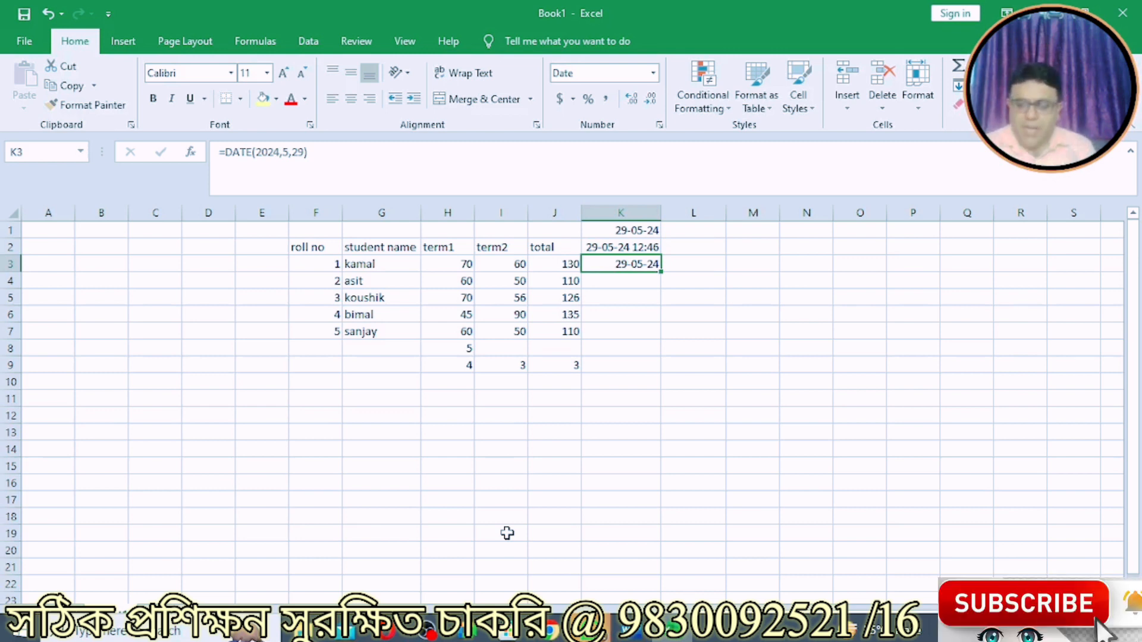
Clear K3 and enter the formula =DATE(2024,05,29) in it again.
key("Delete")
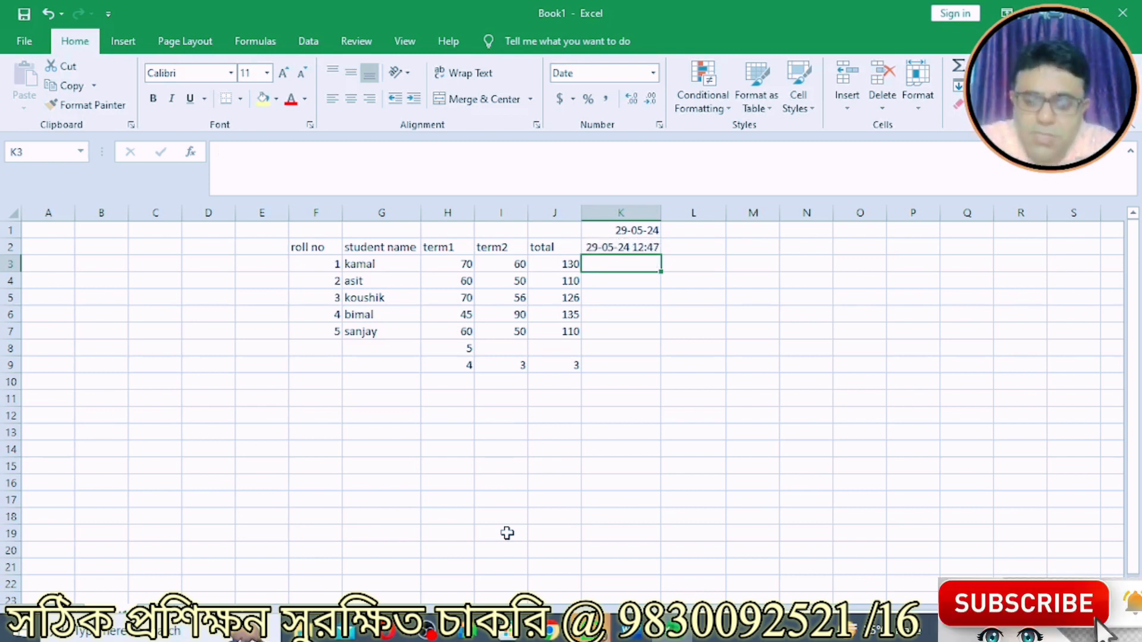
type("=date")
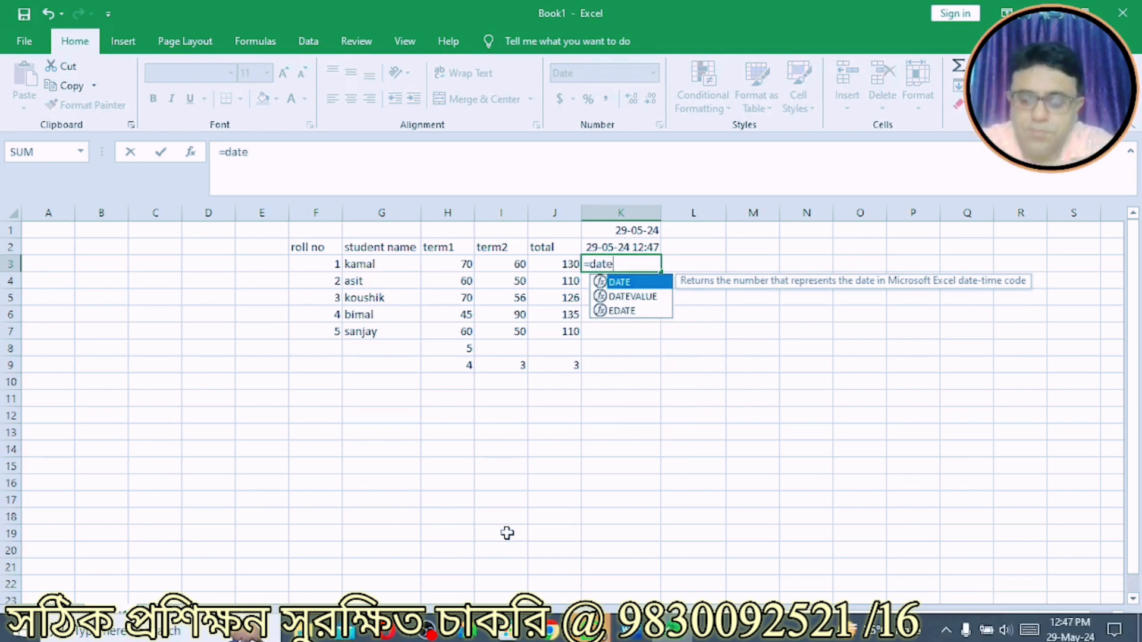
type("(")
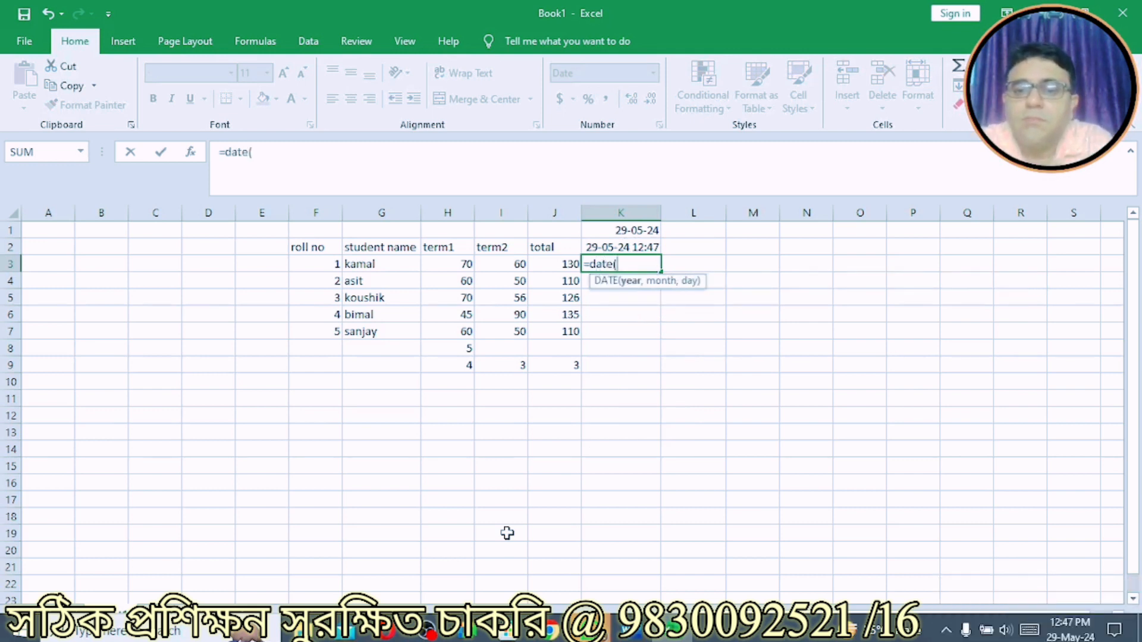
type("20")
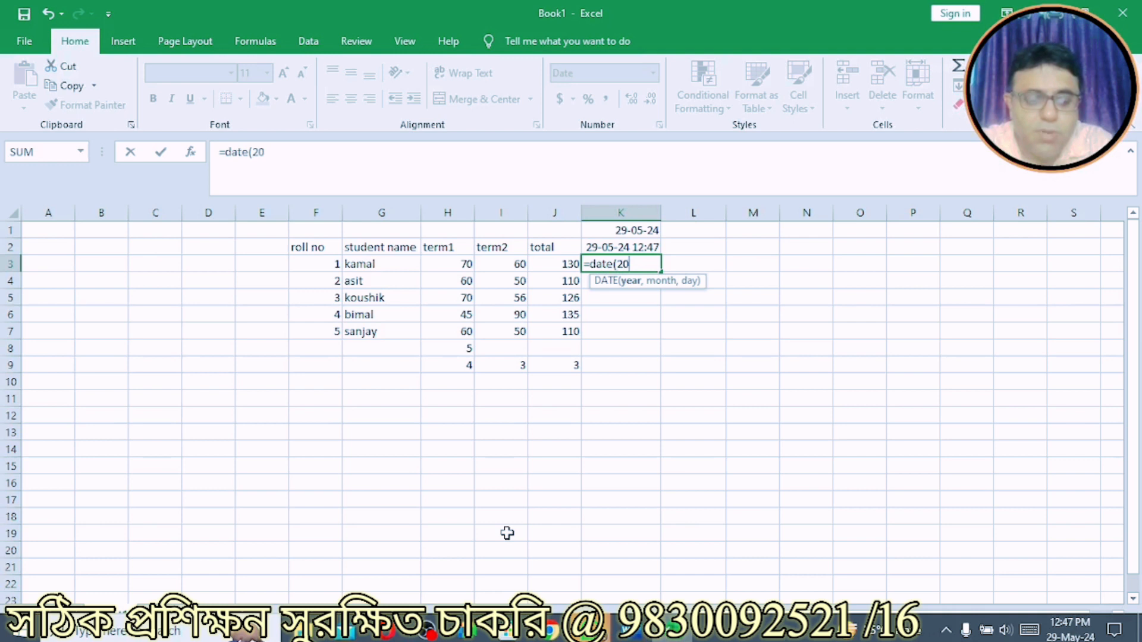
type("24,")
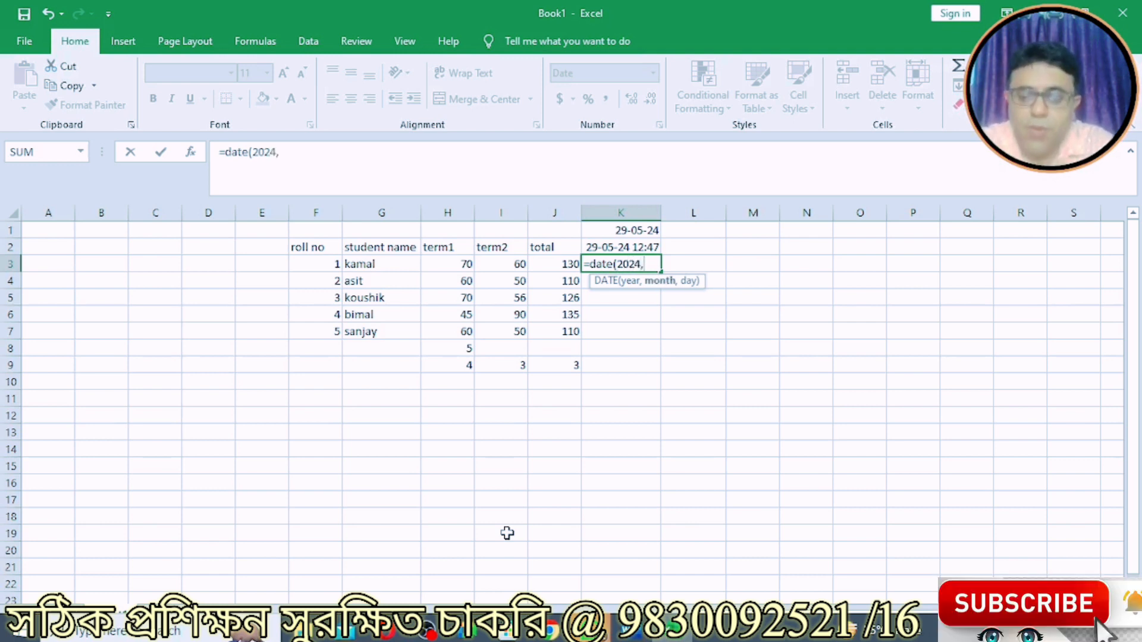
type("05,")
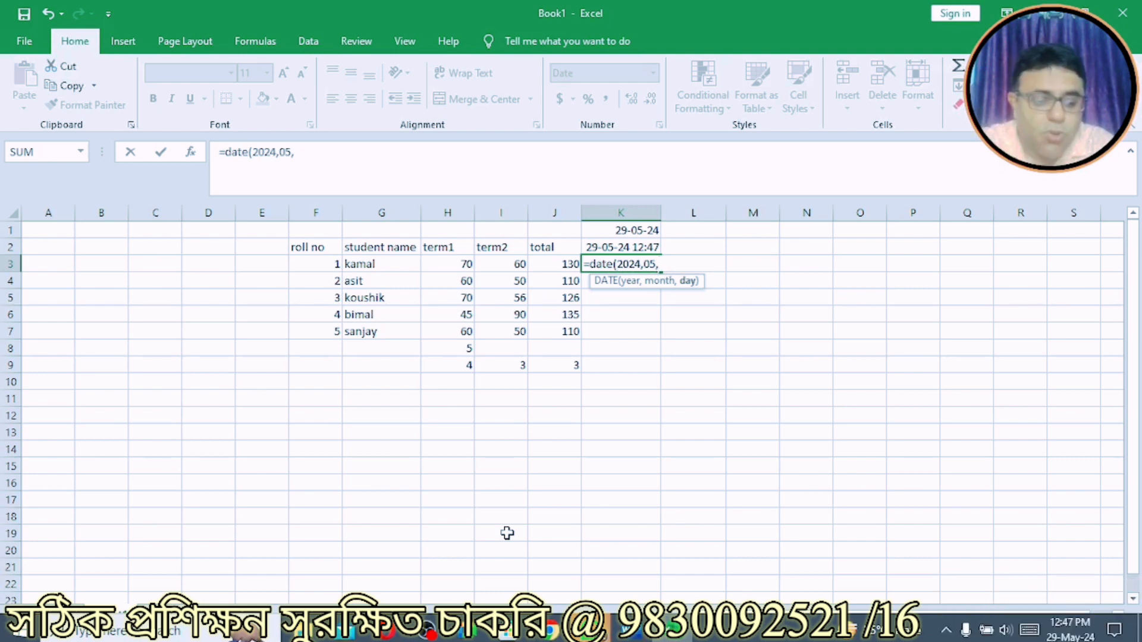
type("29)")
key("Return")
Review the NOW formula in K2 and the DATE formula in K3, and highlight the date function range K1:K3.
left_click(593, 248)
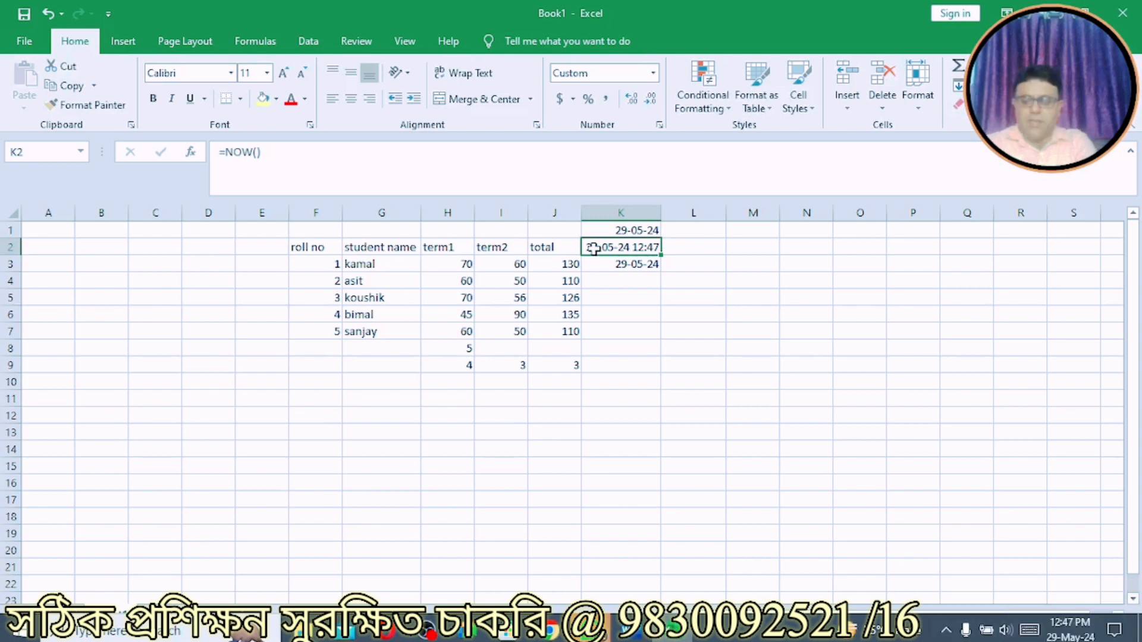
key("Down")
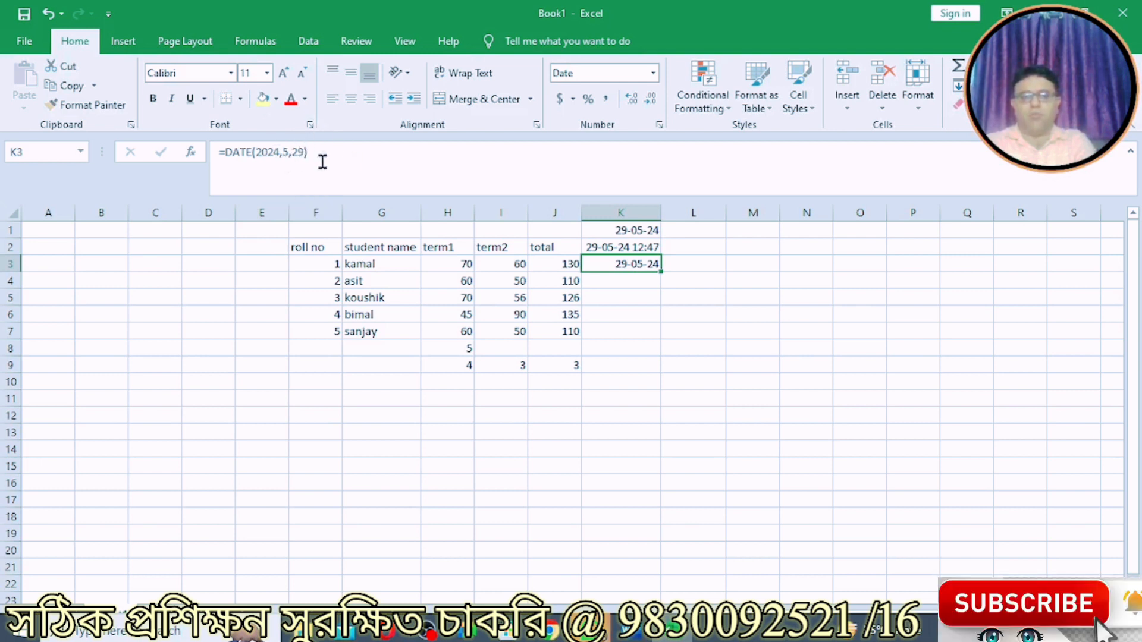
left_click(615, 330)
left_click(602, 265)
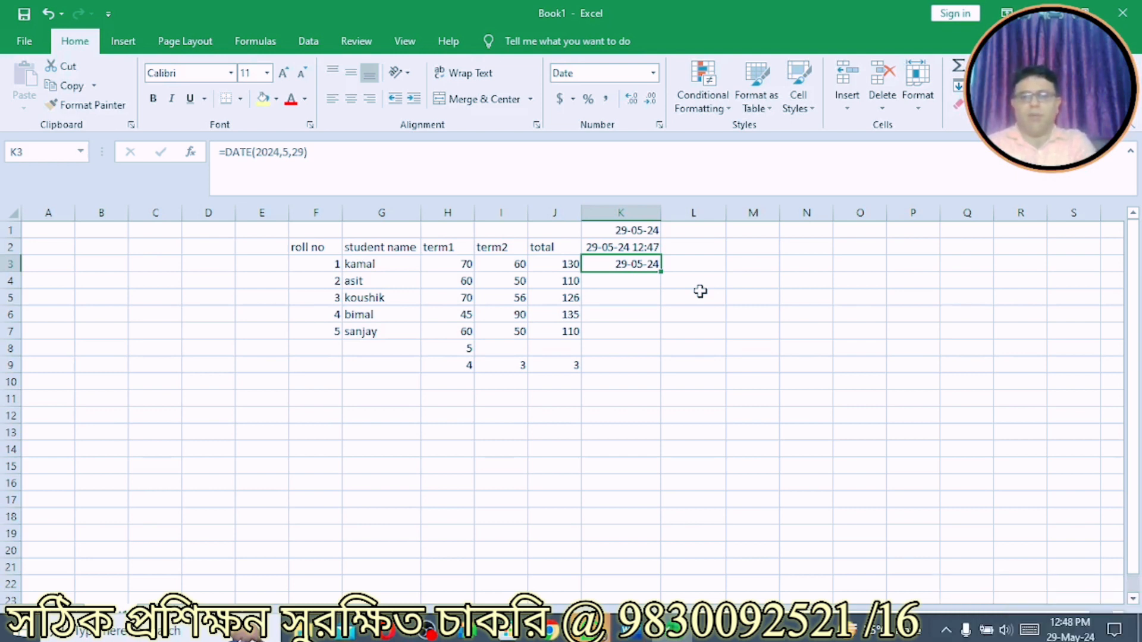
left_click_drag(595, 230, 597, 261)
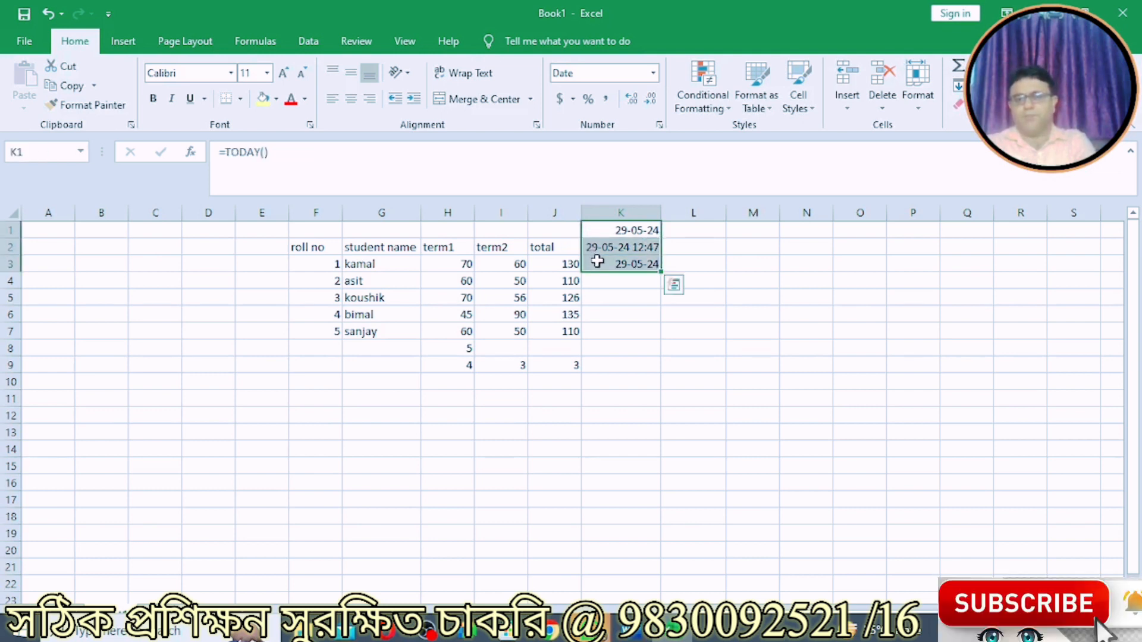
left_click(615, 400)
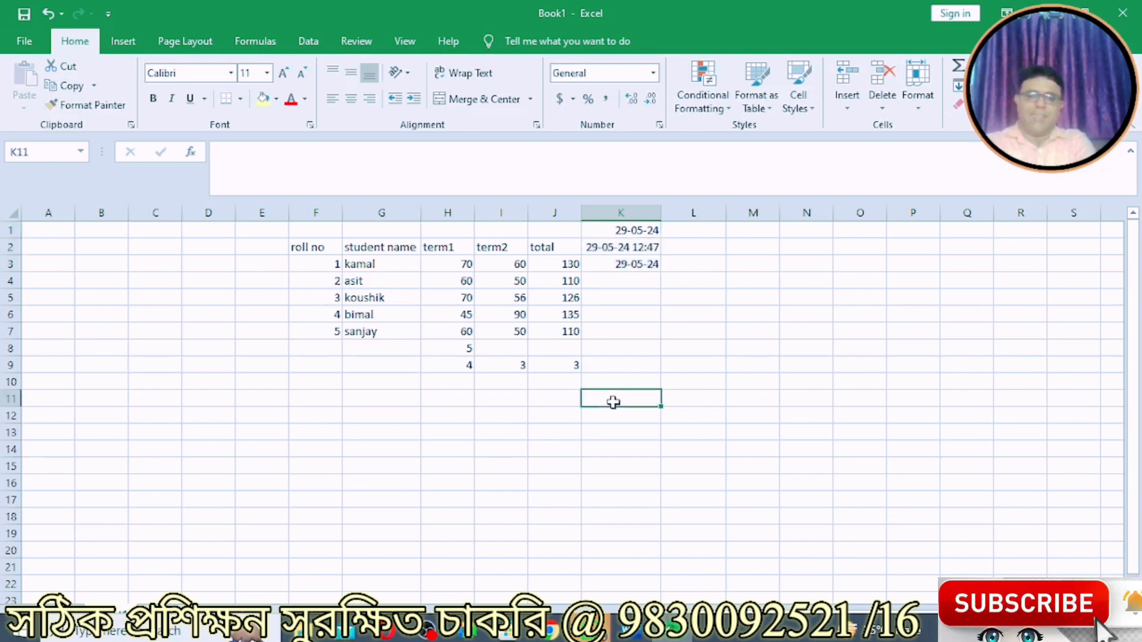
Clear the date function formulas from K1:K3 and open a blank worksheet in the workbook.
left_click_drag(611, 232, 612, 272)
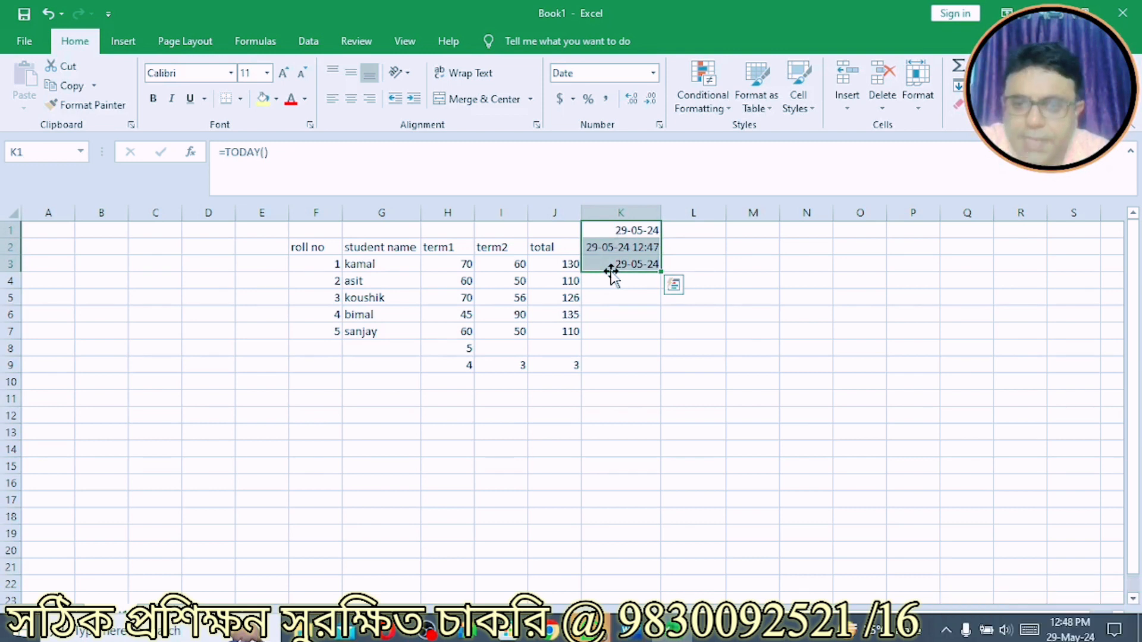
key("Delete")
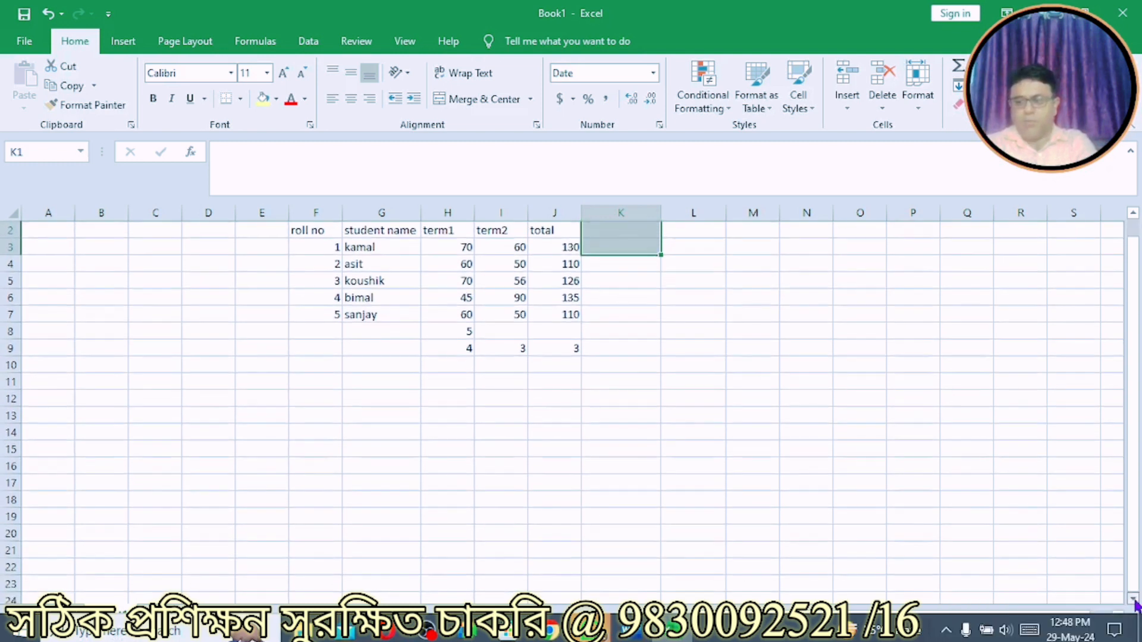
scroll(571, 410, "down", 1)
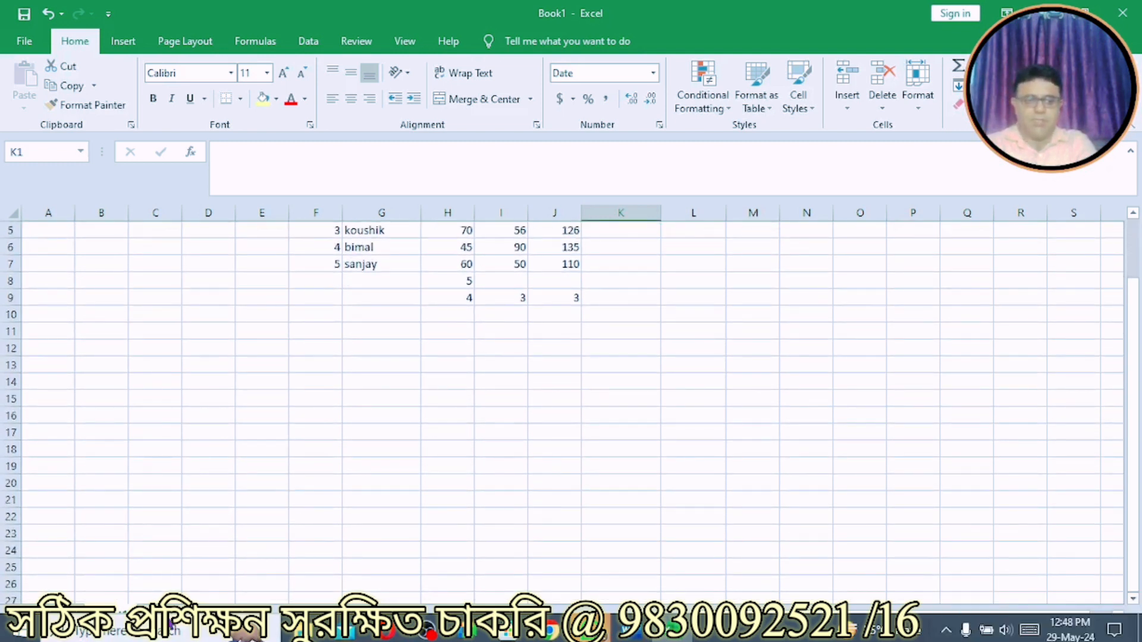
left_click(123, 611)
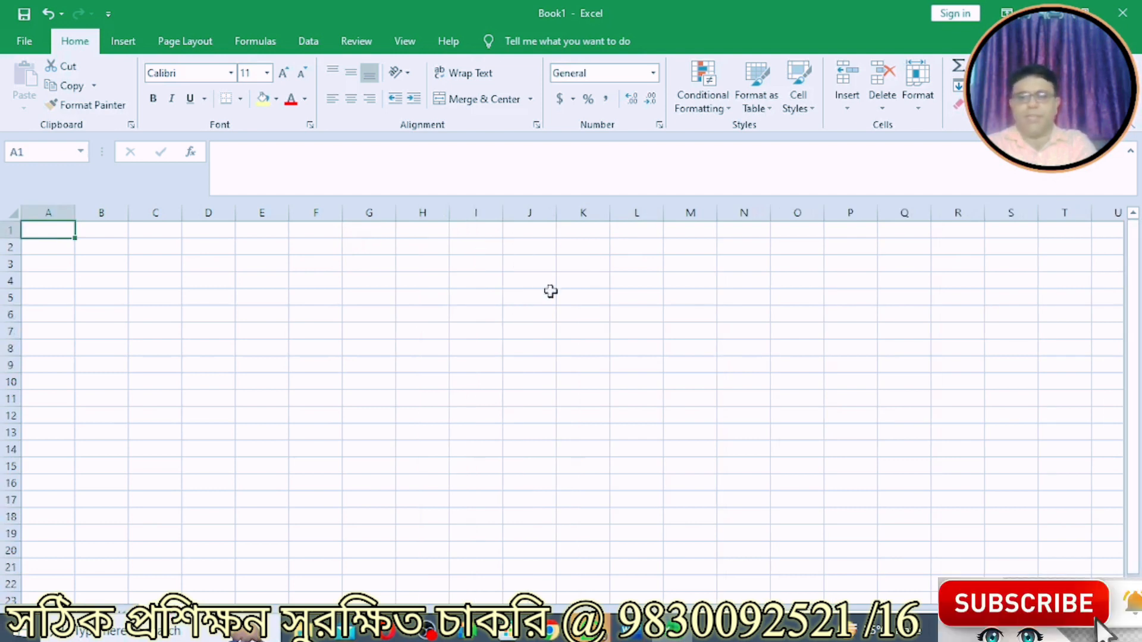
Enter the column headings "item code" in G2 and "itemname" in H2.
left_click(365, 247)
type("item code")
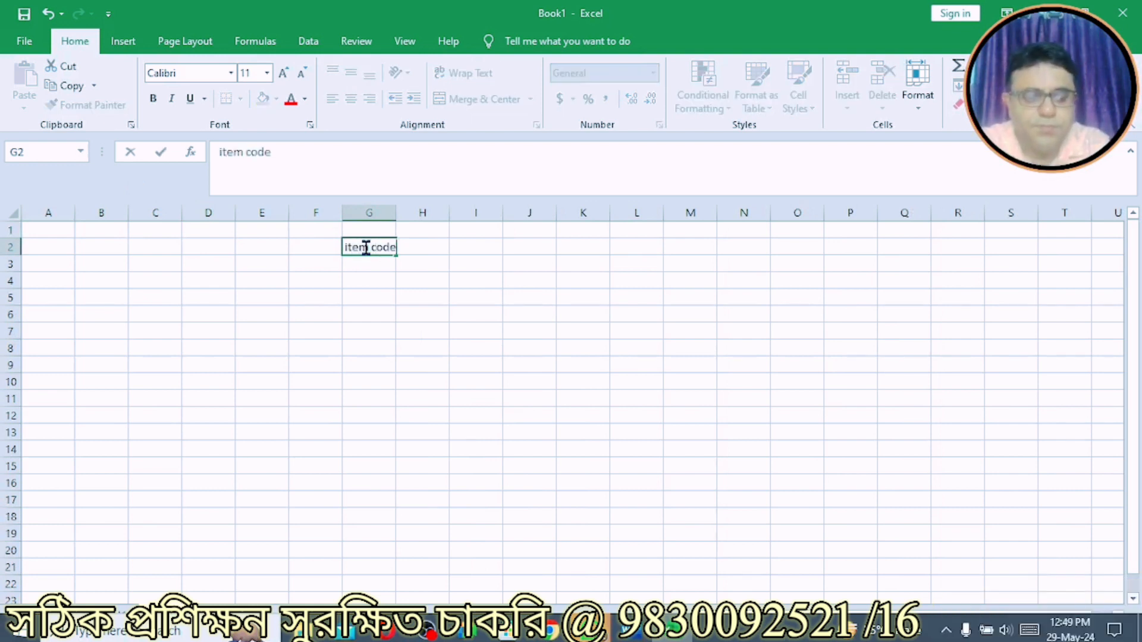
key("Tab")
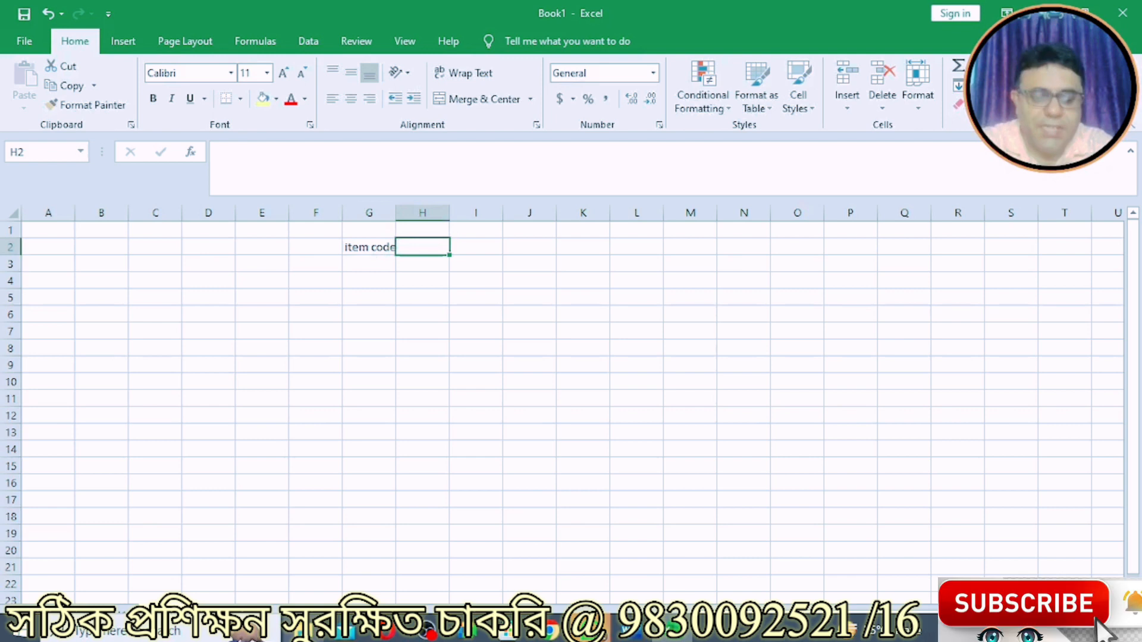
type("temname")
key("Tab")
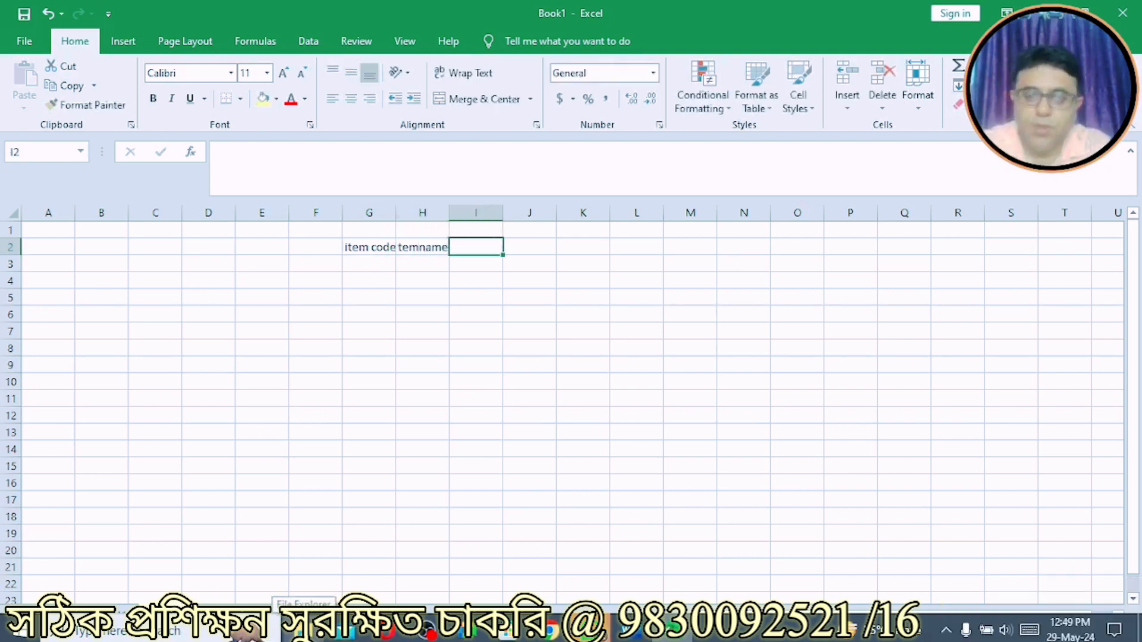
key("Left")
key("Delete")
type("i")
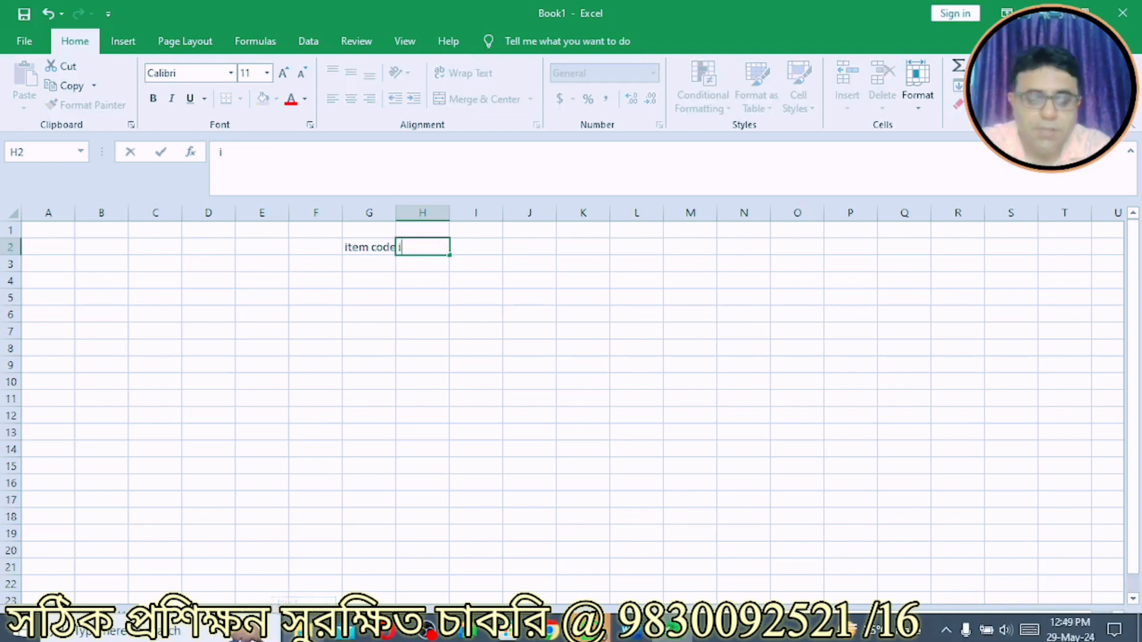
type("temname")
key("Tab")
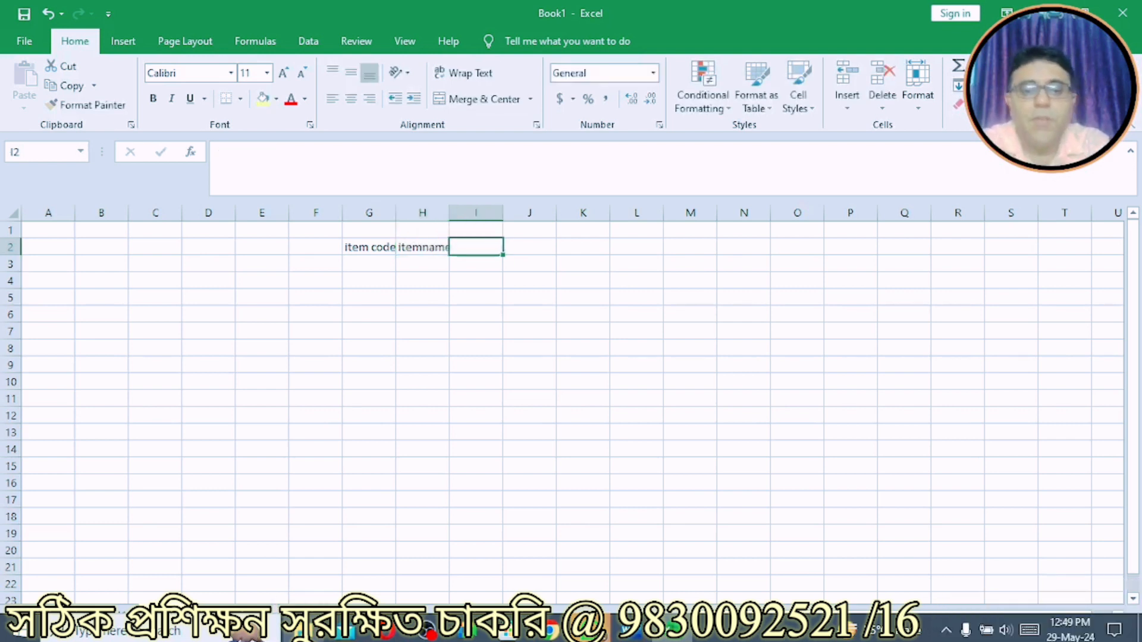
Enter the heading "order date" in I2 and widen columns H and I to fit their headings.
type("or")
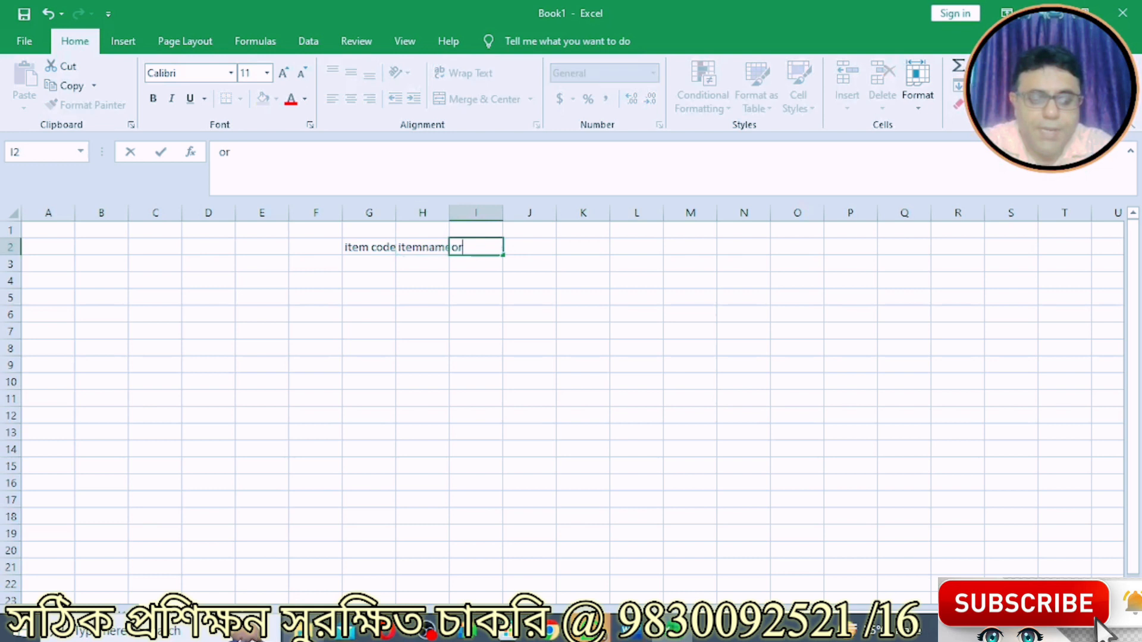
type("der date")
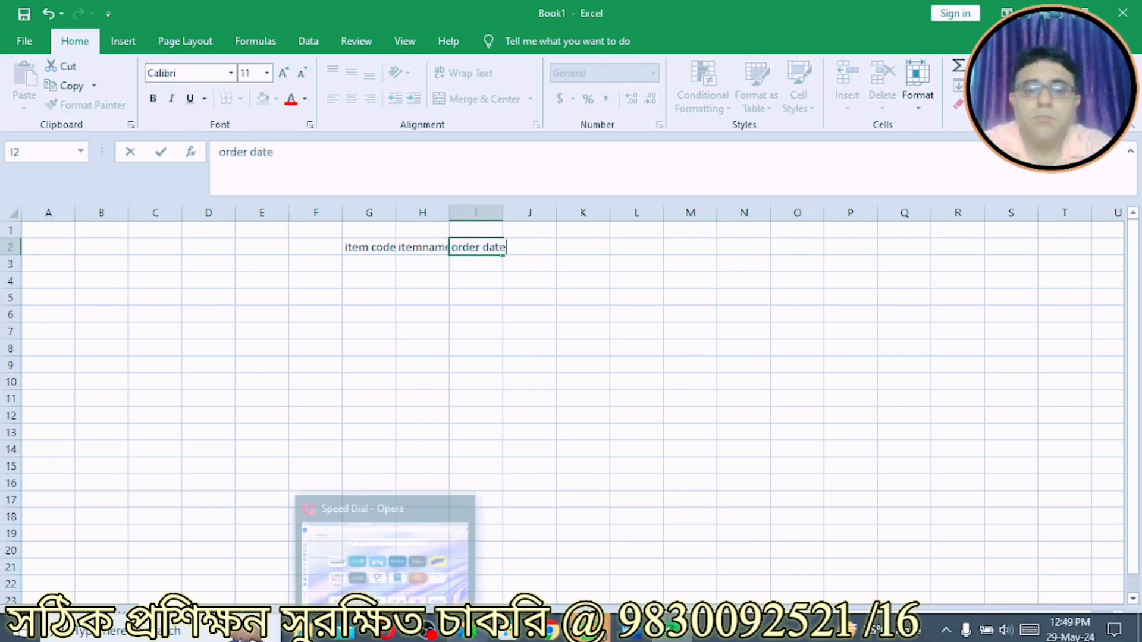
left_click(486, 298)
left_click_drag(499, 219, 451, 216)
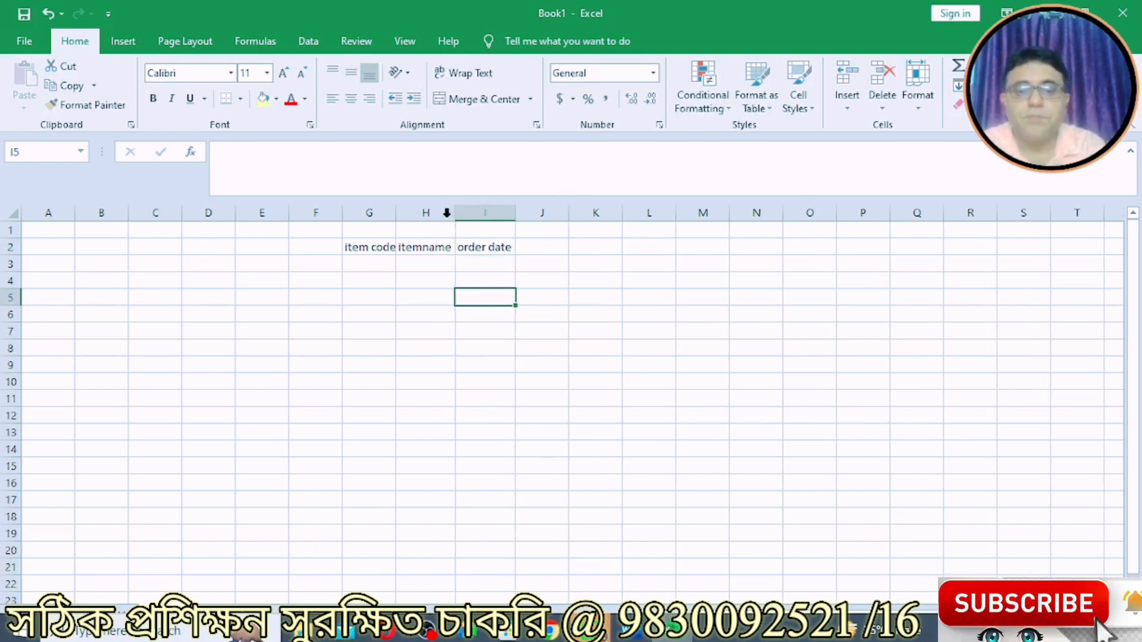
Enter the heading "delivery date" in J2 and widen column J to fit it.
left_click(539, 250)
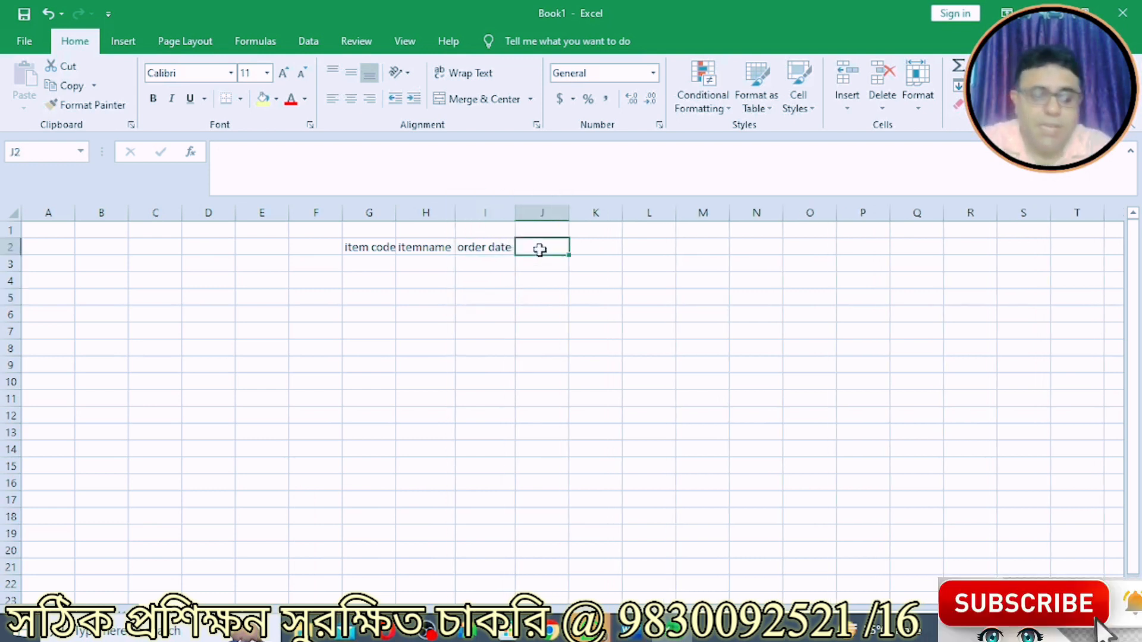
type("xe")
key("BackSpace")
key("BackSpace")
type("delivaer")
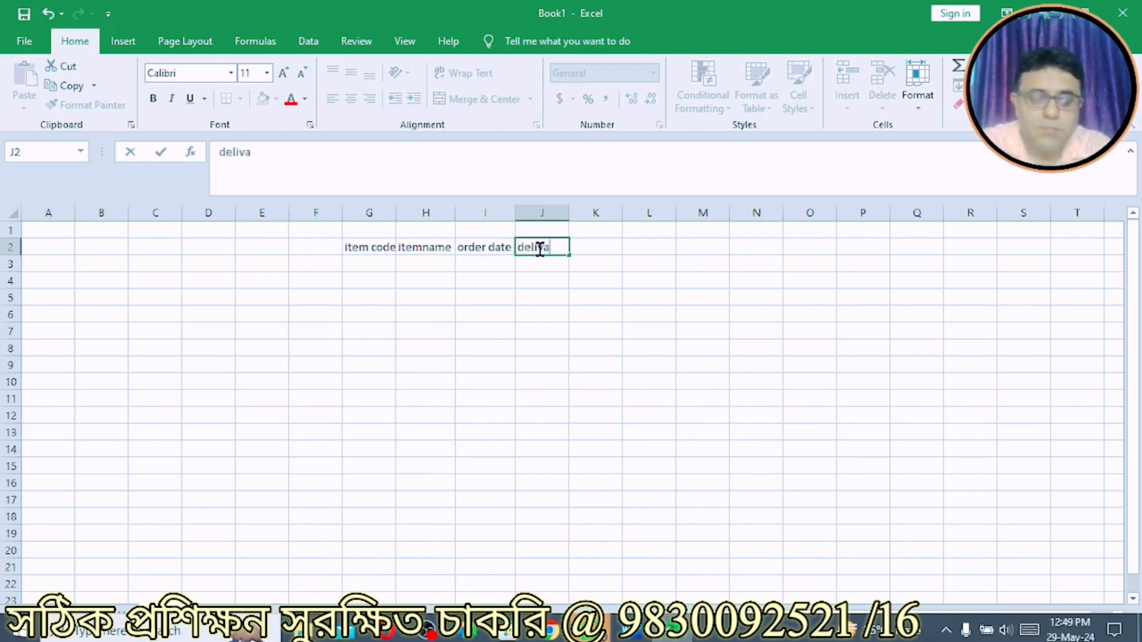
key("BackSpace")
key("BackSpace")
key("BackSpace")
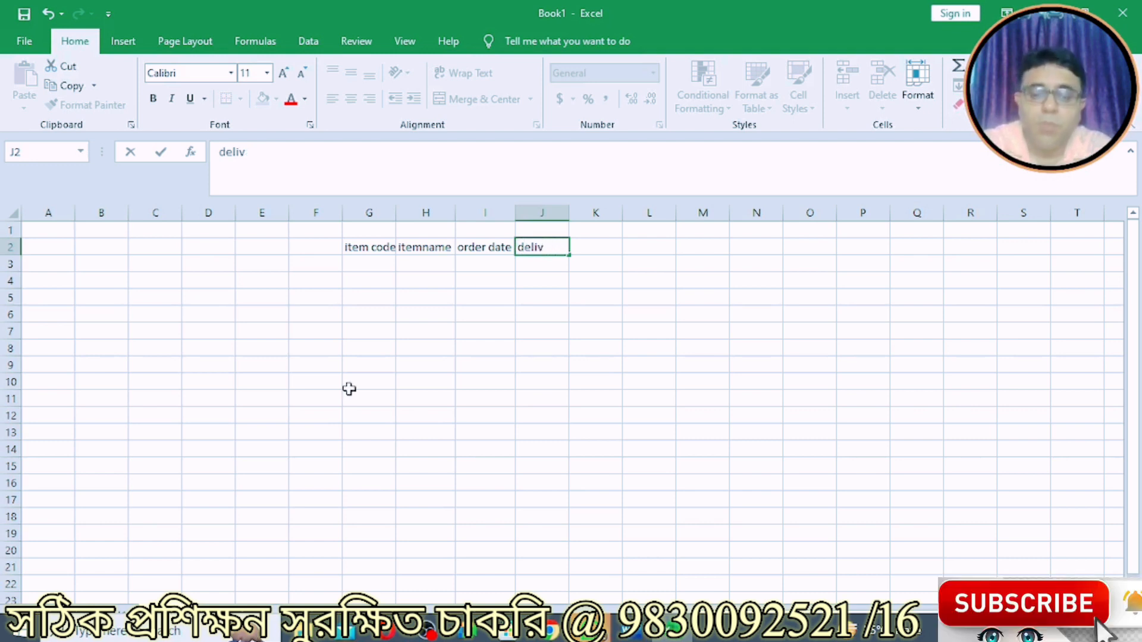
type("ery dater")
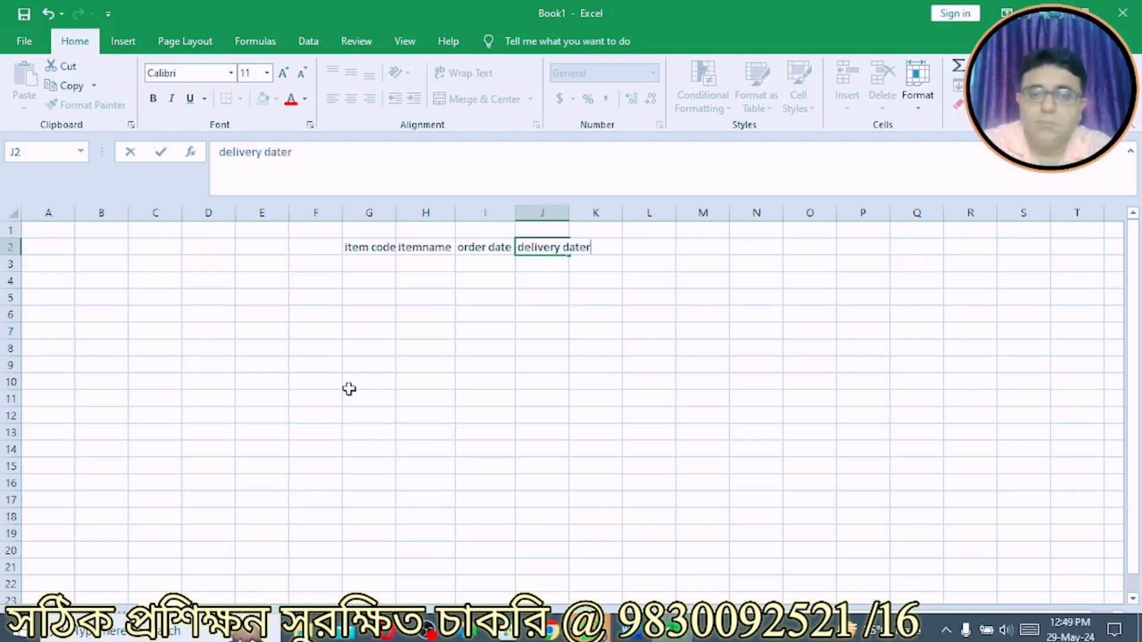
key("BackSpace")
key("Return")
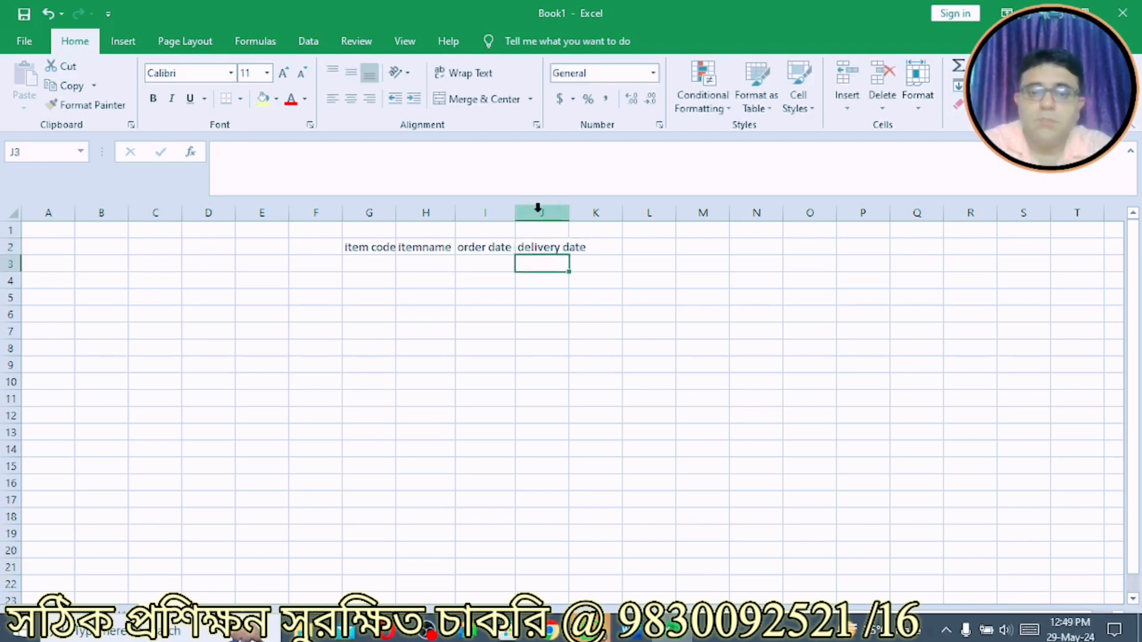
left_click_drag(566, 211, 593, 217)
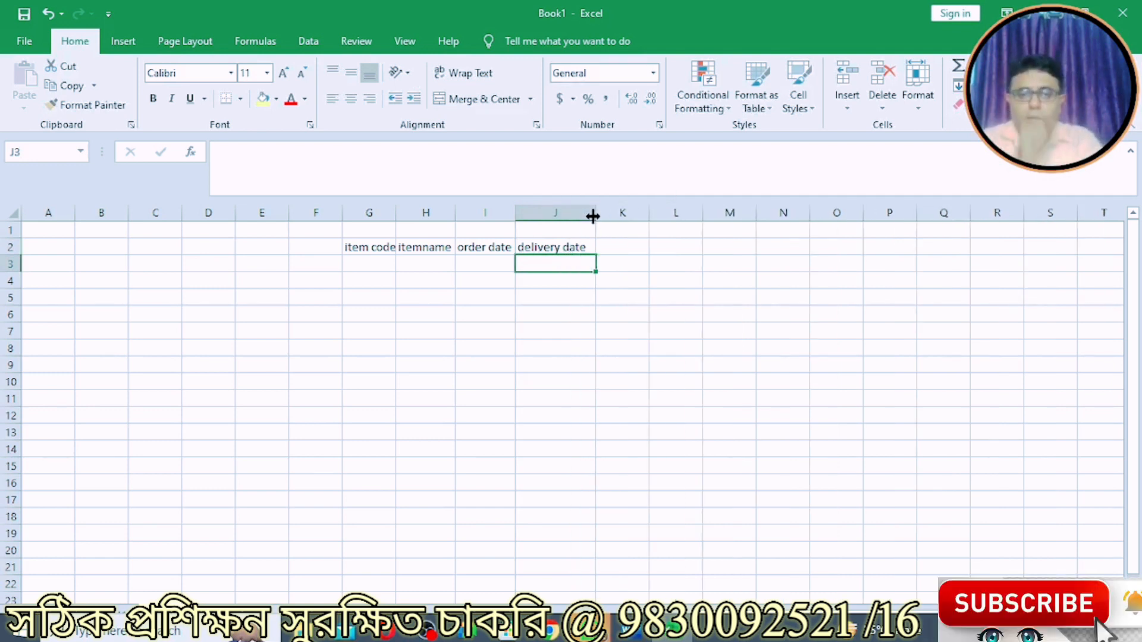
Enter item codes 1 and 2 in G3:G4 and extend the series to 5 in G7.
left_click(359, 262)
type("1")
key("Return")
type("2")
key("Return")
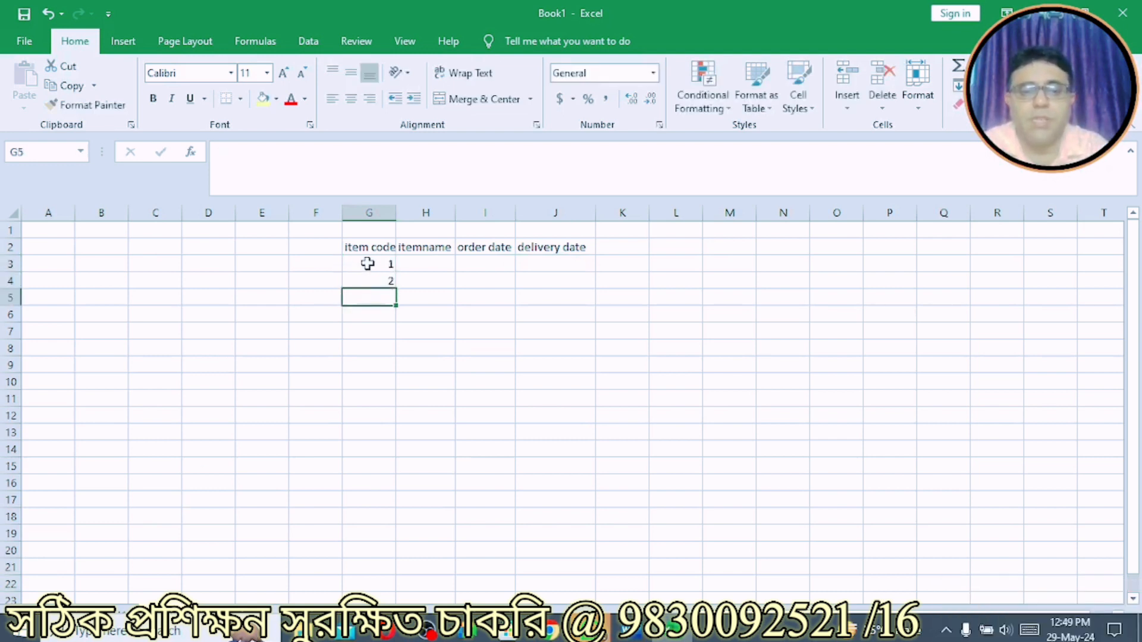
left_click_drag(368, 263, 394, 335)
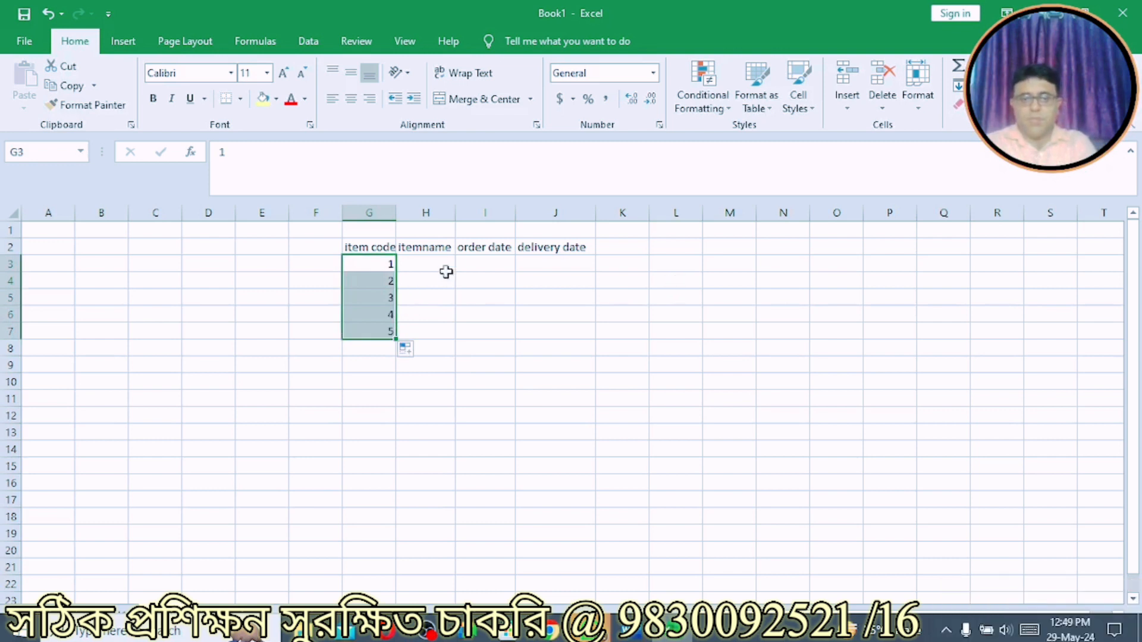
Enter the item names a, b, c, d, e and f down column H from H2 to H7.
left_click(432, 252)
type("a")
key("Return")
type("b")
key("Return")
type("c")
key("Return")
type("d")
key("Return")
type("e")
key("Return")
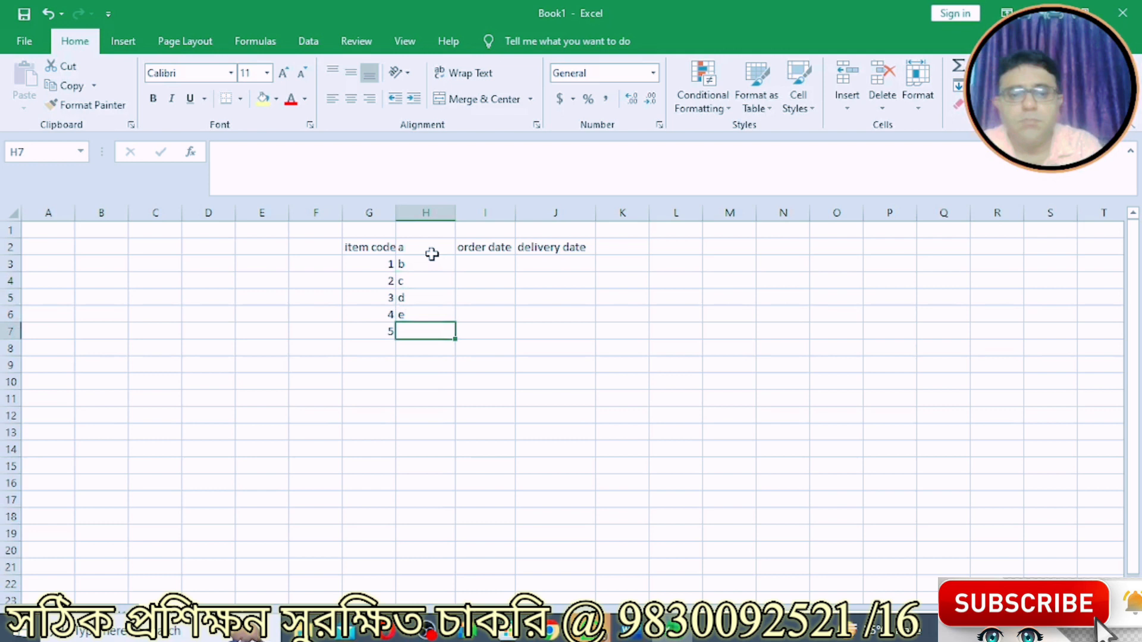
type("f")
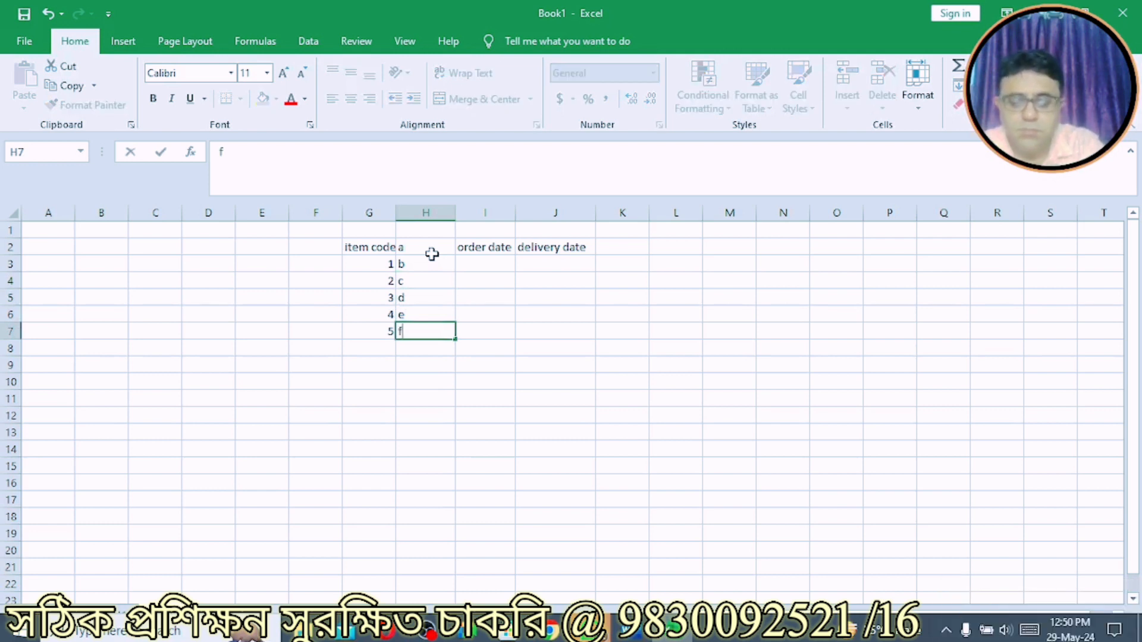
key("Return")
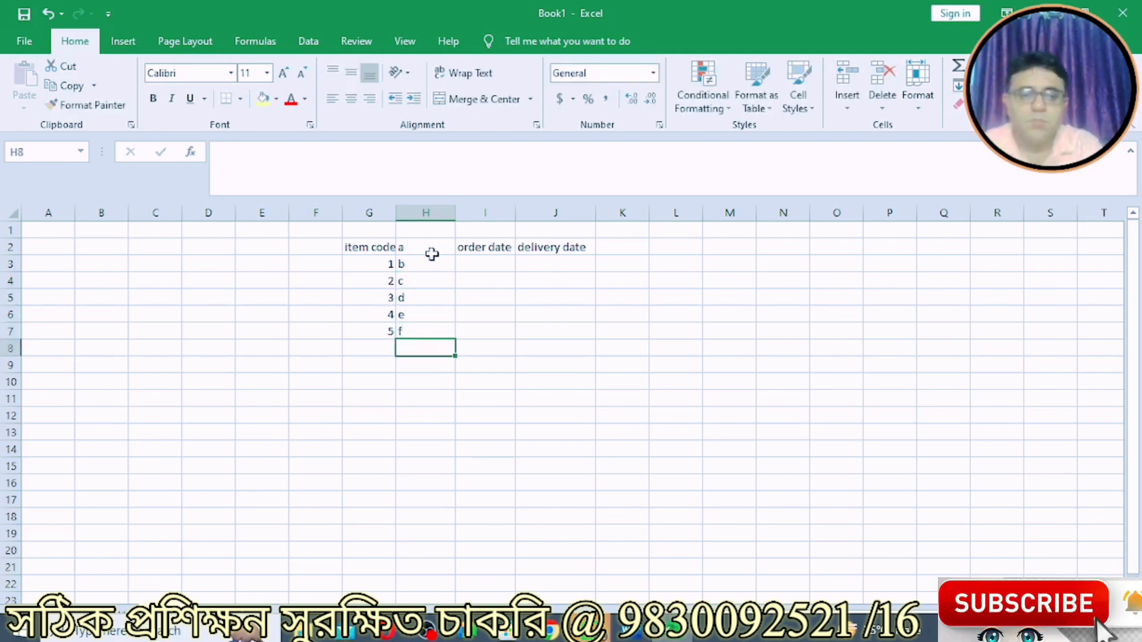
Enter the order dates 20/05/2024 in I3 and 10/05/2024 in I4.
left_click(481, 264)
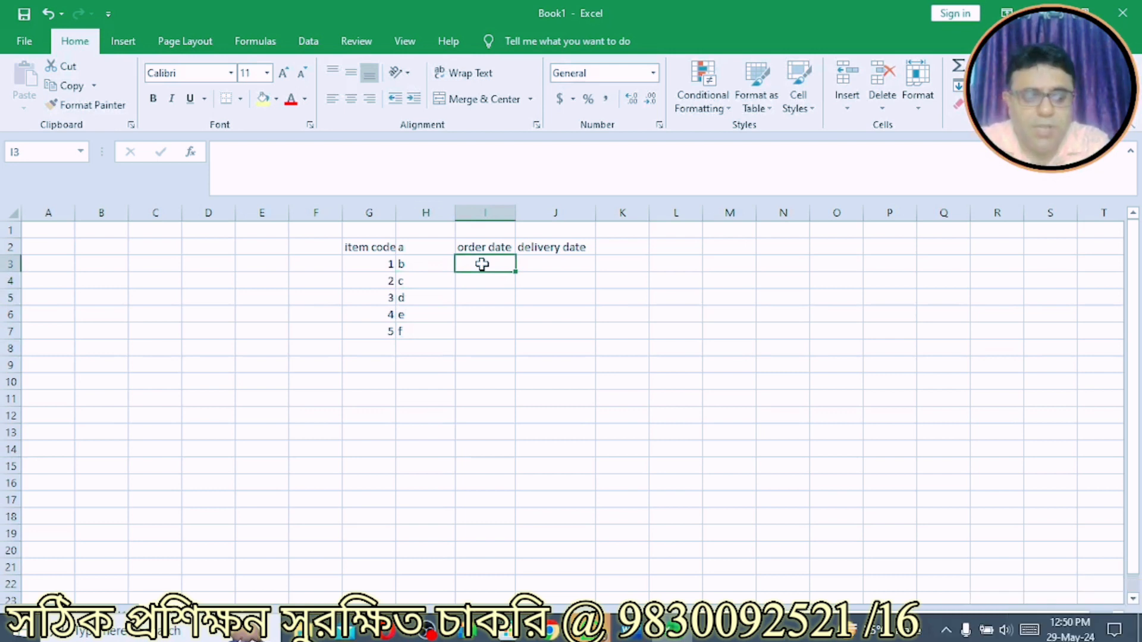
type("20/05/20")
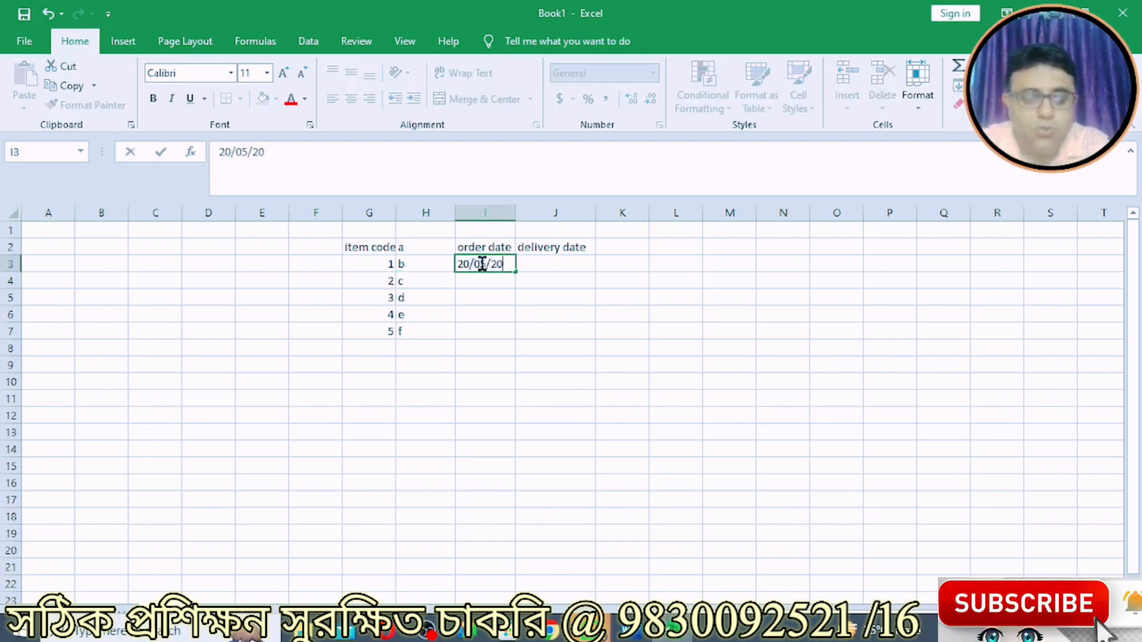
type("24")
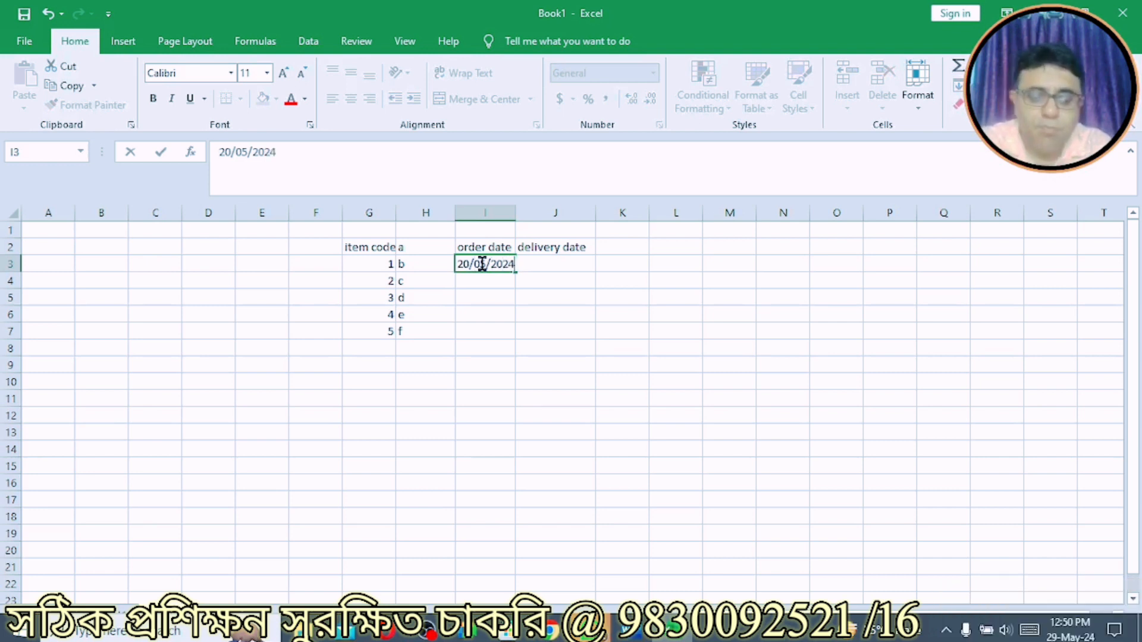
key("Return")
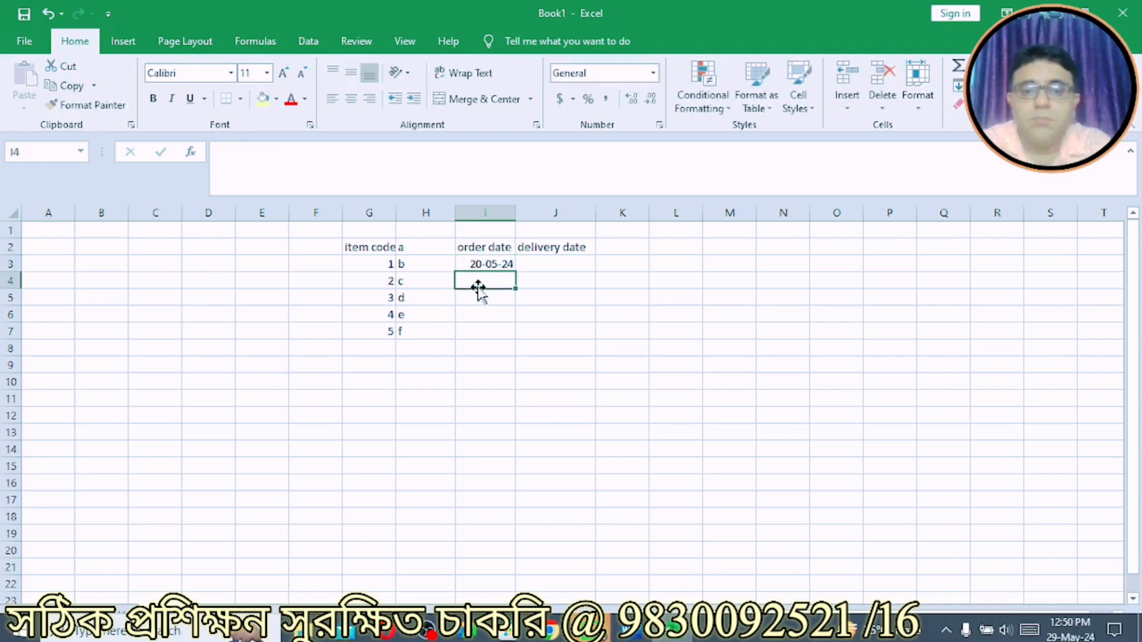
type("1")
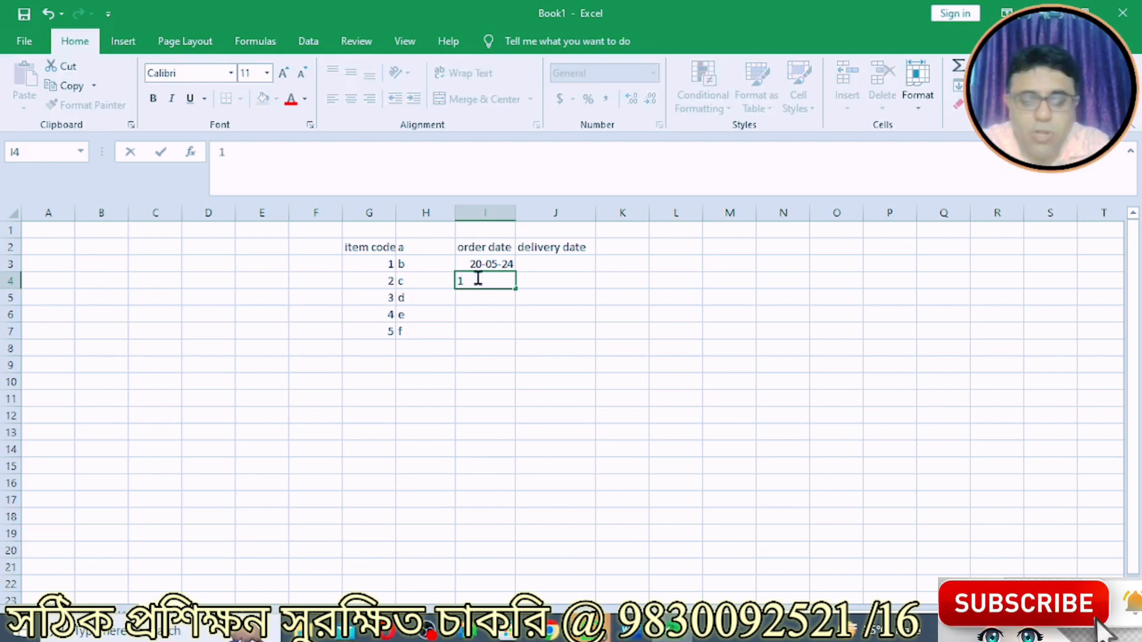
type("0/05")
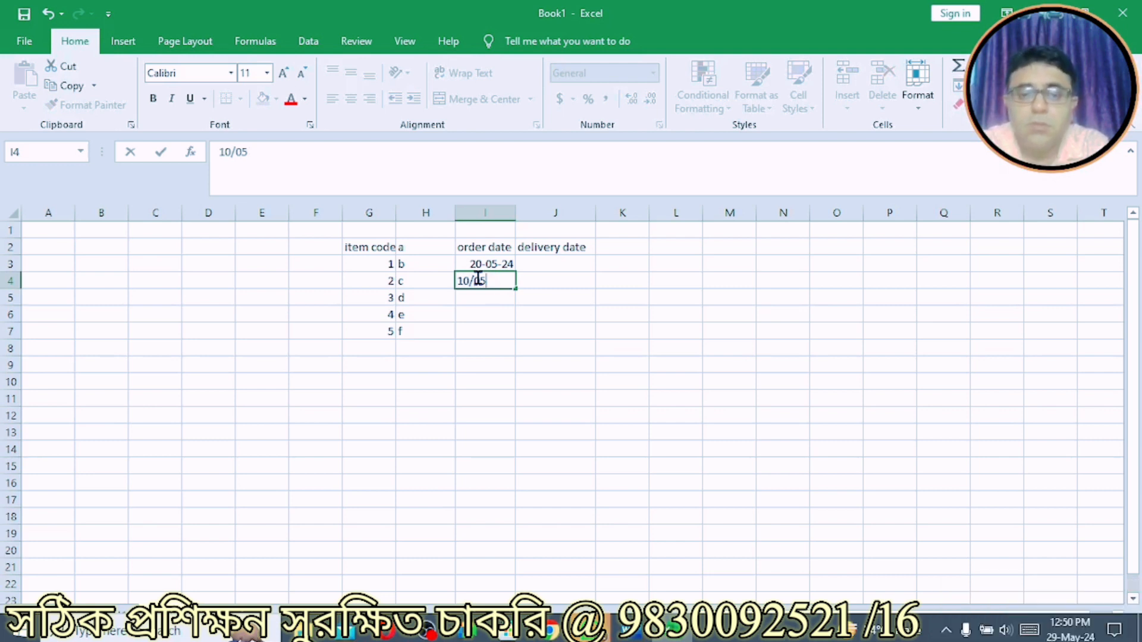
type("/2024")
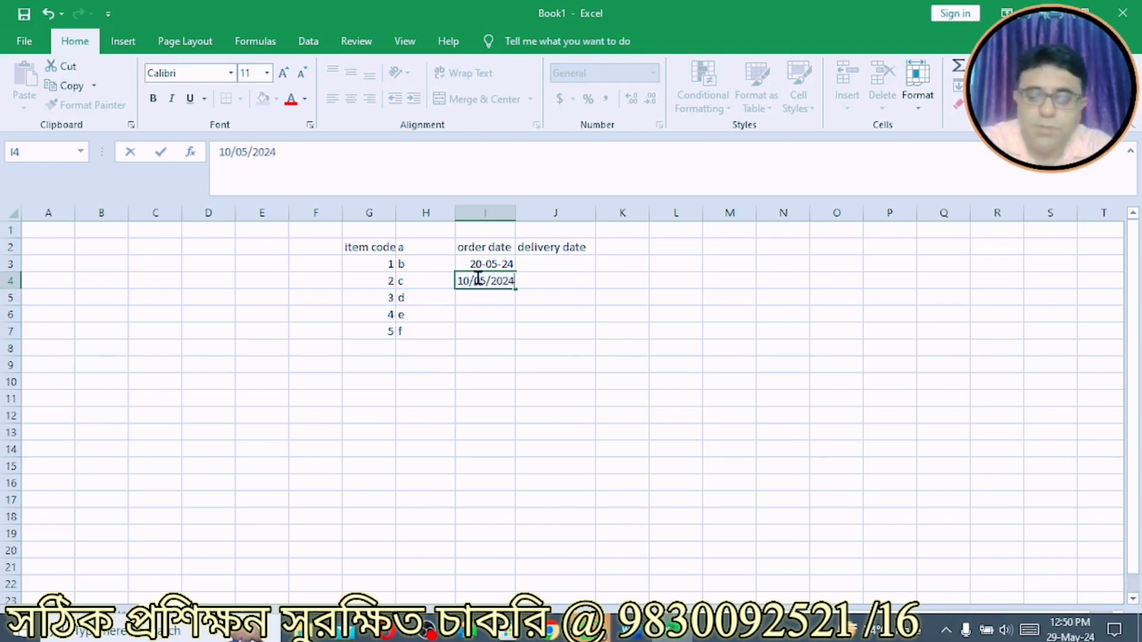
key("Return")
Enter the order date 04/04/2024 in I5 and the entry 10/02/204 in I6.
type("\\")
key("BackSpace")
type("04")
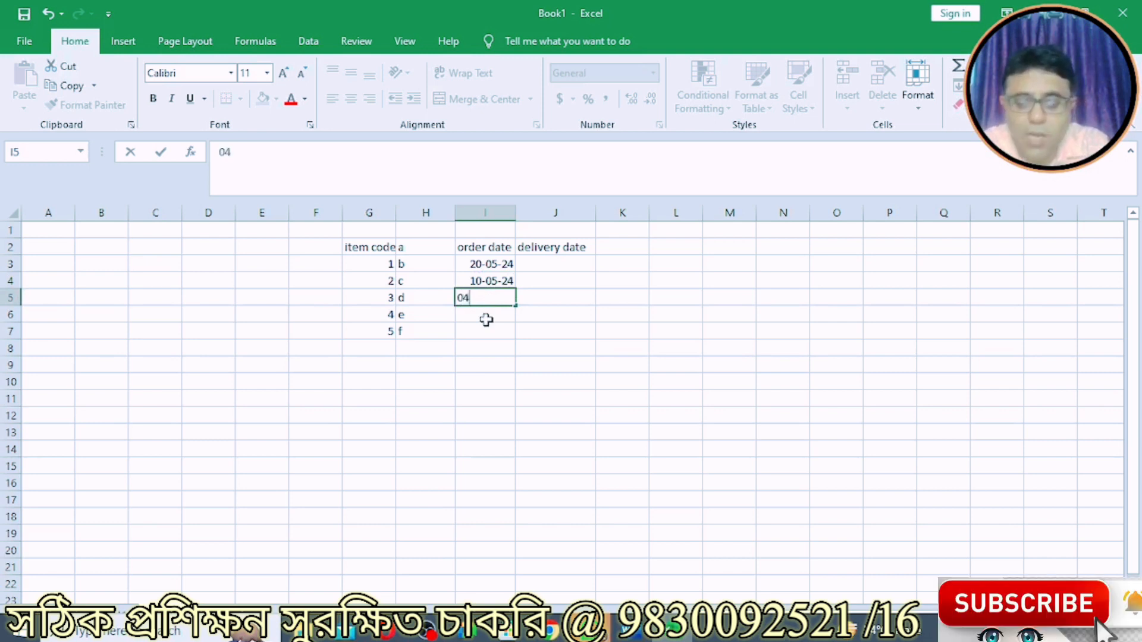
type("/04/2")
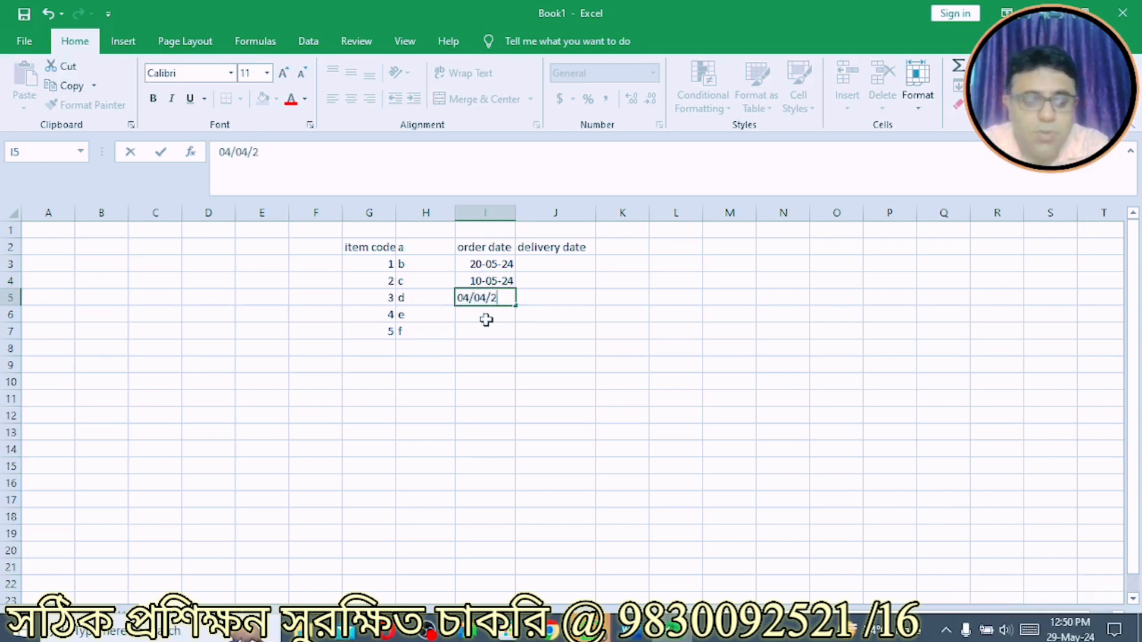
type("024")
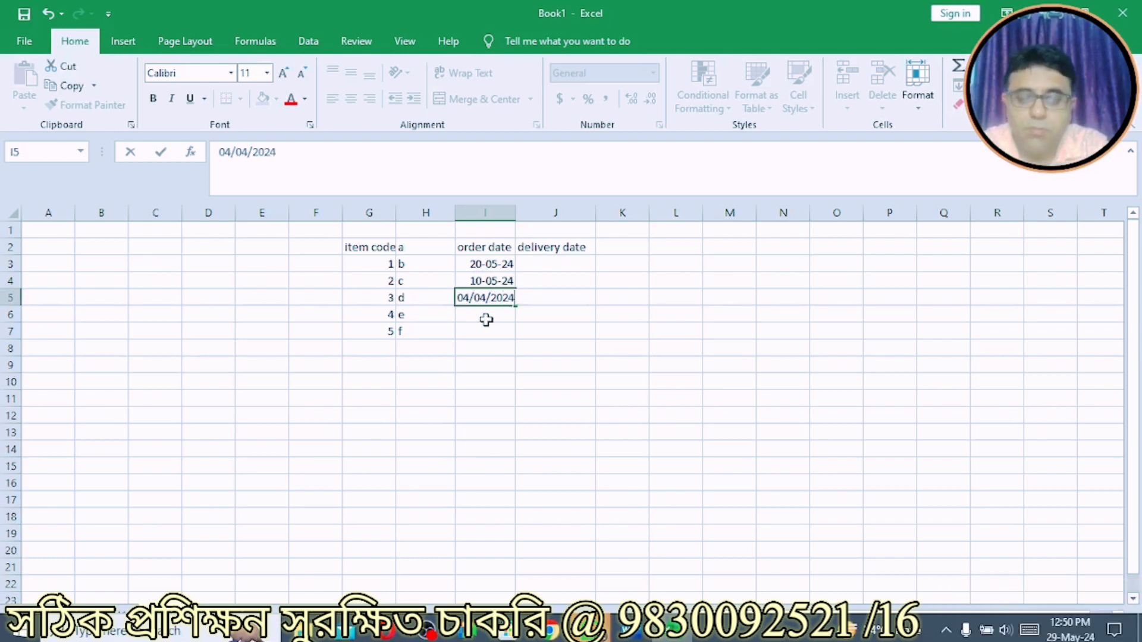
key("Return")
type("1")
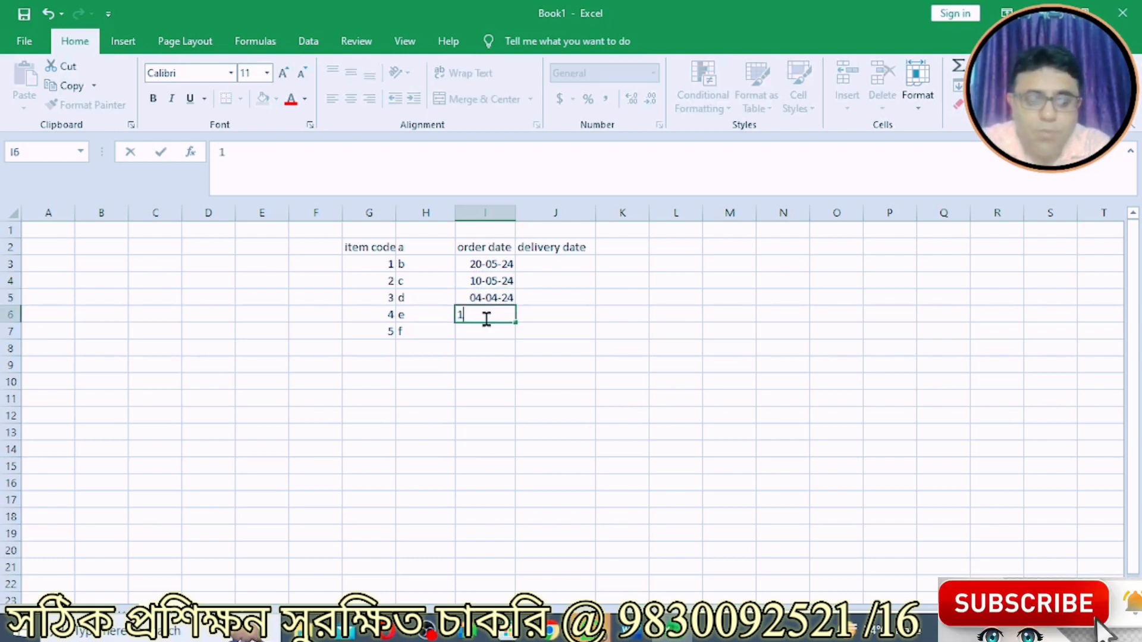
type("0/")
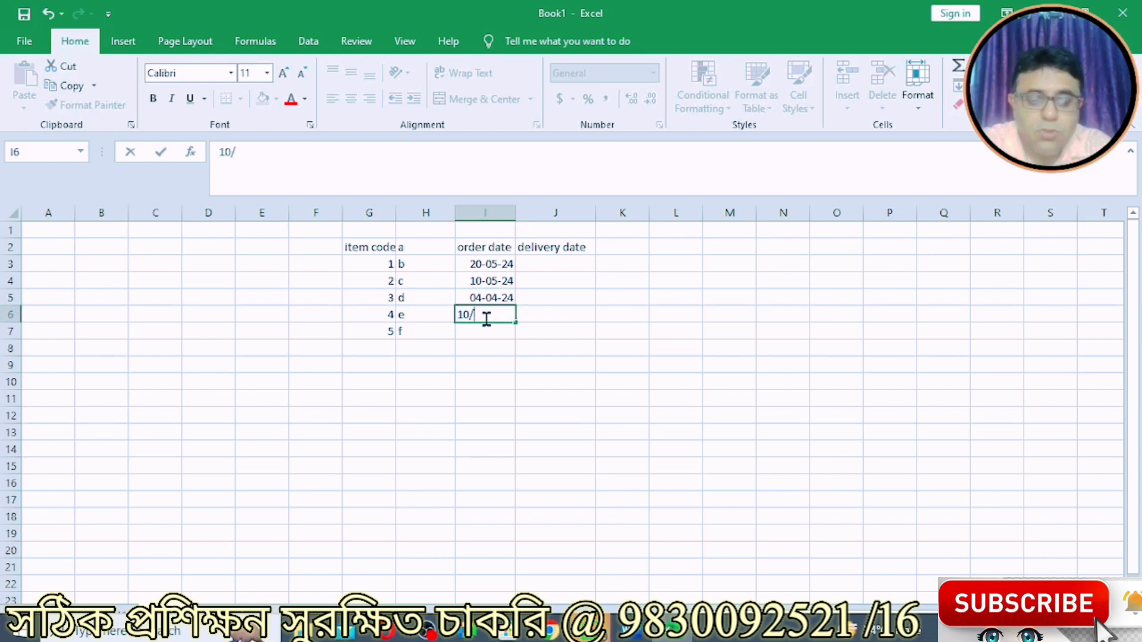
type("02/")
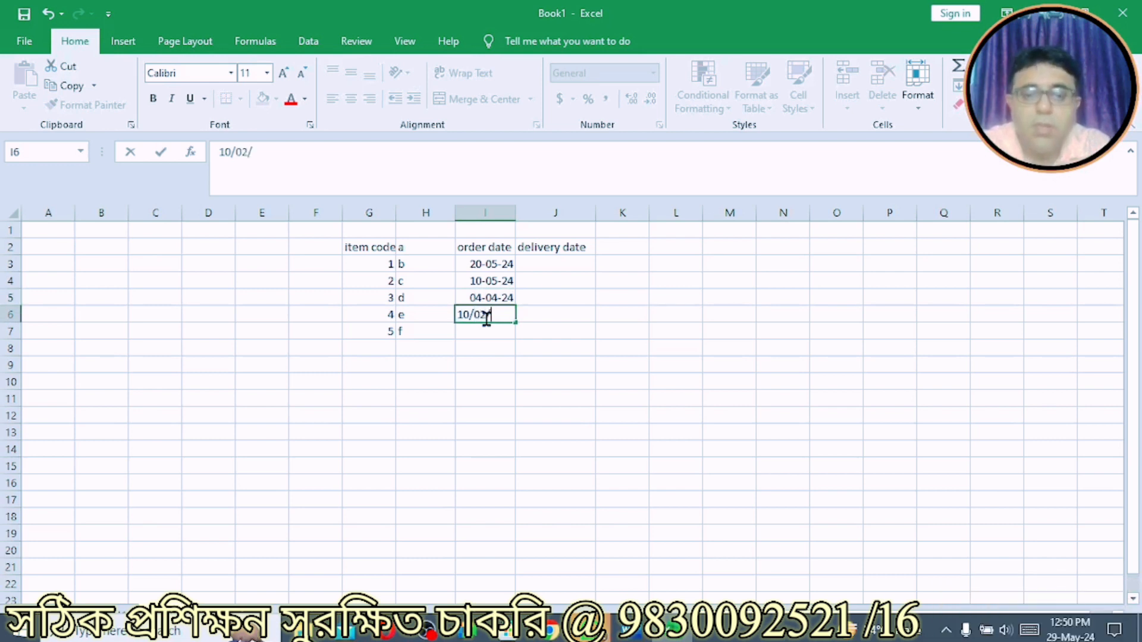
type("204")
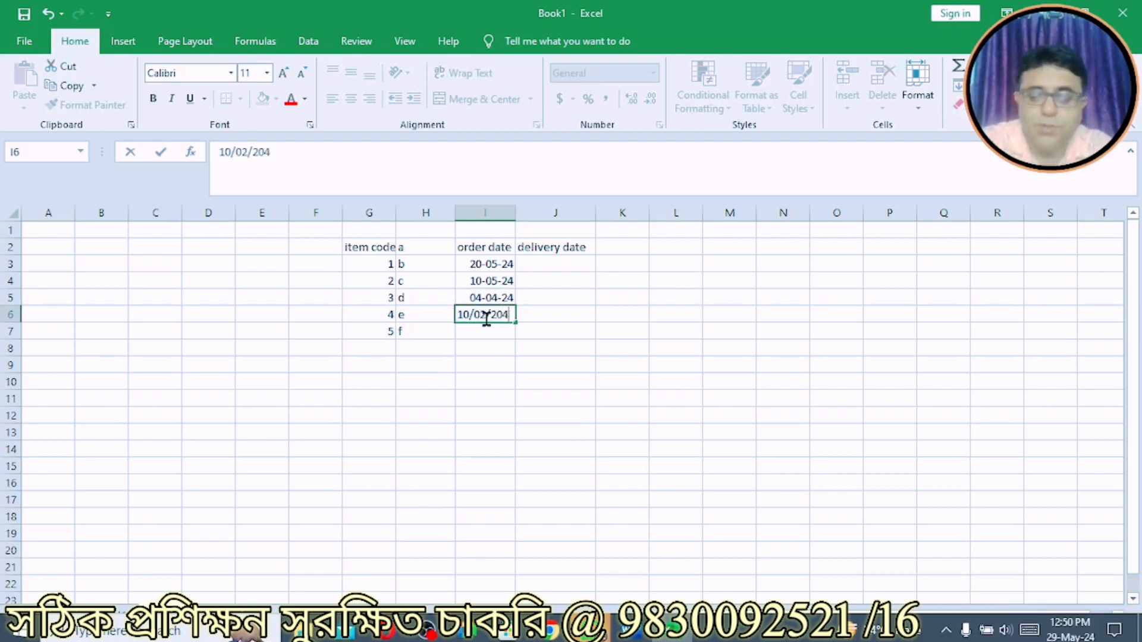
key("Return")
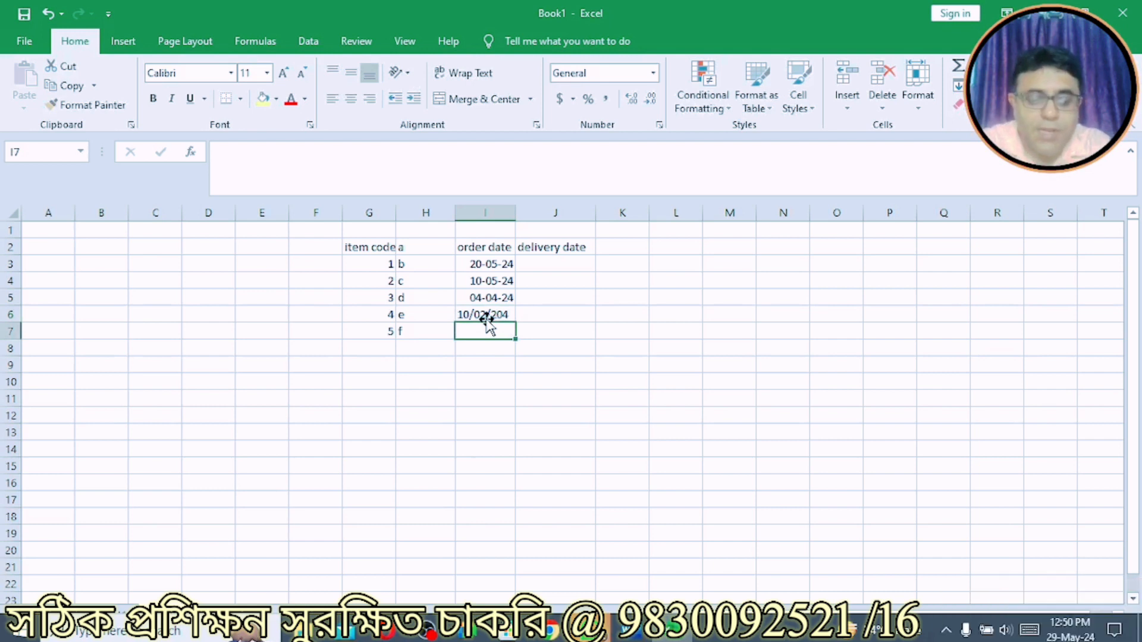
type("0")
key("BackSpace")
type("01")
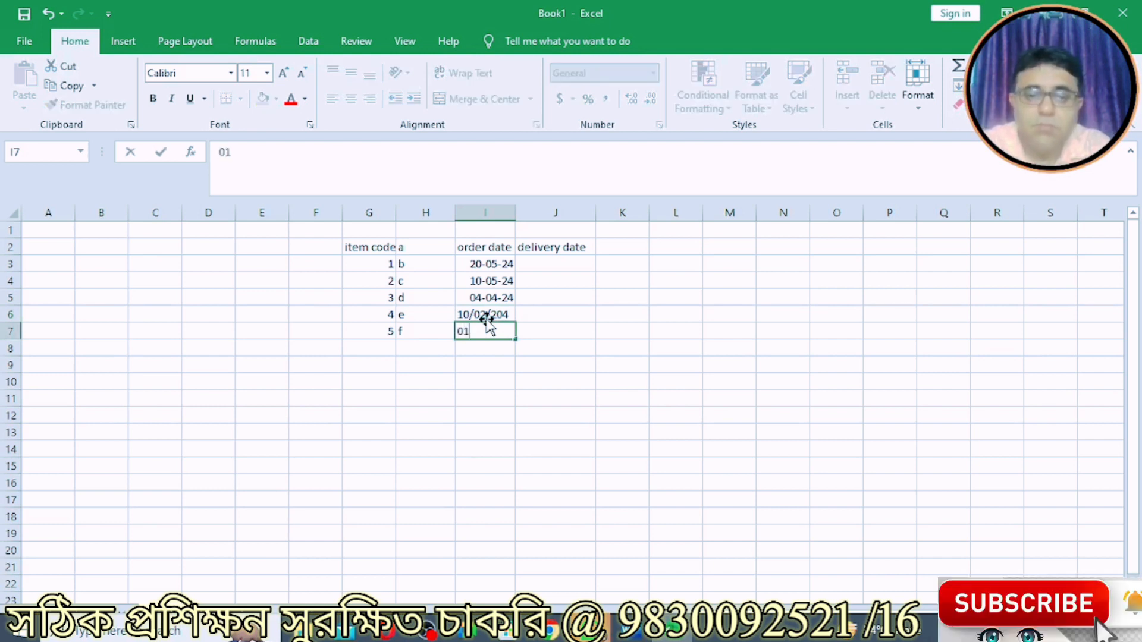
type("/01")
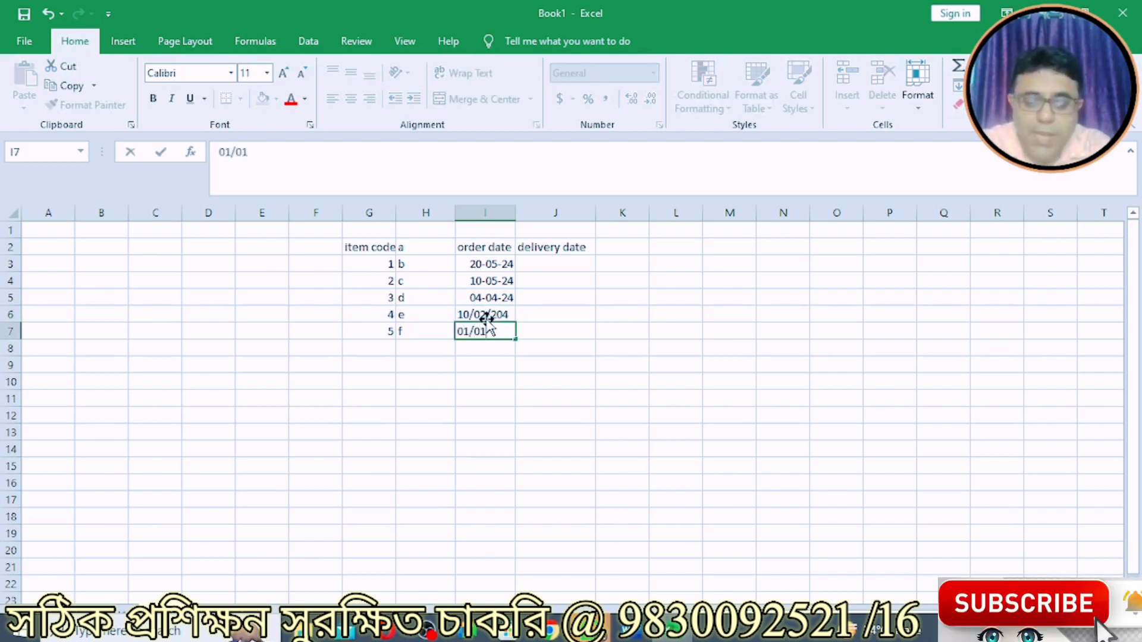
type("/202")
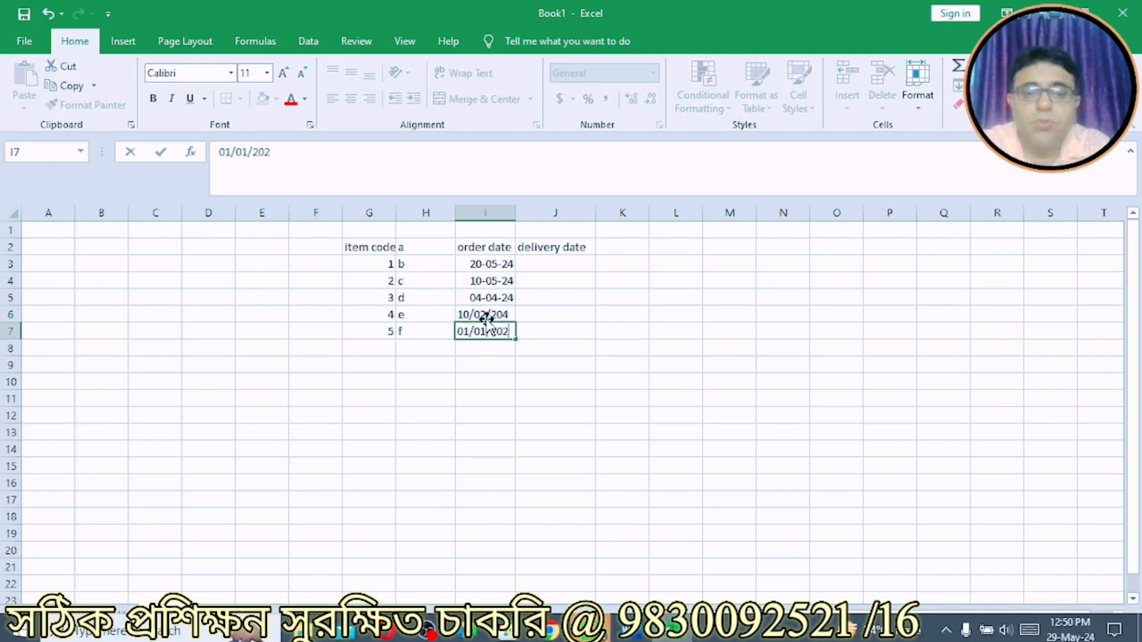
key("BackSpace")
key("BackSpace")
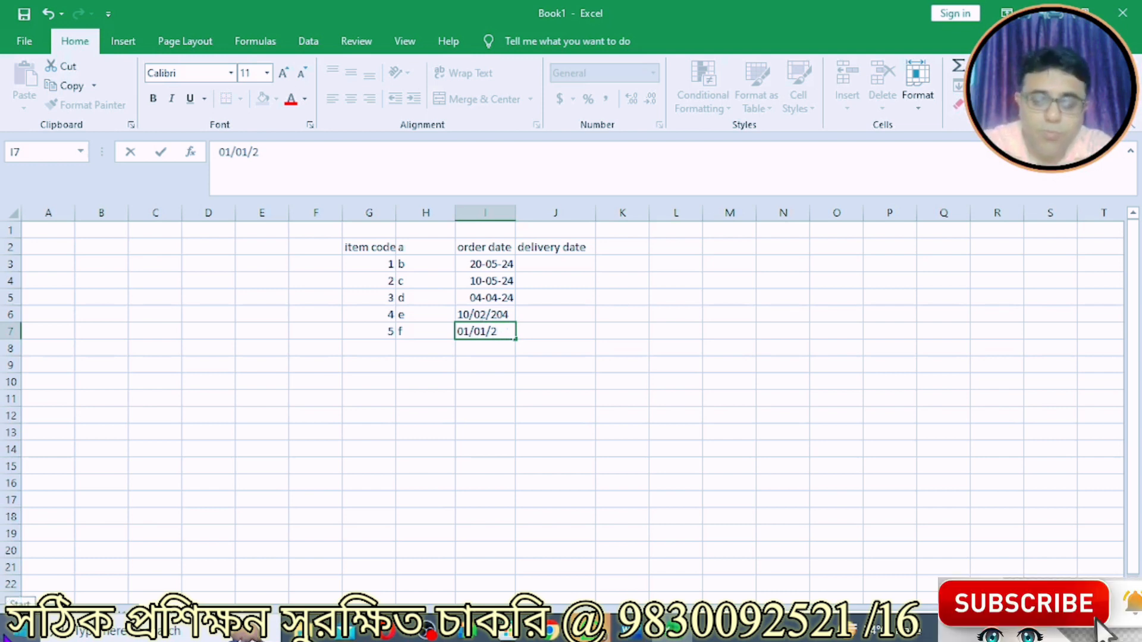
key("BackSpace")
key("BackSpace")
key("BackSpace")
key("BackSpace")
key("BackSpace")
key("BackSpace")
key("BackSpace")
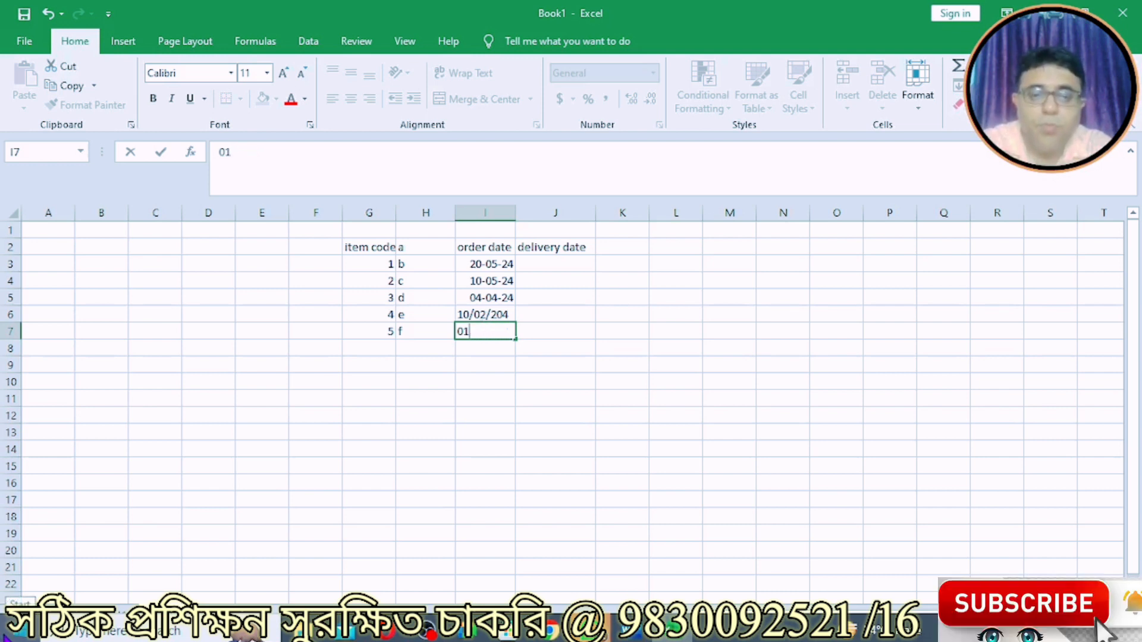
Enter the order date 01/02/2024 for item code 5 in I7.
type("01/")
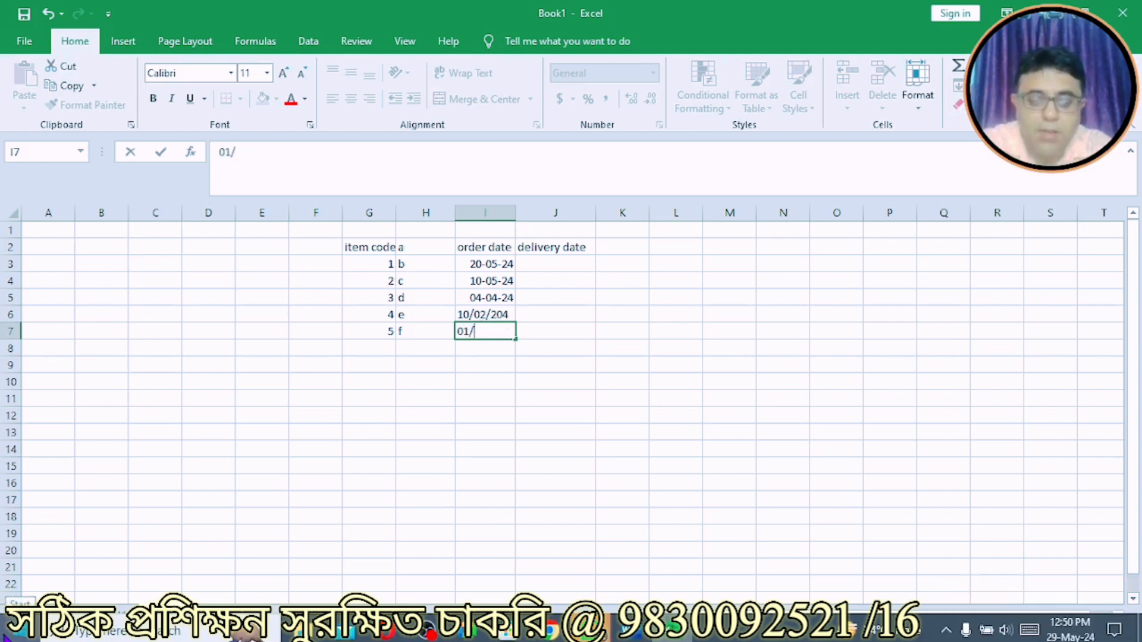
type("02/202e4")
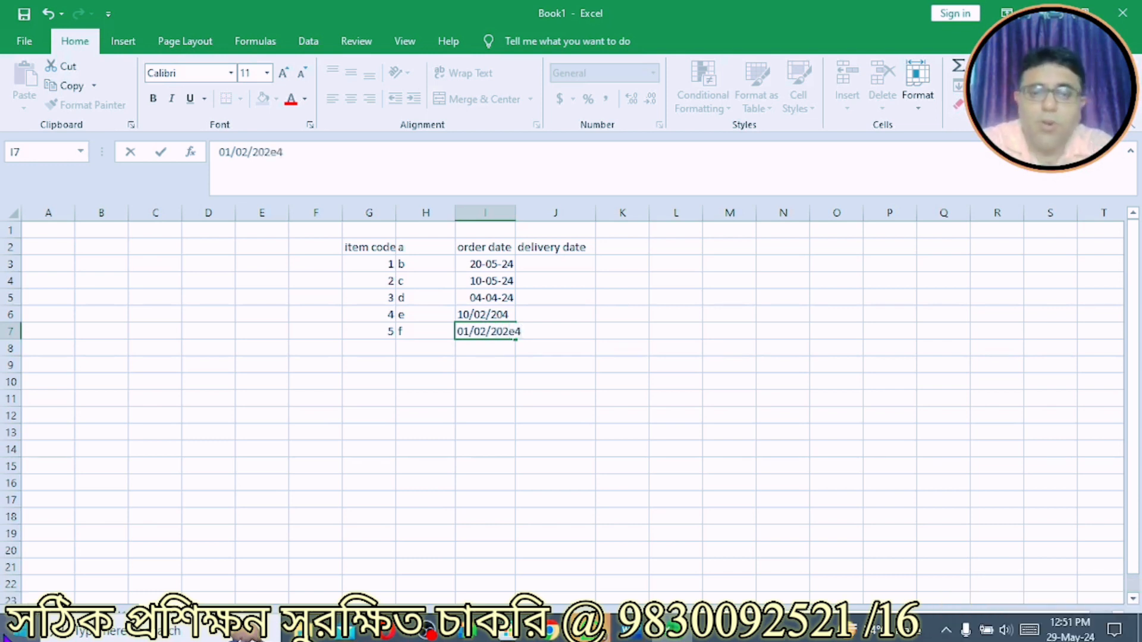
key("BackSpace")
key("BackSpace")
type("4")
key("Return")
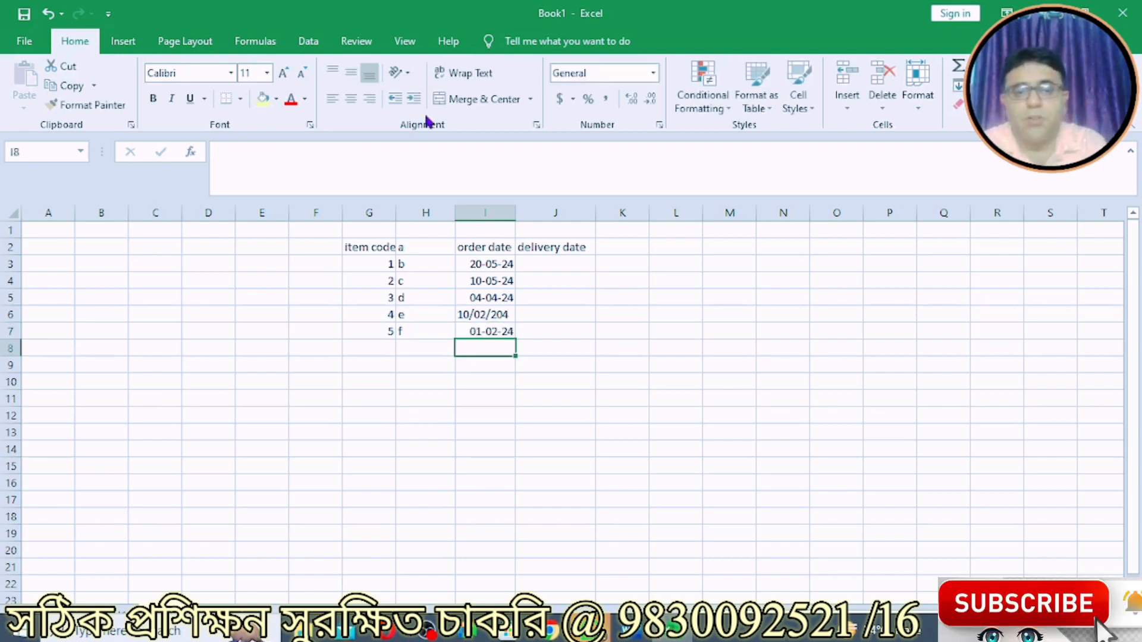
Correct the year of the order date in I6 so the entry reads 10/02/2024.
left_click(506, 313)
double_click(506, 313)
type("2")
key("Return")
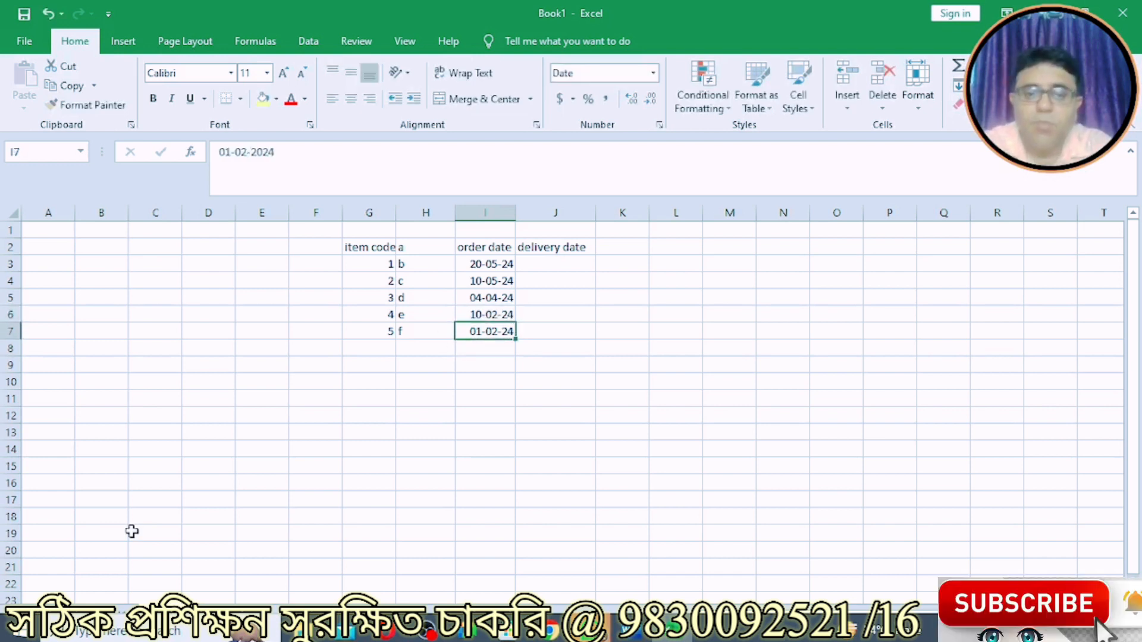
Enter the delivery dates 30/05/2024 in J3 and 29/05/2024 in J4.
left_click(578, 265)
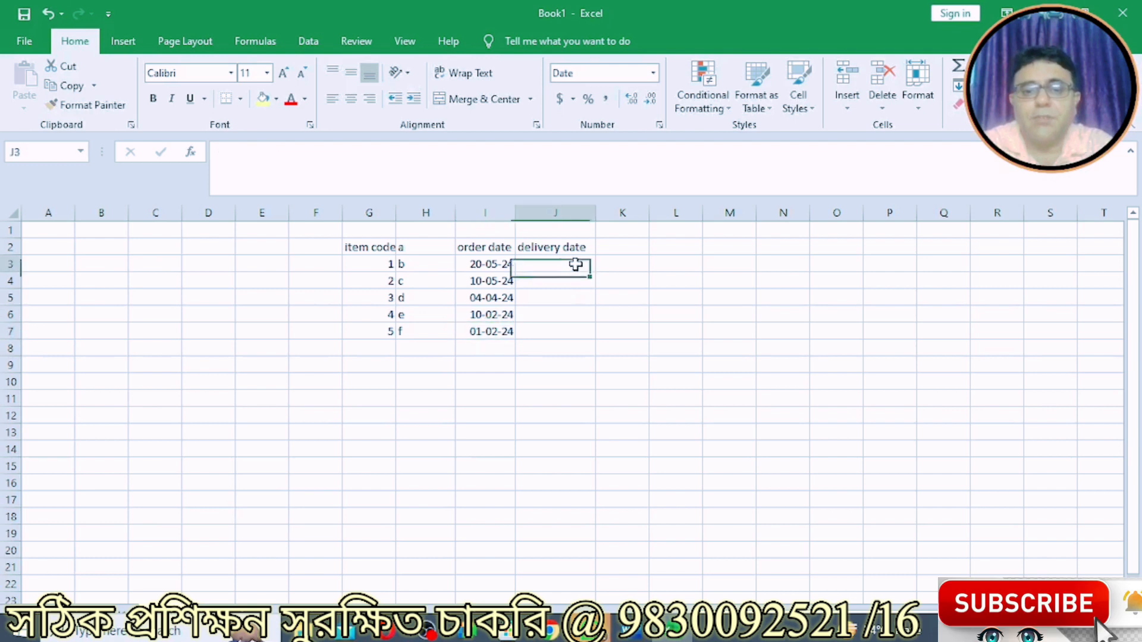
type("30/0")
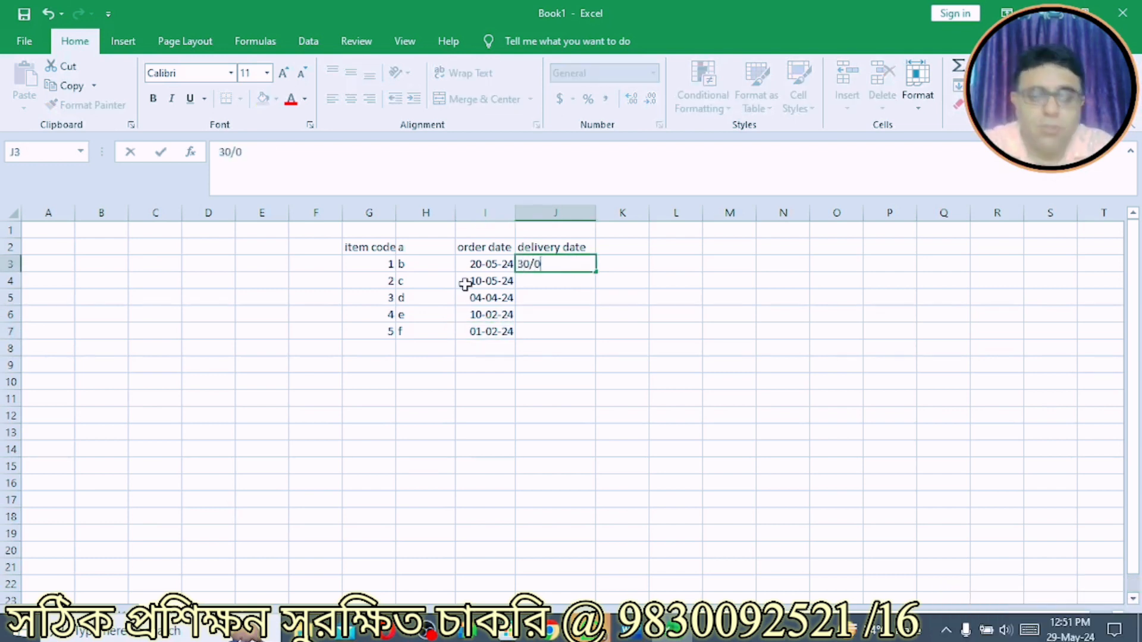
type("5/2024")
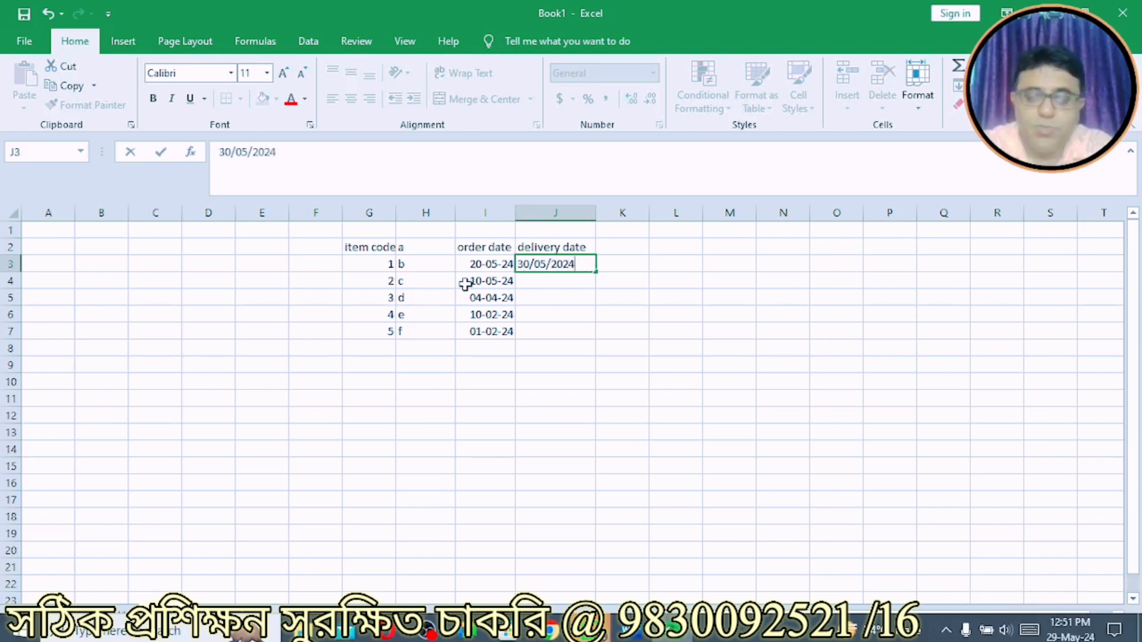
key("Return")
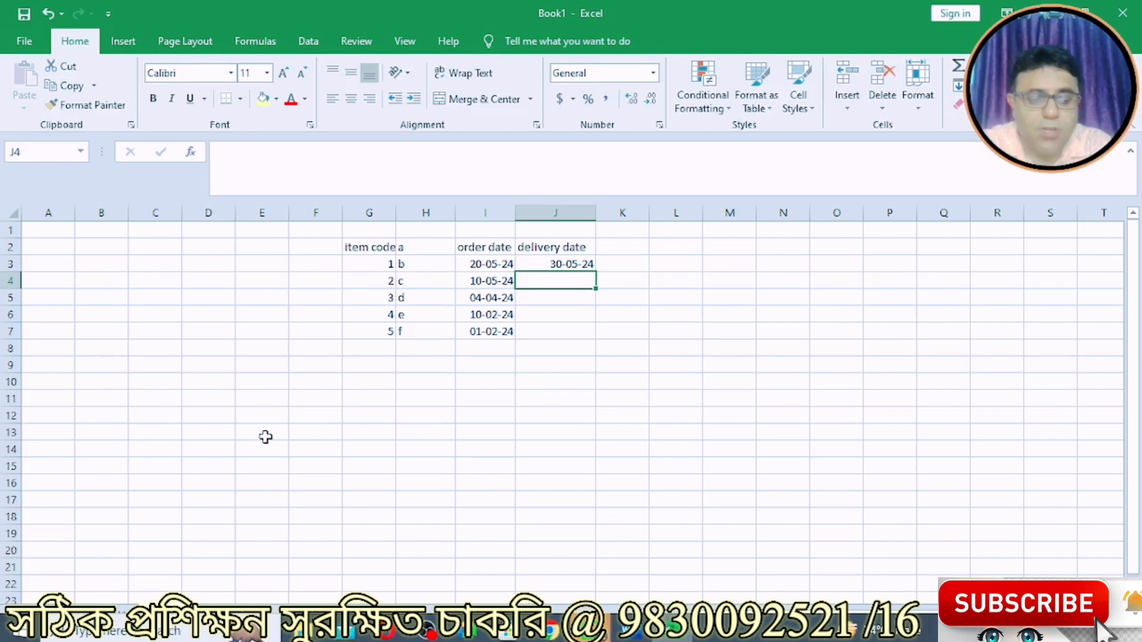
type("29/05/2024")
key("Return")
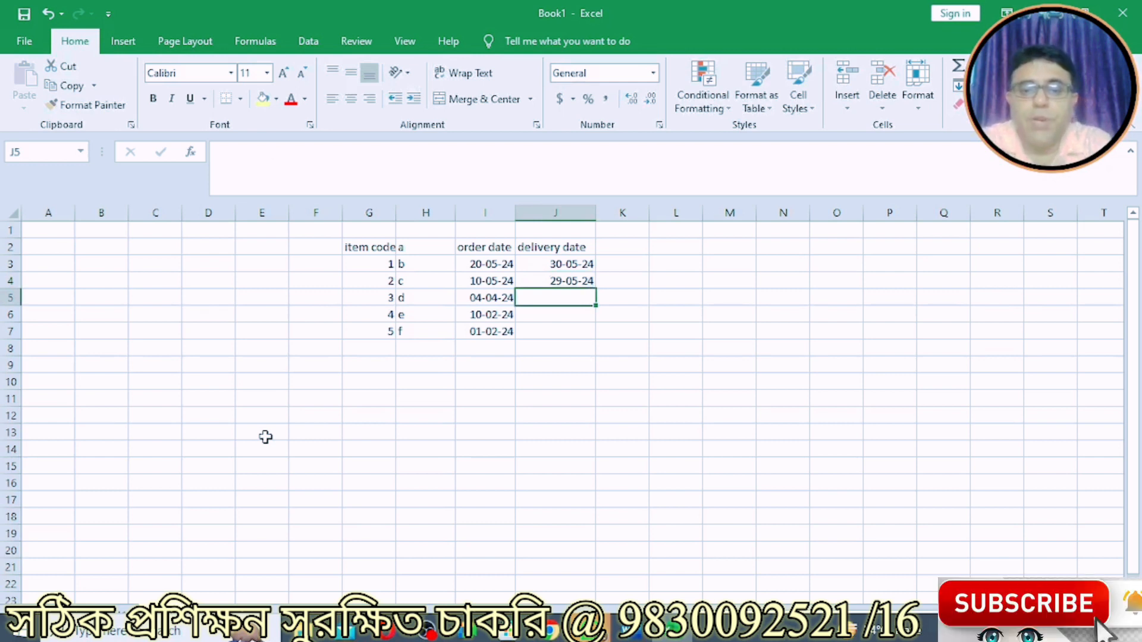
Enter the delivery date for item code 3 in J5 and correct its year so the entry reads 02/06/2024.
type("02/")
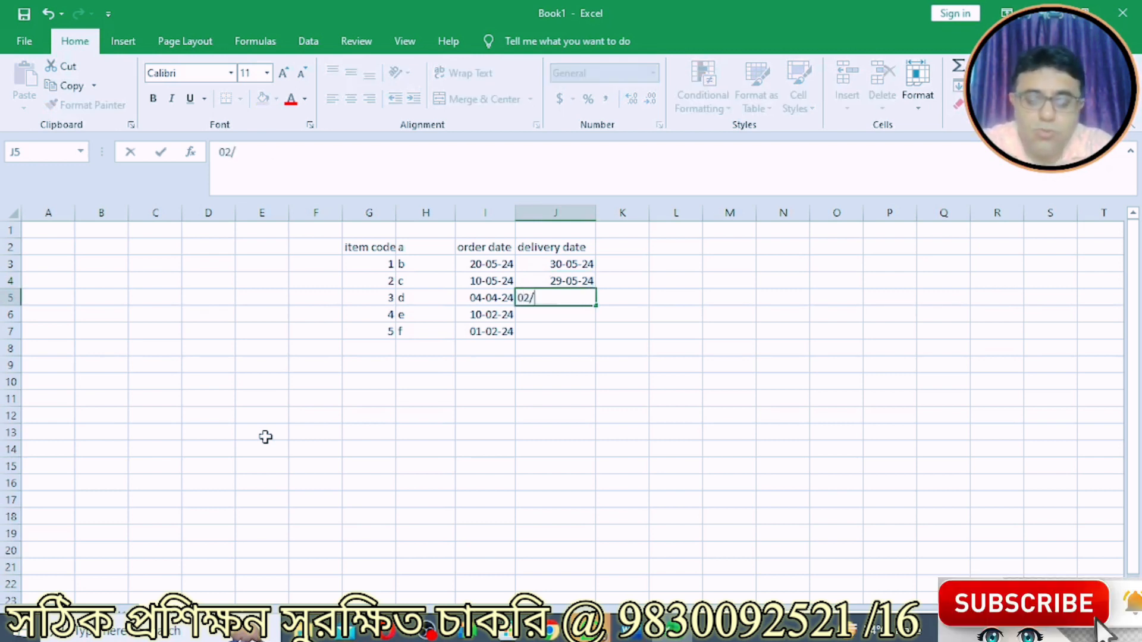
type("06/20")
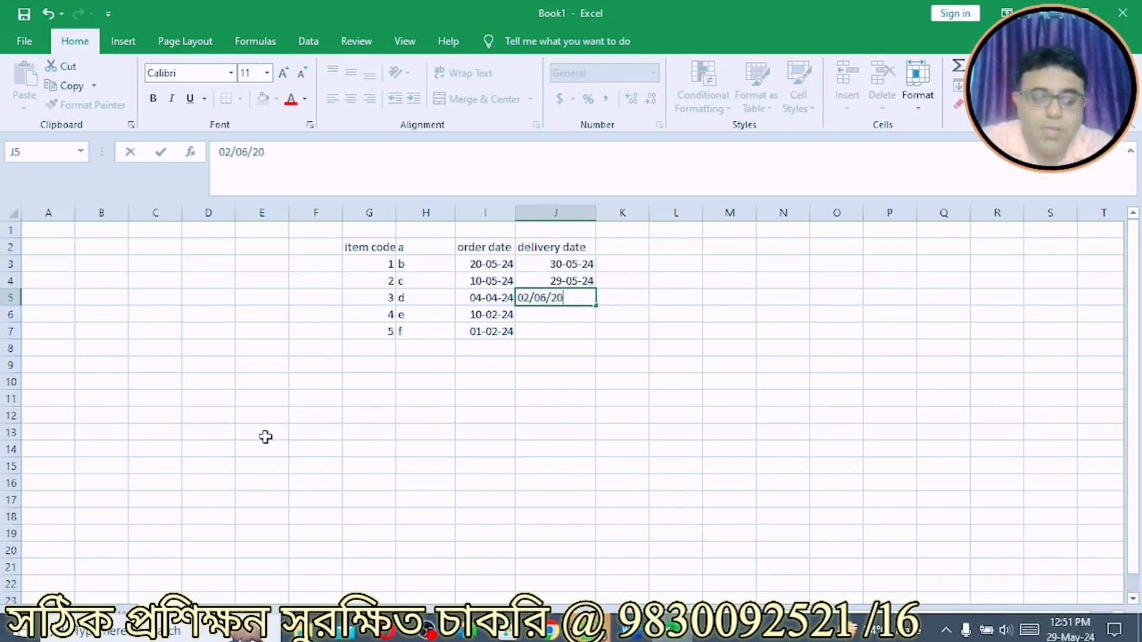
type("4")
key("Return")
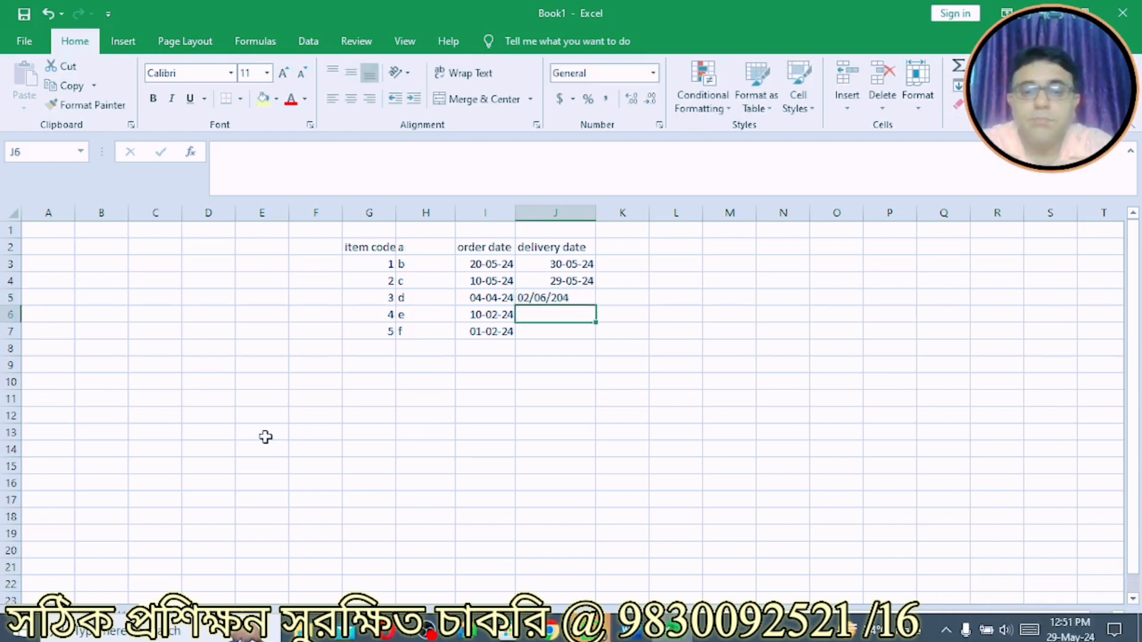
left_click(586, 296)
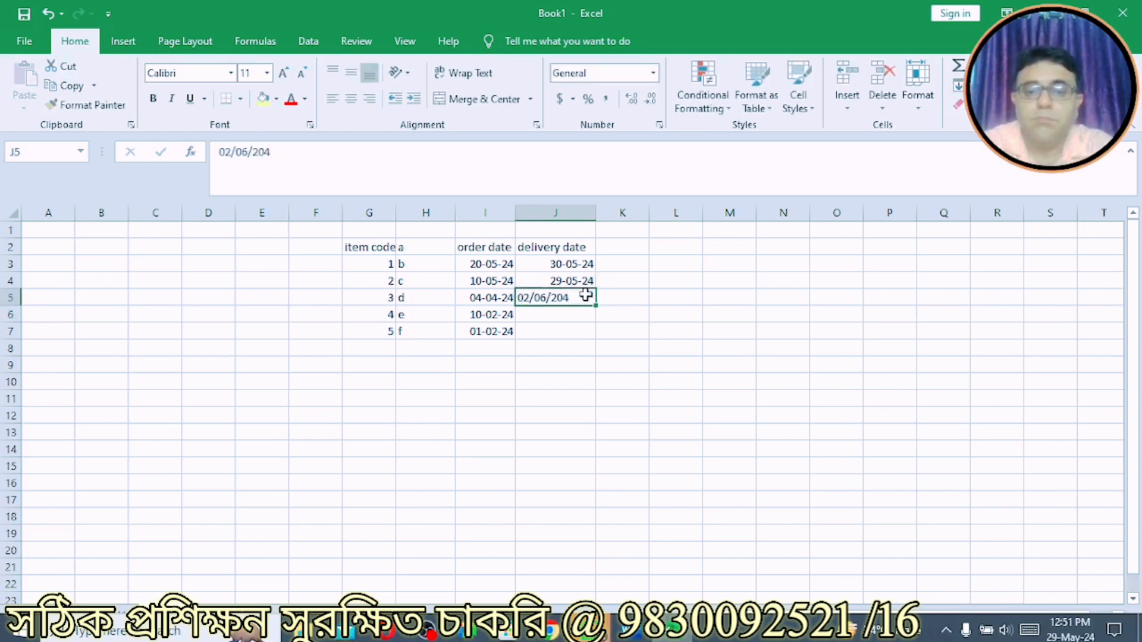
double_click(586, 296)
key("BackSpace")
type("24")
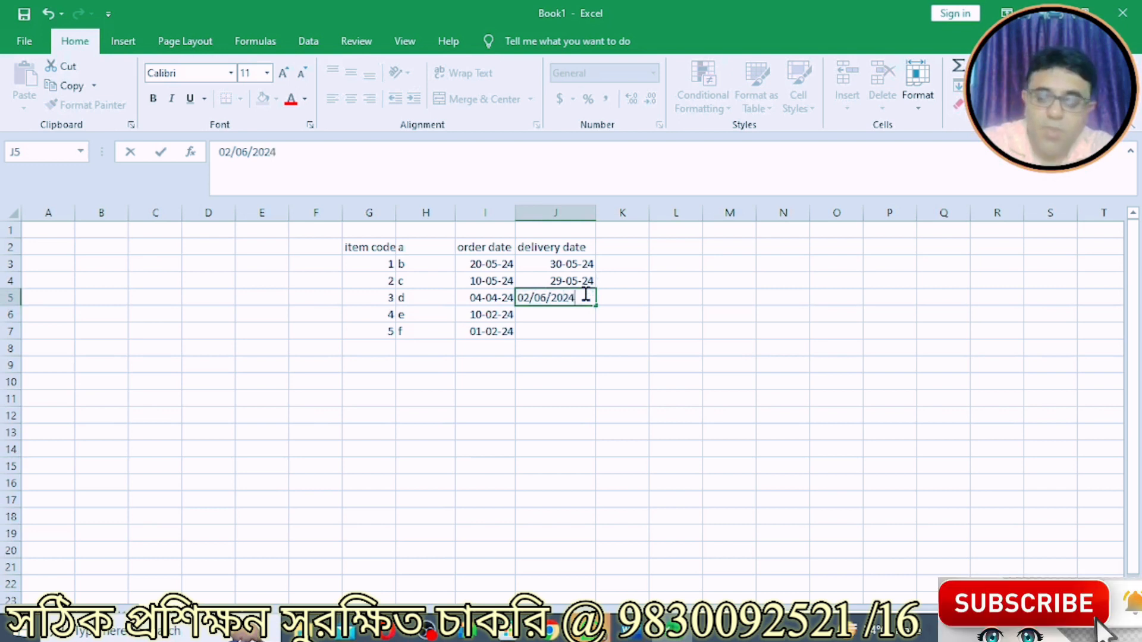
key("Return")
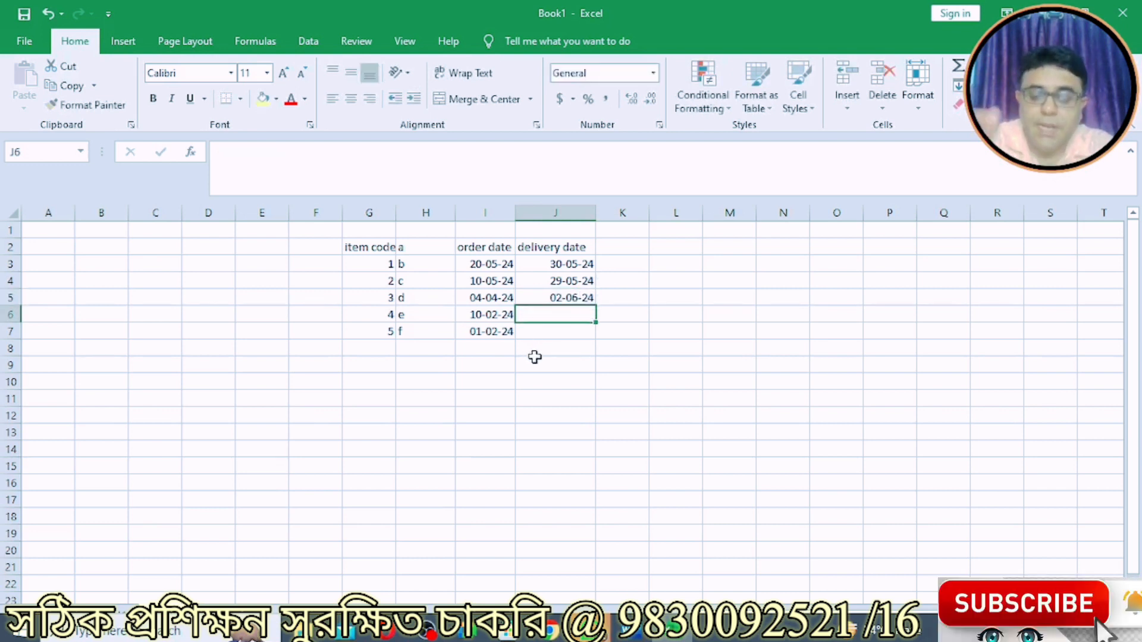
Enter the delivery dates 31/05/2024 in J6 and 30/06/2024 in J7.
type("31/")
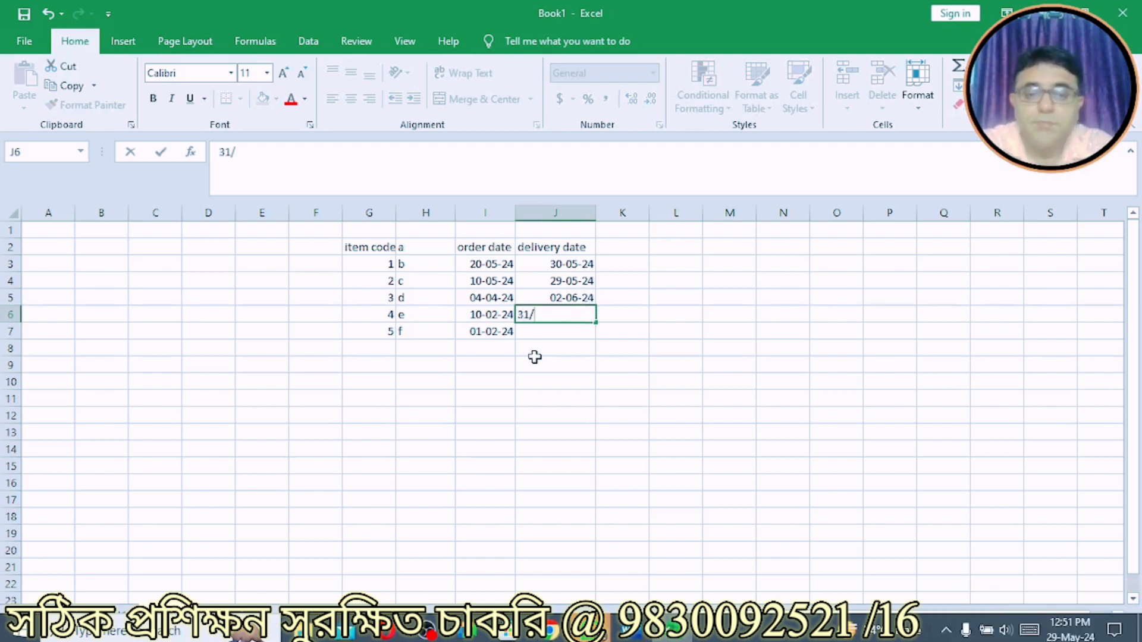
type("05/2024")
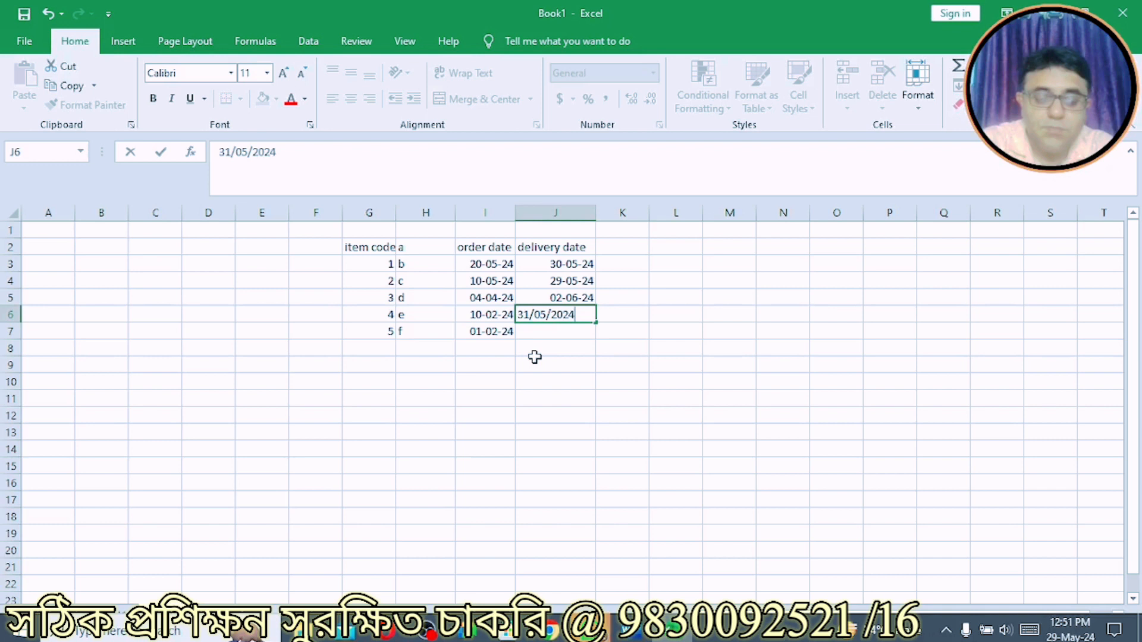
key("Return")
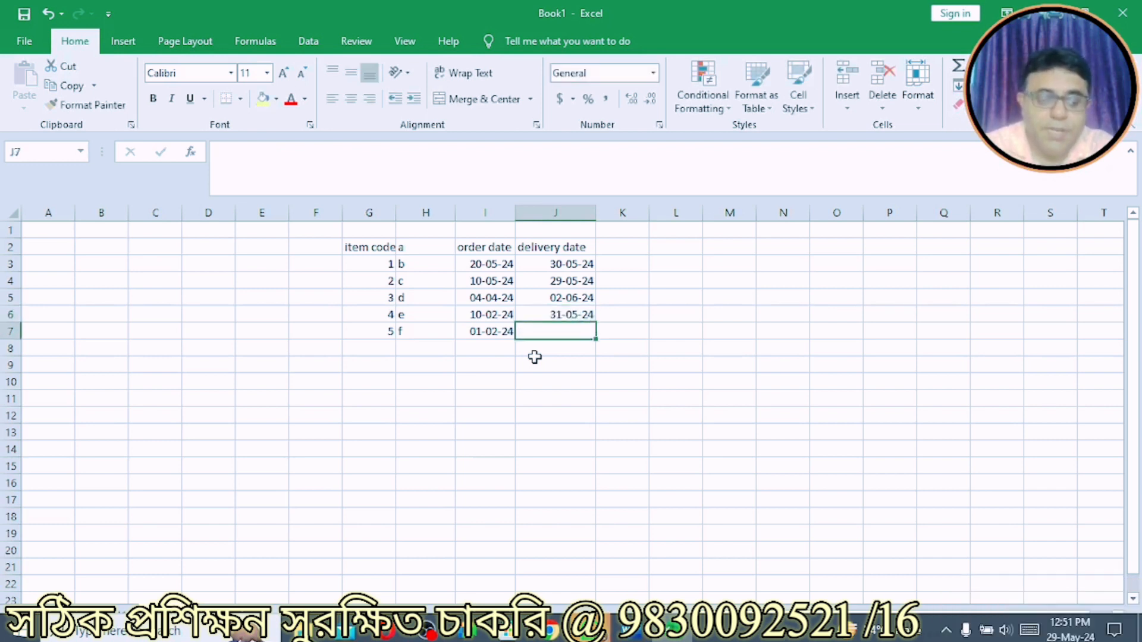
type("30/06/2024")
key("Return")
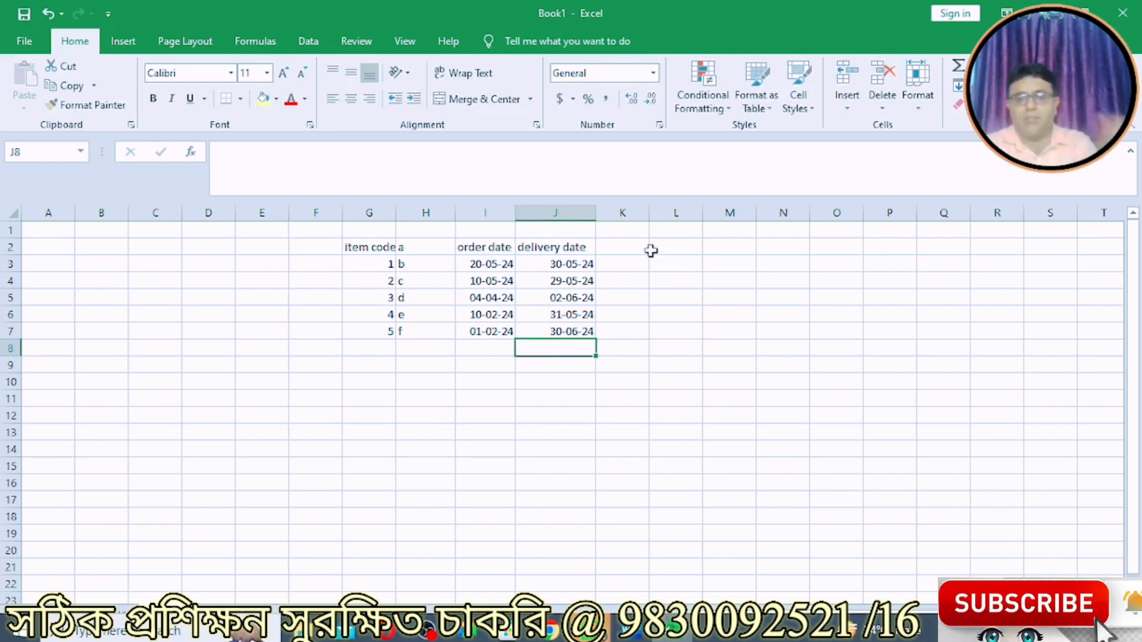
Add the heading "Gap between order date and delivery date" in K2 and fit column K's width to it.
left_click(615, 244)
type("gap")
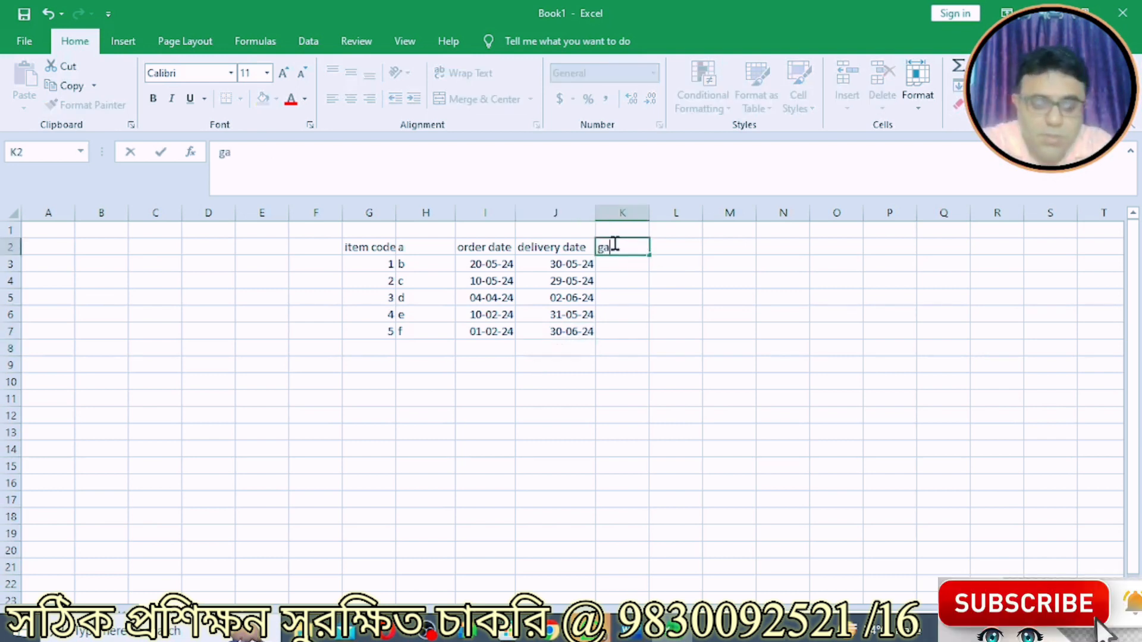
key("BackSpace")
key("BackSpace")
key("BackSpace")
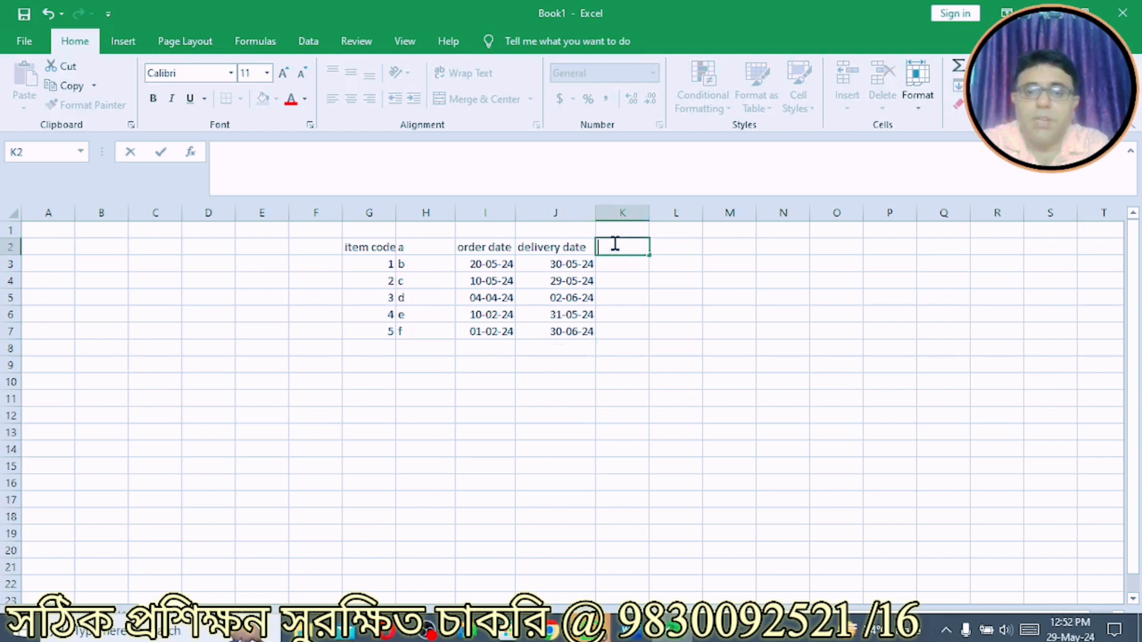
type("Gap")
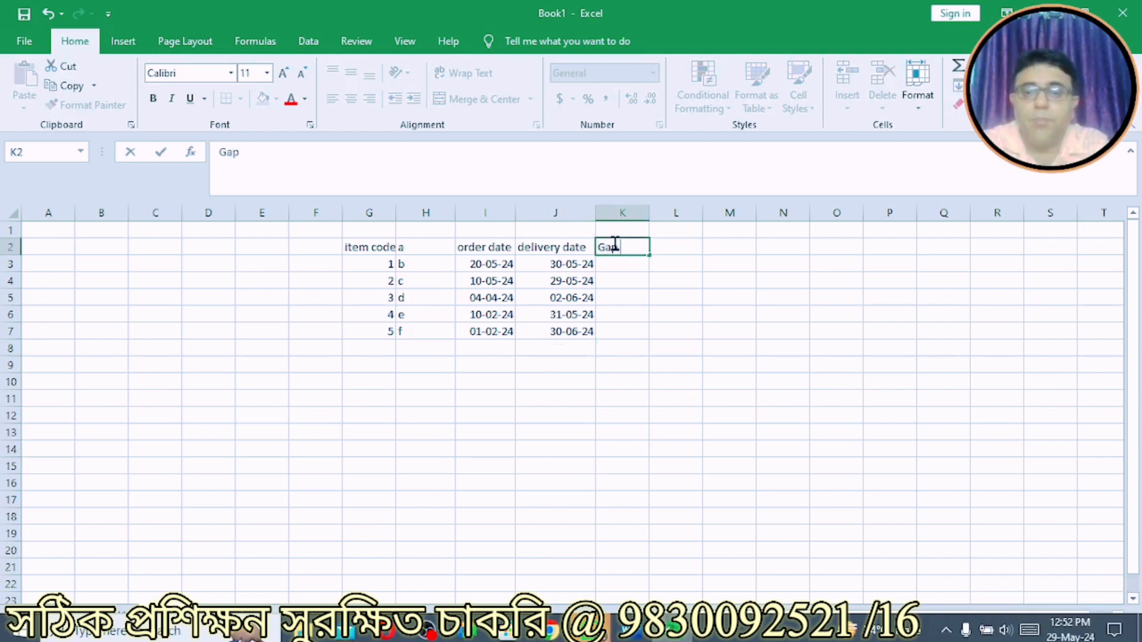
type(" between")
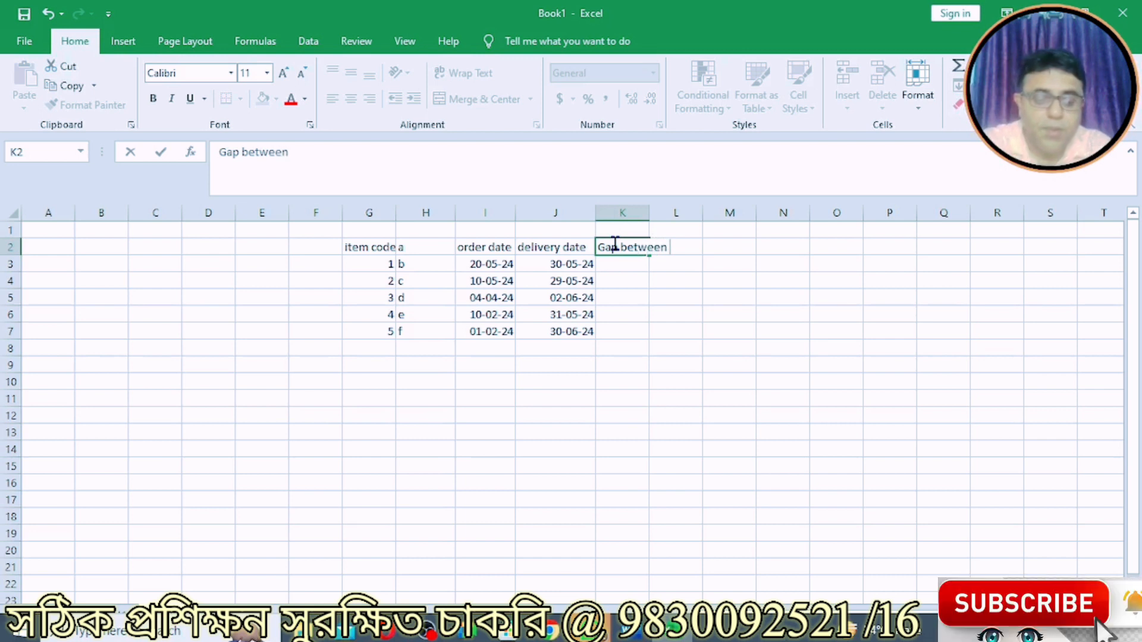
type(" order date")
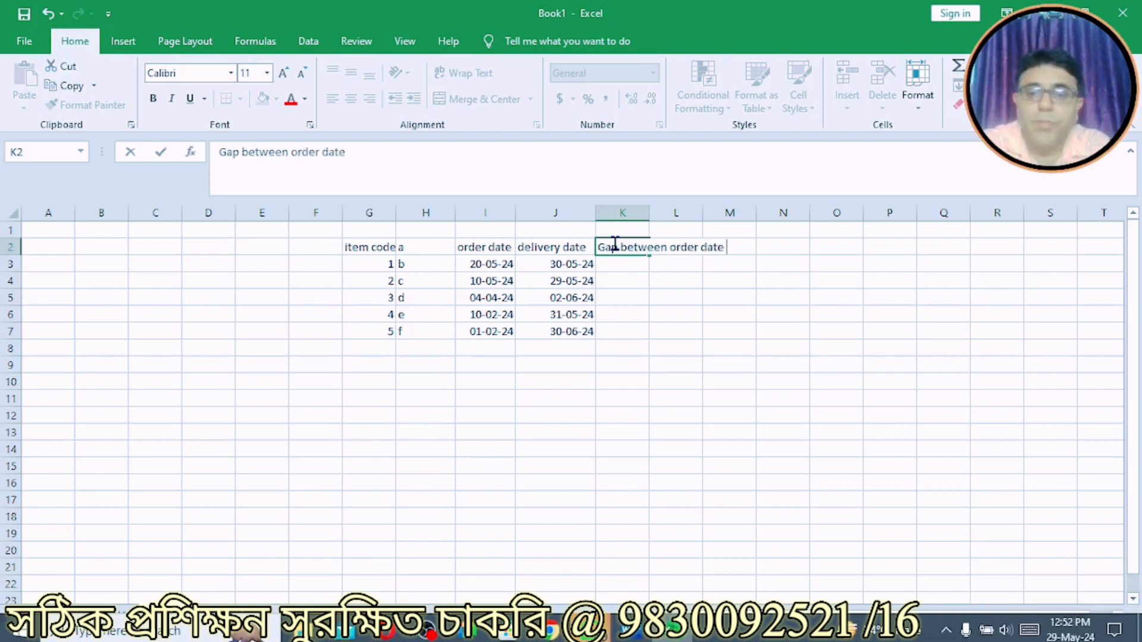
type(" and de")
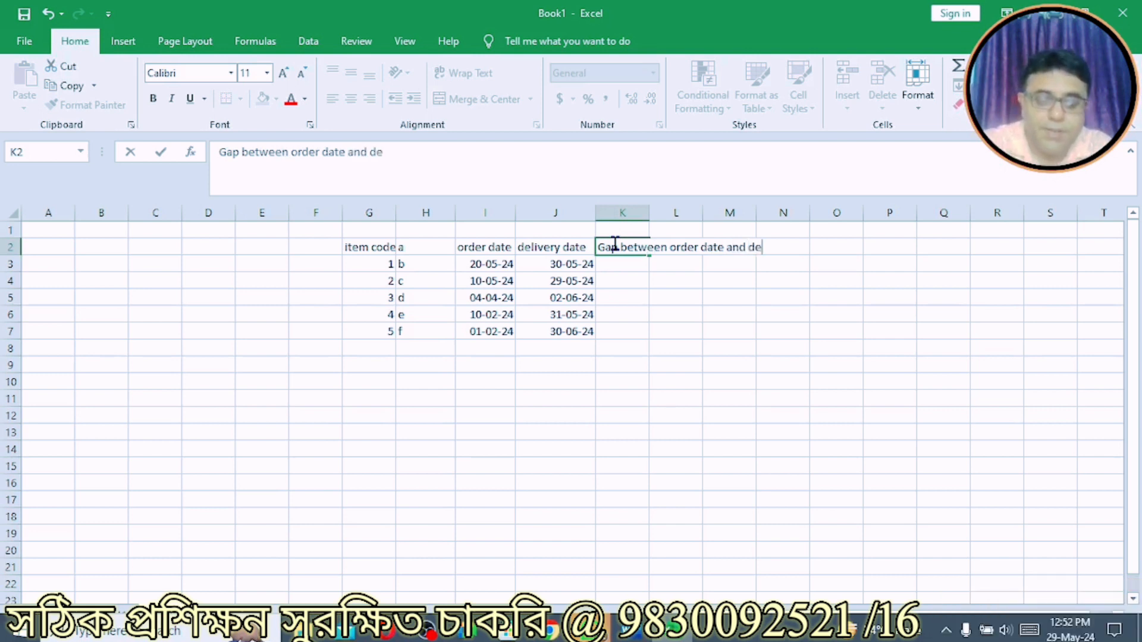
type("livery")
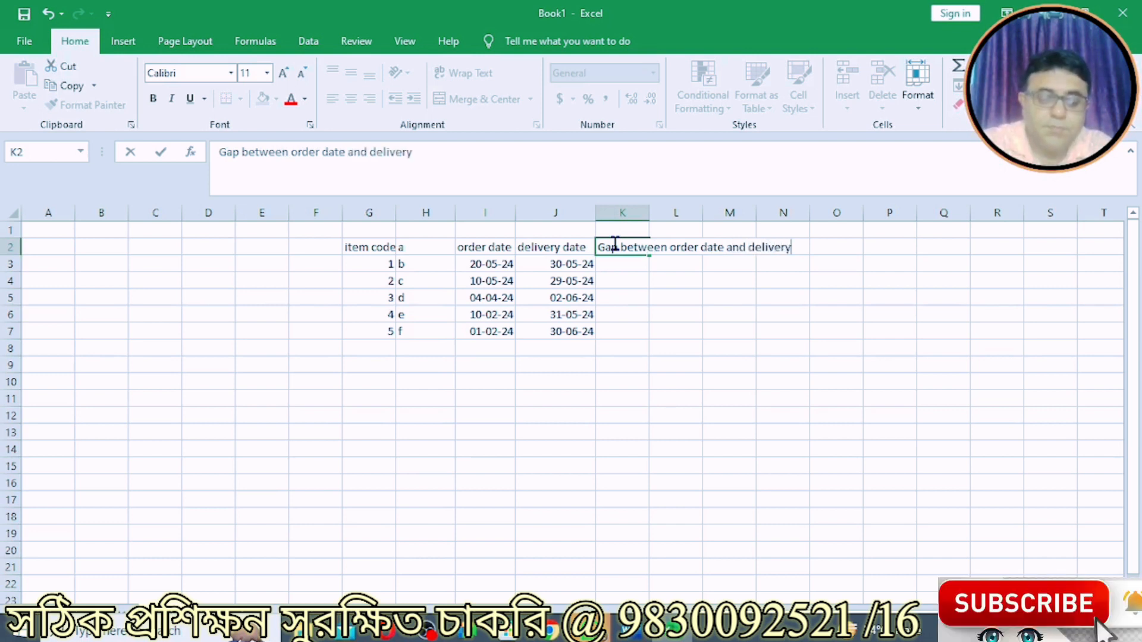
type(" date")
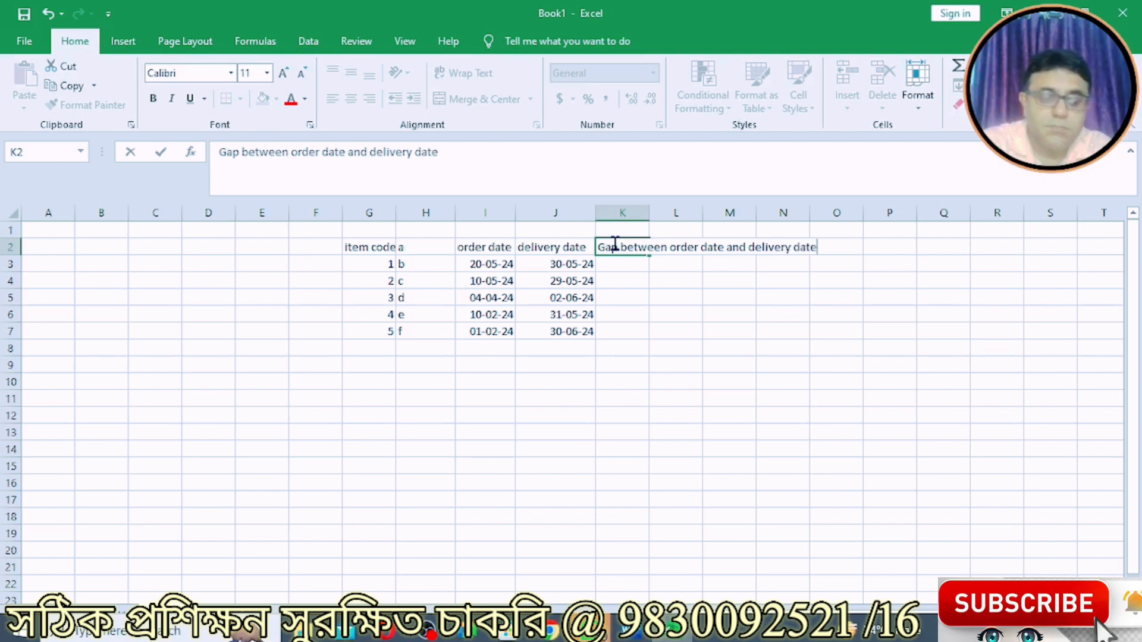
key("Return")
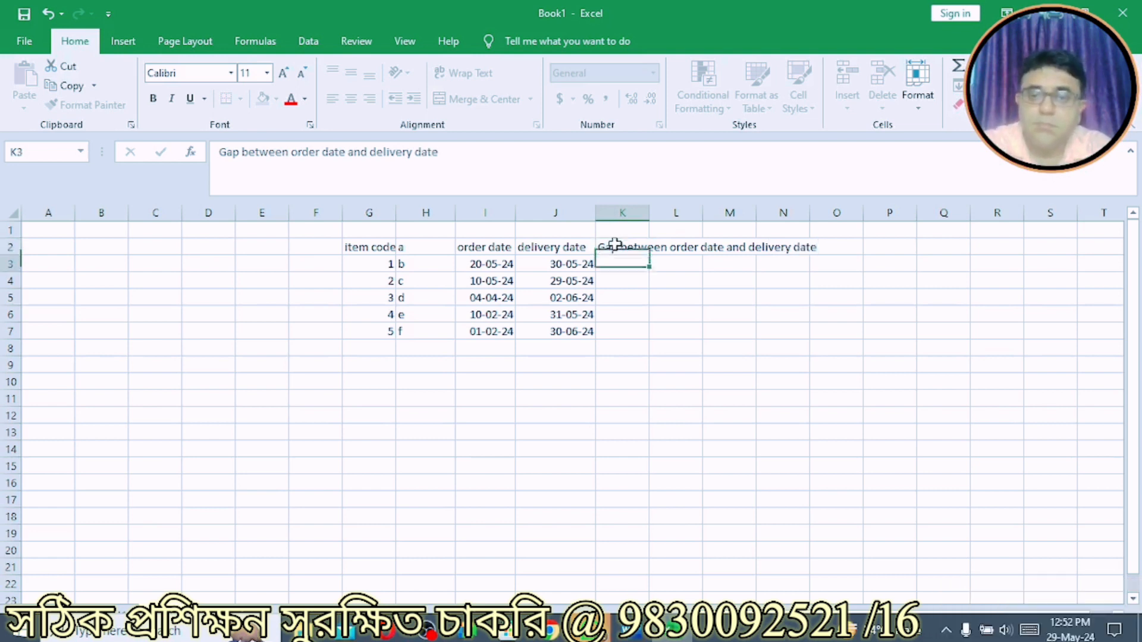
double_click(650, 214)
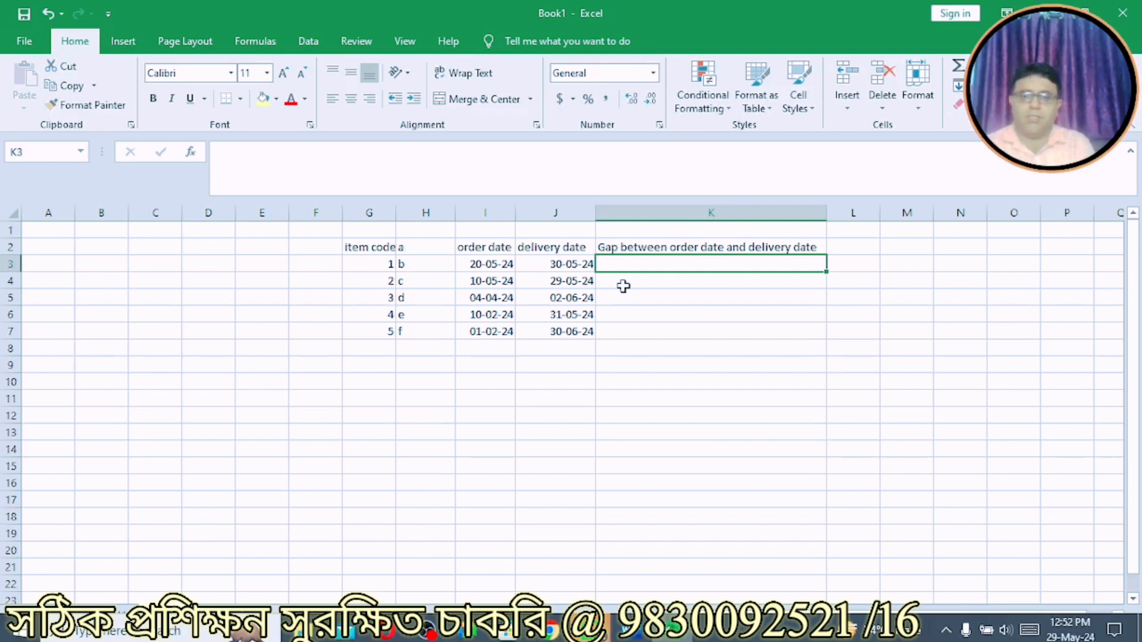
Calculate the gap in days between the first item's order and delivery dates in K3 with =DATEDIF(I3,J3,"d").
type("=")
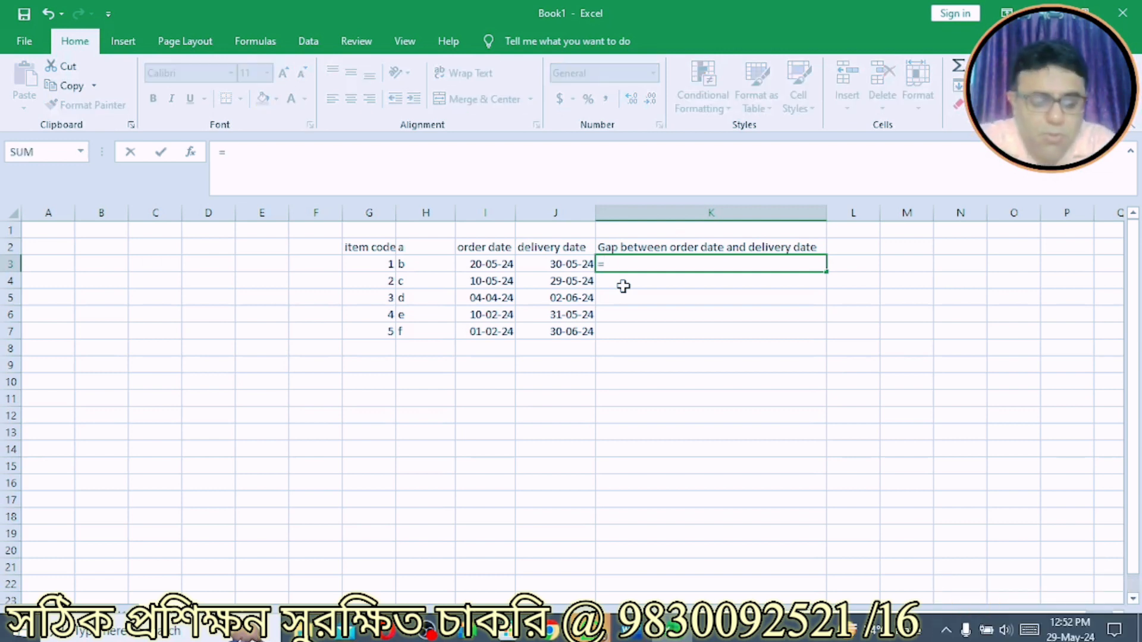
type("datedi")
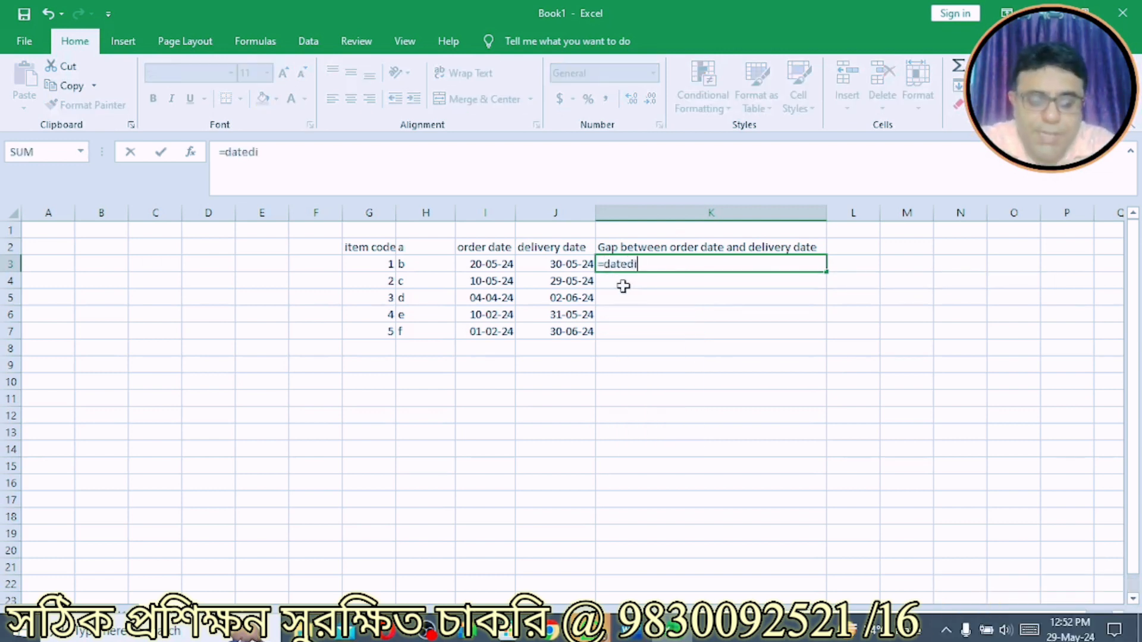
type("f(")
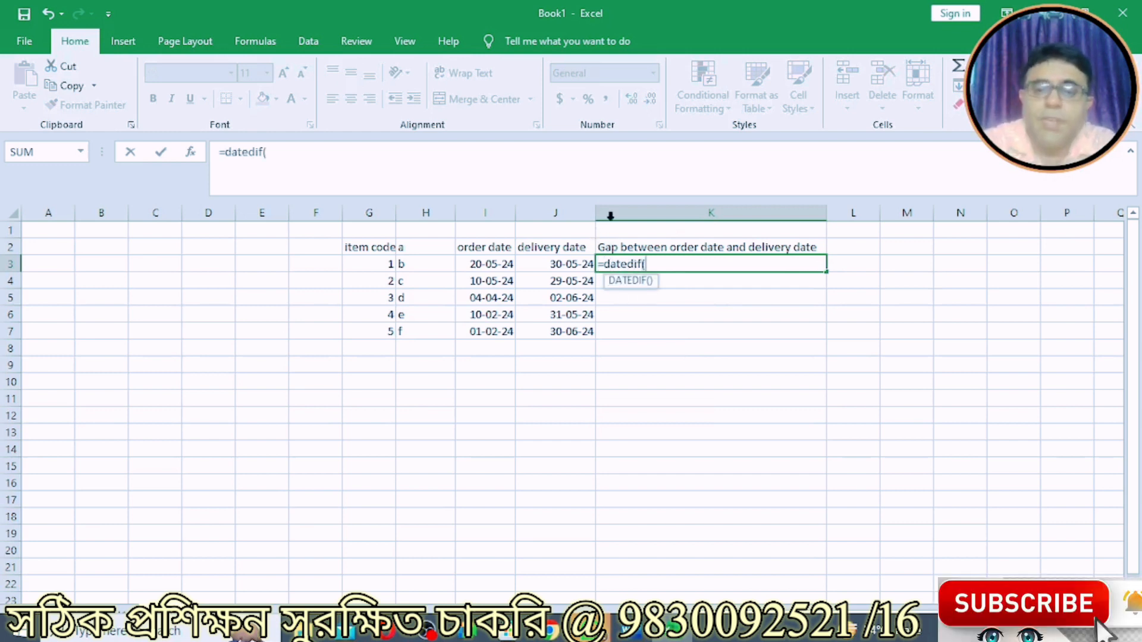
left_click(488, 265)
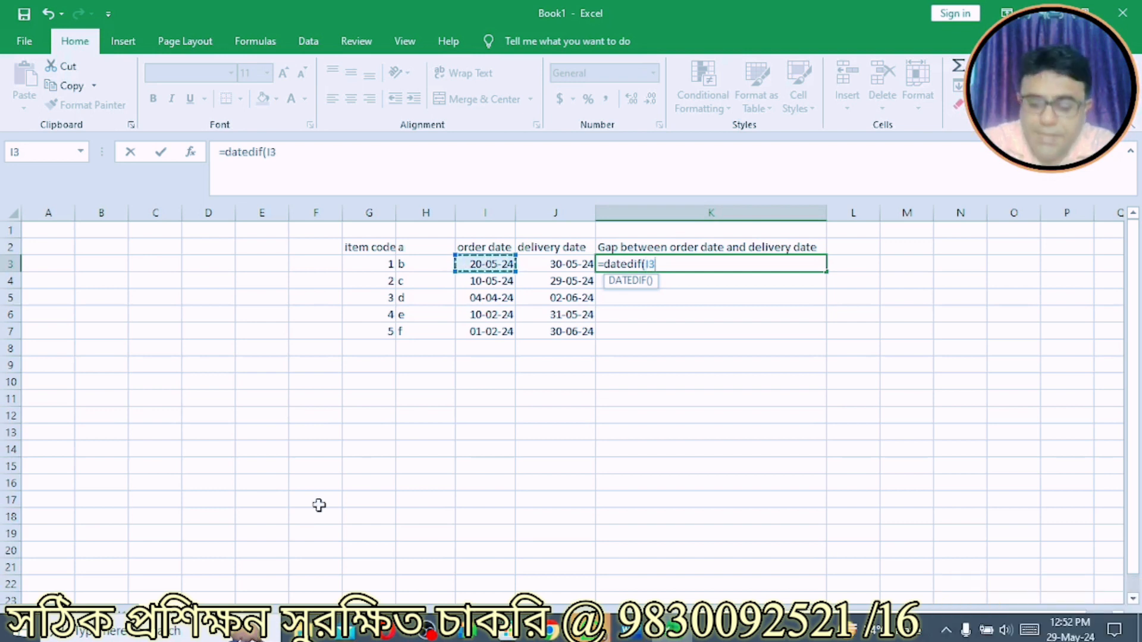
type(",")
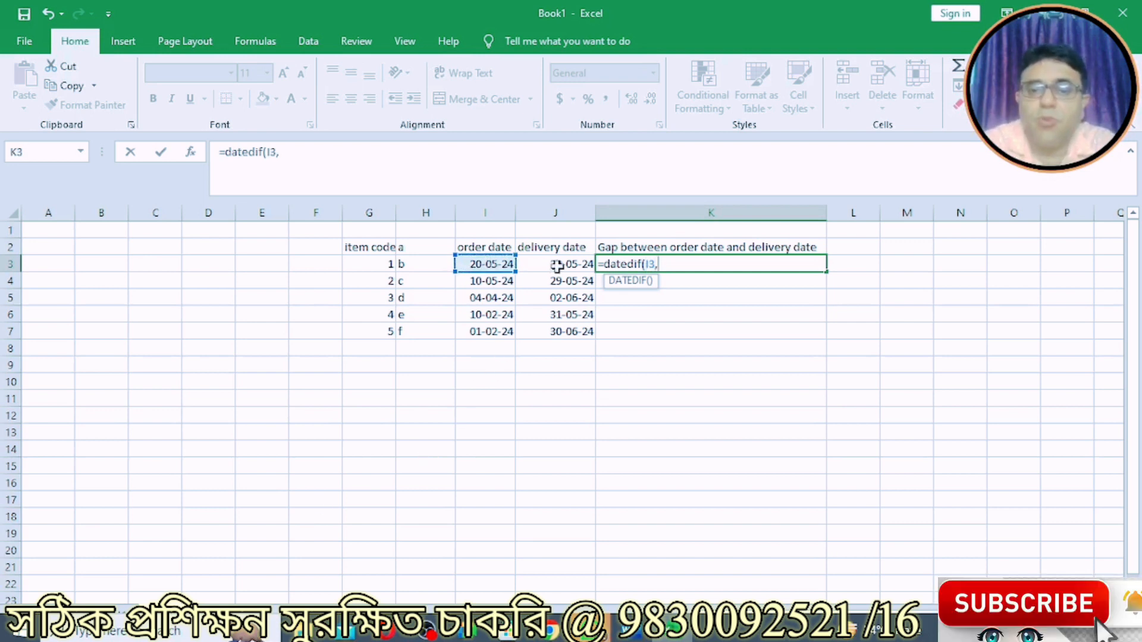
left_click(557, 263)
type(",")
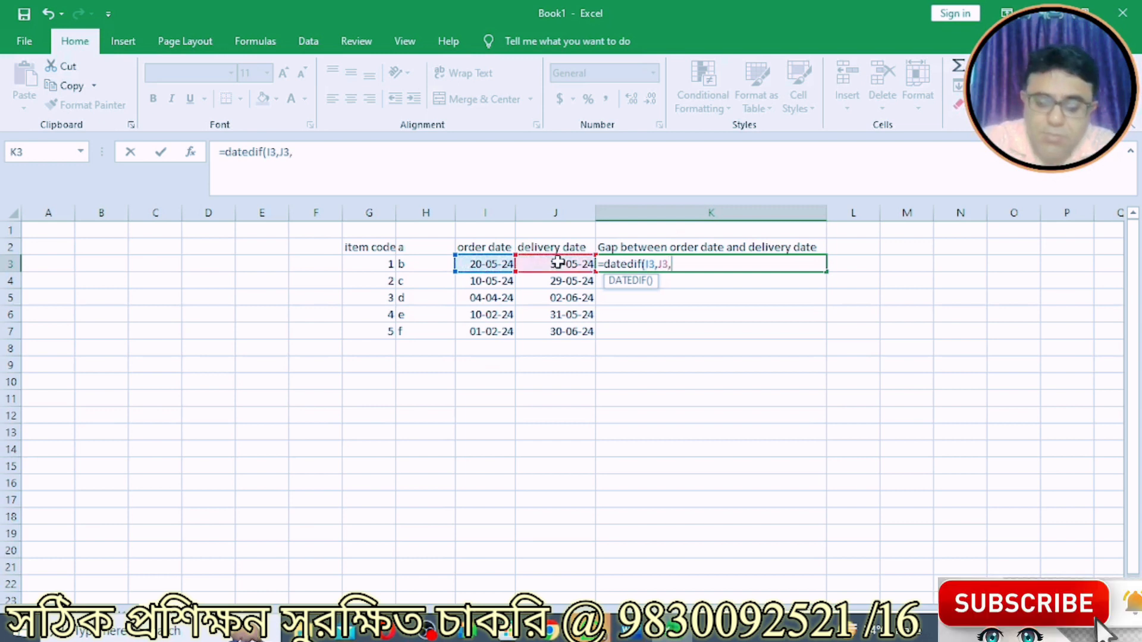
type("\"d\")")
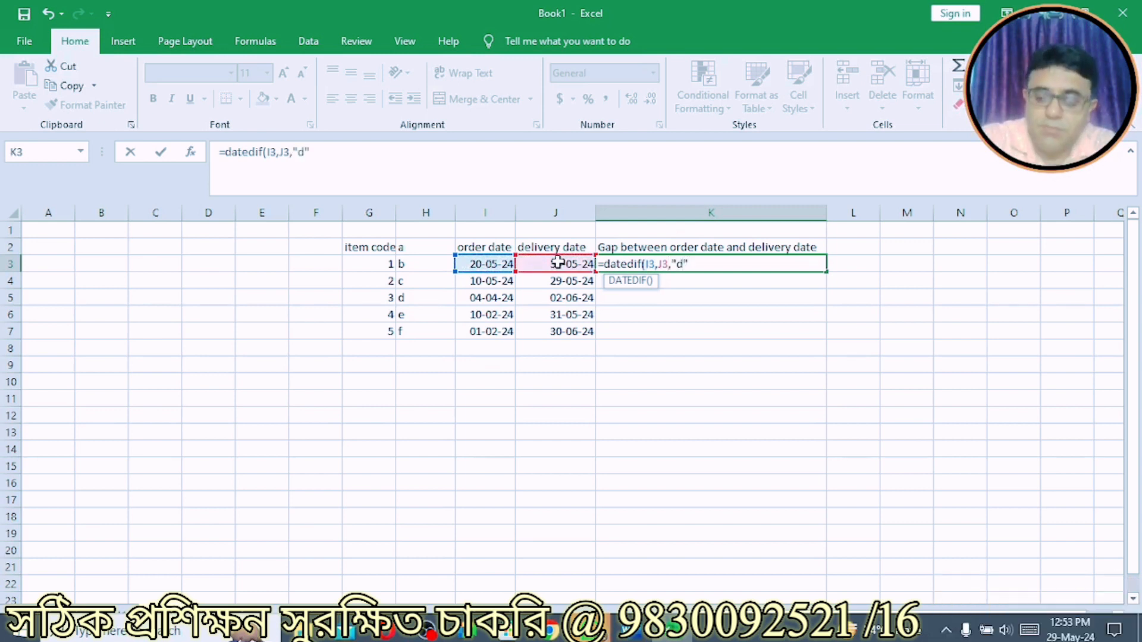
key("Return")
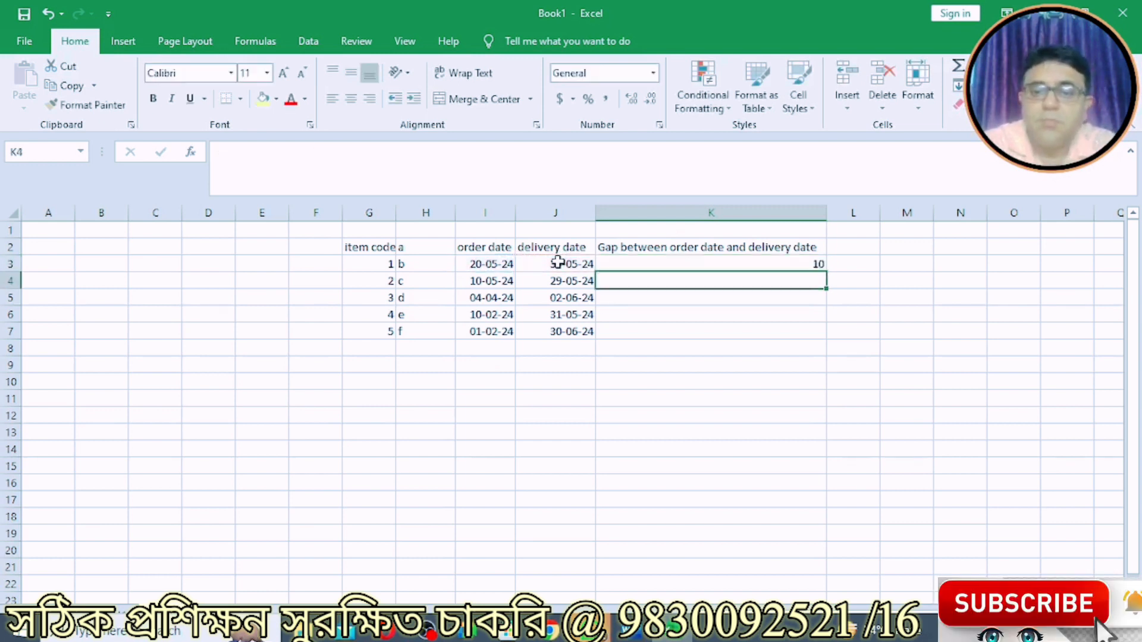
Copy the DATEDIF day-gap formula from K3 down through K7 for the remaining items.
left_click(827, 262)
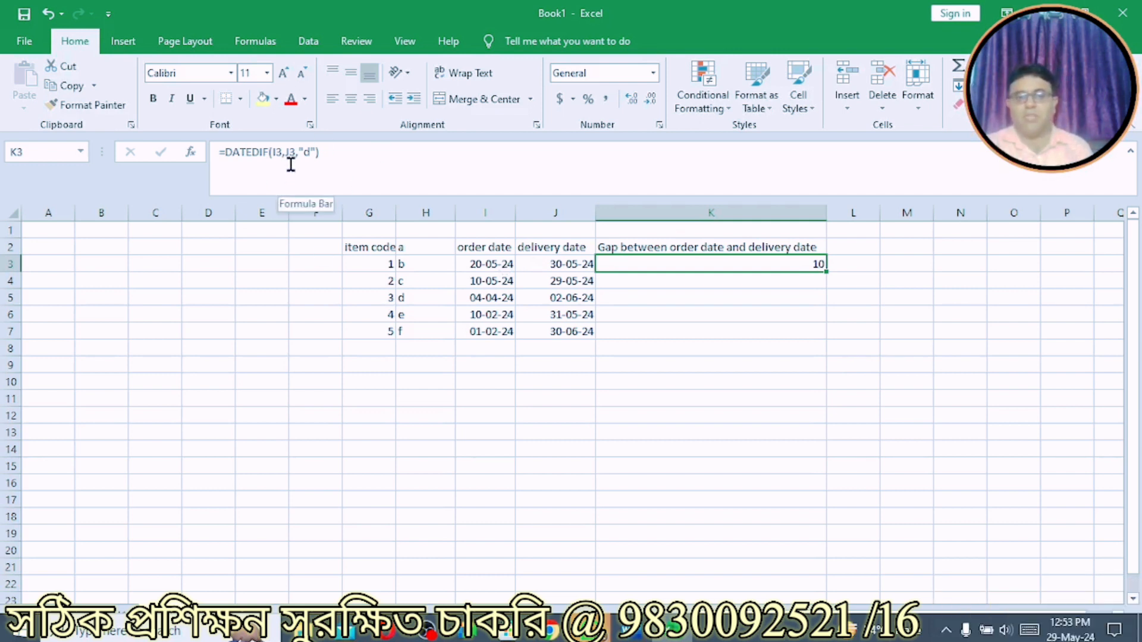
left_click_drag(296, 156, 316, 154)
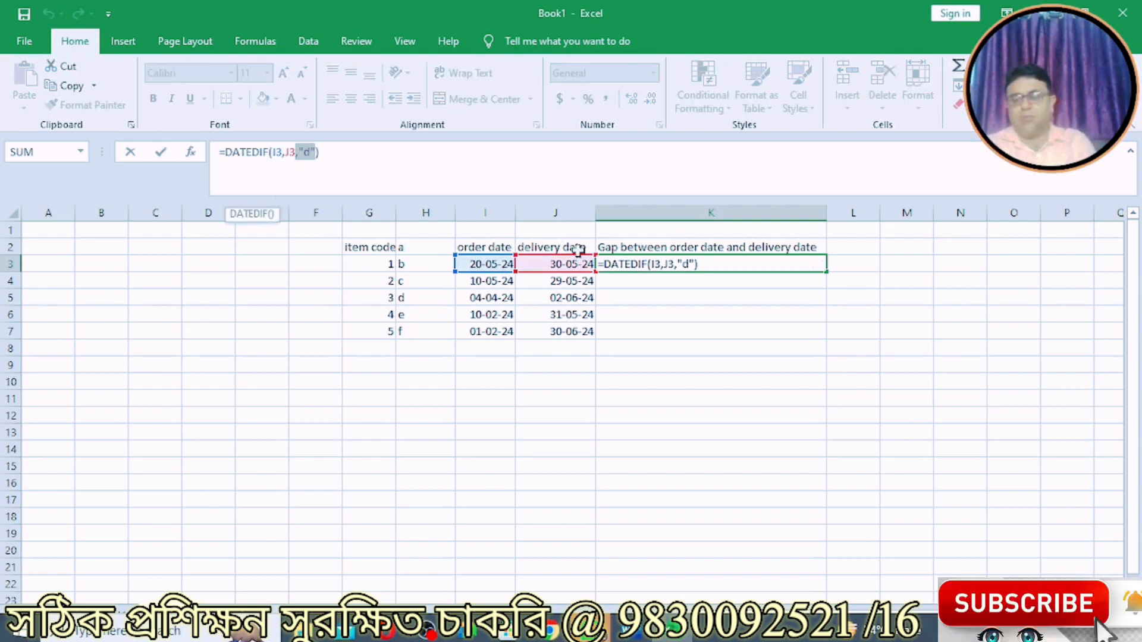
left_click(705, 258)
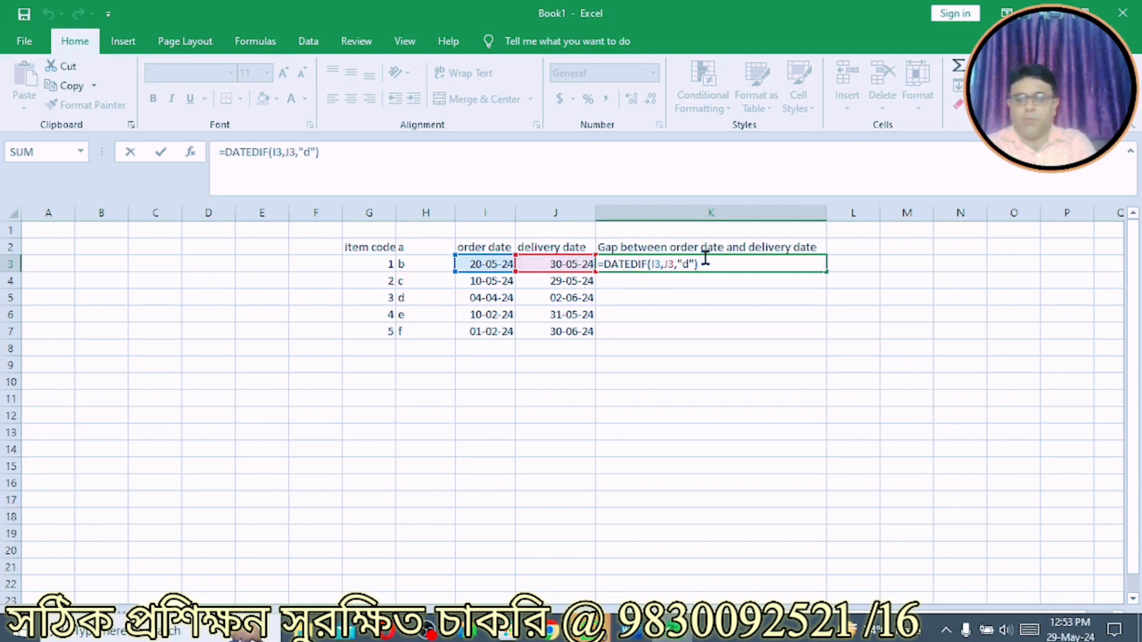
key("Return")
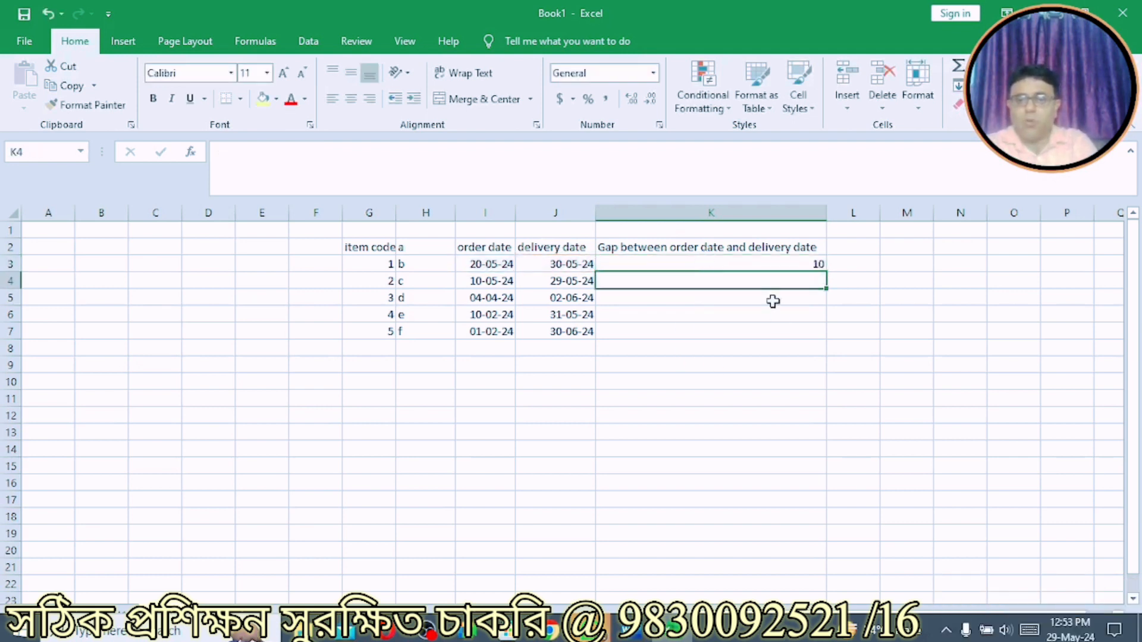
left_click(752, 264)
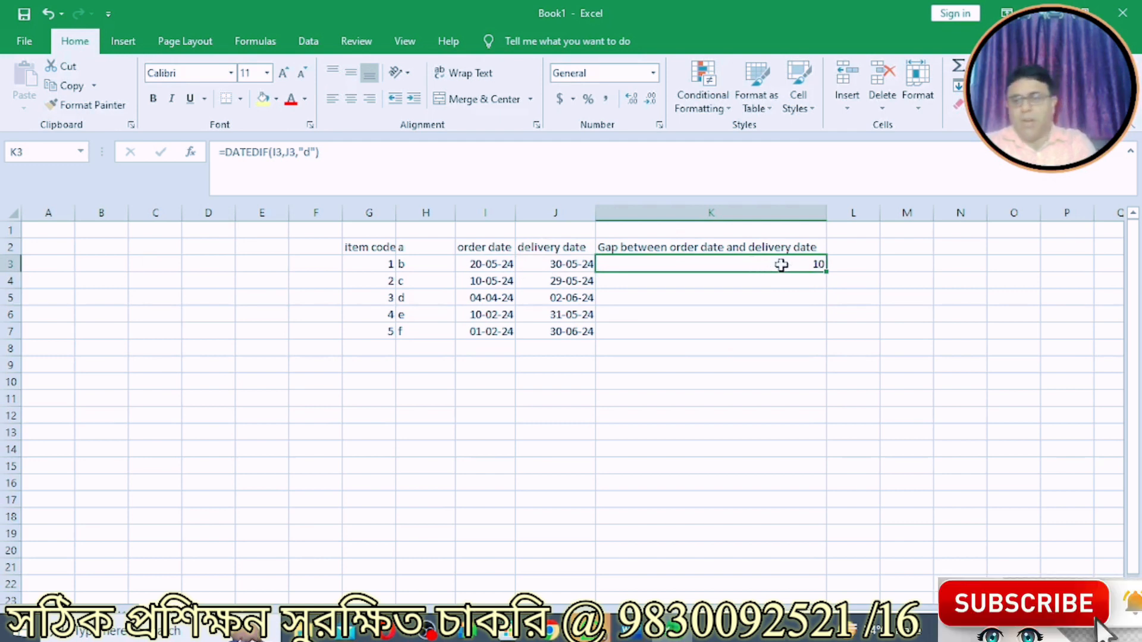
left_click_drag(827, 271, 819, 347)
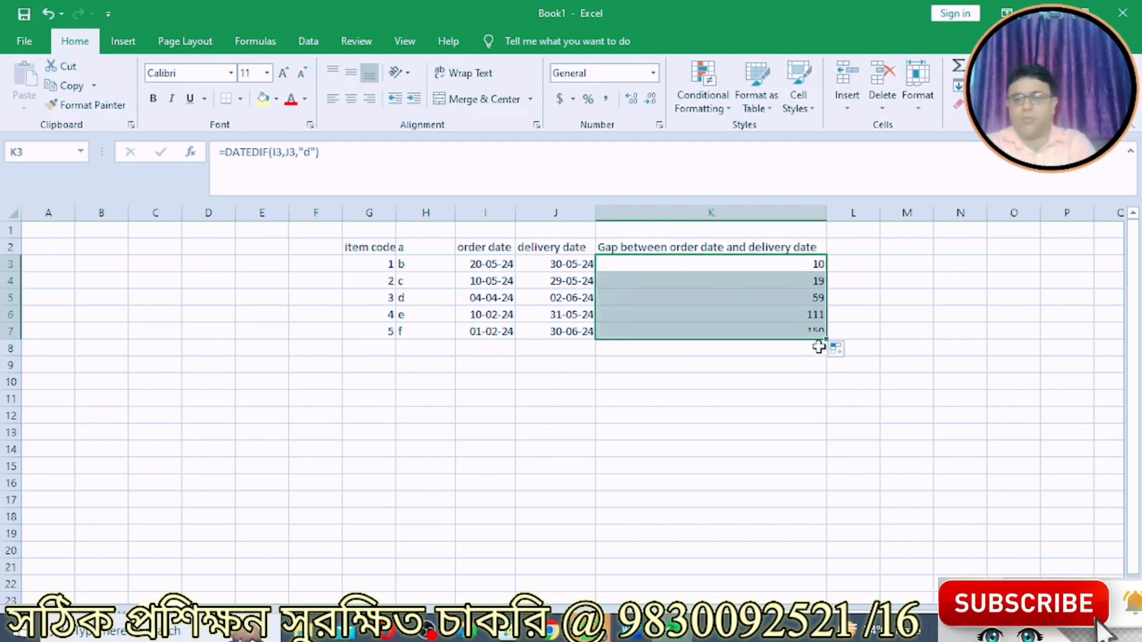
left_click(742, 500)
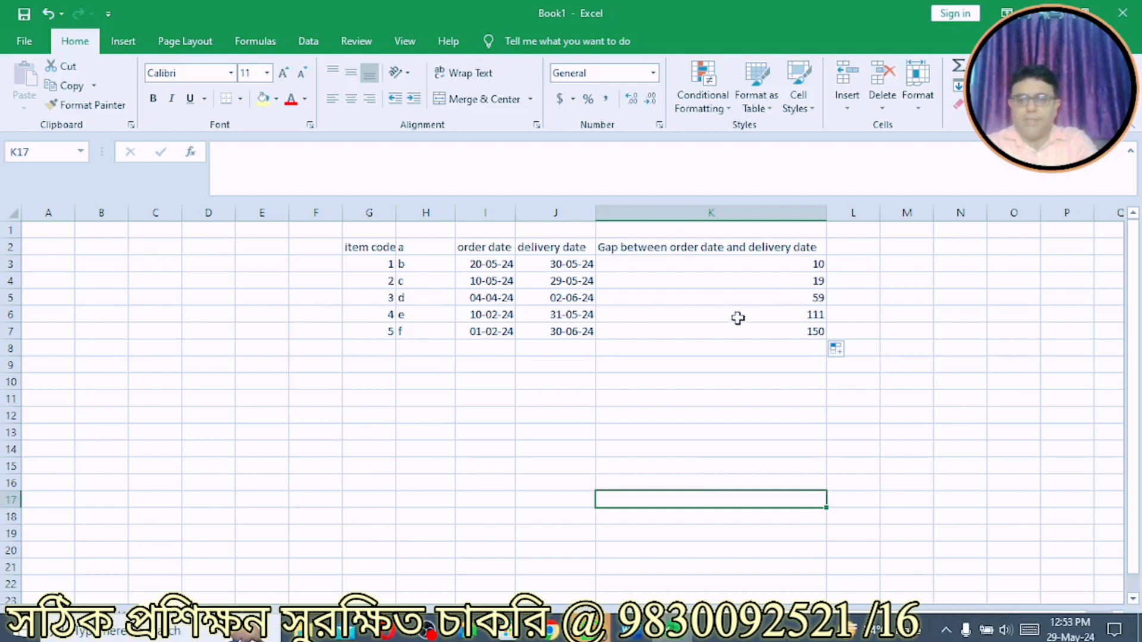
Change the unit in item code 4's DATEDIF formula in K6 to "m" so it calculates the gap in months.
left_click(735, 263)
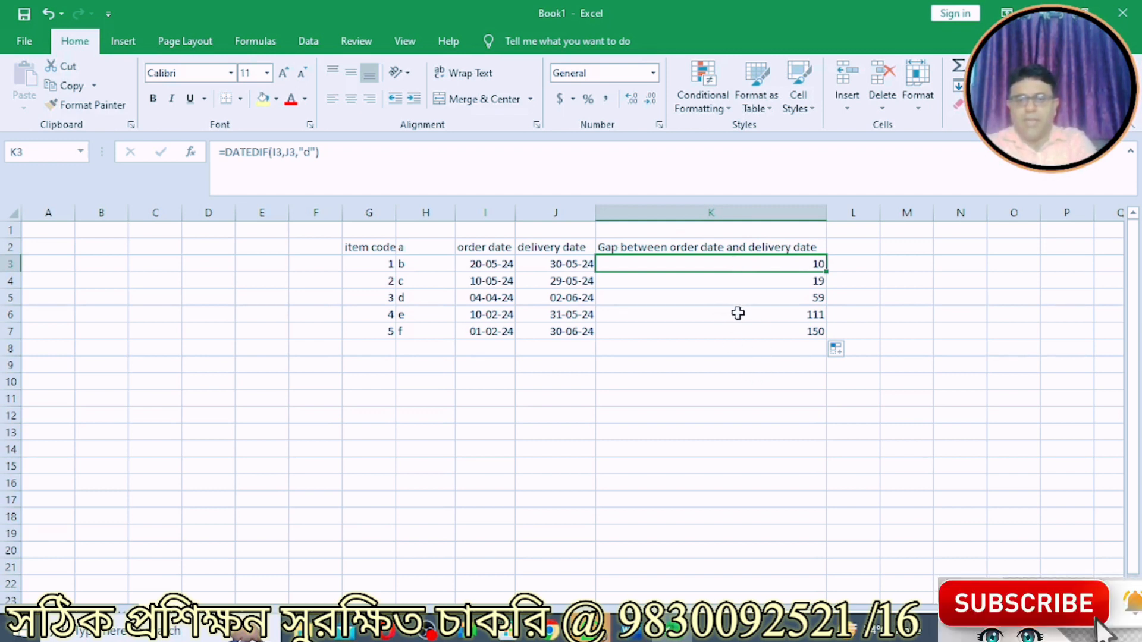
left_click(770, 314)
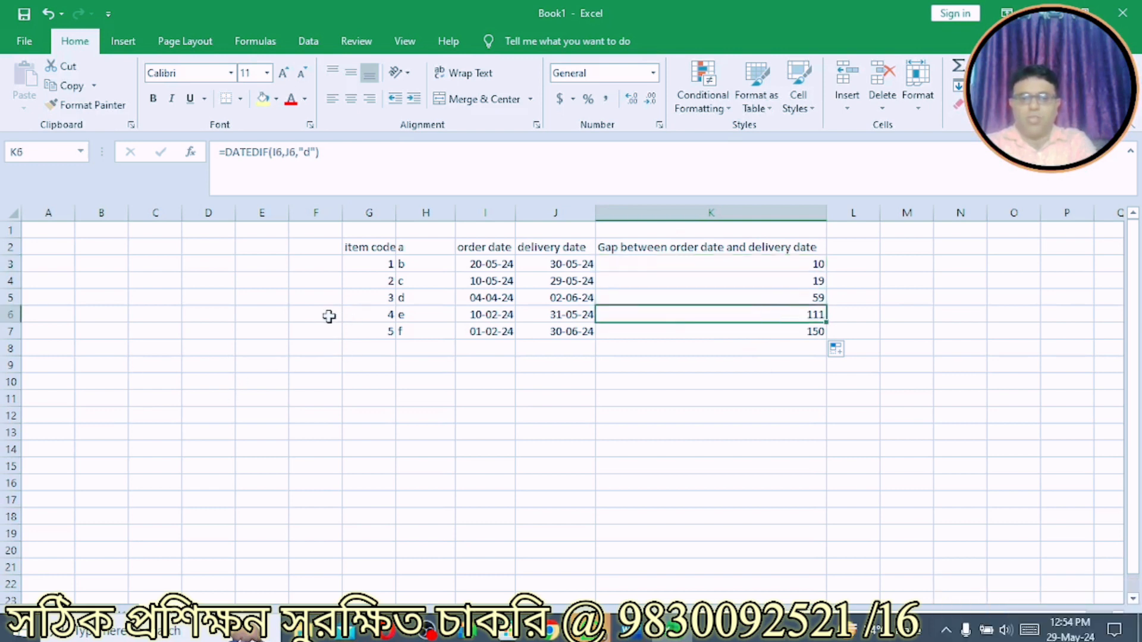
left_click(9, 314)
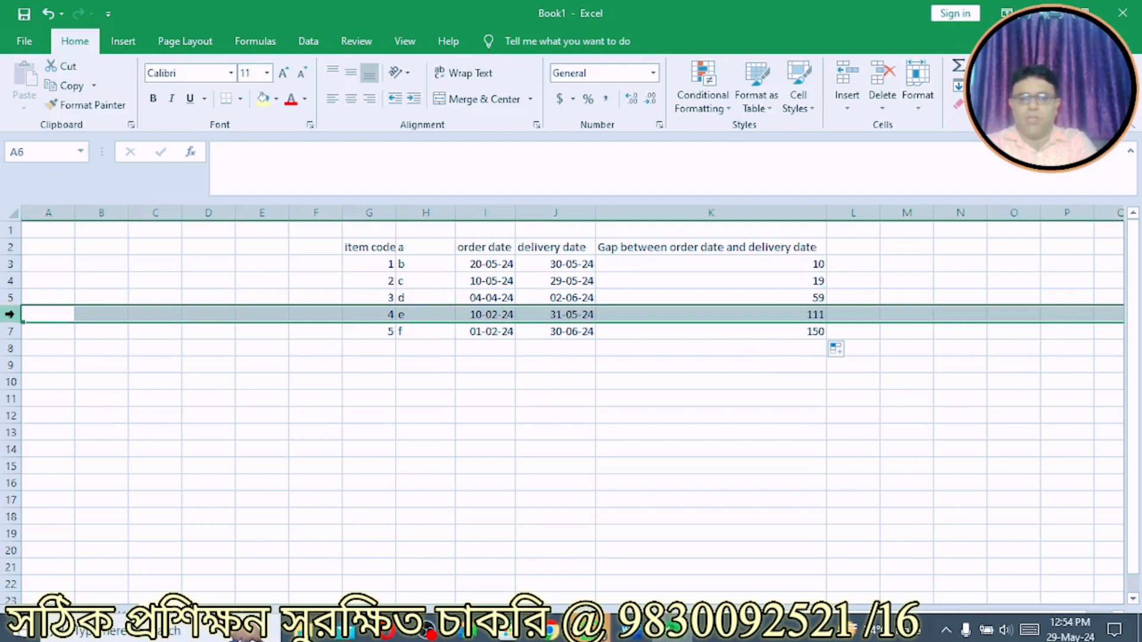
left_click(780, 312)
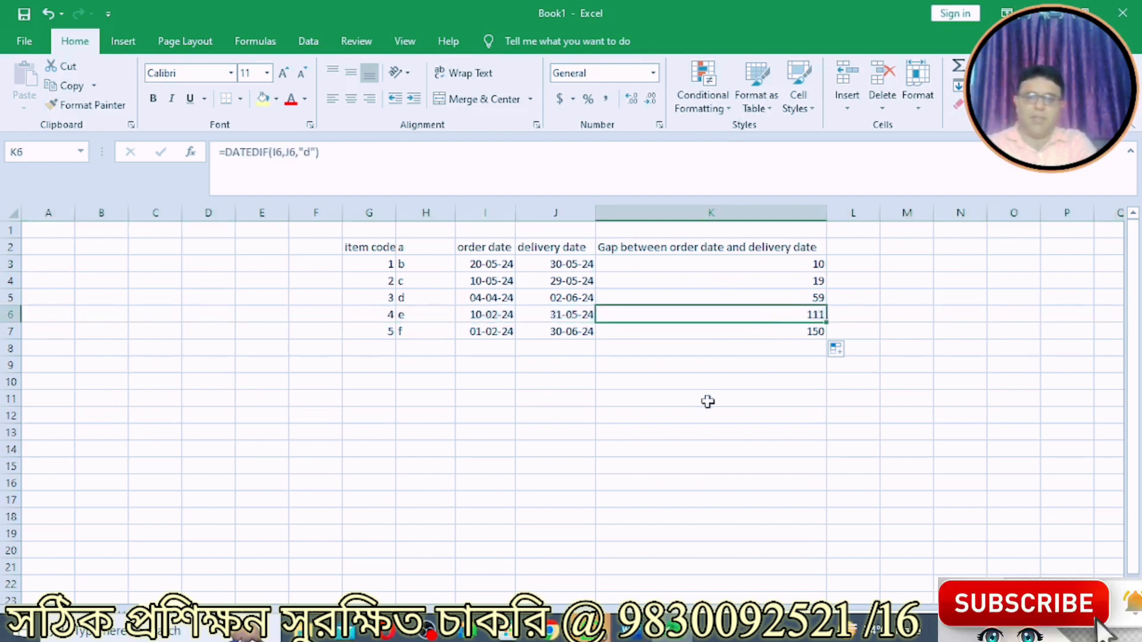
double_click(792, 317)
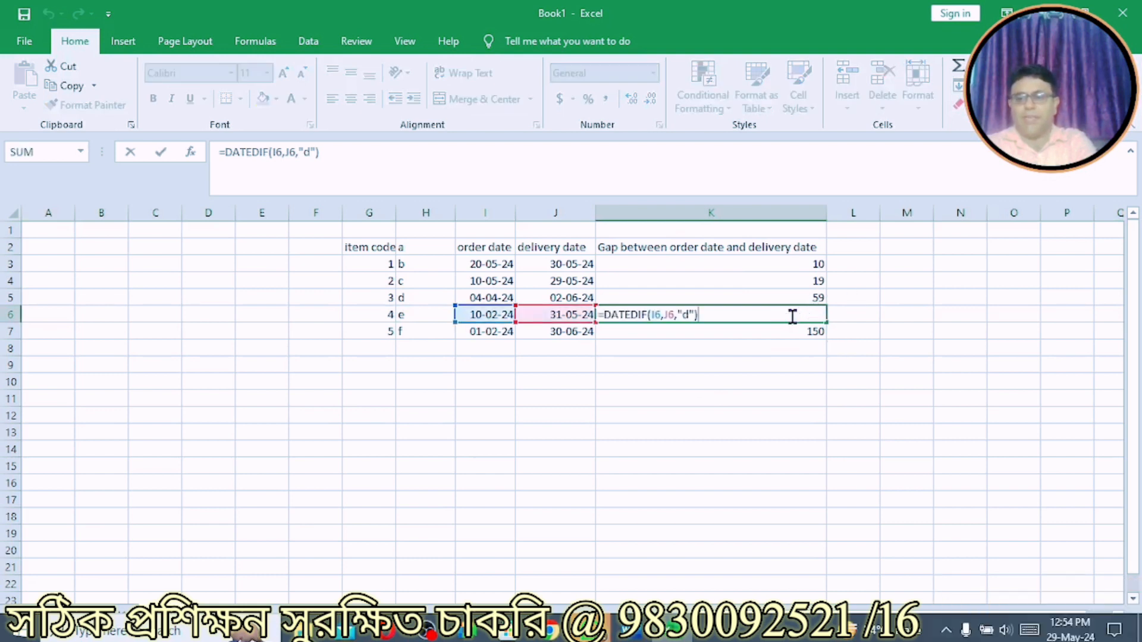
left_click(693, 317)
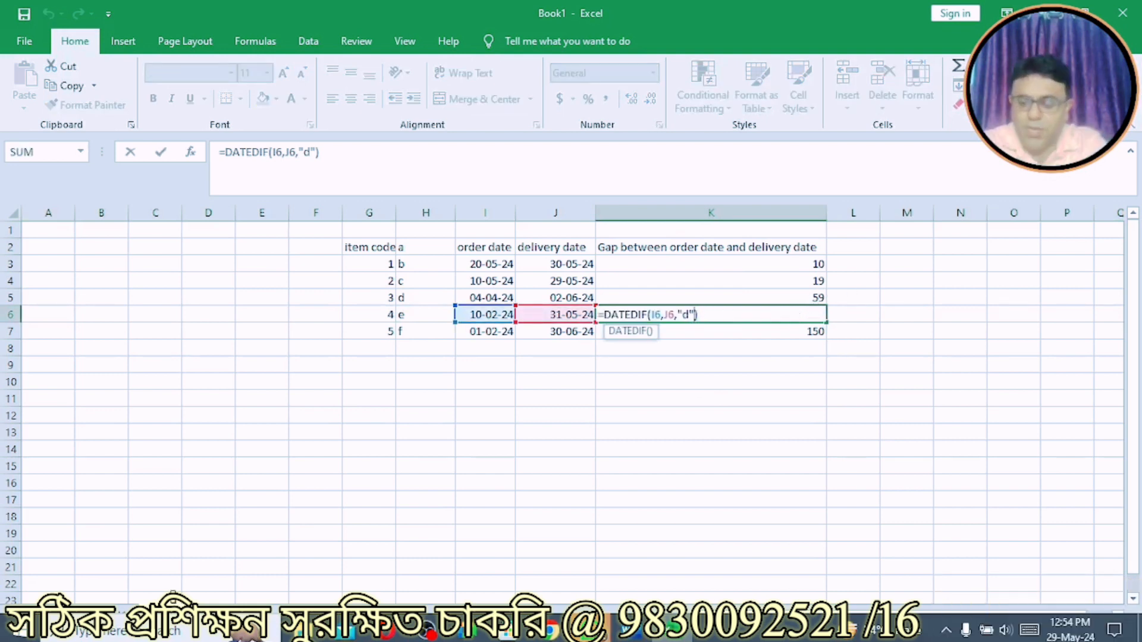
key("BackSpace")
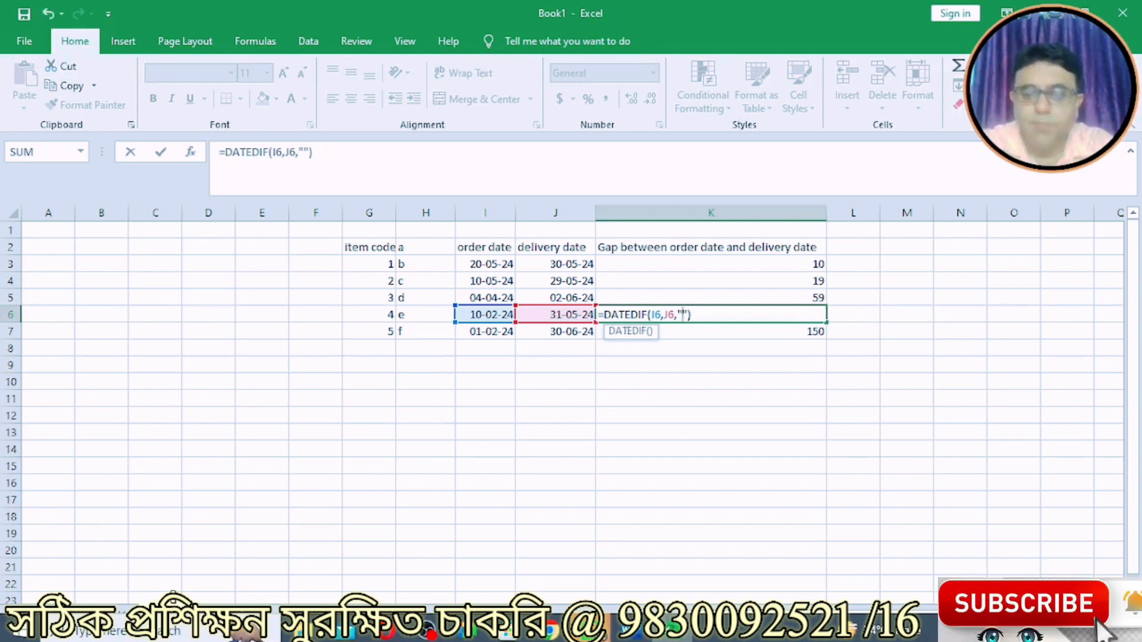
type("m")
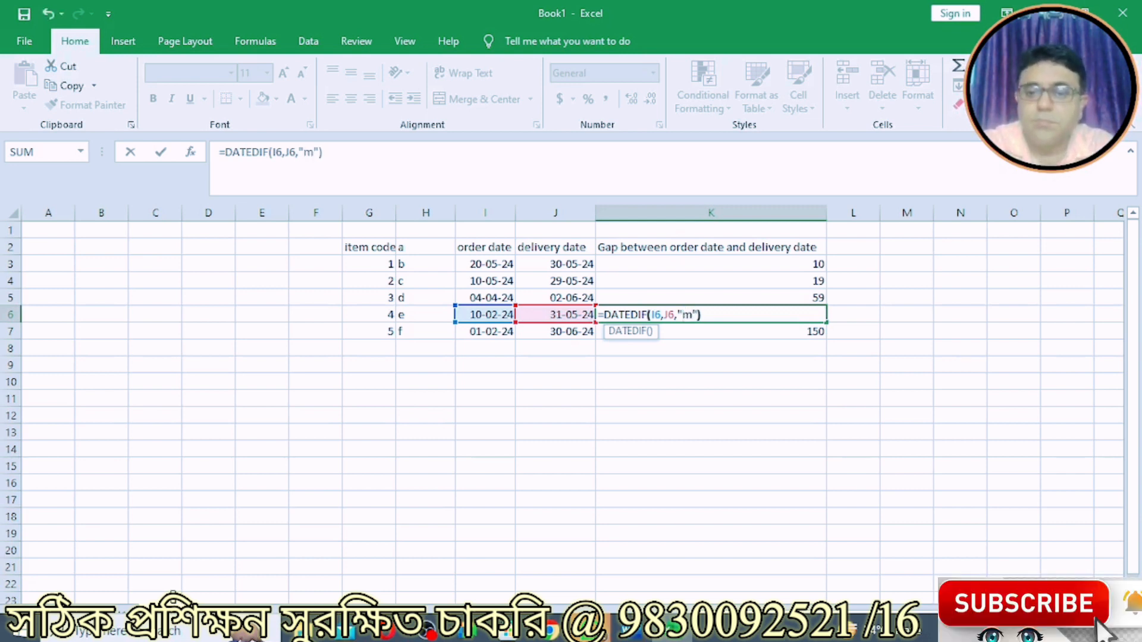
key("Return")
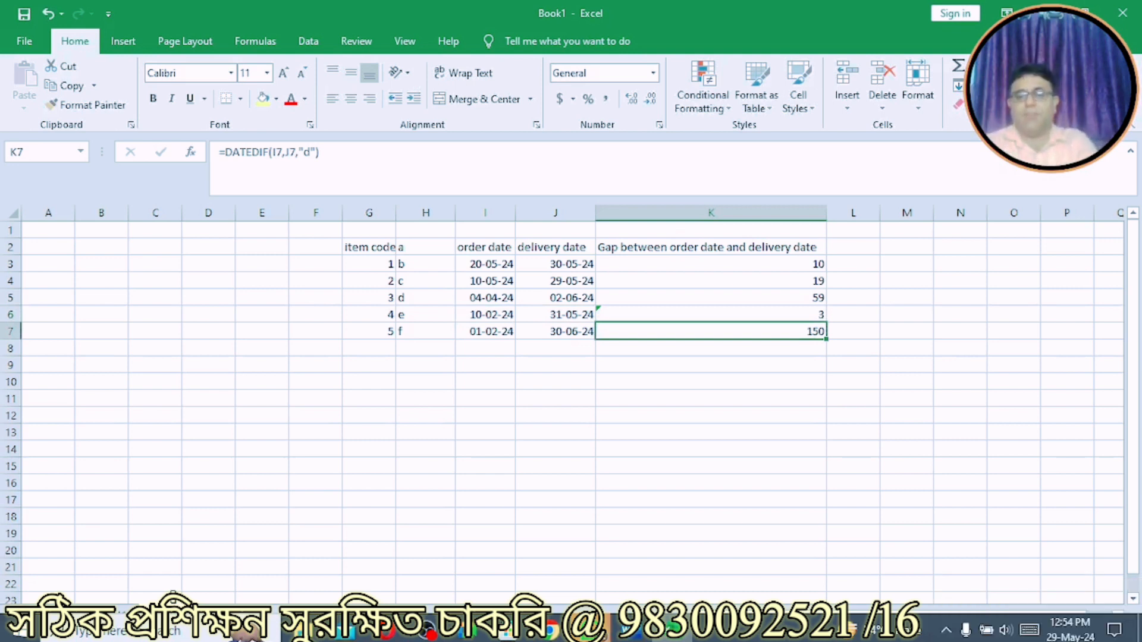
left_click(761, 315)
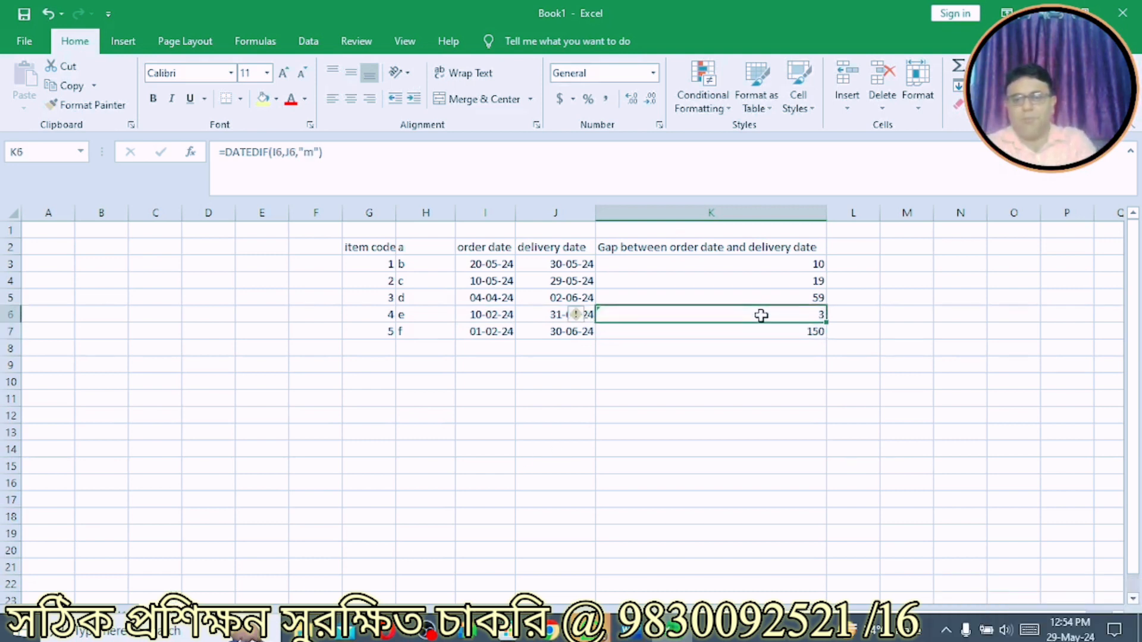
left_click(664, 485)
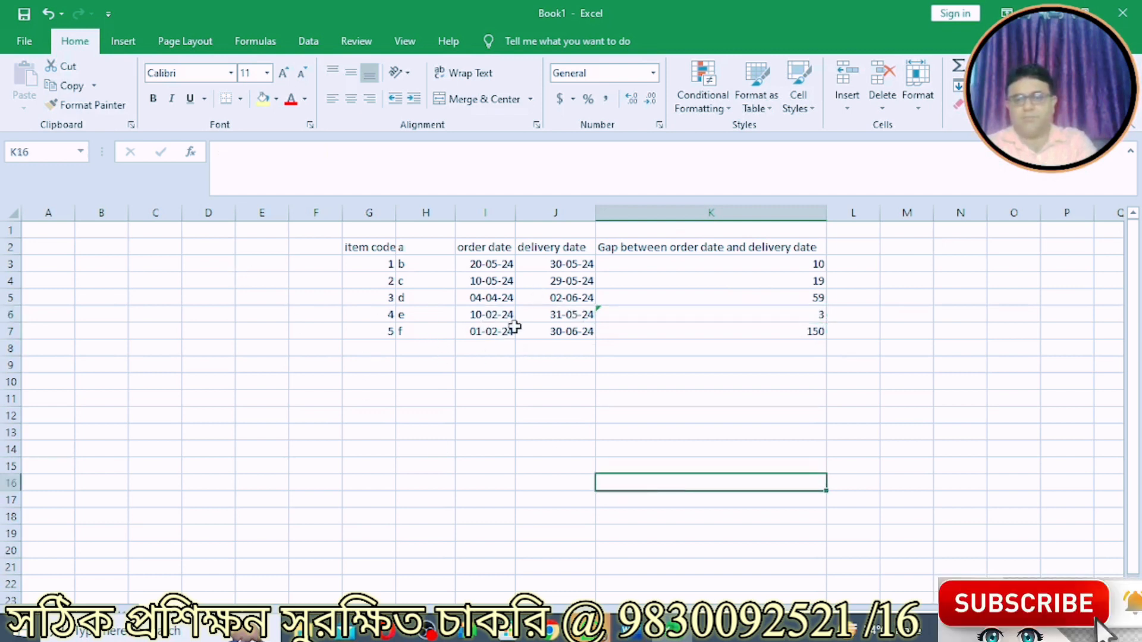
left_click(796, 314)
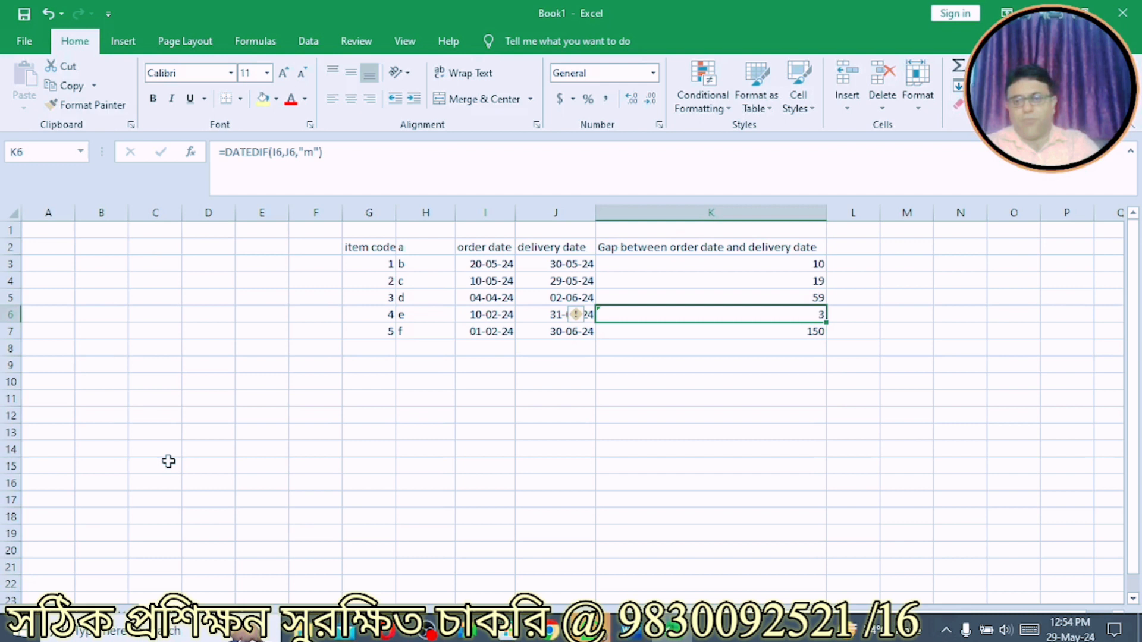
left_click(582, 386)
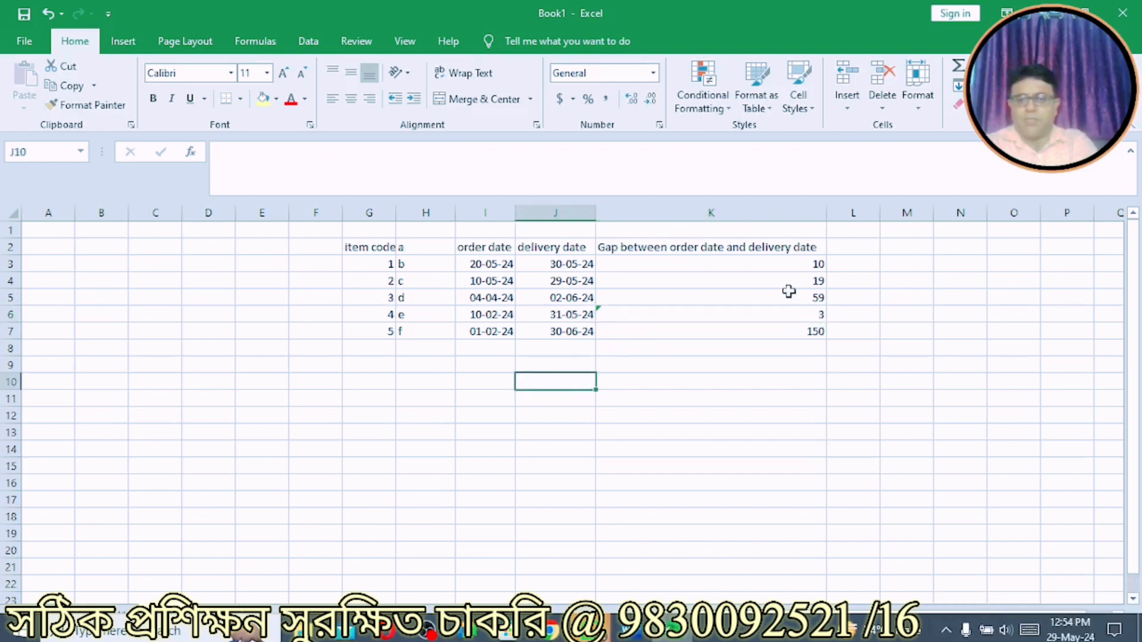
Change the year of item code 5's delivery date in J7 so it reads 30-06-25.
double_click(592, 328)
key("BackSpace")
type("5")
key("Return")
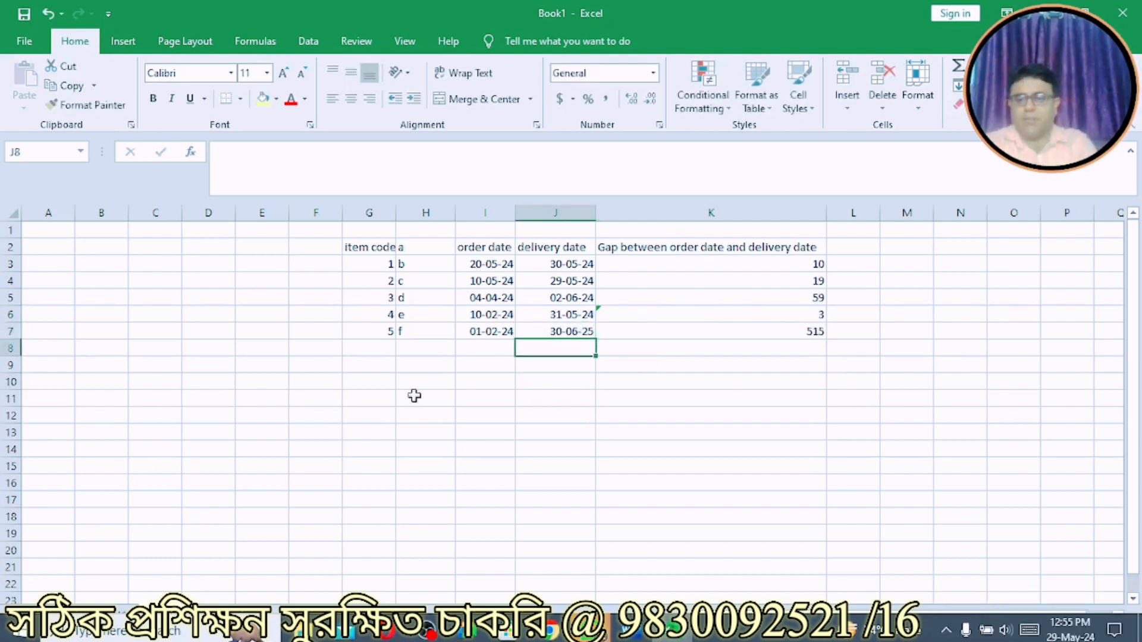
Change the unit in item code 5's DATEDIF formula in K7 to "y" so it calculates the gap in years.
left_click(733, 330)
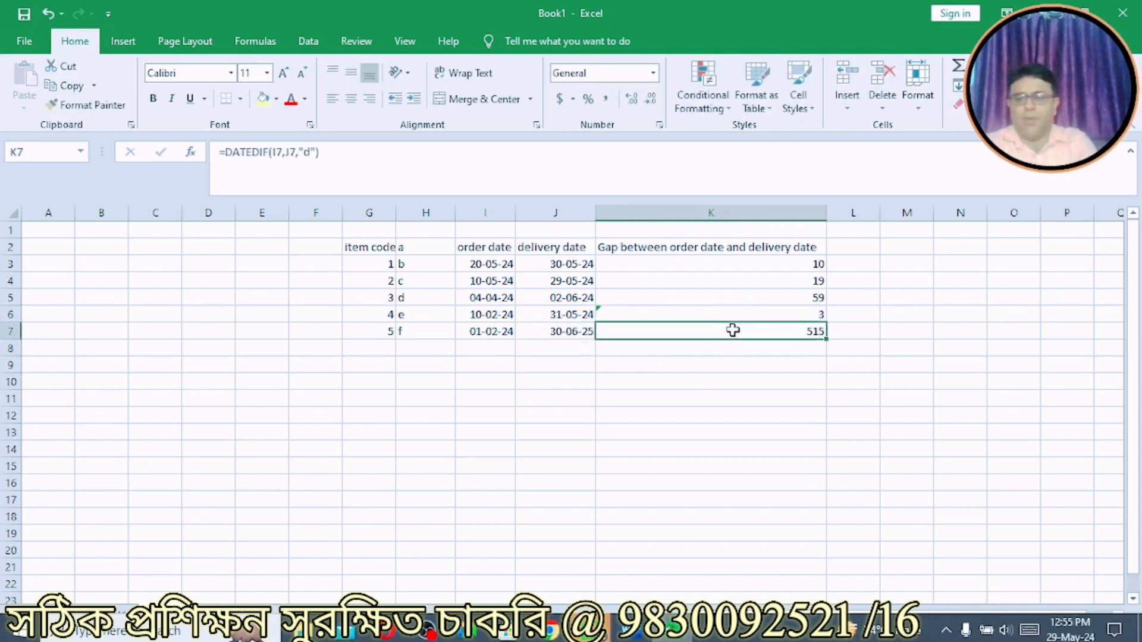
double_click(732, 330)
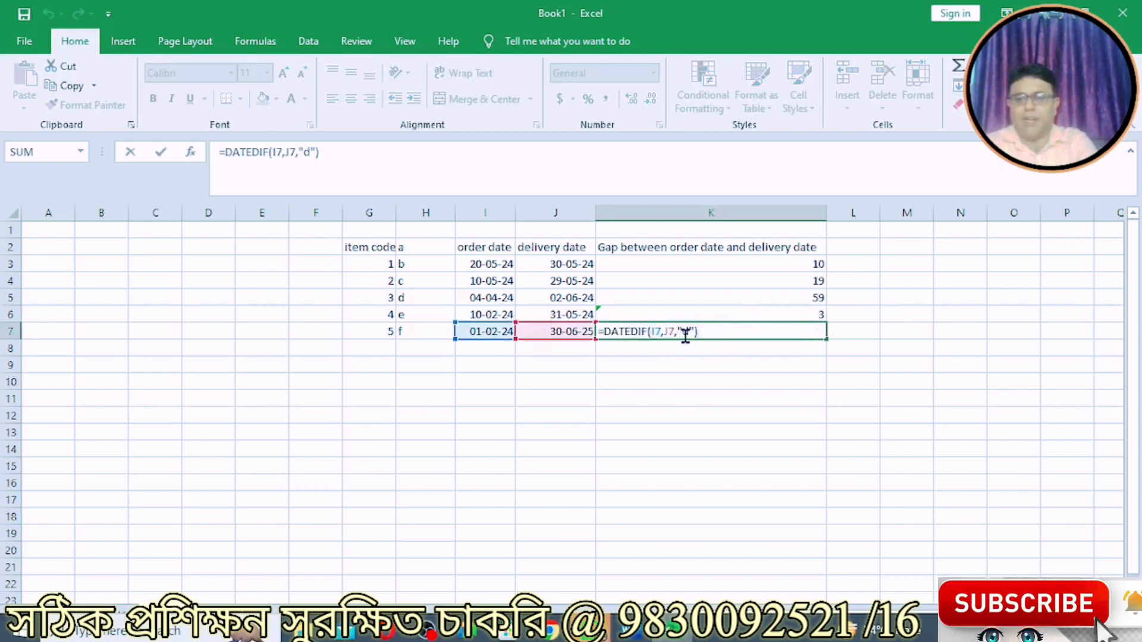
key("Left")
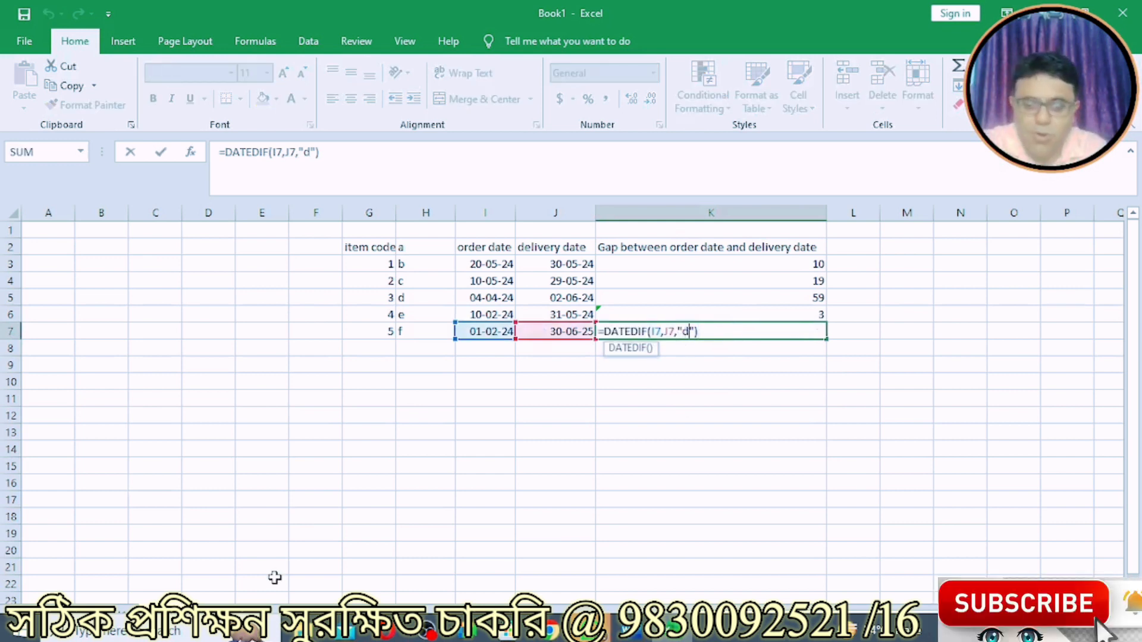
type("y")
key("BackSpace")
key("BackSpace")
type("y")
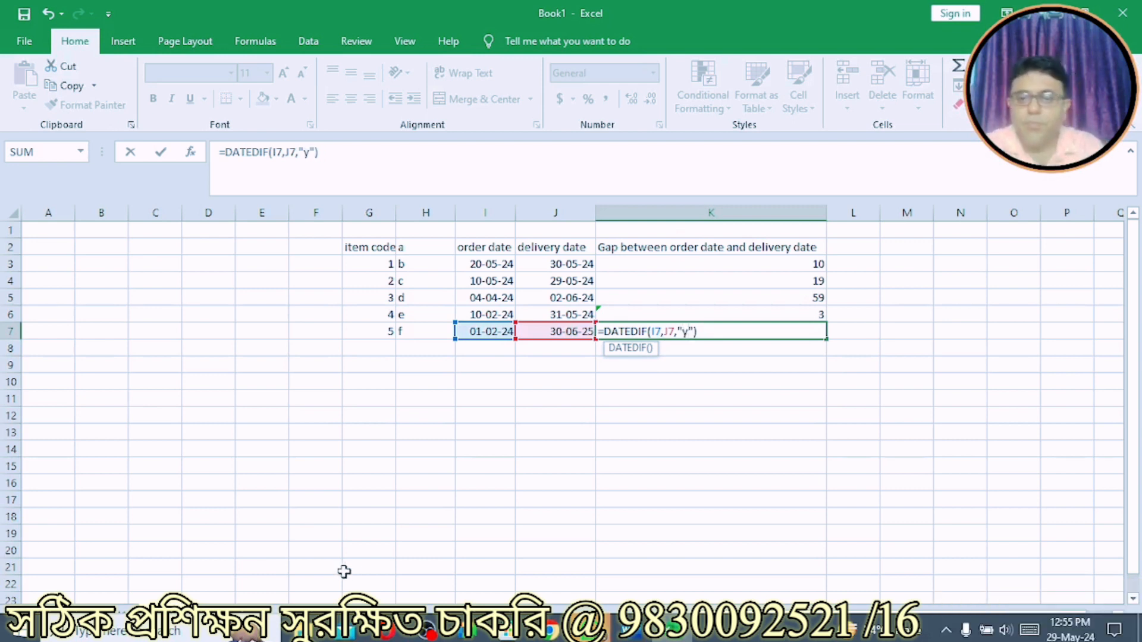
left_click(718, 329)
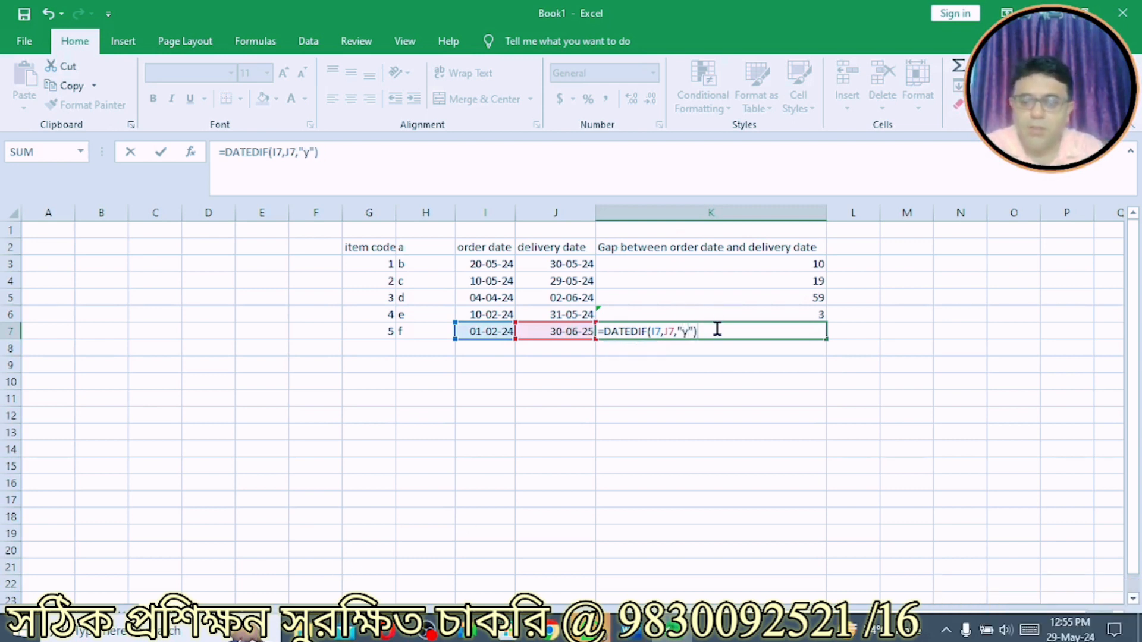
key("Return")
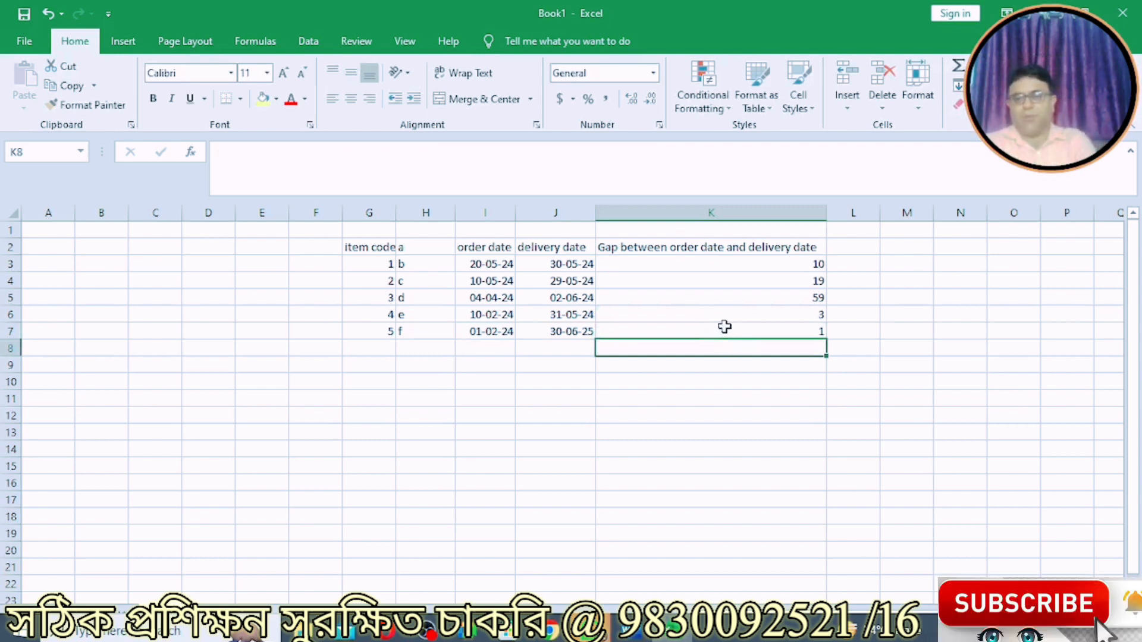
left_click(725, 326)
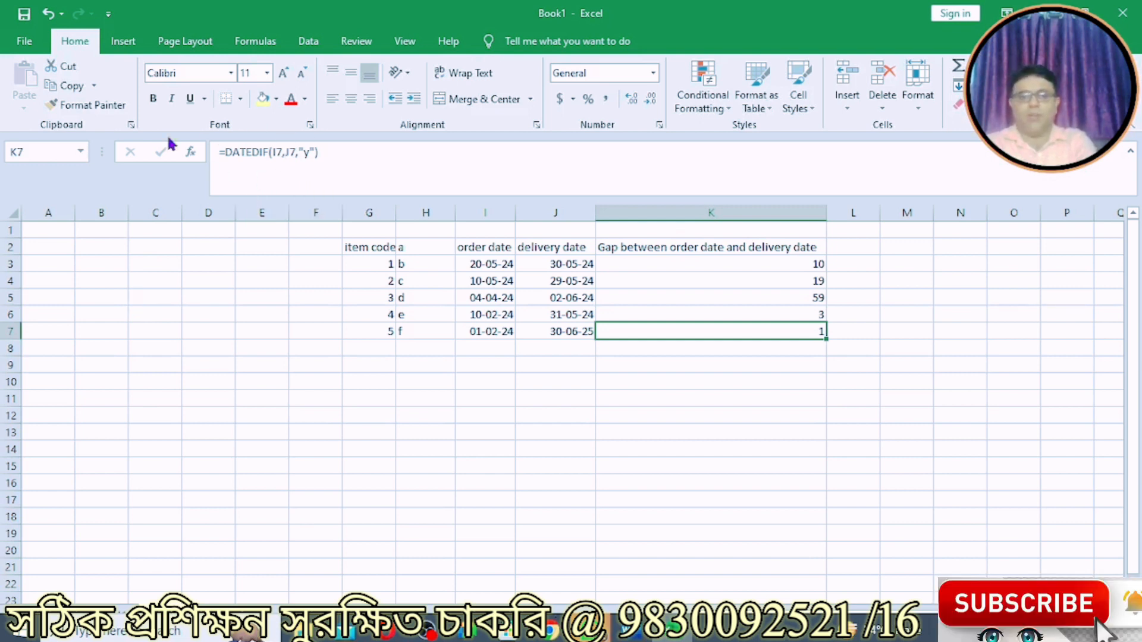
Set item code 1's gap formula in K3 to count months, making it =DATEDIF(I3,J3,"m").
left_click(702, 263)
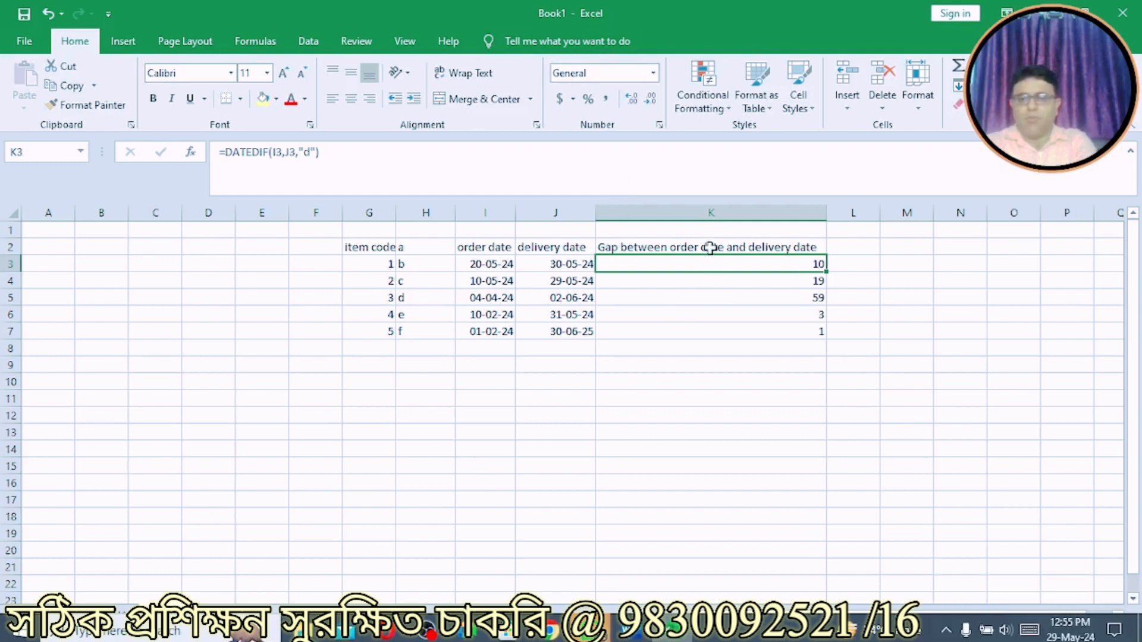
key("Up")
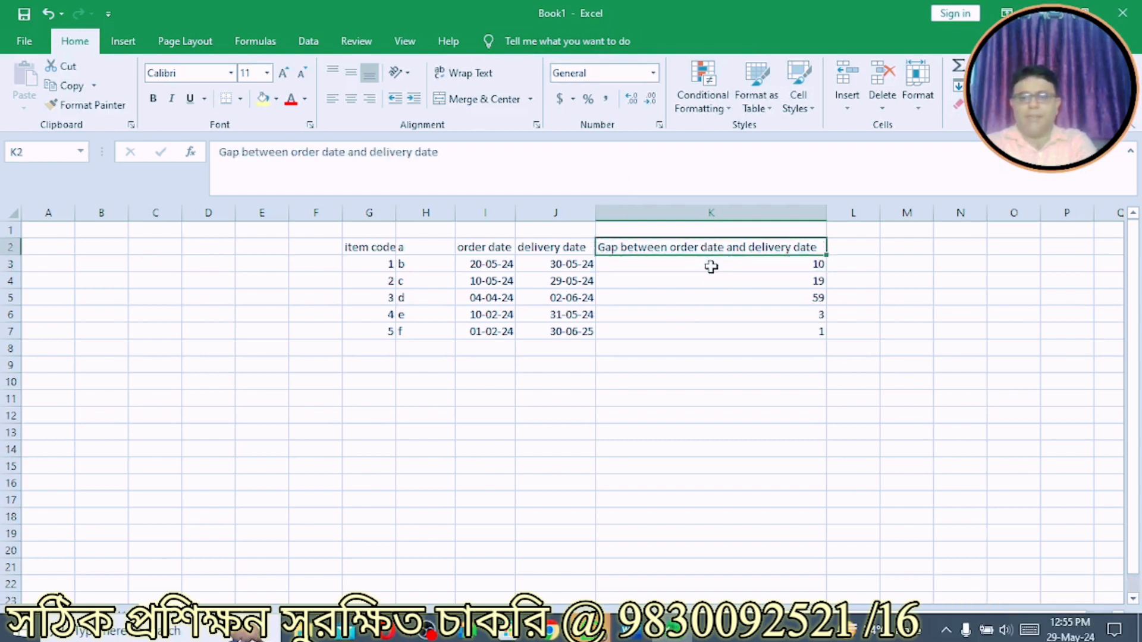
double_click(711, 265)
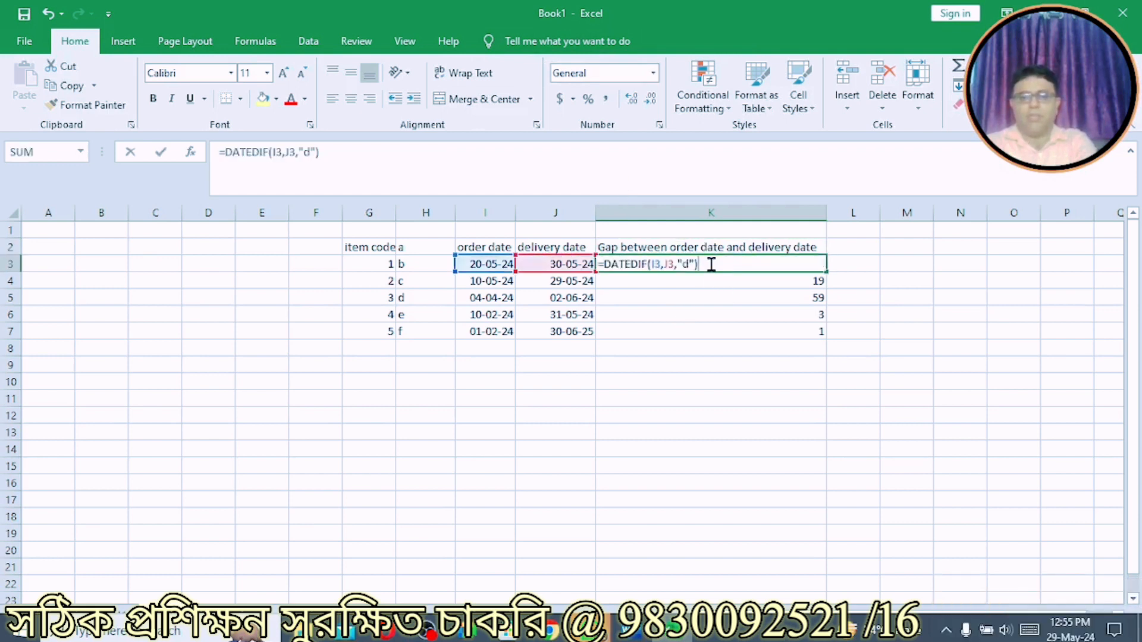
left_click(310, 150)
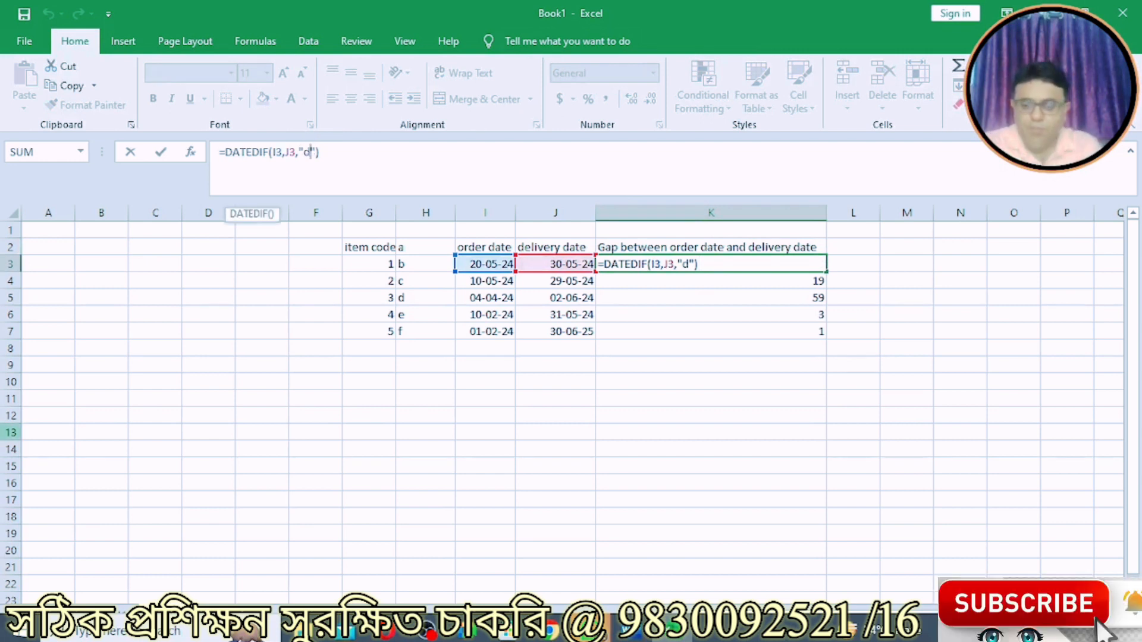
key("BackSpace")
type("m")
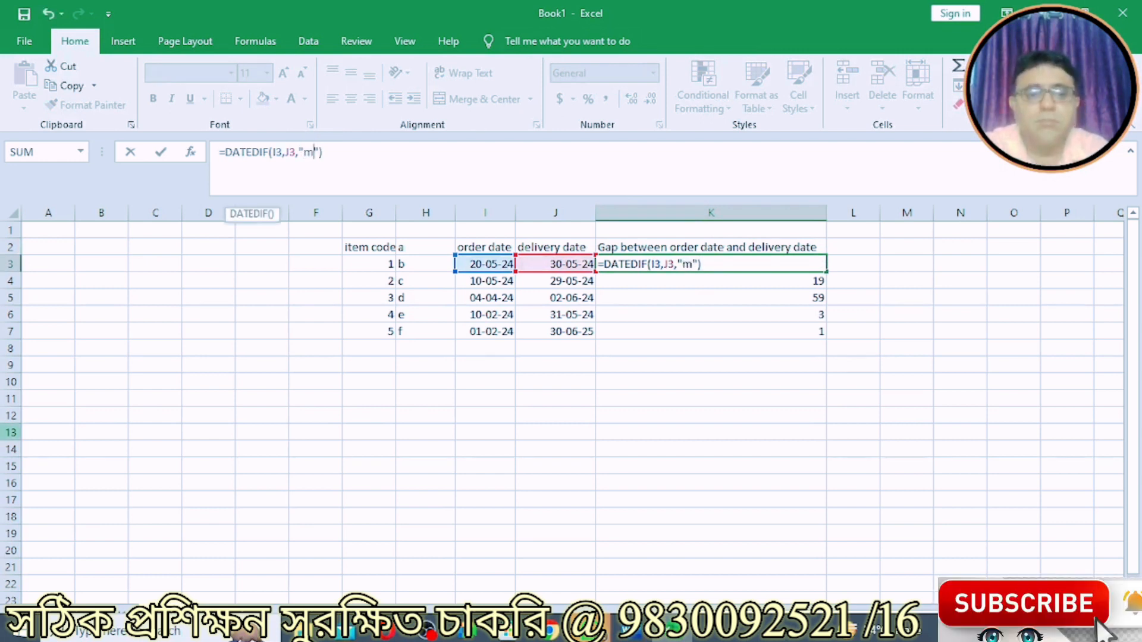
key("Return")
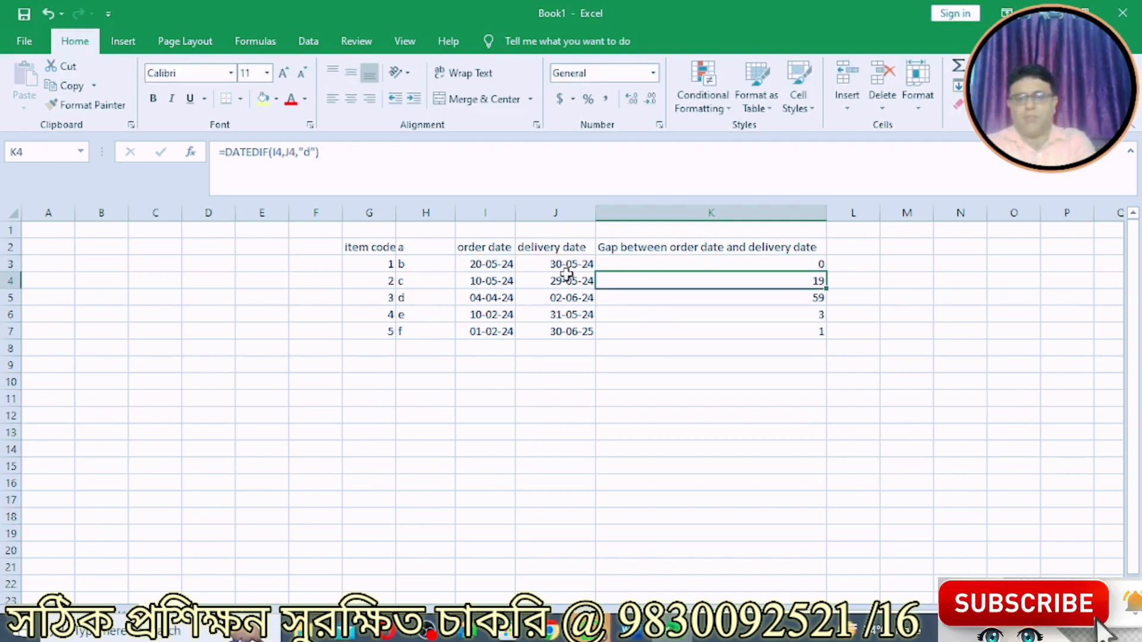
left_click(771, 267)
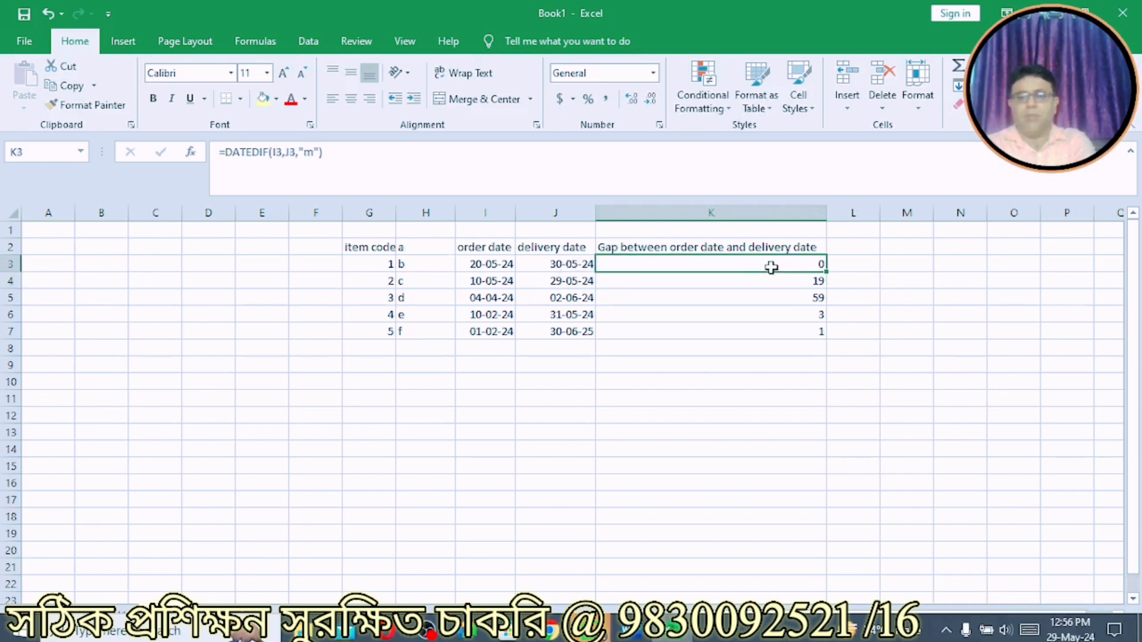
Change the unit in item code 1's DATEDIF formula in K3 to "y" so it calculates the gap in years.
left_click(316, 154)
key("BackSpace")
type("y")
key("Return")
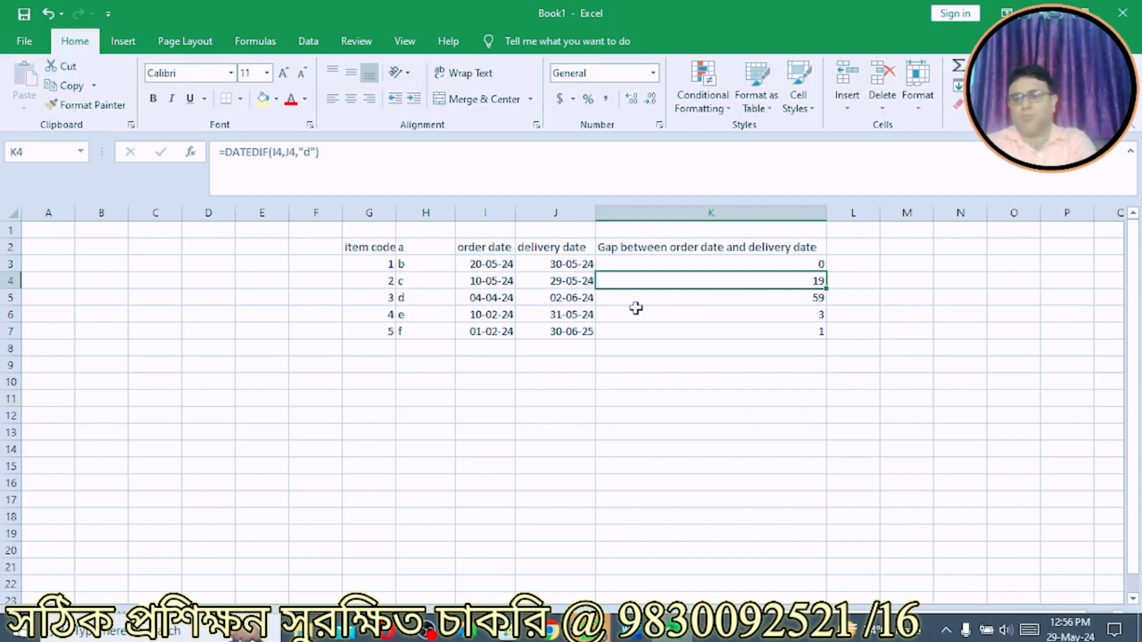
left_click(677, 262)
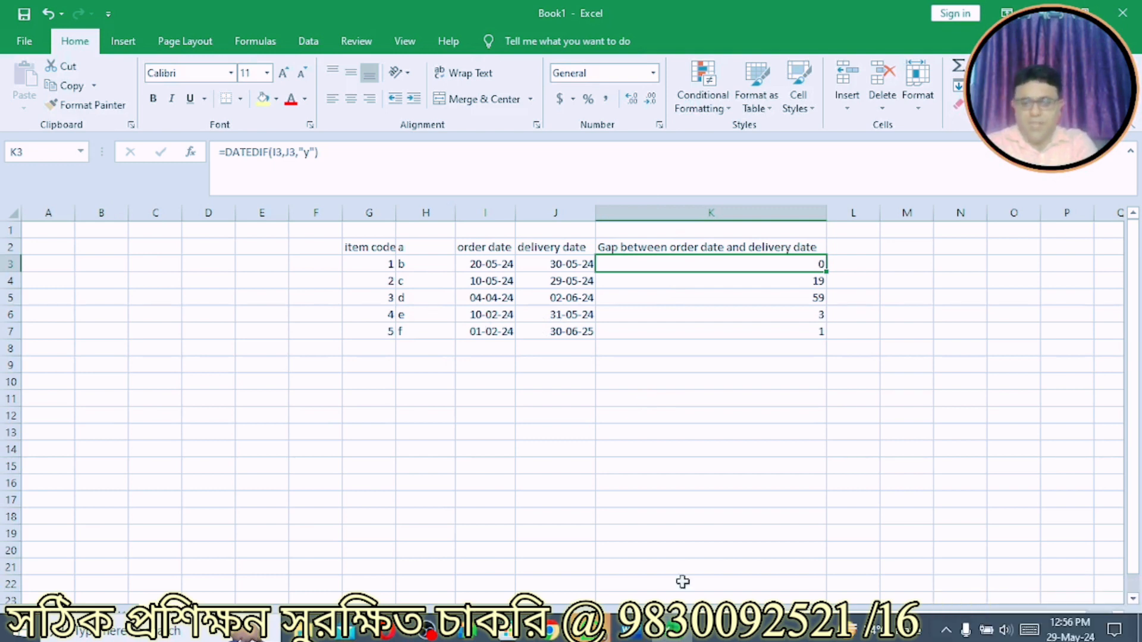
Switch to the Word syllabus, review the Class 2 and Class 3 topics, and return to the Excel workbook.
left_click(630, 630)
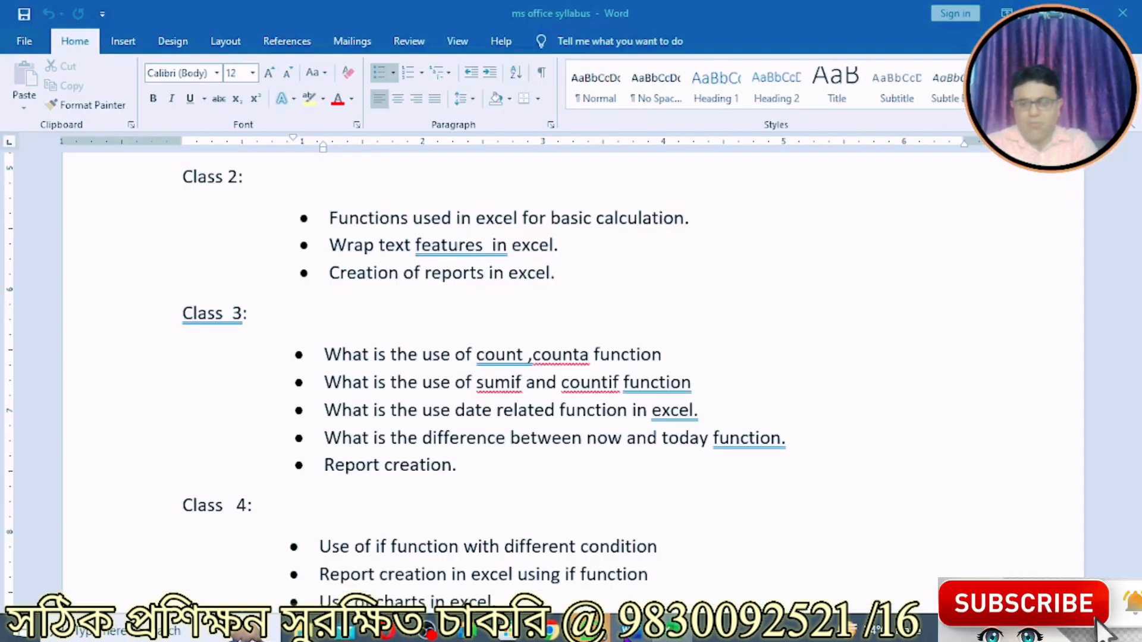
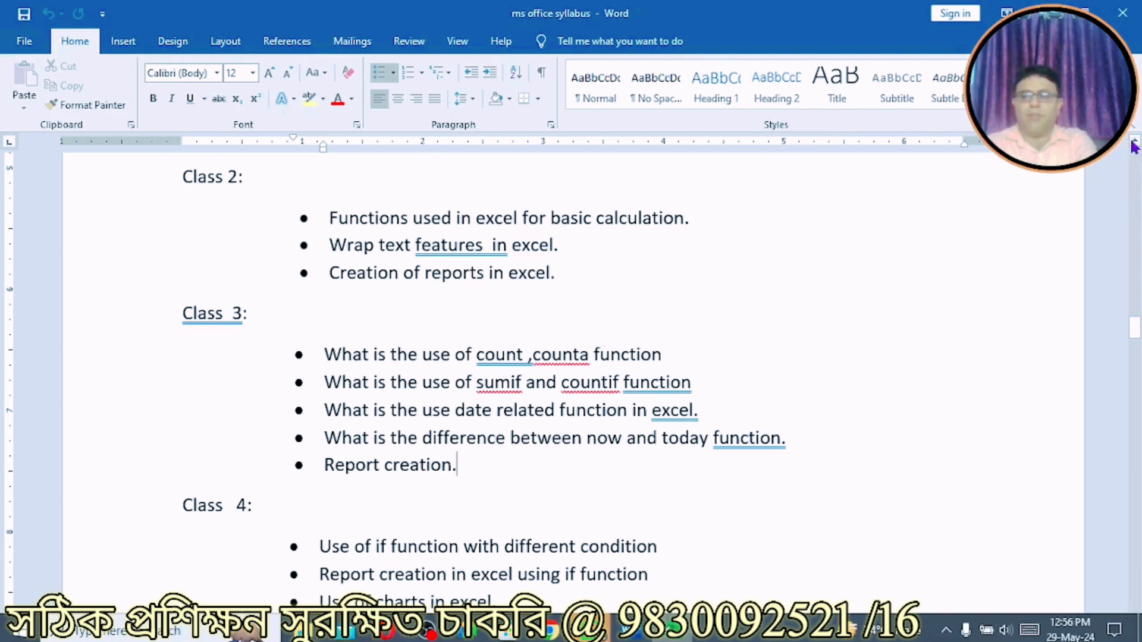
scroll(1133, 145, "up", 3)
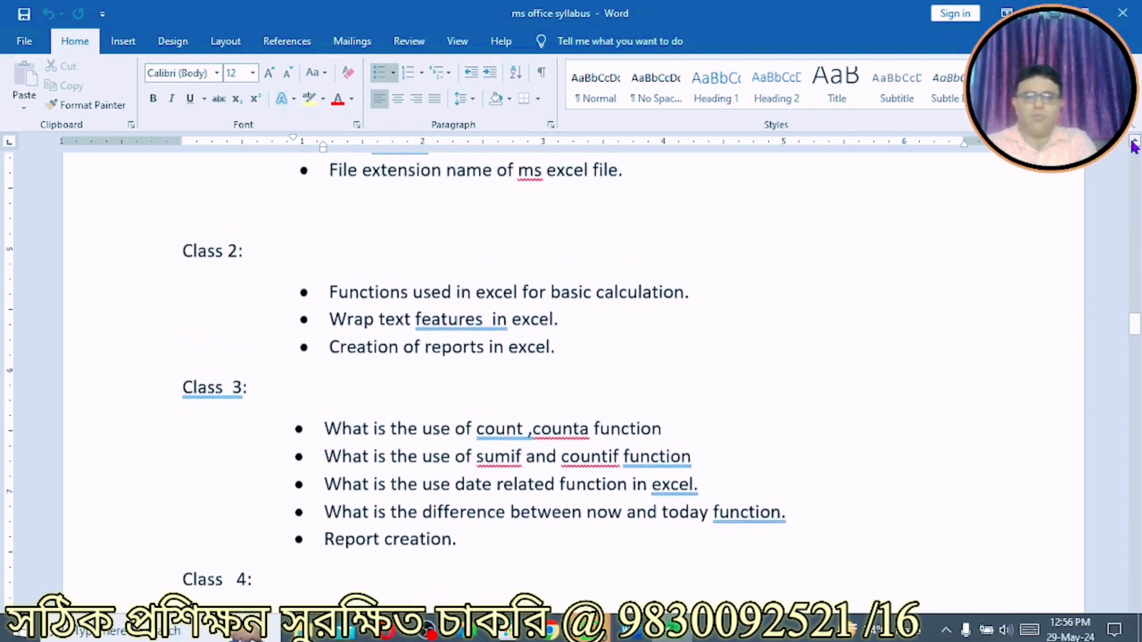
scroll(1134, 145, "up", 4)
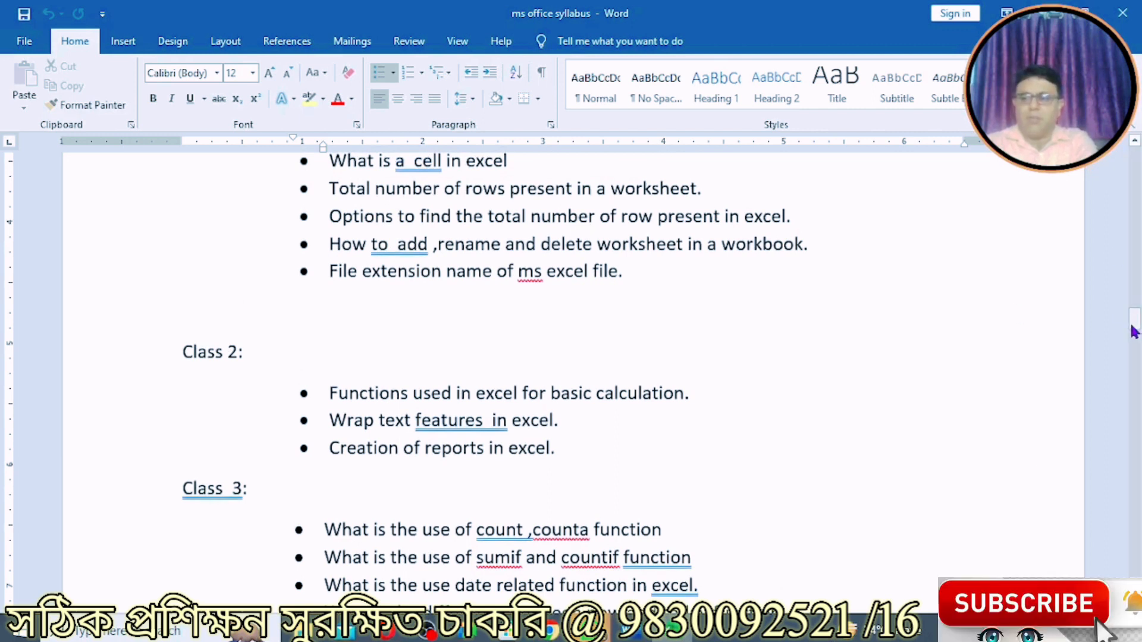
left_click_drag(1134, 330, 1135, 332)
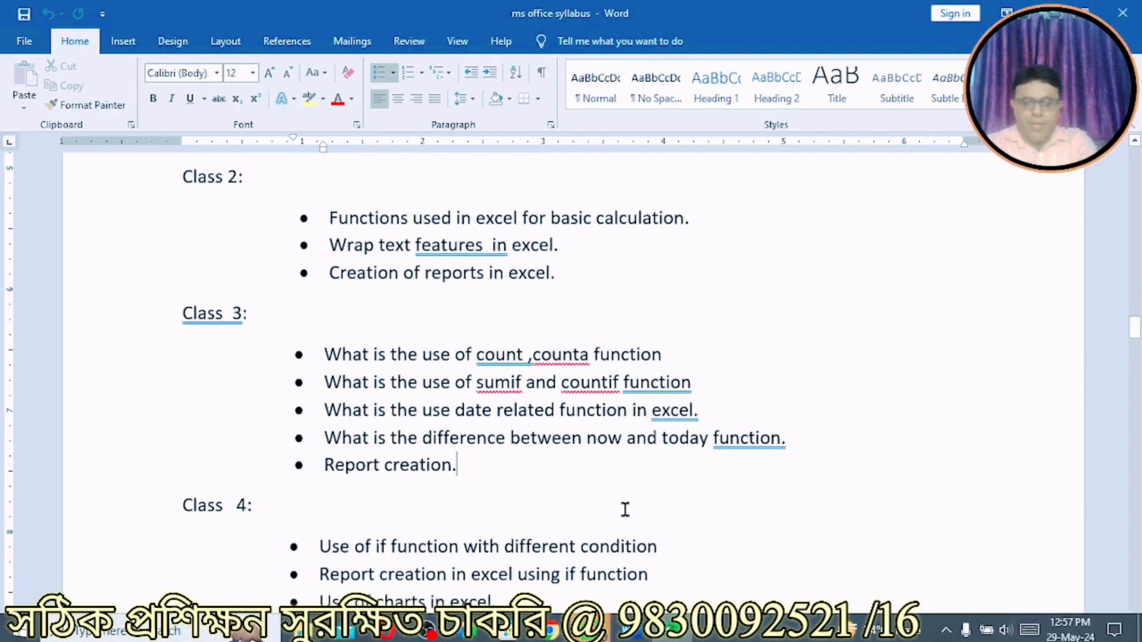
mouse_move(589, 629)
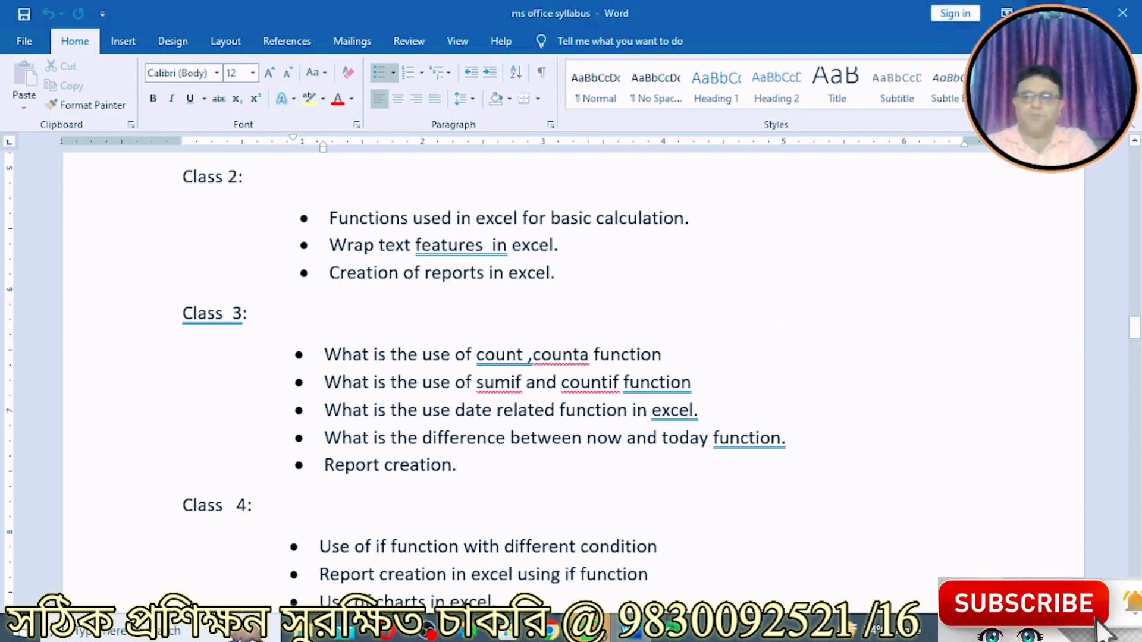
left_click(1045, 11)
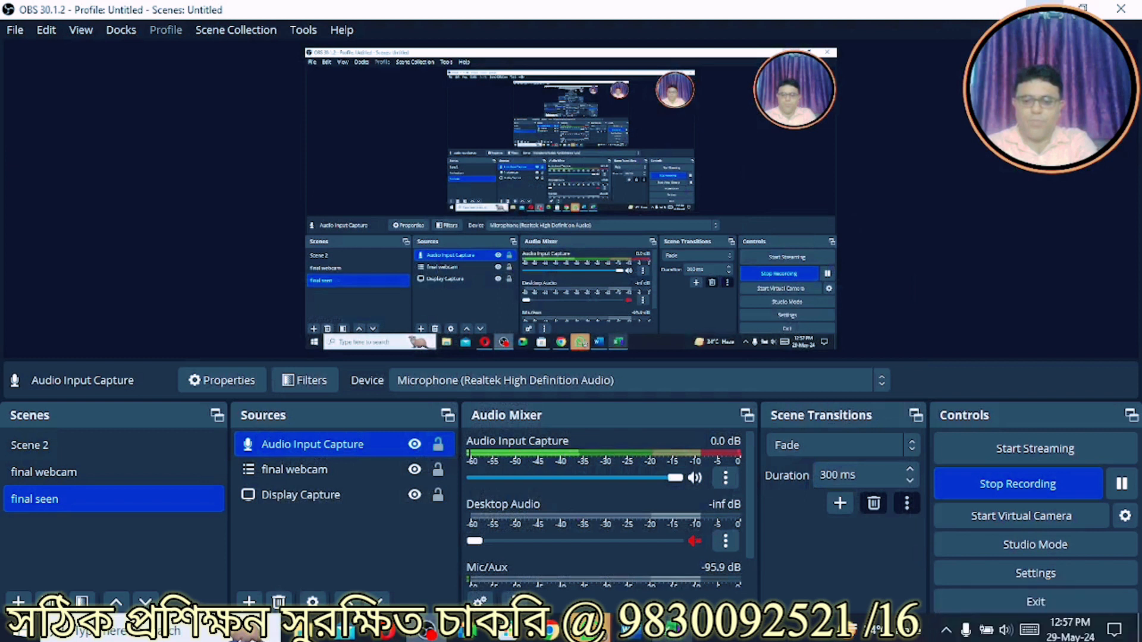
mouse_move(669, 629)
left_click(671, 556)
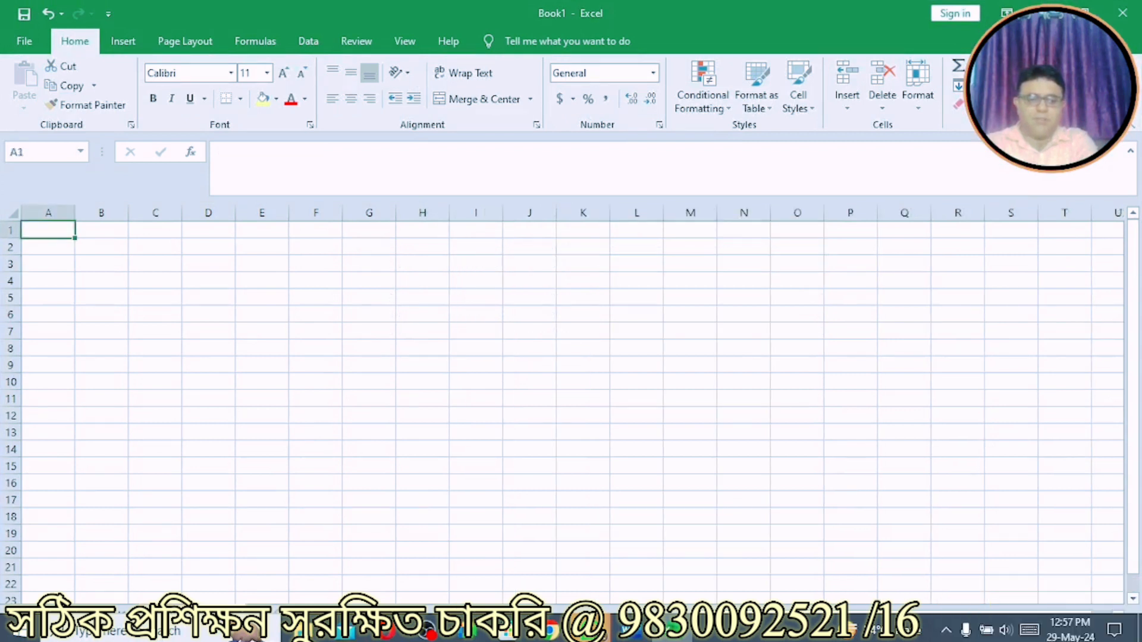
left_click(359, 261)
key("Up")
key("Up")
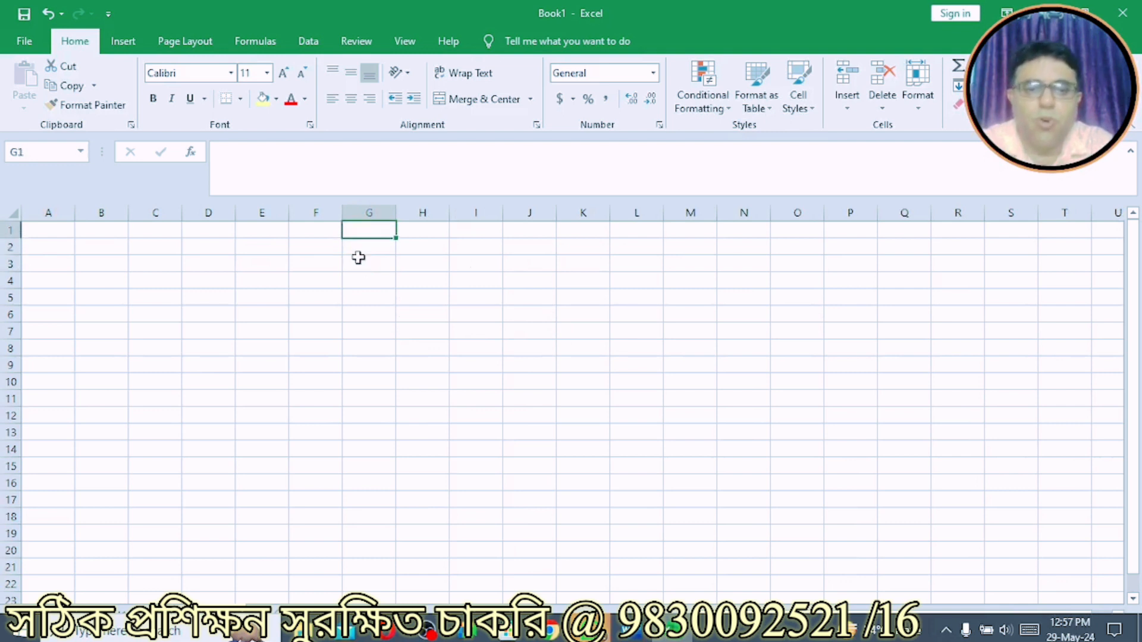
type("m")
key("BackSpace")
type("em")
type("oy")
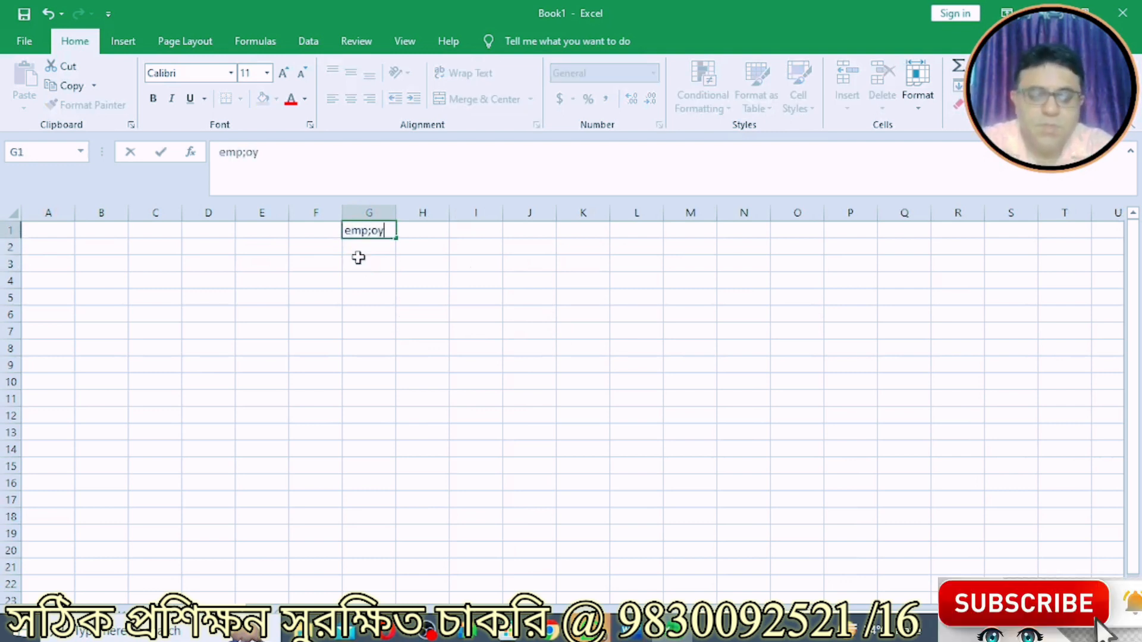
key("BackSpace")
key("BackSpace")
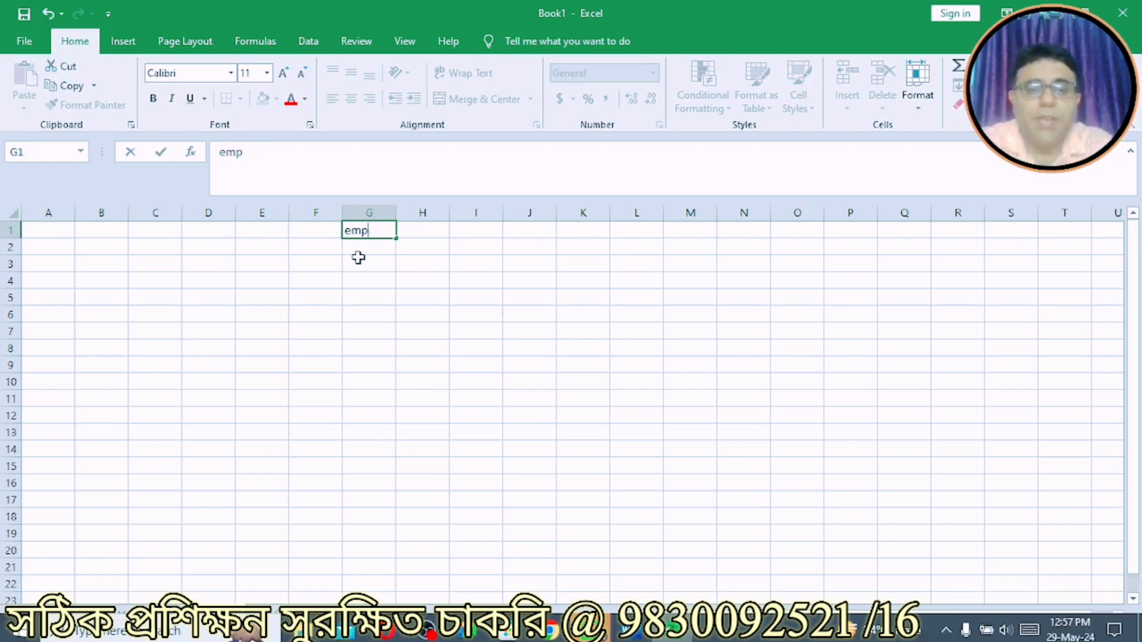
type("loyee")
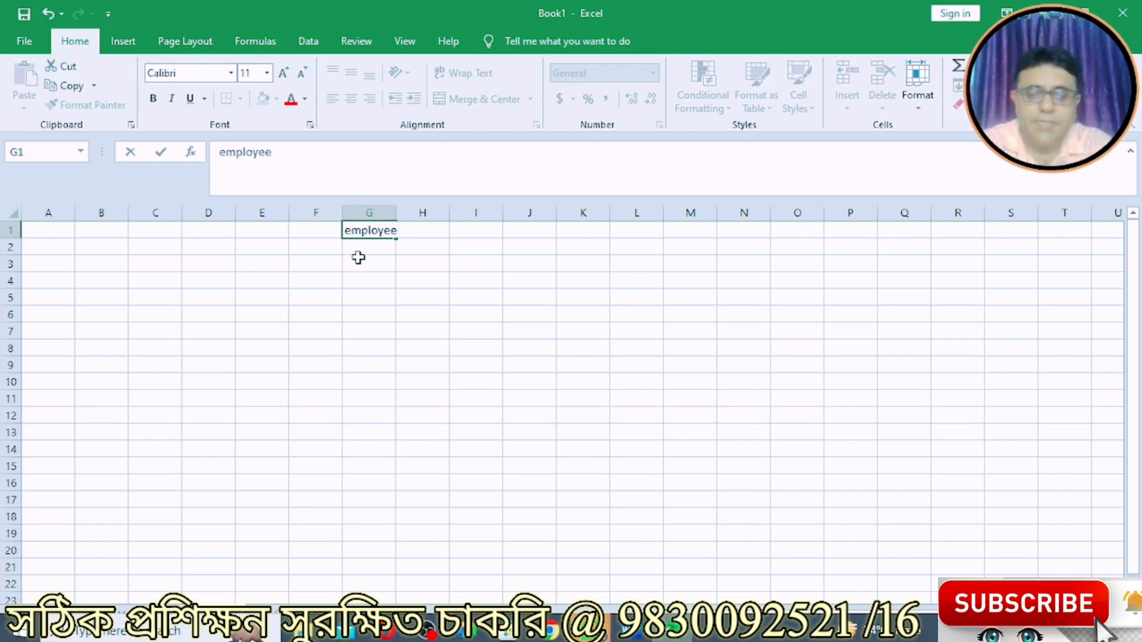
key("BackSpace")
key("BackSpace")
key("BackSpace")
key("BackSpace")
key("BackSpace")
key("BackSpace")
key("BackSpace")
key("BackSpace")
left_click(373, 276)
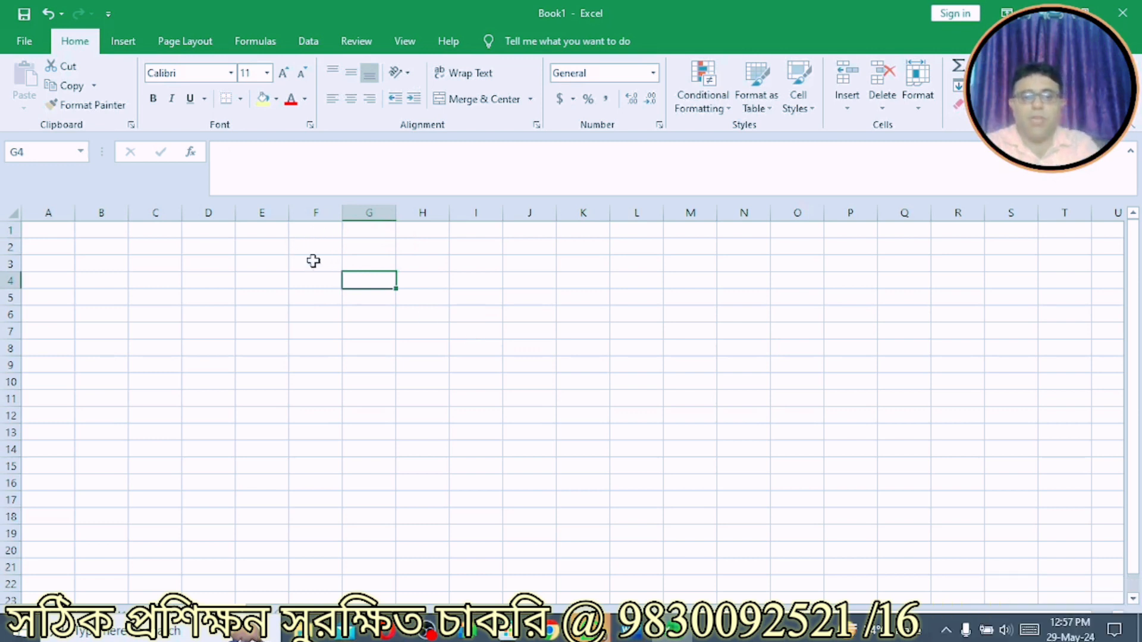
Merge and center cells H2:L4 and enter the title "employee salary report" in the merged cell.
left_click_drag(427, 245, 636, 273)
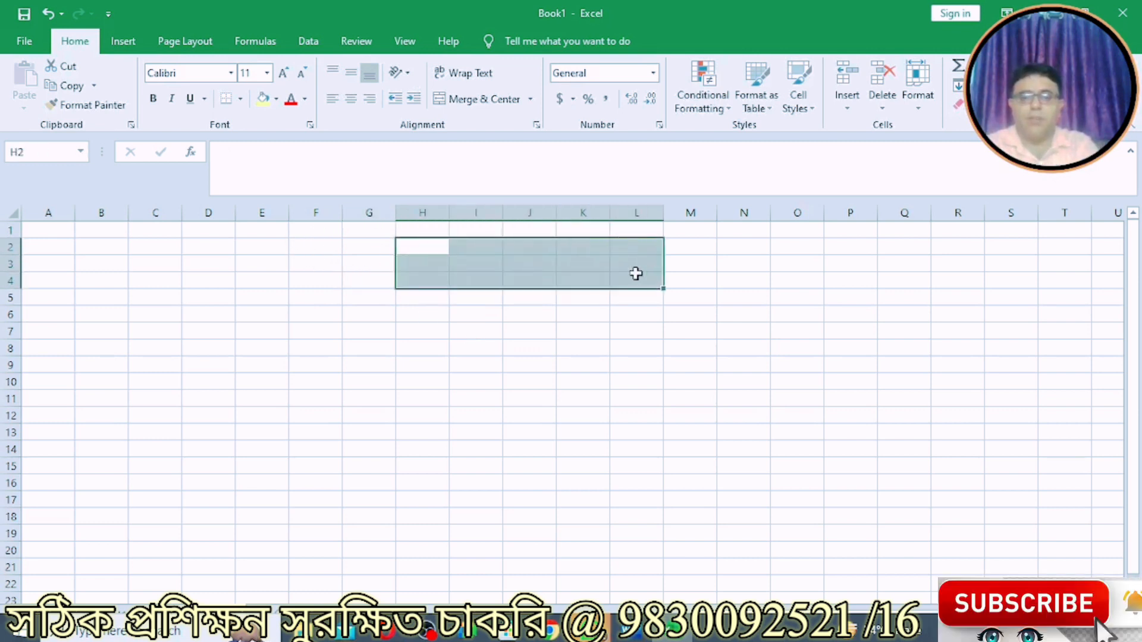
left_click(462, 98)
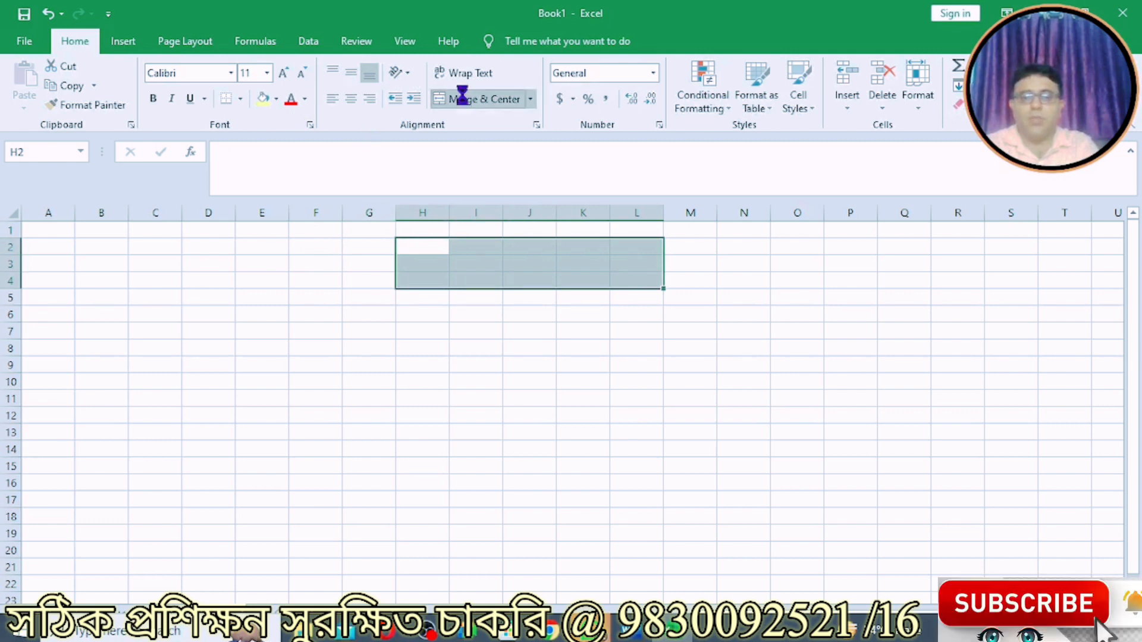
type("empl")
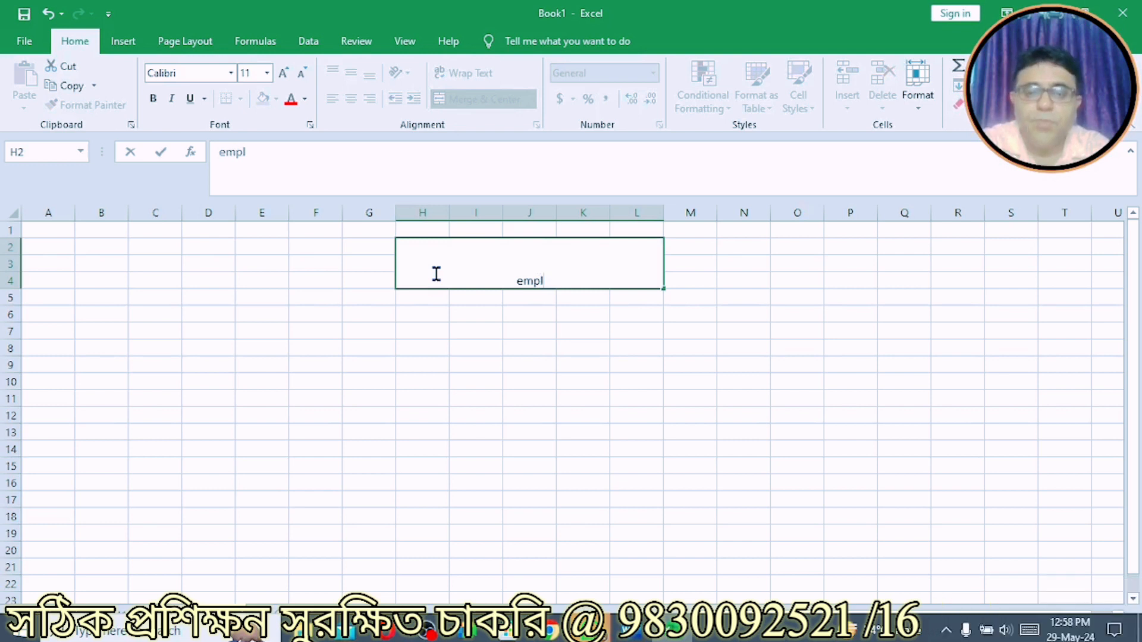
type("o")
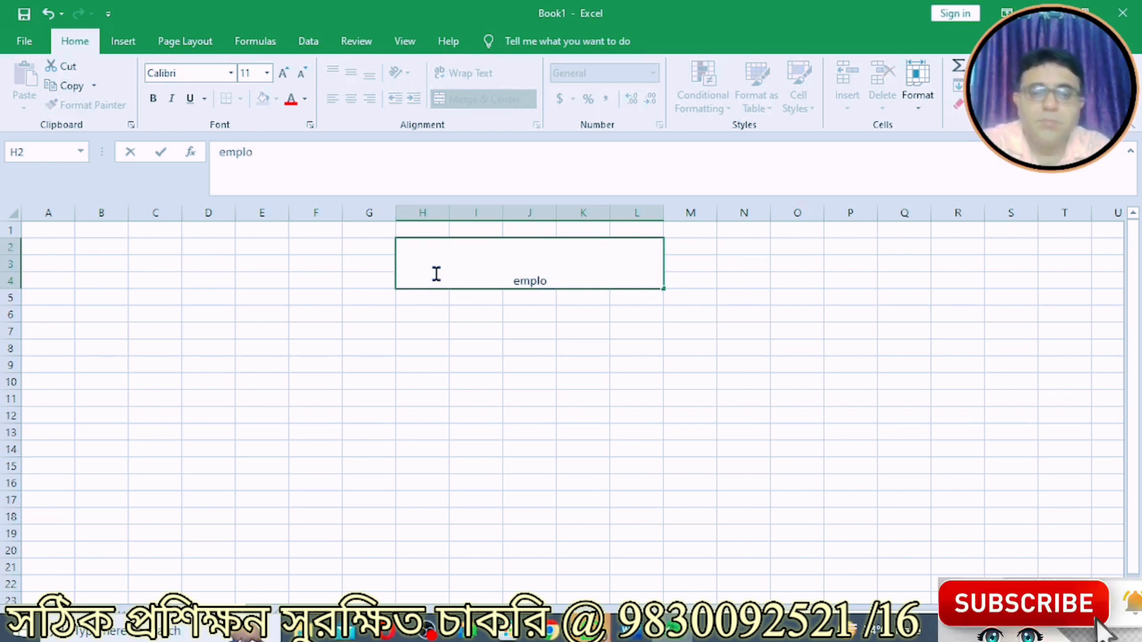
type("yee re")
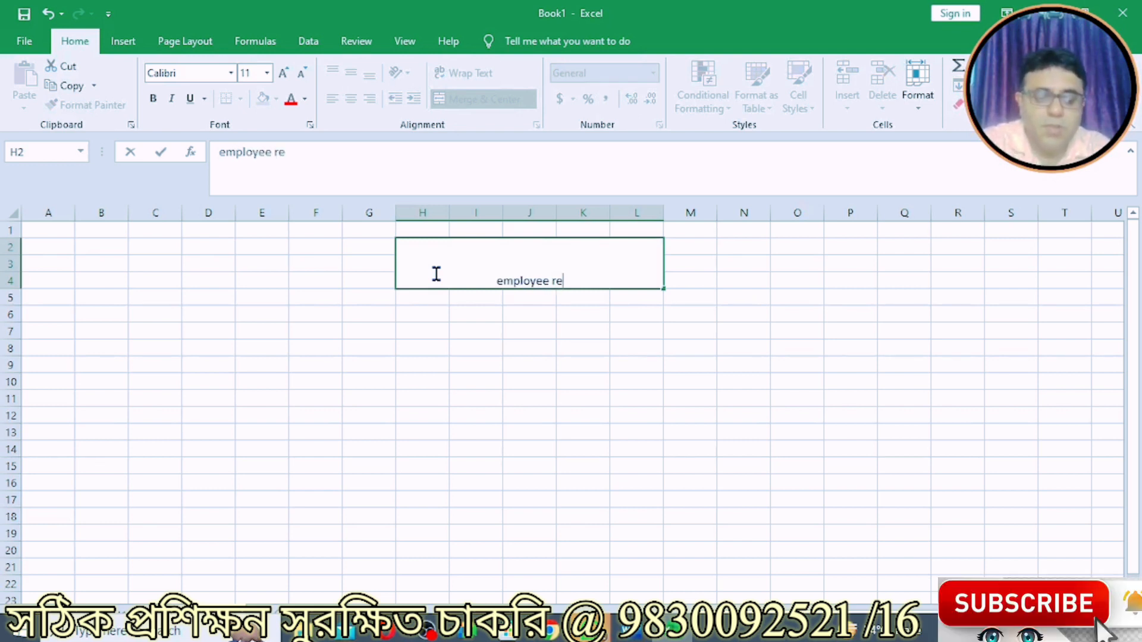
type("port")
key("BackSpace")
key("BackSpace")
key("BackSpace")
key("BackSpace")
key("BackSpace")
key("BackSpace")
type("salary re")
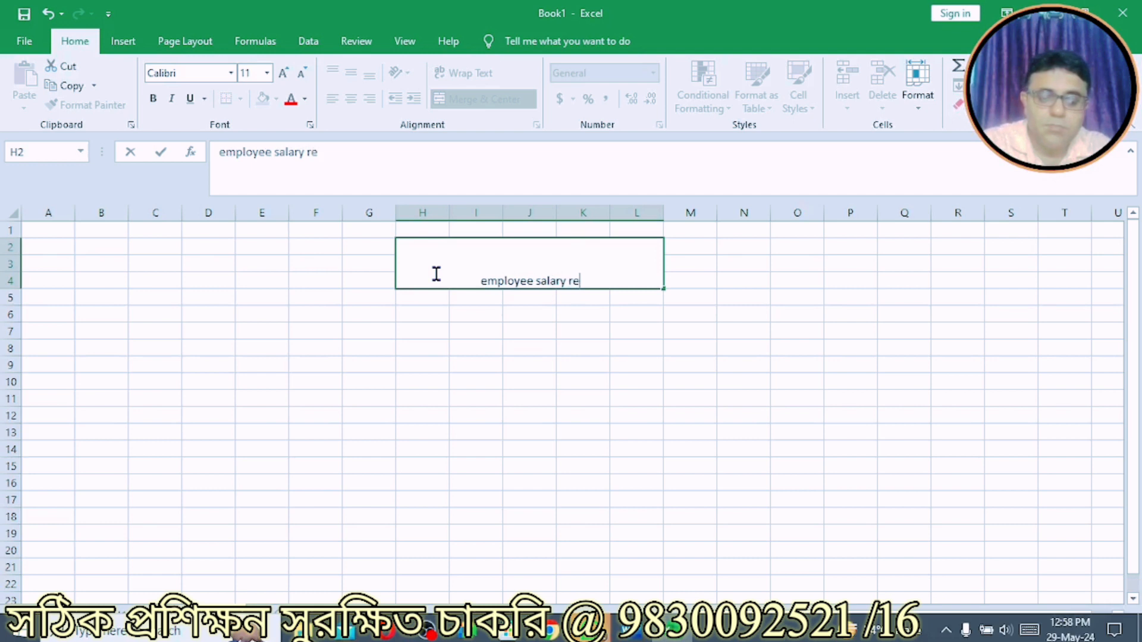
type("port")
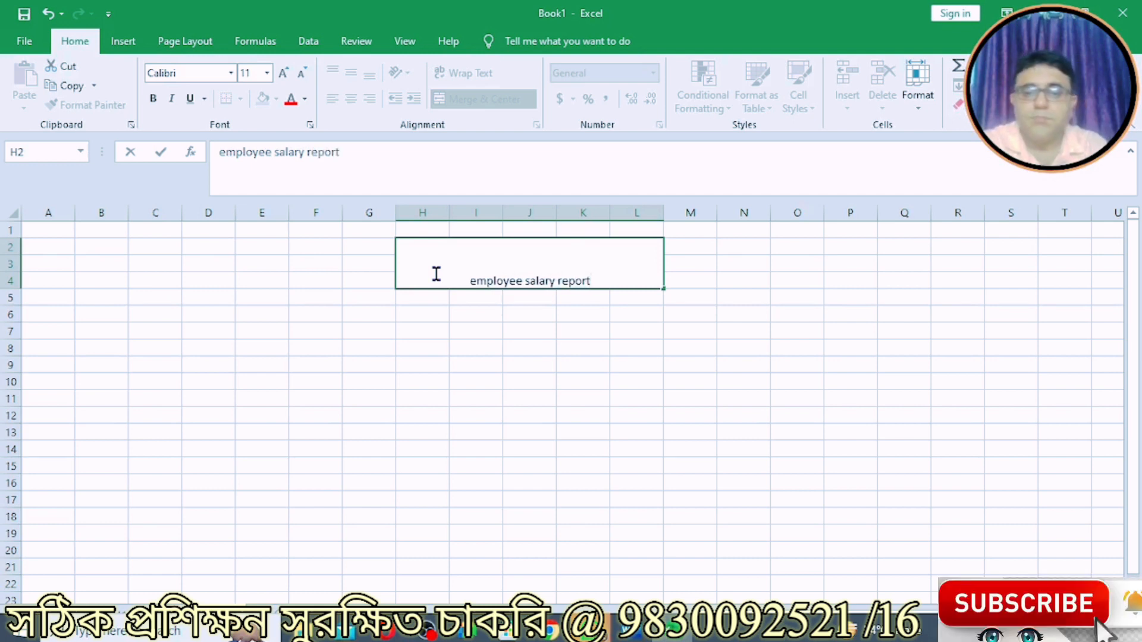
key("Return")
Center the "employee salary report" title vertically in its merged cell and enlarge its font.
left_click(506, 280)
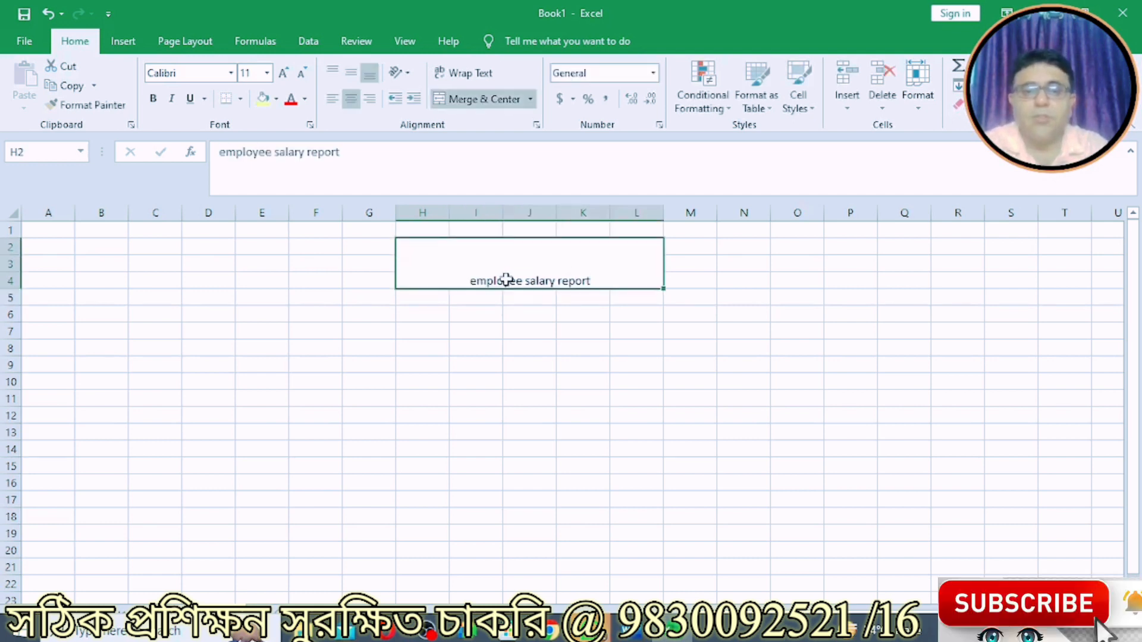
left_click(348, 75)
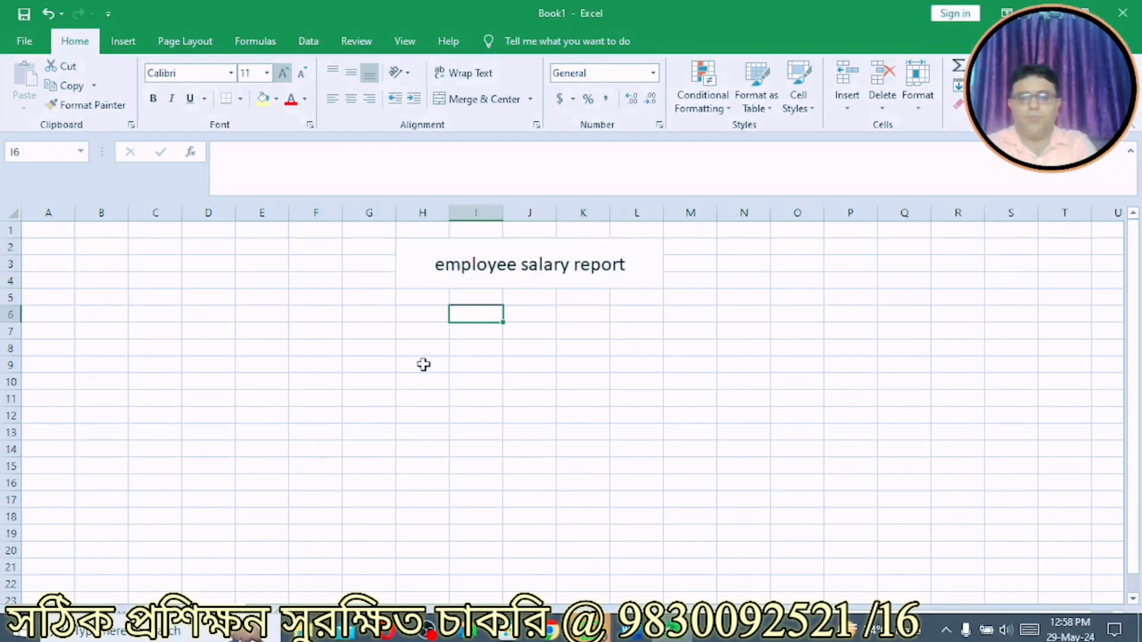
Turn on text wrapping for the header row cells H6:M6 below the title.
left_click(421, 315)
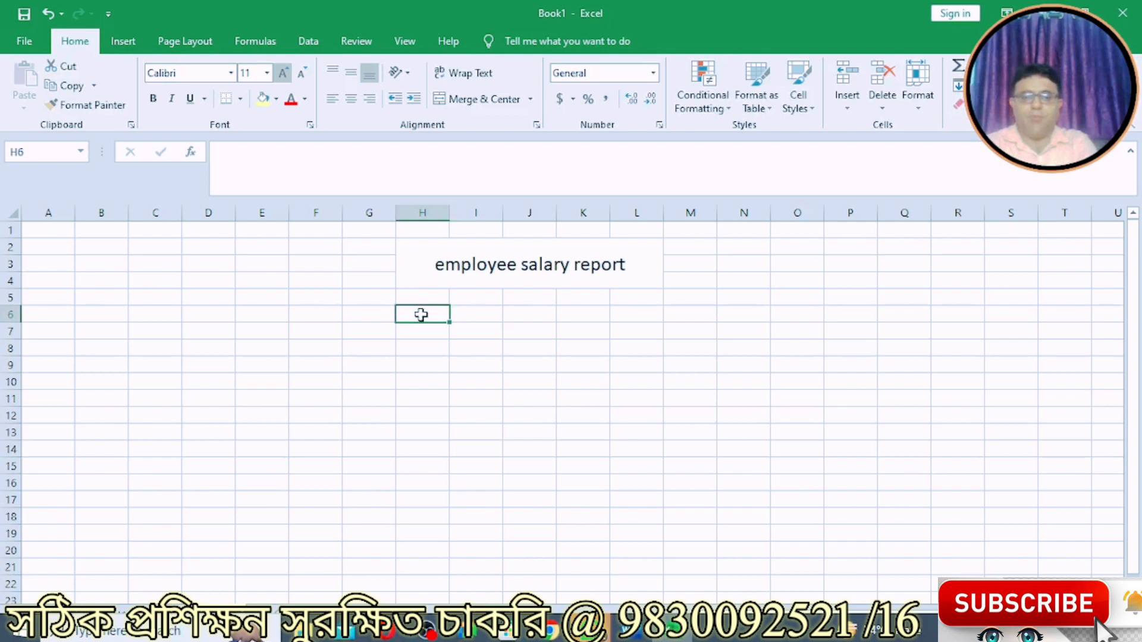
left_click_drag(421, 314, 666, 311)
left_click(467, 72)
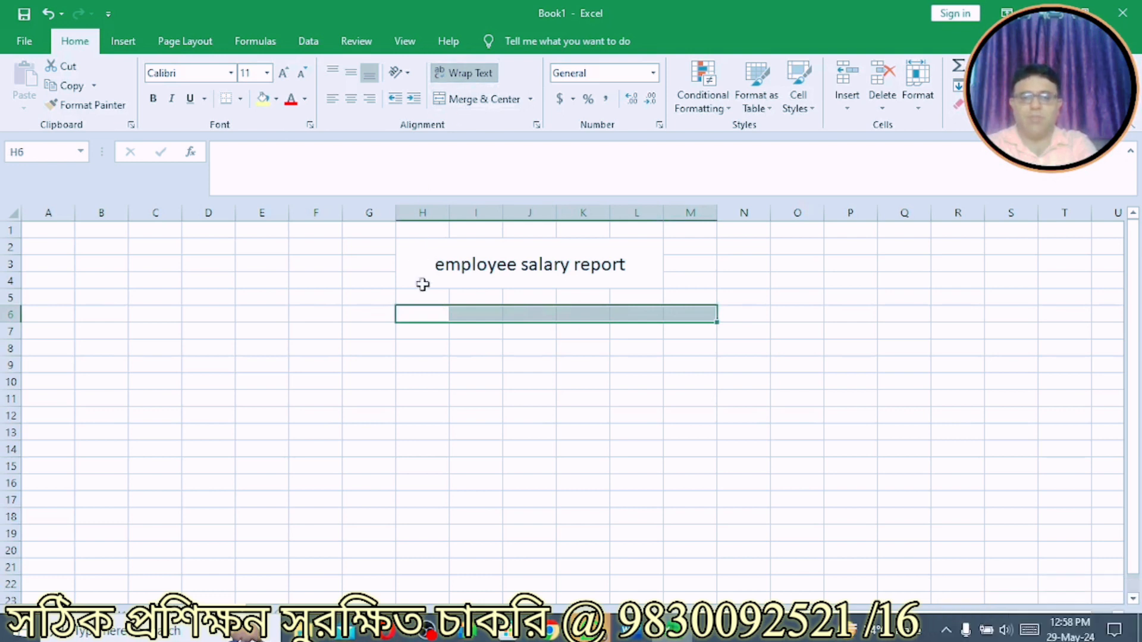
Enter the header "employee code" in H6 and widen column H so the word "employee" fits on one line.
left_click(421, 313)
type("empl")
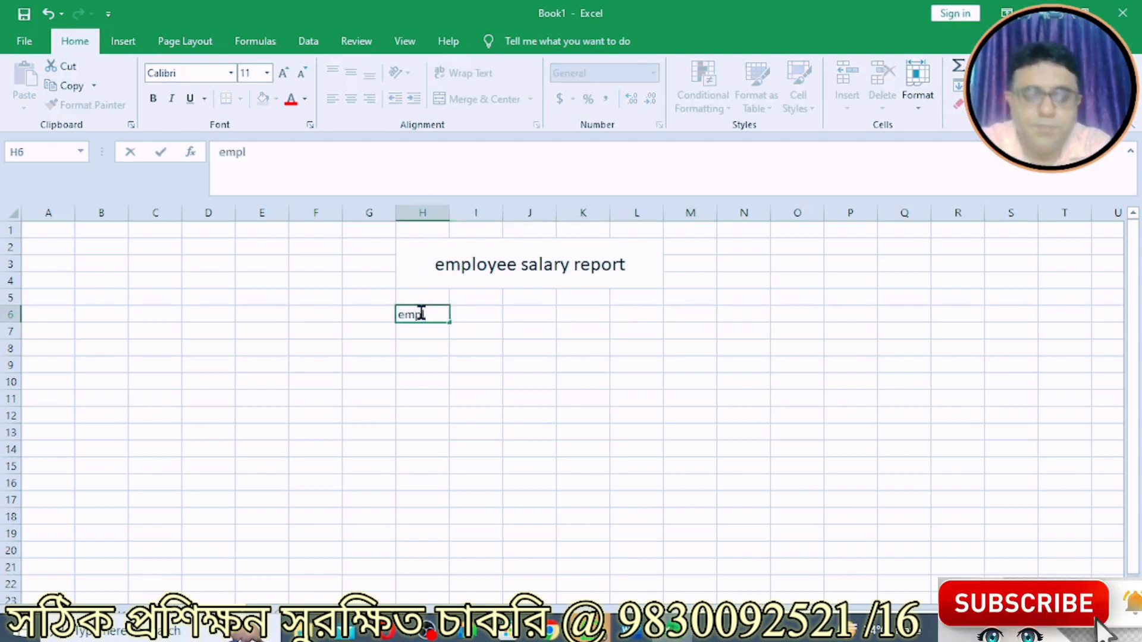
type("o")
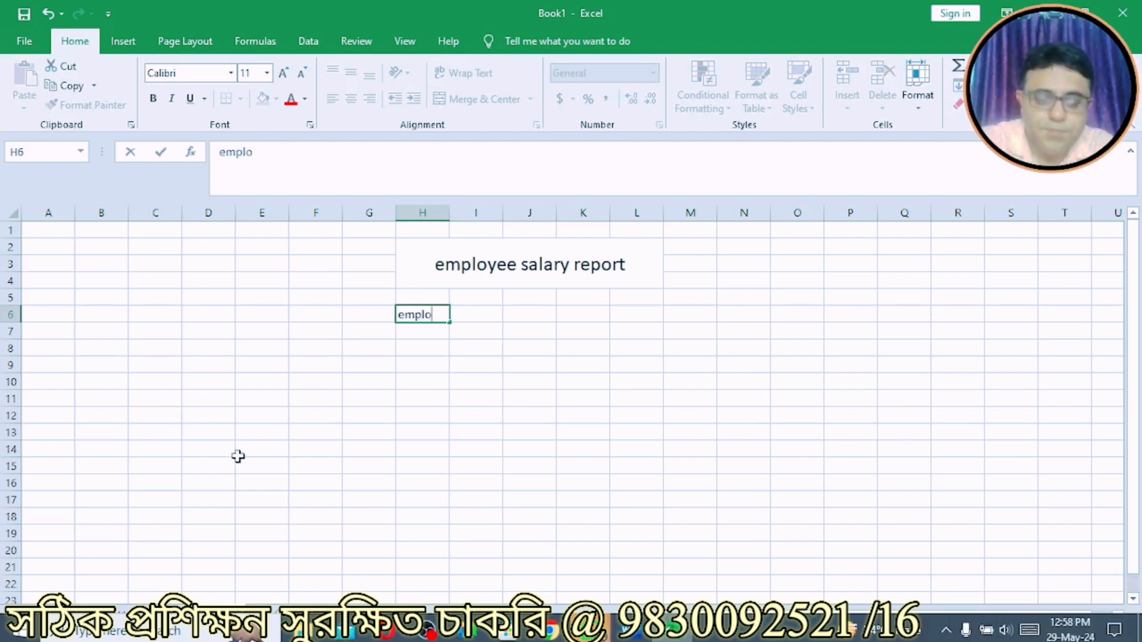
type("yee cpode")
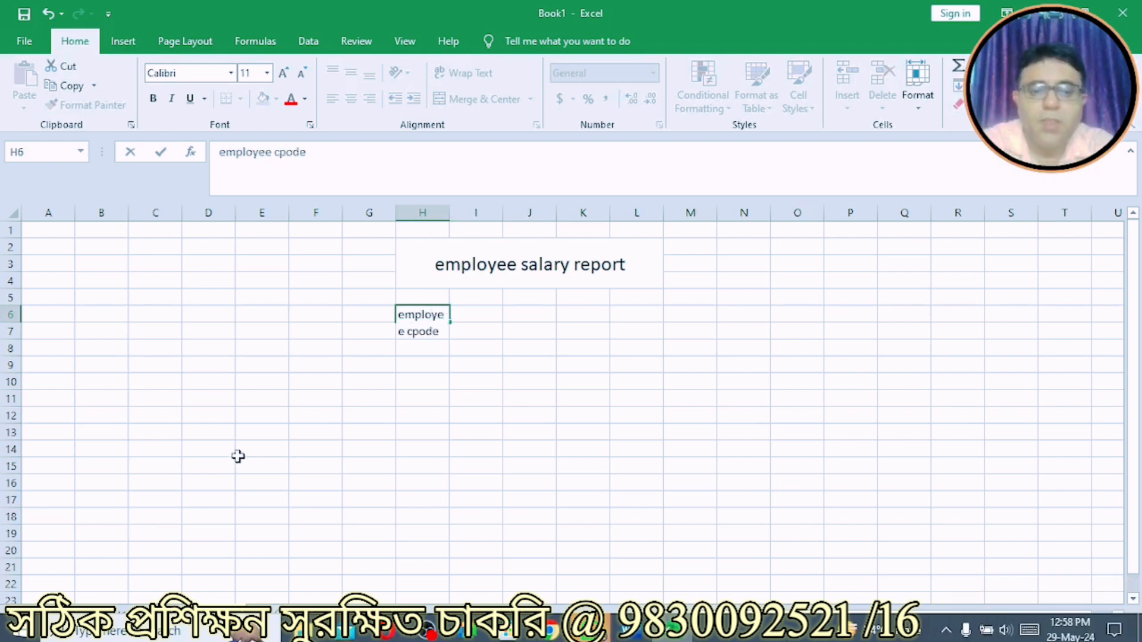
key("BackSpace")
key("BackSpace")
key("BackSpace")
key("BackSpace")
type("ode")
key("Return")
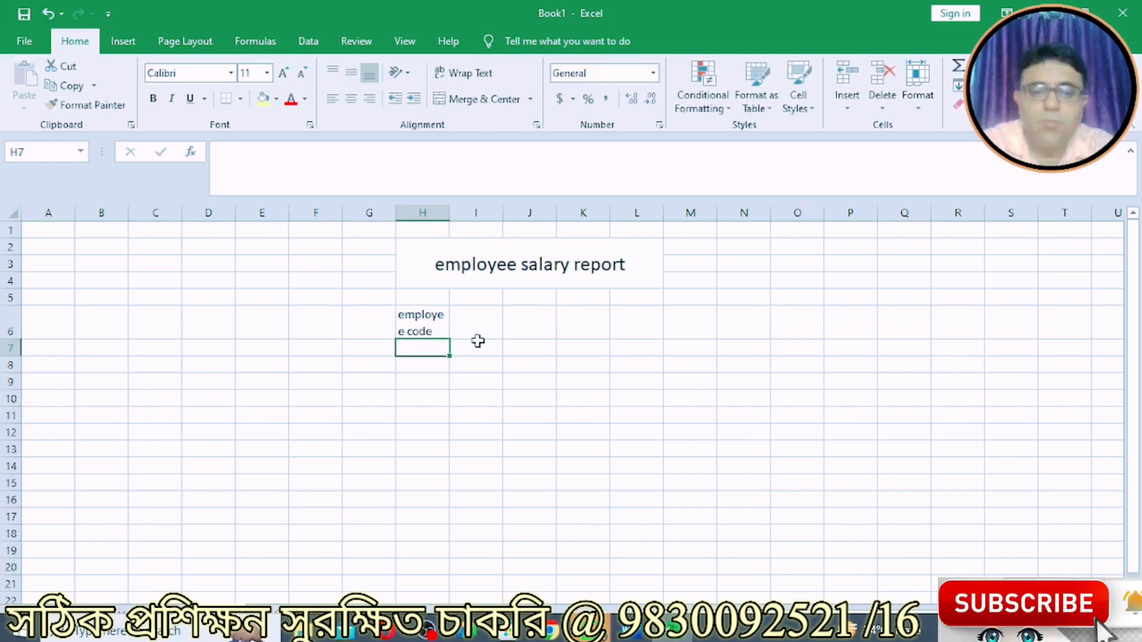
left_click_drag(449, 214, 455, 214)
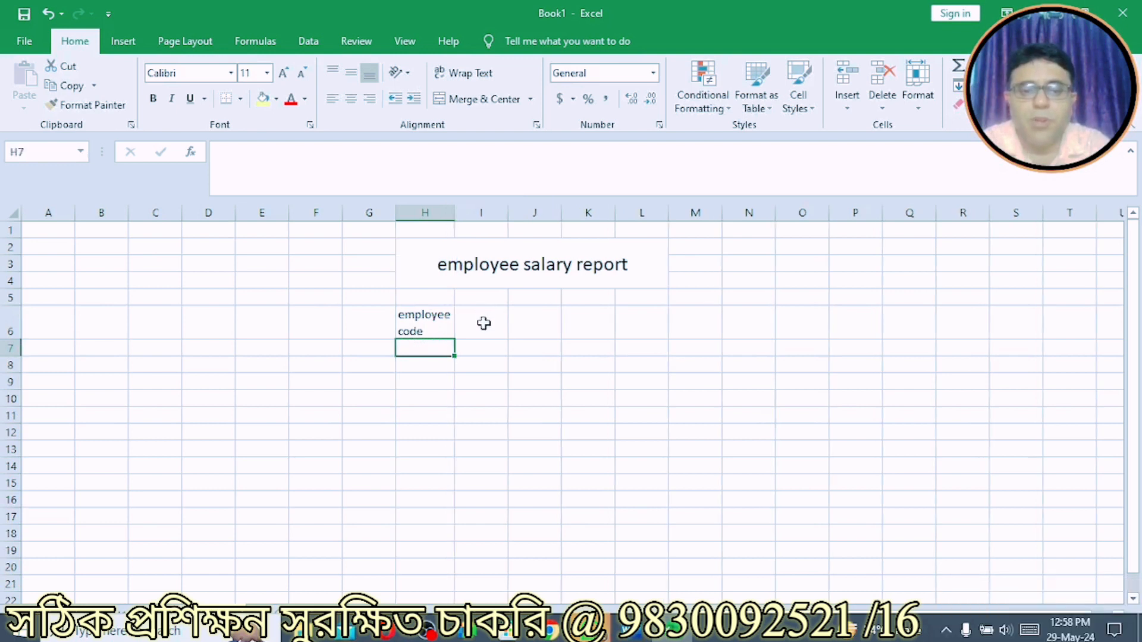
Enter the header "employee name" in I6 and widen column I so the word "employee" fits on one line.
left_click(483, 323)
type("employee name")
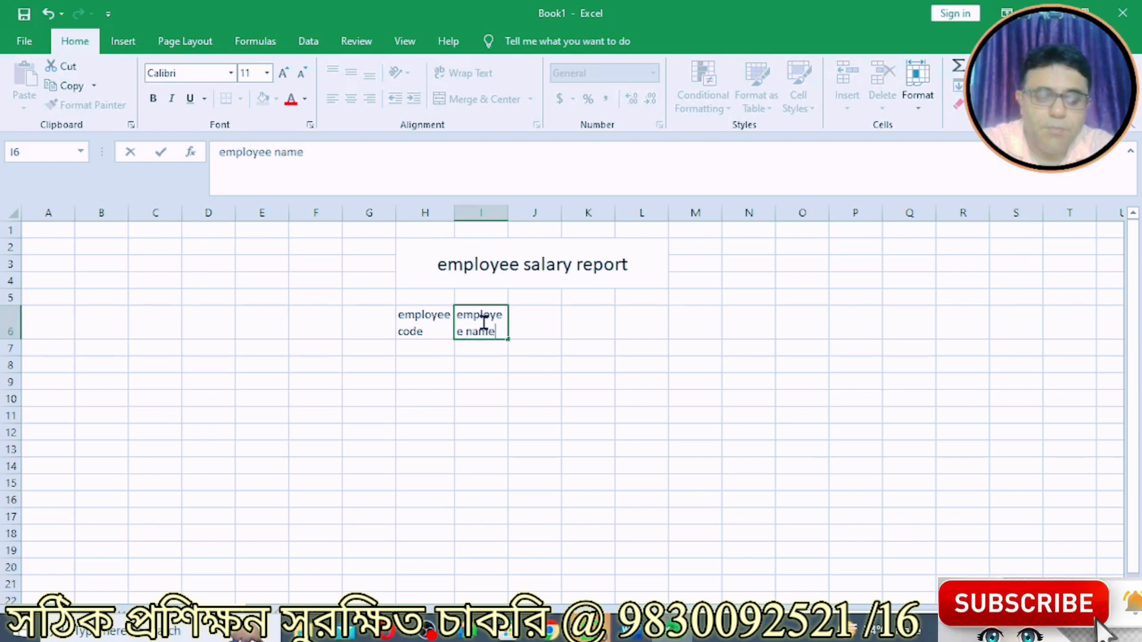
left_click(492, 362)
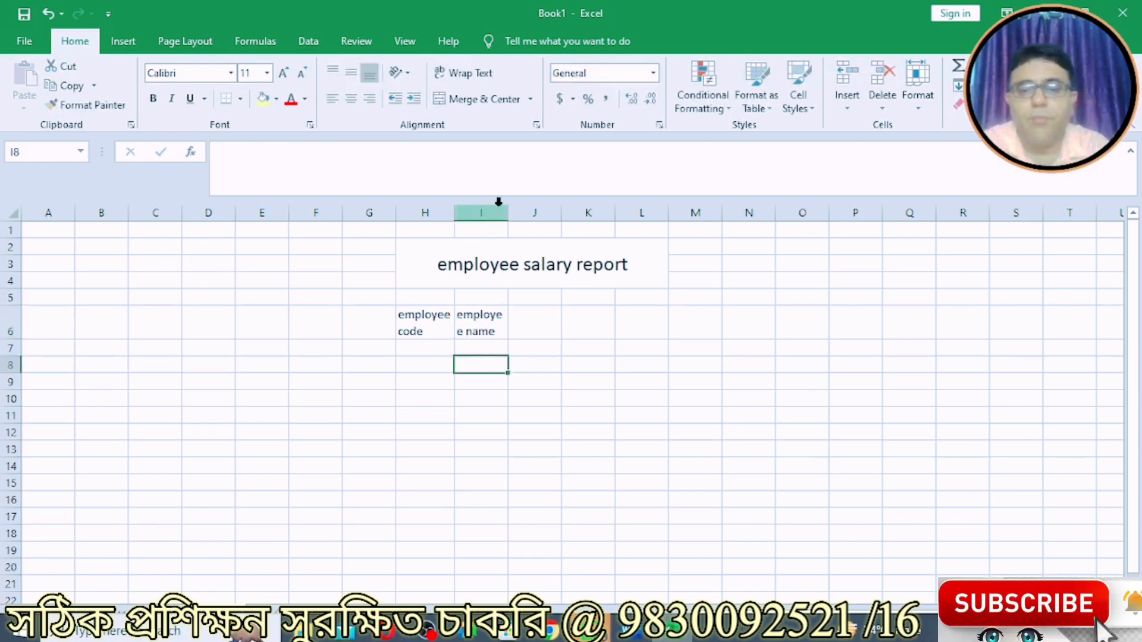
left_click_drag(510, 208, 520, 209)
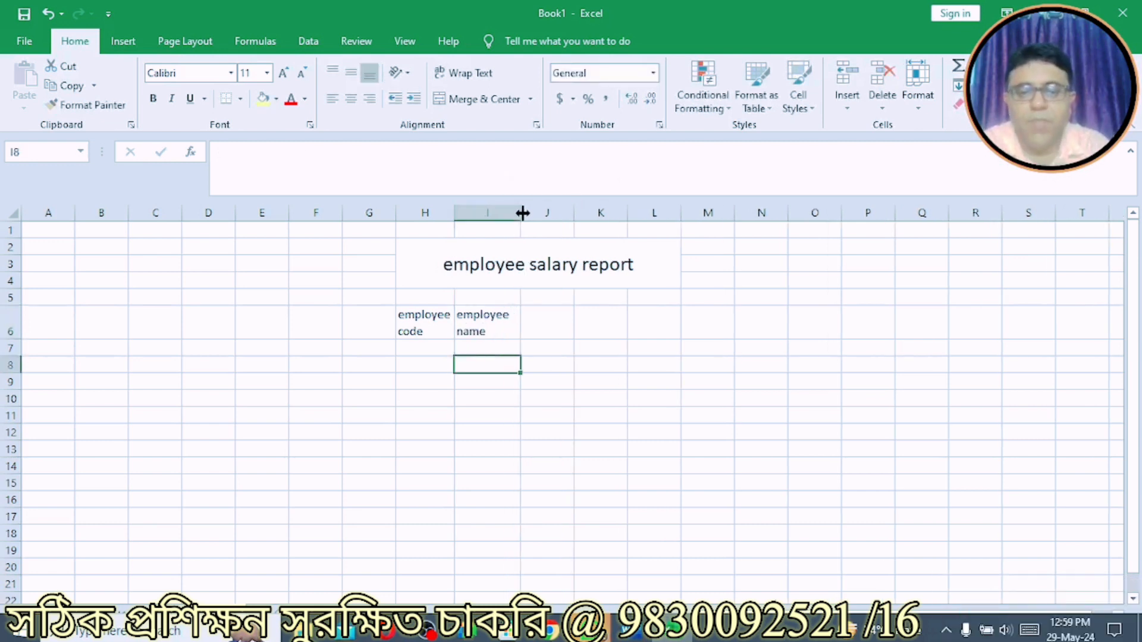
Enter the header "basic salary" in J6, beside the employee name header.
left_click(548, 319)
type("ba")
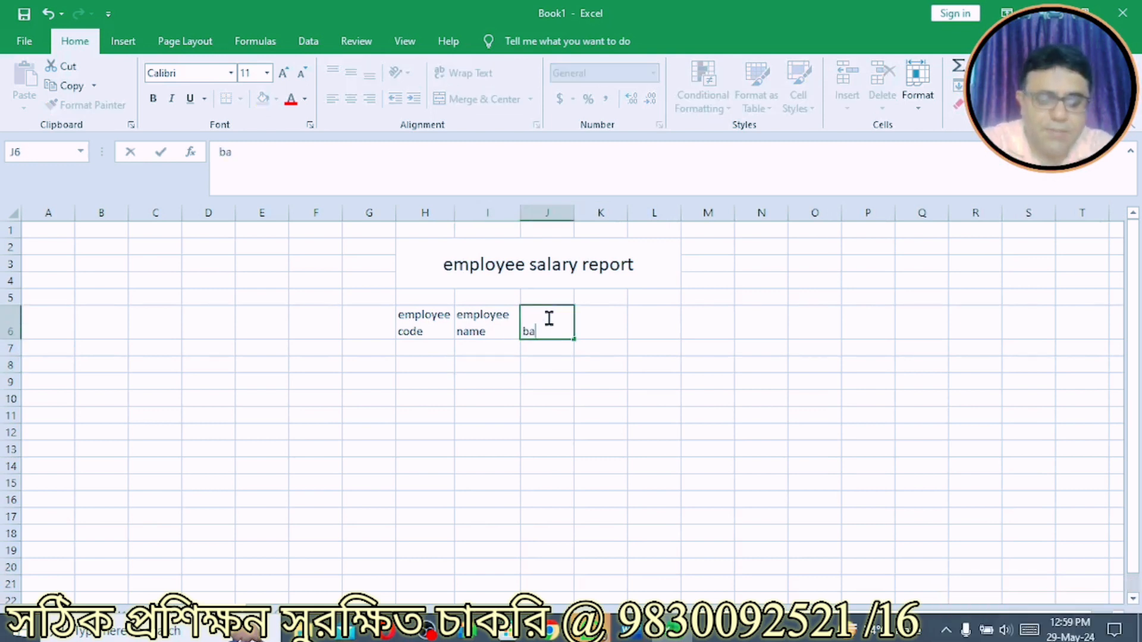
type("sic salary")
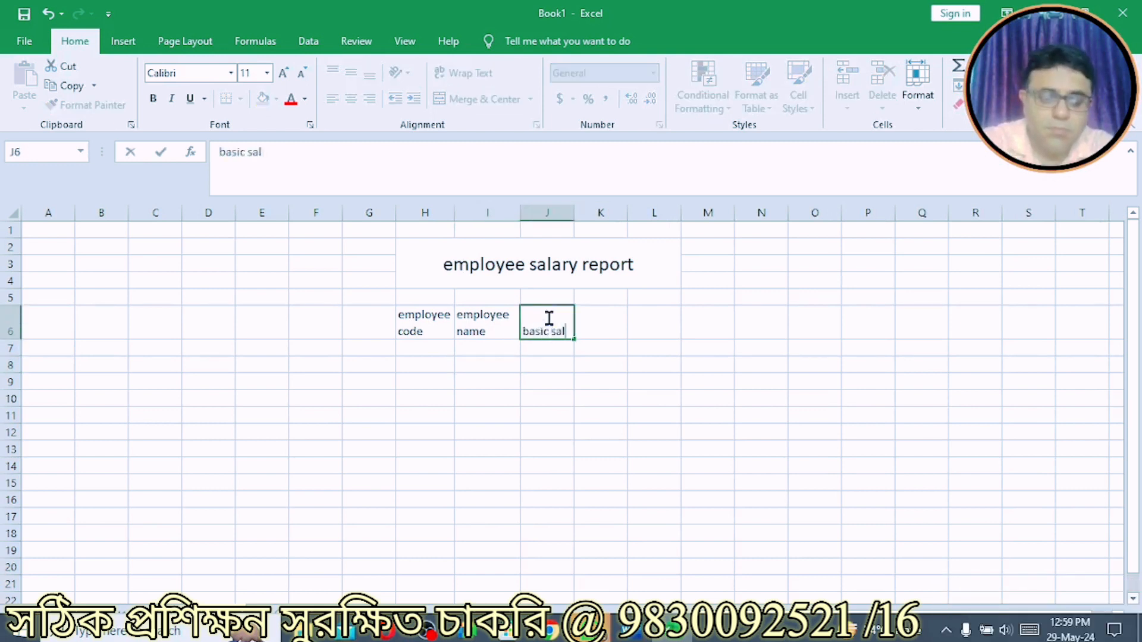
left_click(598, 345)
Enter the headers "hra" in K6 and "p.f" in L6.
left_click(595, 316)
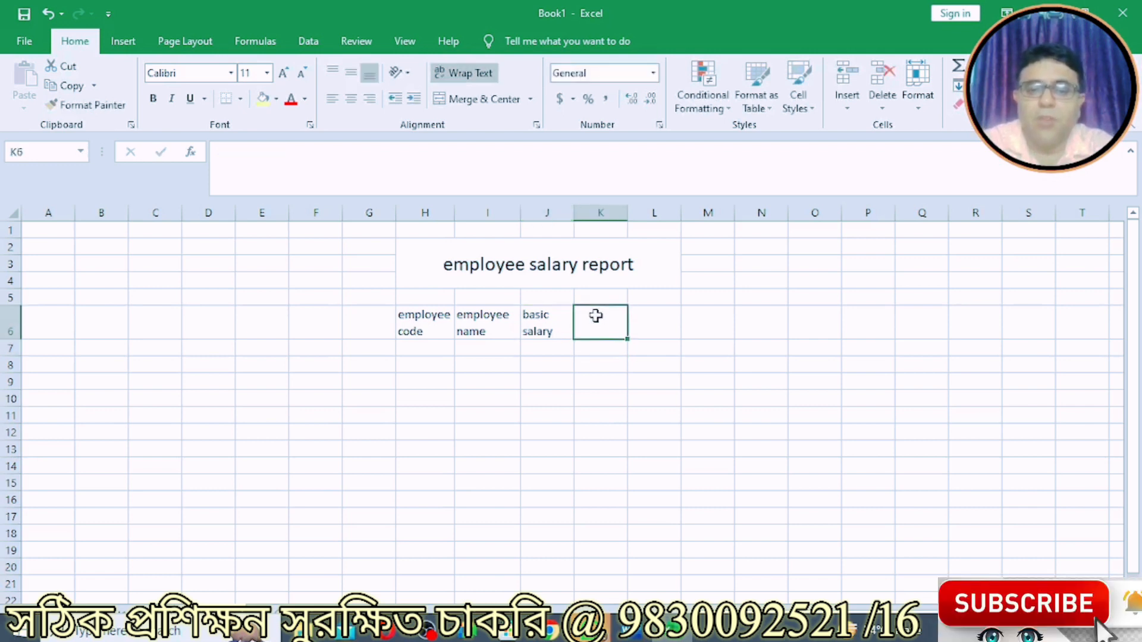
type("hrs")
key("BackSpace")
type("a")
left_click(637, 332)
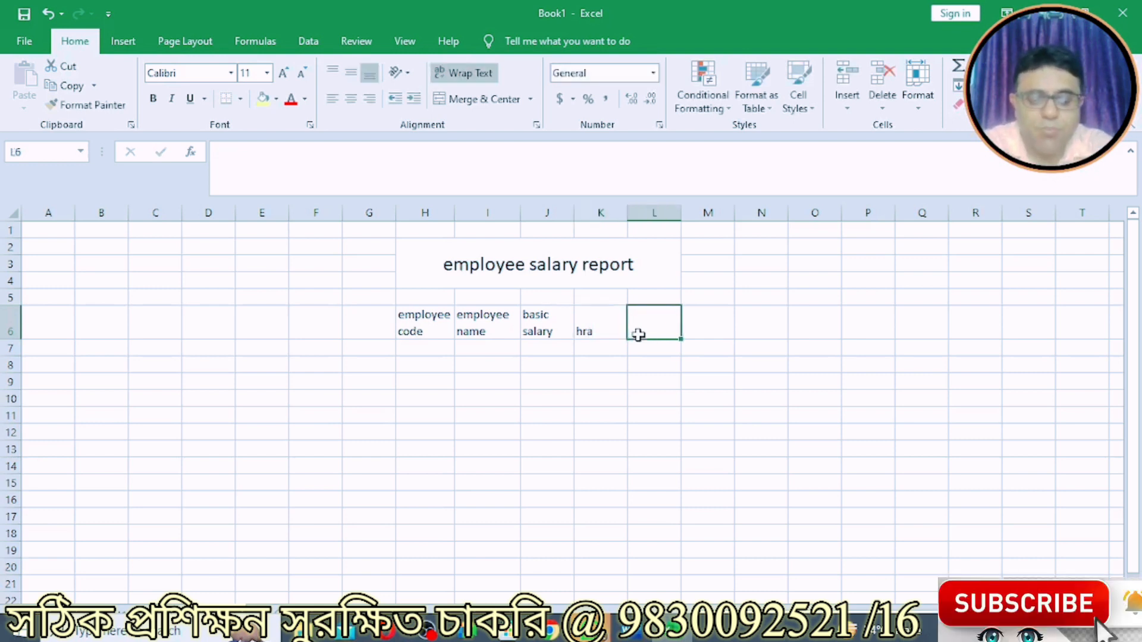
type("p.h")
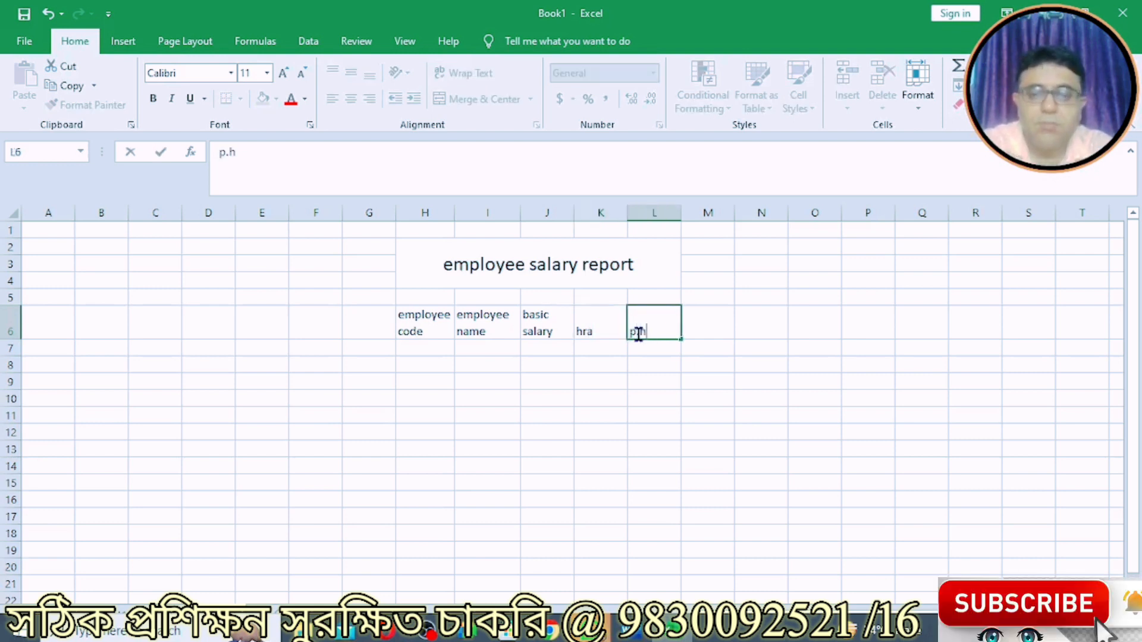
key("BackSpace")
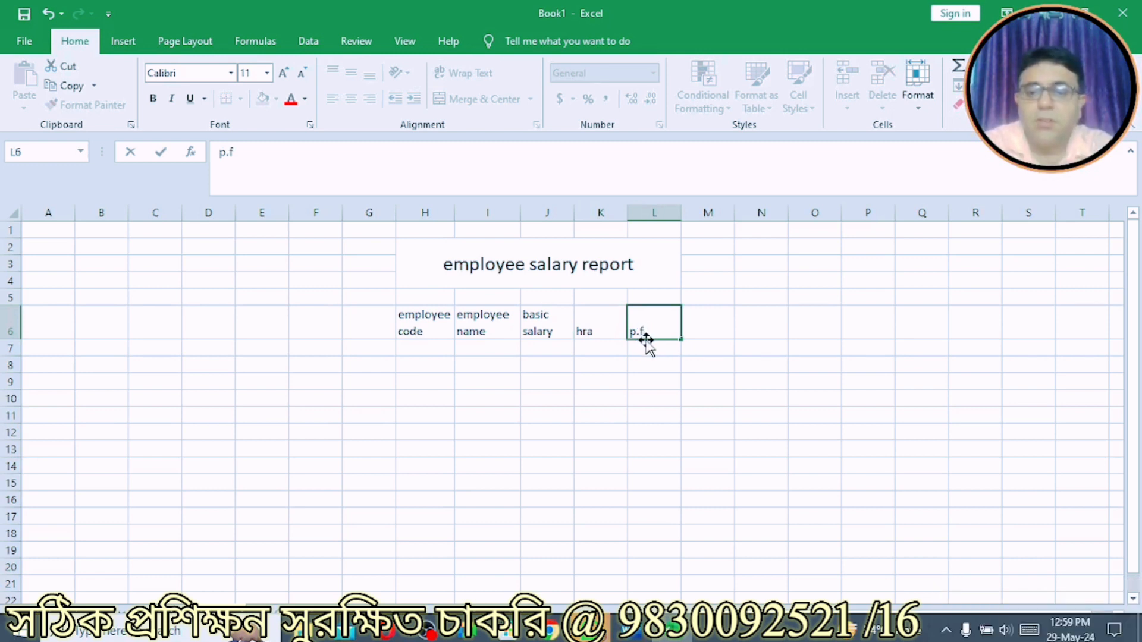
Enter the header "gross salary" in M6, correcting the misspelled first word.
double_click(701, 319)
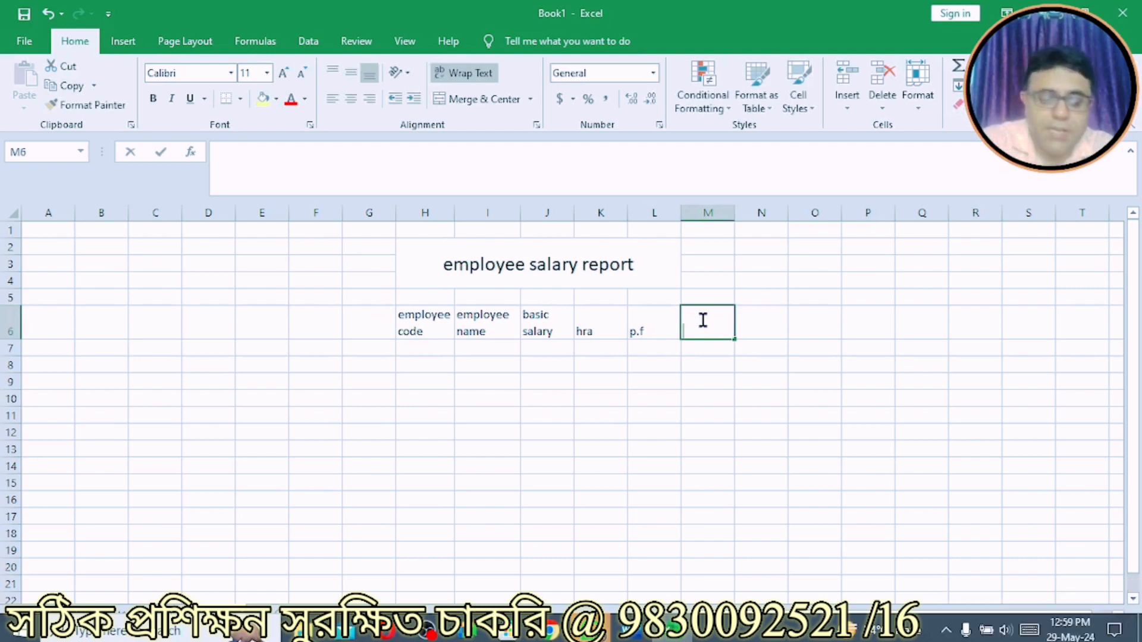
type("grs")
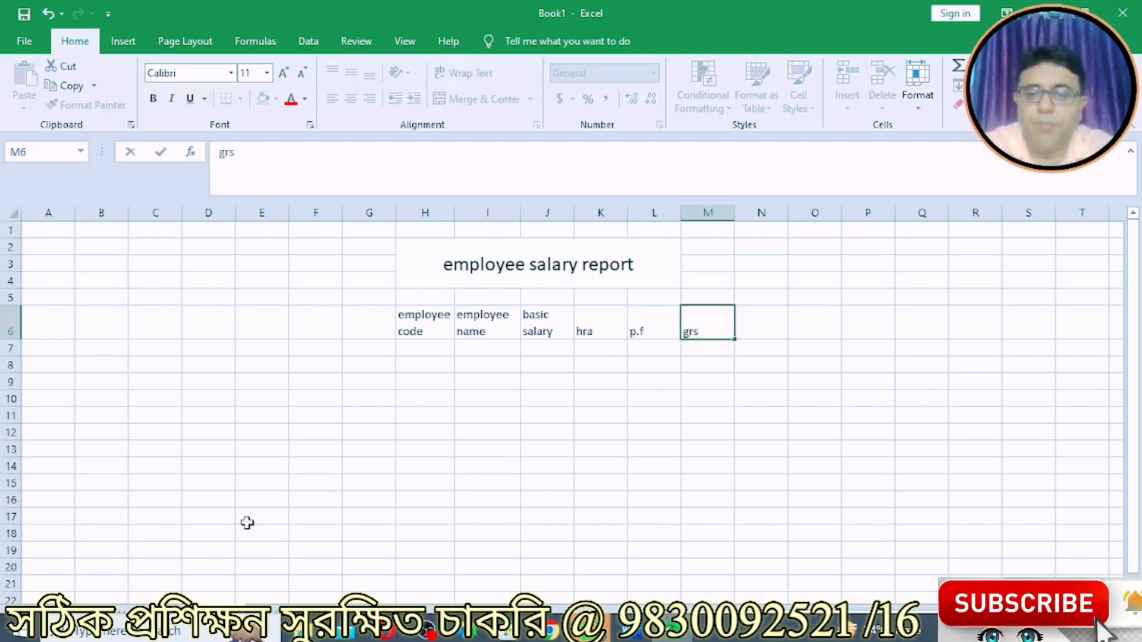
type("p0s")
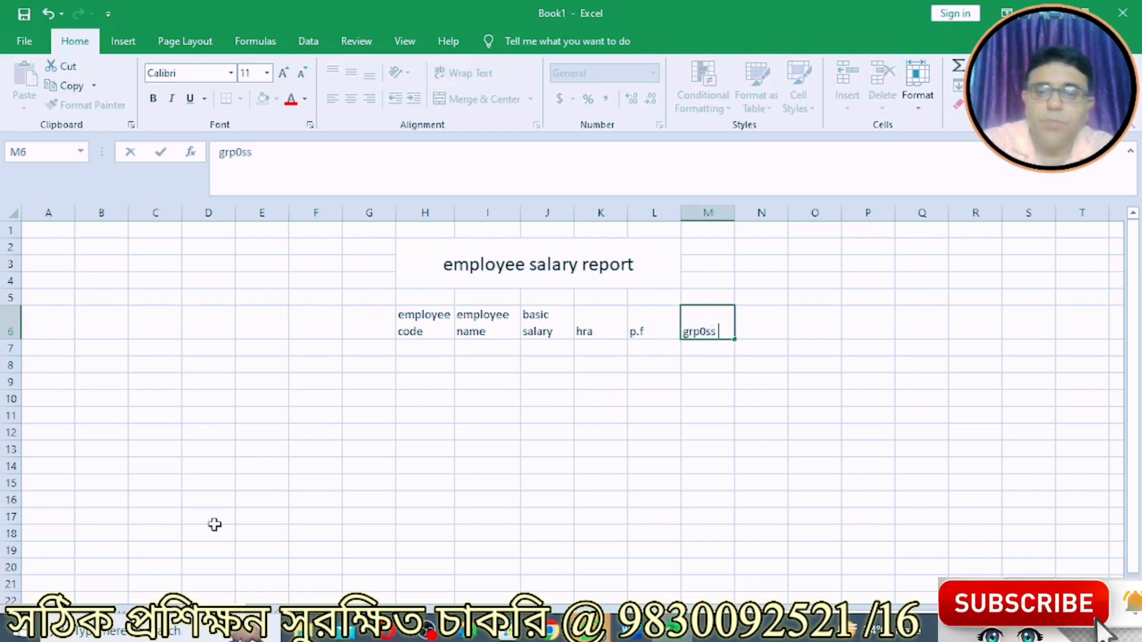
key("BackSpace")
key("BackSpace")
key("BackSpace")
key("BackSpace")
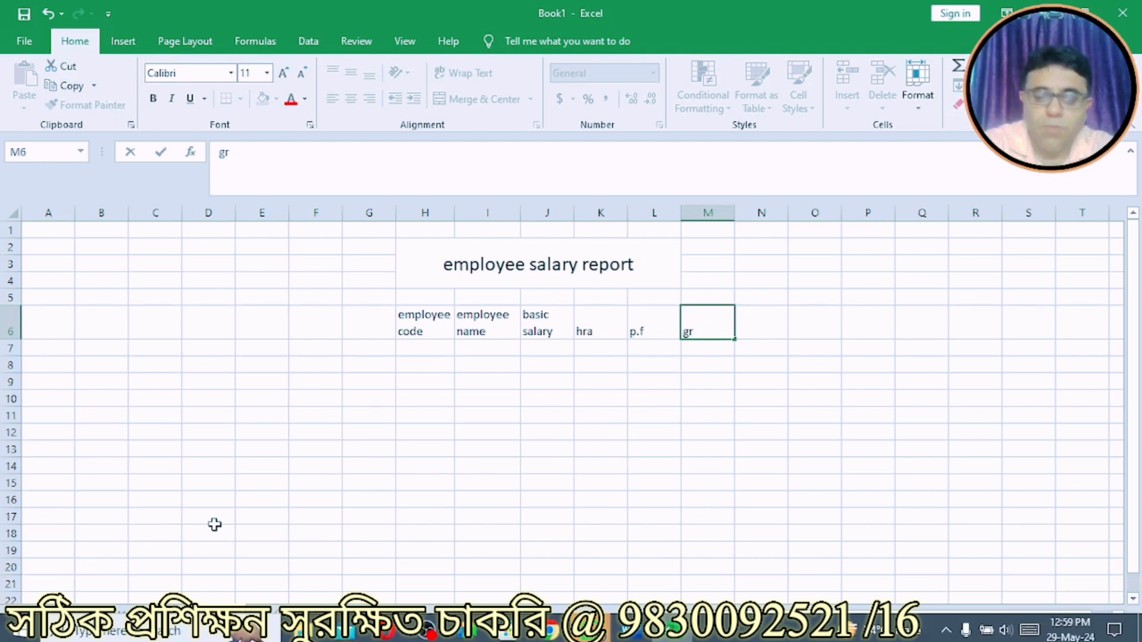
type("oss salary")
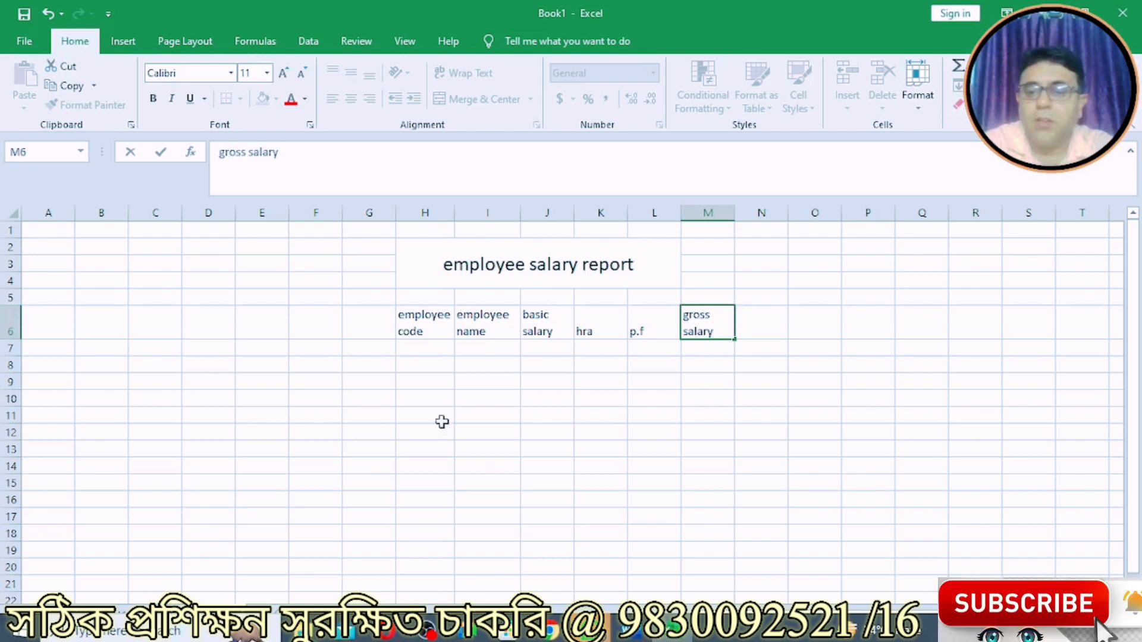
Enter the header "net salary" in N6 to complete the header row.
left_click(763, 314)
type("net salary")
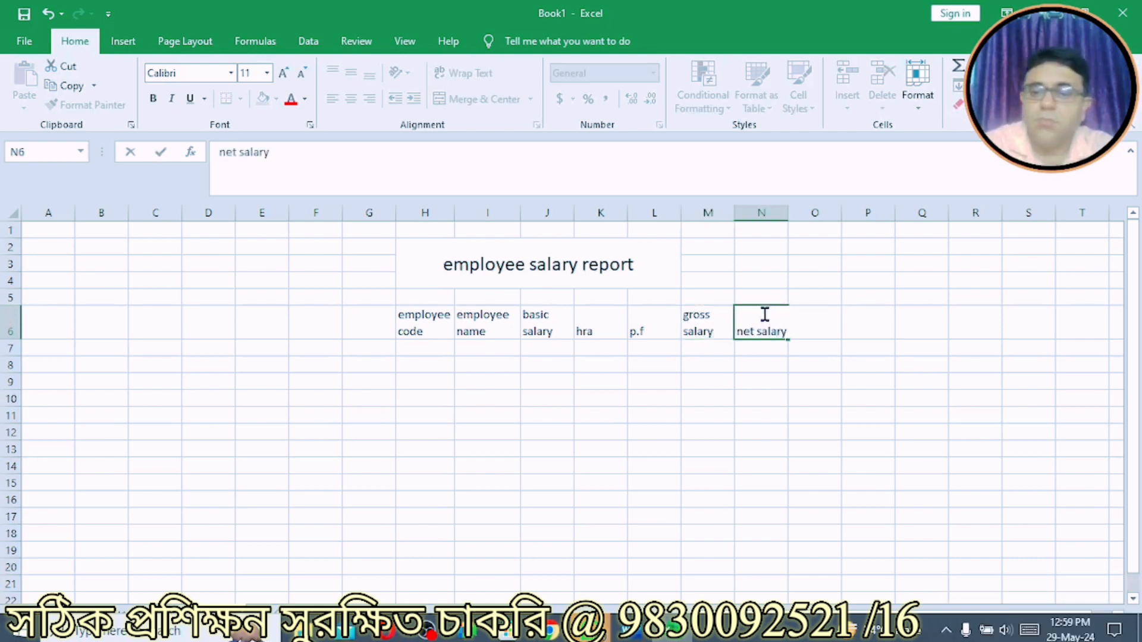
left_click(755, 367)
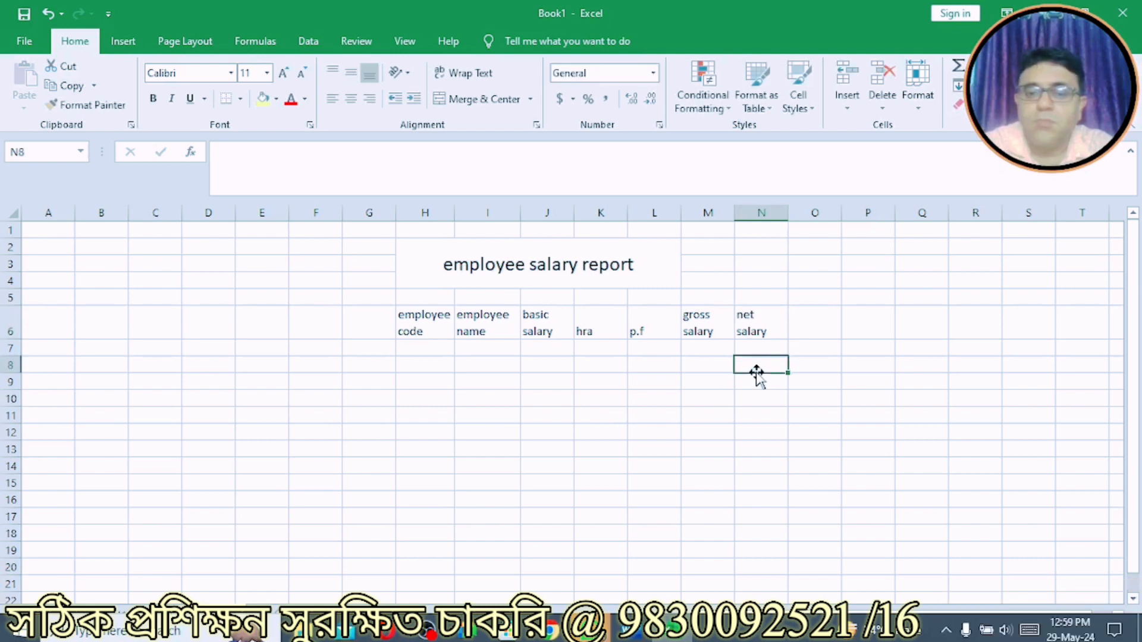
Enter employee codes 1 and 2 in H7:H8 and extend the series down to 5 in H11.
left_click(428, 345)
type("1")
key("Return")
type("2")
key("Return")
left_click(428, 345)
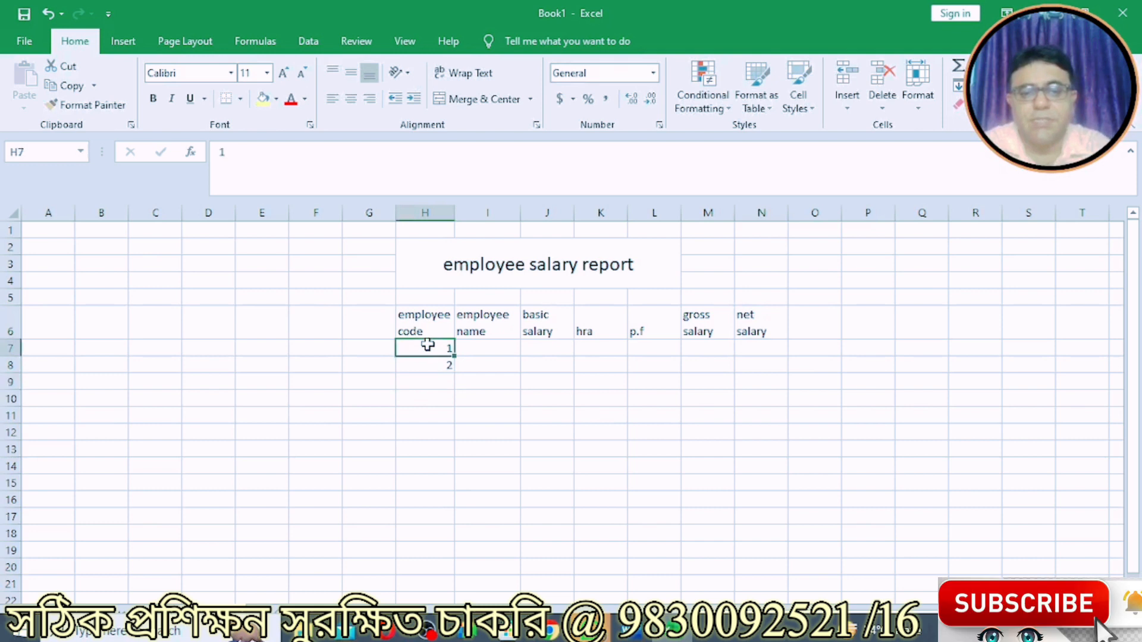
left_click_drag(432, 349, 454, 418)
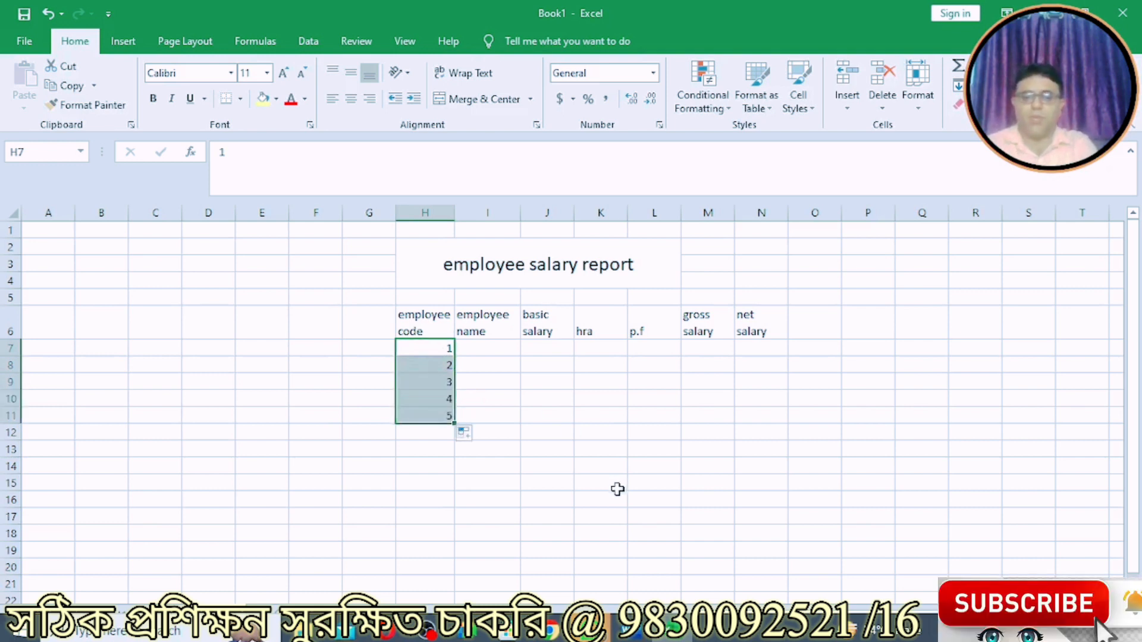
Select I7 for the first employee name and open the Excel Options dialog.
left_click(482, 349)
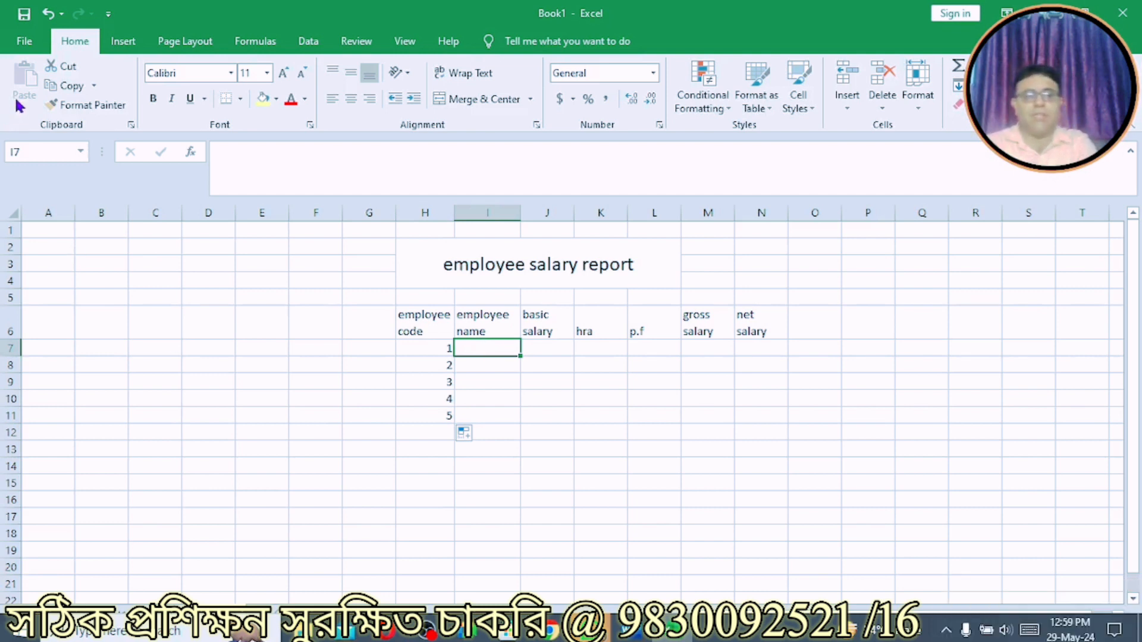
left_click(18, 51)
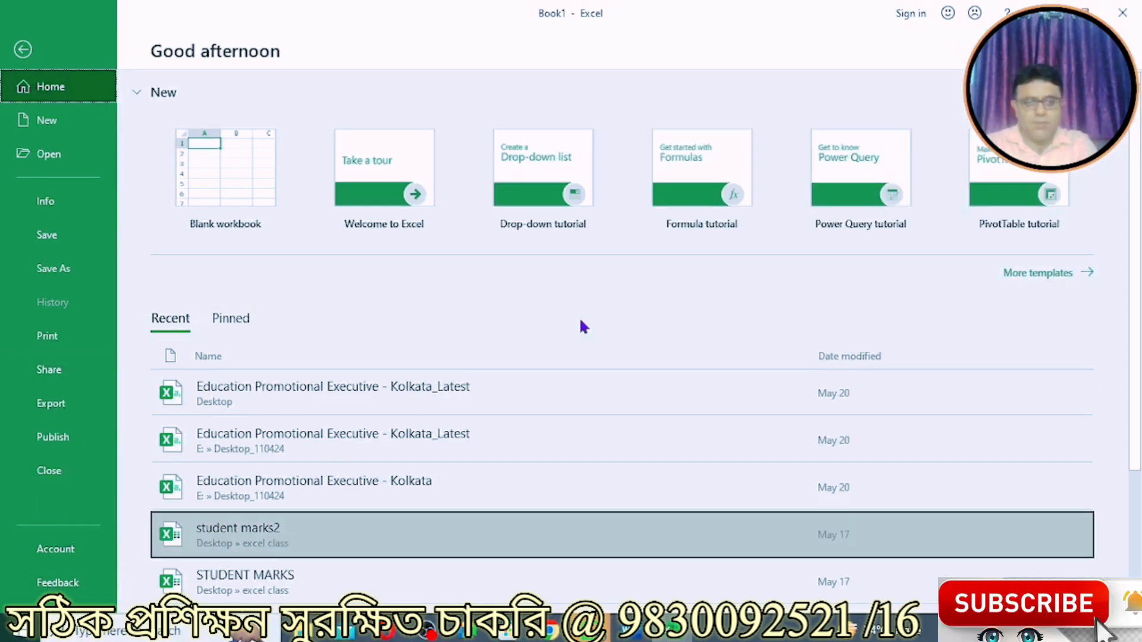
left_click(1085, 12)
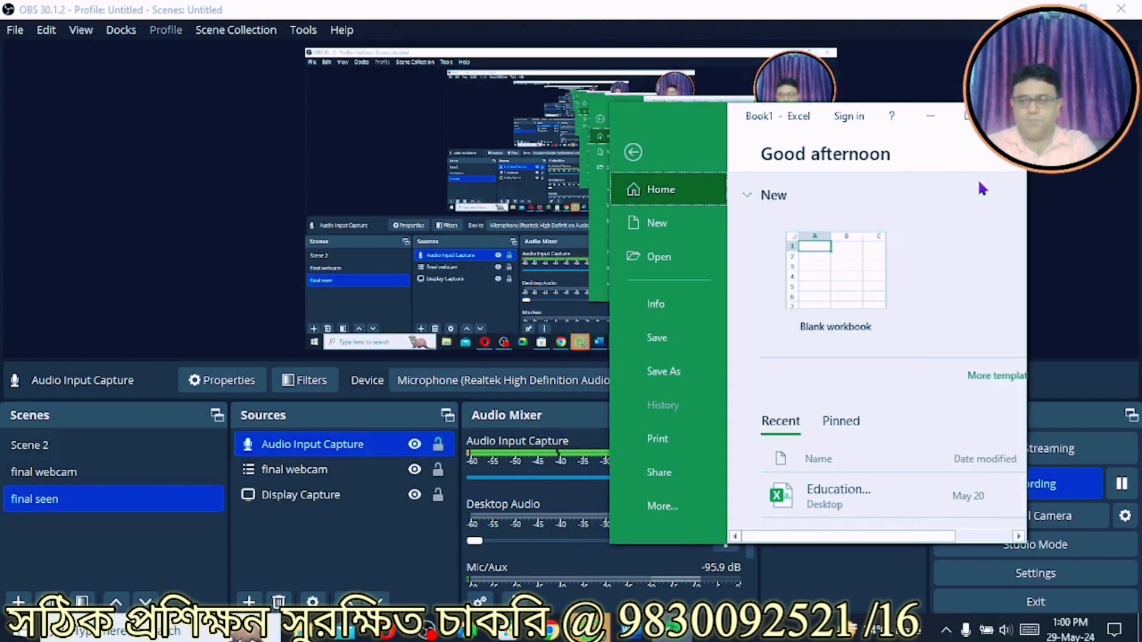
left_click(961, 114)
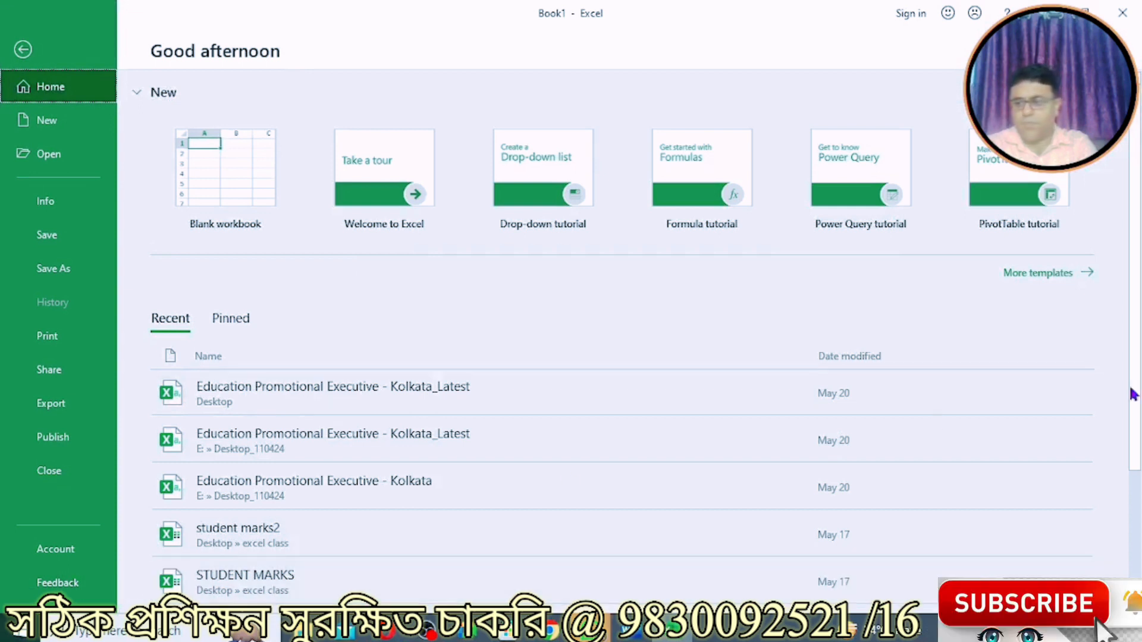
left_click_drag(1129, 385, 1129, 489)
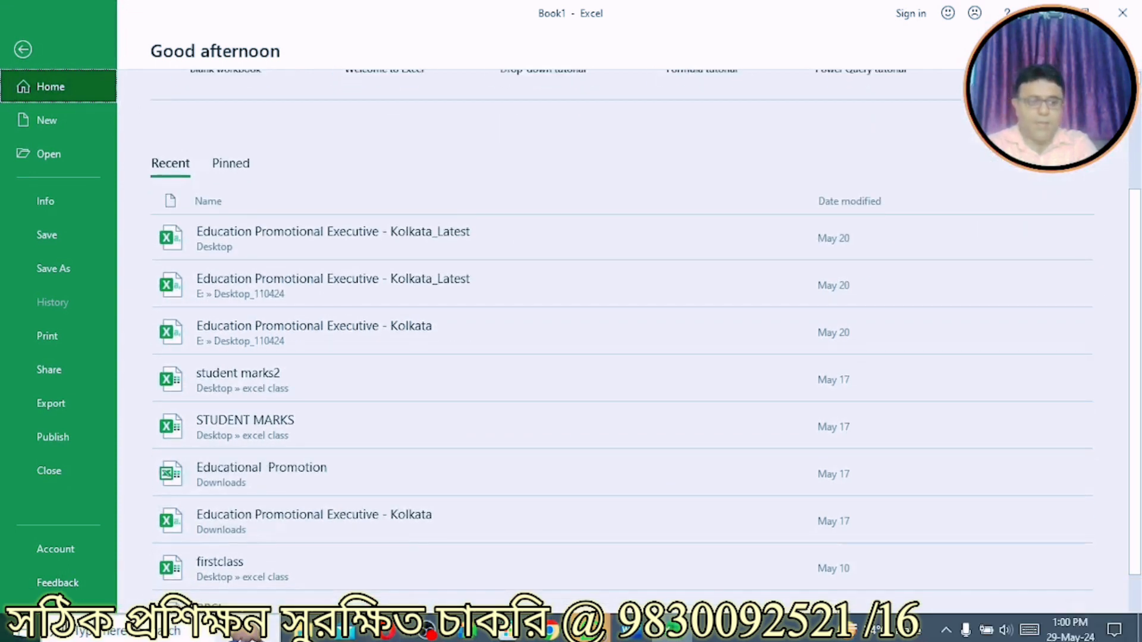
key("Escape")
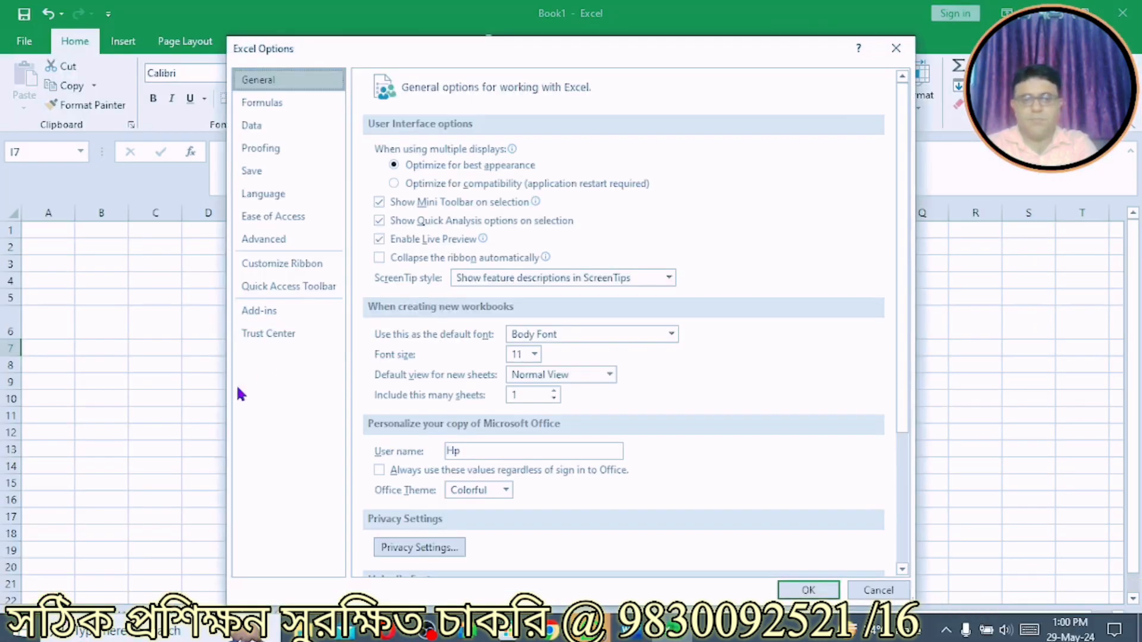
Open the custom lists editor from the General section of the Advanced options.
left_click(265, 241)
left_click_drag(903, 140, 901, 550)
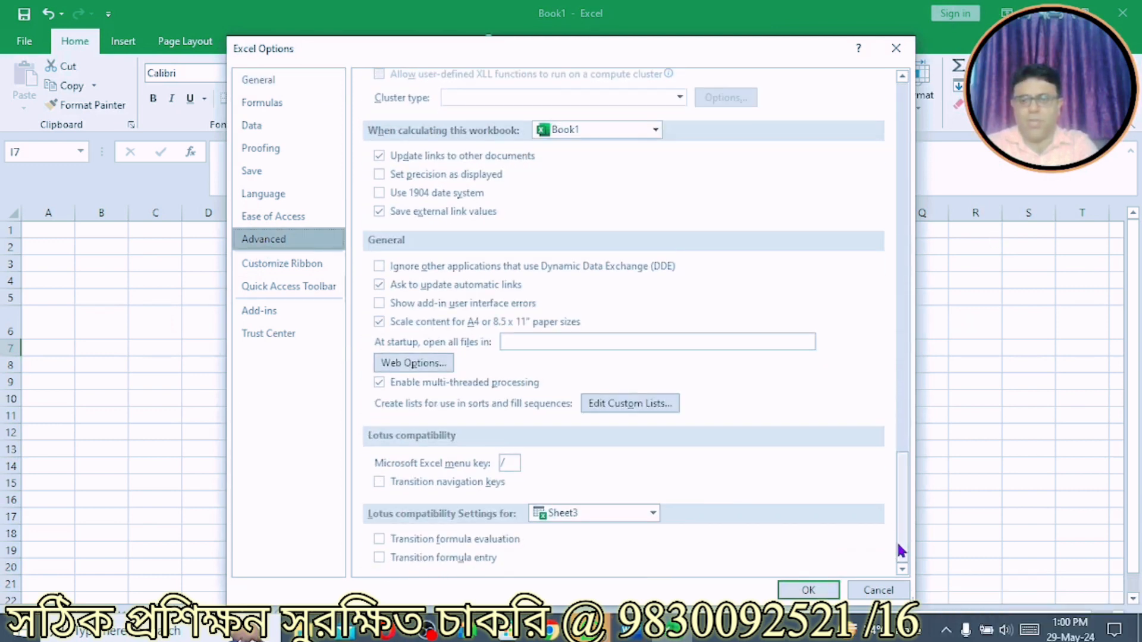
left_click(630, 402)
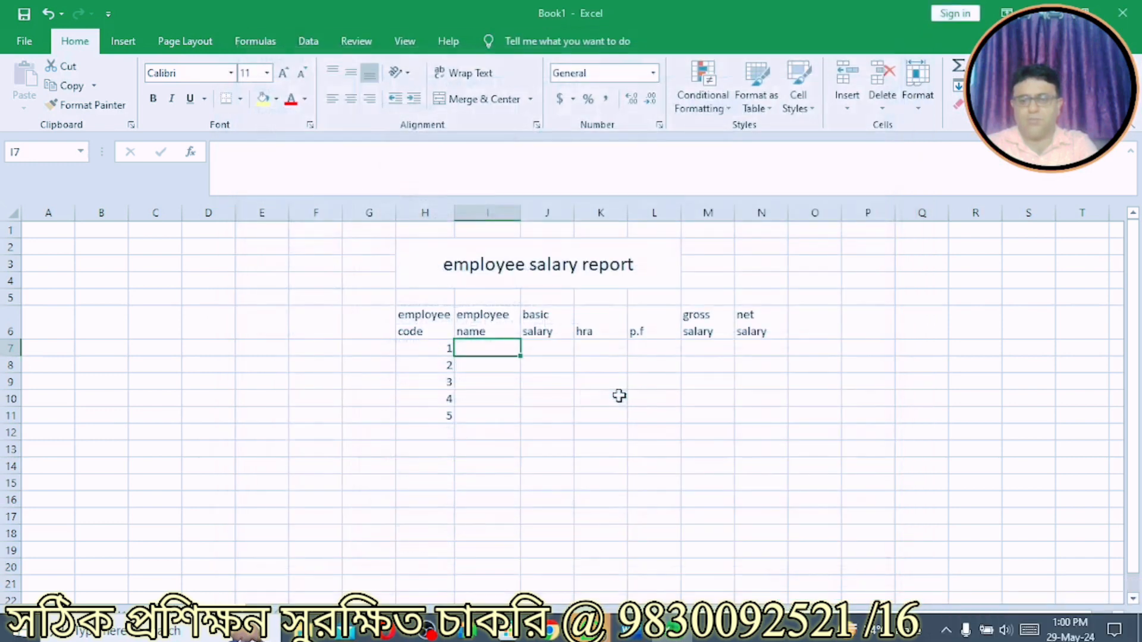
Add a new custom list of five comma-separated employee first names and confirm the Excel options.
left_click(555, 240)
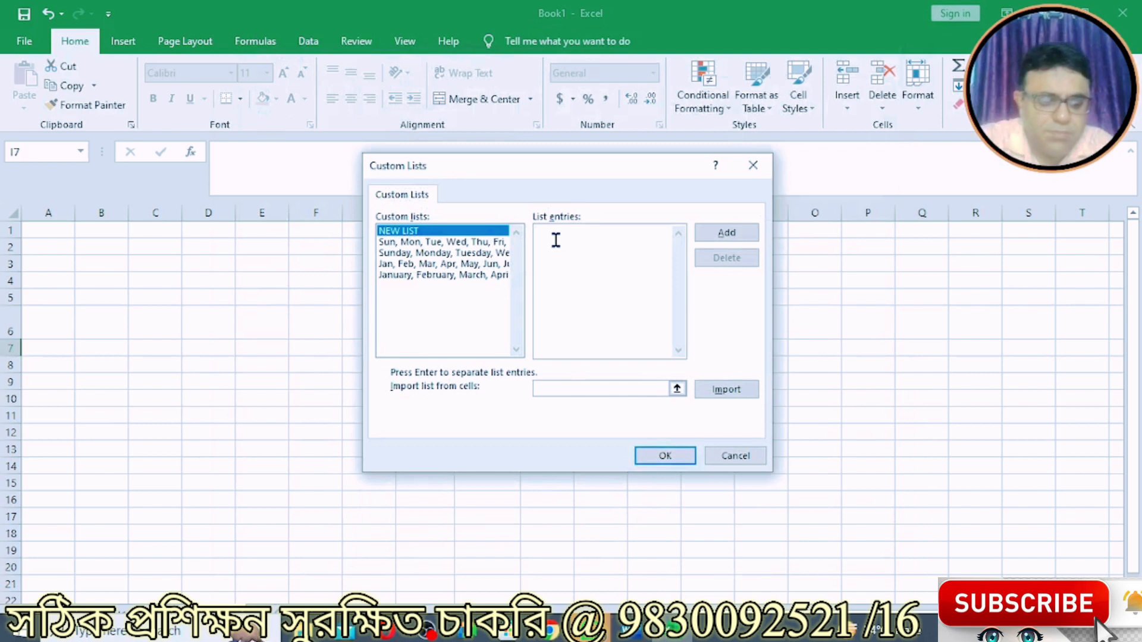
type("Kamal,Bimal,Koushik,SaNJAY,sAMIOR")
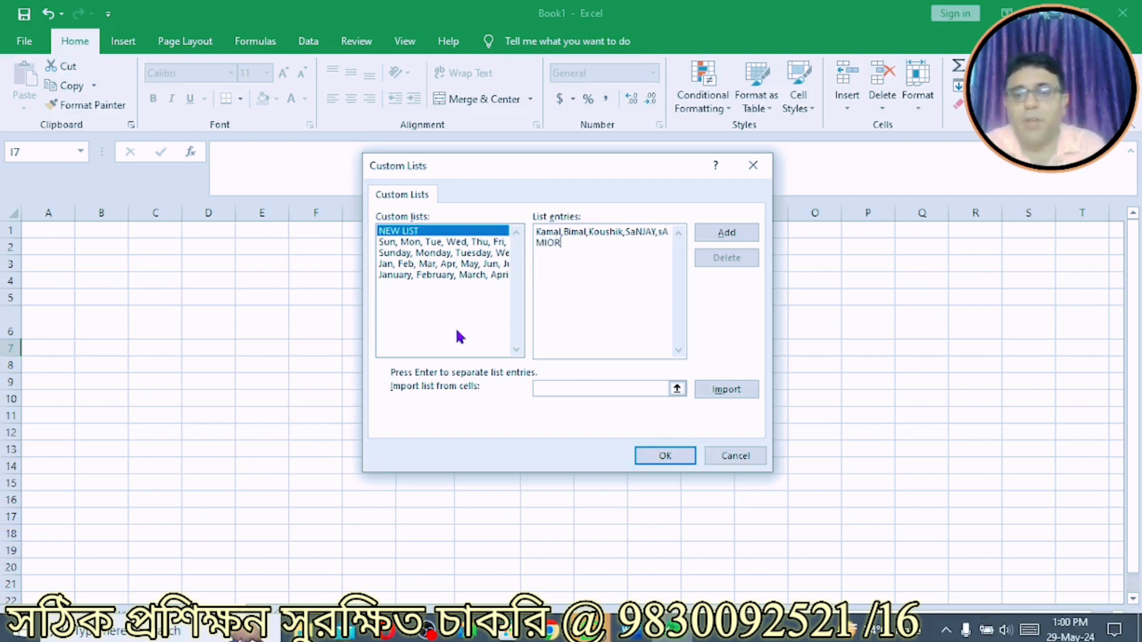
key("BackSpace")
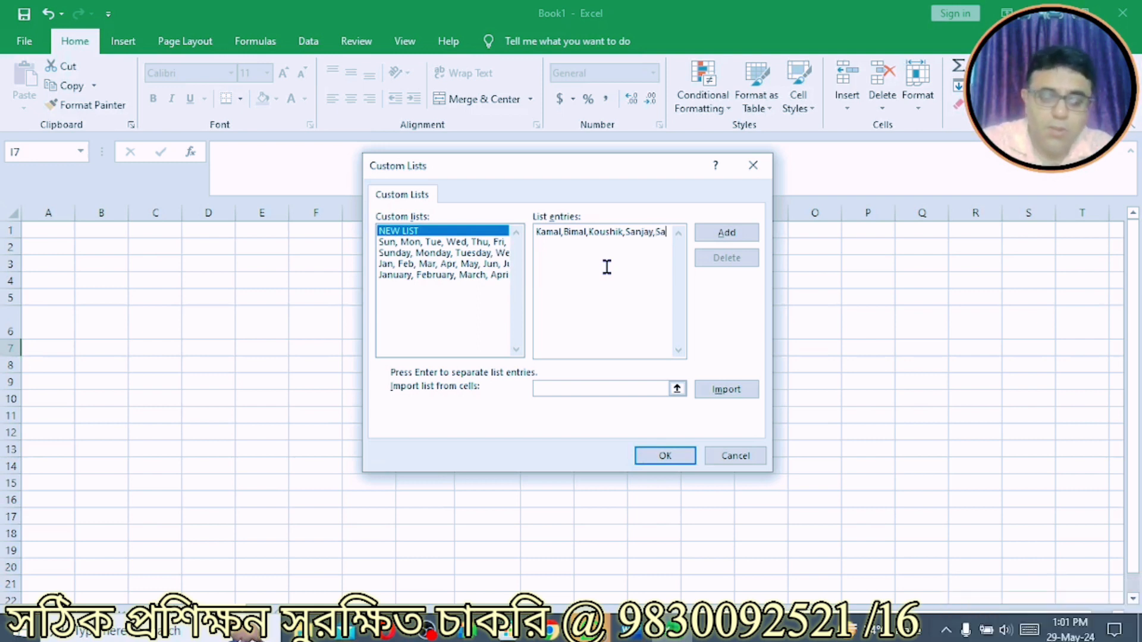
left_click(739, 232)
left_click(661, 456)
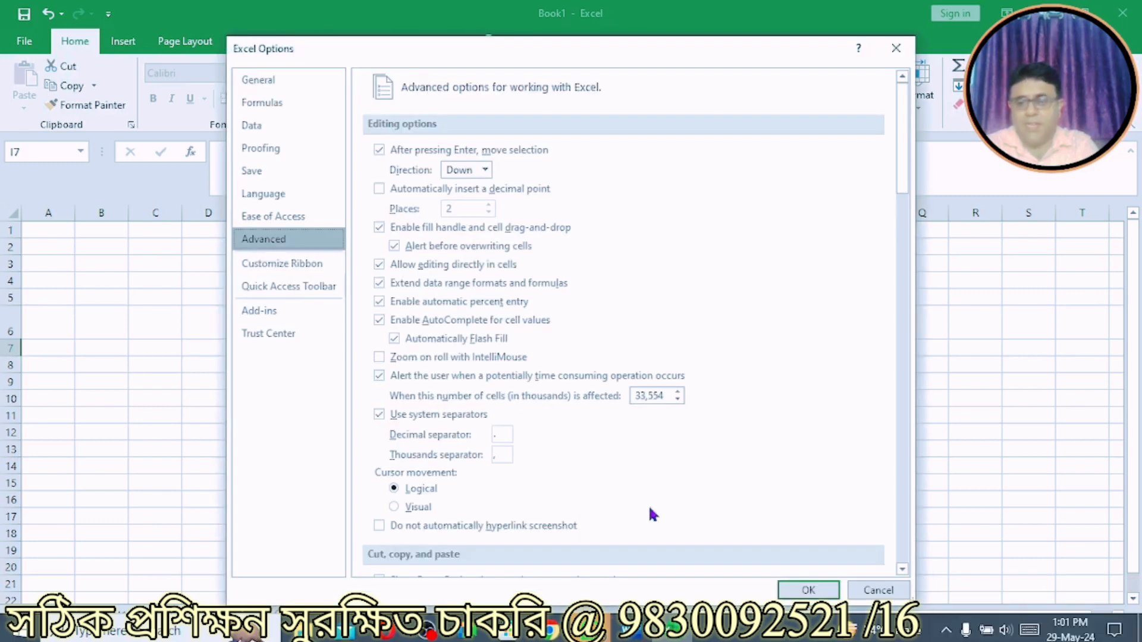
left_click(803, 591)
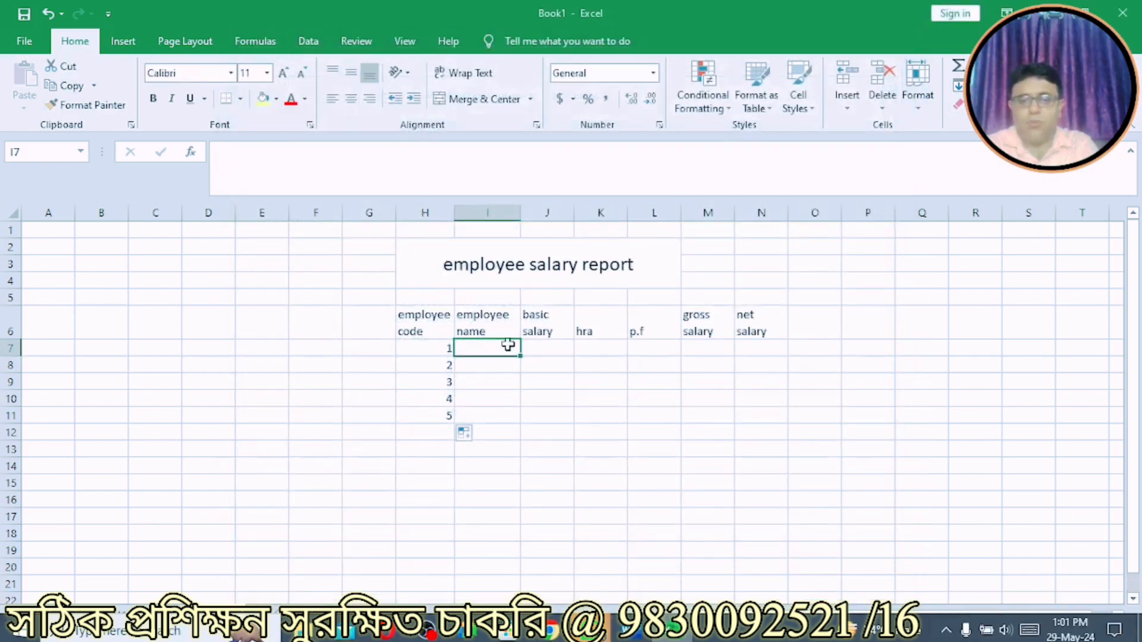
Enter the custom list's first employee name in I7 and fill the remaining names down to I11.
type("Kamal")
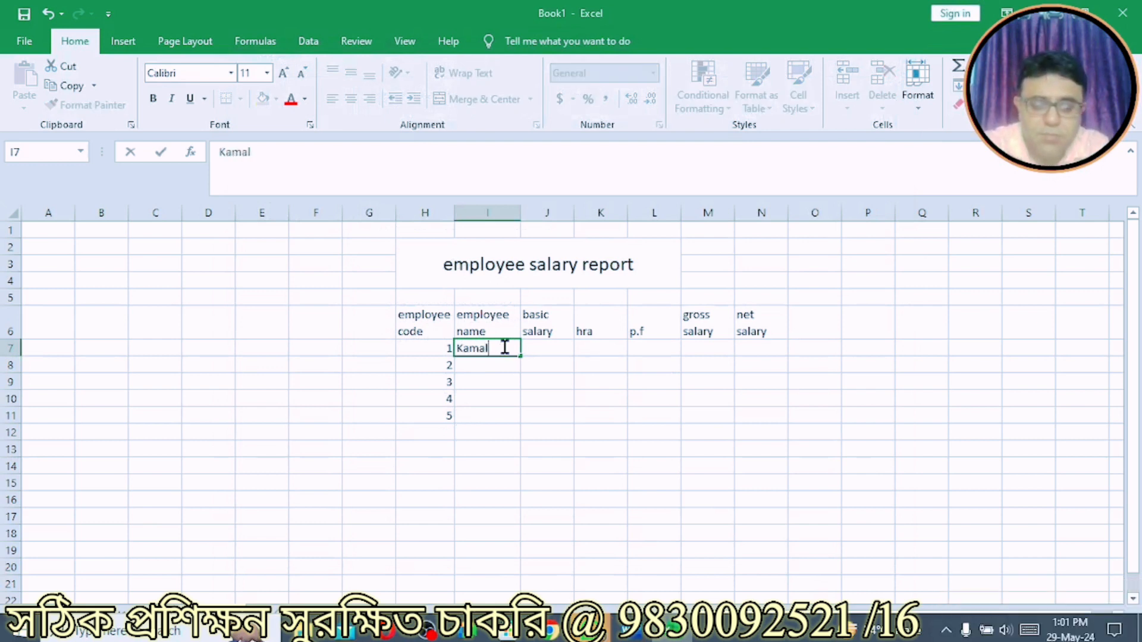
key("Return")
left_click(505, 349)
left_click_drag(520, 355, 509, 426)
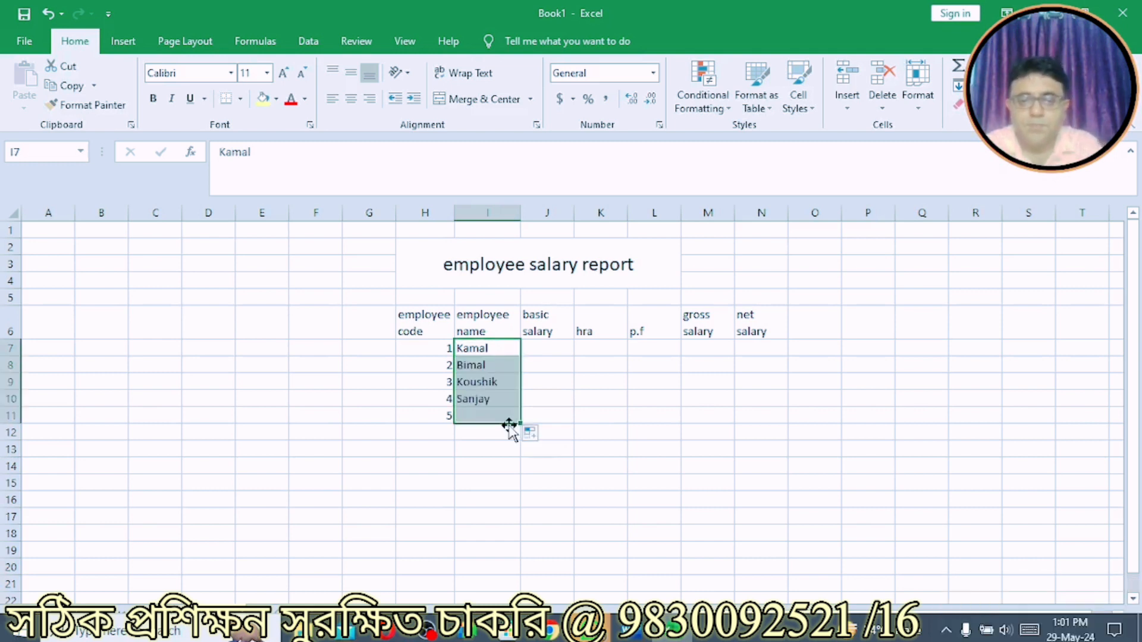
left_click(647, 446)
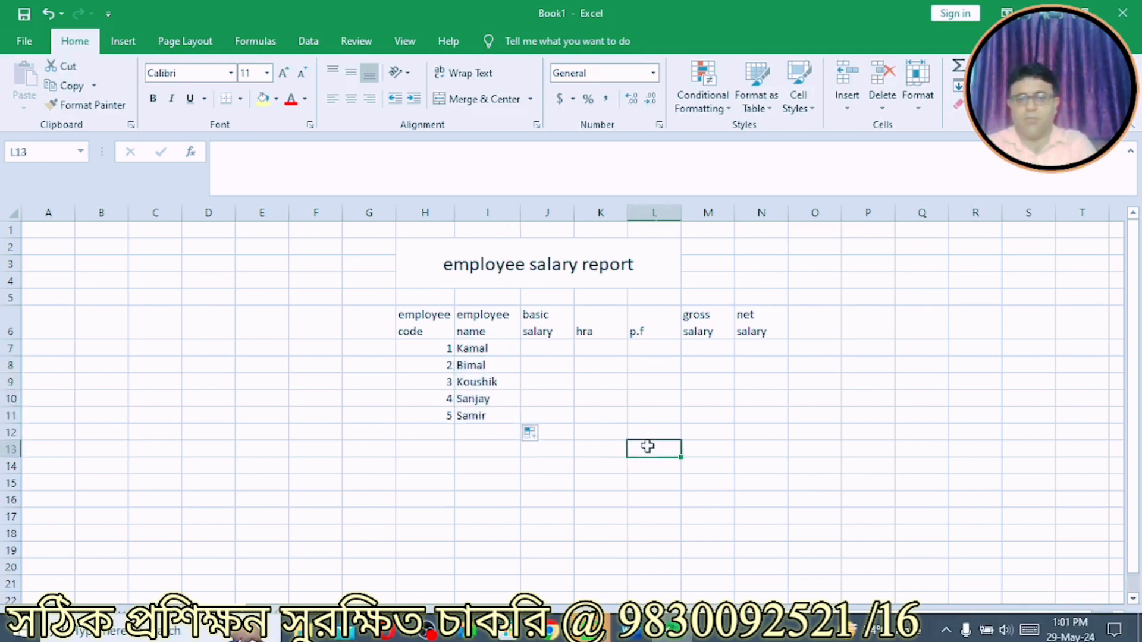
Enter 7500 as the first employee's basic salary in J7.
left_click(536, 345)
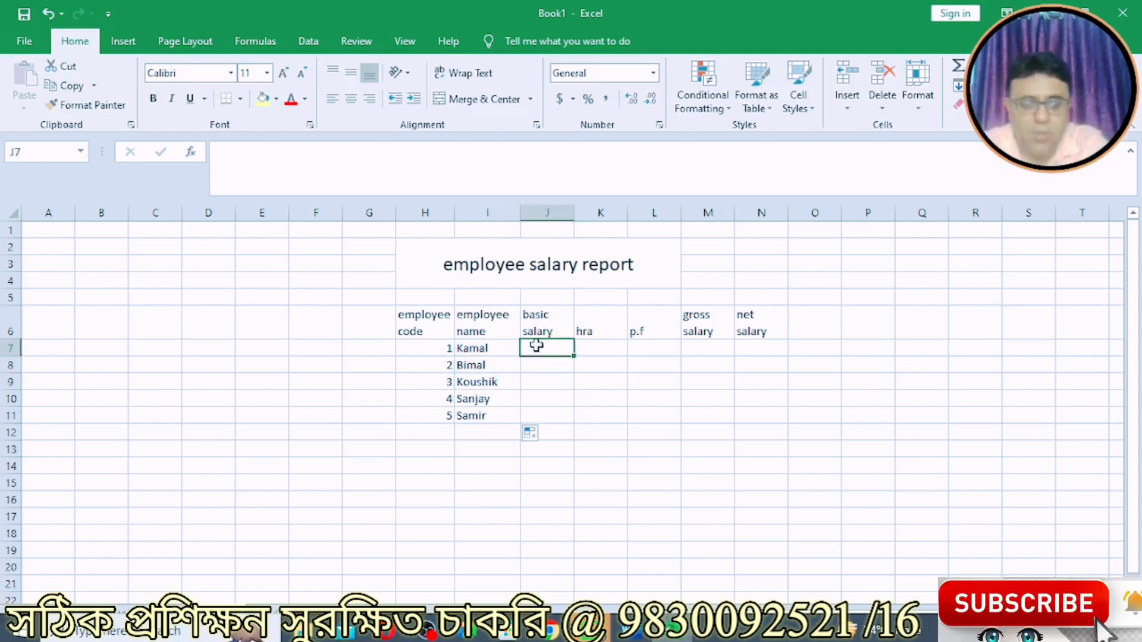
type("7")
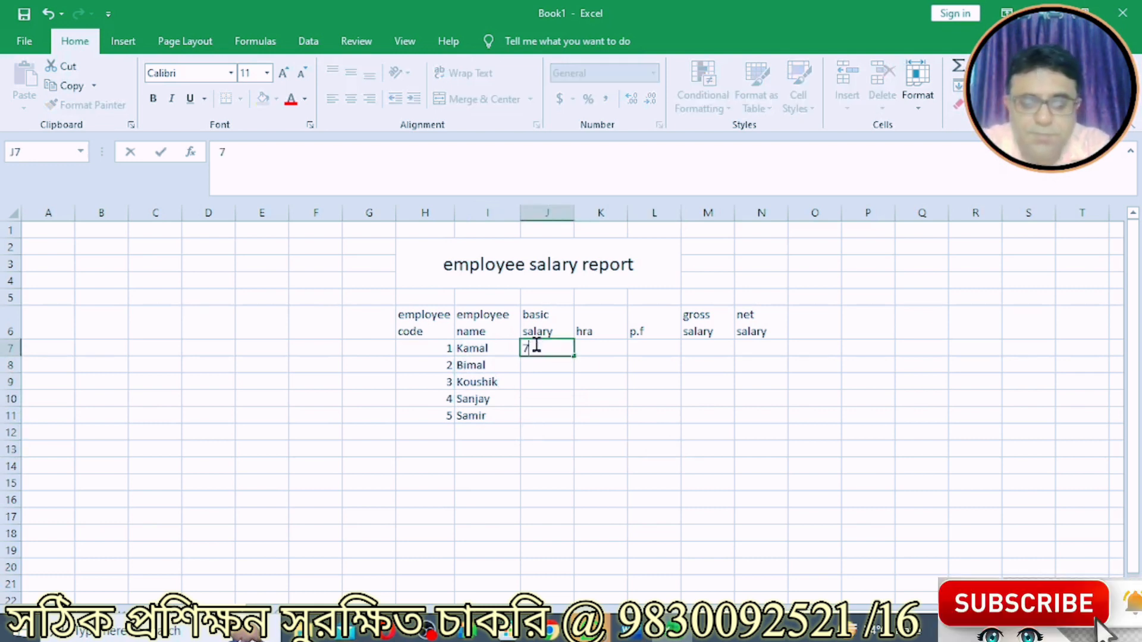
type("5000")
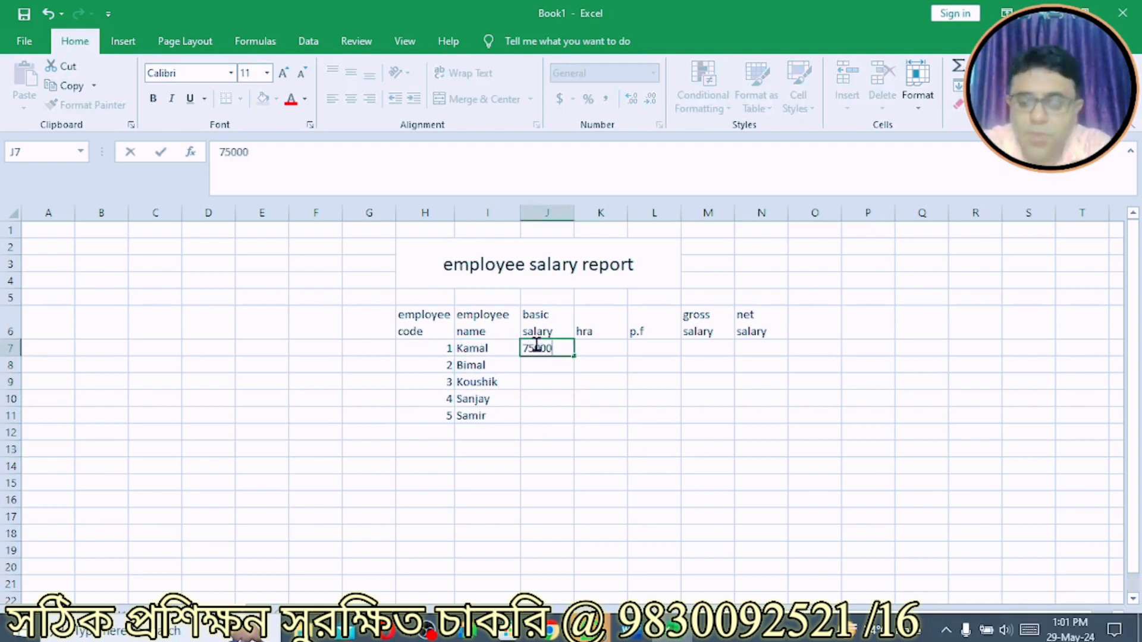
key("Return")
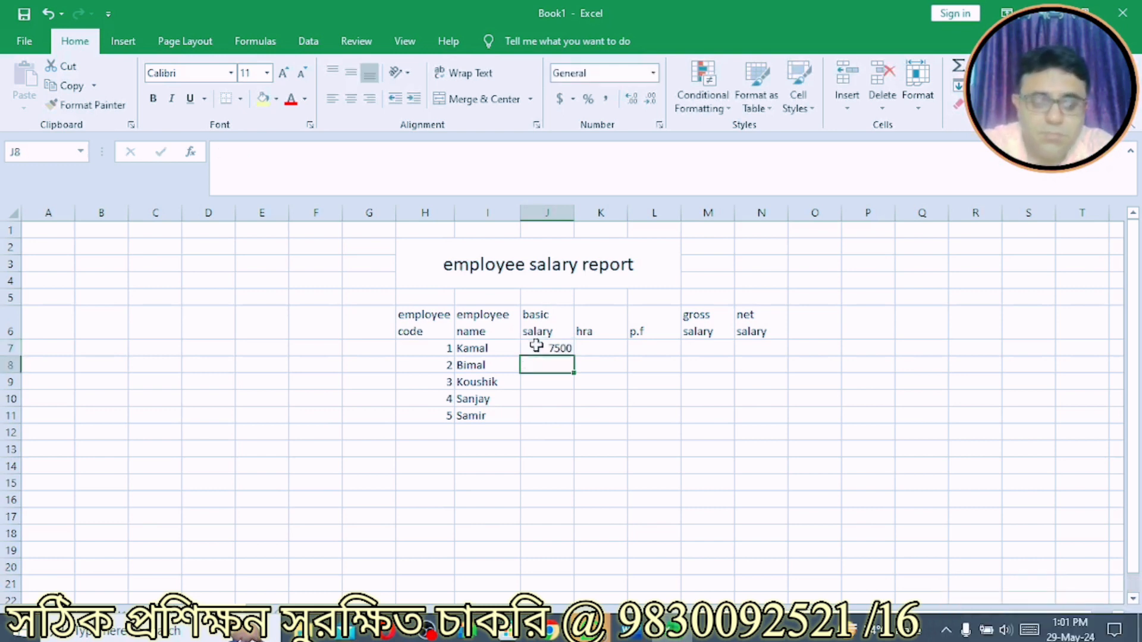
Enter the remaining basic salaries 9000, 12000, 8500 and 7200 in J8 through J11.
type("9000")
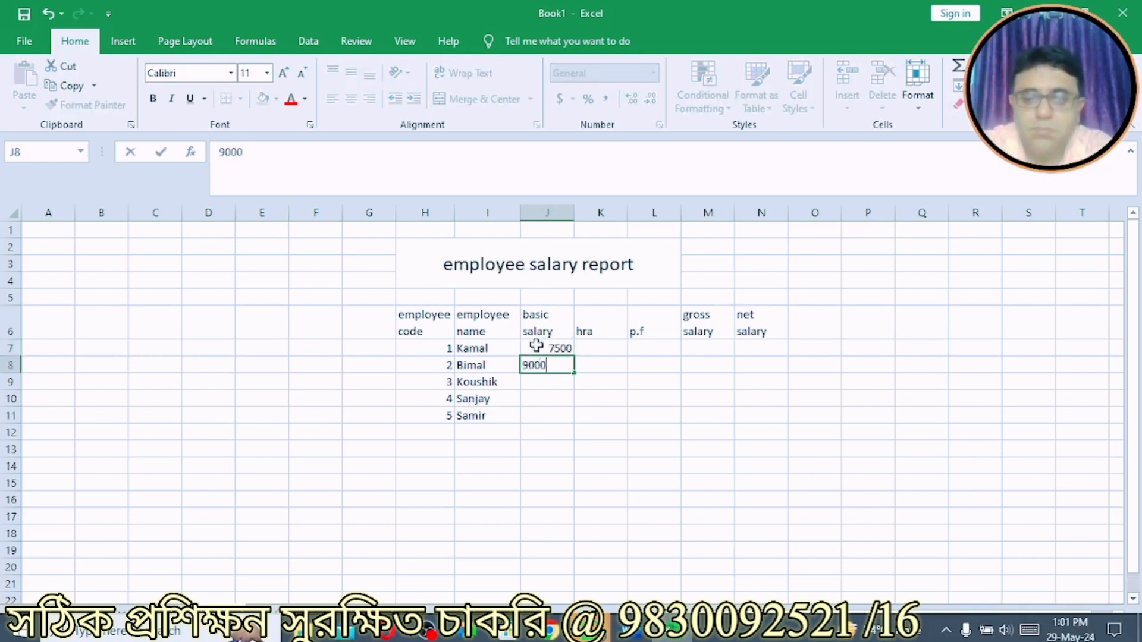
key("Return")
type("12000")
key("Return")
type("8500")
key("Return")
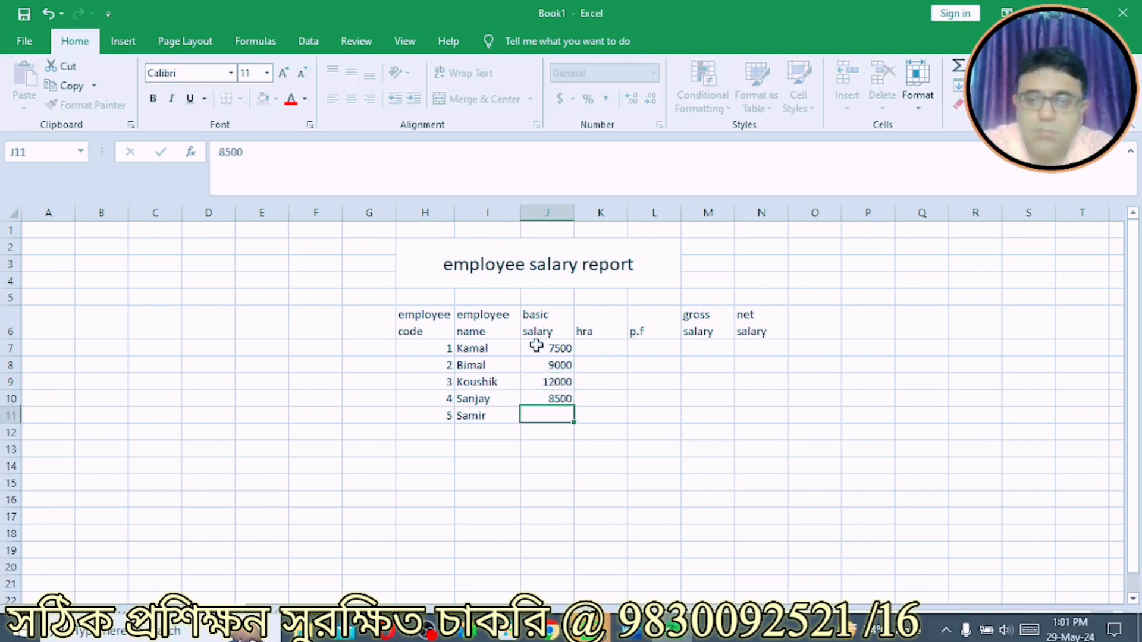
type("7200")
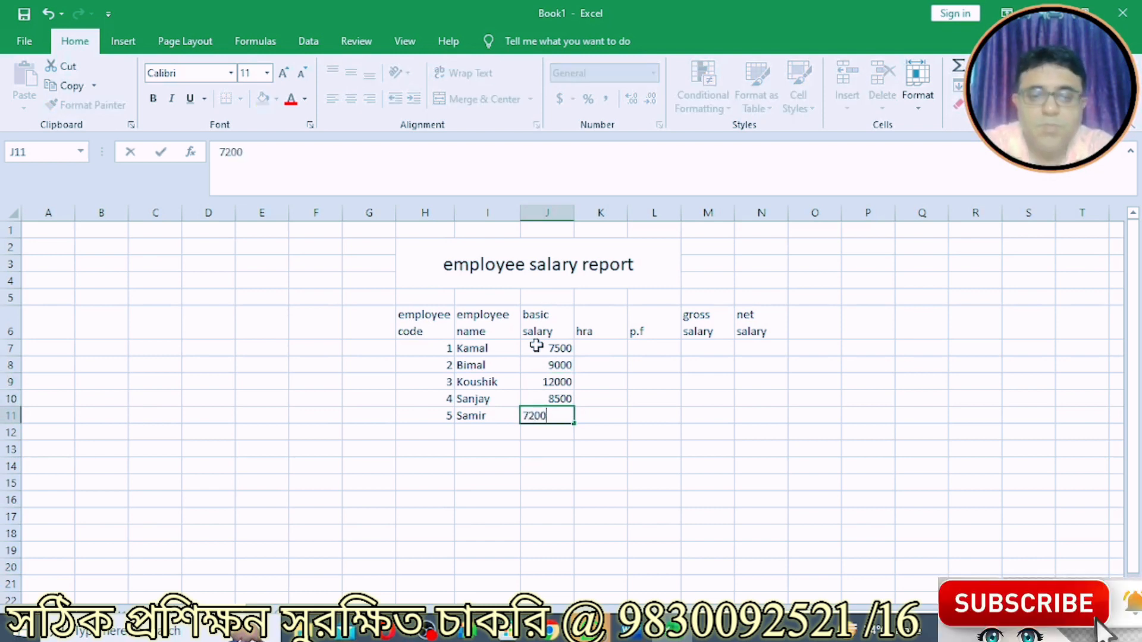
left_click(600, 349)
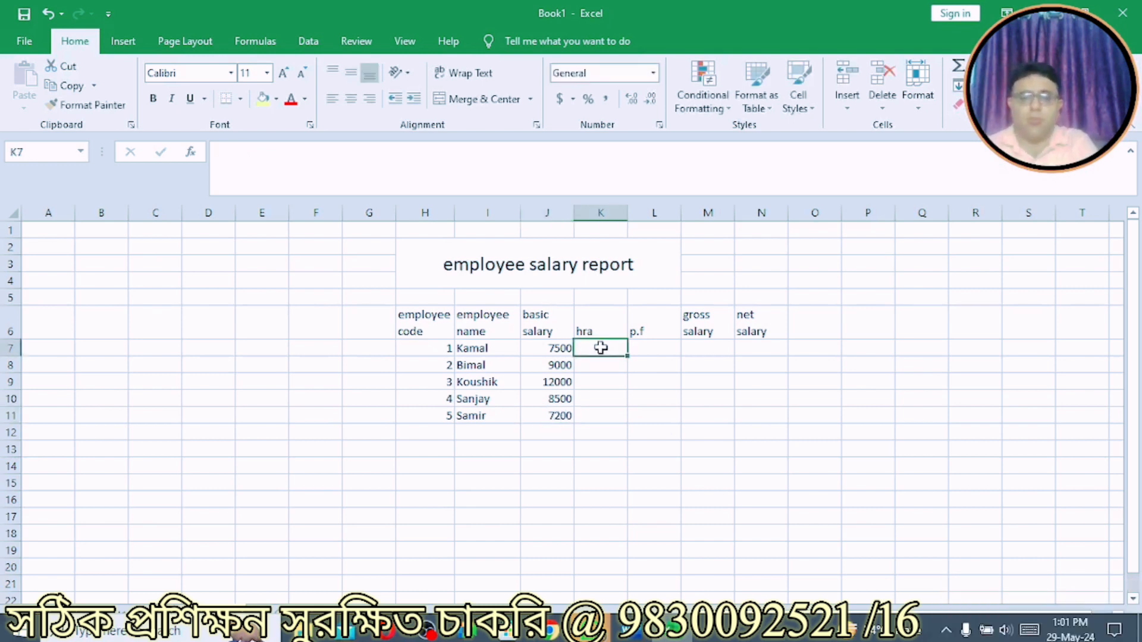
Extend the hra header in K6 to read "hra(25%)".
double_click(609, 327)
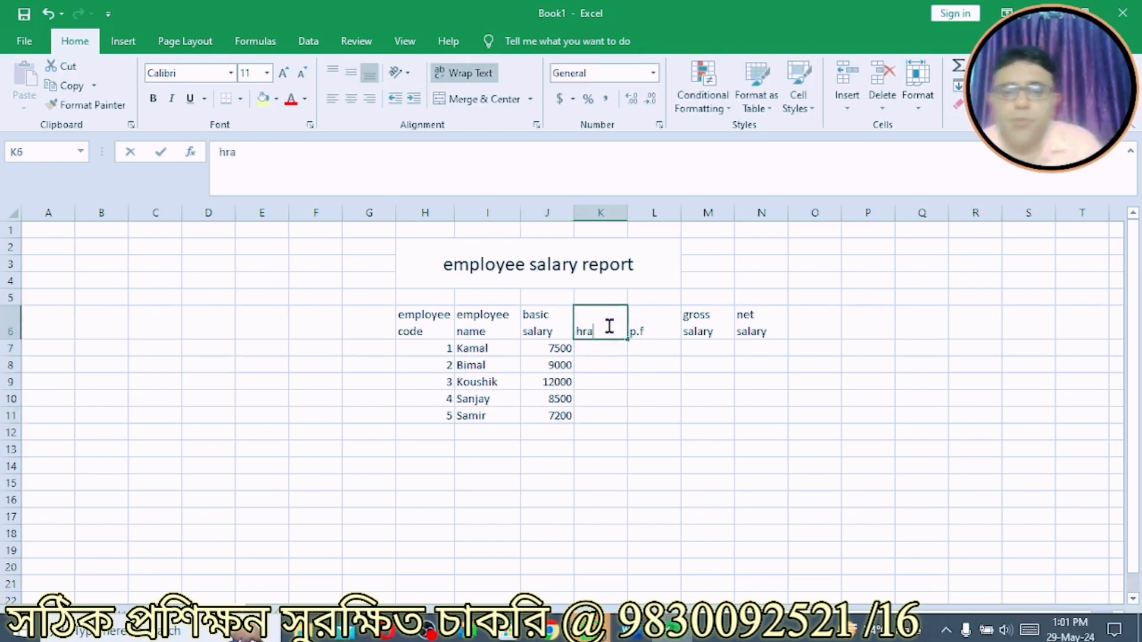
type("(")
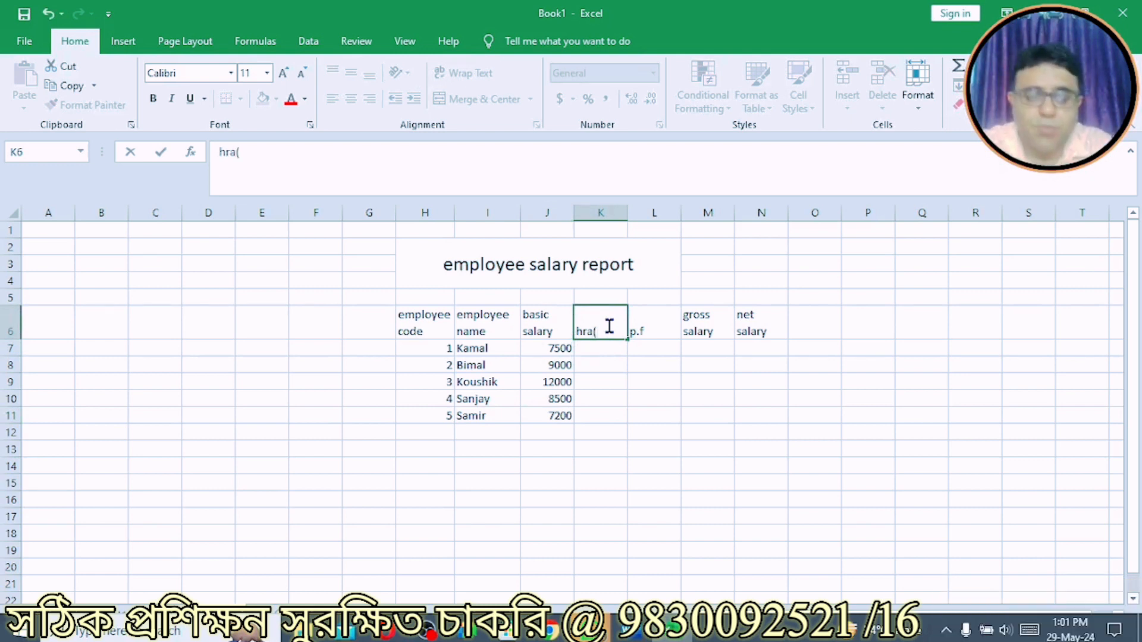
type("25%")
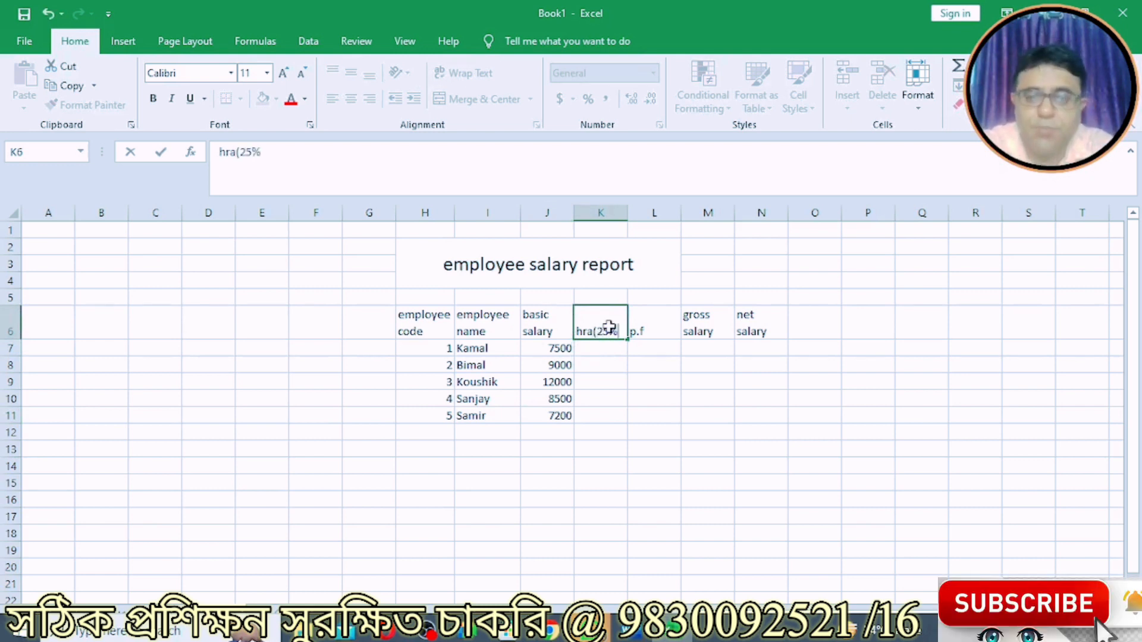
key("Return")
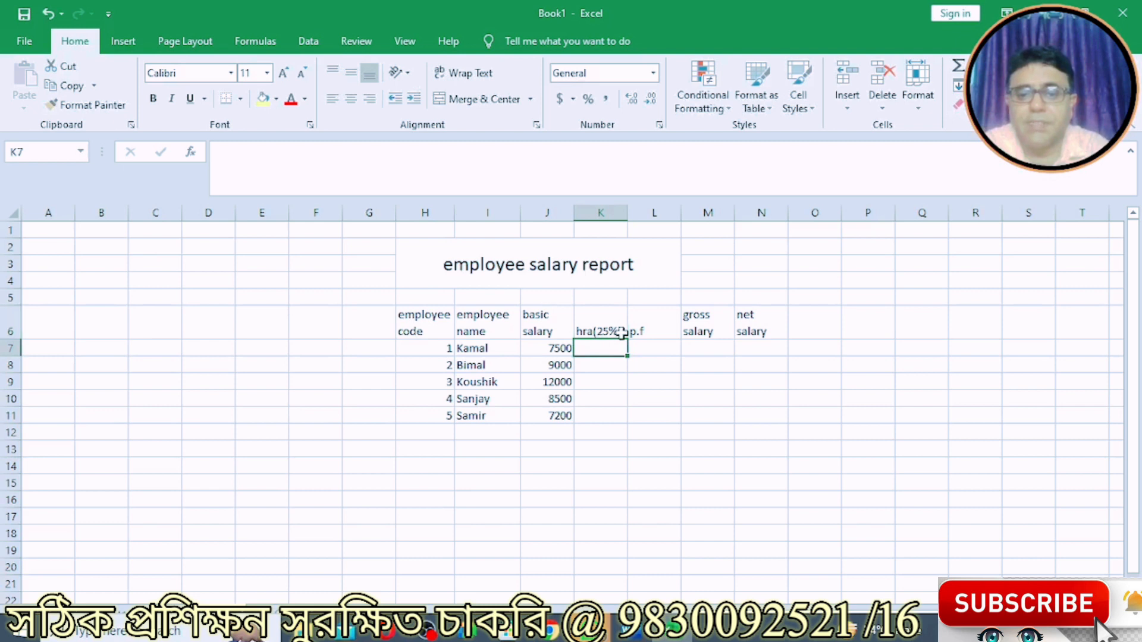
double_click(621, 330)
type(")(")
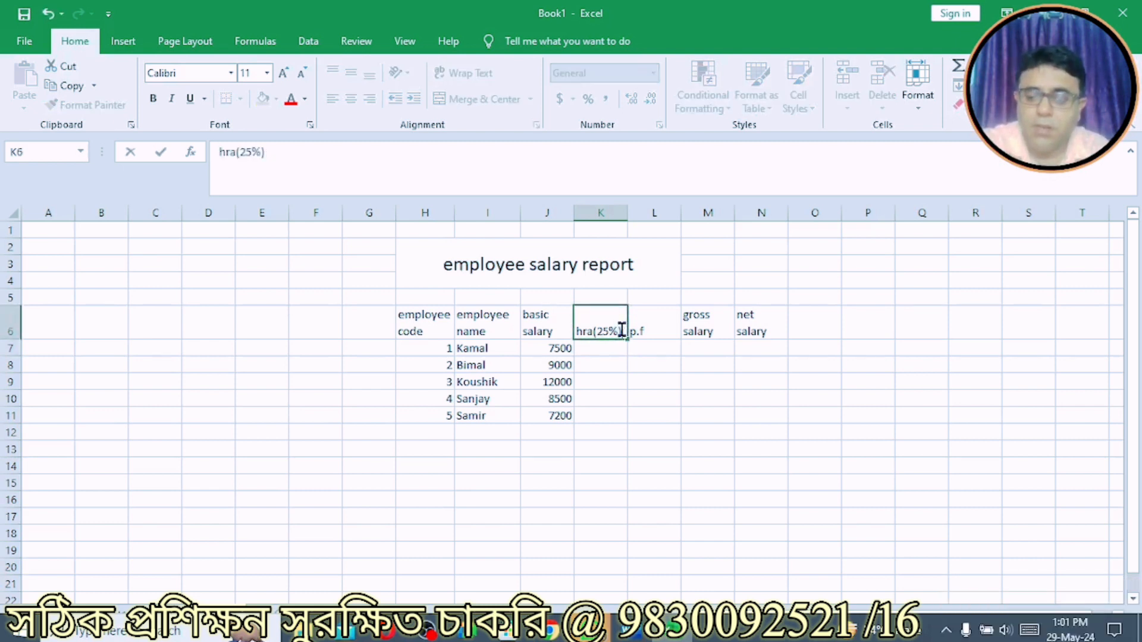
key("Return")
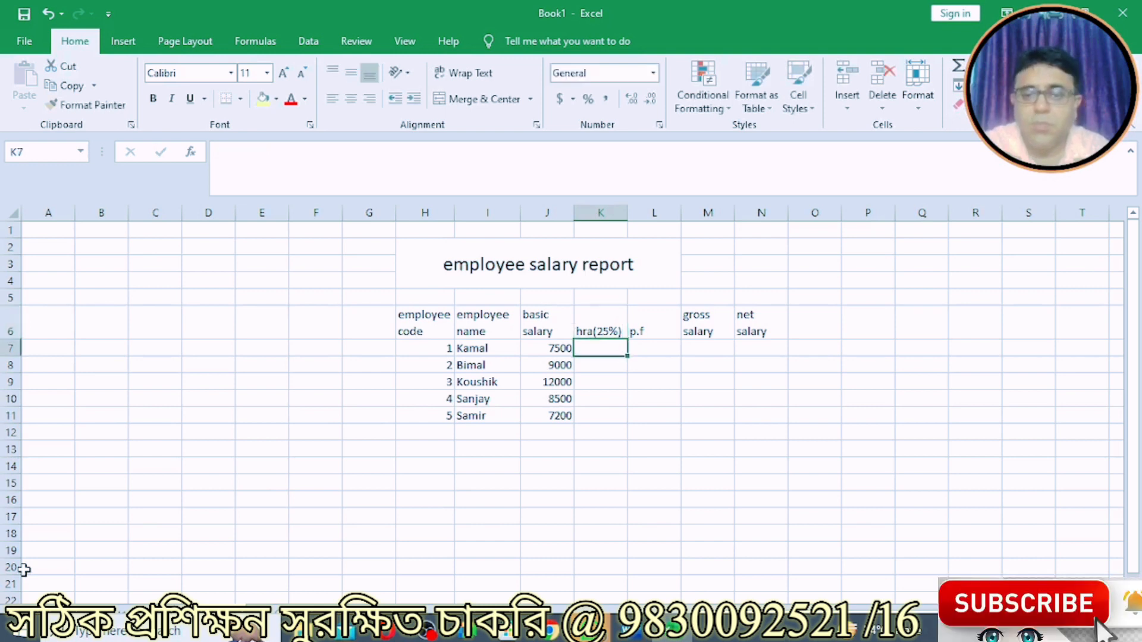
Calculate the HRA in K7 with the formula =J7*25% and fill it down to K11.
type("=")
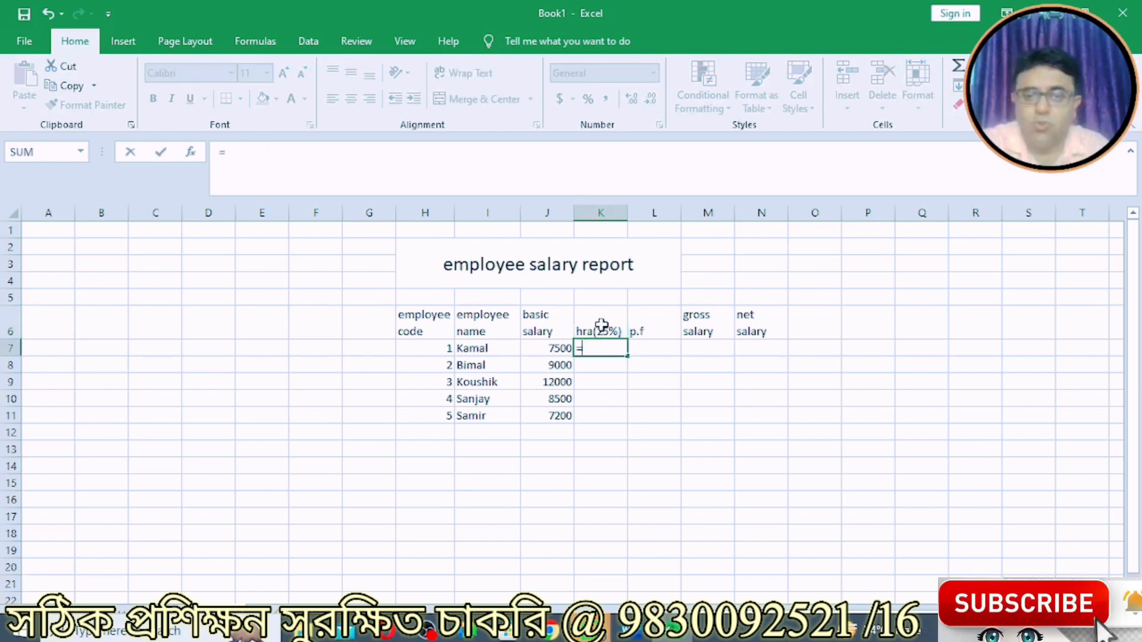
left_click(539, 349)
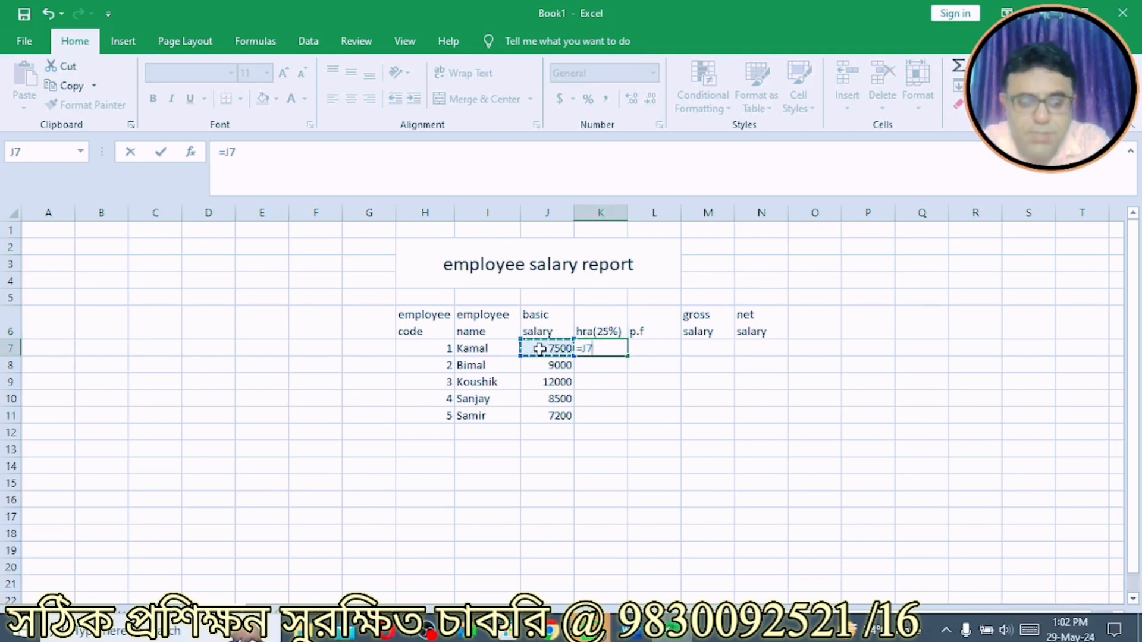
type("*")
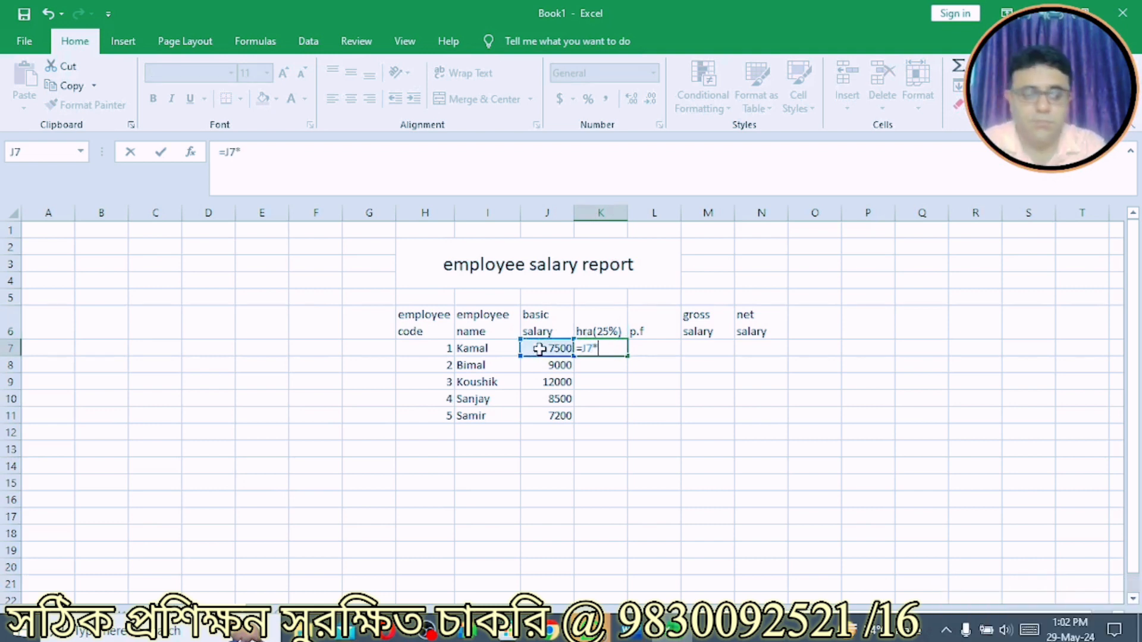
type("25%")
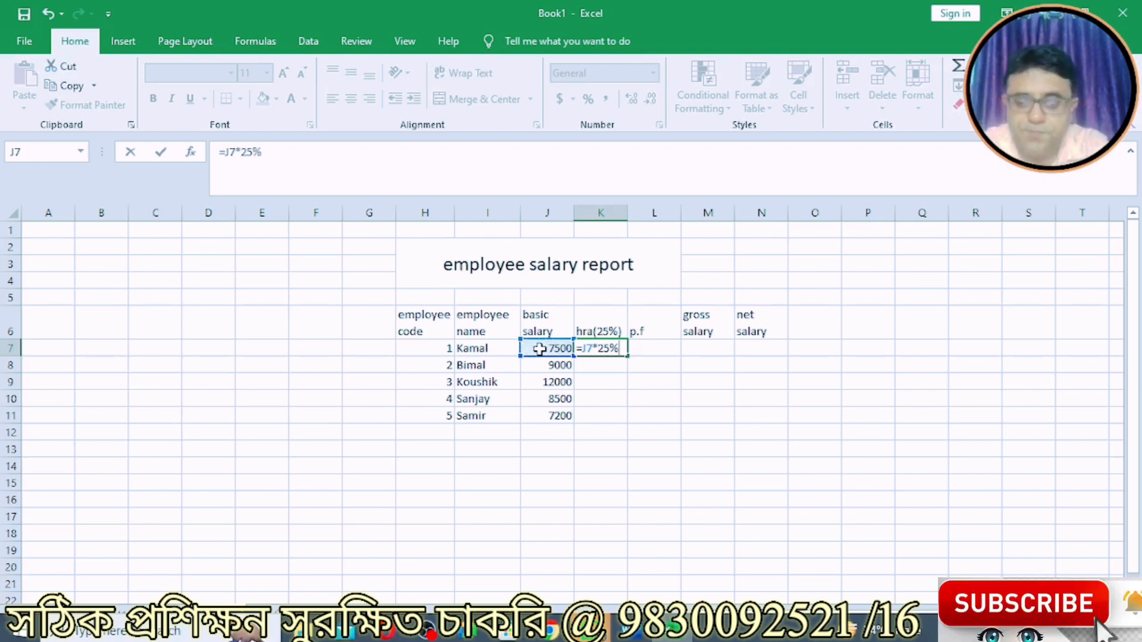
key("Return")
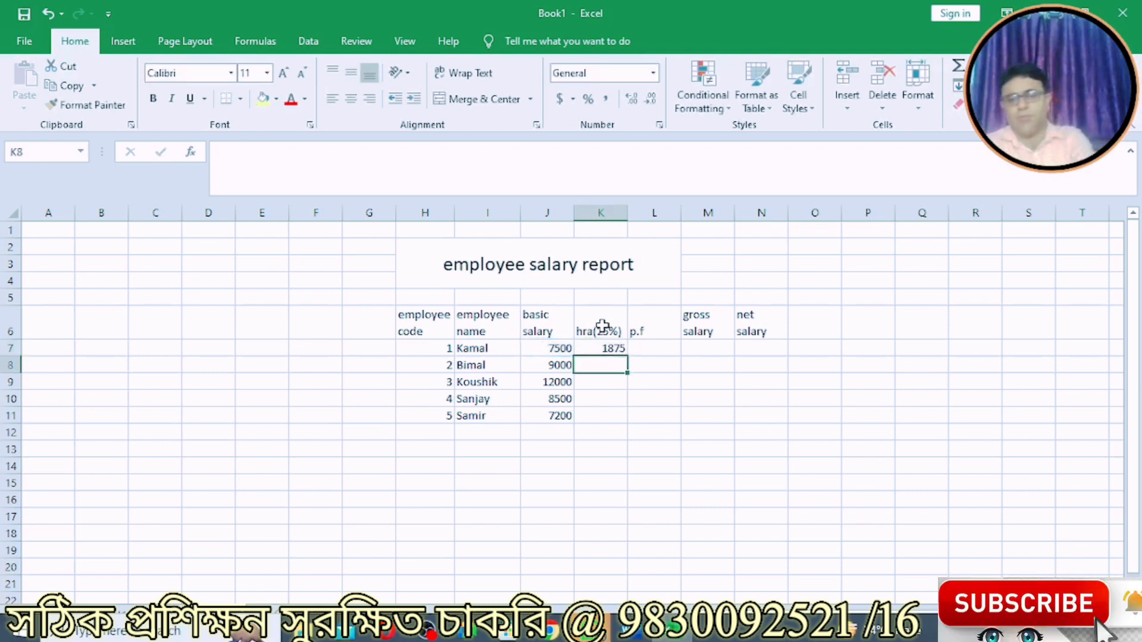
left_click(595, 343)
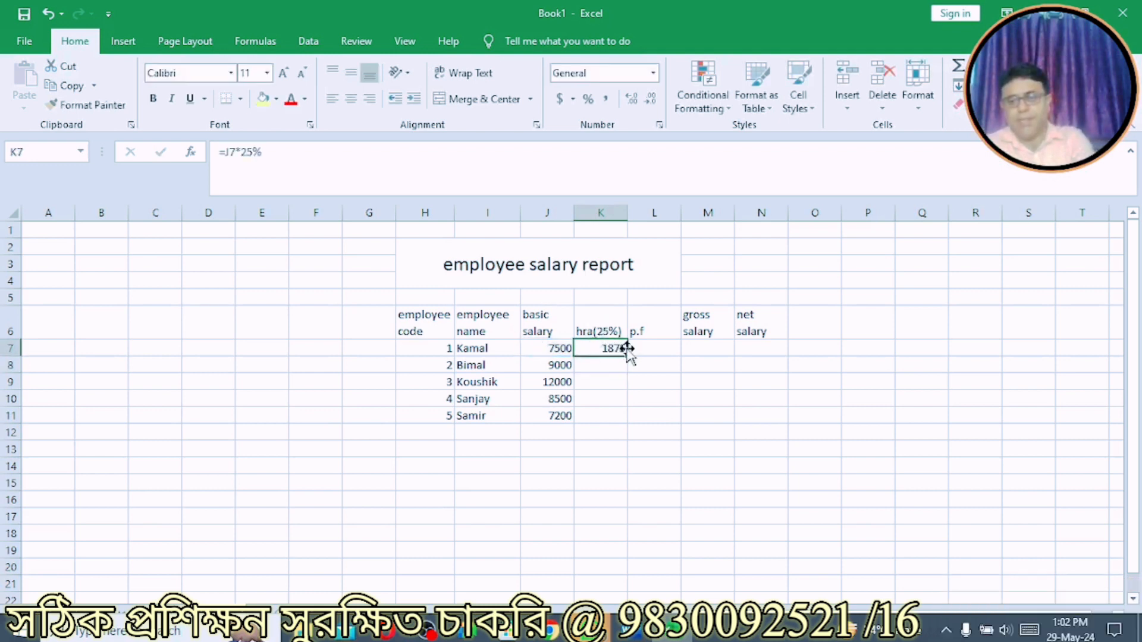
left_click_drag(625, 352, 614, 422)
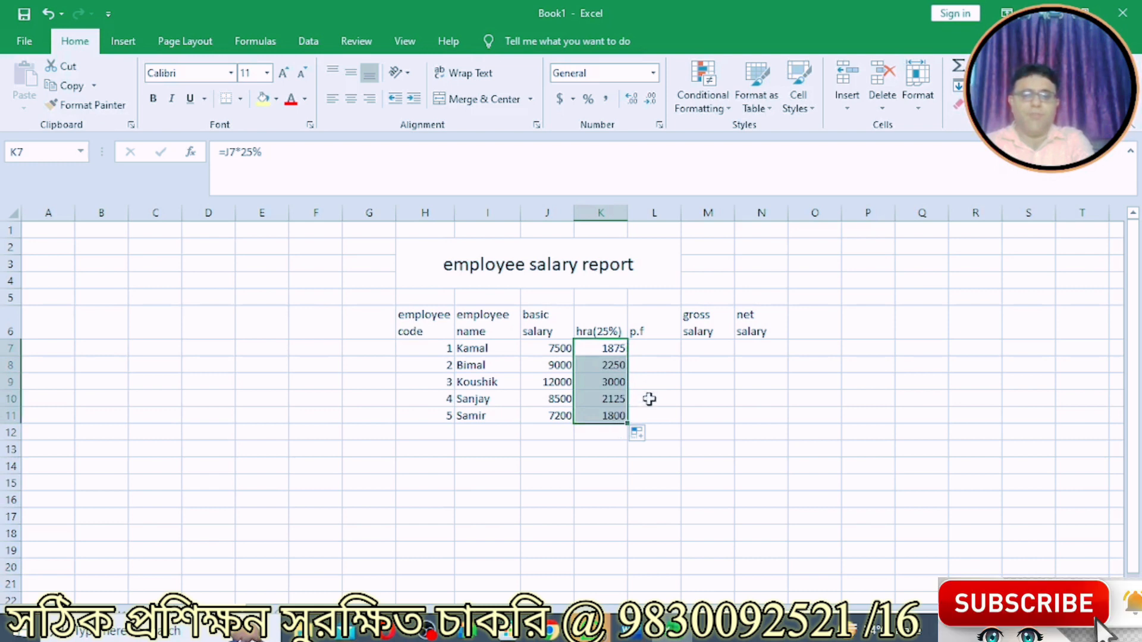
Extend the p.f header in L6 to read "p.f(12% of basic salary)".
left_click(651, 325)
double_click(651, 325)
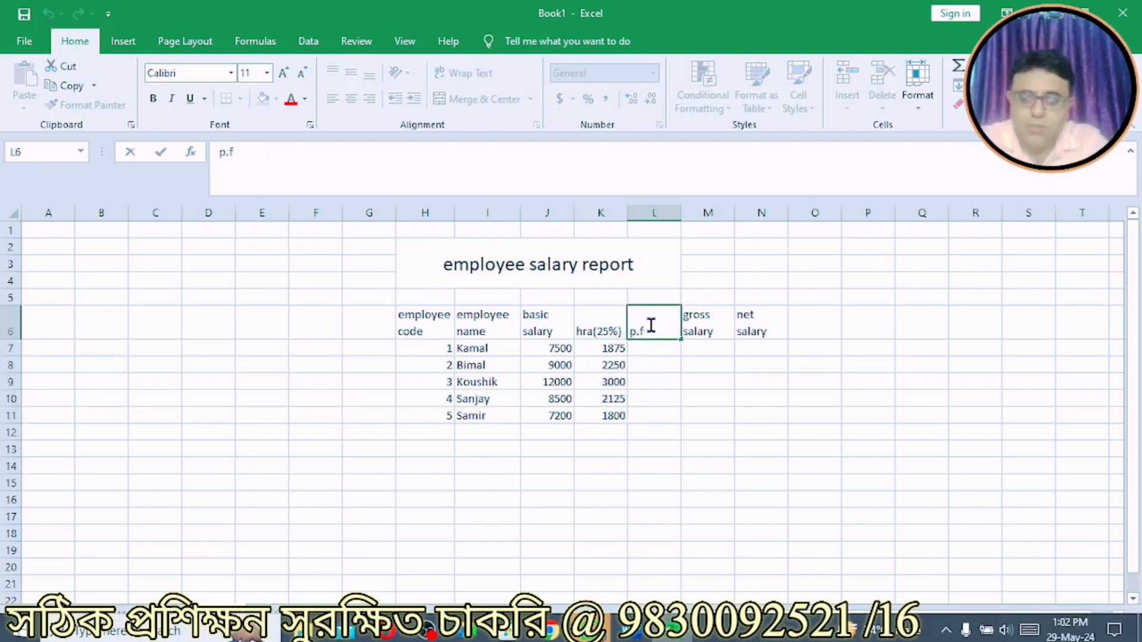
type("(12% of")
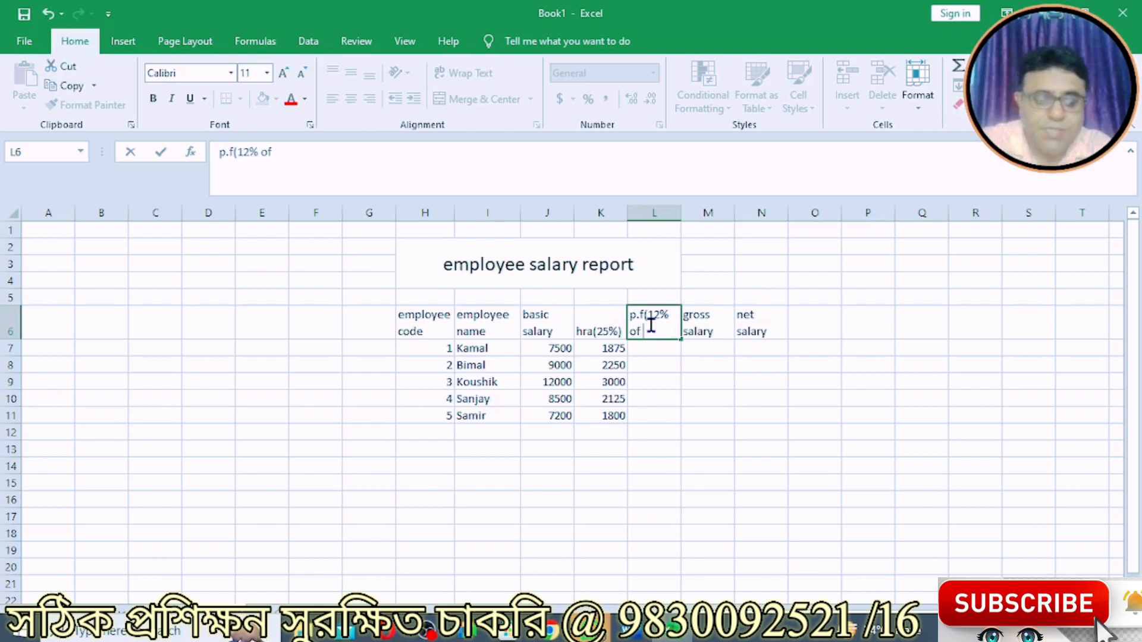
type(" basic s")
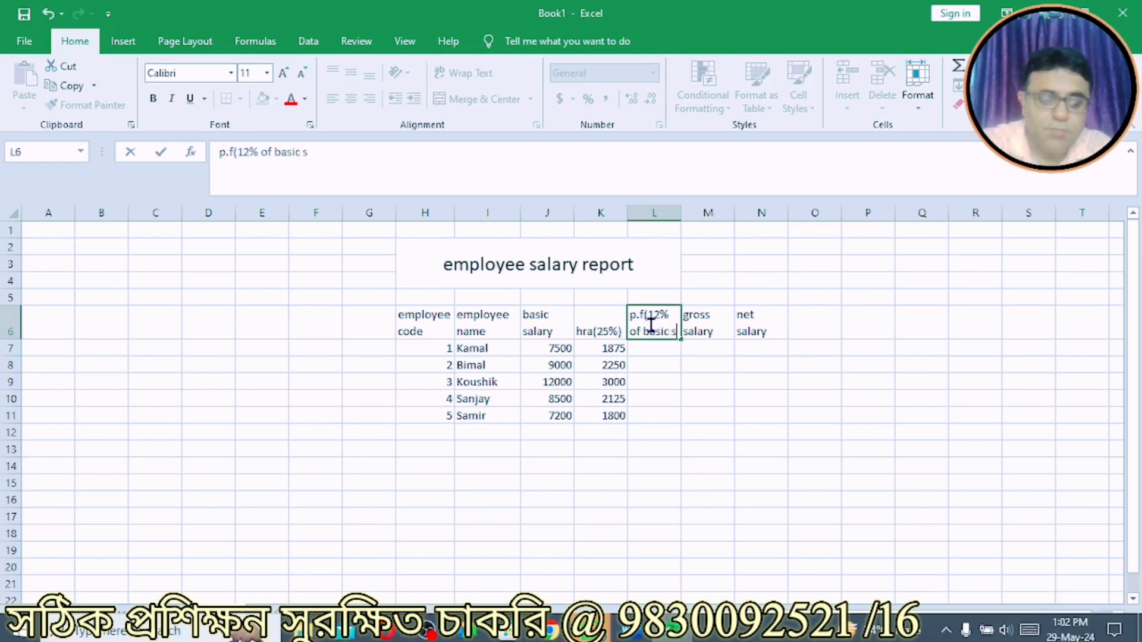
type("alary)")
key("Return")
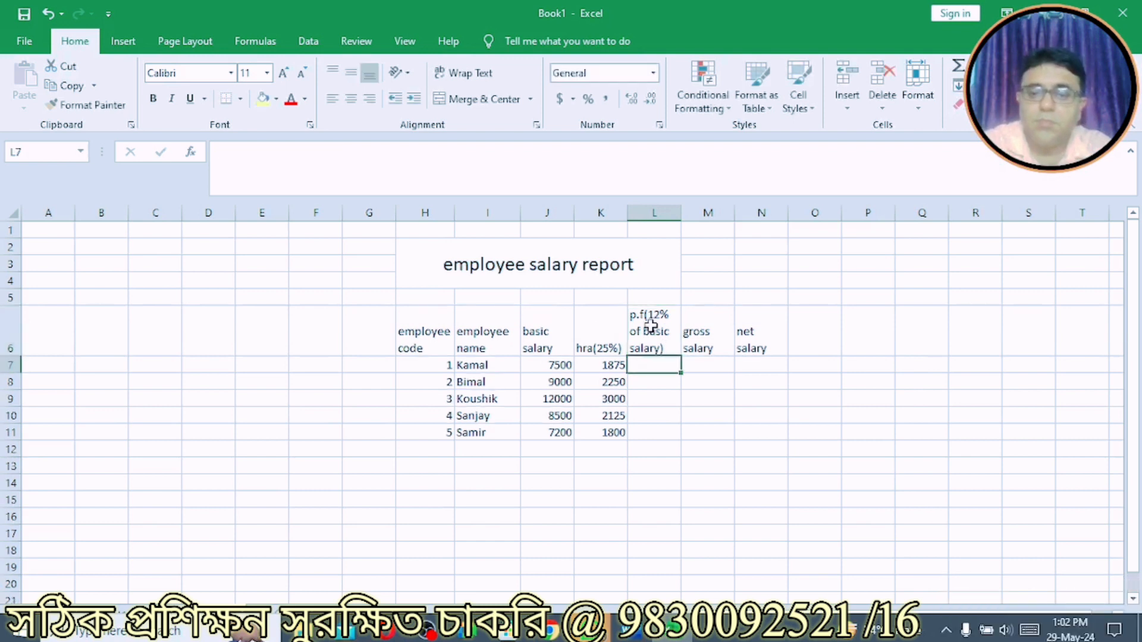
Change the header in K6 to read "hra(25% of basic salary)".
left_click(615, 347)
double_click(615, 346)
key("Left")
type("of bas")
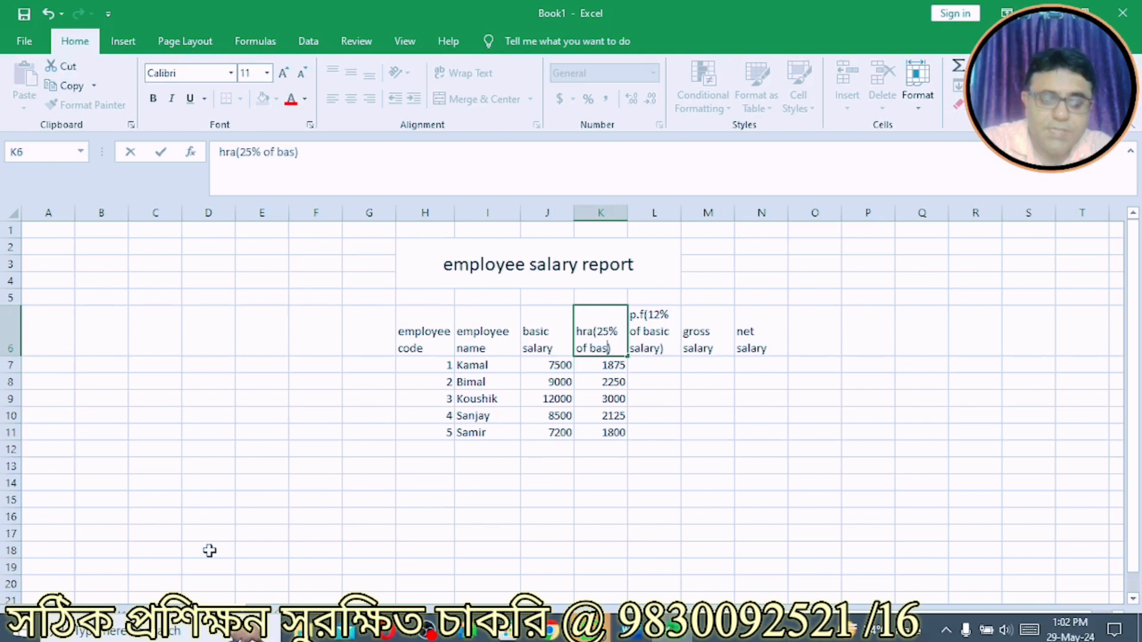
type("ic ")
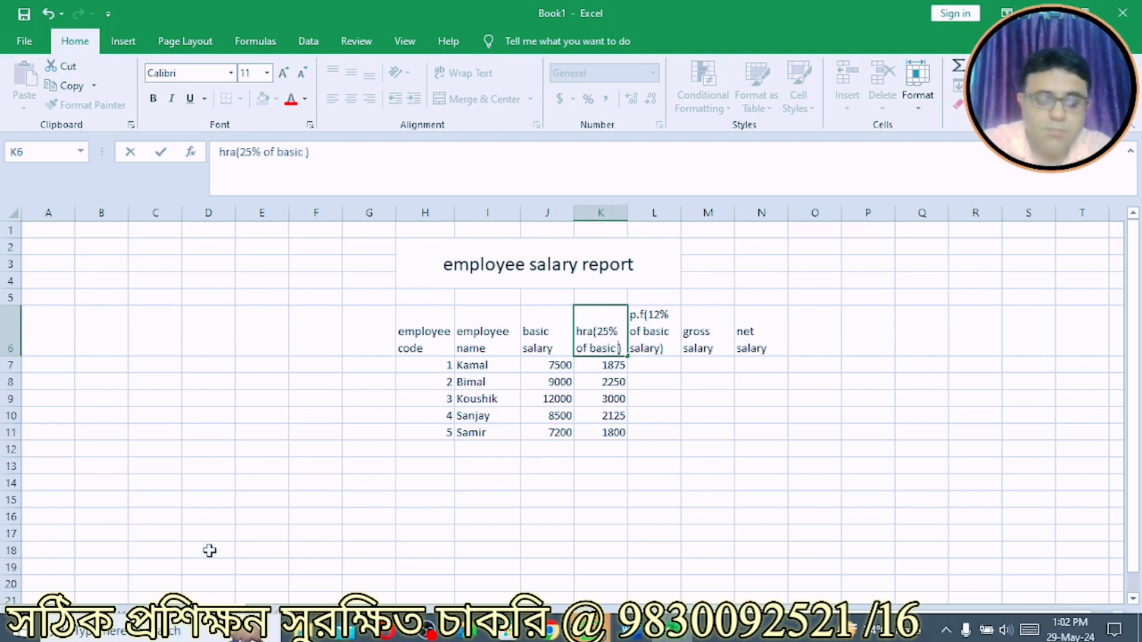
type("salary")
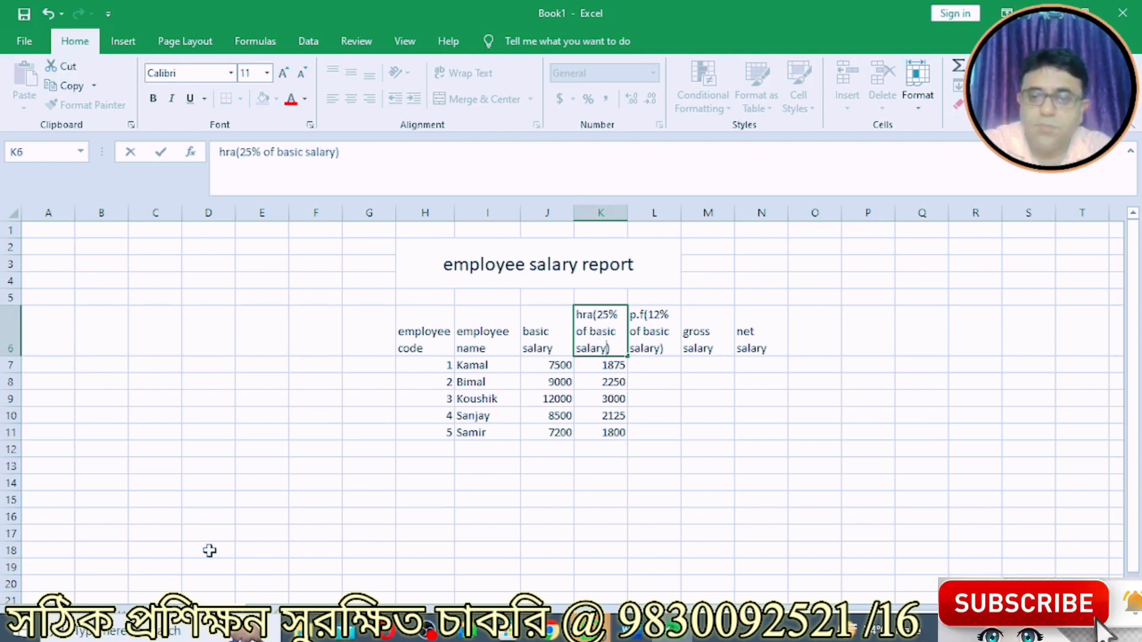
key("Return")
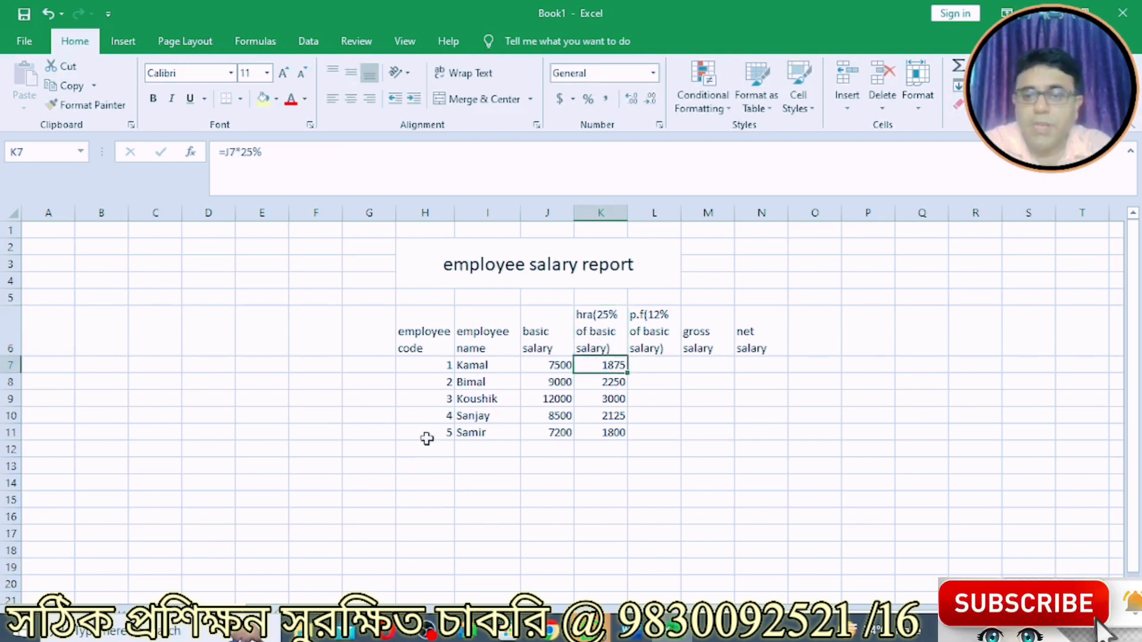
Calculate the P.F. in L7 with the formula =J7*12% and fill it down to L11.
left_click(663, 364)
type("=")
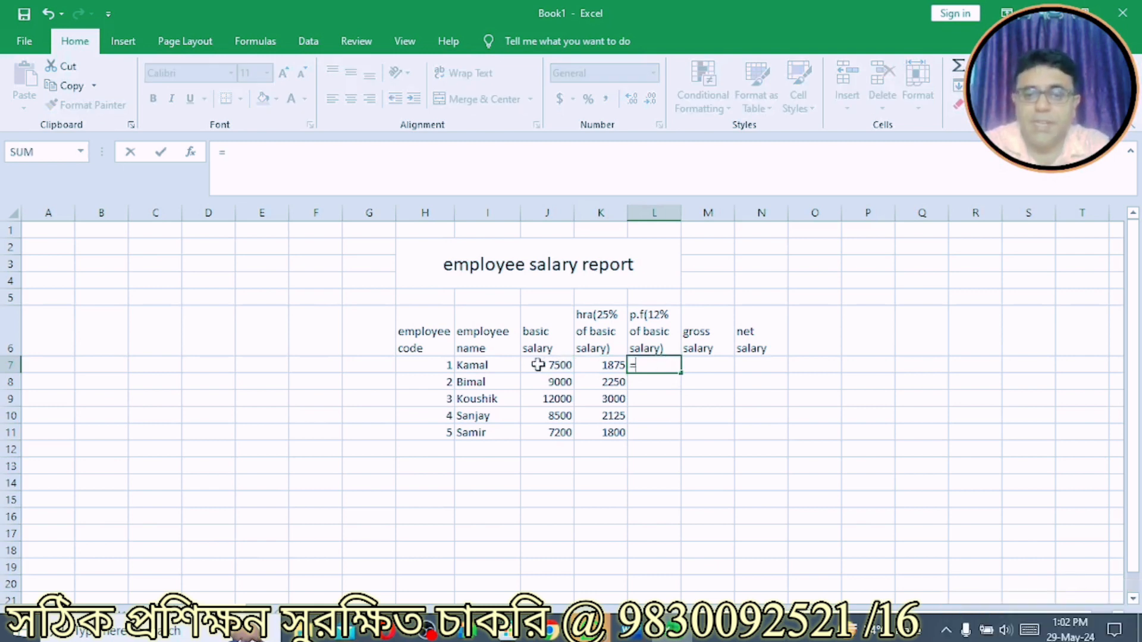
left_click(537, 364)
type("*12%")
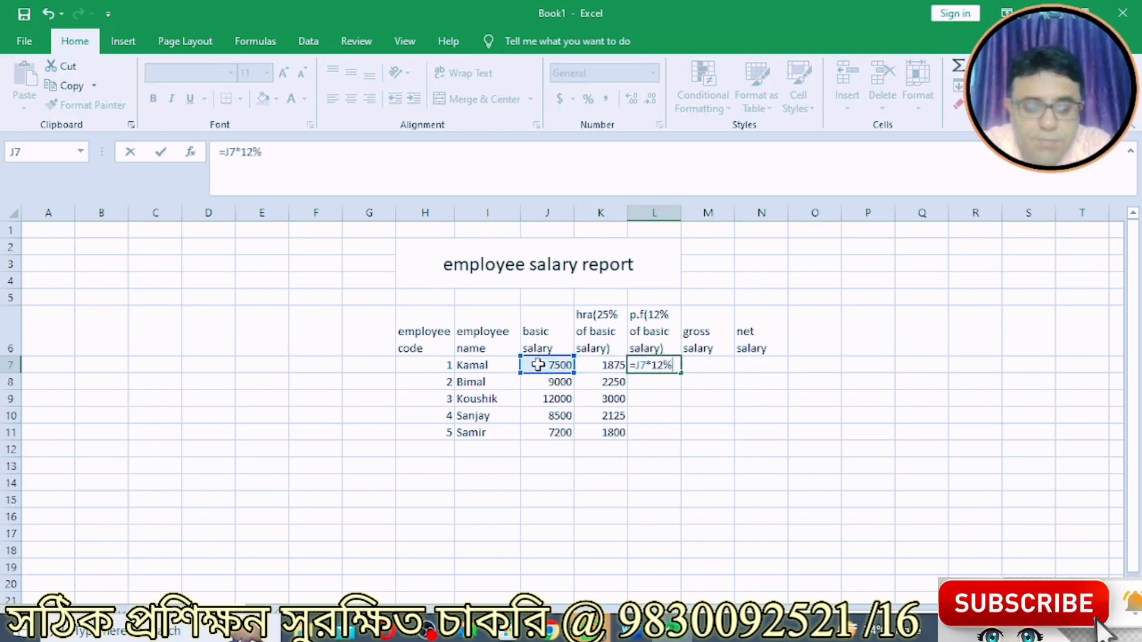
key("Return")
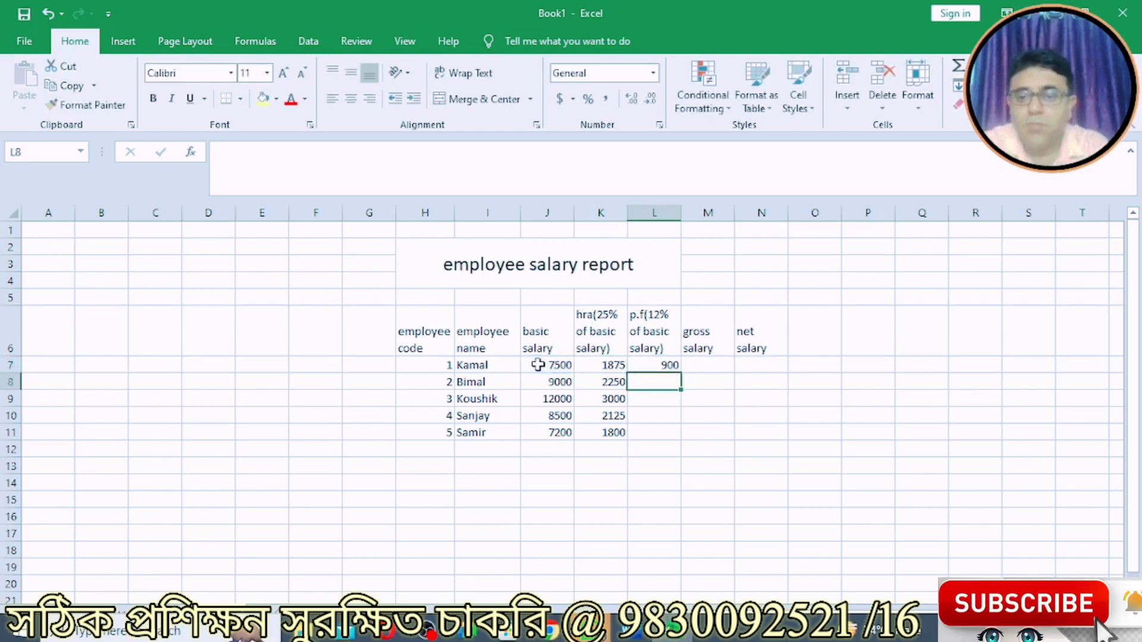
left_click(647, 363)
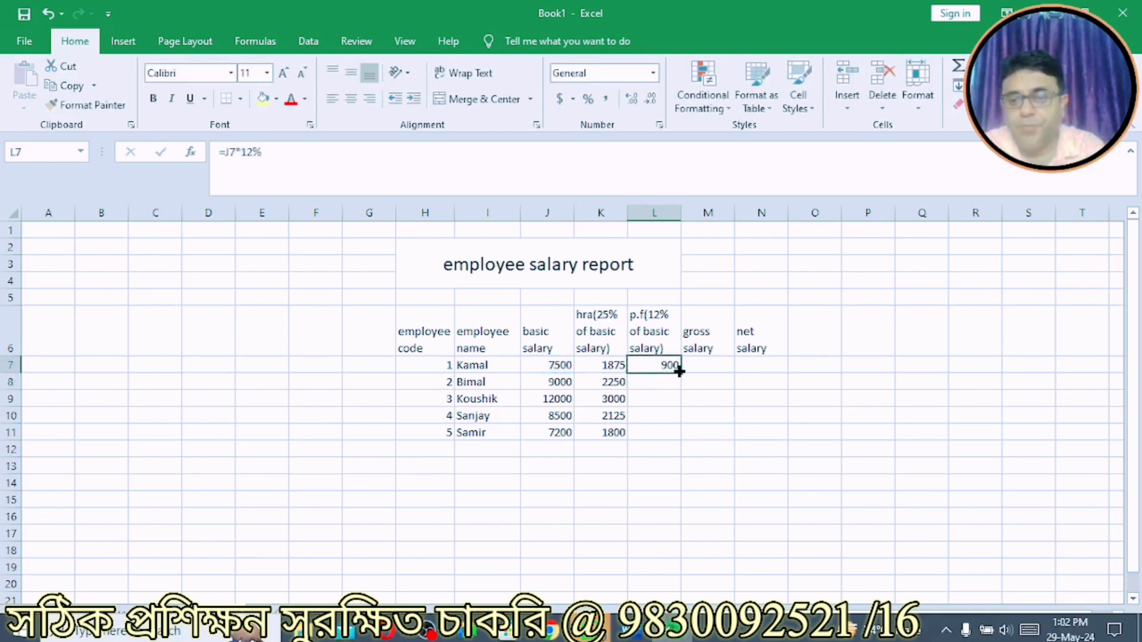
left_click_drag(679, 370, 678, 443)
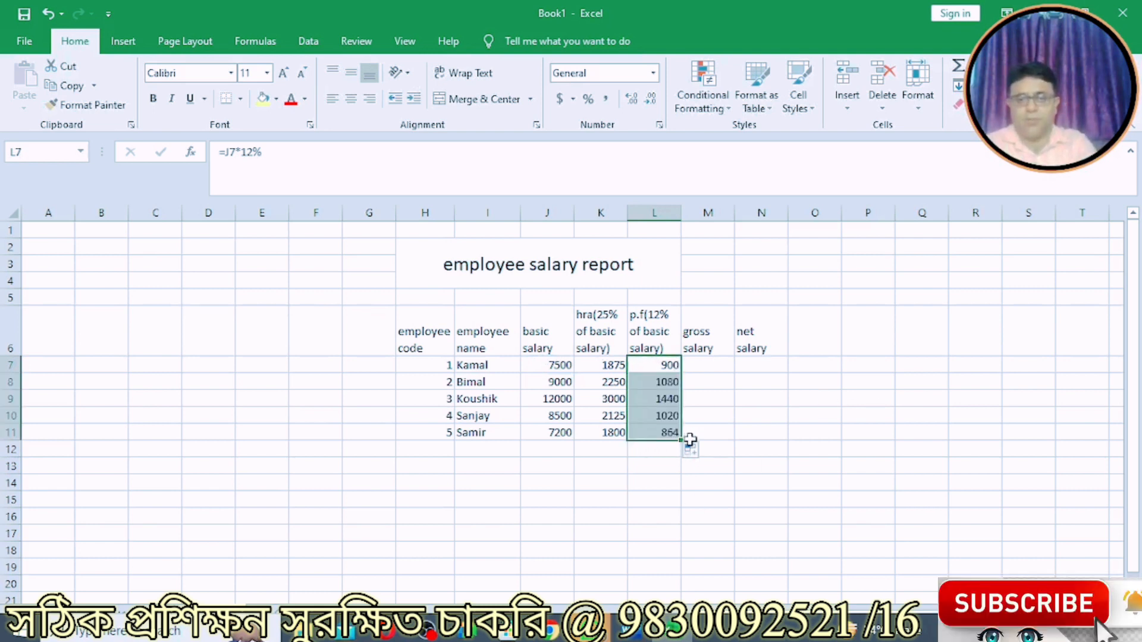
Calculate the first employee's gross salary in M7 with the formula =J7+K7.
left_click(707, 364)
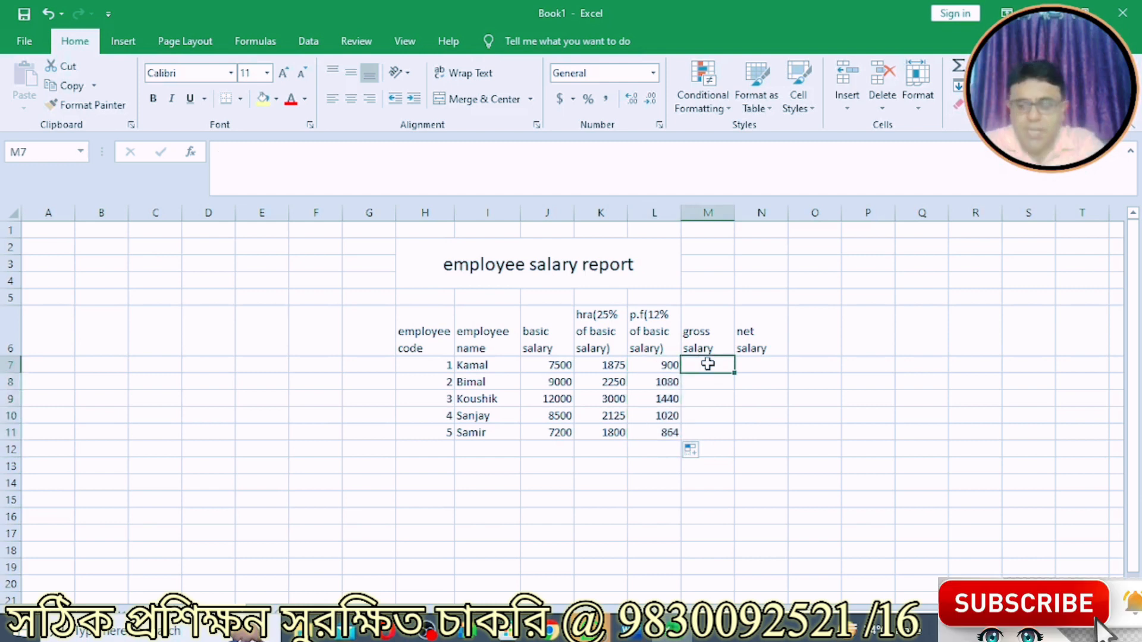
type("=")
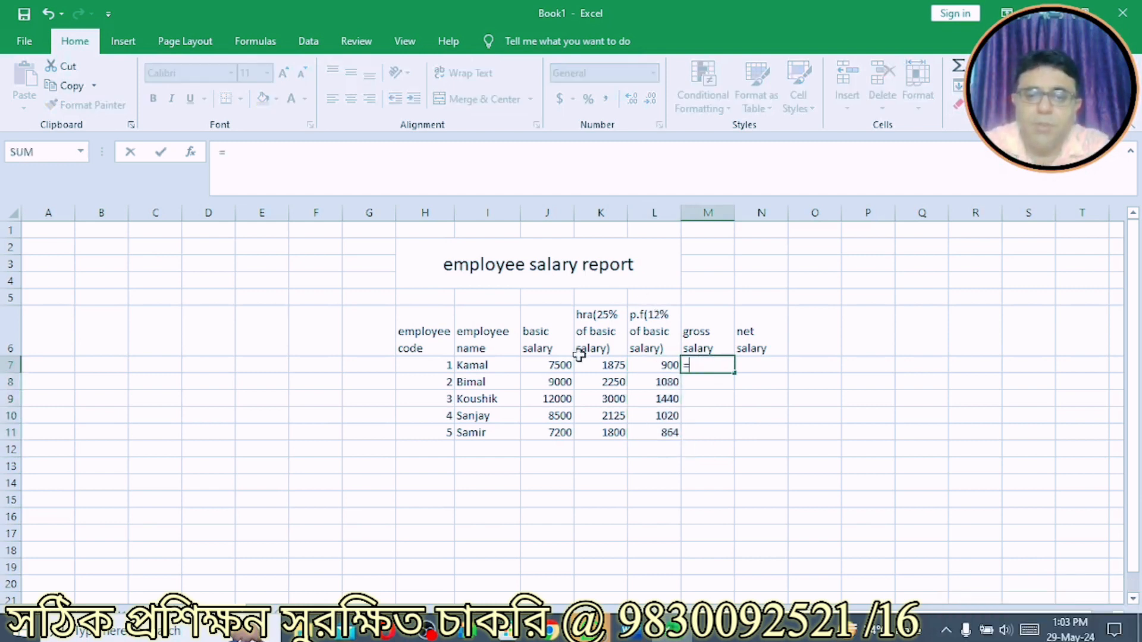
left_click(545, 361)
type("+")
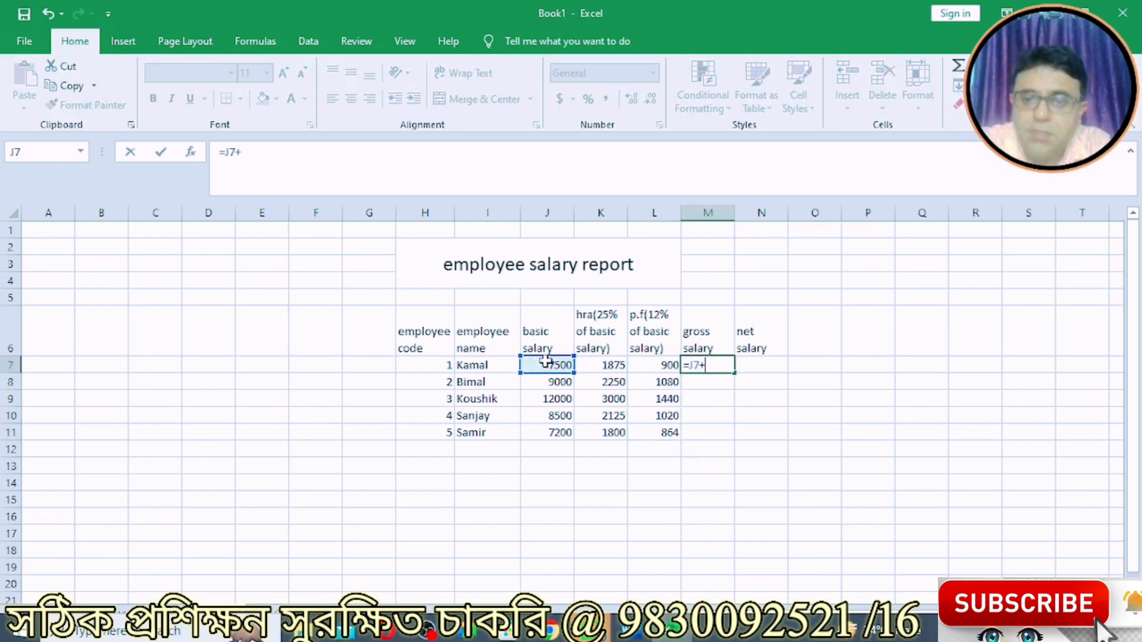
left_click(601, 369)
key("Return")
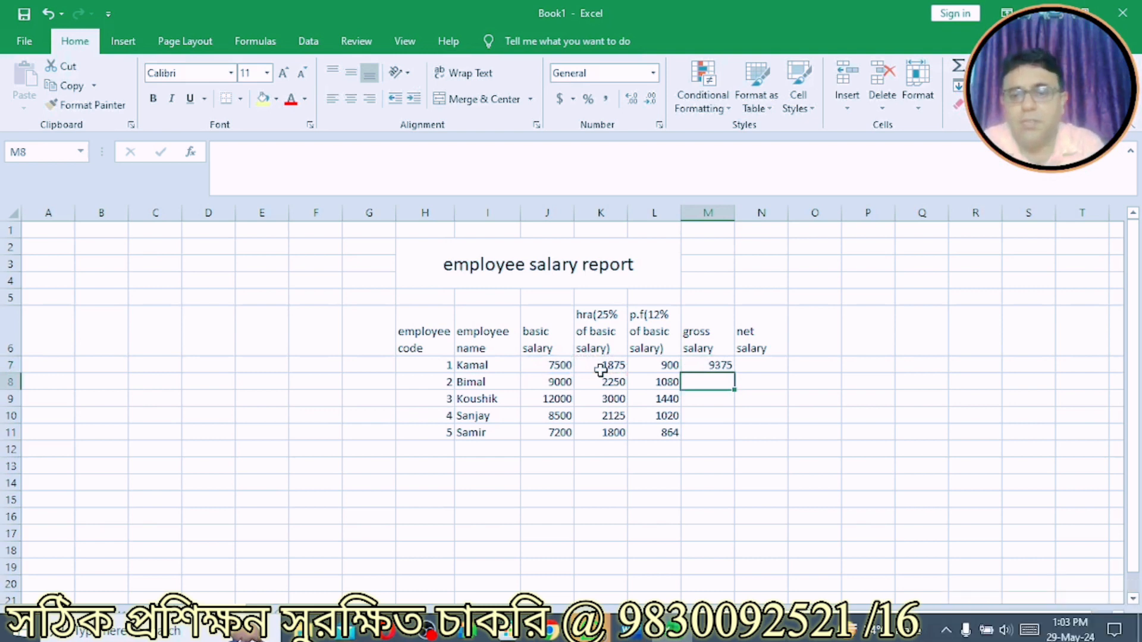
Change the gross salary formula in M7 to =J7+K7+L7 and fill it down to M11.
double_click(704, 365)
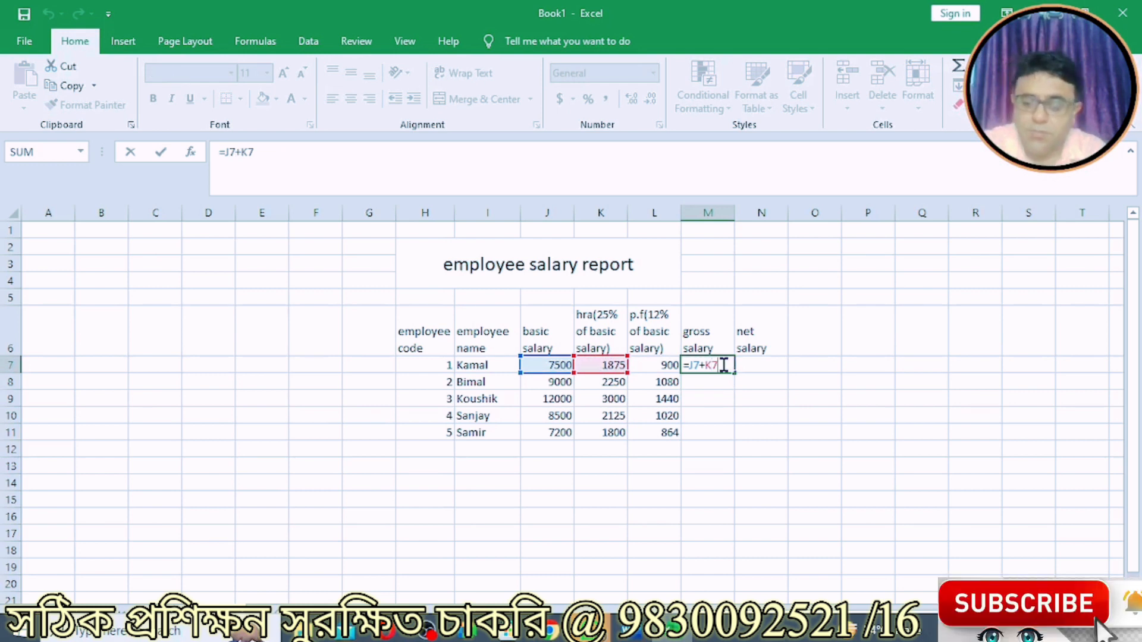
type("+")
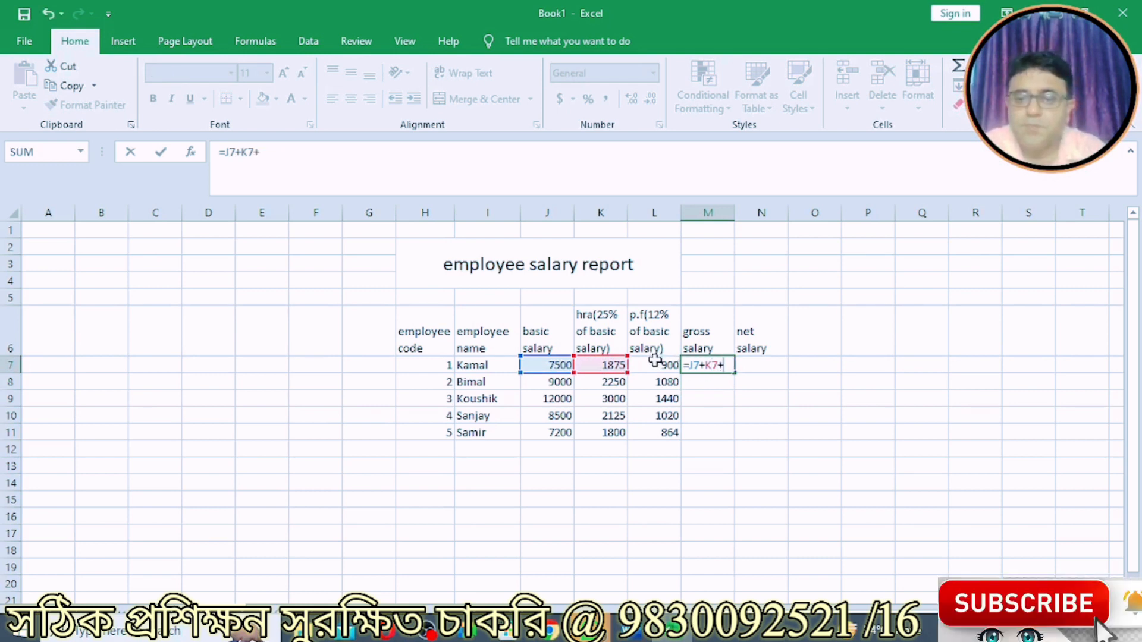
left_click(655, 362)
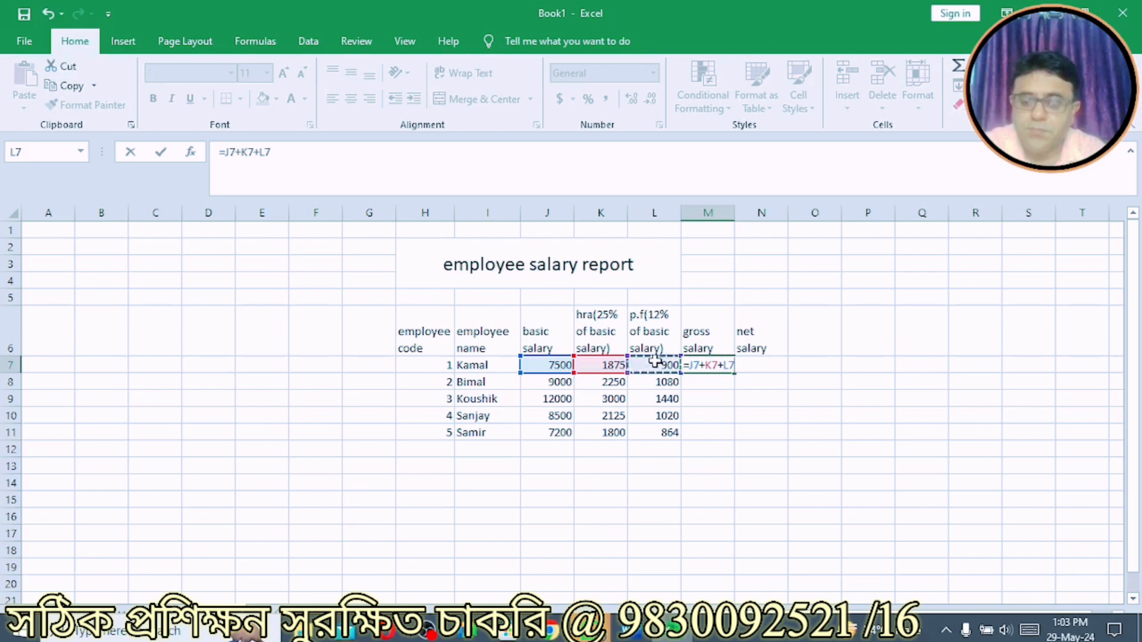
key("Return")
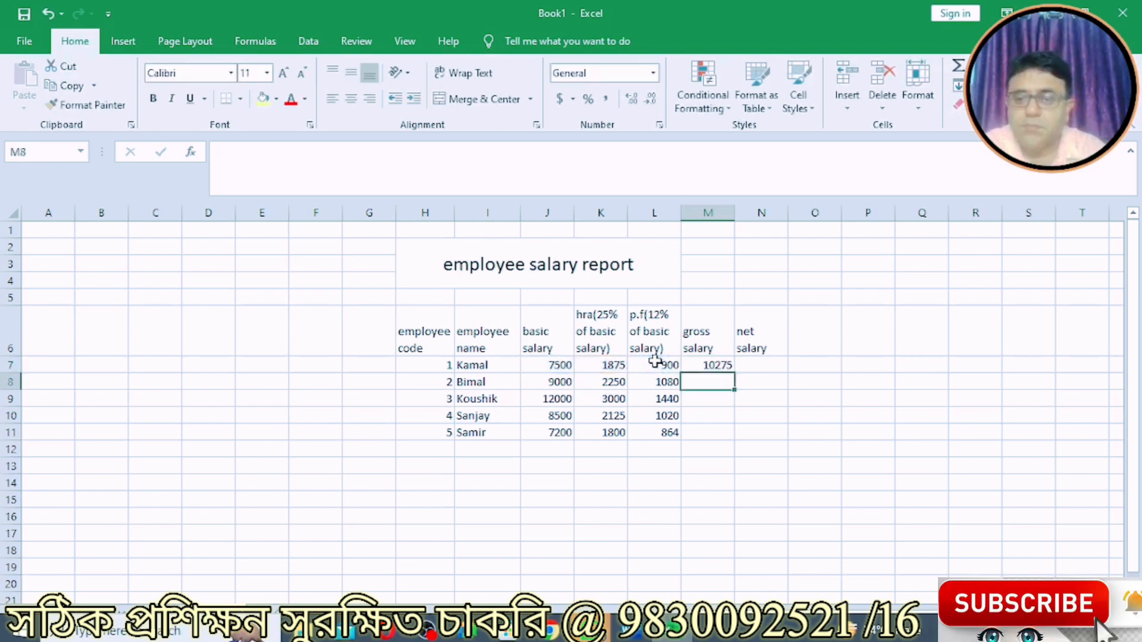
left_click(687, 364)
left_click_drag(732, 371, 730, 440)
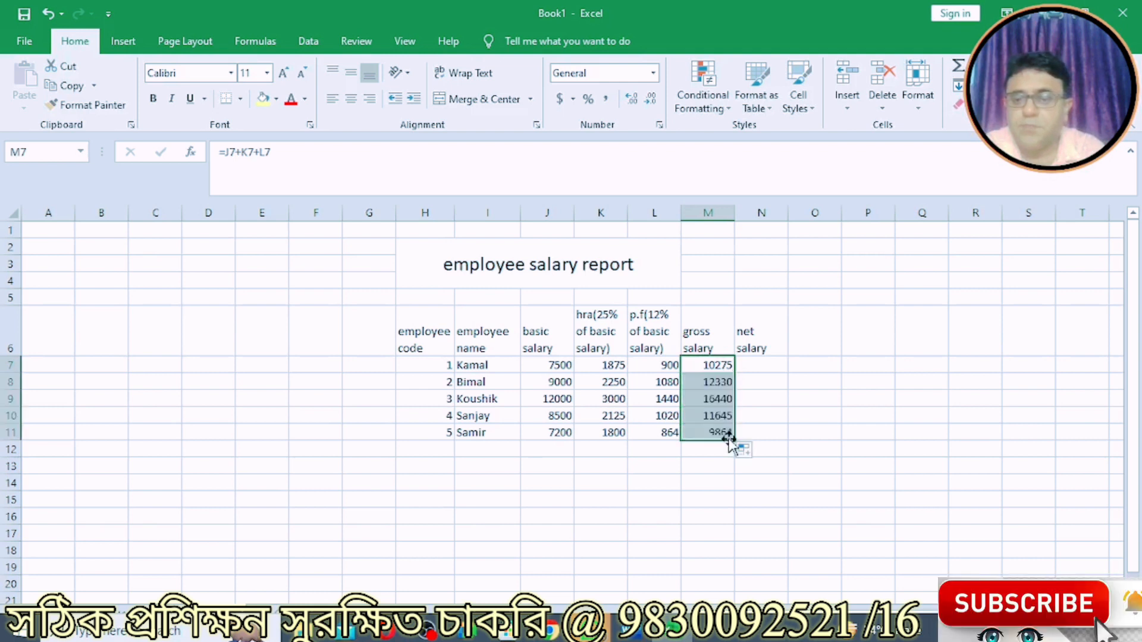
Calculate the net salary in N7 with the formula =M7-L7 and fill it down to N11.
left_click(757, 364)
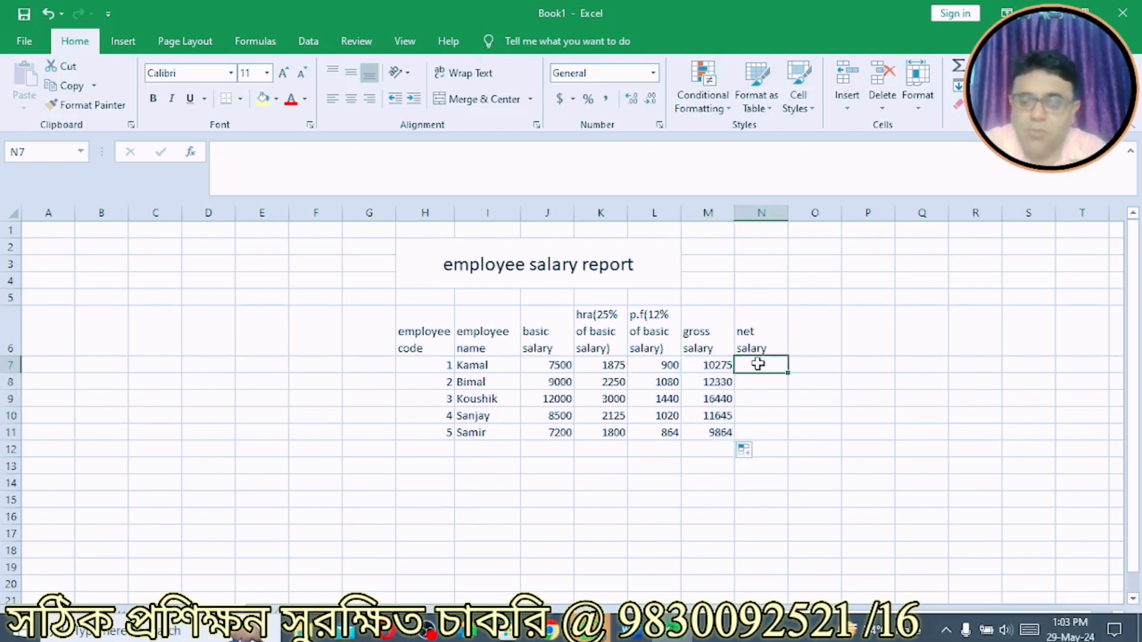
type("=")
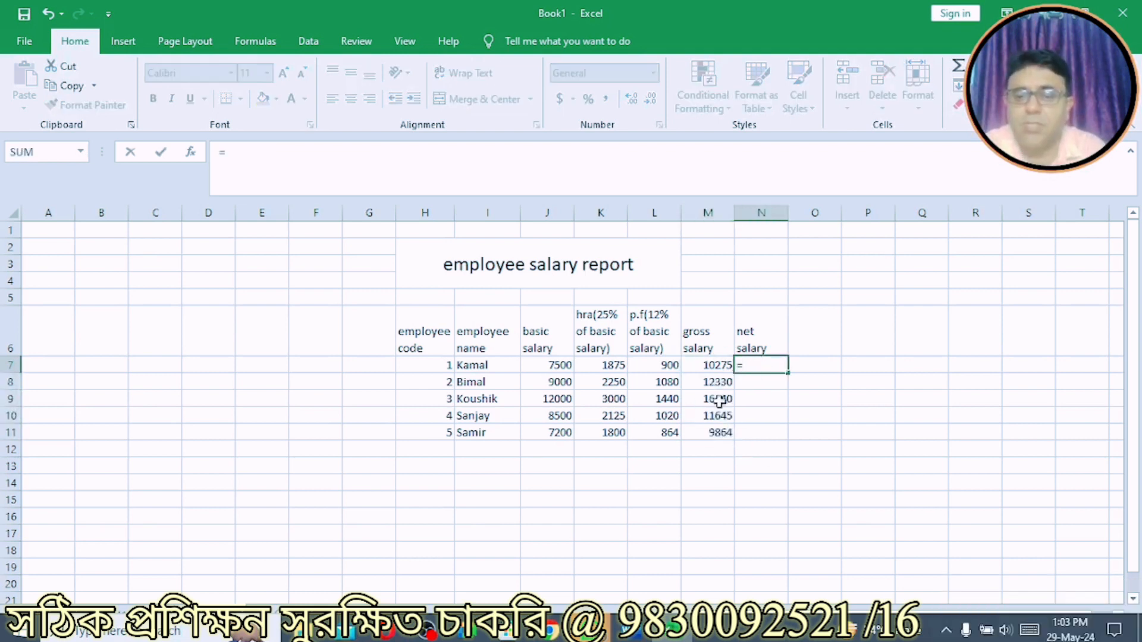
left_click(693, 369)
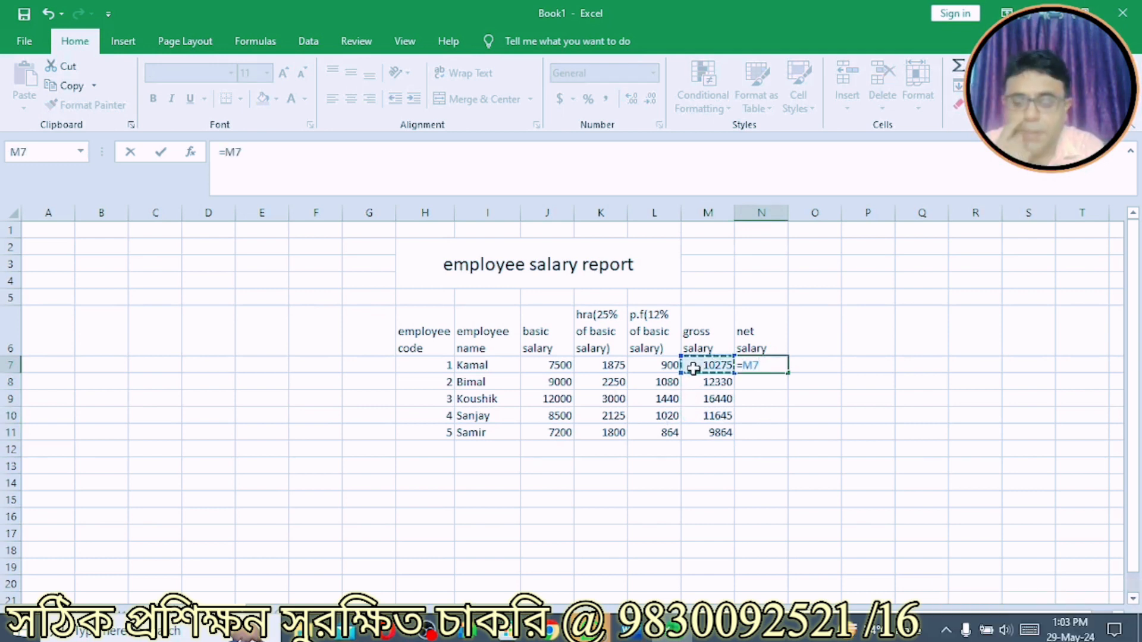
type("-")
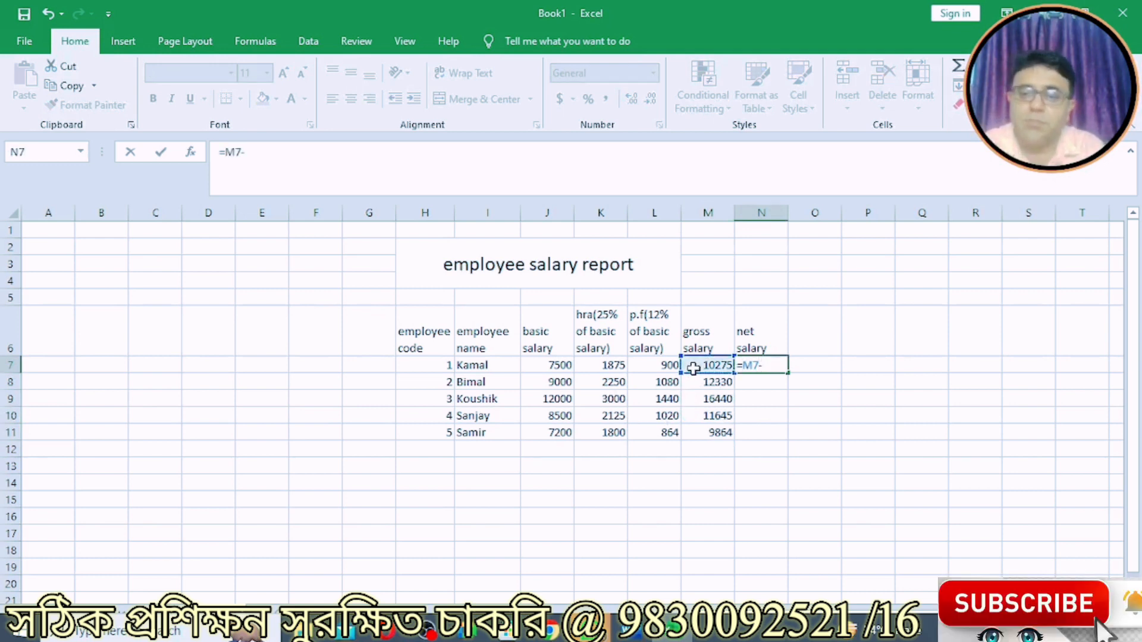
left_click(646, 367)
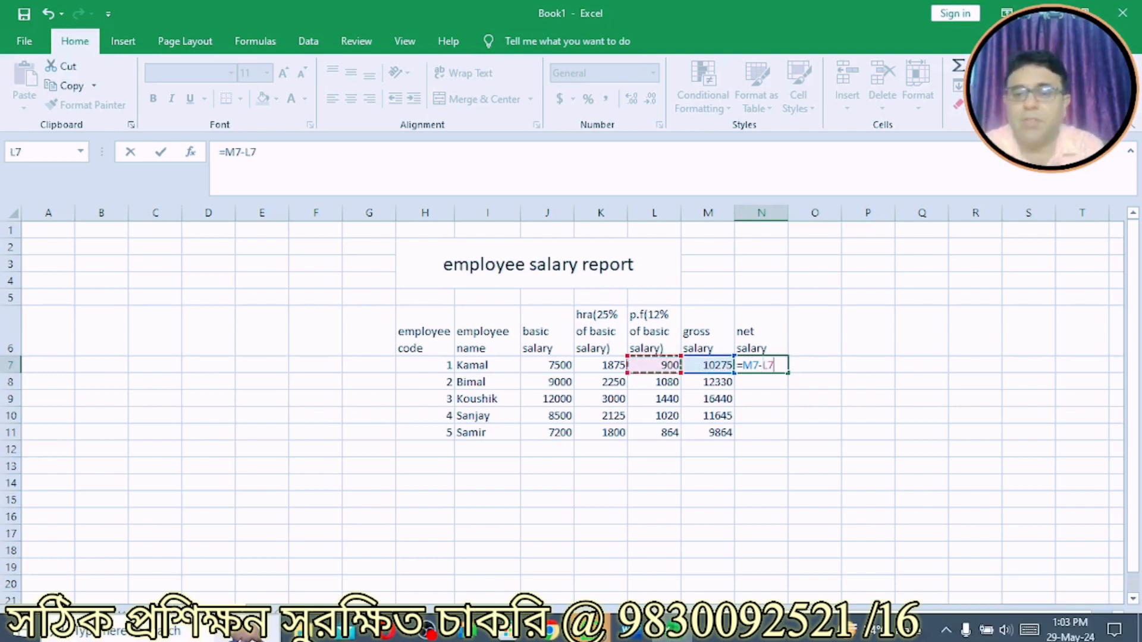
key("Return")
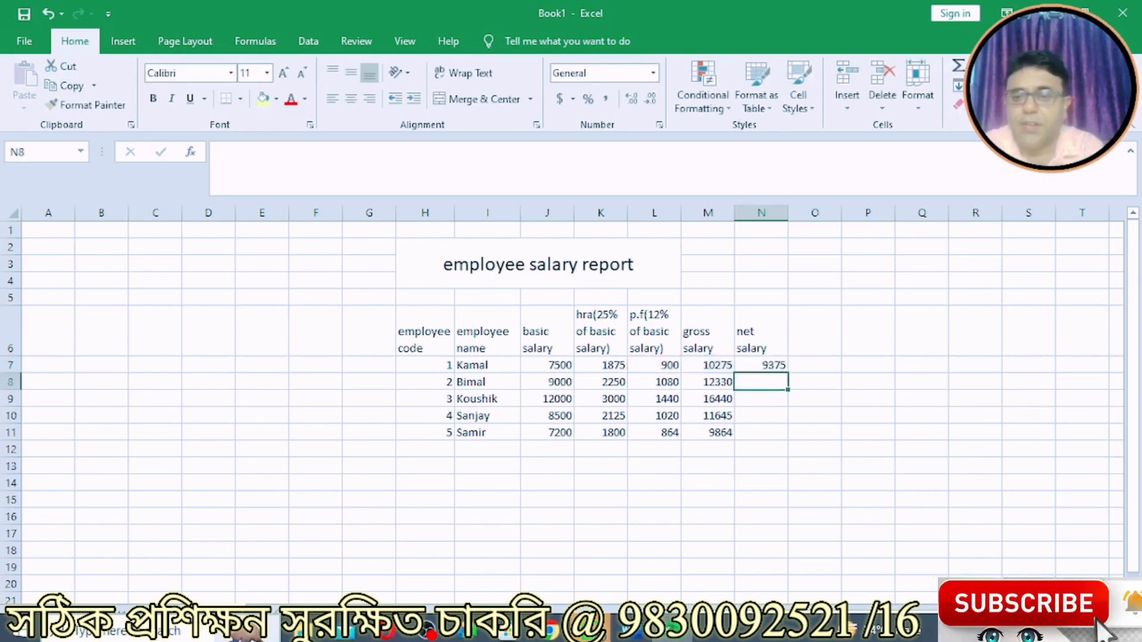
left_click(755, 362)
left_click_drag(786, 371, 784, 439)
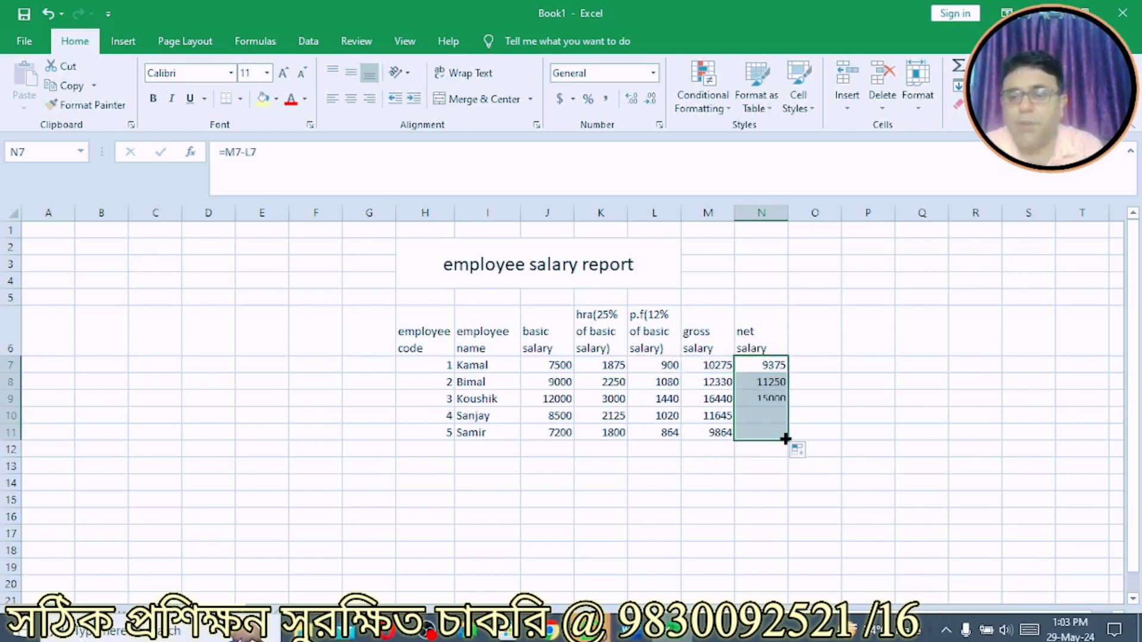
left_click(677, 567)
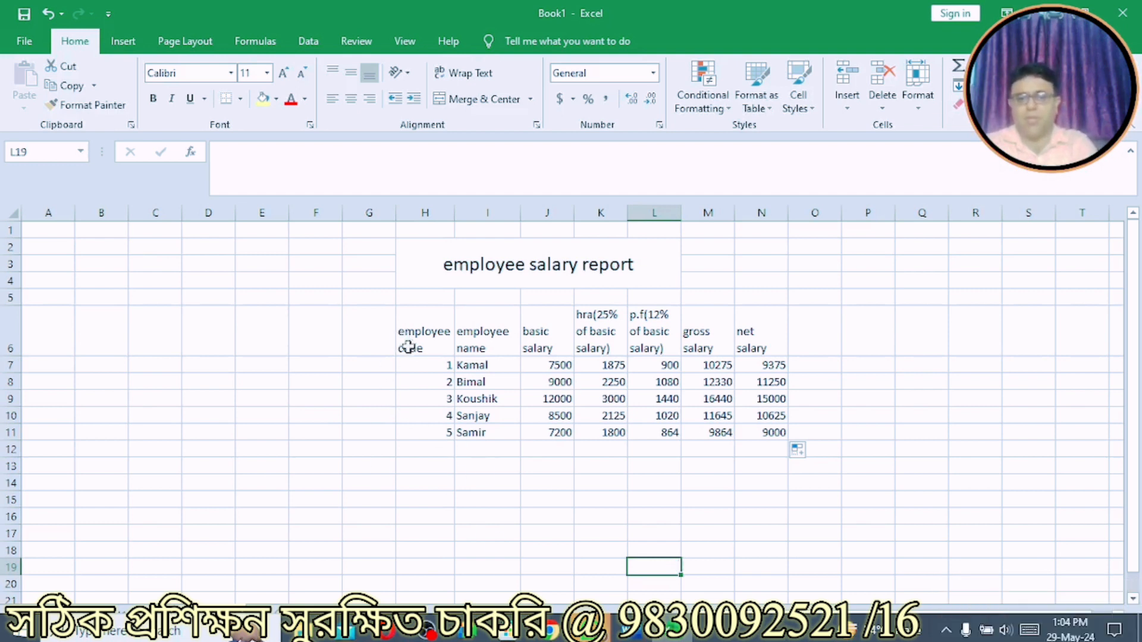
left_click(419, 363)
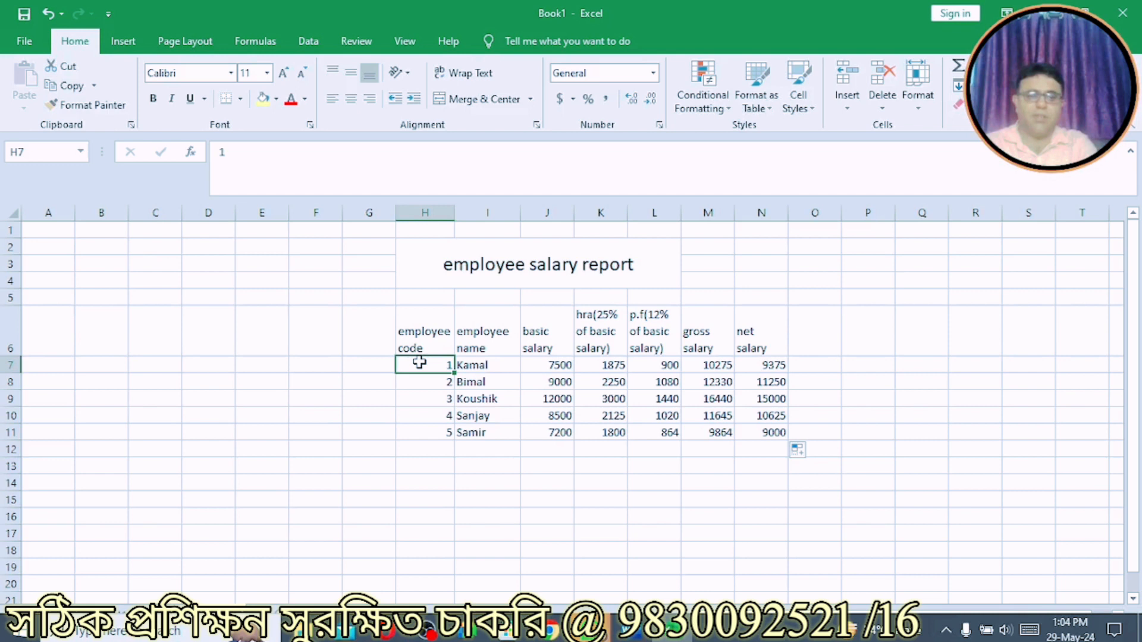
left_click(497, 366)
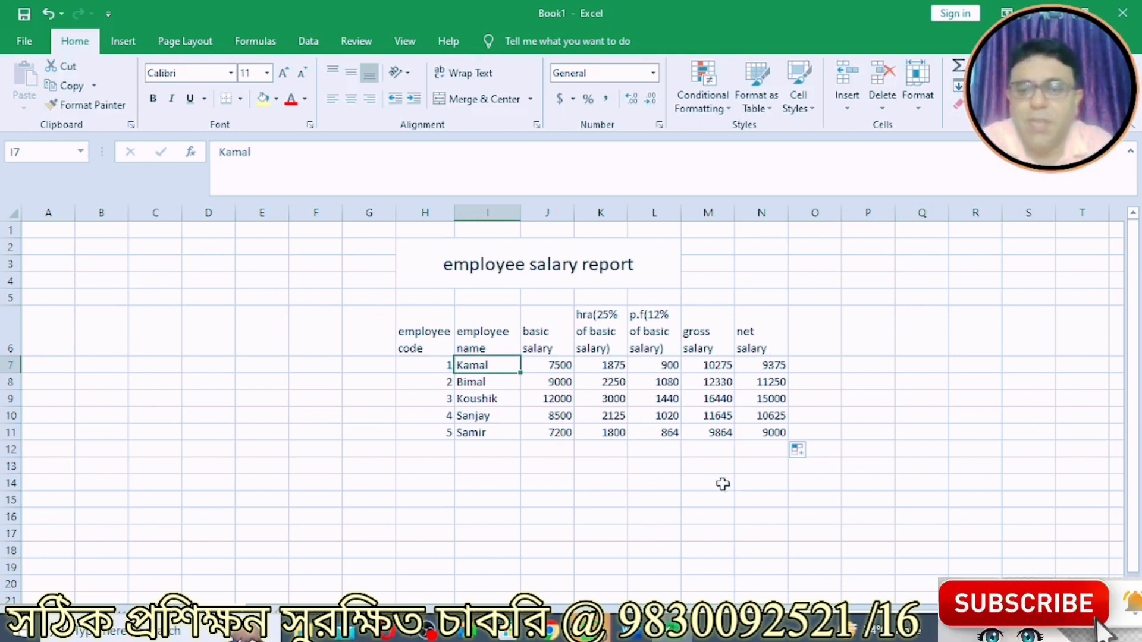
Label M13 "total" and add up the net salaries N7:N11 in N13 with the SUM function.
left_click(762, 464)
key("Left")
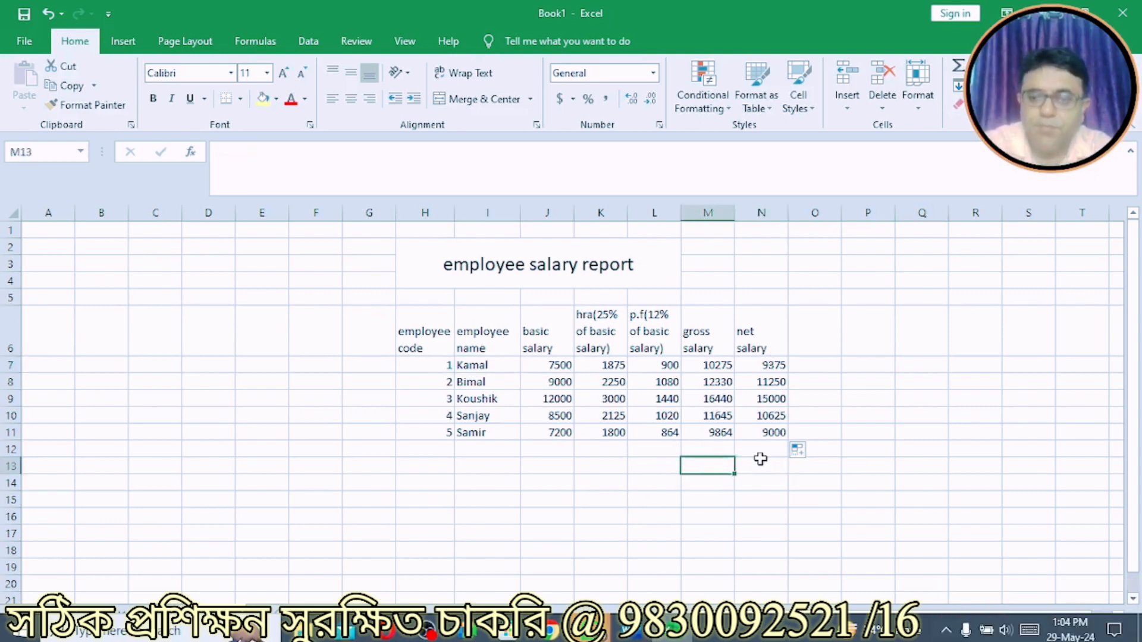
type("total")
key("BackSpace")
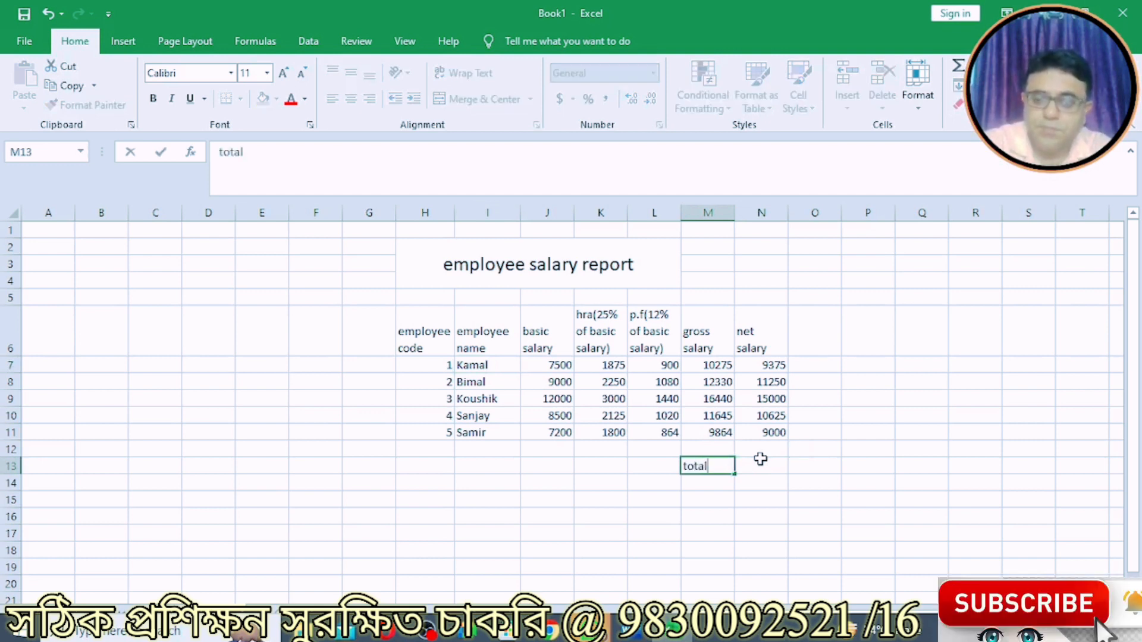
type("l")
key("Return")
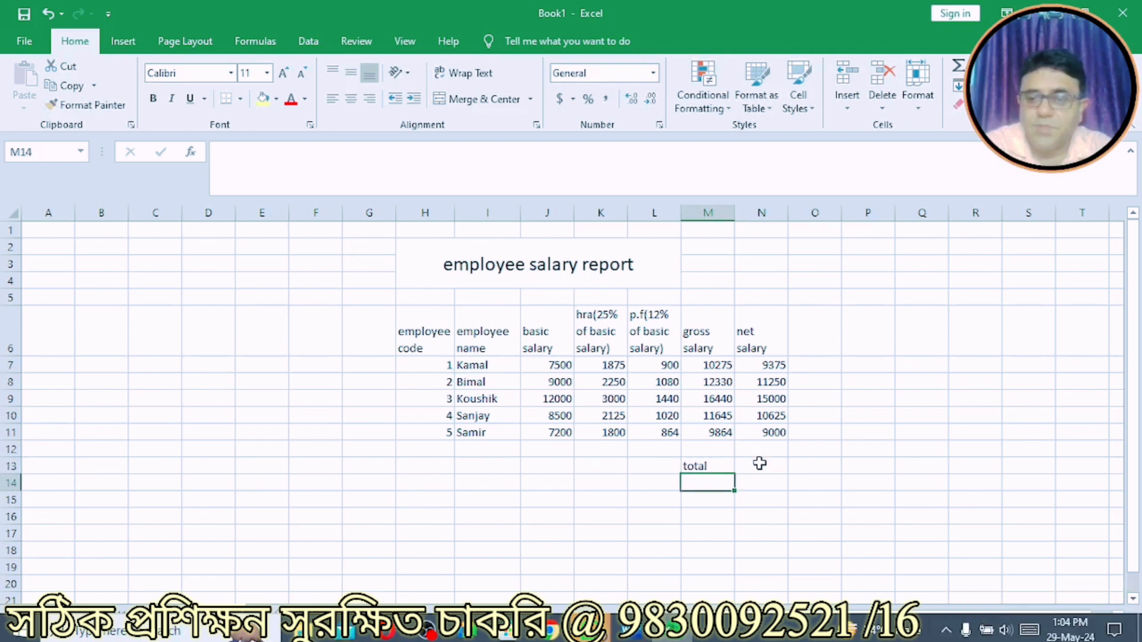
left_click(759, 464)
type("=s")
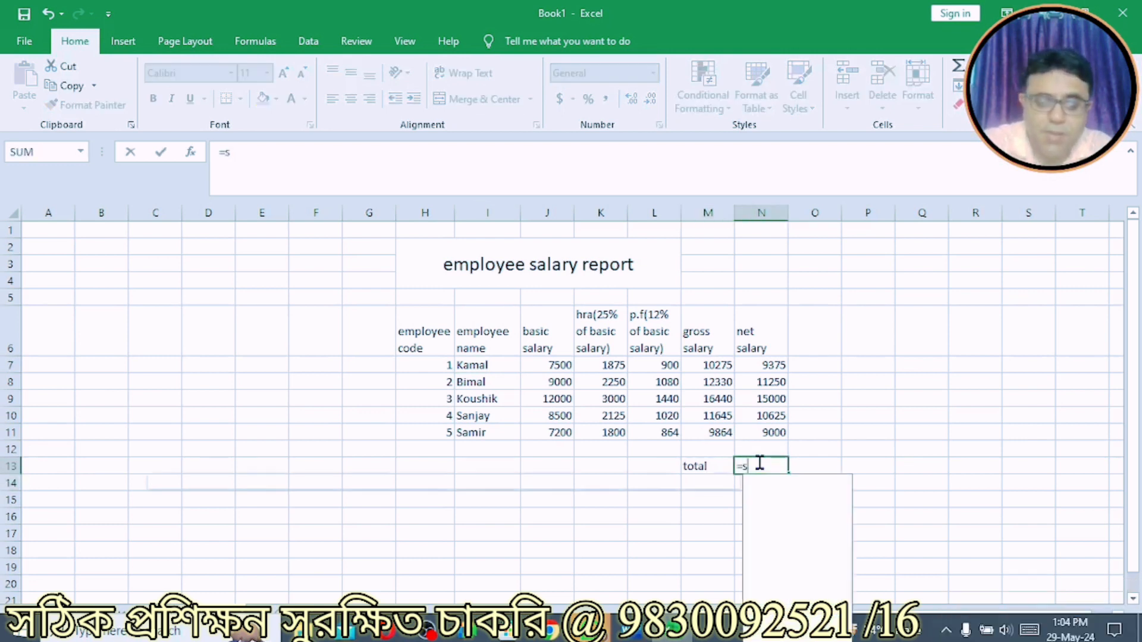
type("um(")
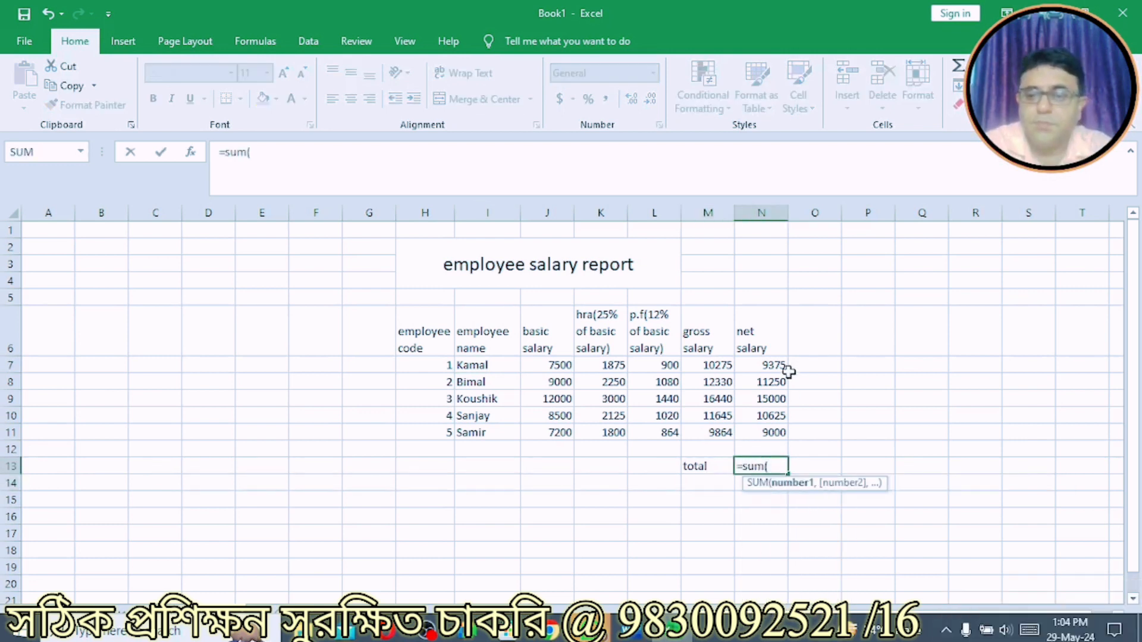
left_click_drag(771, 363, 772, 437)
key("Return")
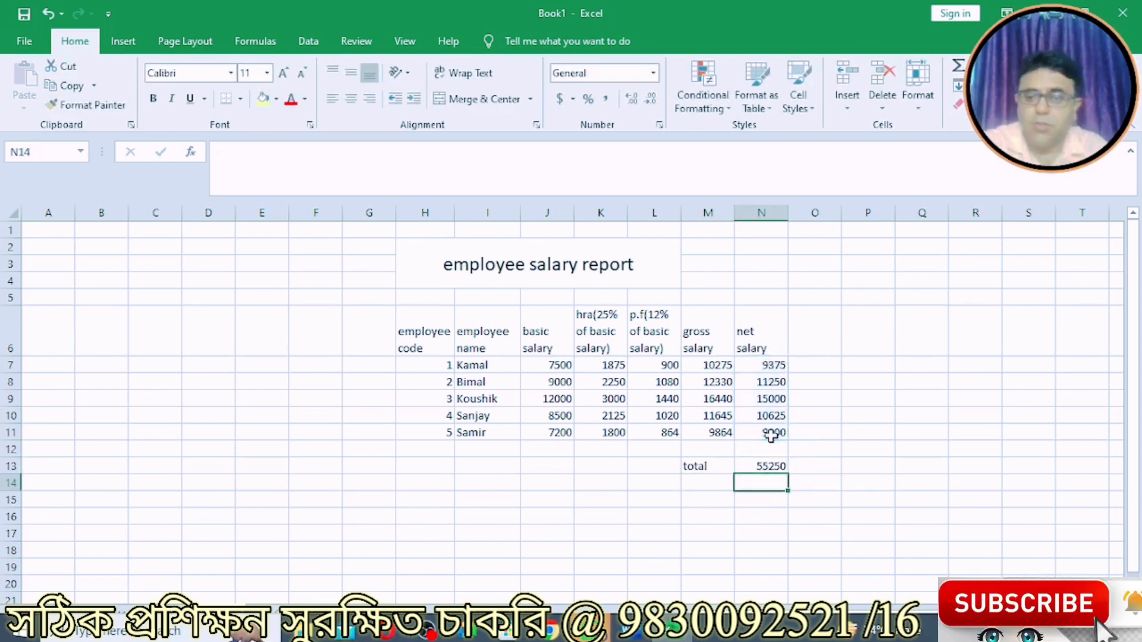
Label M14 "max" and find the highest net salary in N14 with the MAX function.
left_click(701, 482)
type("max")
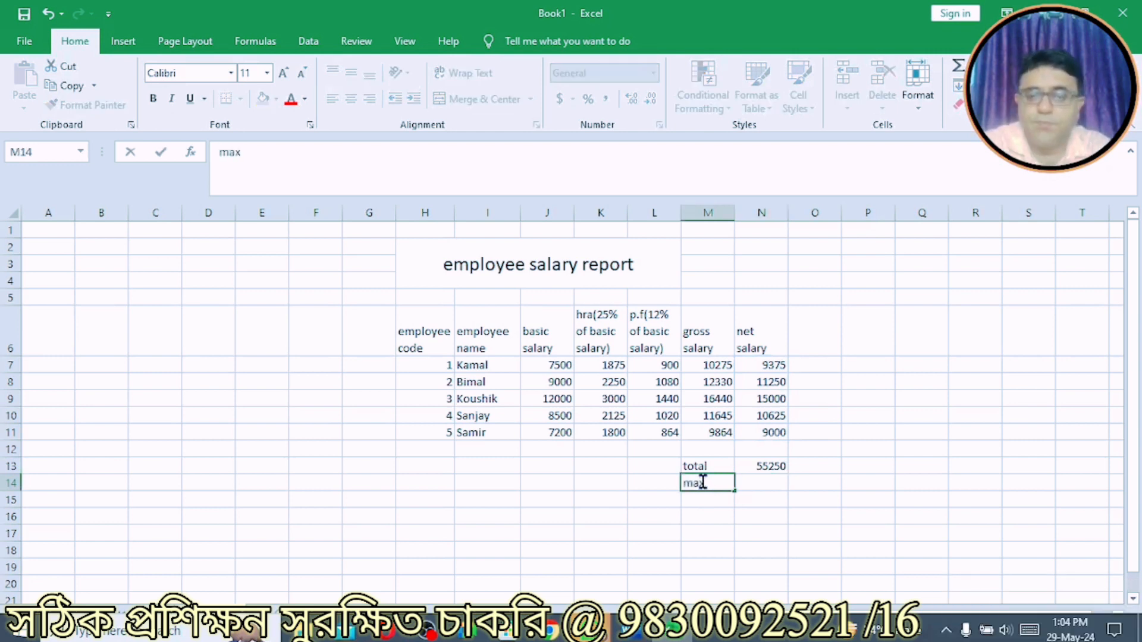
key("Tab")
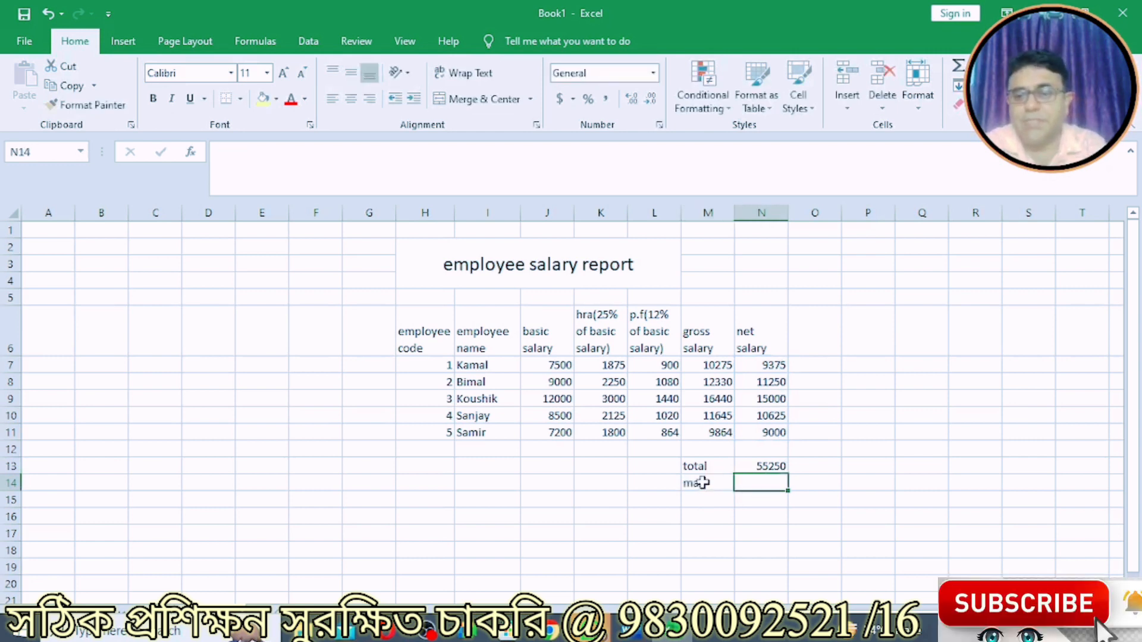
type("=max(")
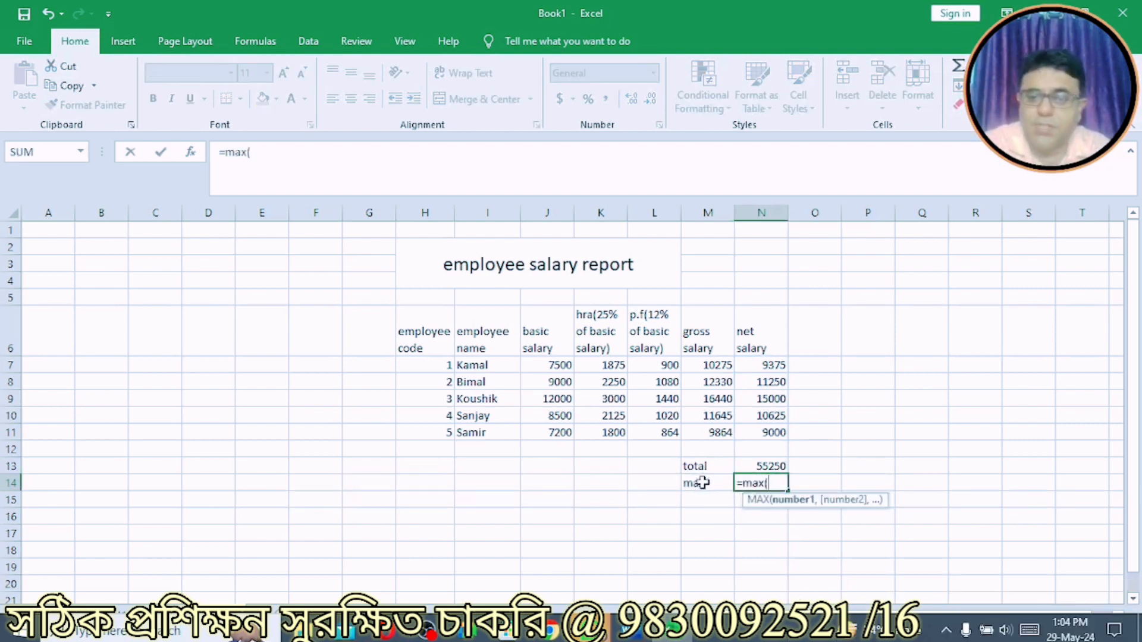
left_click_drag(770, 365, 769, 424)
type(")")
key("Return")
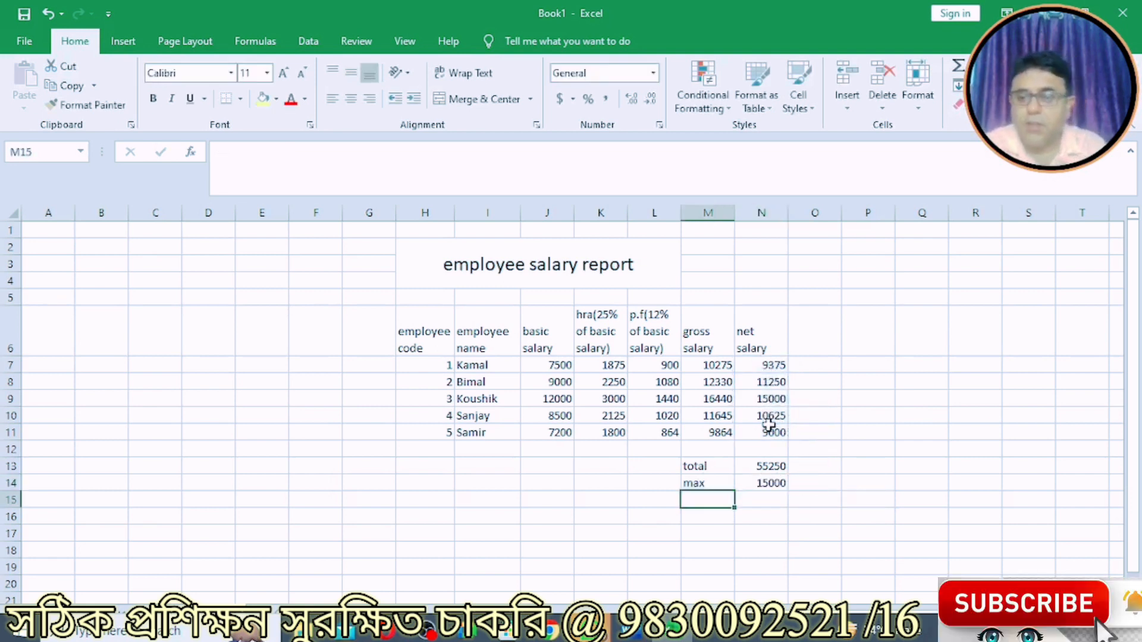
Label M15 "min" and find the lowest net salary in N15 with the MIN function over N7:N11.
type("min")
key("Tab")
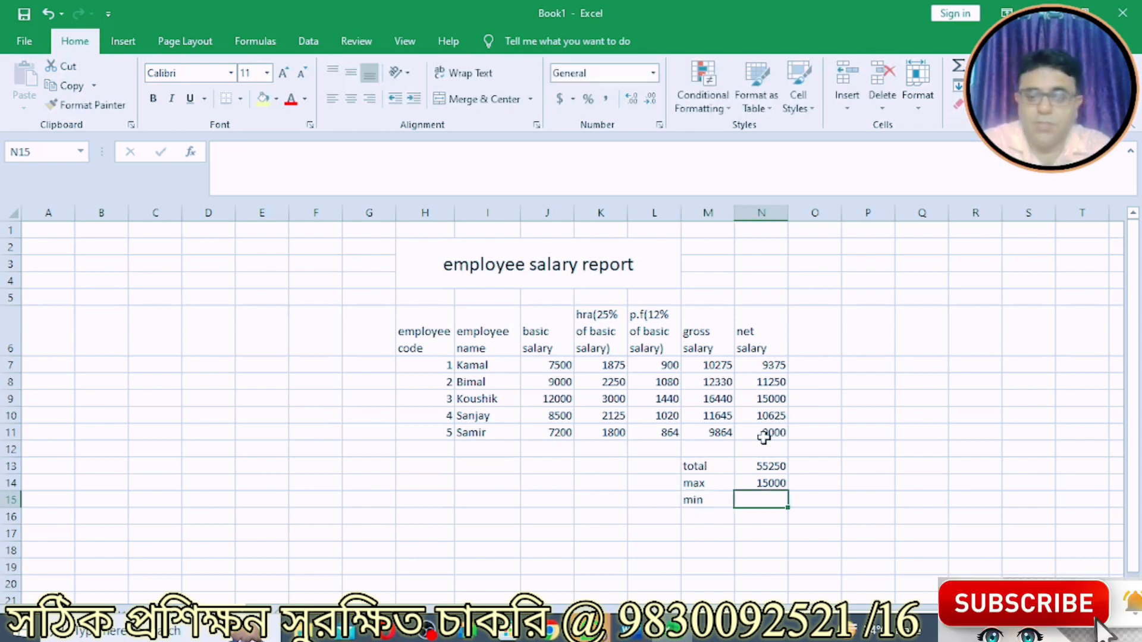
type("=min")
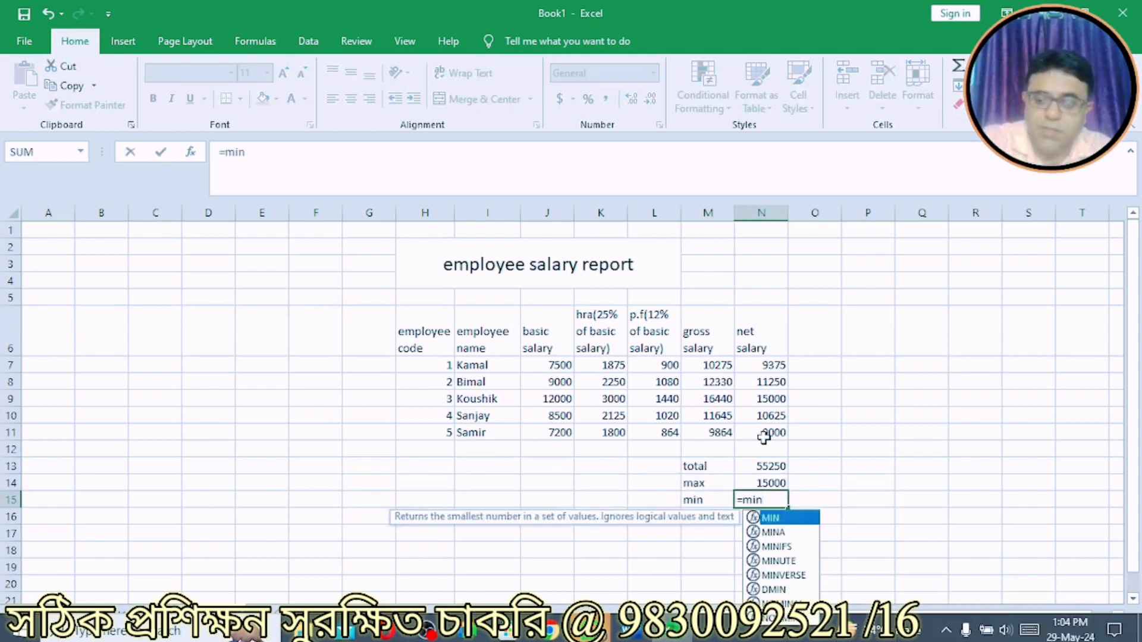
type("(")
left_click_drag(762, 367, 761, 427)
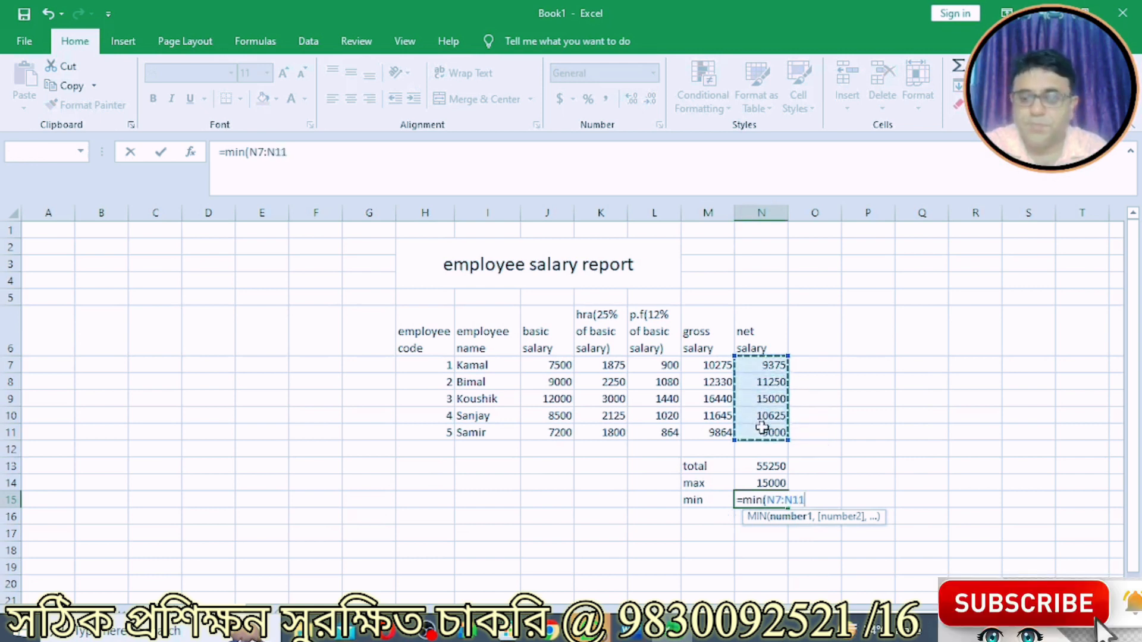
key("Return")
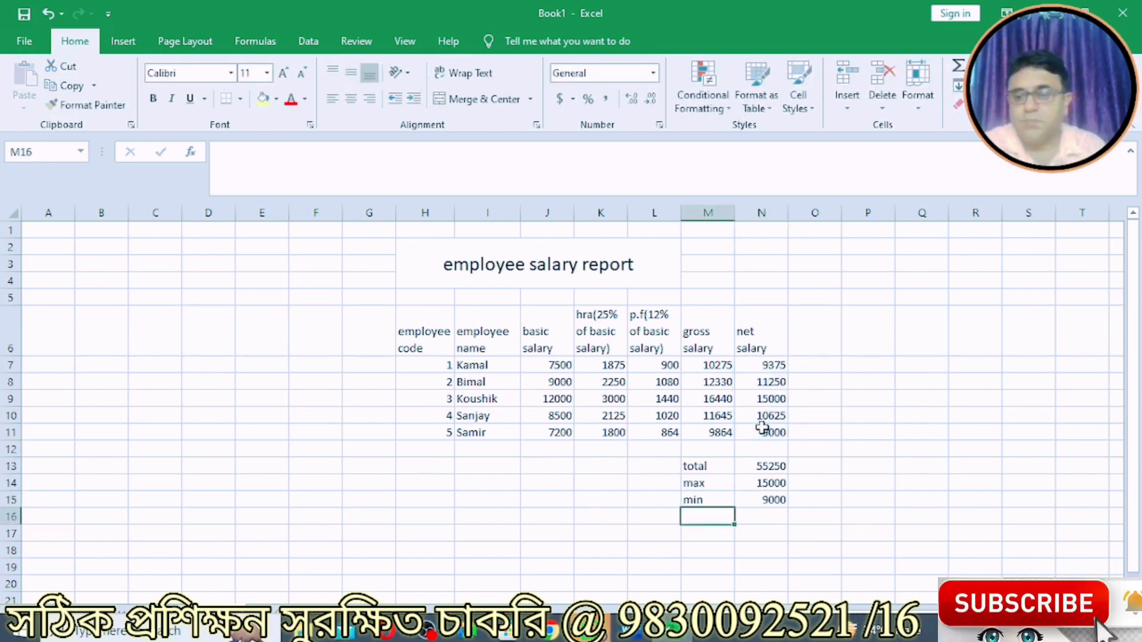
Label cell M16 "count" below the min label.
type("cpount")
key("Tab")
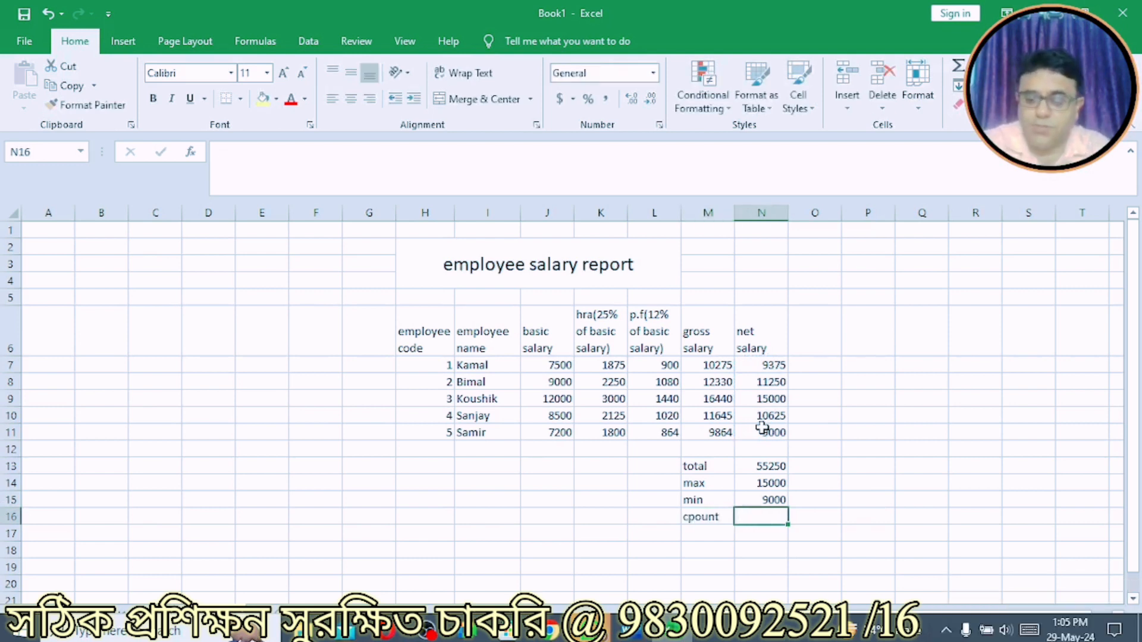
key("Left")
key("Delete")
type("cpoun")
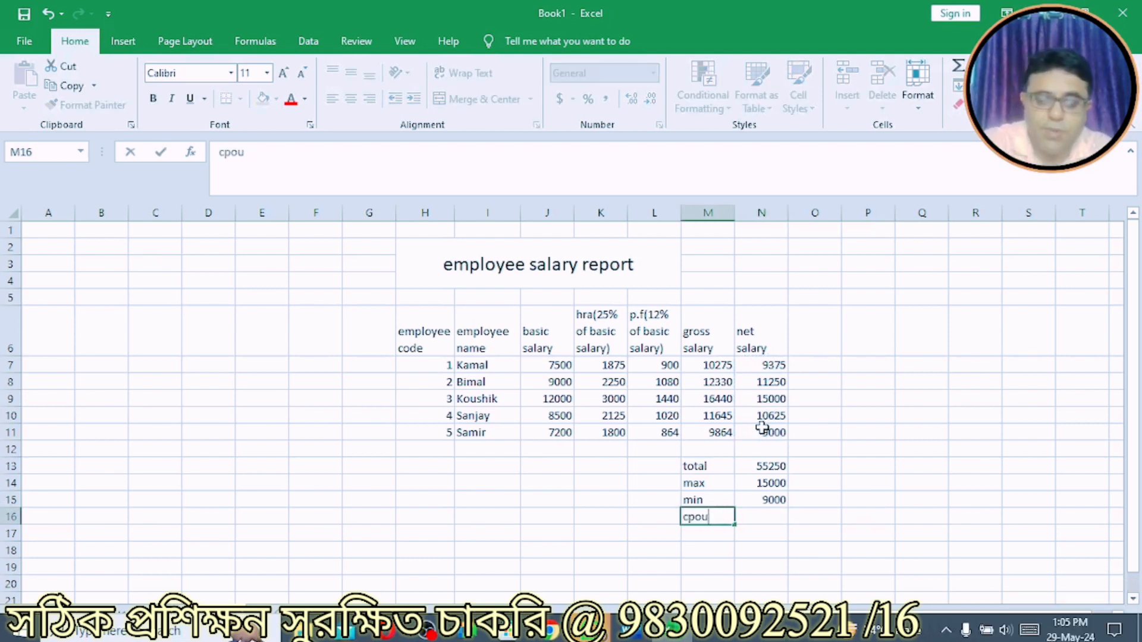
key("BackSpace")
key("BackSpace")
key("BackSpace")
key("BackSpace")
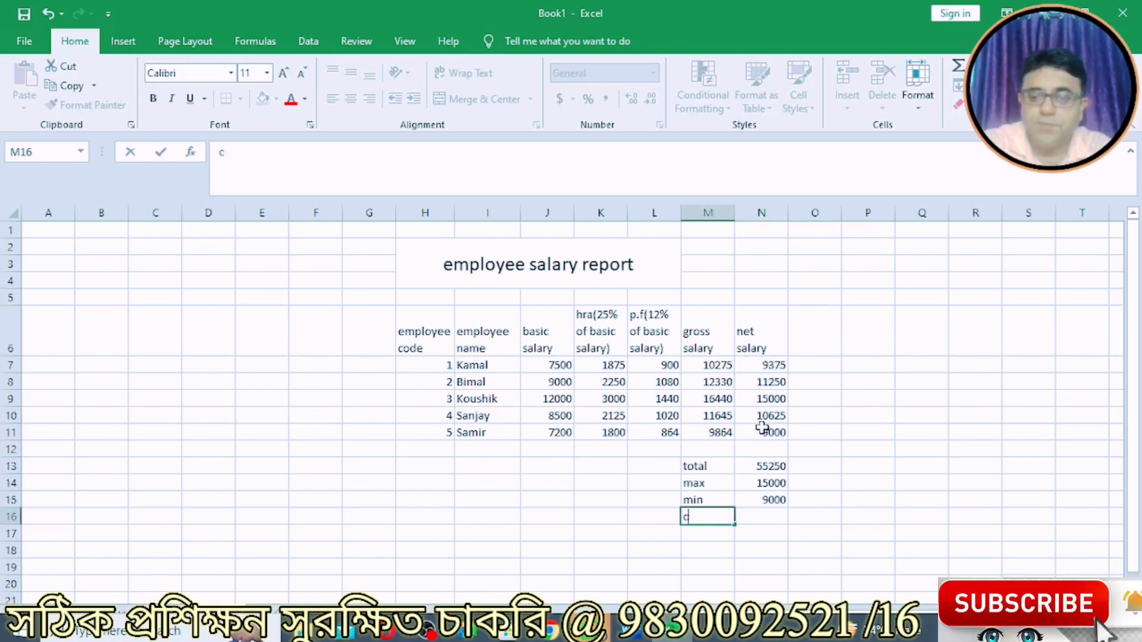
type("ount")
key("Tab")
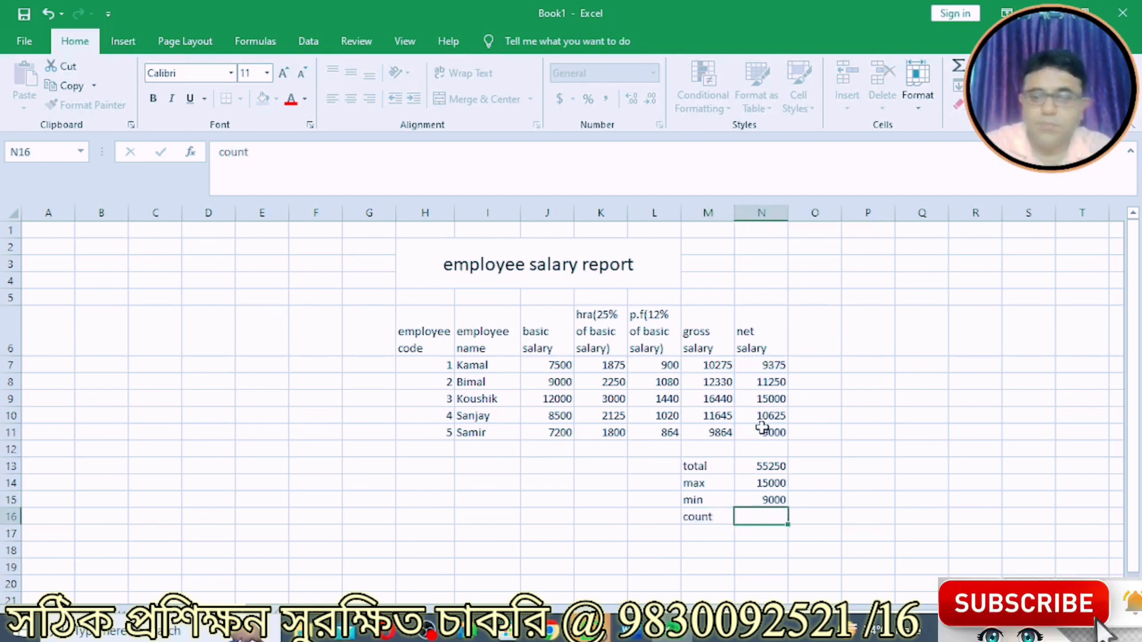
Count the net salaries N7:N11 in N16 with the COUNT function.
type("=")
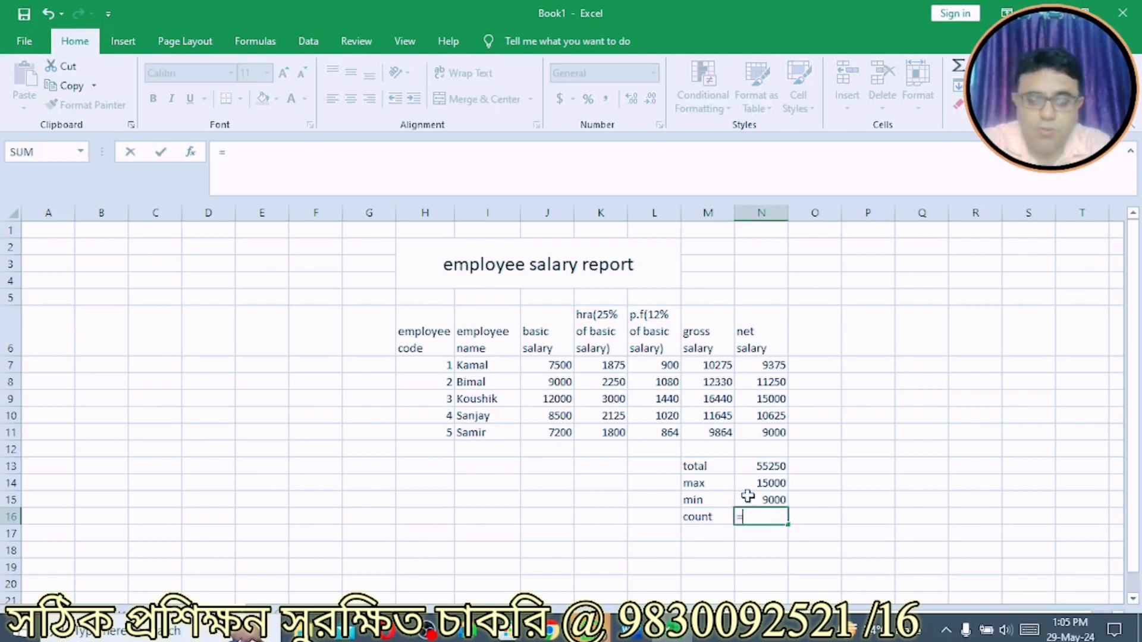
type("count")
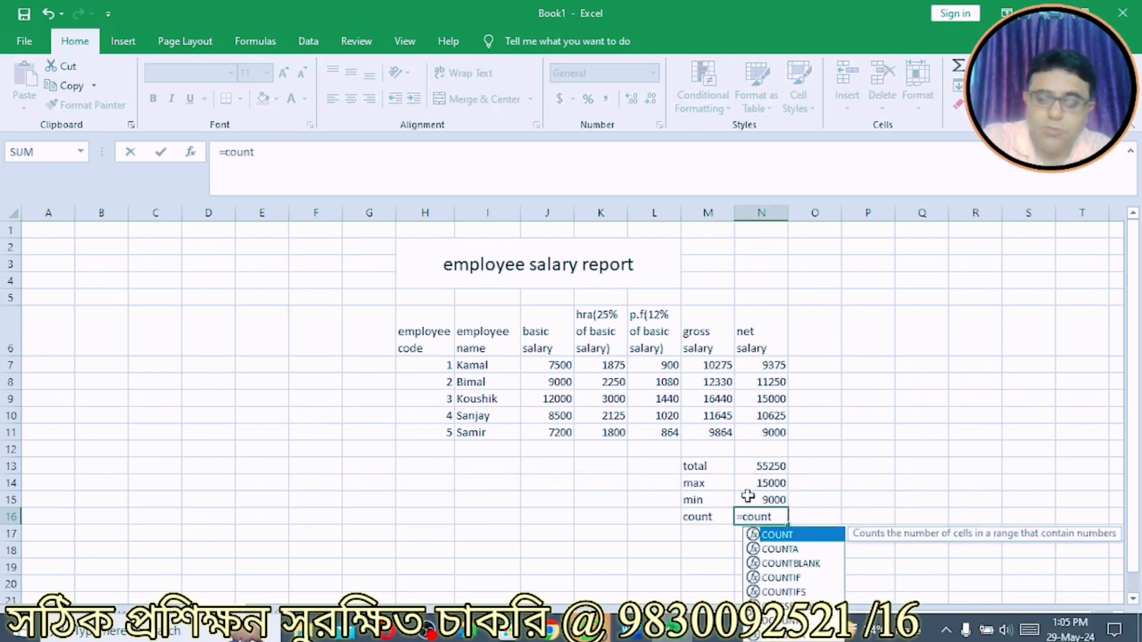
type("(")
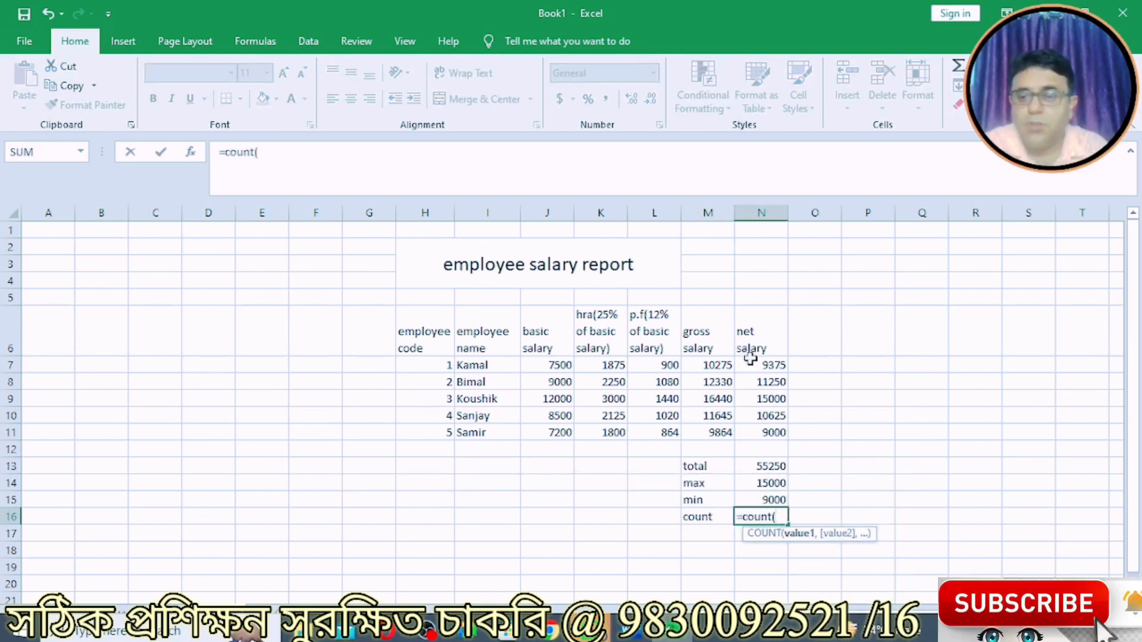
left_click_drag(751, 362, 754, 427)
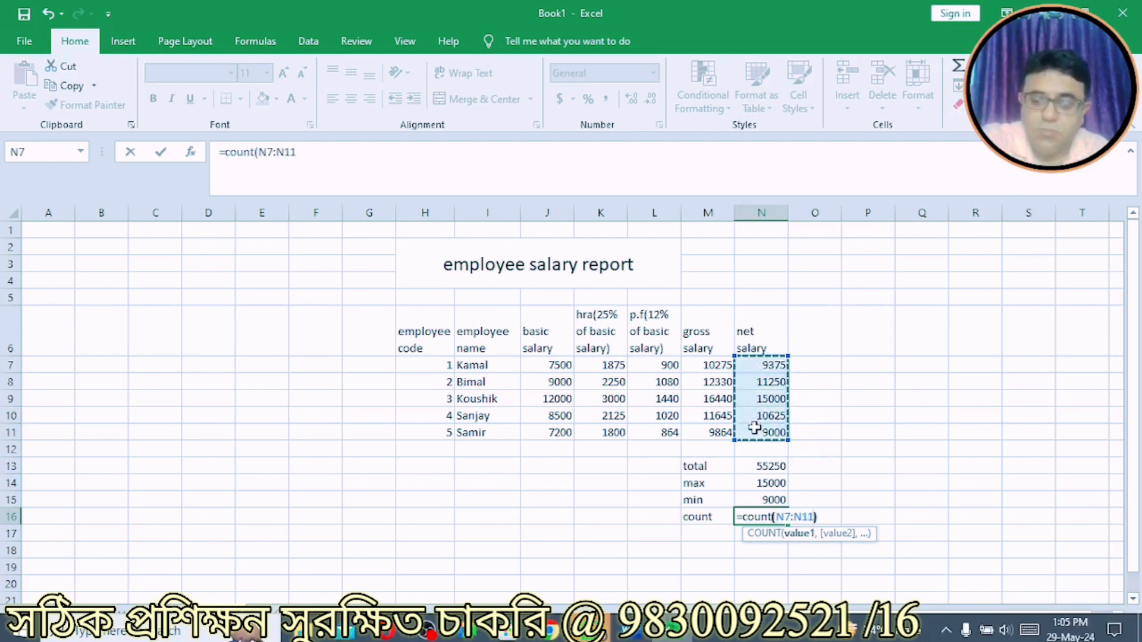
key("Return")
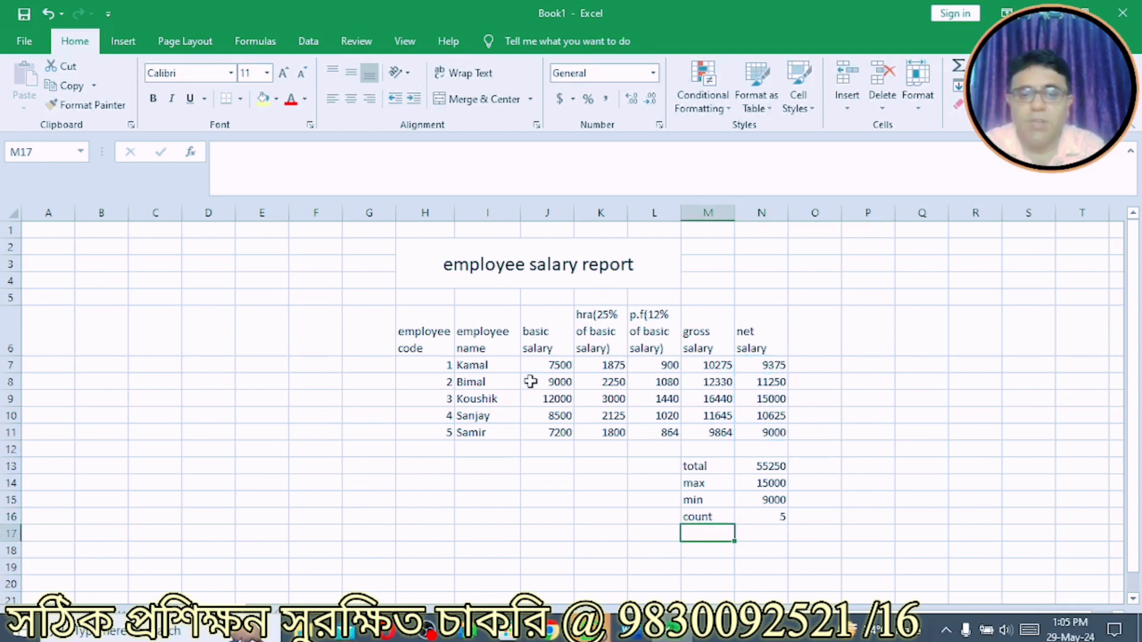
Label H16 "count" and enter a COUNT formula over the employee names I7:I11 in I16.
left_click(468, 515)
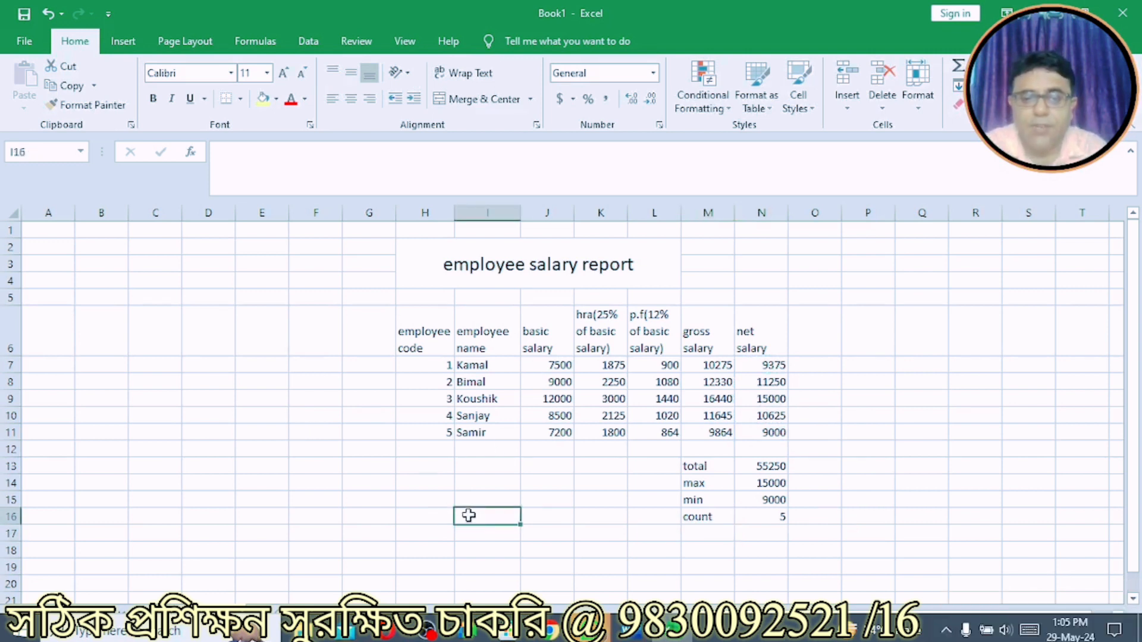
left_click(434, 511)
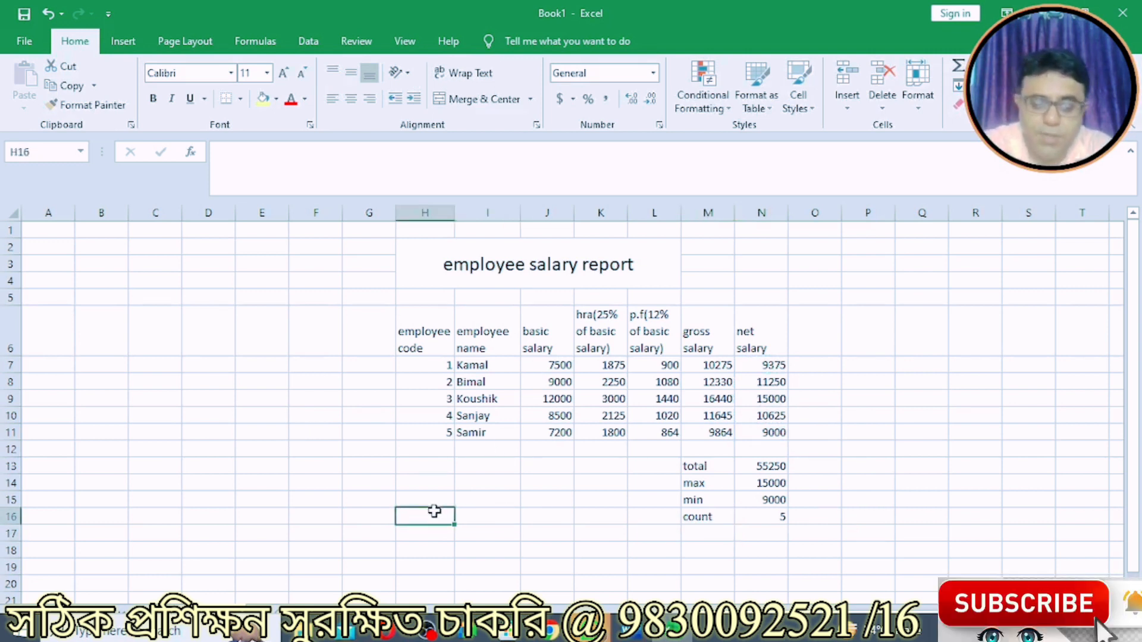
type("count")
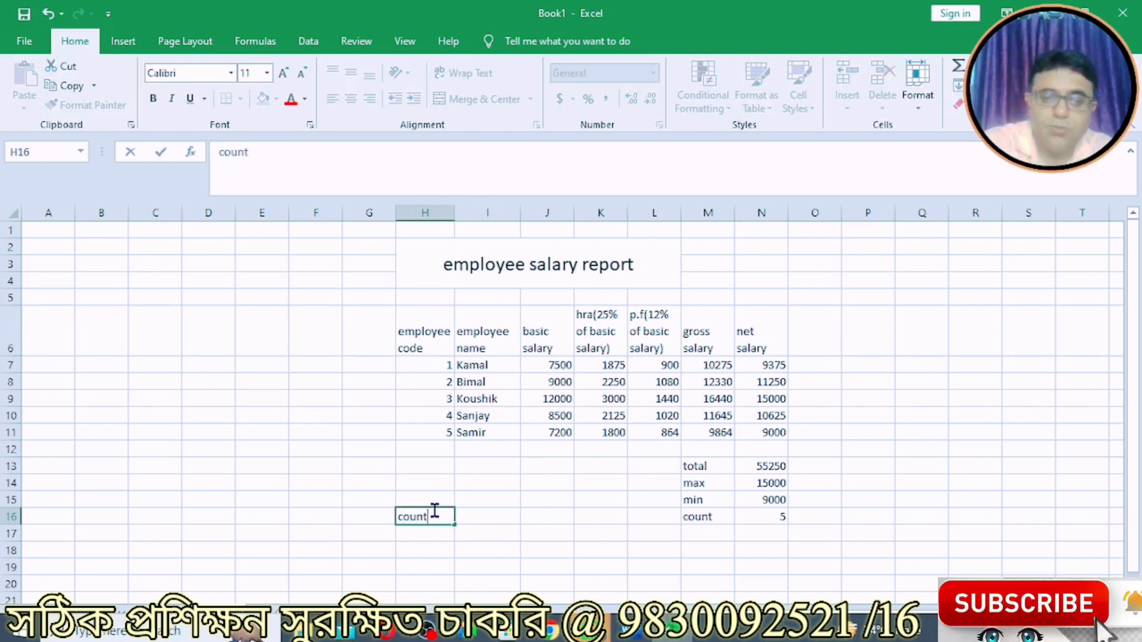
key("Tab")
type("=c")
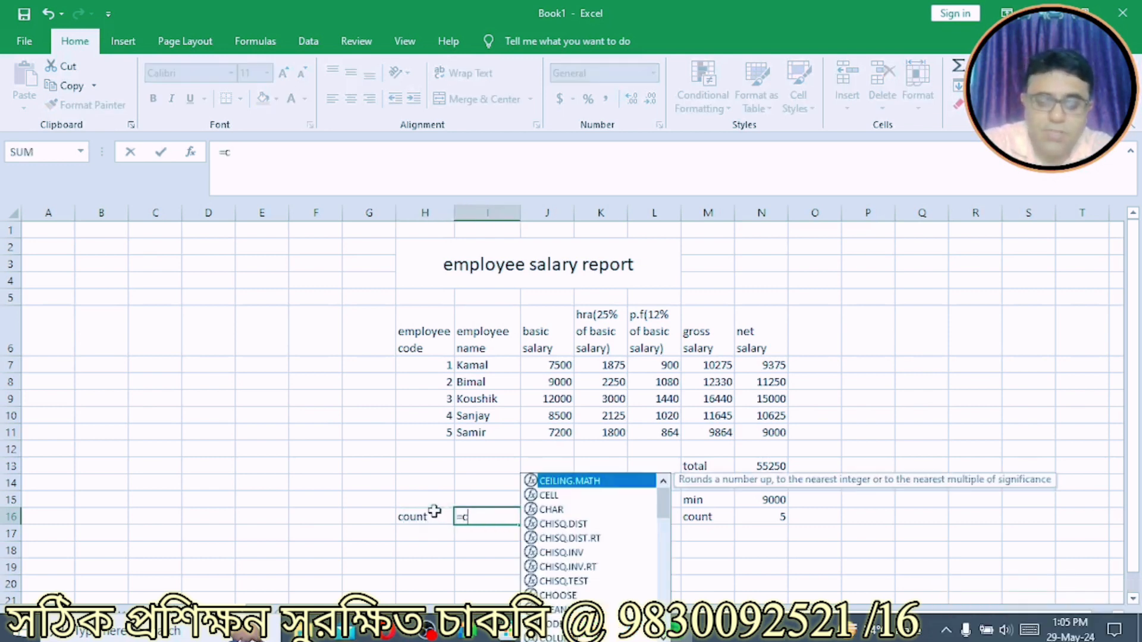
type("ount(")
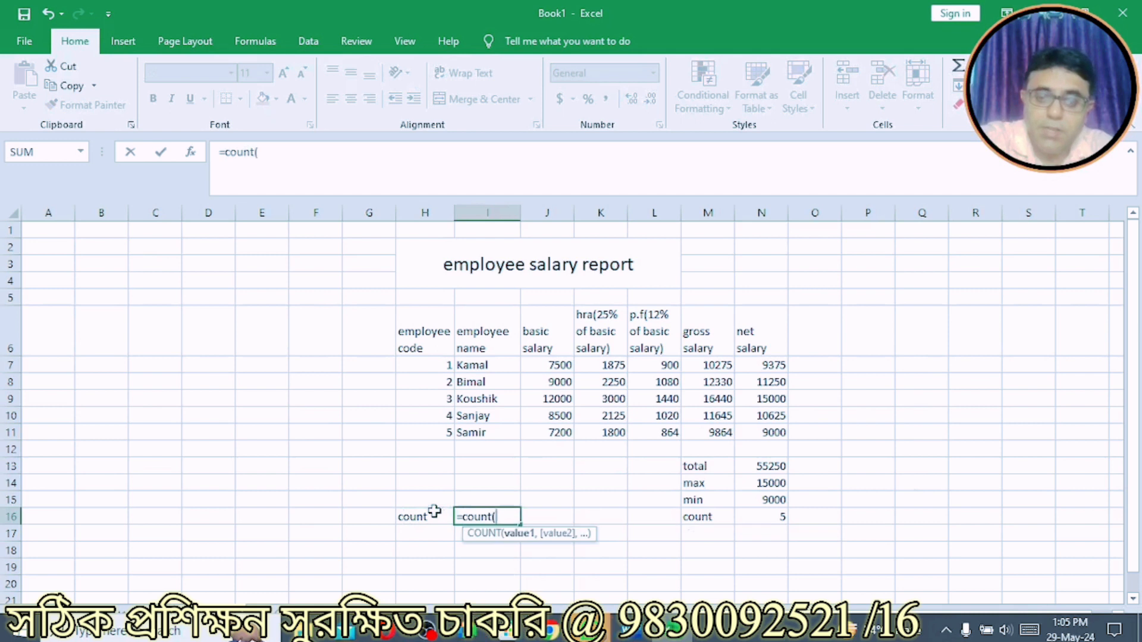
left_click_drag(491, 365, 489, 427)
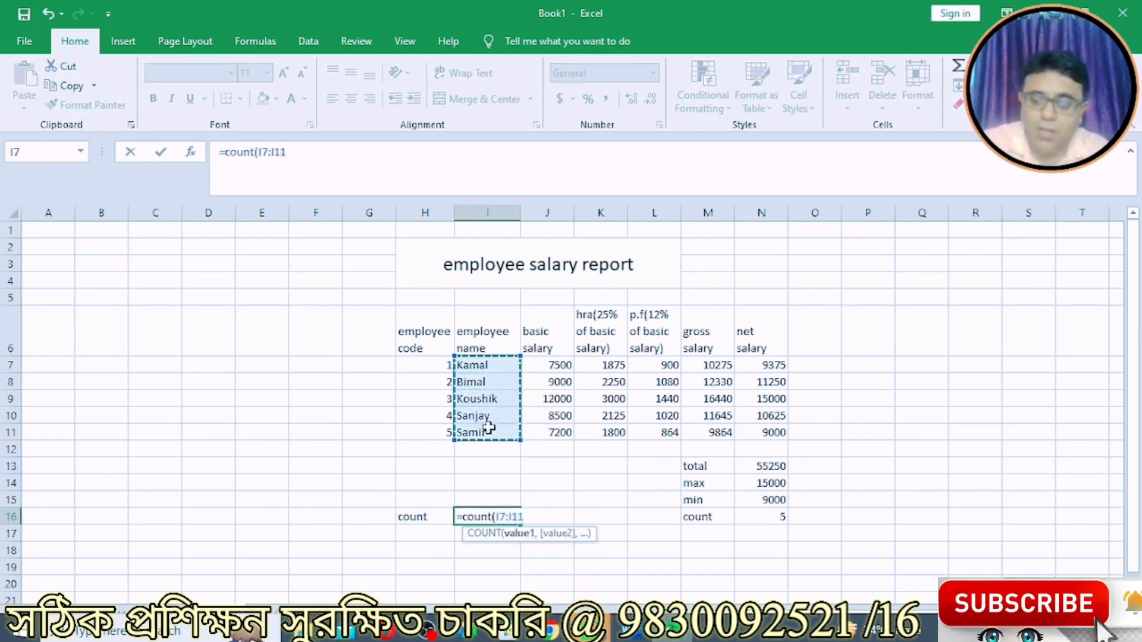
key("Return")
key("Left")
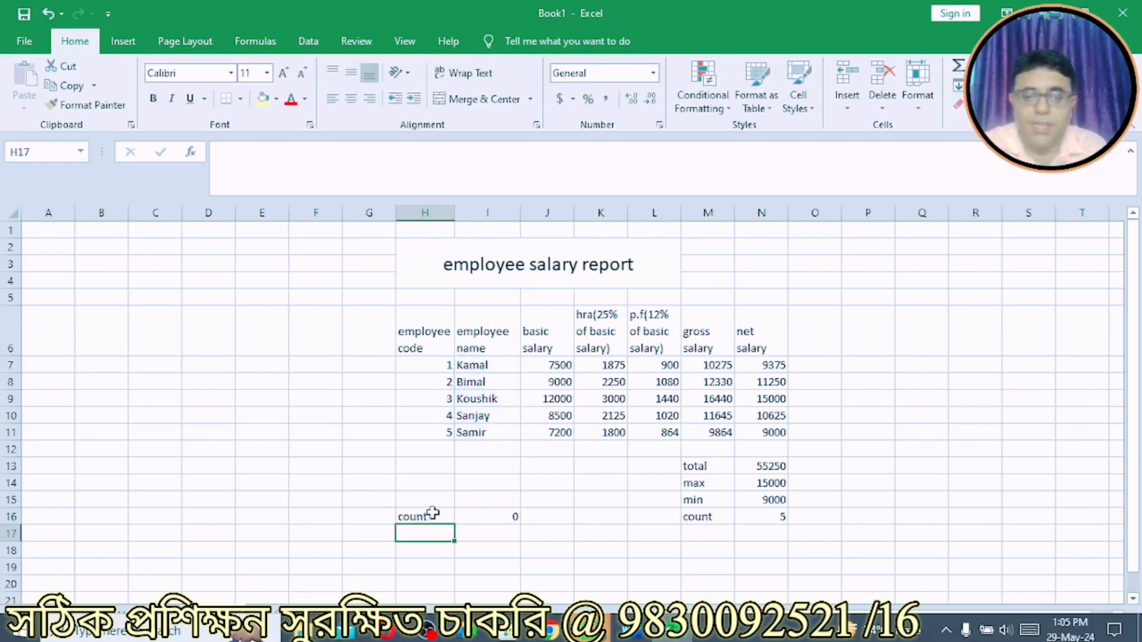
Change the function in I16 to COUNTA, keeping the employee name range I7:I11.
double_click(489, 515)
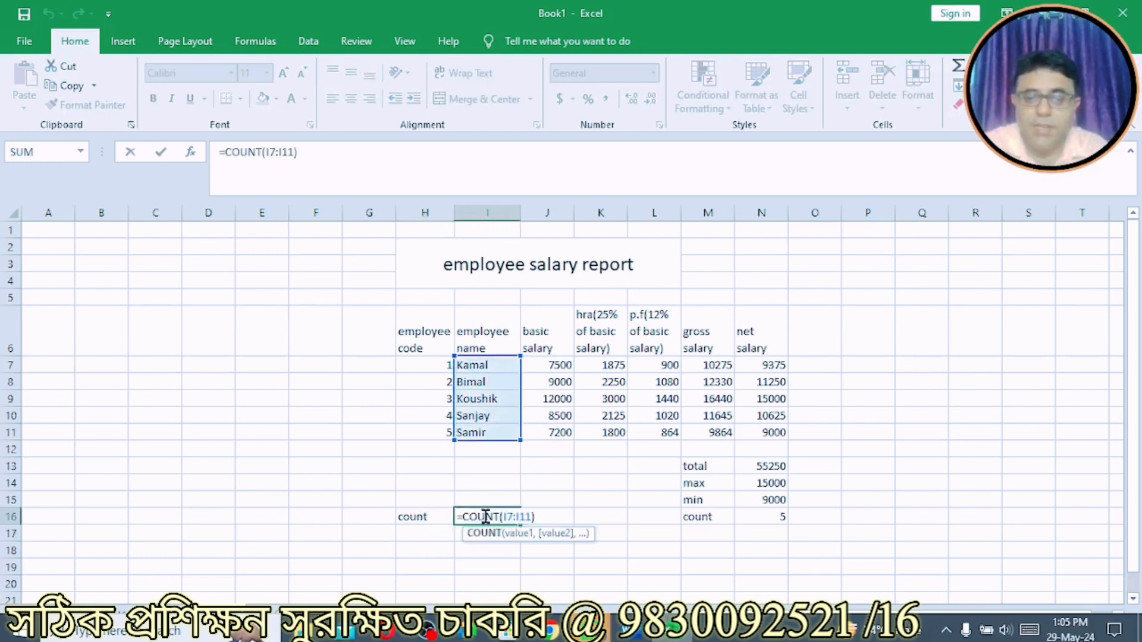
left_click(499, 516)
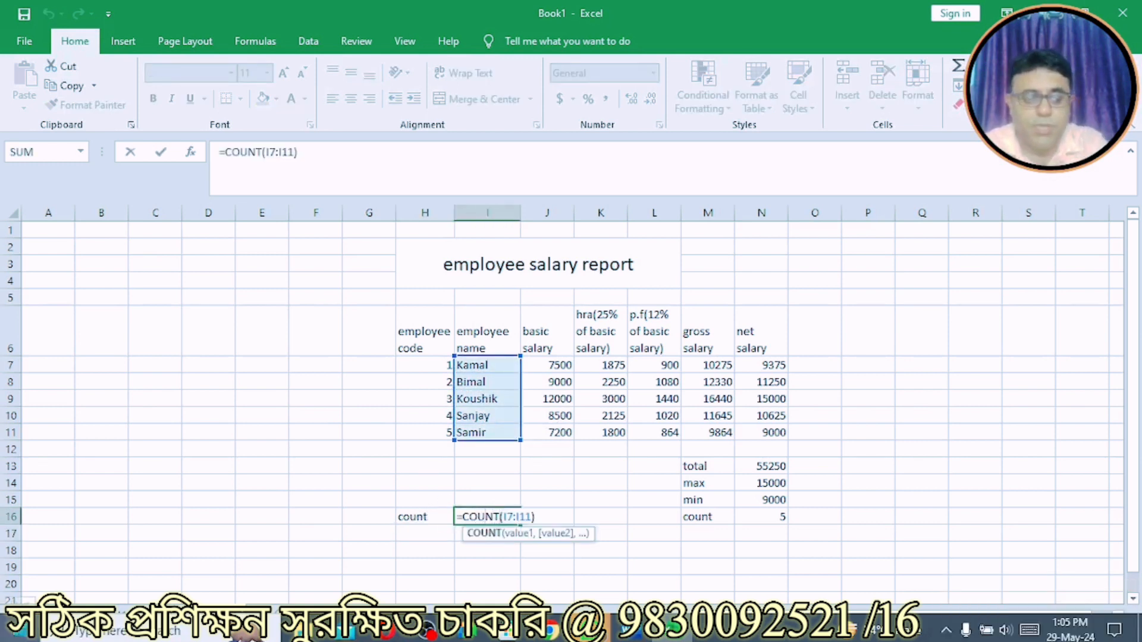
type("a")
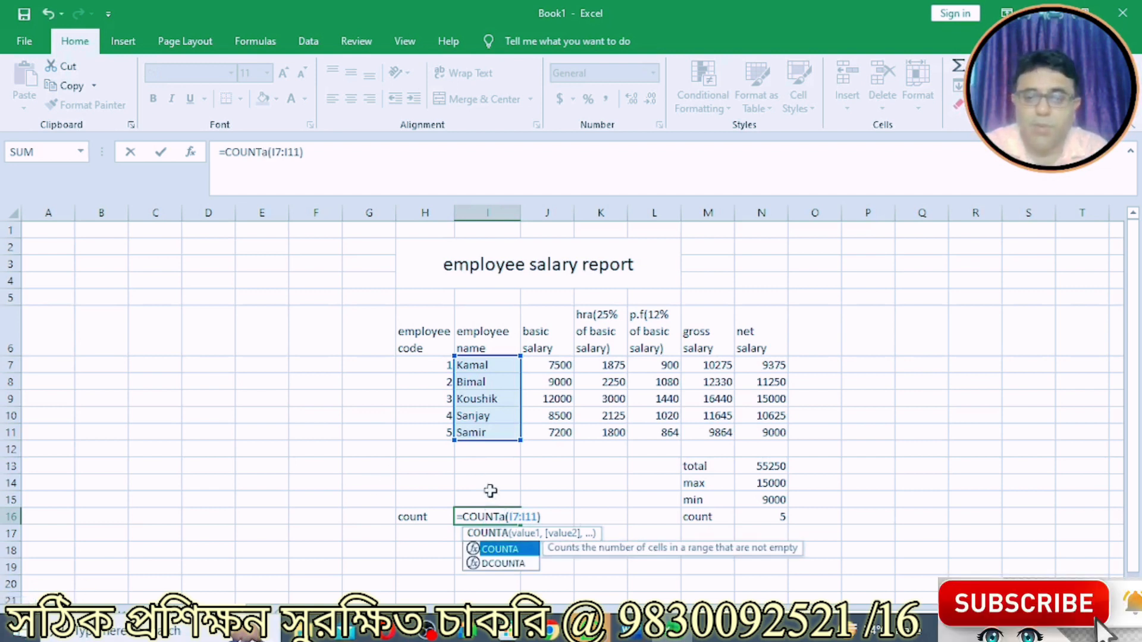
left_click(546, 517)
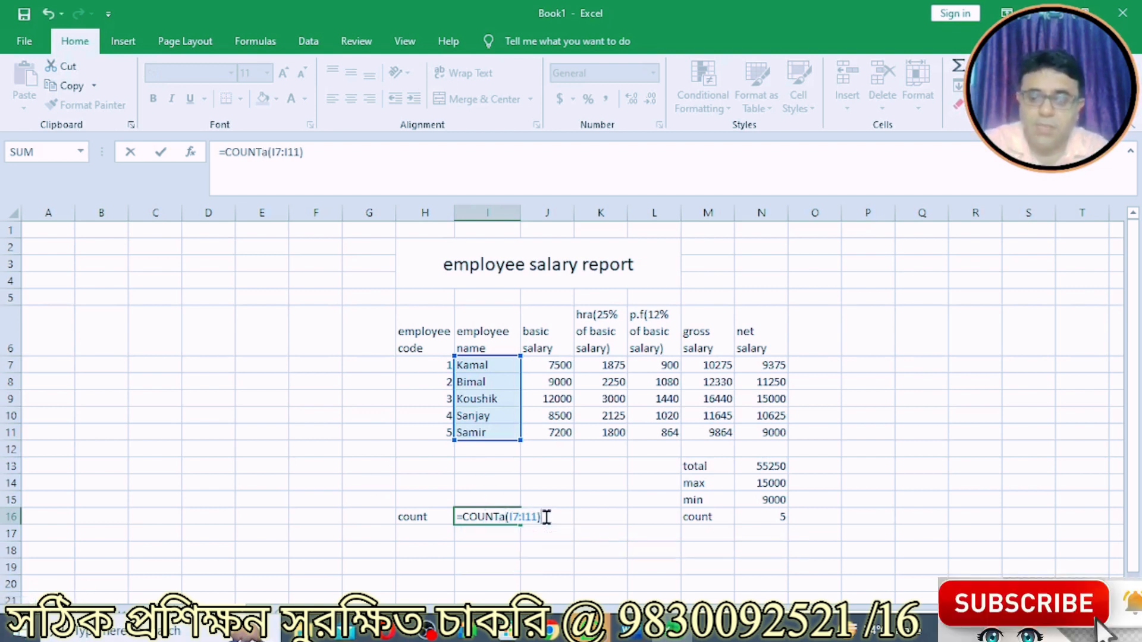
key("Return")
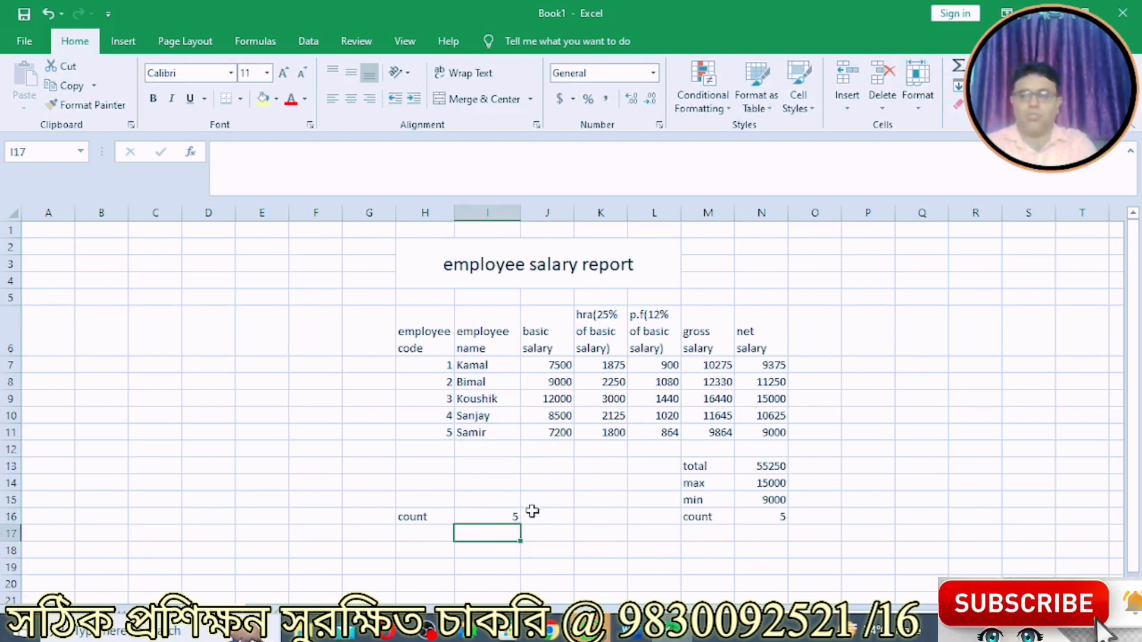
Insert the current date in M2 with the formula =TODAY().
left_click(723, 247)
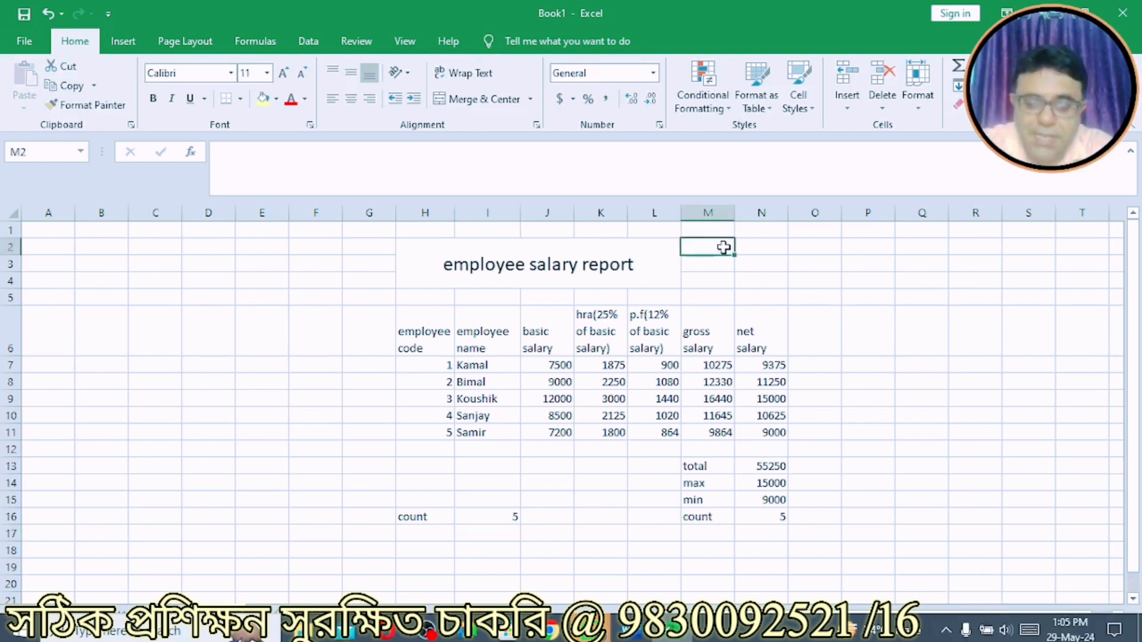
type("=")
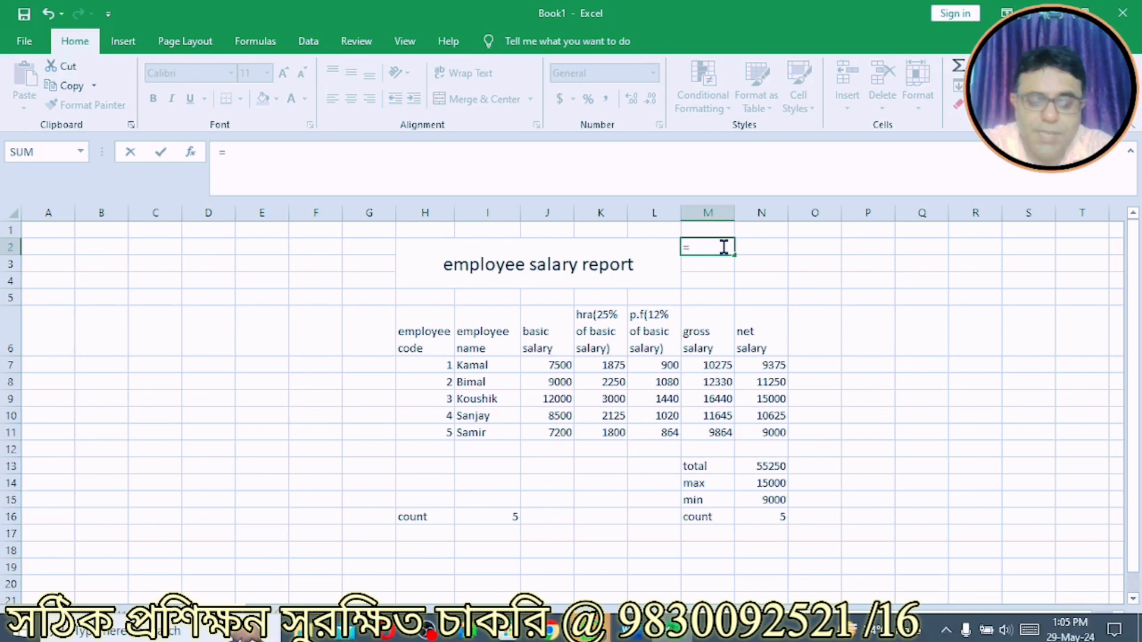
type("todayt")
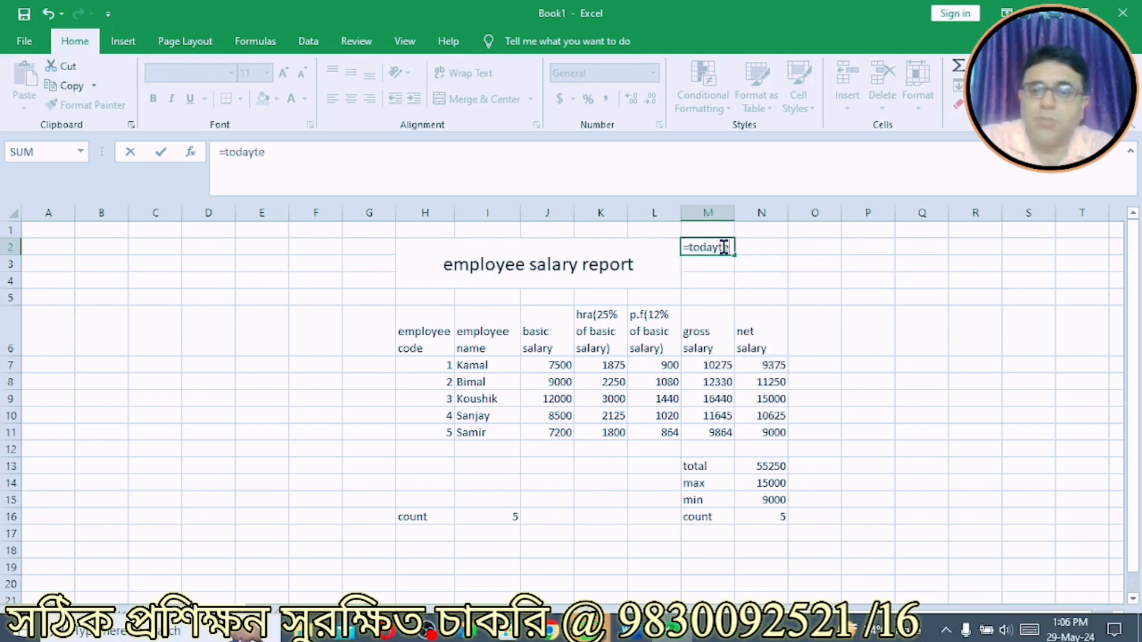
type("e")
key("BackSpace")
key("BackSpace")
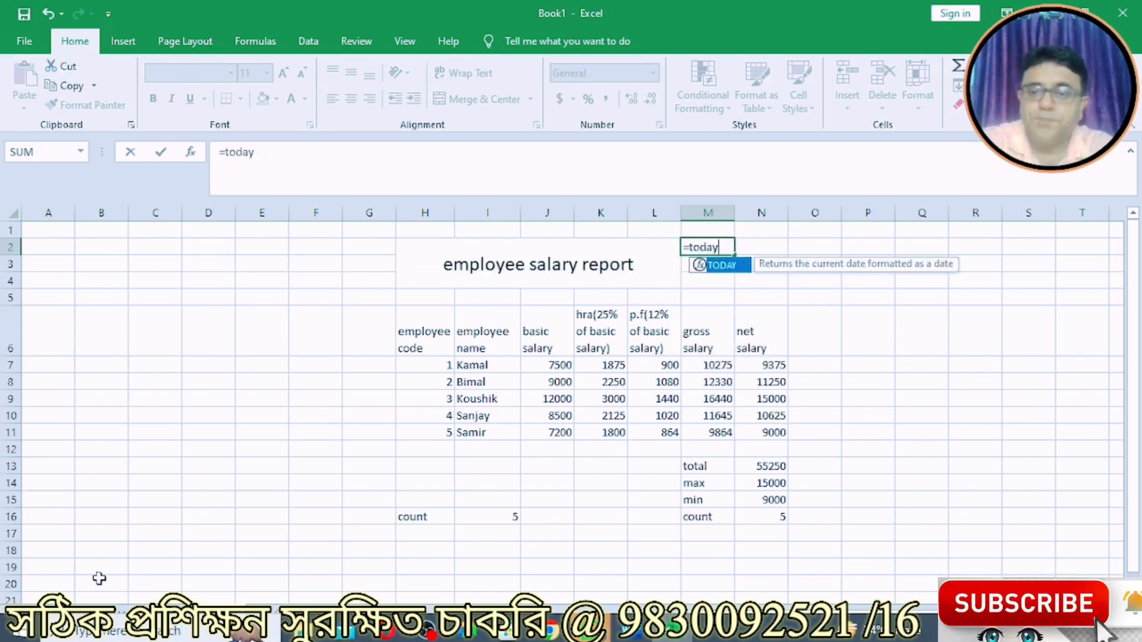
type("()")
key("Return")
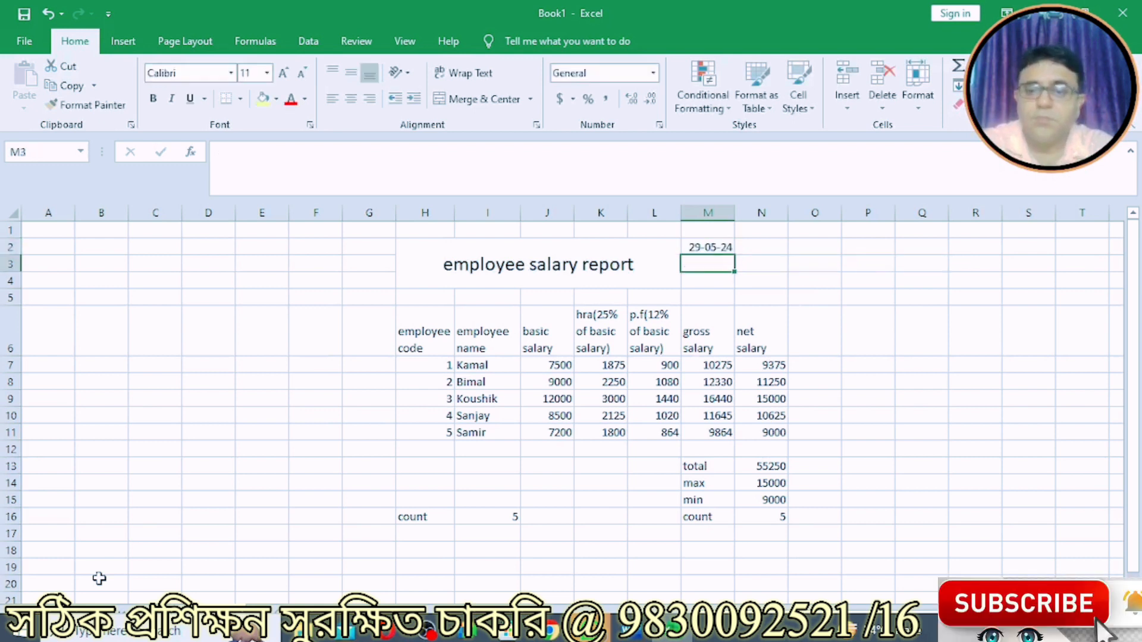
left_click(694, 246)
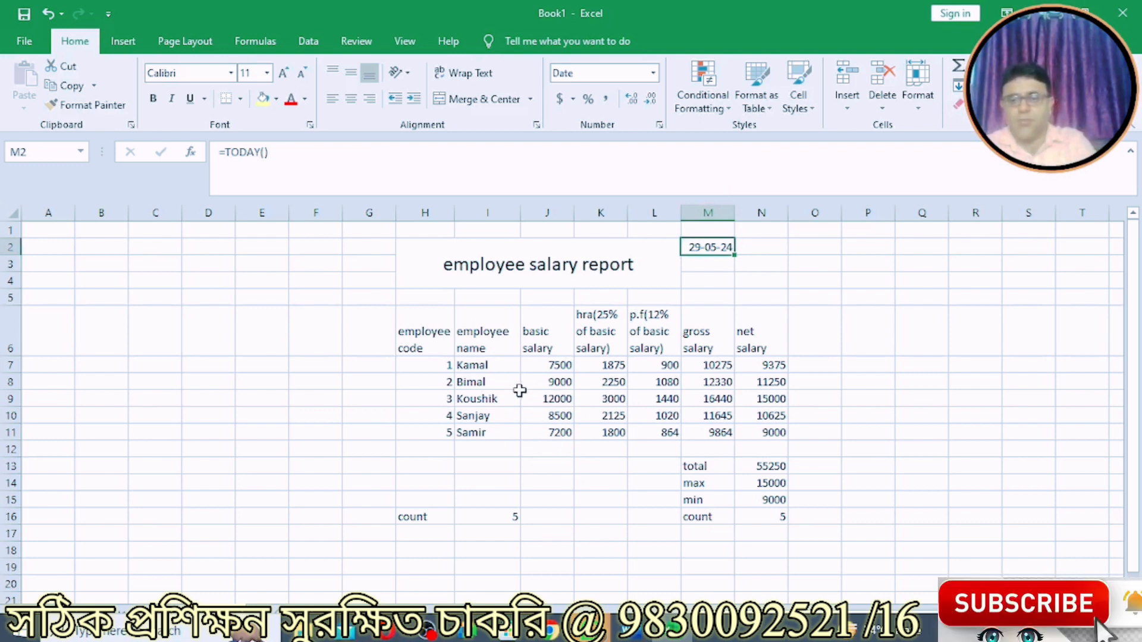
Enter a COUNTIF formula in J13 over the basic salaries J7:J11 for values >10000, accepting the proposed formula correction.
left_click(543, 463)
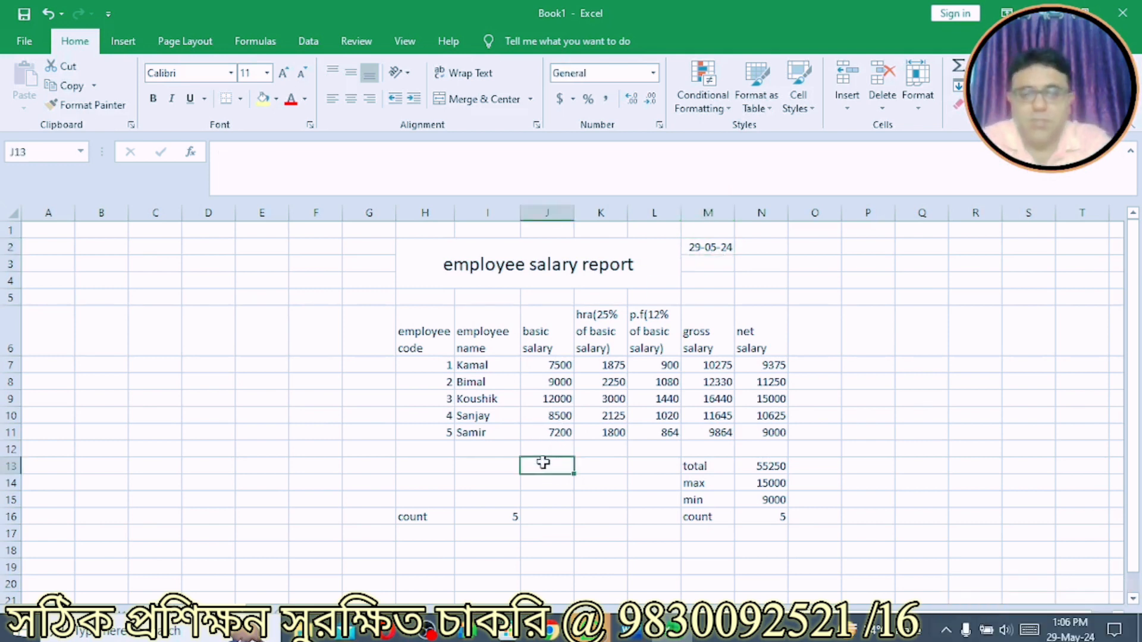
type("=counti")
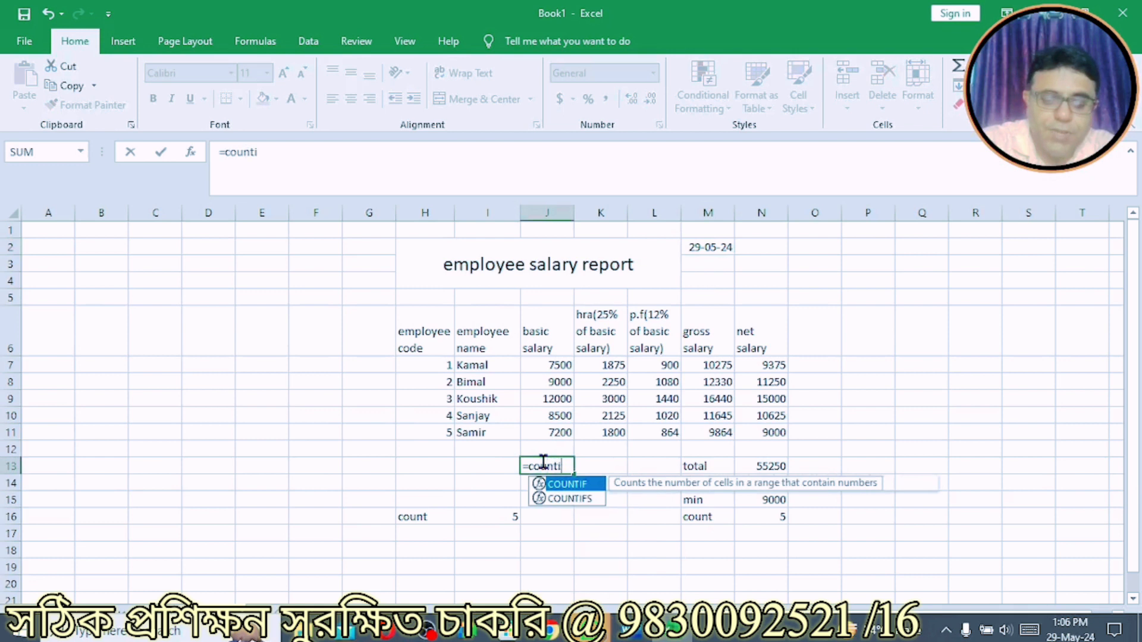
type("fc(")
key("BackSpace")
key("BackSpace")
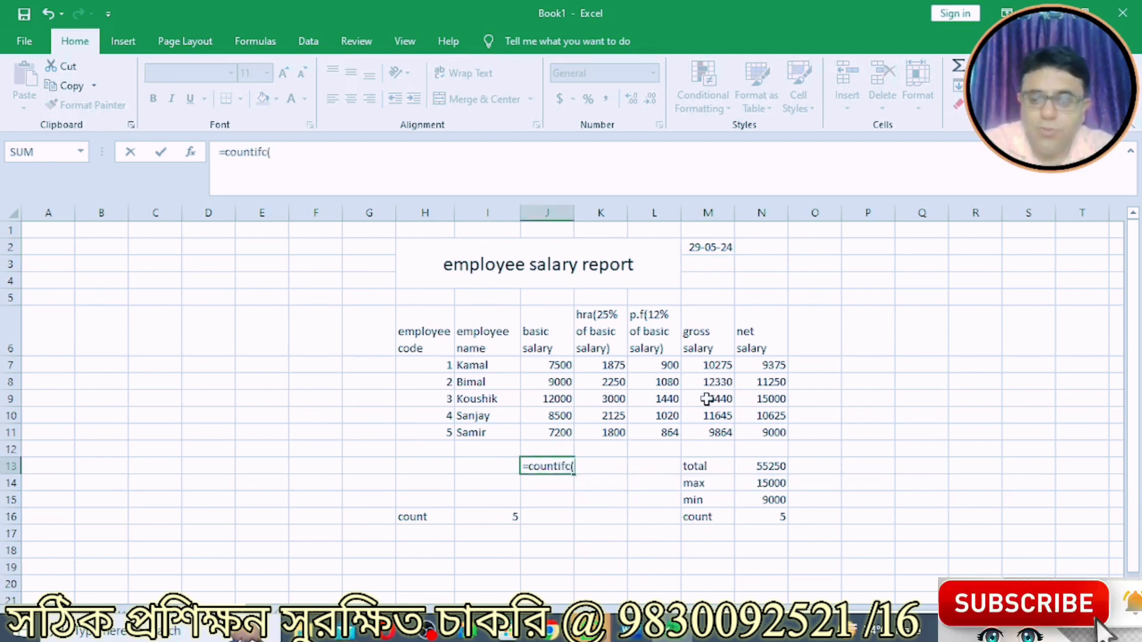
type("(")
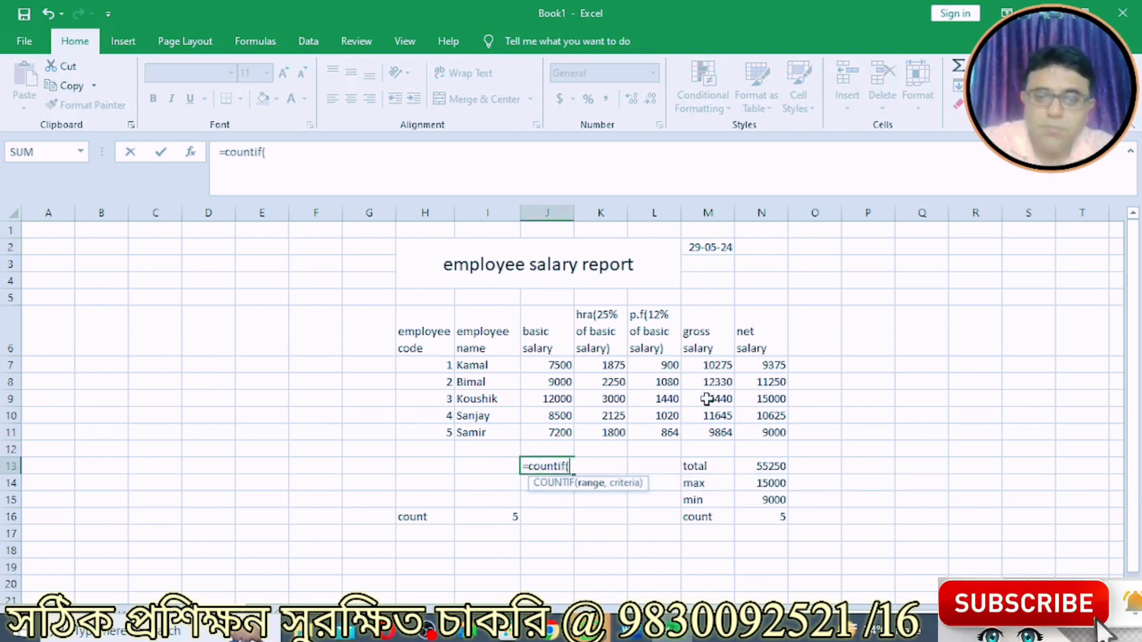
left_click_drag(532, 368, 533, 427)
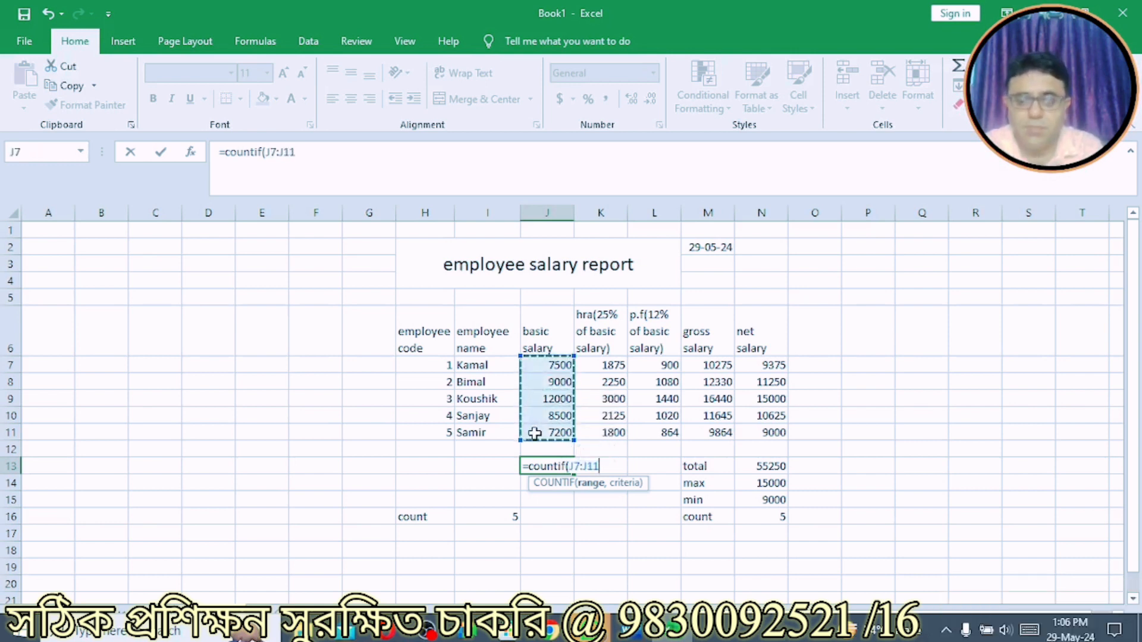
type(",")
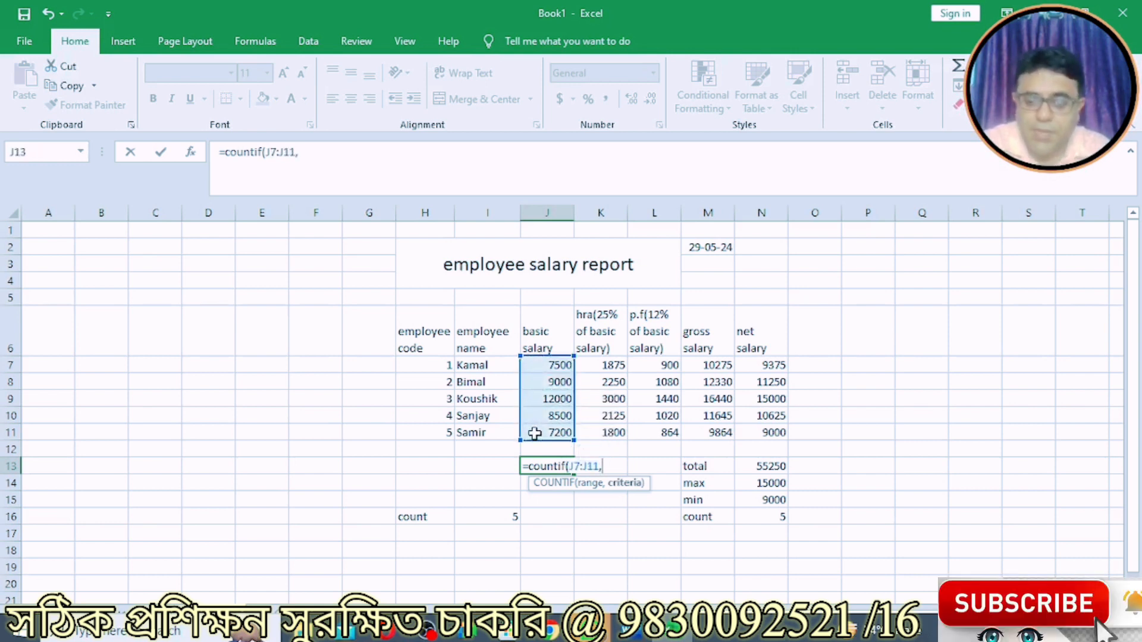
type("\">10000")
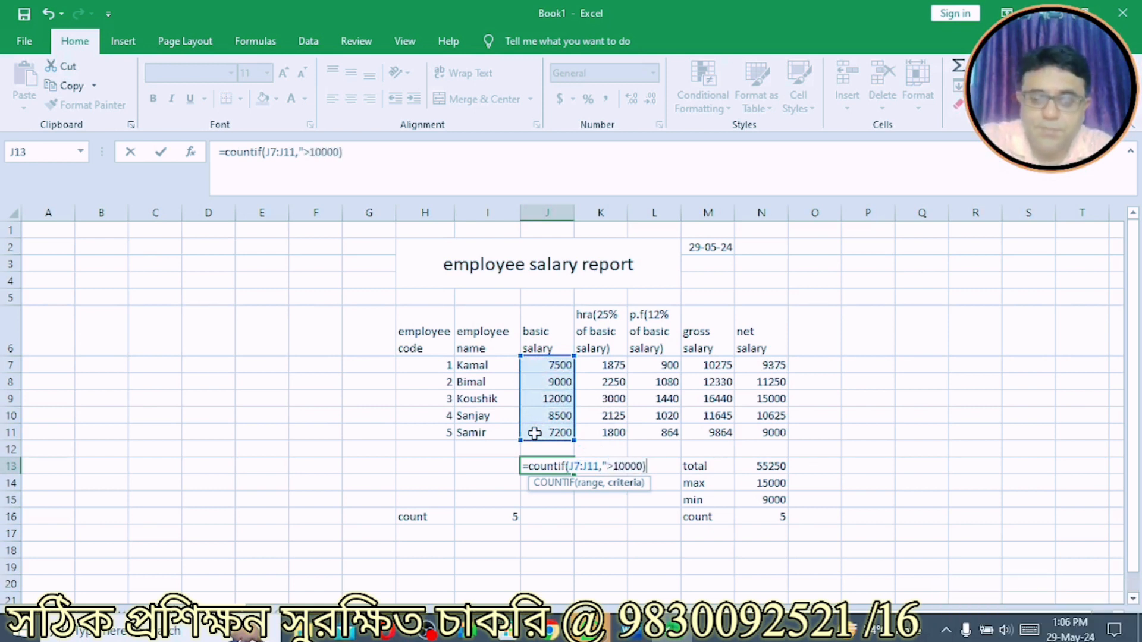
key("Return")
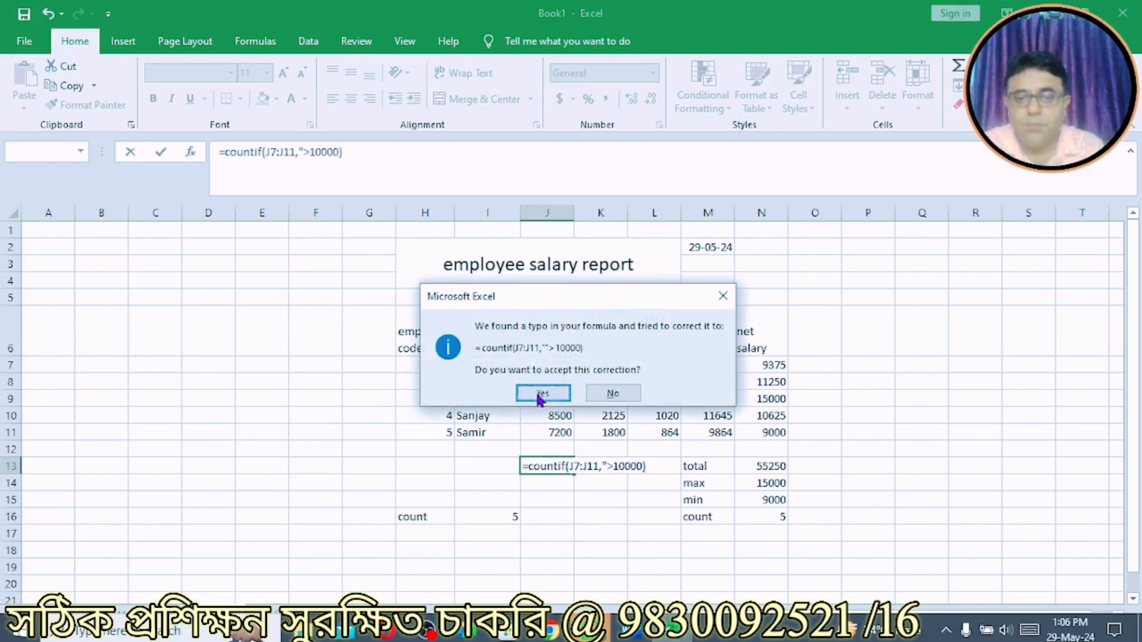
left_click(541, 393)
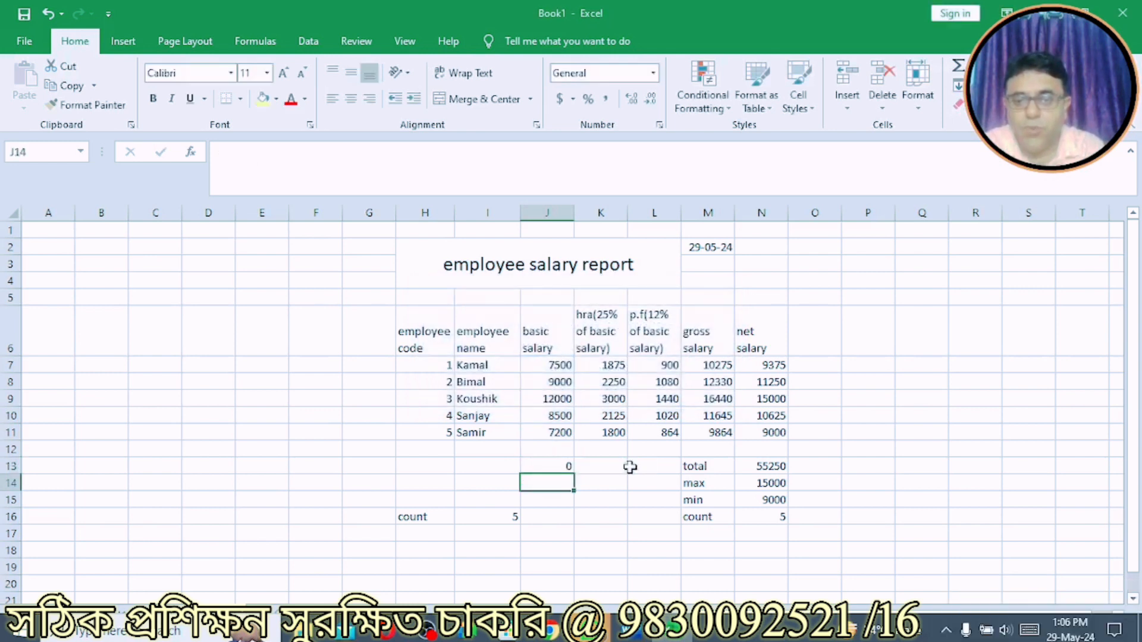
Fix the quotation marks in J13 so the formula reads =COUNTIF(J7:J11,">10000").
double_click(541, 461)
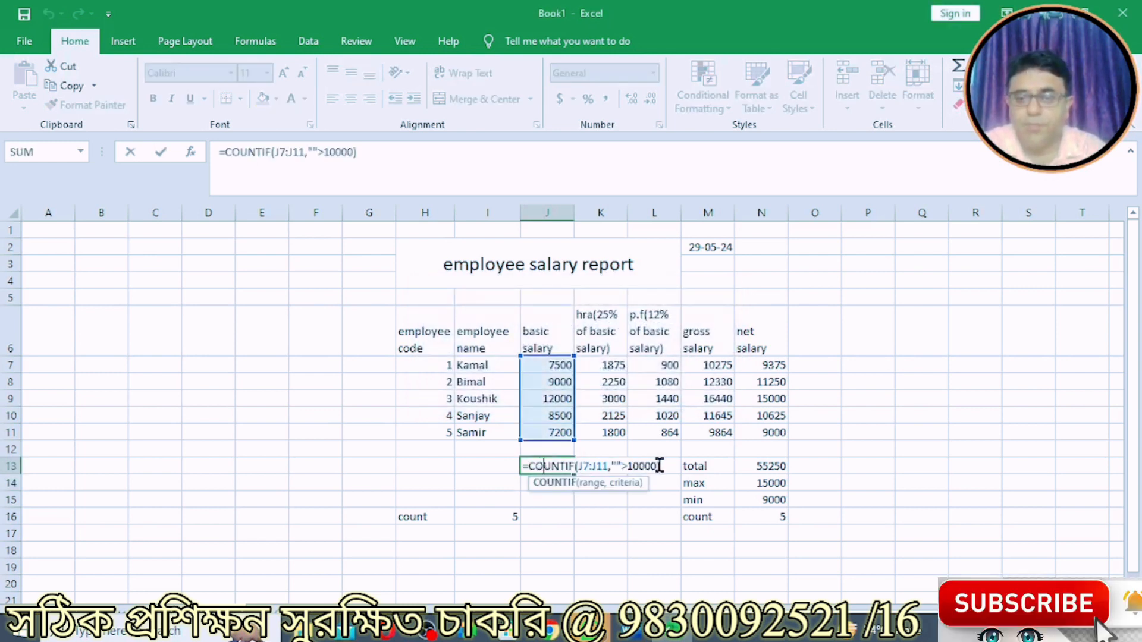
left_click(622, 467)
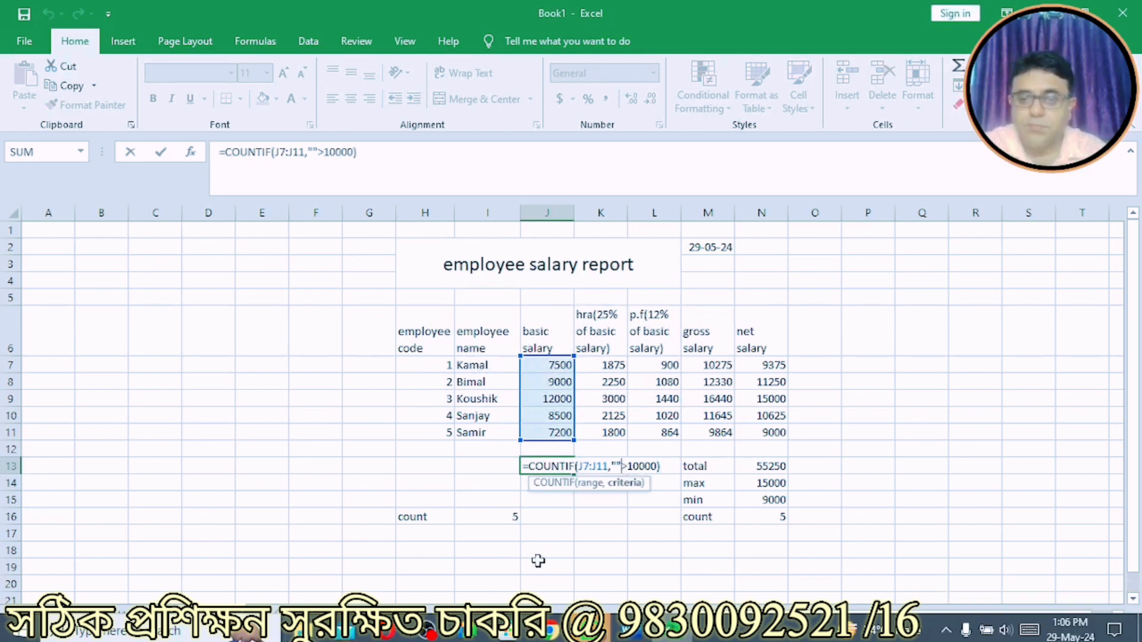
key("BackSpace")
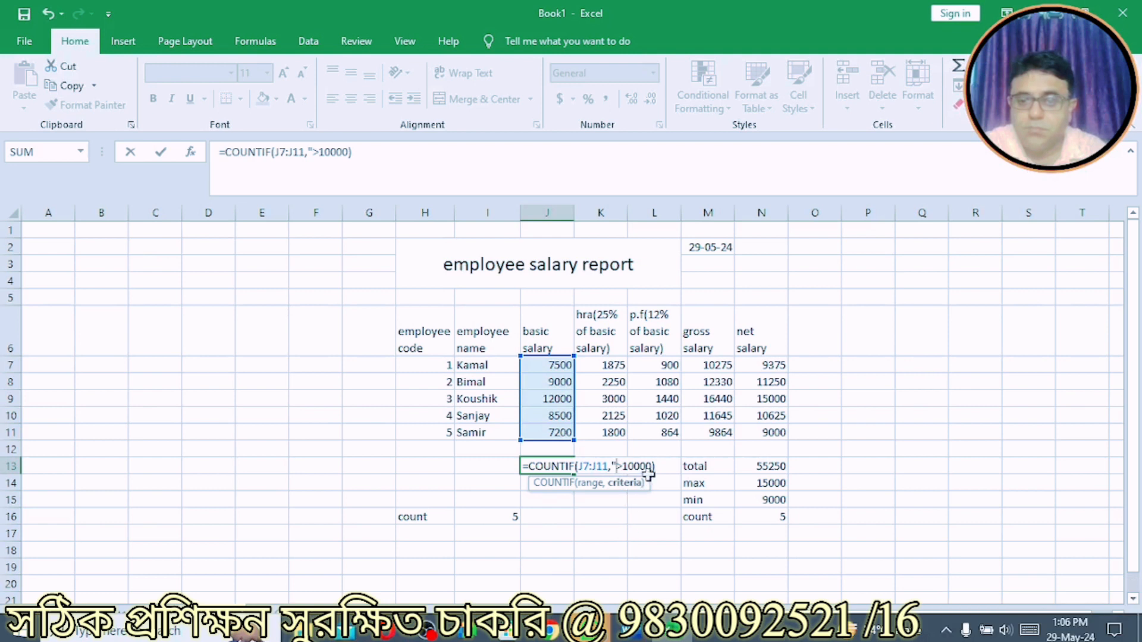
type("\"")
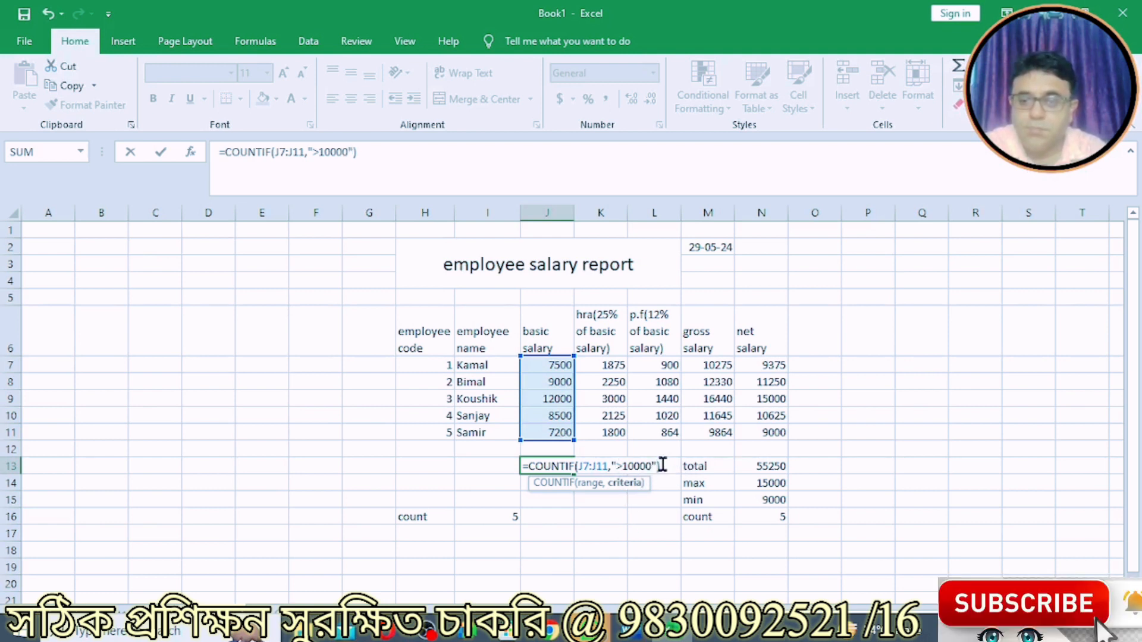
left_click(662, 465)
key("Return")
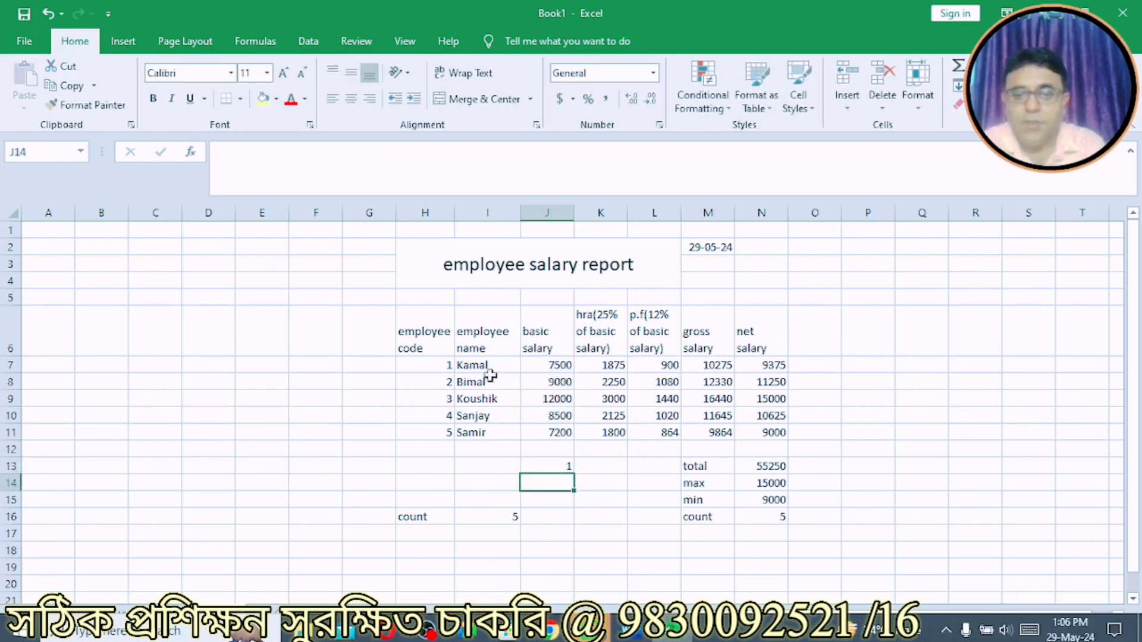
left_click(529, 399)
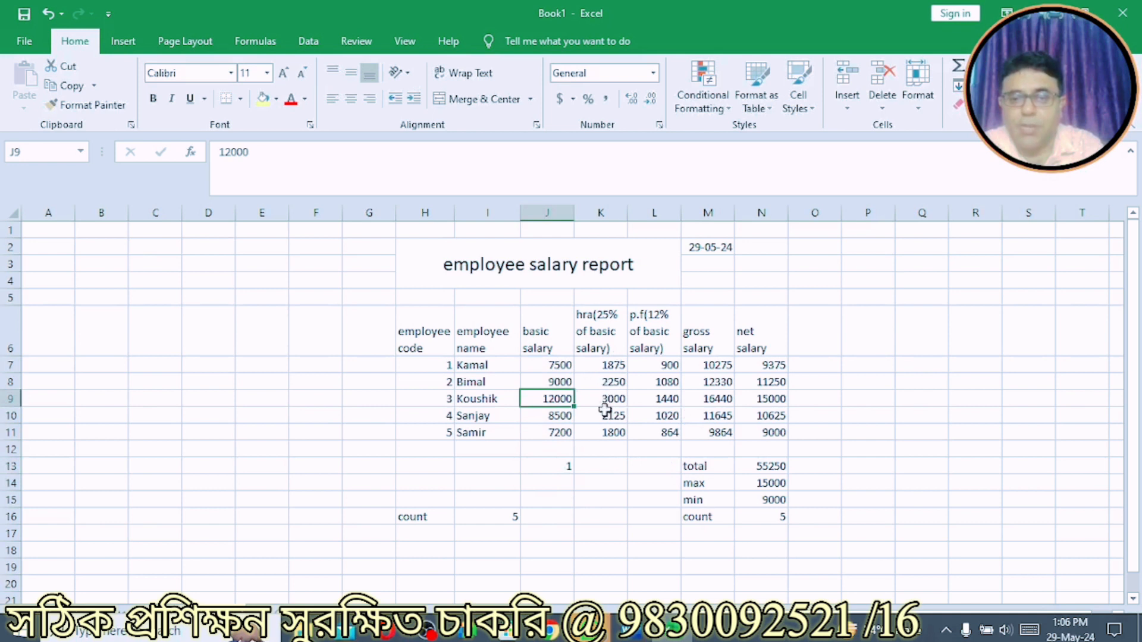
Add up the HRA amounts above 2000 in K13 with the formula =SUMIF(K7:K11,">2000").
left_click(605, 469)
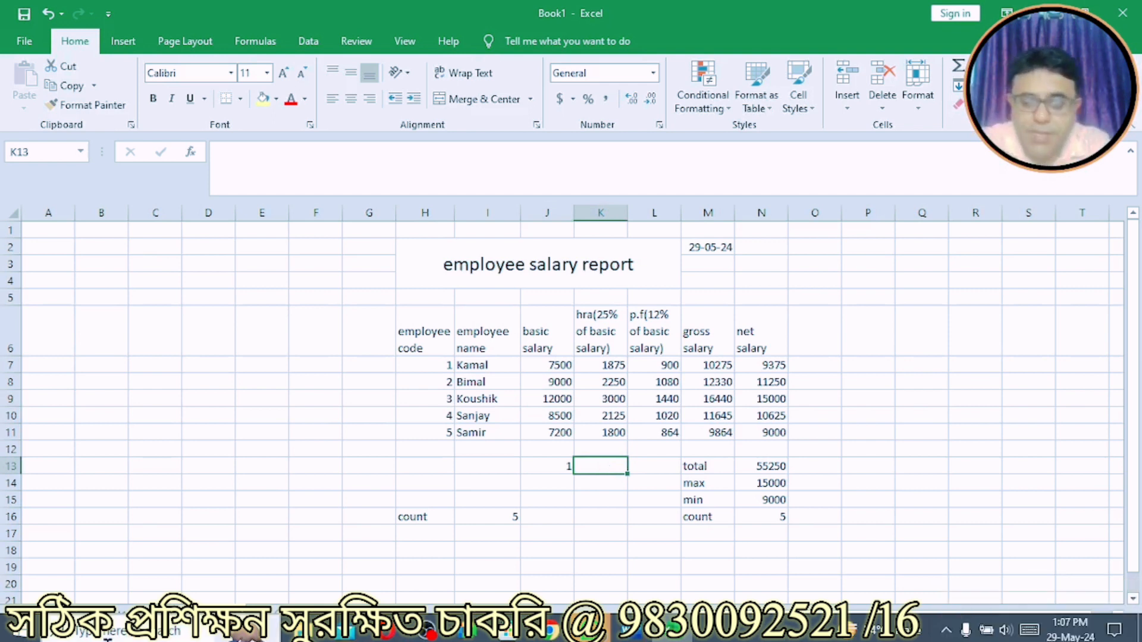
type("=sumif")
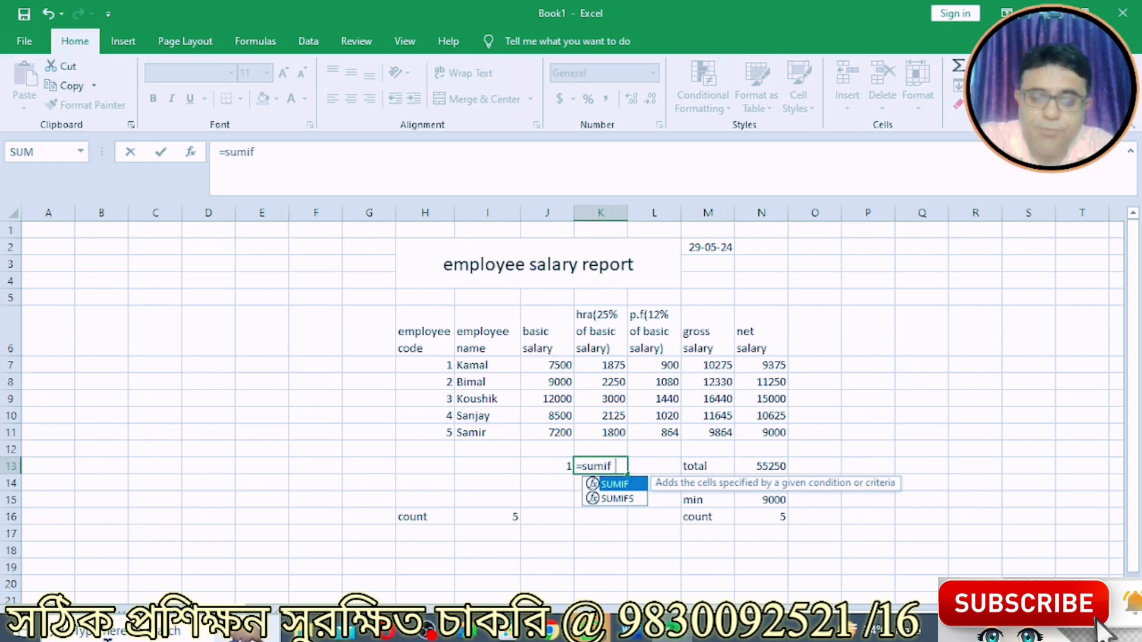
type("(")
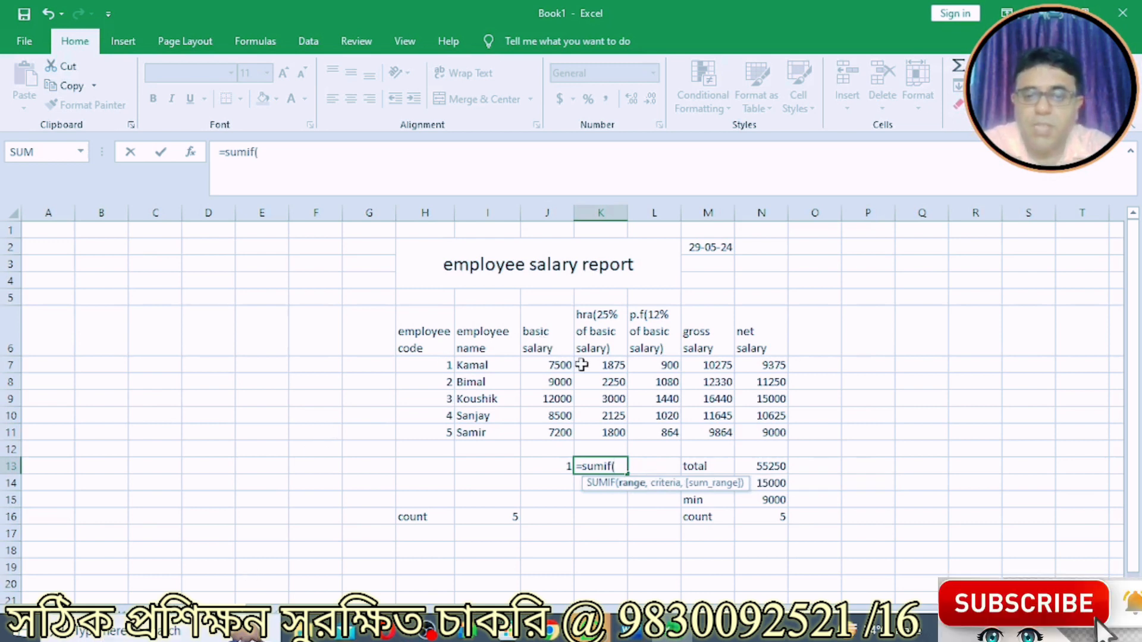
left_click_drag(581, 365, 578, 429)
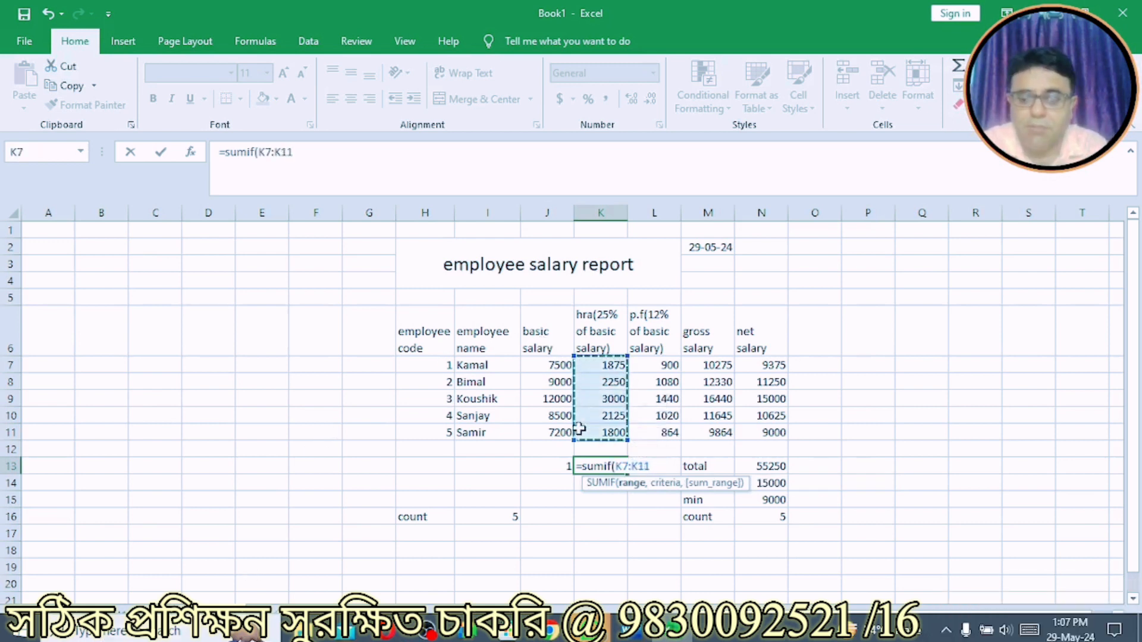
type(",")
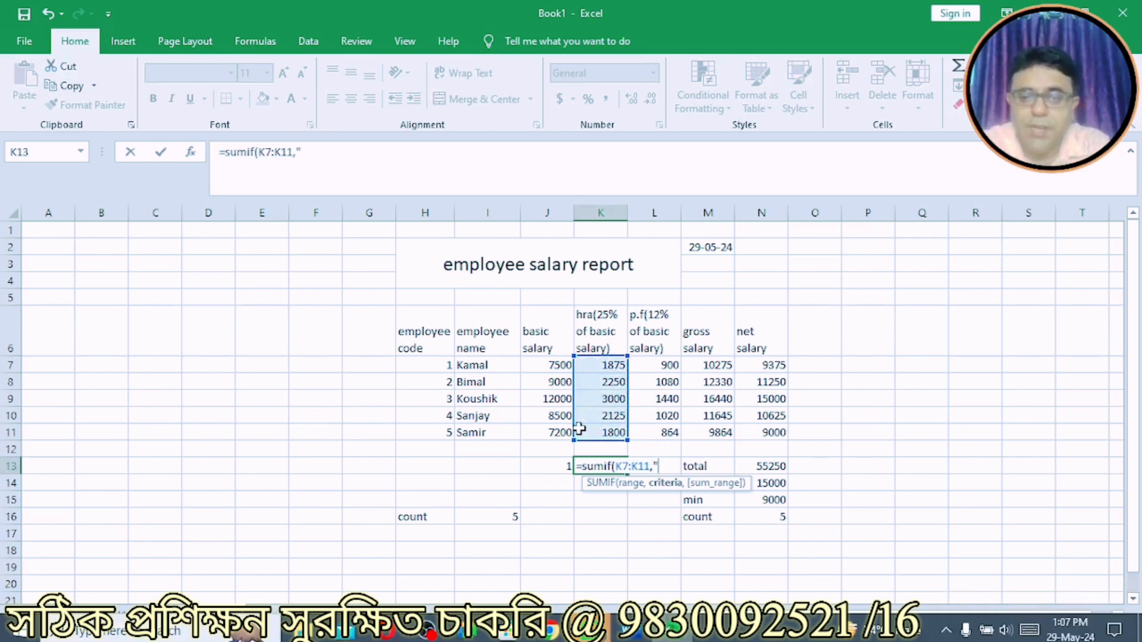
type("\">=")
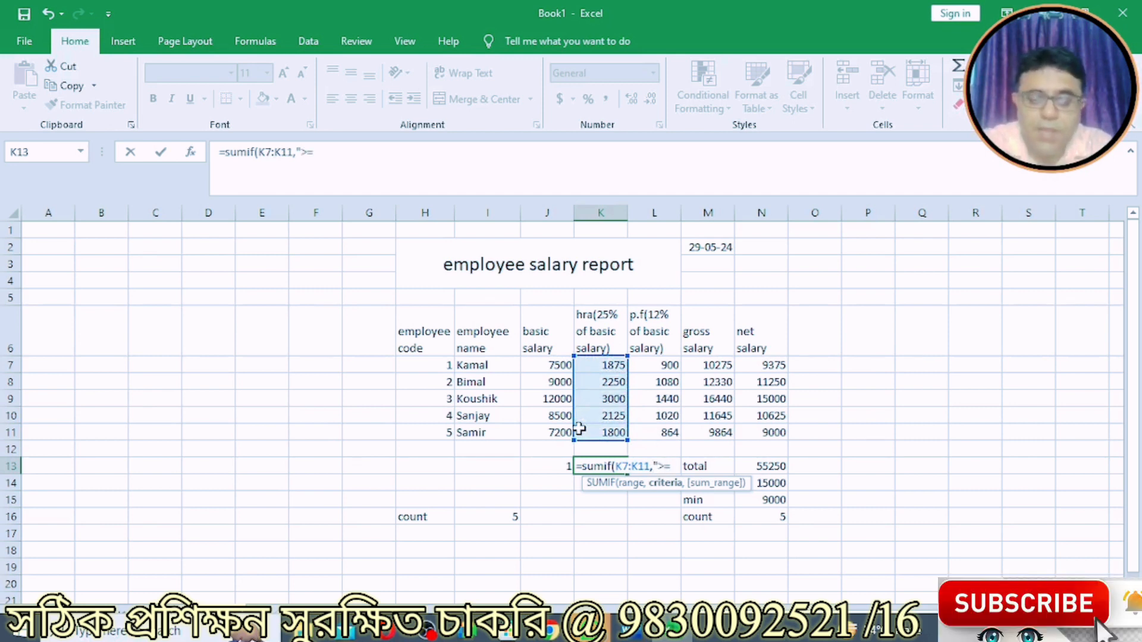
type("20")
key("BackSpace")
key("BackSpace")
key("BackSpace")
key("BackSpace")
type("200")
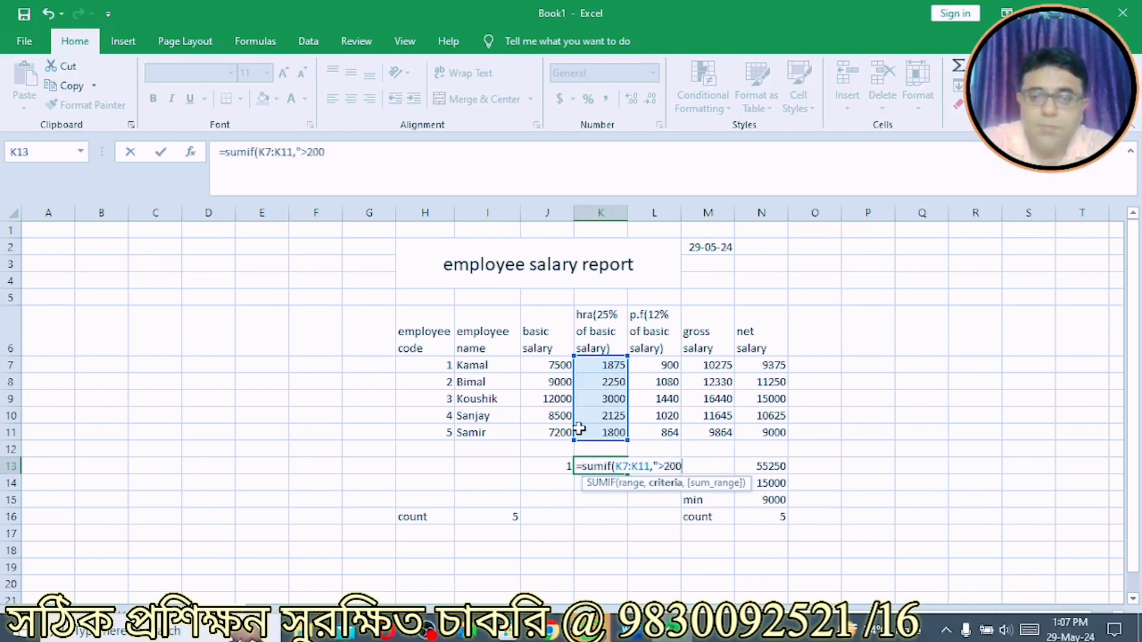
type("0\")")
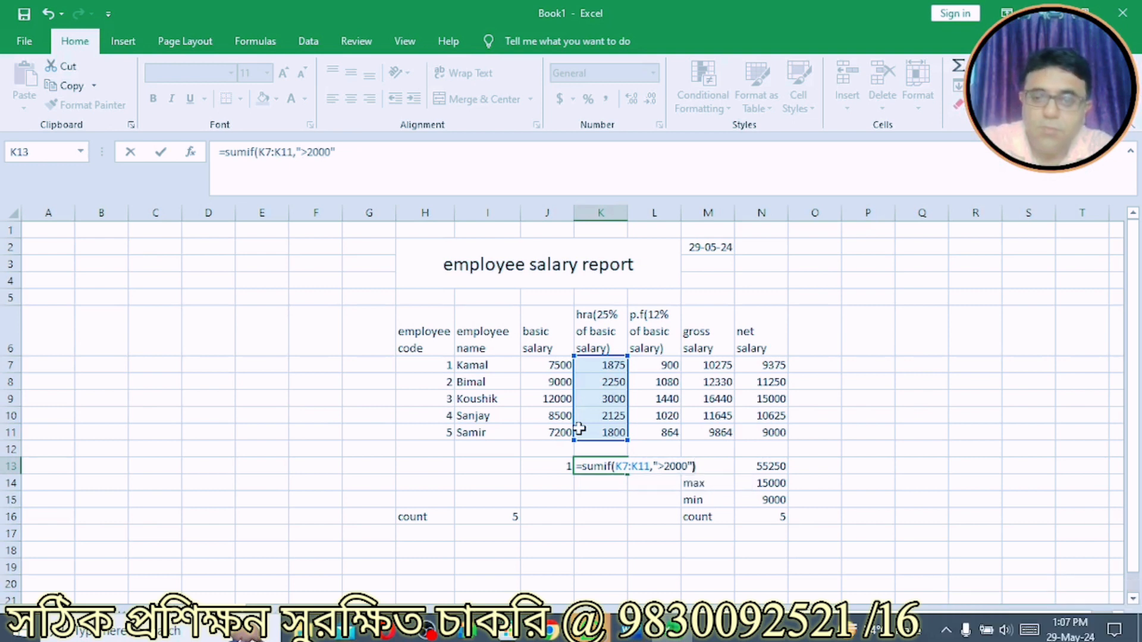
key("Return")
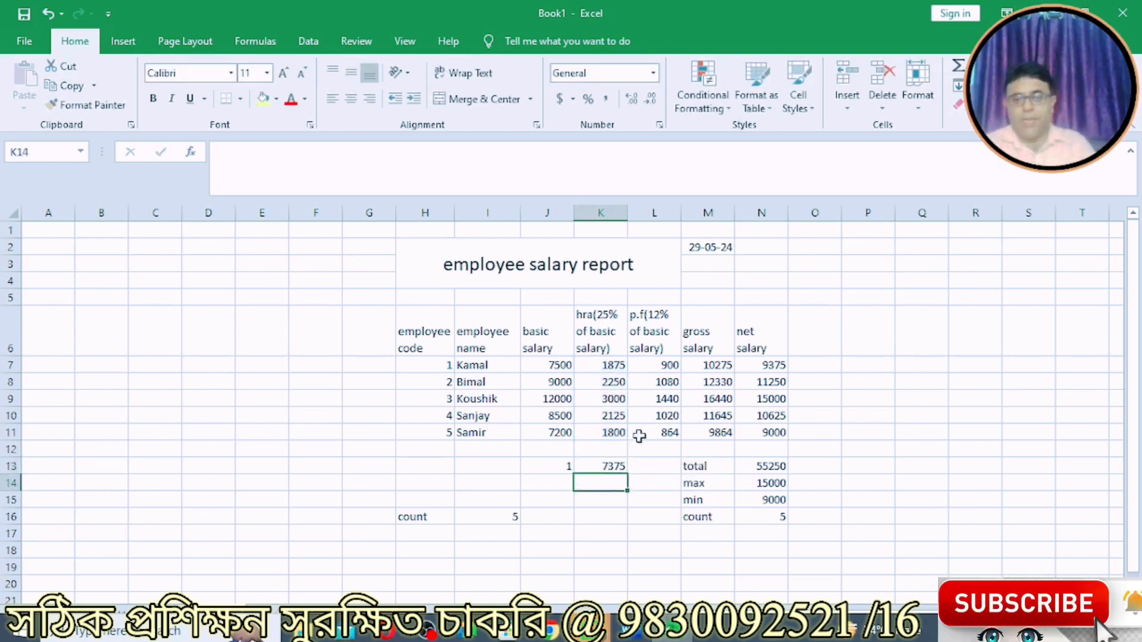
left_click(587, 466)
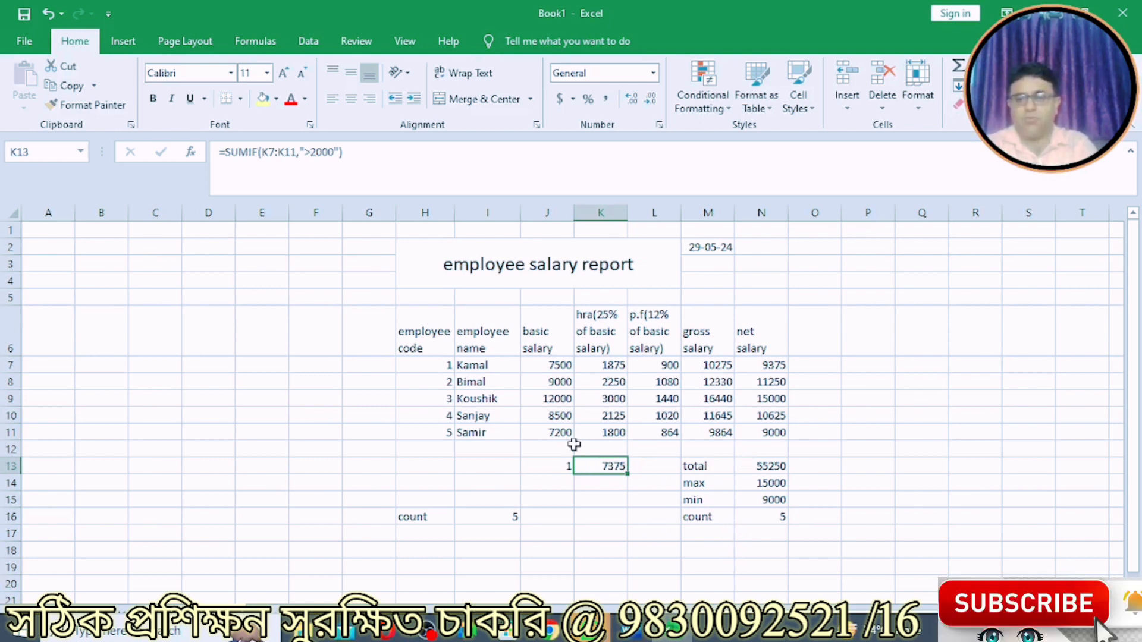
Insert the current date and time in M4 with the formula =NOW().
left_click(699, 244)
left_click(697, 279)
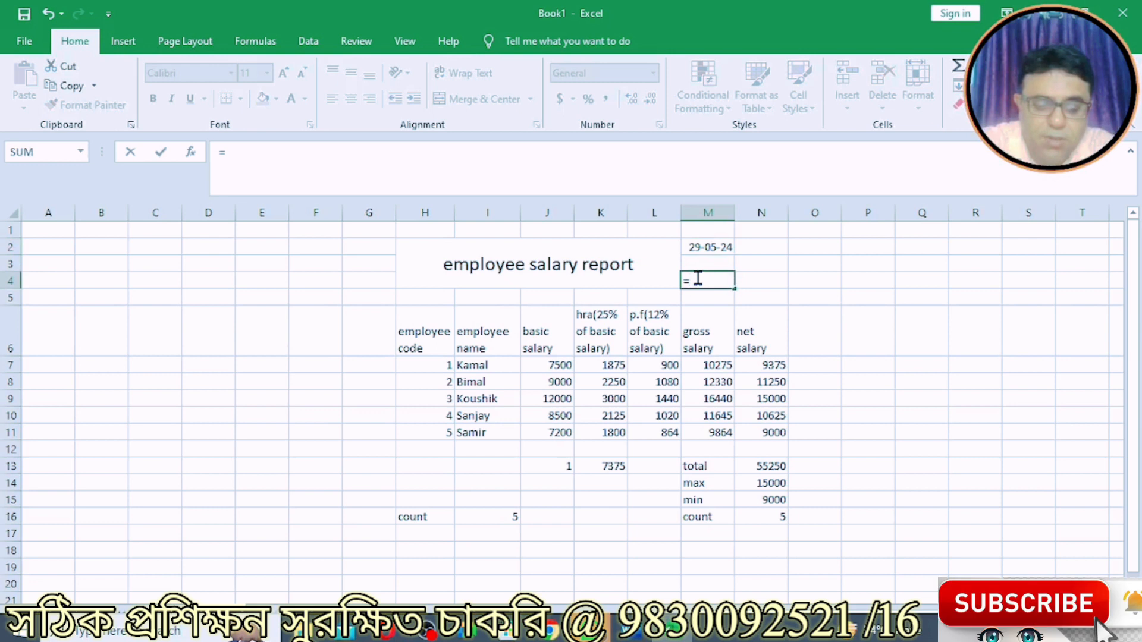
type("now")
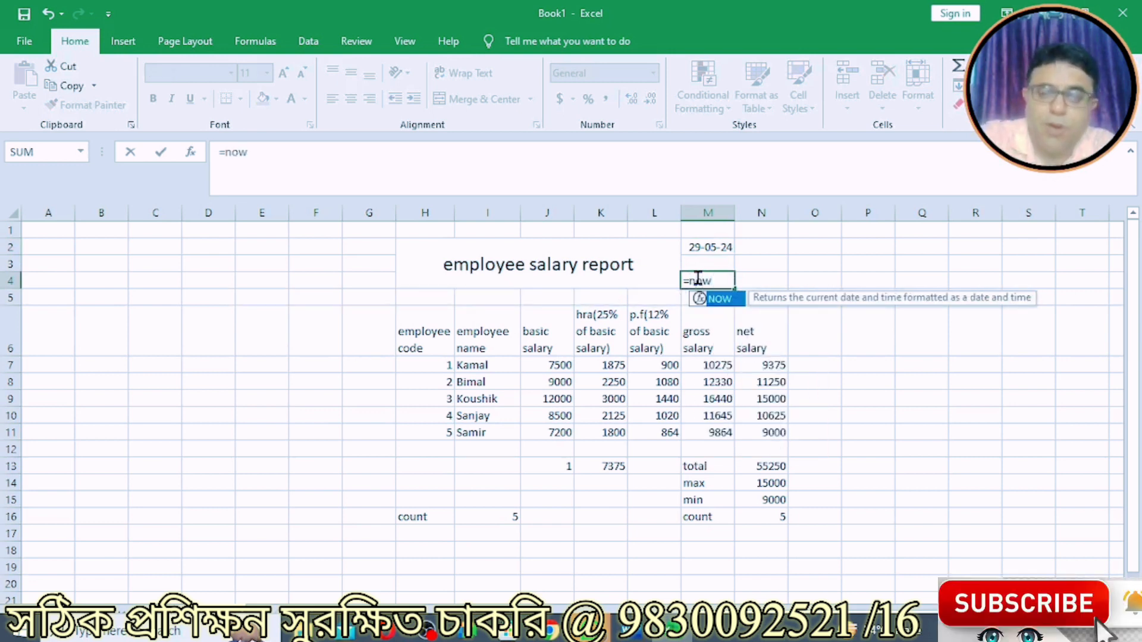
type("()")
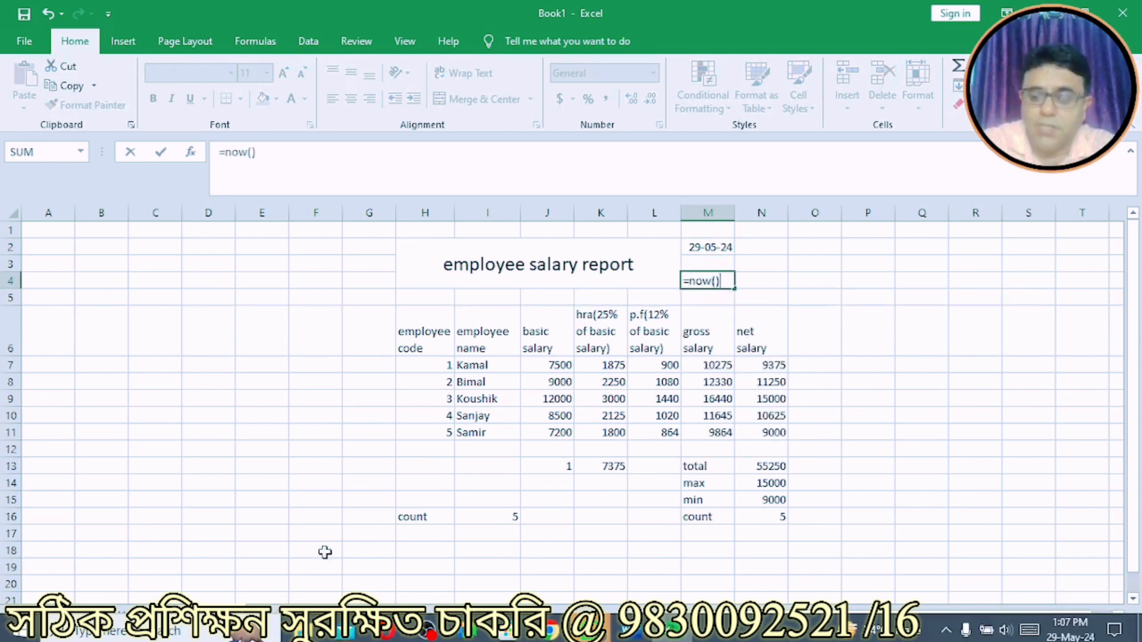
key("Return")
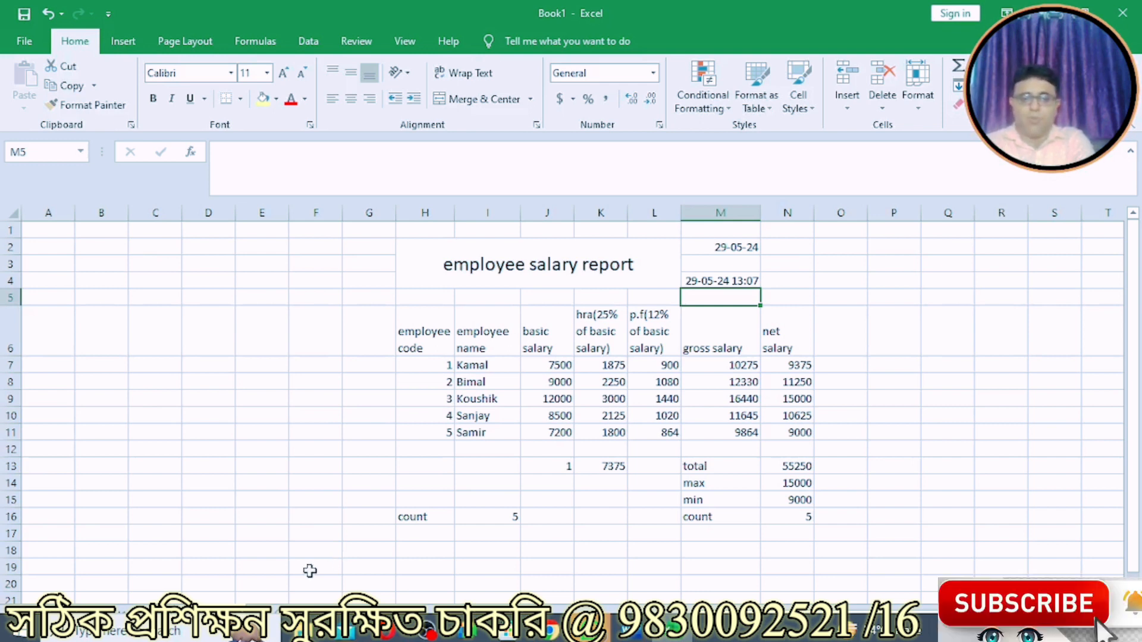
Switch to the ms office syllabus document in Word and review the Class 3 topics from count and counta through report creation.
mouse_move(508, 629)
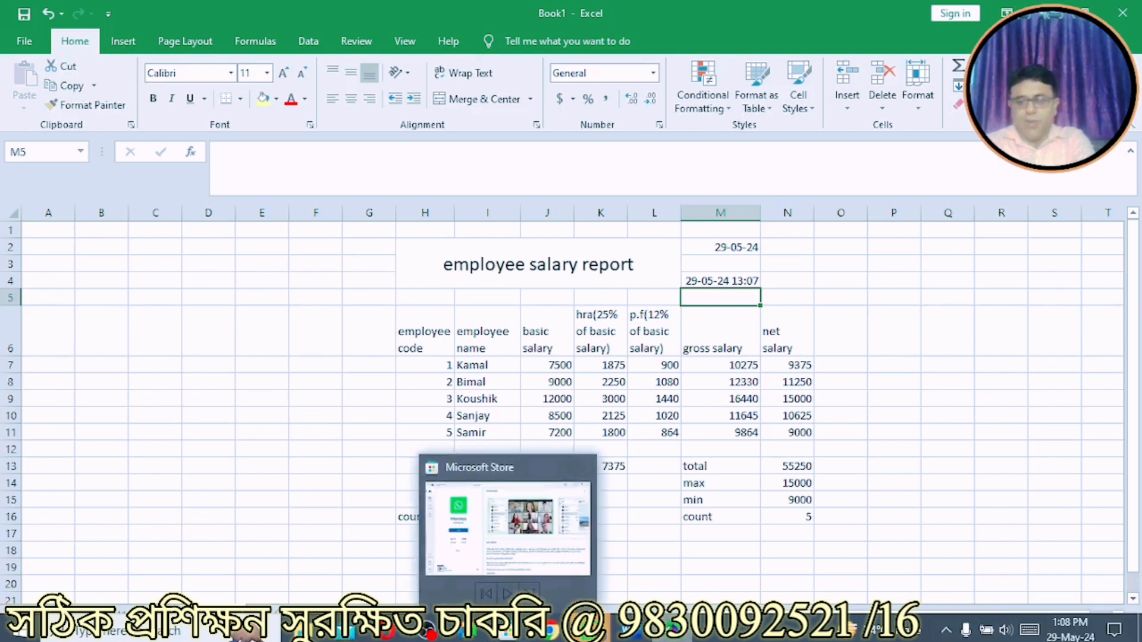
left_click(629, 629)
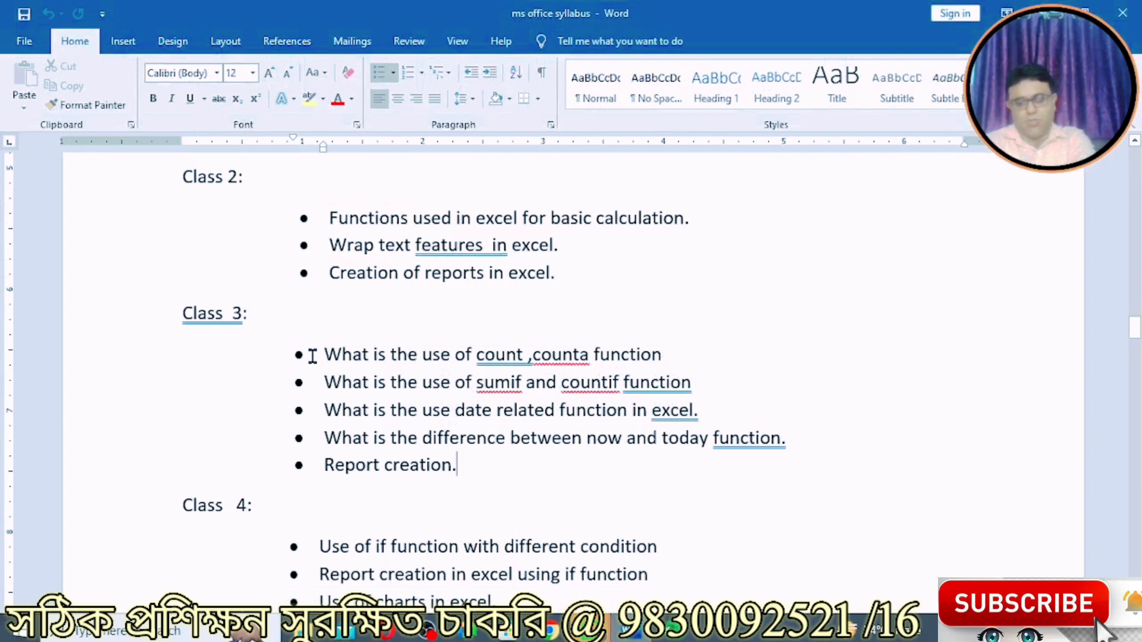
left_click_drag(312, 355, 670, 360)
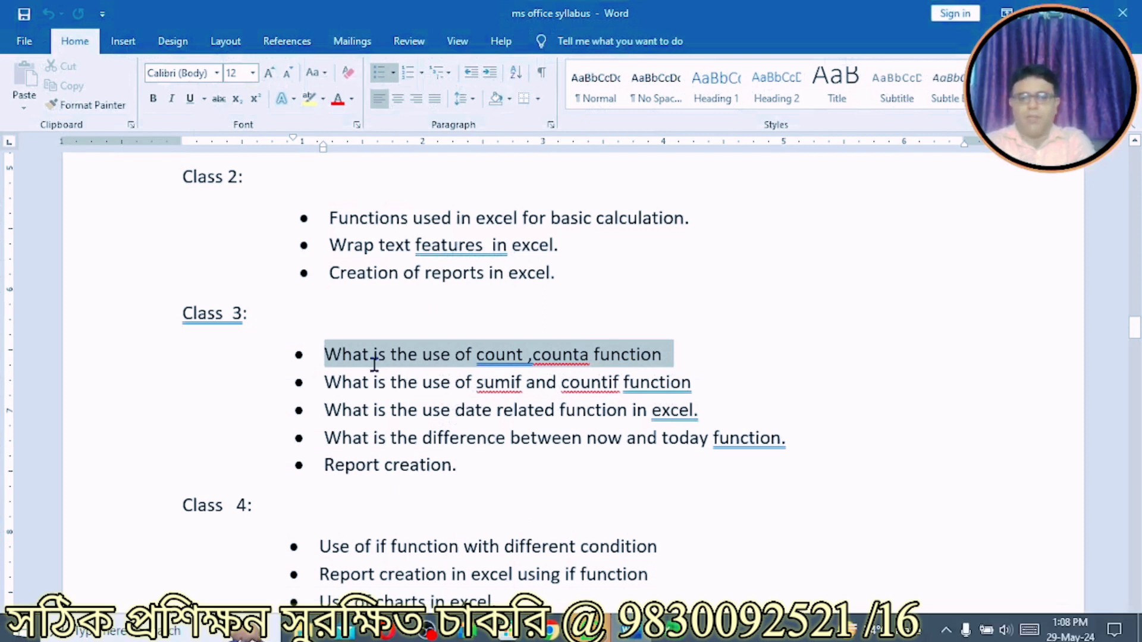
left_click(373, 382)
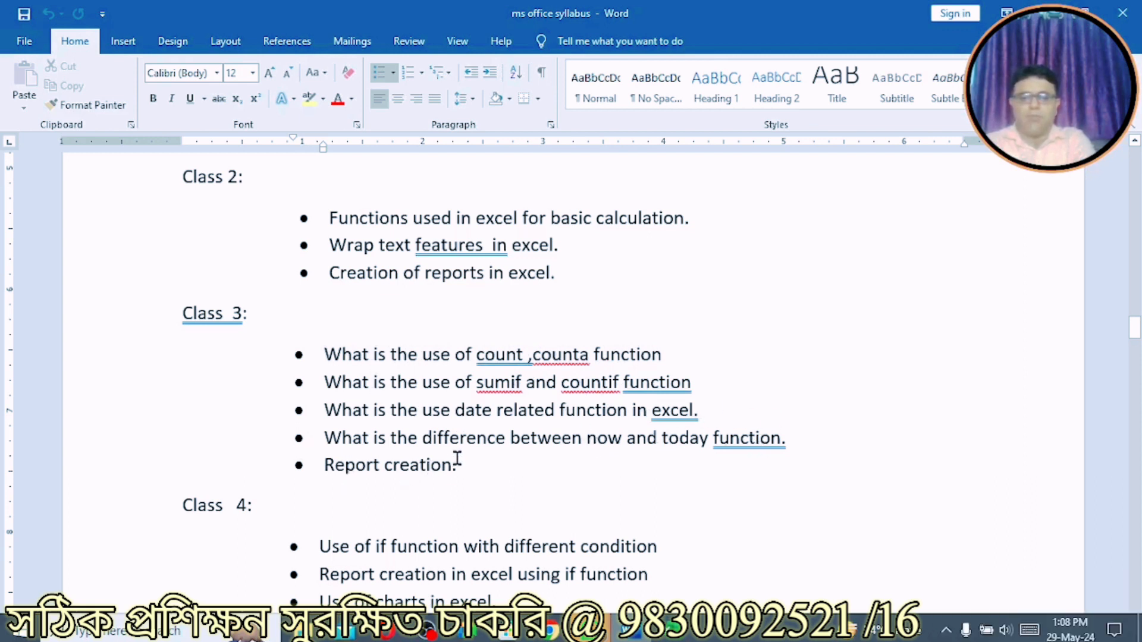
left_click_drag(468, 464, 328, 356)
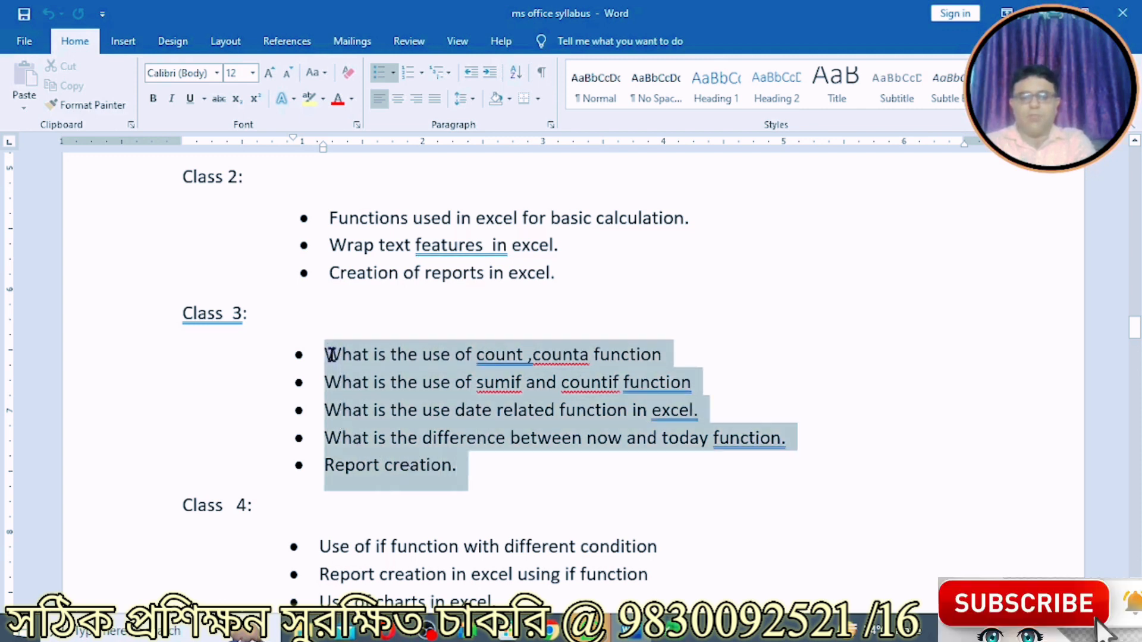
left_click(289, 361)
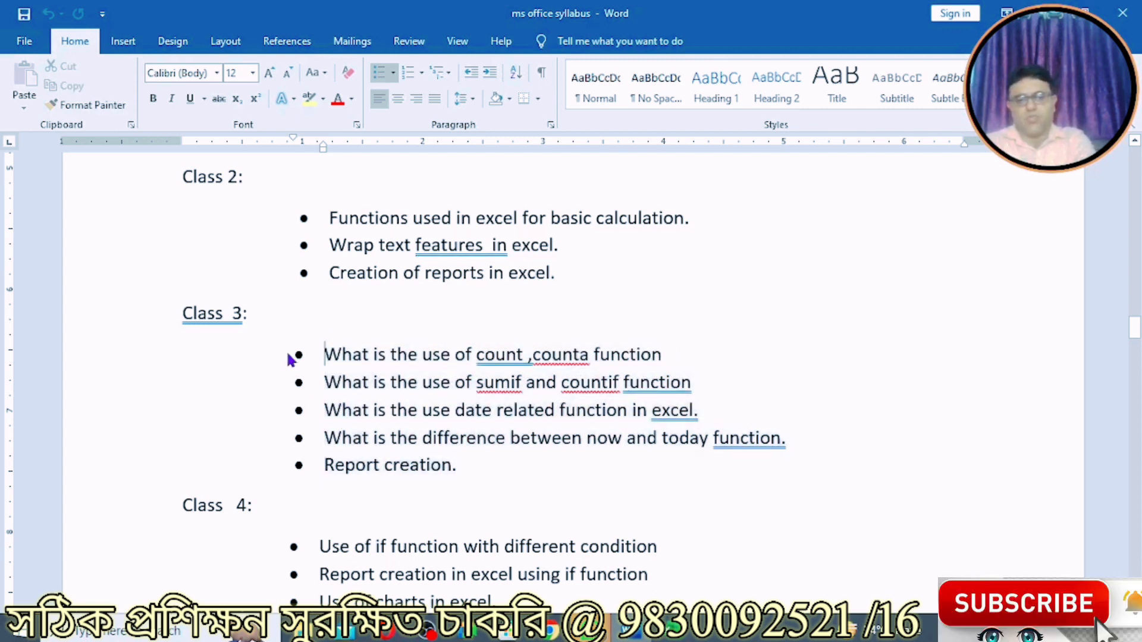